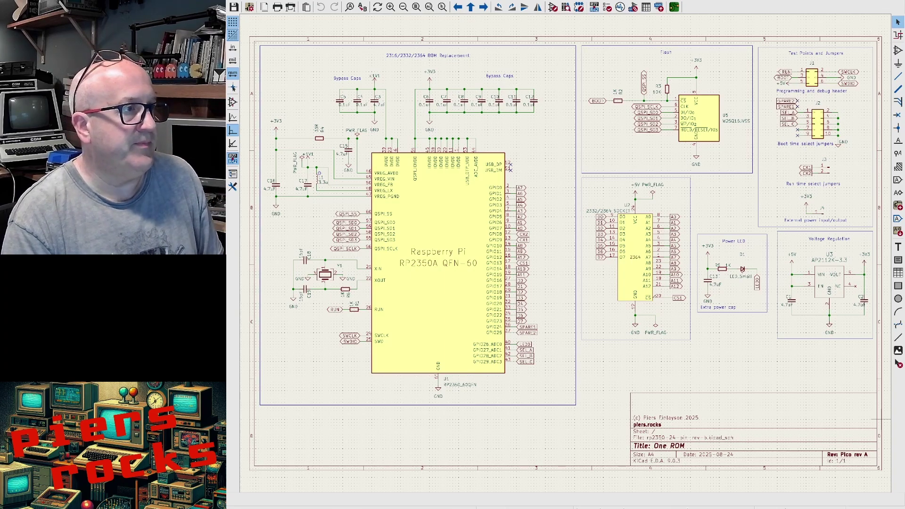
# Paste the copied USB connector, ESD protection and power diode circuits below the Power LED and Voltage Regulation boxes.
pyautogui.hotkey('ctrl', 'v')
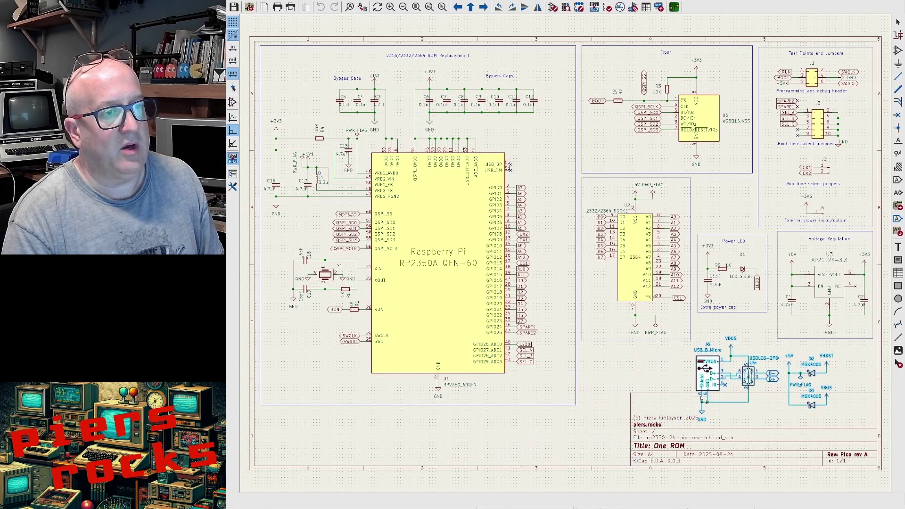
pyautogui.click(702, 401)
pyautogui.scroll(-1, 703, 401)
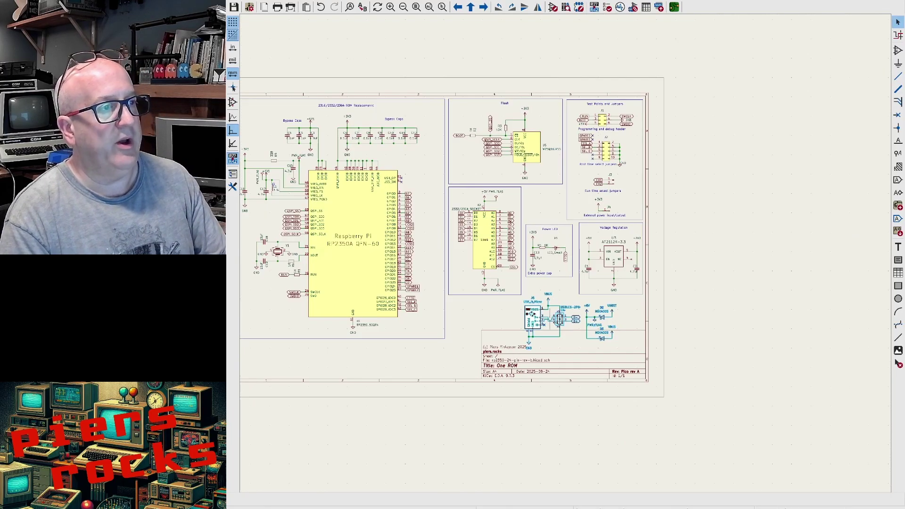
# Examine the pasted USB connector, USBLC6-2P6 and MSK4005 diode circuits against the rest of the schematic.
pyautogui.scroll(3, 730, 369)
pyautogui.scroll(-3, 567, 257)
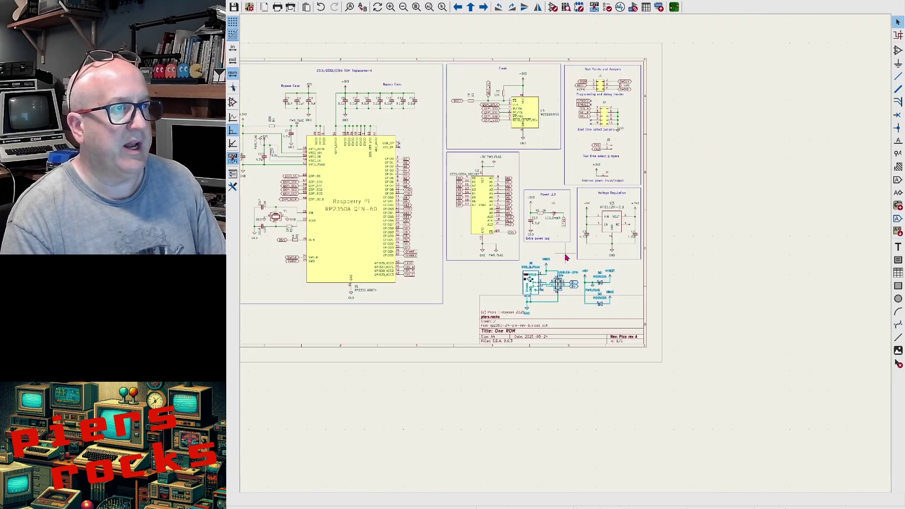
pyautogui.scroll(-1, 567, 258)
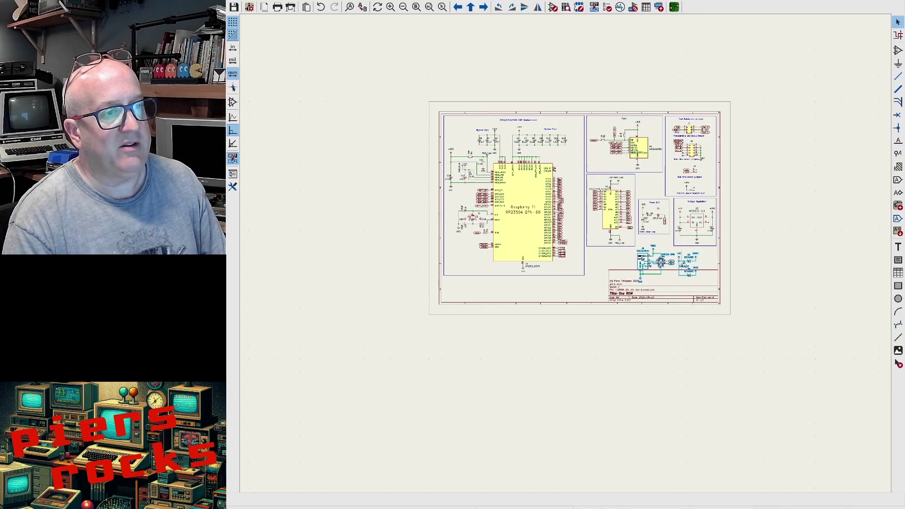
pyautogui.scroll(2, 675, 267)
pyautogui.scroll(3, 571, 258)
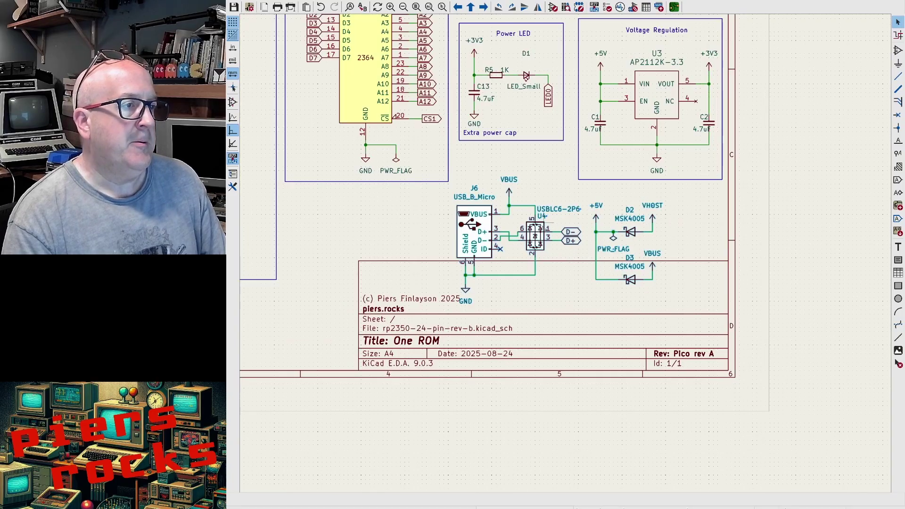
pyautogui.scroll(2, 532, 255)
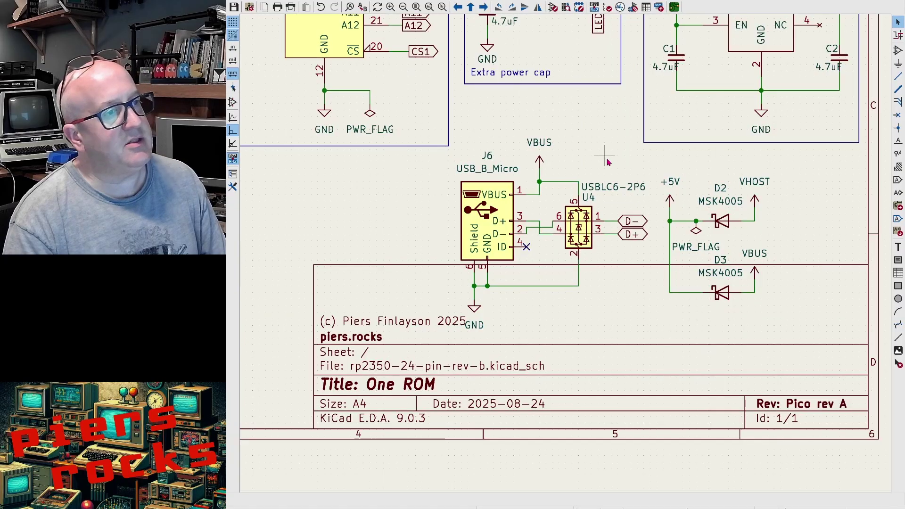
pyautogui.scroll(-2, 608, 200)
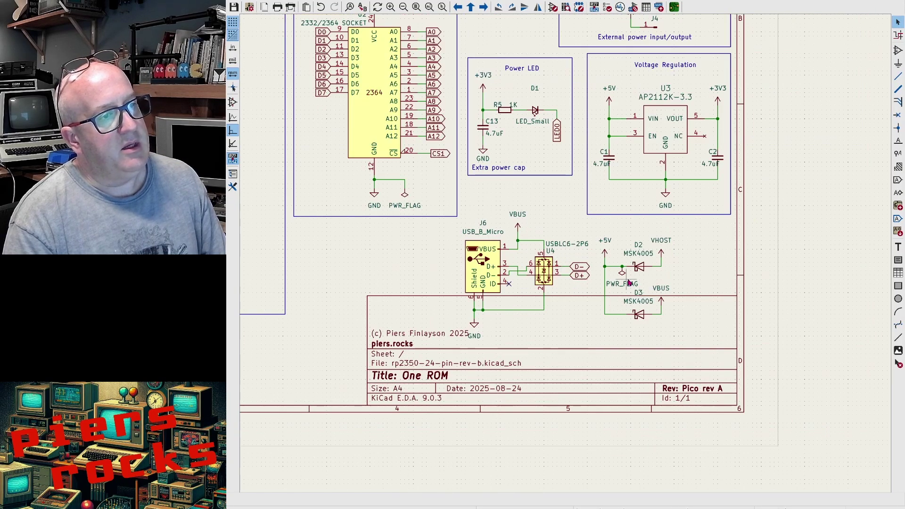
pyautogui.scroll(2, 608, 301)
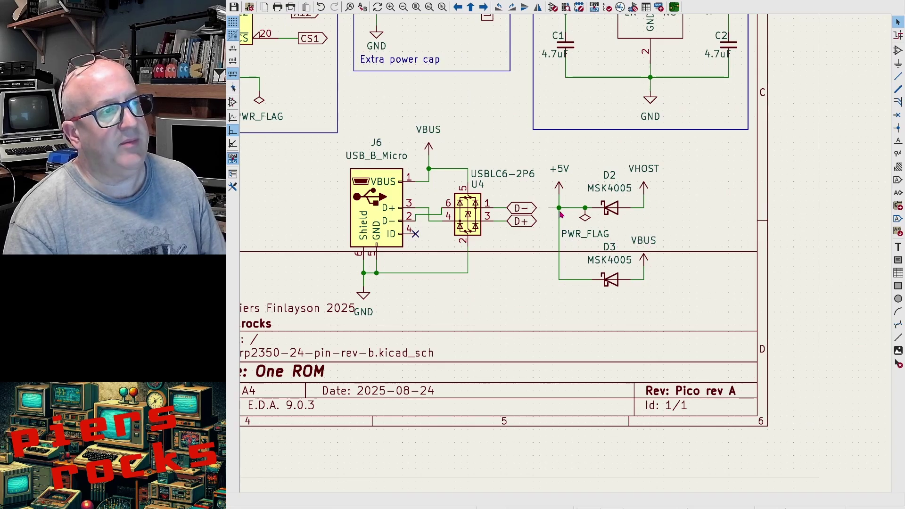
# Duplicate the D- and D+ labels to the free area left of the USB connector, with another D+ copy beneath them.
pyautogui.click(523, 208)
pyautogui.keyDown('shift'); pyautogui.click(523, 221); pyautogui.keyUp('shift')
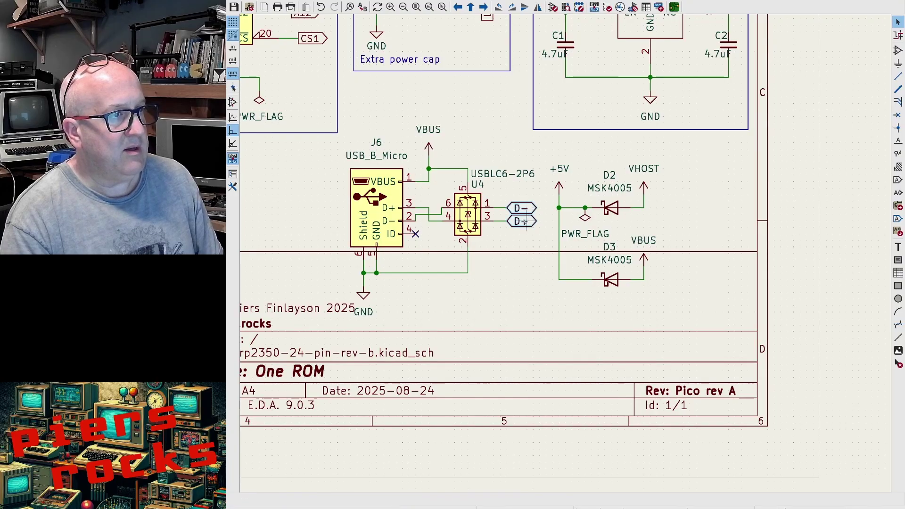
pyautogui.scroll(-3, 556, 223)
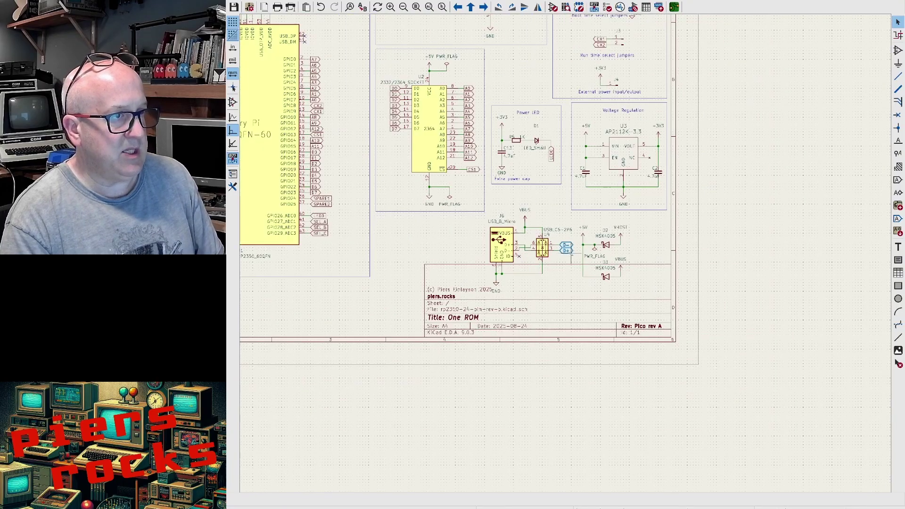
pyautogui.hotkey('ctrl', 'd')
pyautogui.click(431, 247)
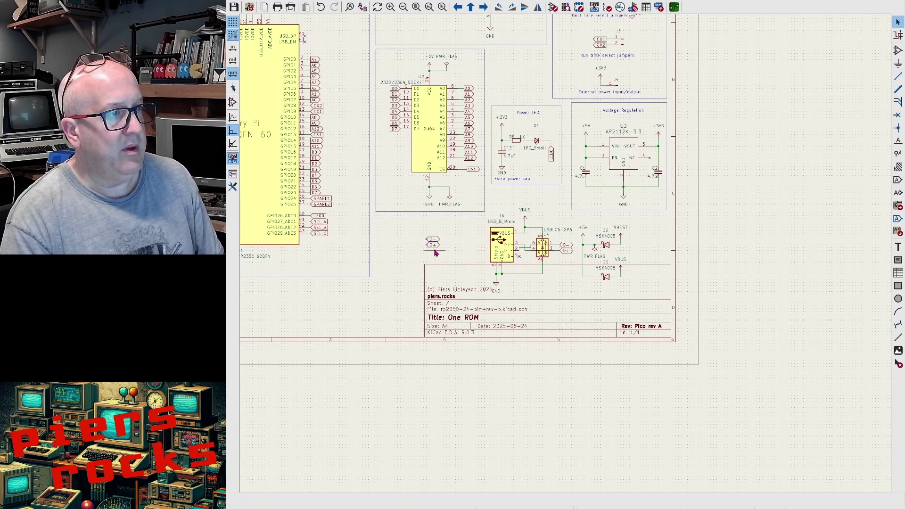
pyautogui.moveTo(432, 245); pyautogui.dragTo(437, 253)
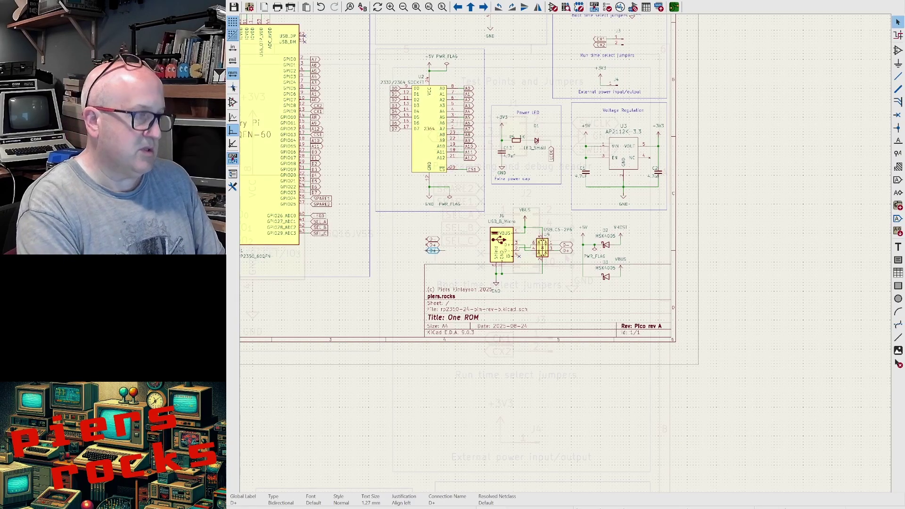
# Move header J1 with its attached labels and power symbols out of the Test Points and Jumpers box, right of the sheet.
pyautogui.scroll(5, 824, 315)
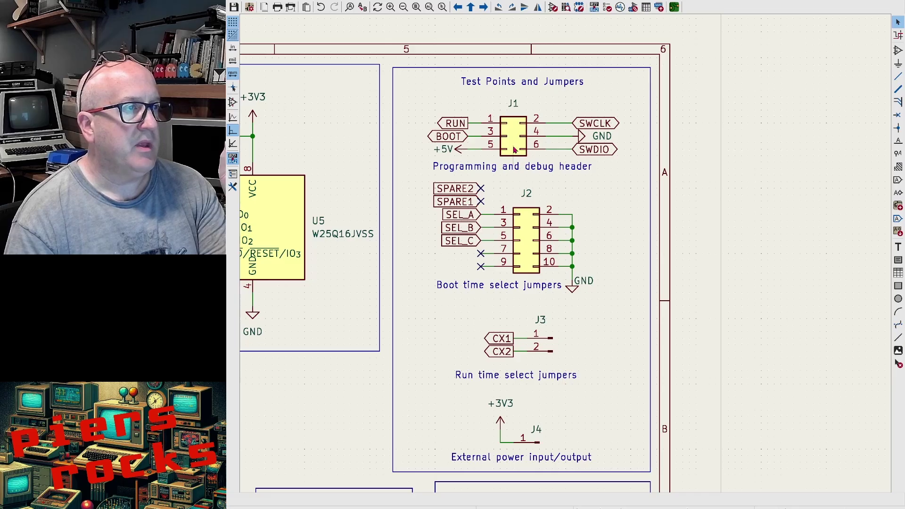
pyautogui.moveTo(424, 102); pyautogui.dragTo(626, 162)
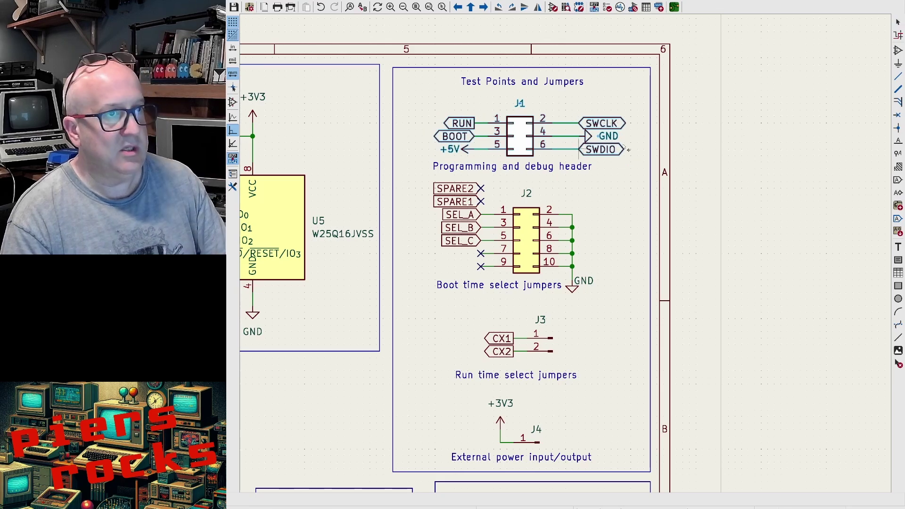
pyautogui.moveTo(577, 149); pyautogui.dragTo(857, 130)
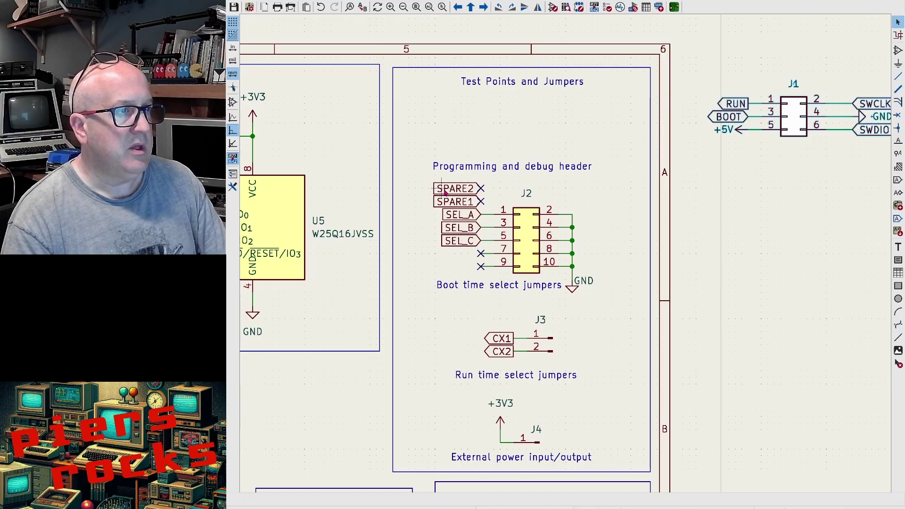
# Move the "Boot time select jumpers" caption slightly down, just above J3.
pyautogui.click(534, 239)
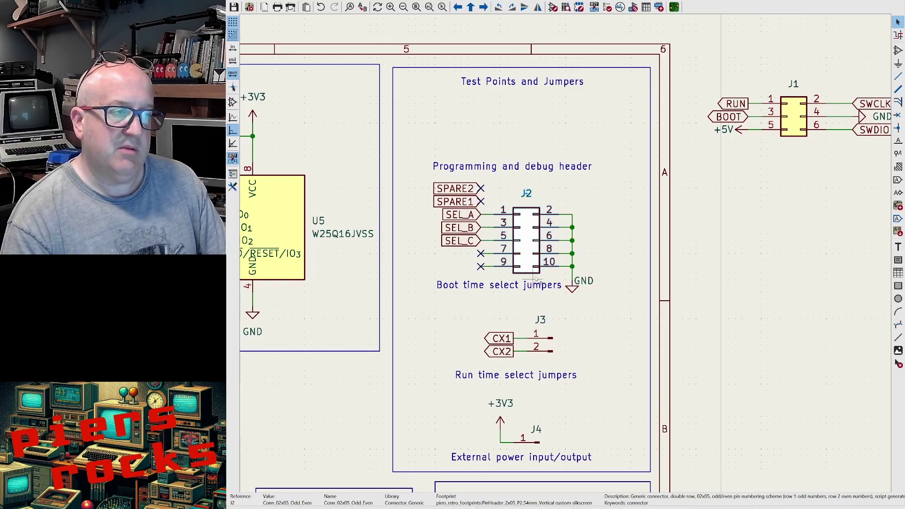
pyautogui.moveTo(580, 310); pyautogui.dragTo(460, 370)
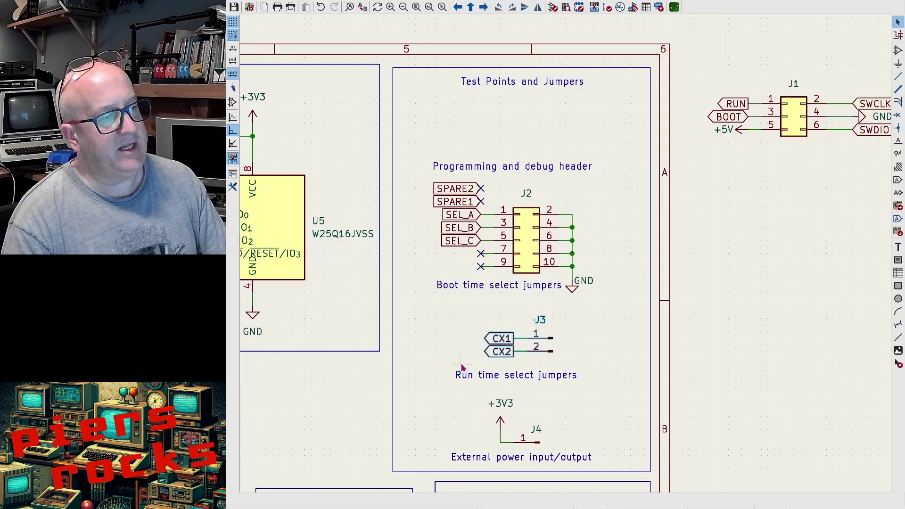
pyautogui.moveTo(511, 288); pyautogui.dragTo(513, 308)
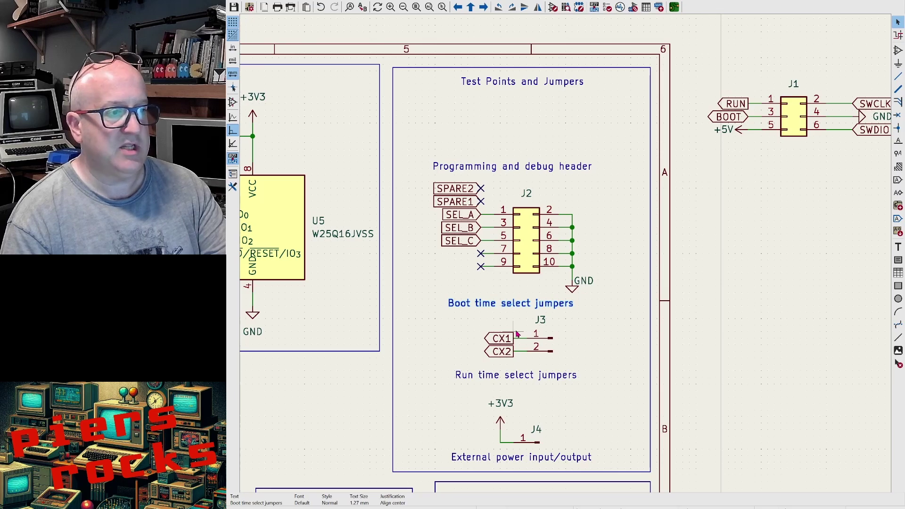
# Move connector J4 with its +3V3 symbol outside the sheet, directly beneath J1.
pyautogui.scroll(-2, 525, 451)
pyautogui.scroll(5, 568, 258)
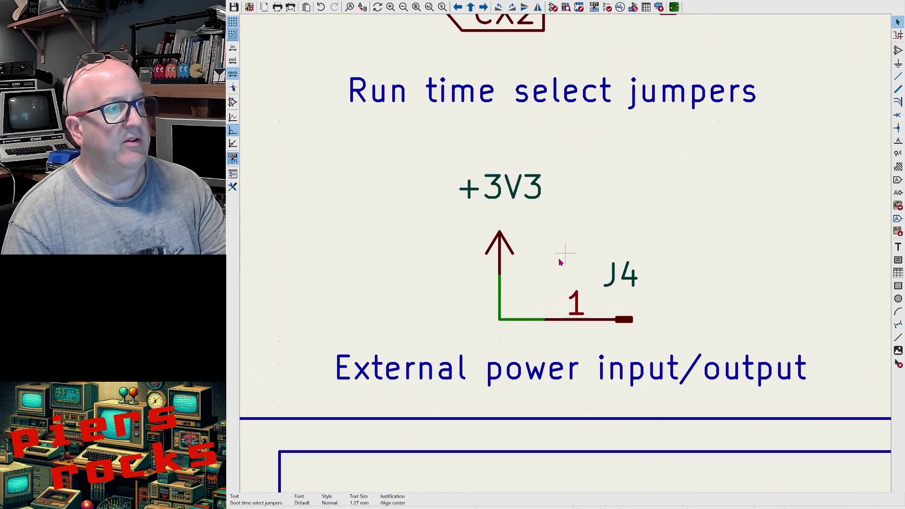
pyautogui.scroll(-3, 568, 258)
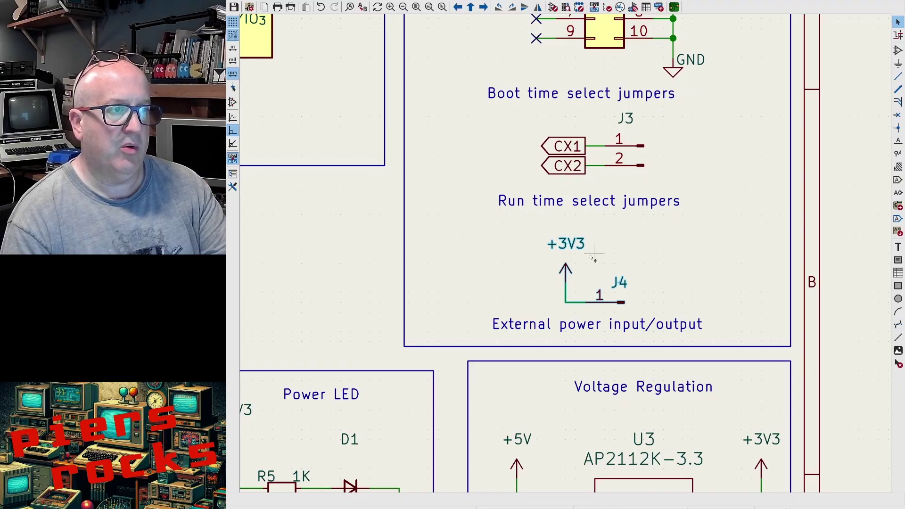
pyautogui.press('m')
pyautogui.scroll(-5, 677, 188)
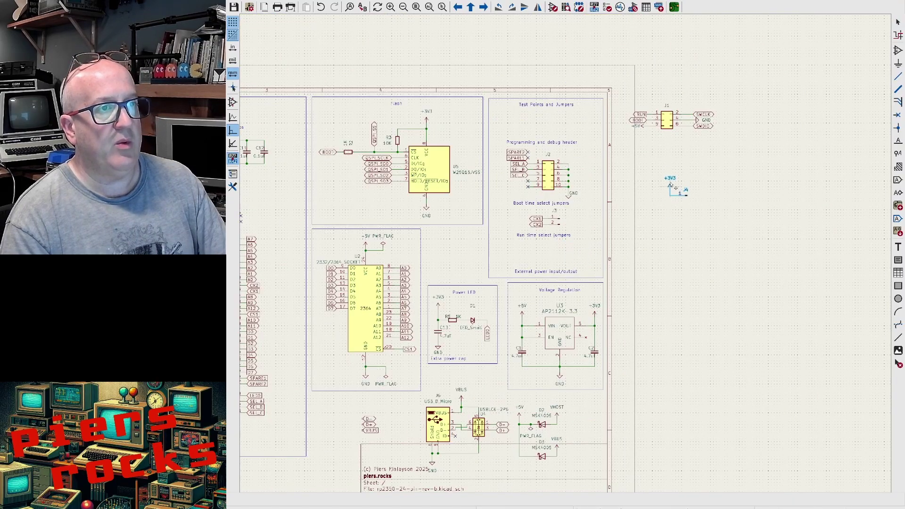
pyautogui.click(668, 153)
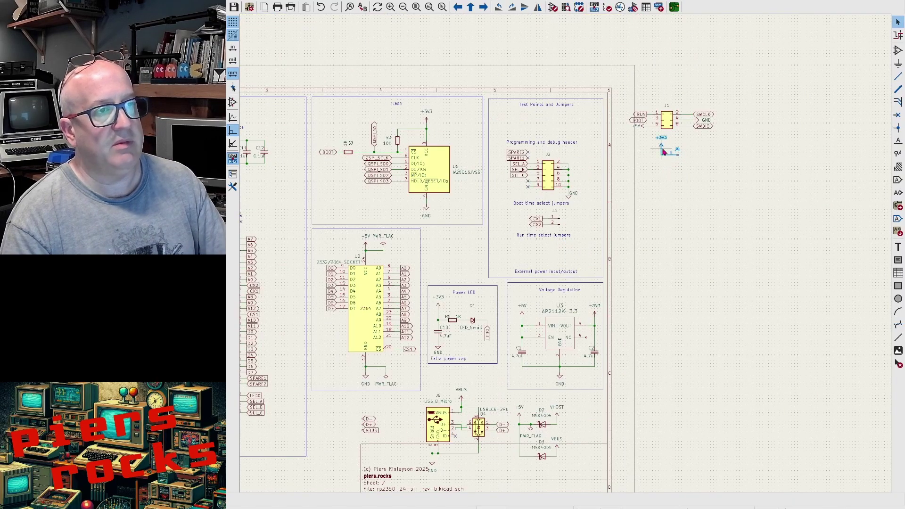
# Move the "External power input/output" caption under J4 and the "Programming and debug header" caption above J1, outside the sheet.
pyautogui.click(561, 275)
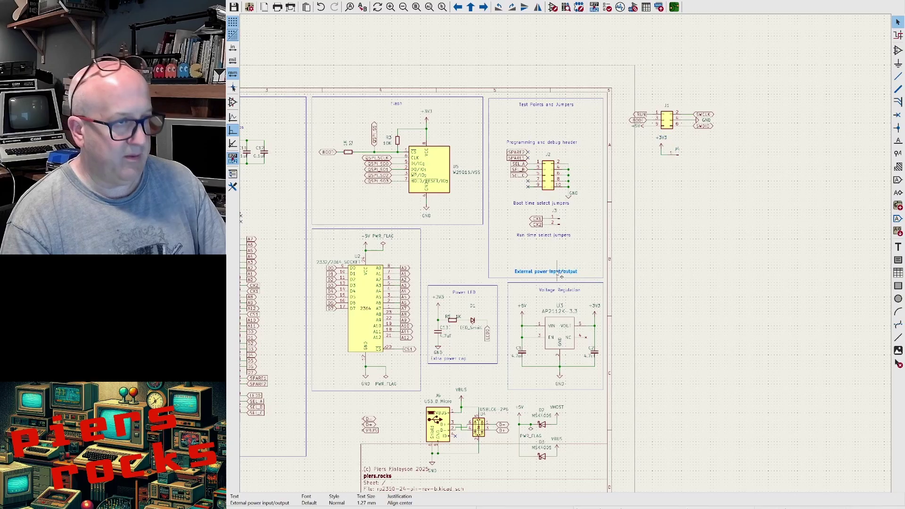
pyautogui.moveTo(562, 276); pyautogui.dragTo(687, 168)
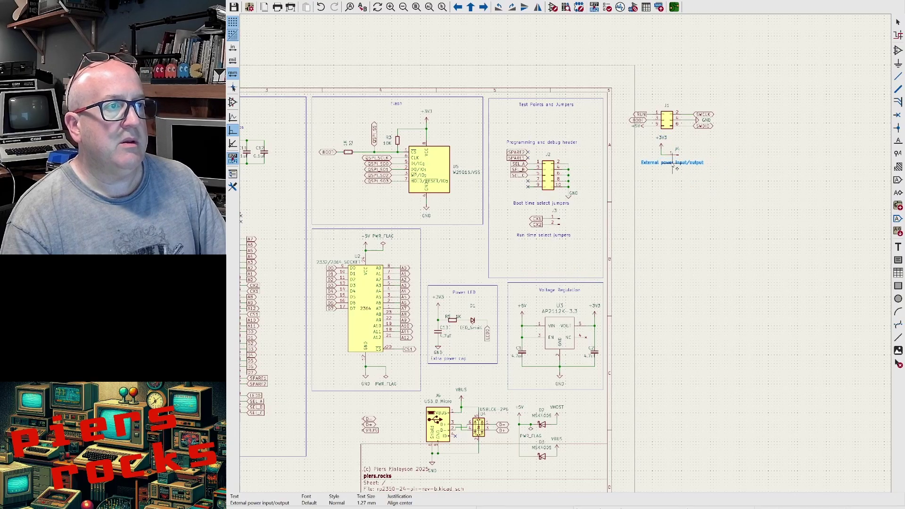
pyautogui.click(555, 145)
pyautogui.moveTo(556, 147); pyautogui.dragTo(682, 105)
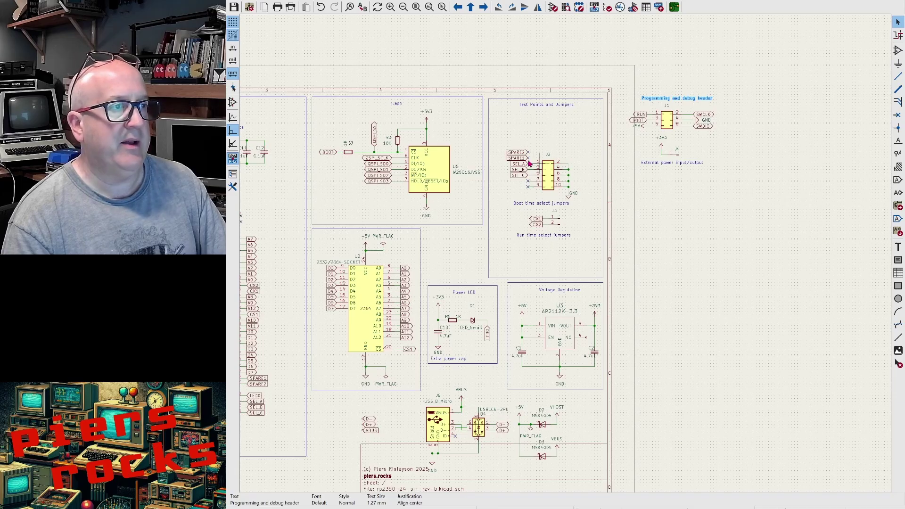
# Shift the J2 and J3 jumper groups with their captions down, and paste the copied Test Points block outside the sheet.
pyautogui.moveTo(502, 143); pyautogui.dragTo(583, 255)
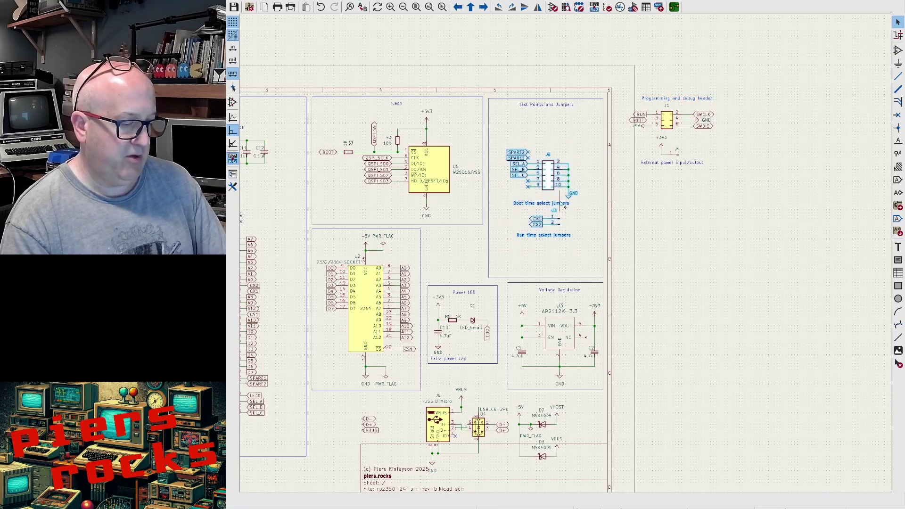
pyautogui.moveTo(569, 195); pyautogui.dragTo(574, 235)
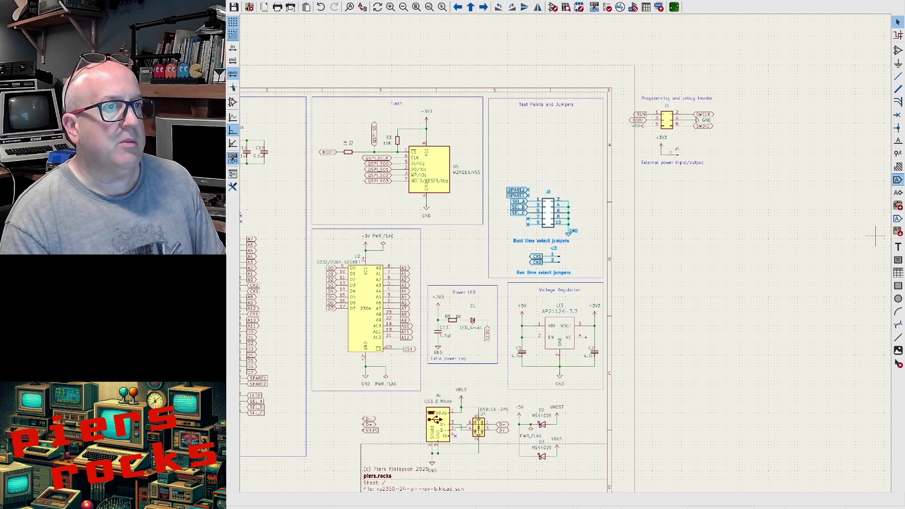
pyautogui.click(556, 154)
pyautogui.hotkey('ctrl', 'v')
pyautogui.click(535, 124)
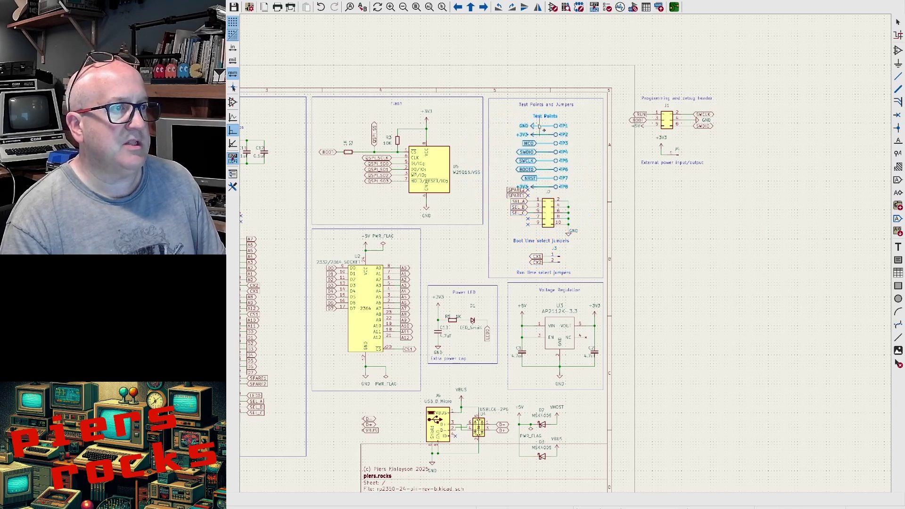
pyautogui.click(736, 216)
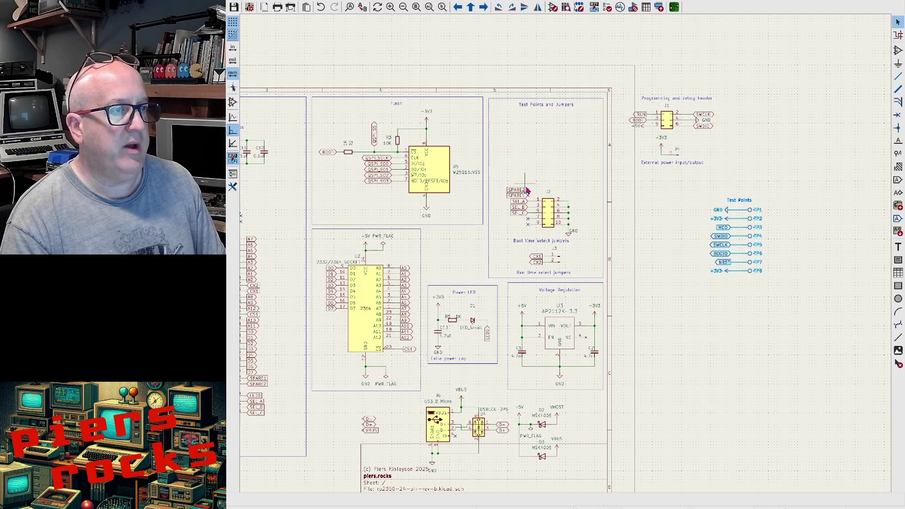
# Move the SPARE2 and SPARE1 labels beside J2 pins 7 and 9, and place the Test Points block above J2.
pyautogui.click(509, 180)
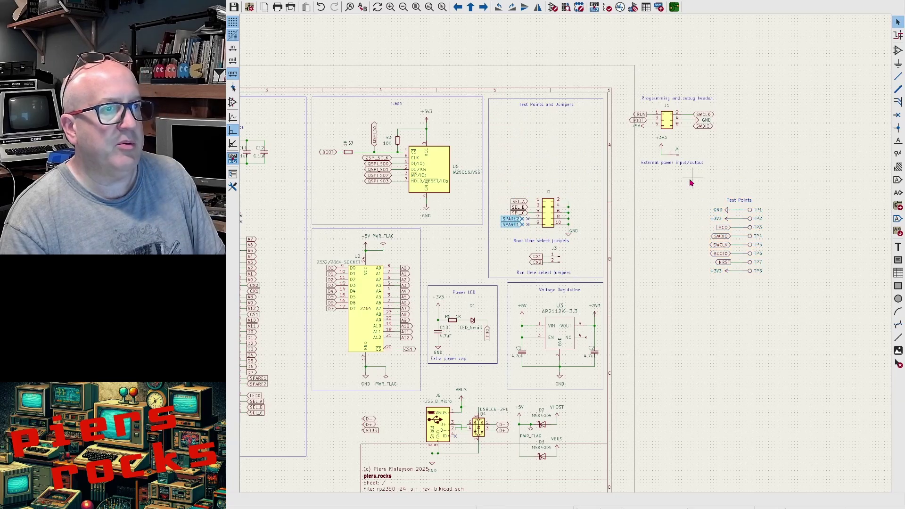
pyautogui.moveTo(675, 189); pyautogui.dragTo(782, 296)
pyautogui.moveTo(753, 263); pyautogui.dragTo(553, 178)
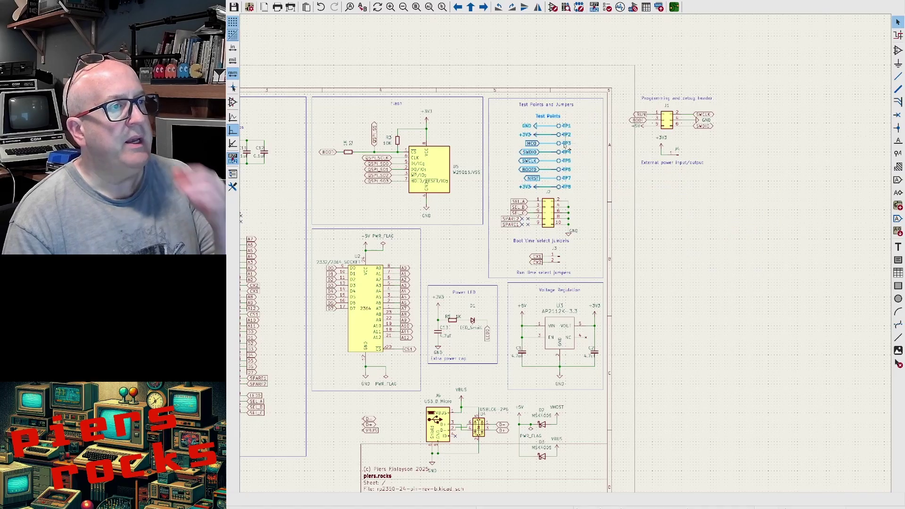
pyautogui.press('Escape')
# Rename the BOOT0 label on test point TP6 to BOOT.
pyautogui.scroll(3, 568, 149)
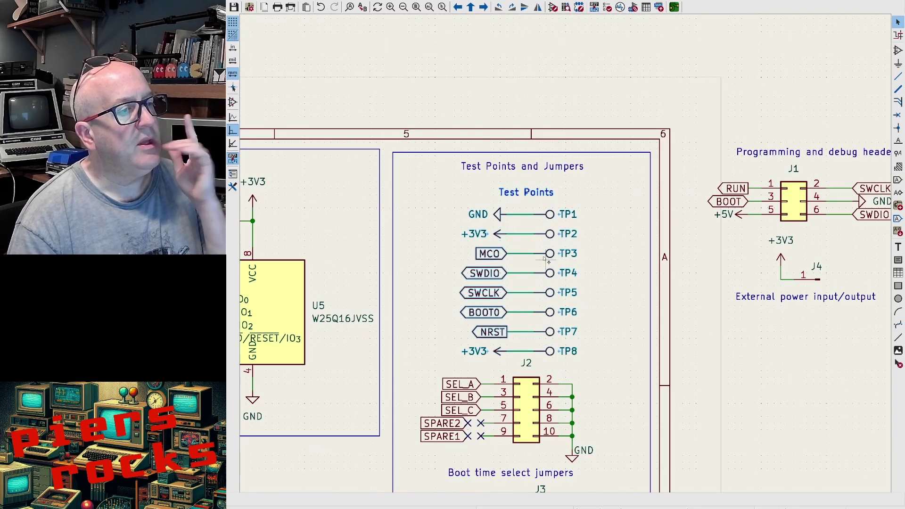
pyautogui.click(505, 259)
pyautogui.click(502, 273)
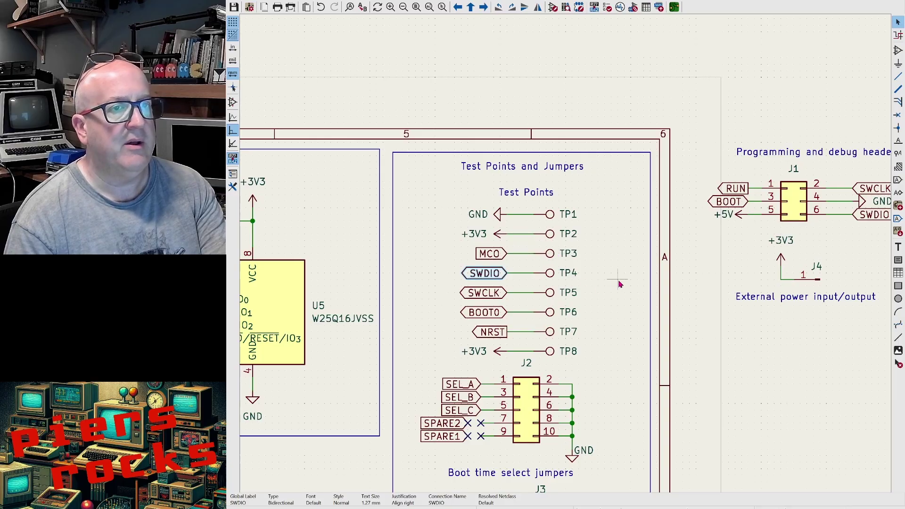
pyautogui.click(494, 316)
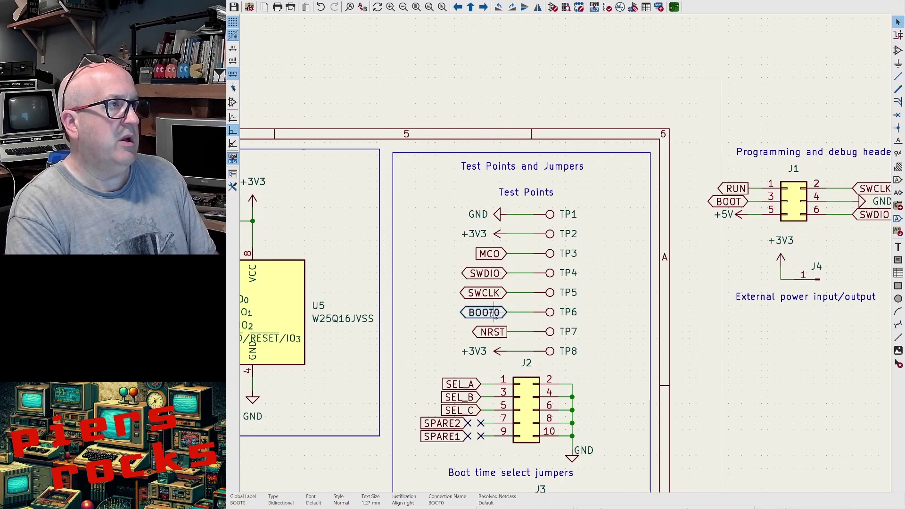
pyautogui.hotkey('ctrl', 'z')
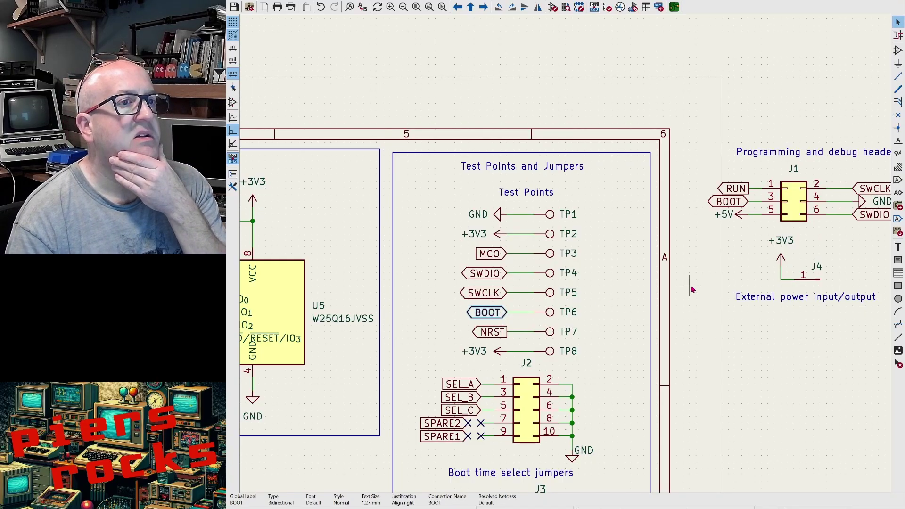
# Rename the NRST label on test point TP7 to RUN.
pyautogui.click(500, 333)
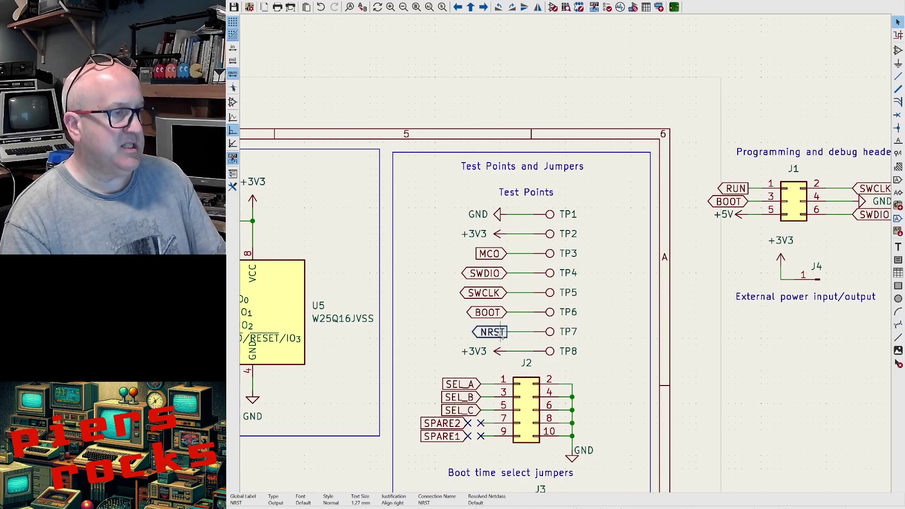
pyautogui.press('r')
pyautogui.hotkey('ctrl', 'z')
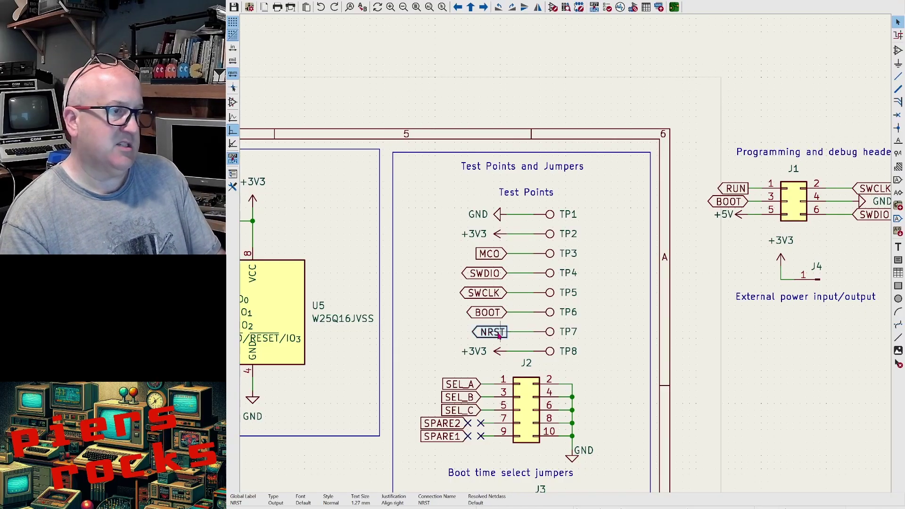
pyautogui.write('eRUN')
pyautogui.press('Return')
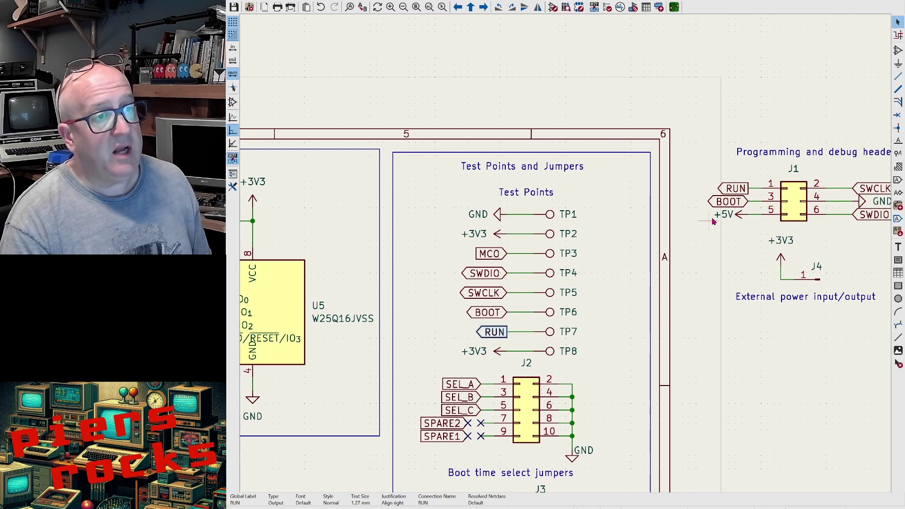
# Delete the J1 programming and debug header and the J4 external power connector, with their labels and captions, outside the sheet.
pyautogui.scroll(-2, 762, 224)
pyautogui.scroll(2, 565, 252)
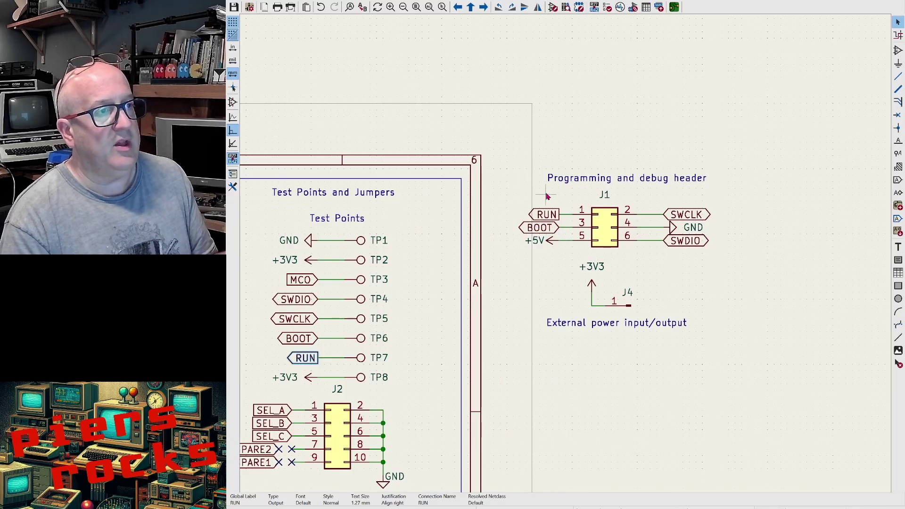
pyautogui.moveTo(505, 151); pyautogui.dragTo(784, 265)
pyautogui.press('Delete')
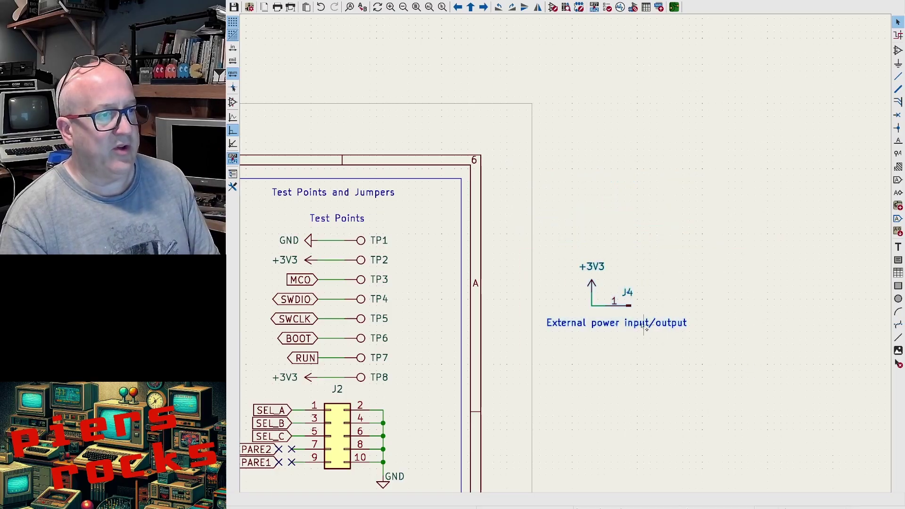
pyautogui.press('Delete')
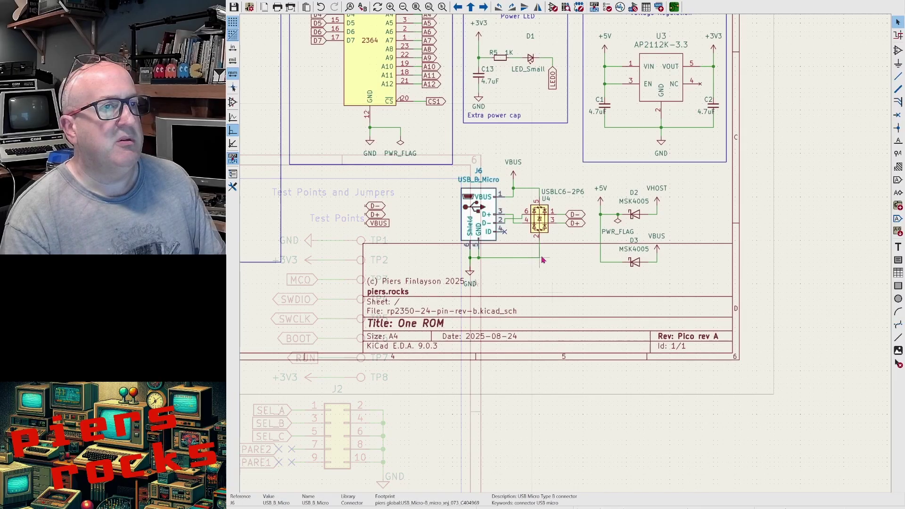
# Move the loose D- and D+ labels from beside the USB connector circuit to the RP2350's USB_DP and USB_DM pins.
pyautogui.moveTo(351, 193); pyautogui.dragTo(413, 237)
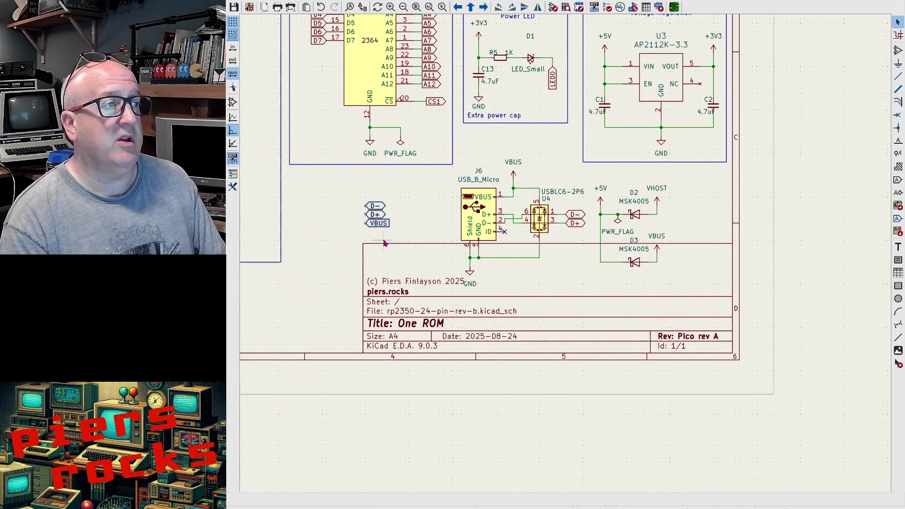
pyautogui.press('Home')
pyautogui.scroll(5, 476, 108)
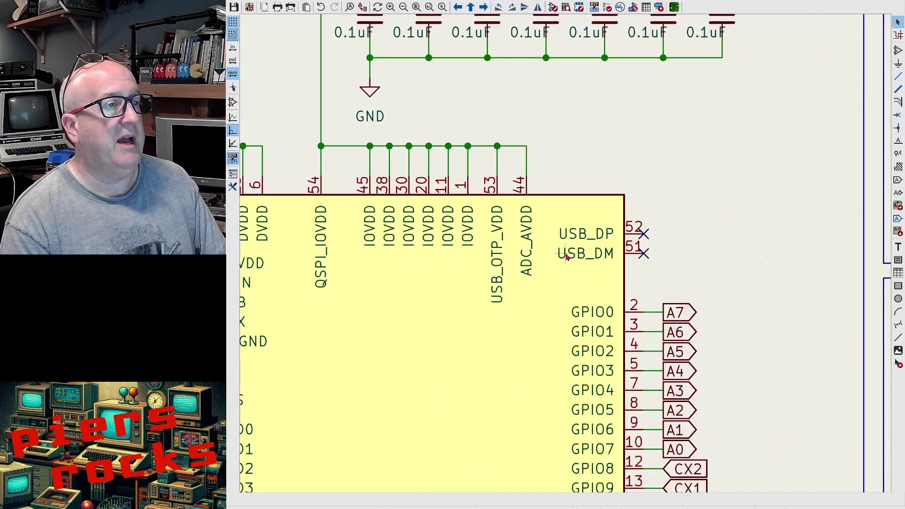
pyautogui.scroll(-4, 569, 264)
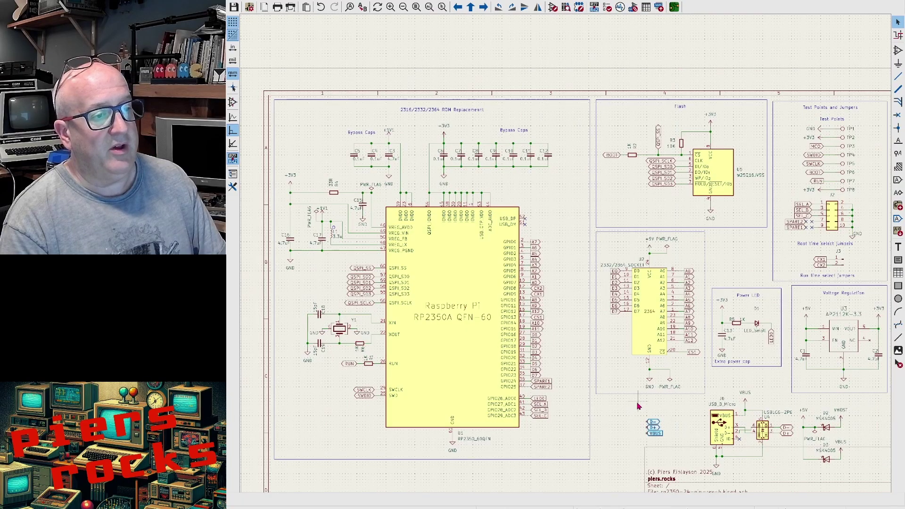
pyautogui.moveTo(639, 413); pyautogui.dragTo(662, 432)
pyautogui.press('Escape')
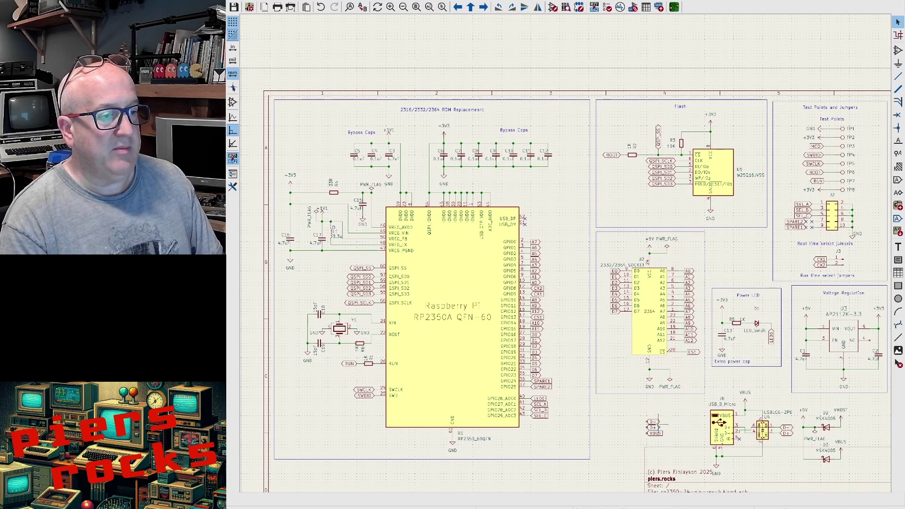
pyautogui.click(656, 423)
pyautogui.keyDown('shift'); pyautogui.click(656, 428); pyautogui.keyUp('shift')
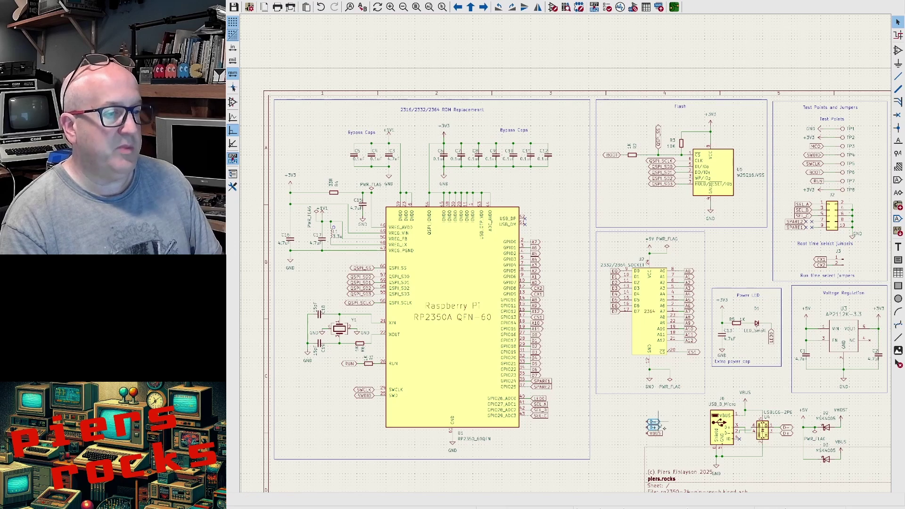
pyautogui.moveTo(655, 424); pyautogui.dragTo(545, 220)
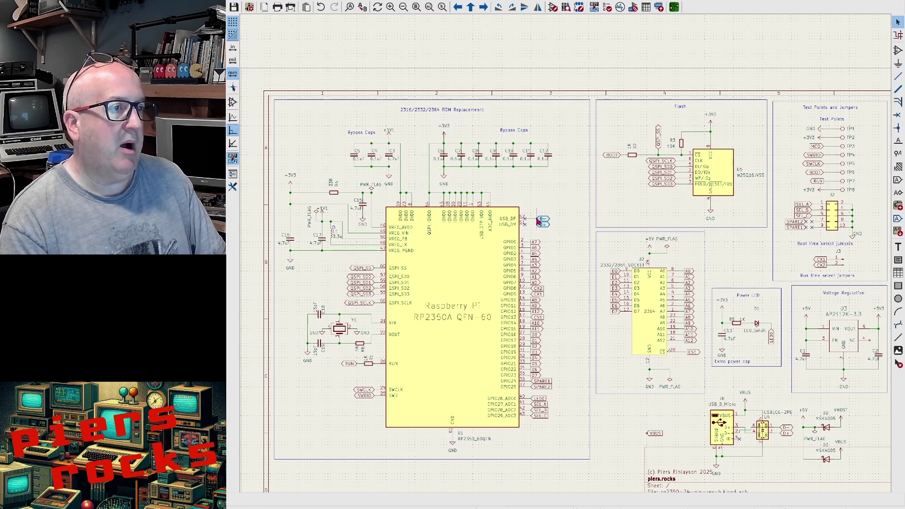
# Delete the no-connect flags from the RP2350's USB_DP pin 52 and USB_DM pin 51.
pyautogui.scroll(5, 524, 217)
pyautogui.click(489, 250)
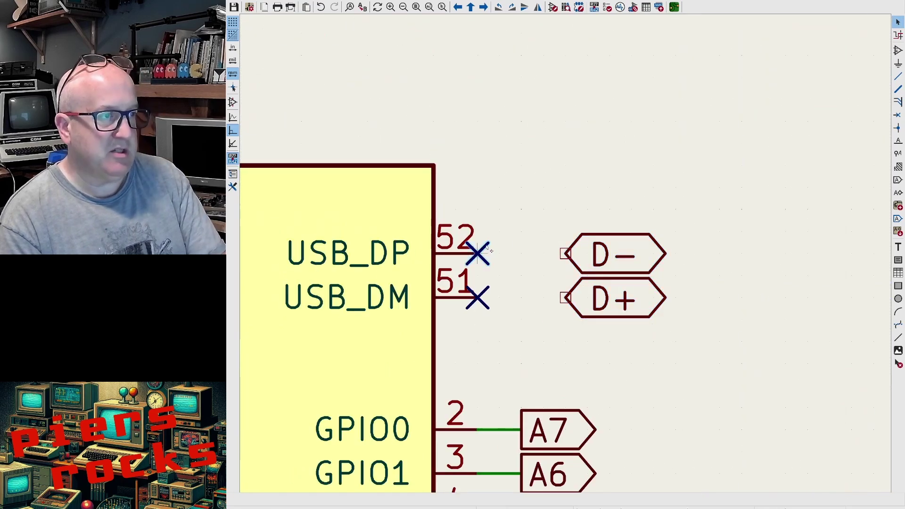
pyautogui.press('Delete')
pyautogui.click(491, 295)
pyautogui.press('Delete')
# Align the D+ label with USB_DP and the D- label with USB_DM, and wire each label to its pin.
pyautogui.click(589, 290)
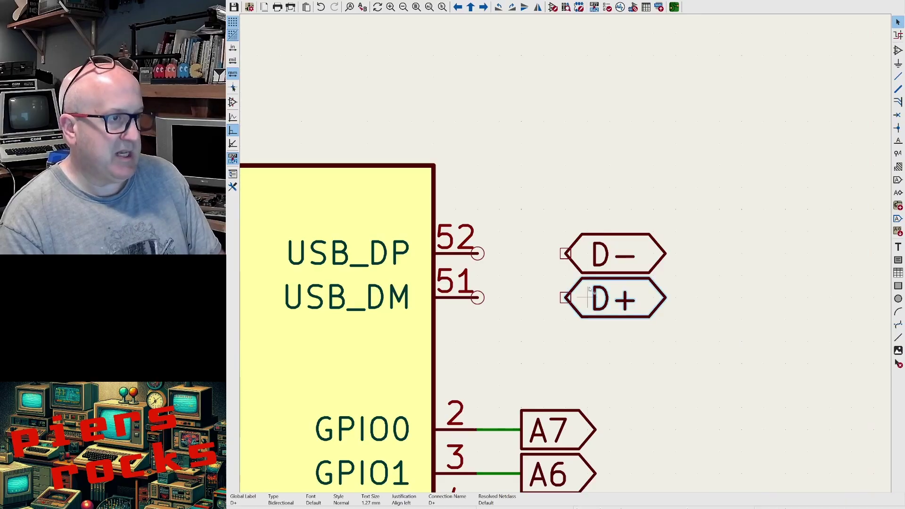
pyautogui.moveTo(589, 290); pyautogui.dragTo(519, 253)
pyautogui.moveTo(646, 254); pyautogui.dragTo(528, 292)
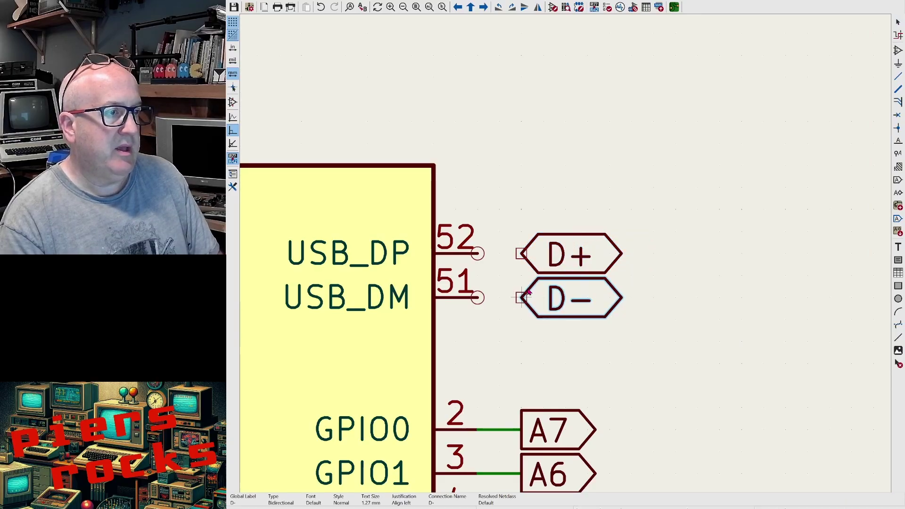
pyautogui.press('w')
pyautogui.click(521, 297)
pyautogui.click(478, 253)
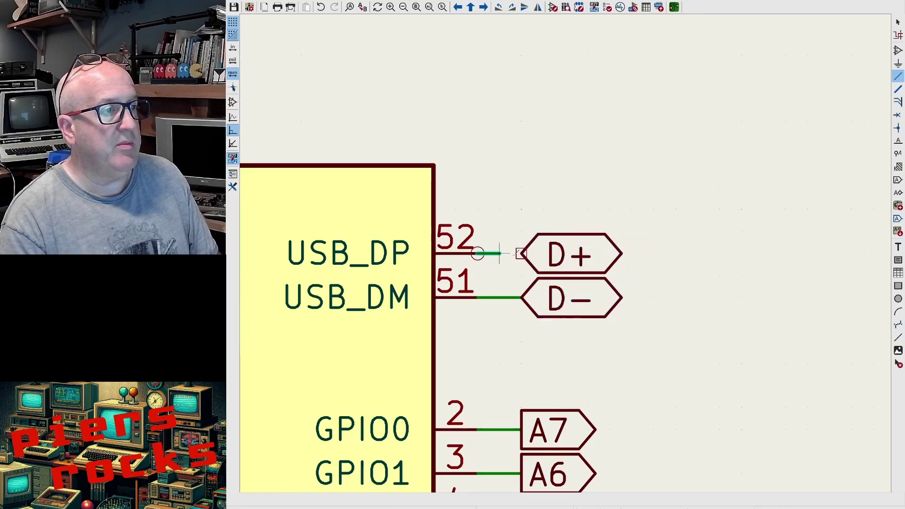
pyautogui.click(520, 254)
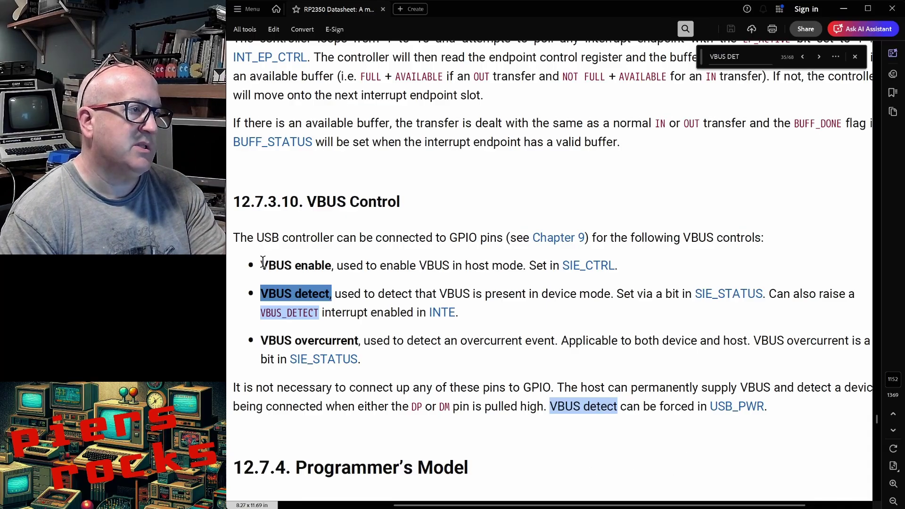
# Switch to the RP2350 datasheet in Acrobat and read section 12.7.3.10 on VBUS enable and VBUS detect.
pyautogui.moveTo(260, 264); pyautogui.dragTo(327, 268)
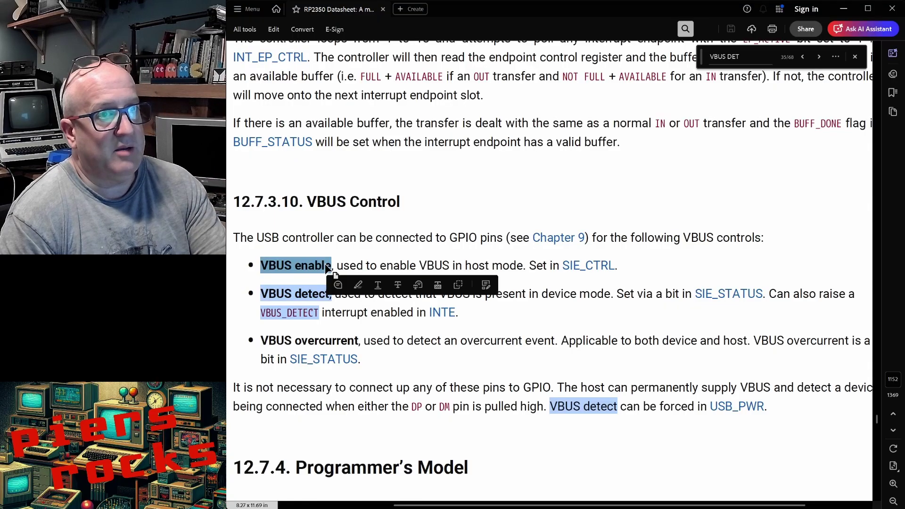
pyautogui.click(339, 307)
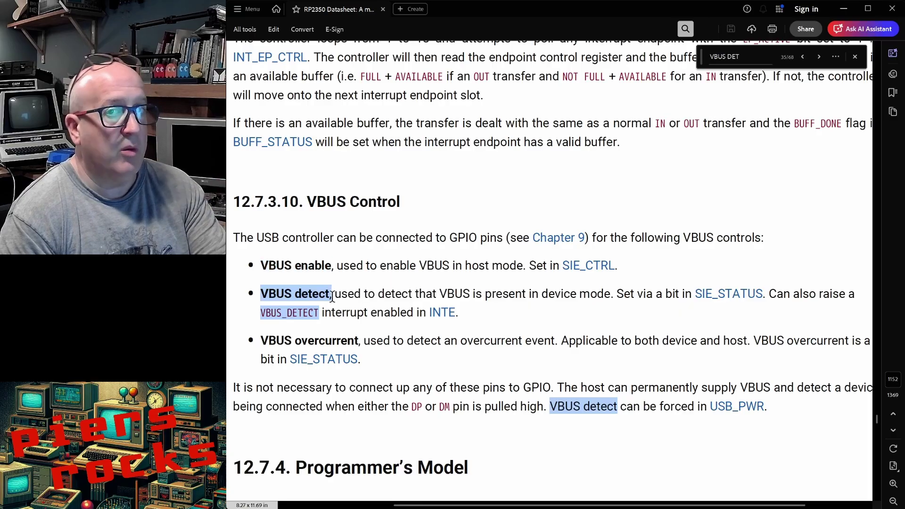
pyautogui.moveTo(261, 293); pyautogui.dragTo(332, 295)
pyautogui.click(348, 294)
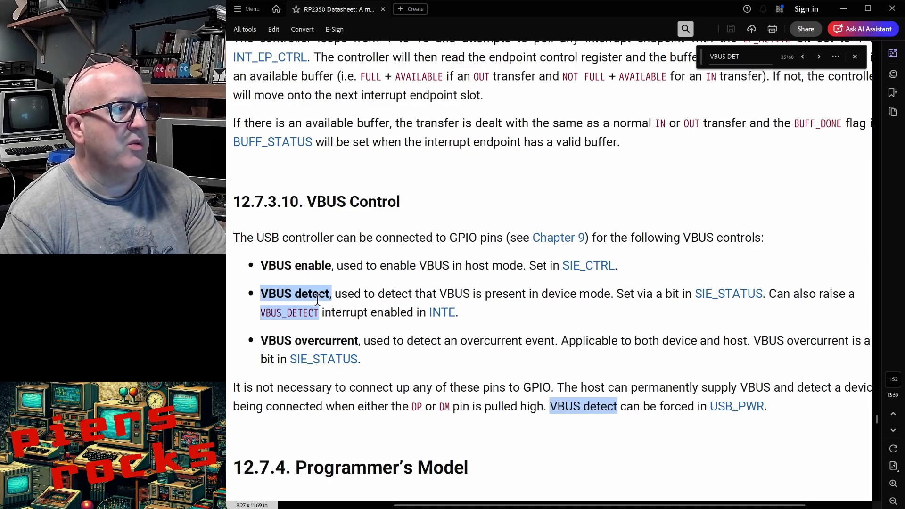
pyautogui.moveTo(261, 293); pyautogui.dragTo(331, 294)
pyautogui.click(516, 294)
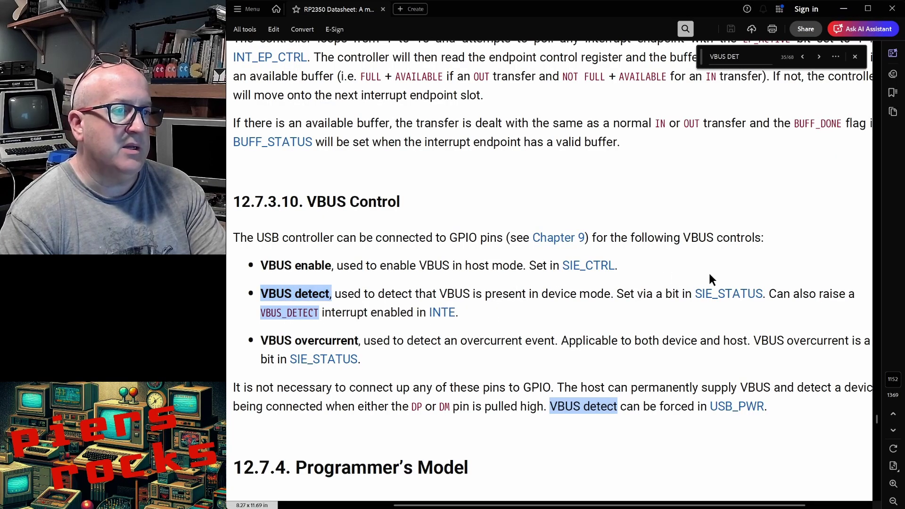
pyautogui.moveTo(617, 294); pyautogui.dragTo(736, 296)
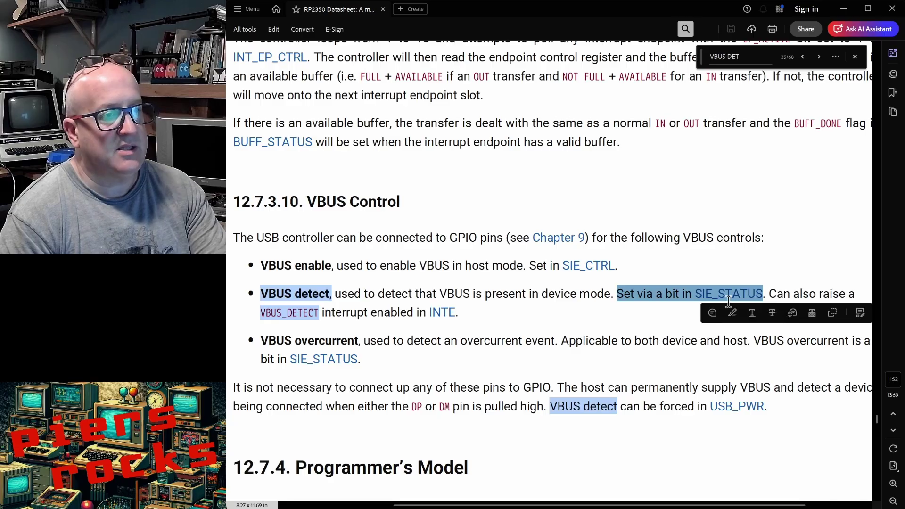
pyautogui.moveTo(367, 315); pyautogui.dragTo(272, 316)
pyautogui.click(377, 313)
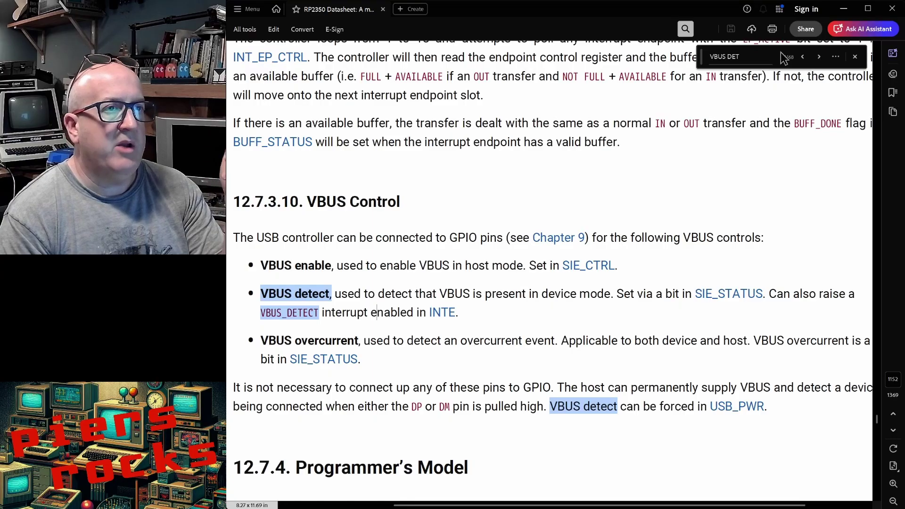
# Go back through the datasheet's "VBUS DET" matches to the GPIO table in section 9.4, Function Select.
pyautogui.click(803, 57)
pyautogui.click(803, 56)
pyautogui.click(803, 57)
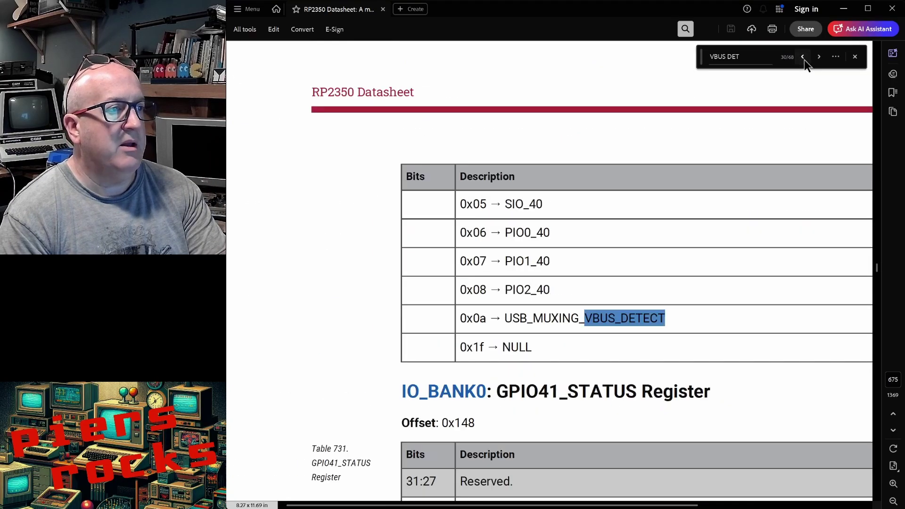
pyautogui.click(803, 56)
pyautogui.click(803, 57)
pyautogui.click(803, 57)
pyautogui.click(803, 57)
pyautogui.click(803, 58)
pyautogui.click(803, 57)
pyautogui.click(803, 57)
pyautogui.click(804, 58)
pyautogui.click(803, 57)
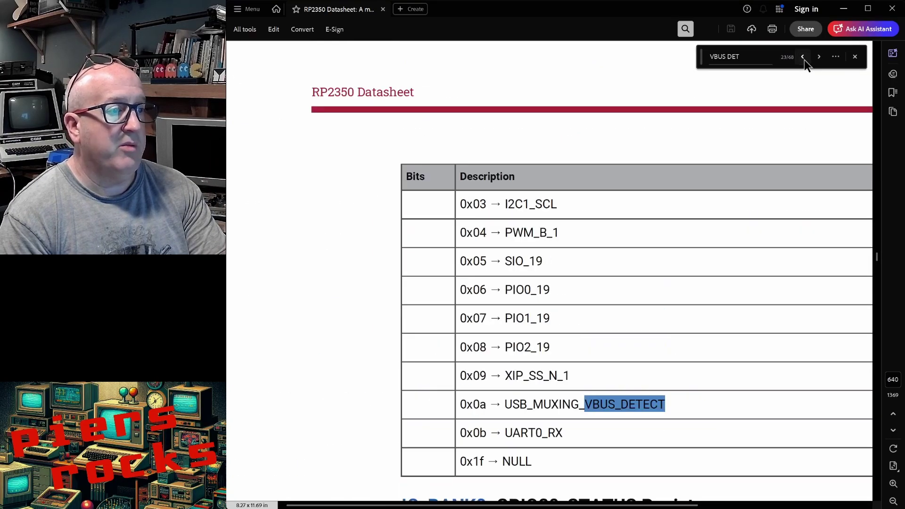
pyautogui.click(803, 57)
pyautogui.click(803, 58)
pyautogui.click(803, 58)
pyautogui.click(804, 57)
pyautogui.click(804, 57)
pyautogui.click(804, 57)
pyautogui.click(804, 58)
pyautogui.click(804, 57)
pyautogui.click(804, 58)
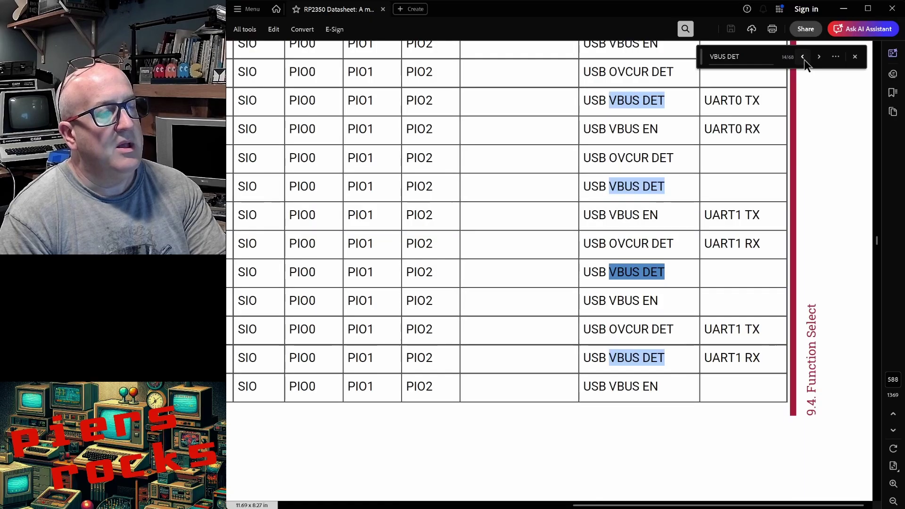
# Compare the USB VBUS DET entries in column F10 of the Function Select table with the GPIO number column.
pyautogui.hscroll(-5, 457, 305)
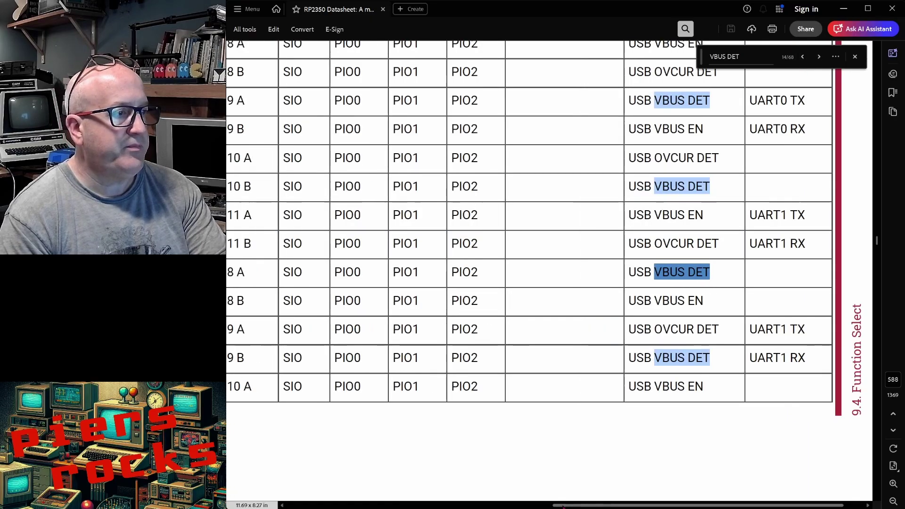
pyautogui.hscroll(-10, 315, 506)
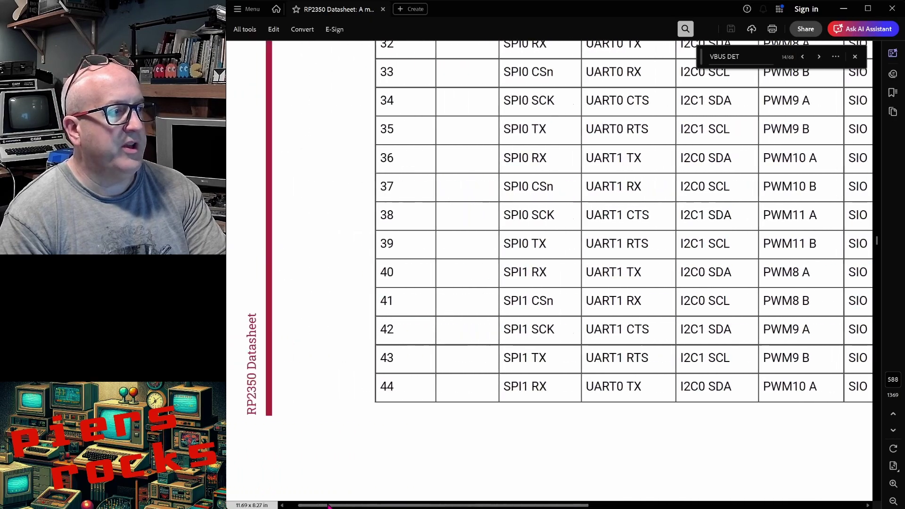
pyautogui.moveTo(315, 506); pyautogui.dragTo(596, 480)
pyautogui.scroll(-5, 673, 349)
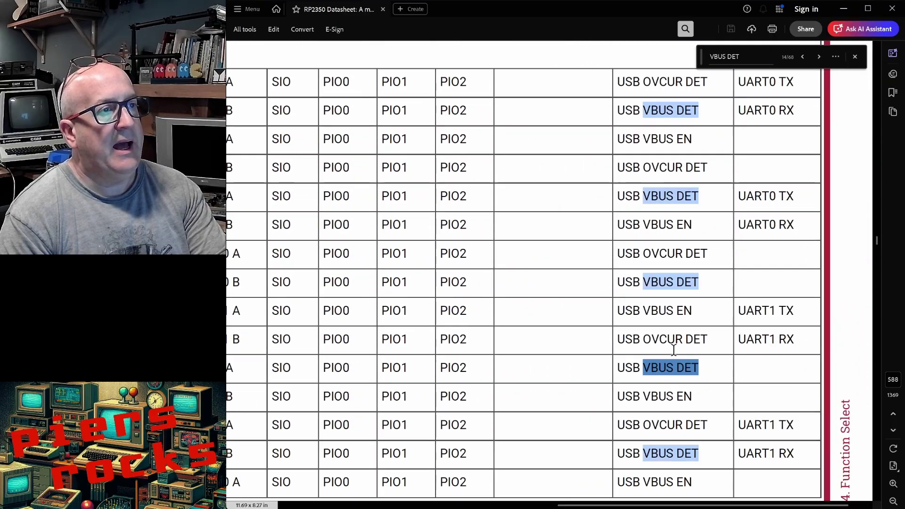
pyautogui.scroll(2, 674, 349)
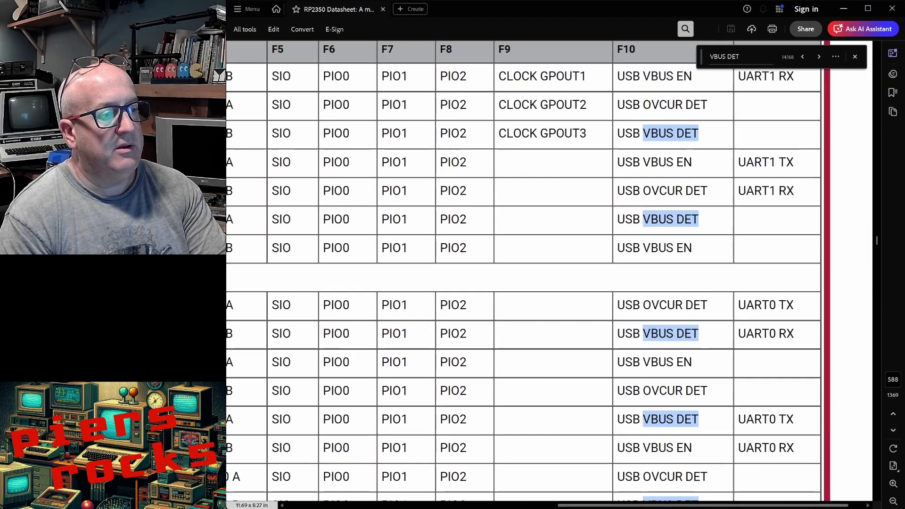
pyautogui.moveTo(668, 504)
pyautogui.mouseDown()
pyautogui.moveTo(463, 506)
pyautogui.moveTo(654, 505)
pyautogui.mouseUp()
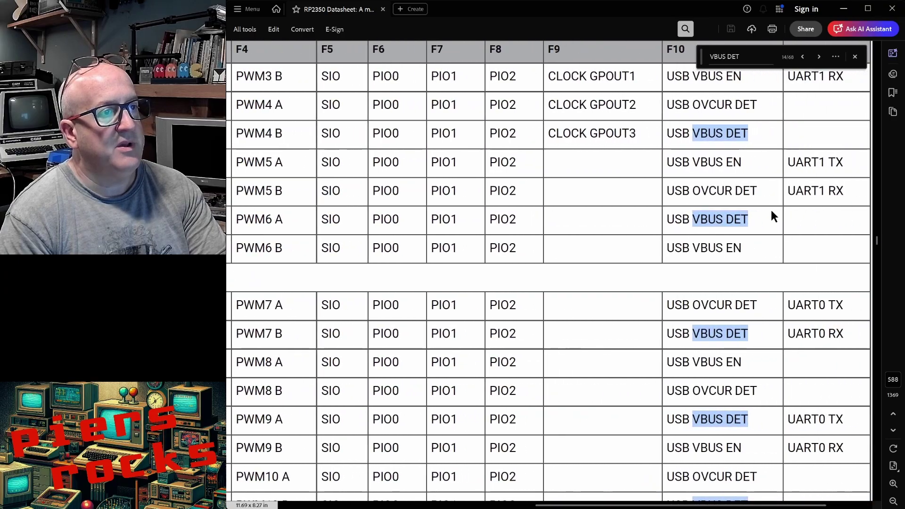
# Trace the USB VBUS DET entry in the PWM6 A row to its GPIO number, and check the rows for GPIOs 24 and 25.
pyautogui.moveTo(751, 220); pyautogui.dragTo(682, 223)
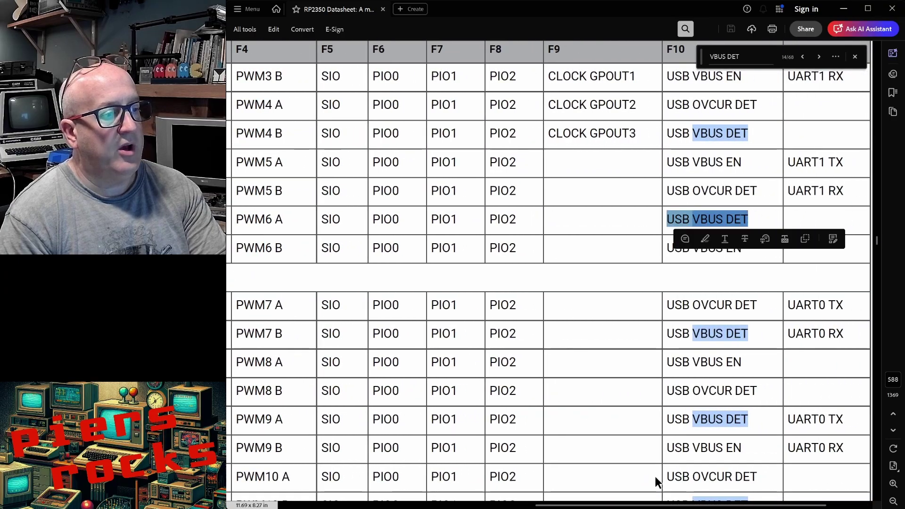
pyautogui.moveTo(657, 505); pyautogui.dragTo(470, 506)
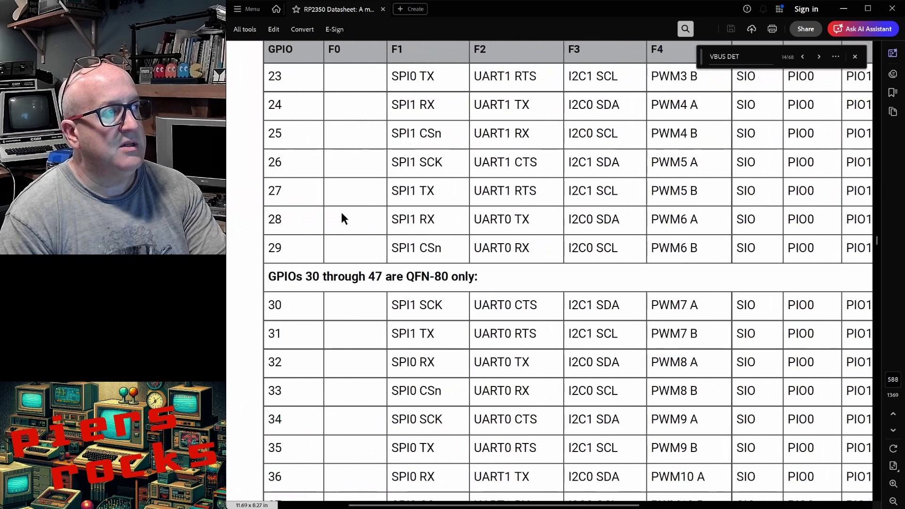
pyautogui.doubleClick(276, 219)
pyautogui.hscroll(10, 715, 231)
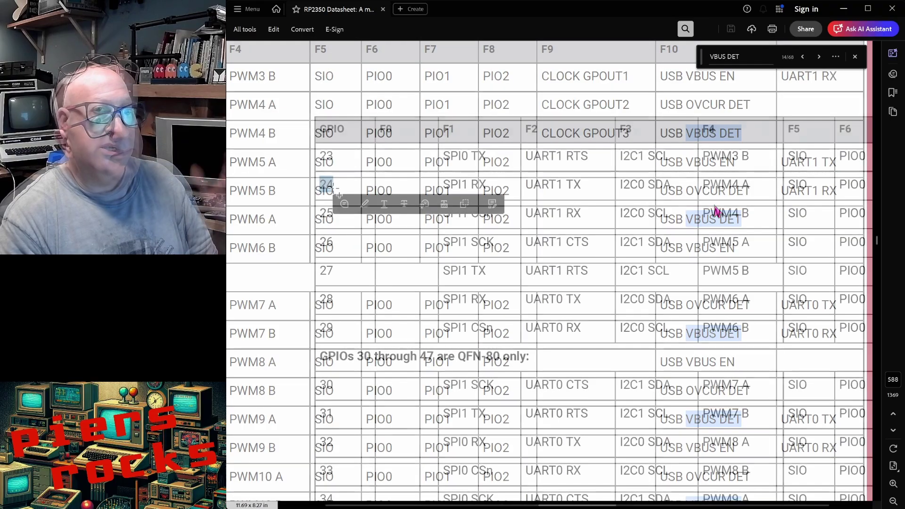
pyautogui.click(342, 188)
pyautogui.moveTo(320, 187); pyautogui.dragTo(334, 210)
pyautogui.click(334, 210)
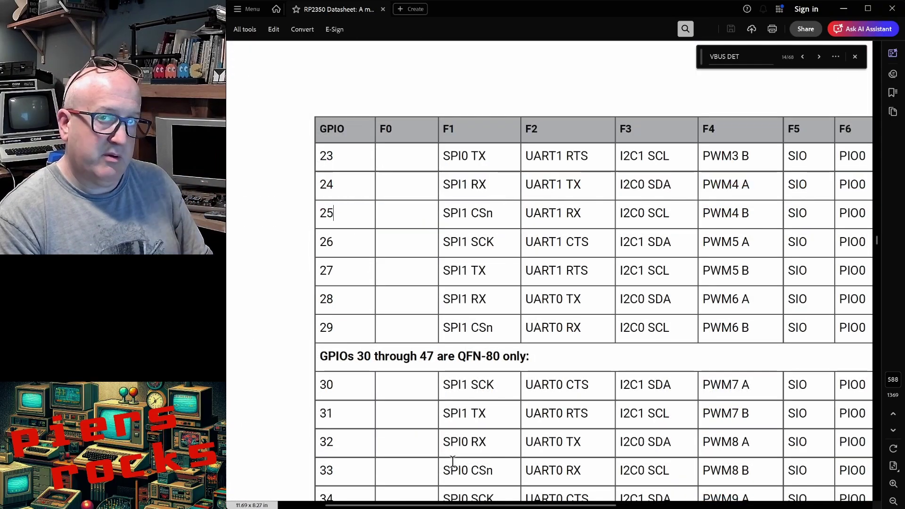
# Trace the USB VBUS DET entry in the PWM4 B row of the Function Select table back to its GPIO number.
pyautogui.moveTo(476, 501); pyautogui.dragTo(681, 499)
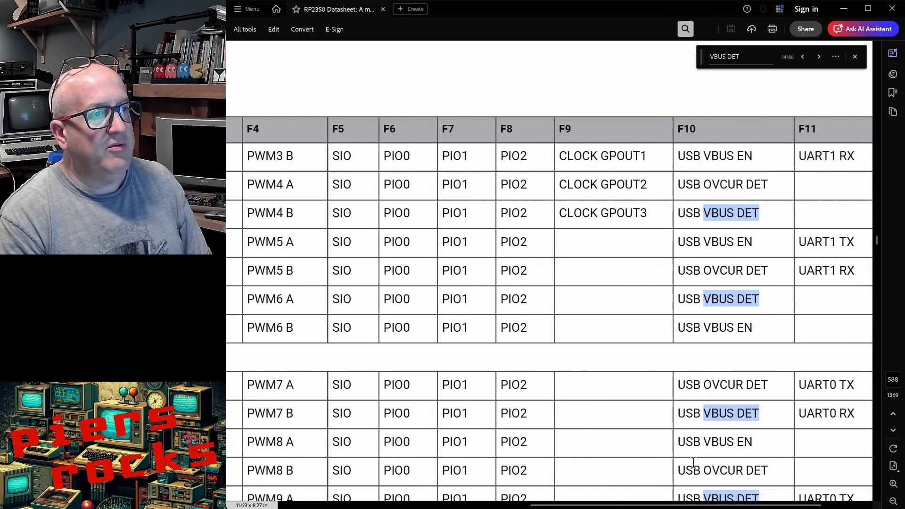
pyautogui.moveTo(679, 211); pyautogui.dragTo(752, 212)
pyautogui.click(751, 212)
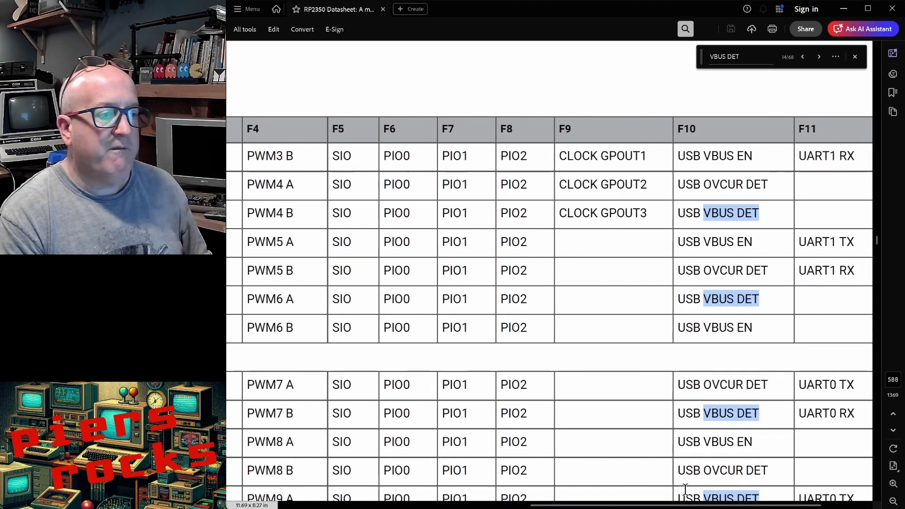
pyautogui.moveTo(685, 505); pyautogui.dragTo(477, 506)
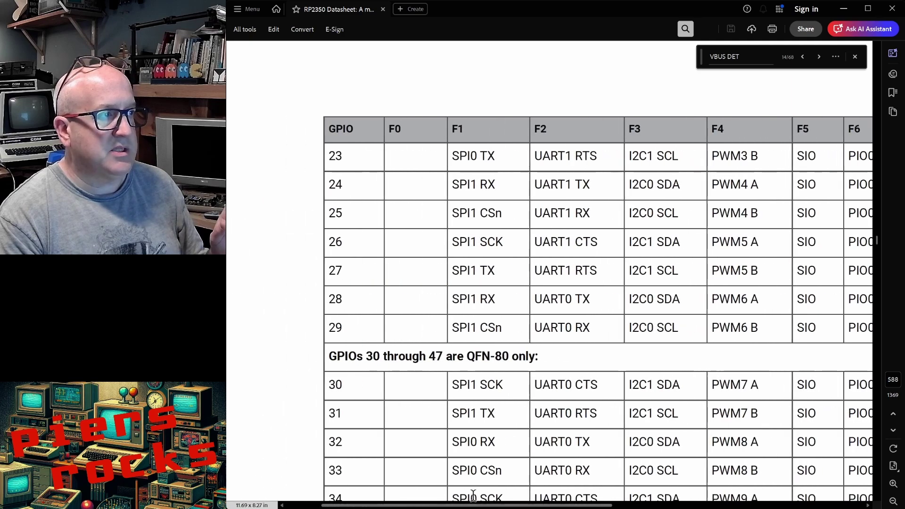
pyautogui.doubleClick(335, 212)
pyautogui.click(338, 213)
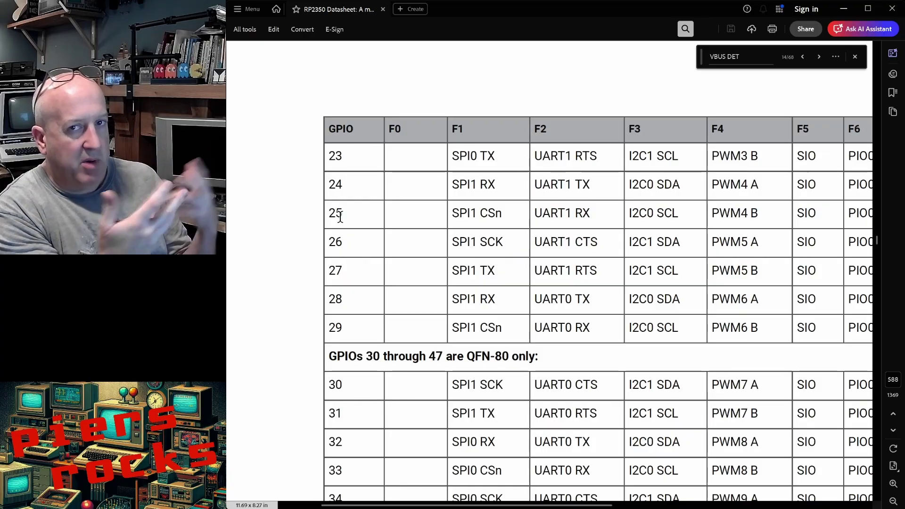
# Switch back to the KiCad schematic and replace the SPARE2 label on the RP2350's GPIO25 pin with the loose VBUS label.
pyautogui.click(340, 217)
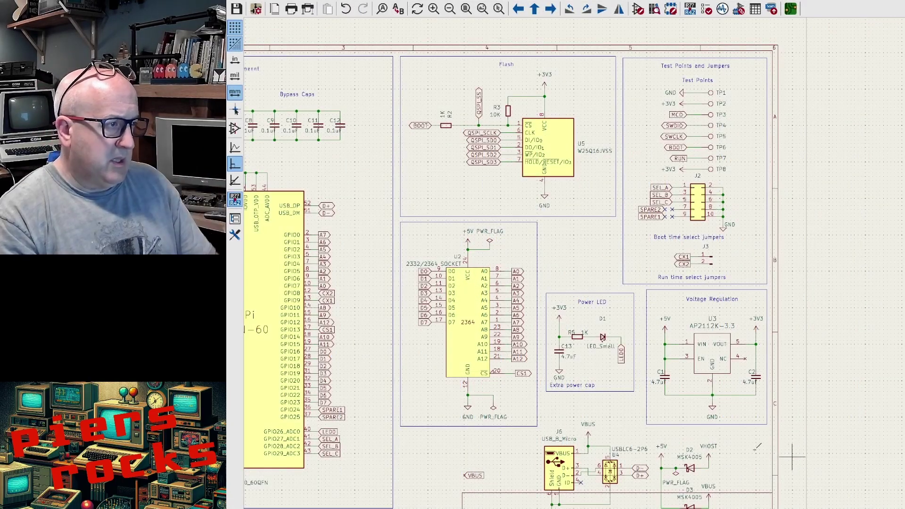
pyautogui.scroll(5, 311, 450)
pyautogui.click(663, 272)
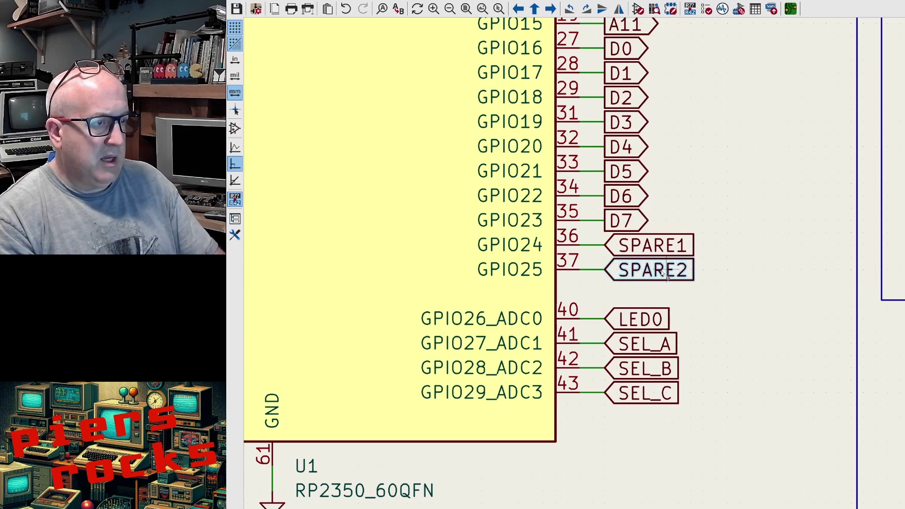
pyautogui.press('Delete')
pyautogui.scroll(-3, 728, 309)
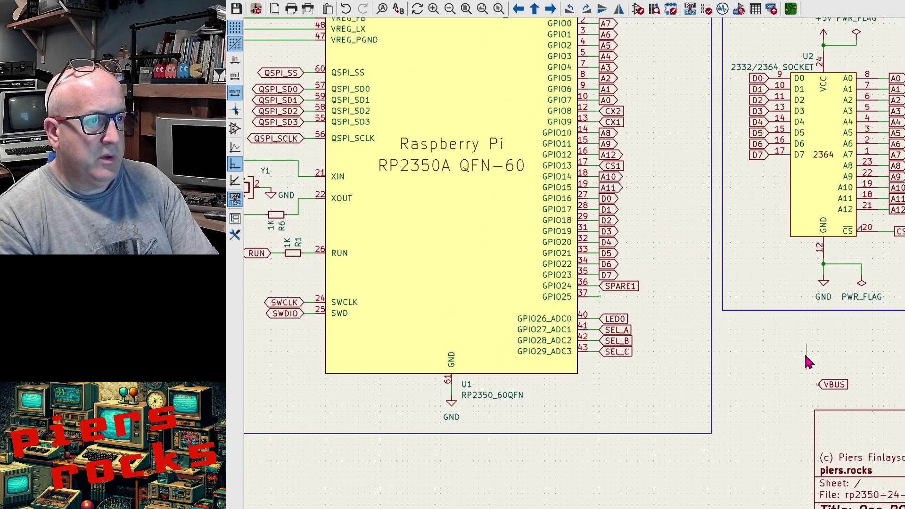
pyautogui.click(835, 385)
pyautogui.moveTo(835, 385); pyautogui.dragTo(617, 298)
pyautogui.scroll(-2, 680, 323)
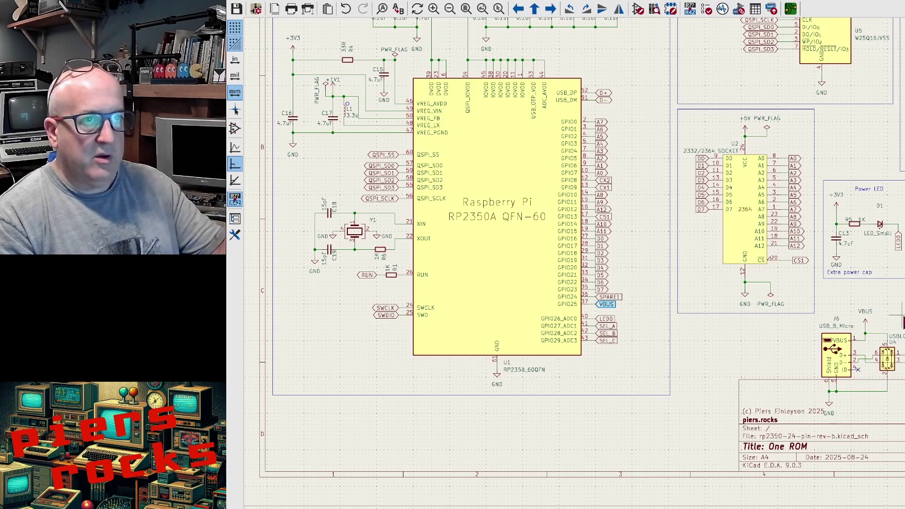
# Delete the SPARE2 label and its no-connect flag beside pin 7 of jumper header J2.
pyautogui.scroll(5, 613, 302)
pyautogui.click(613, 302)
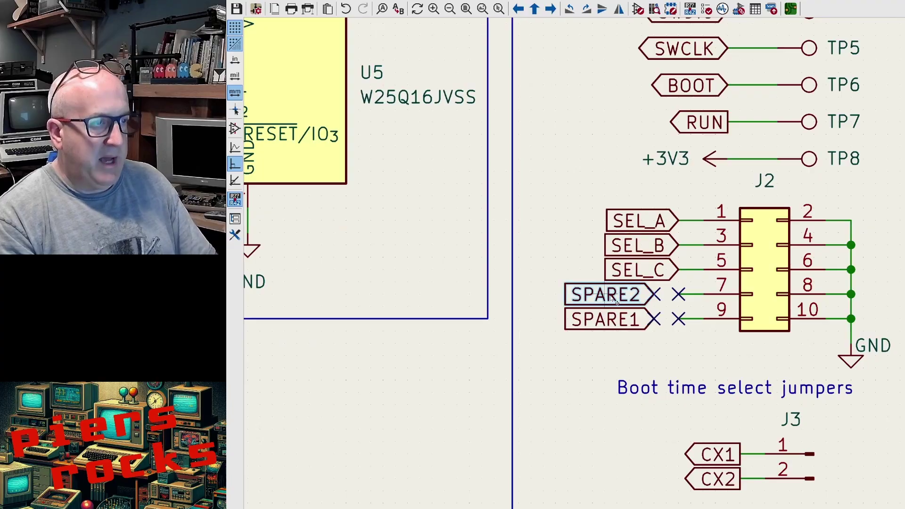
pyautogui.press('Delete')
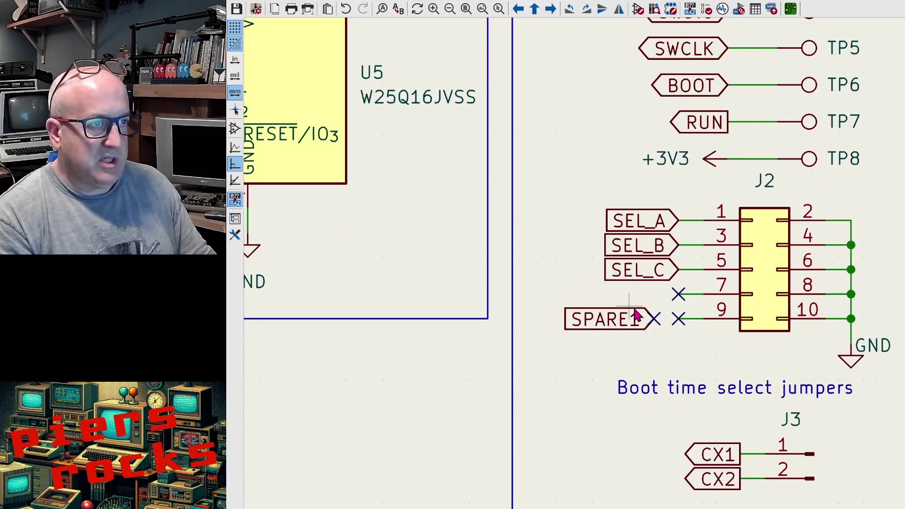
# Move the SPARE1 label with its no-connect flag up beside pin 7 of jumper header J2.
pyautogui.scroll(-2, 654, 321)
pyautogui.scroll(-4, 652, 316)
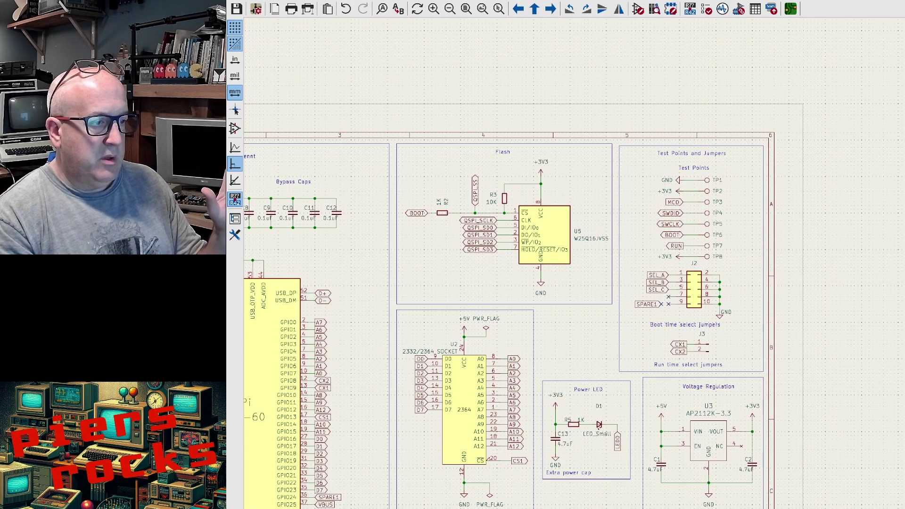
pyautogui.moveTo(631, 295); pyautogui.dragTo(663, 315)
pyautogui.press('m')
pyautogui.scroll(6, 664, 312)
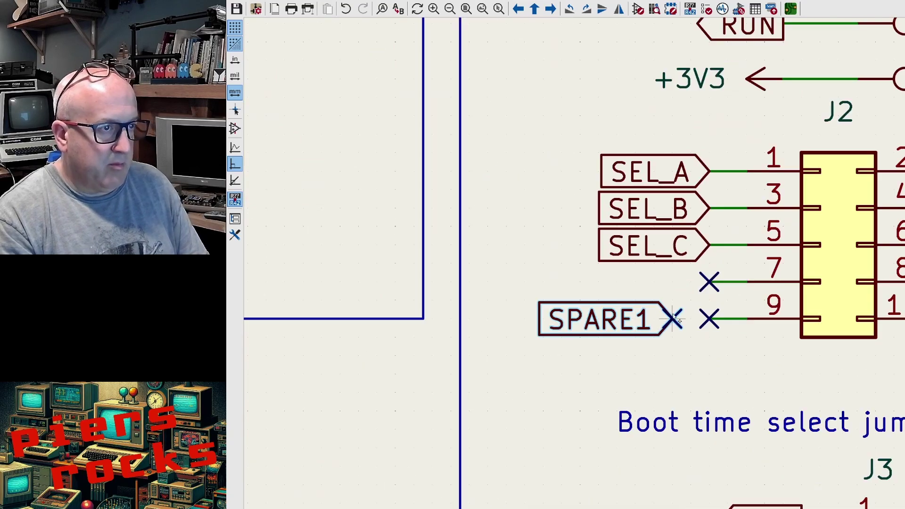
# Review the RP2350's USB data pins, the J6 USB connector circuit and the D2/D3 supply diodes.
pyautogui.scroll(-5, 646, 337)
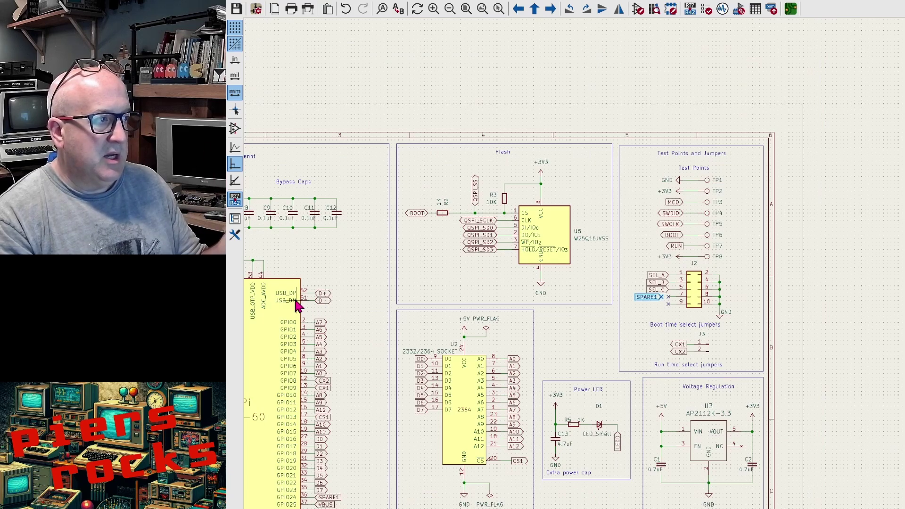
pyautogui.scroll(5, 297, 306)
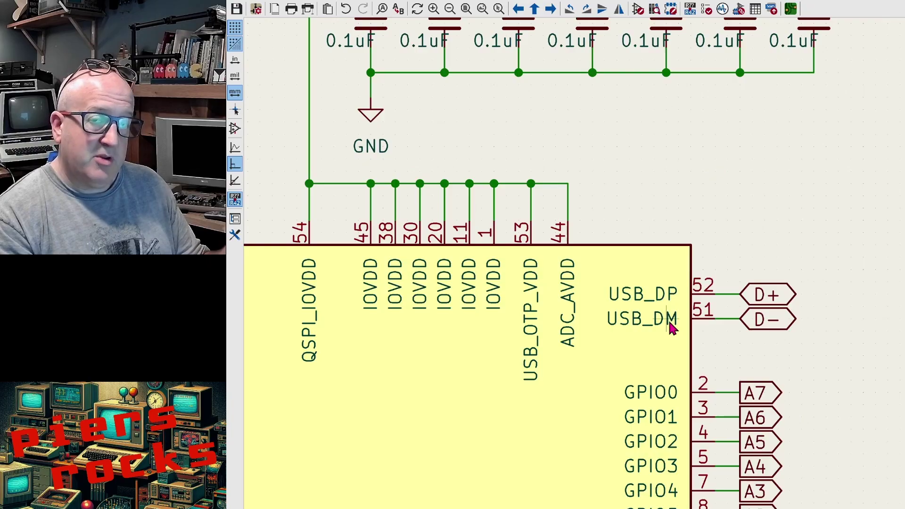
pyautogui.scroll(-5, 670, 326)
pyautogui.scroll(-2, 712, 373)
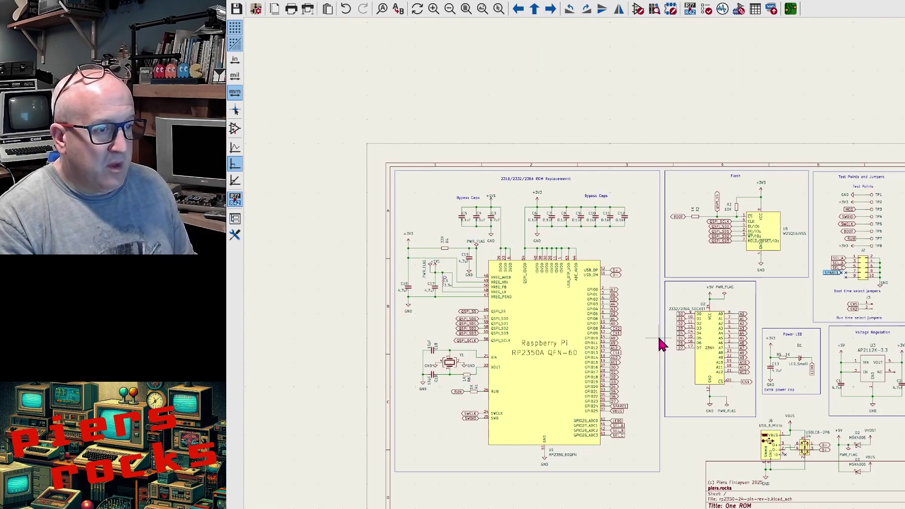
pyautogui.scroll(5, 779, 437)
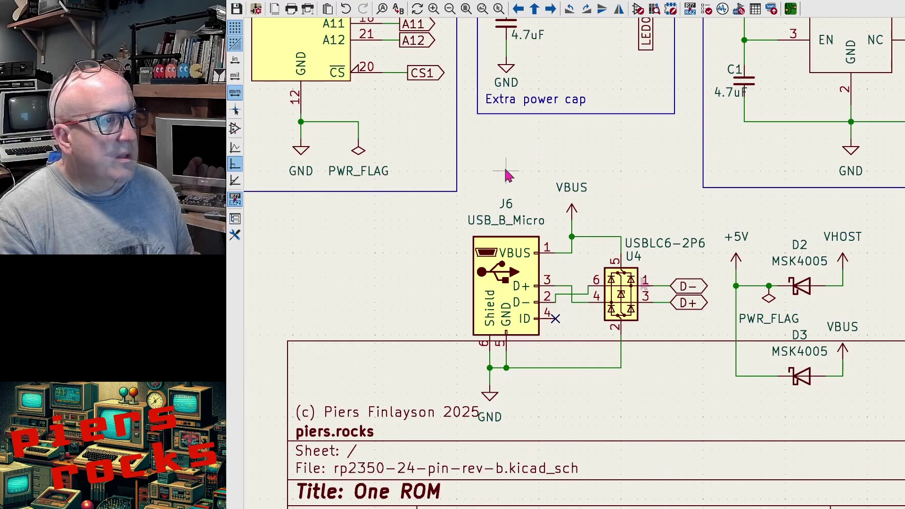
pyautogui.moveTo(465, 172); pyautogui.dragTo(727, 420)
pyautogui.moveTo(898, 393); pyautogui.dragTo(729, 202)
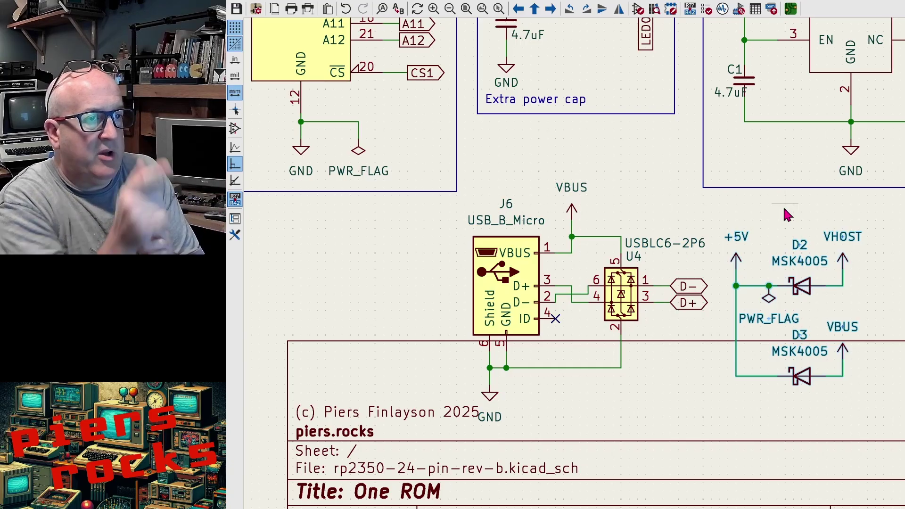
pyautogui.scroll(-3, 848, 253)
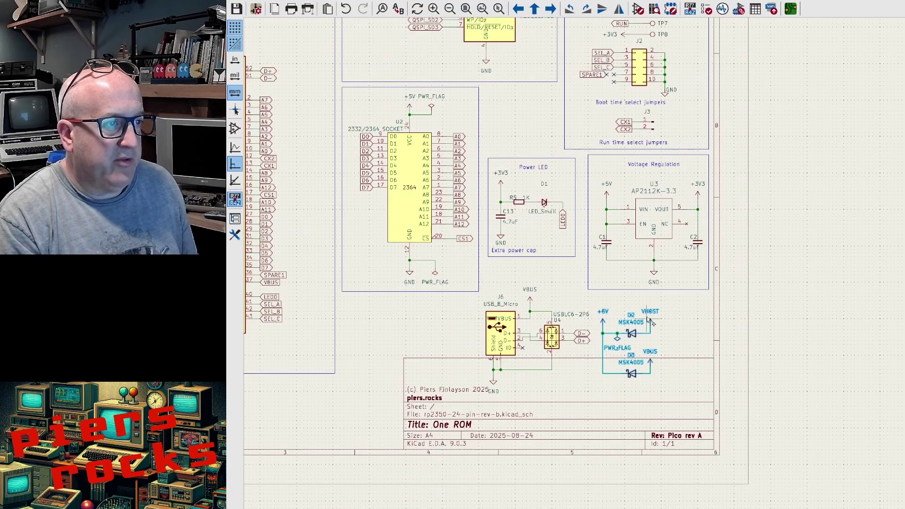
pyautogui.scroll(-2, 653, 323)
pyautogui.scroll(-1, 410, 246)
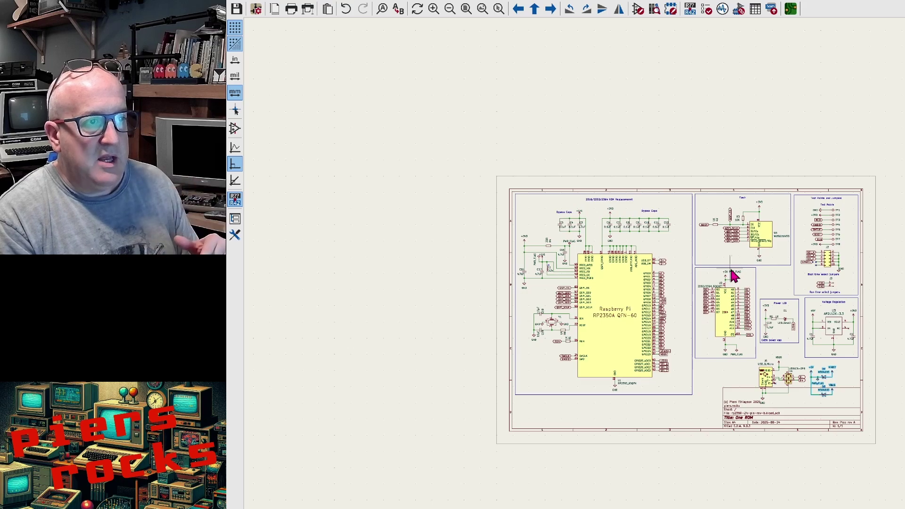
# Duplicate the VHOST power symbol from diode D2 and place the copy beside the +5V symbol above socket U2.
pyautogui.scroll(8, 822, 370)
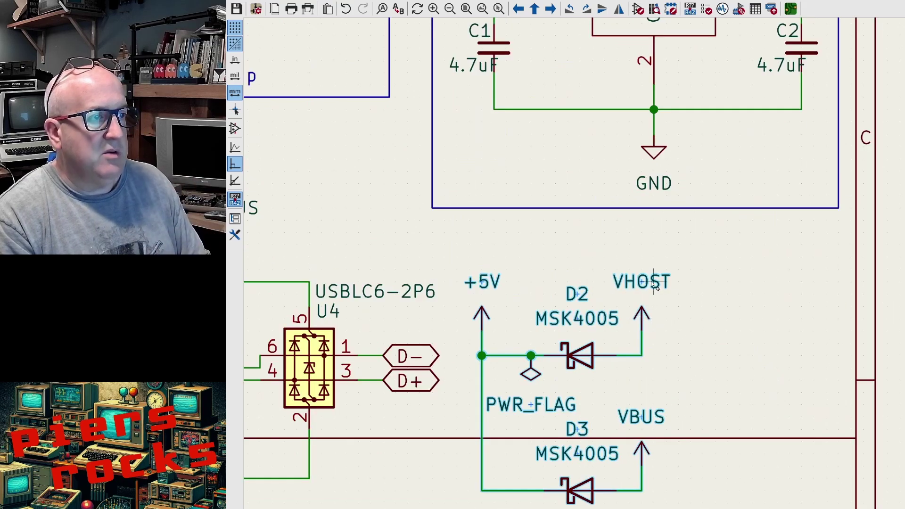
pyautogui.click(641, 308)
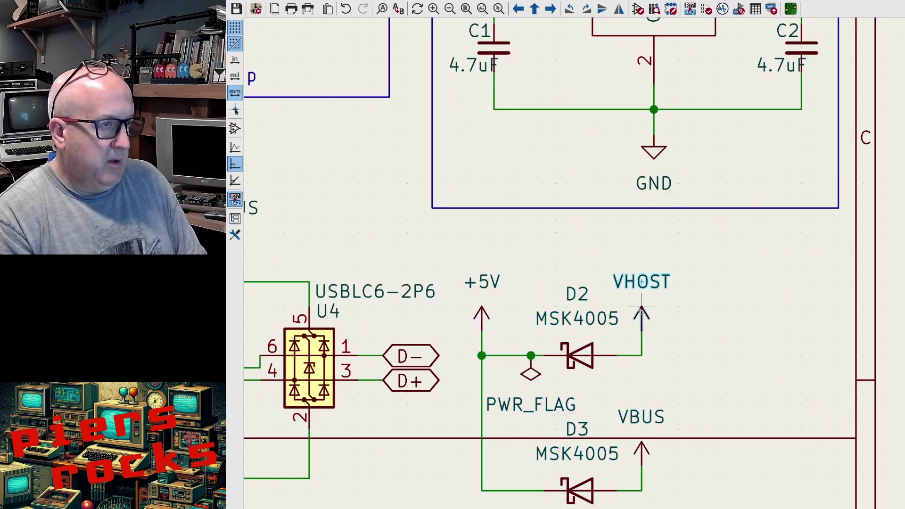
pyautogui.scroll(-6, 641, 309)
pyautogui.hotkey('ctrl', 'd')
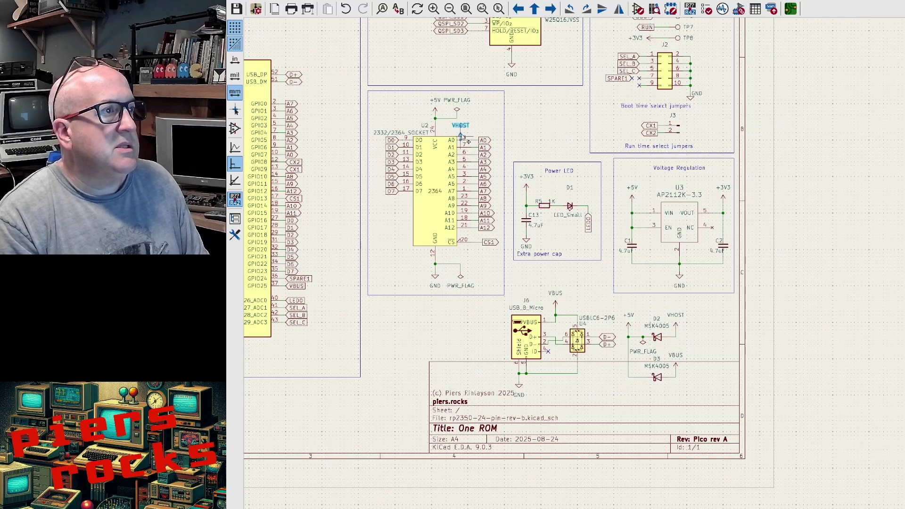
pyautogui.scroll(2, 422, 148)
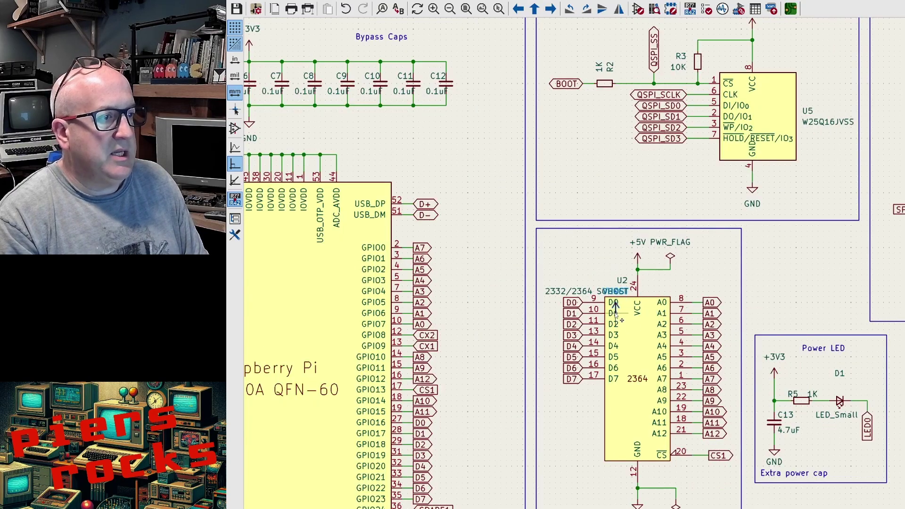
pyautogui.scroll(3, 665, 264)
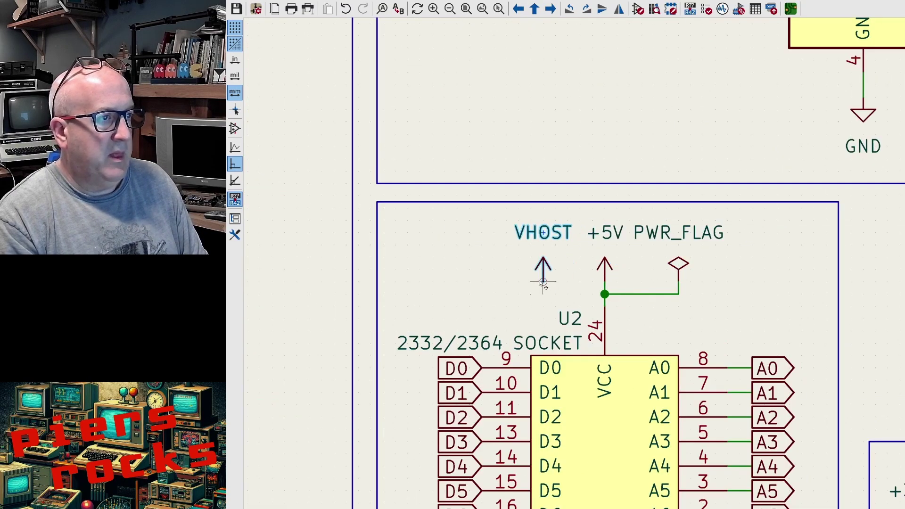
pyautogui.click(531, 282)
# Delete the +5V symbol at U2's VCC pin and attach the copied VHOST symbol in its place.
pyautogui.click(606, 265)
pyautogui.press('Delete')
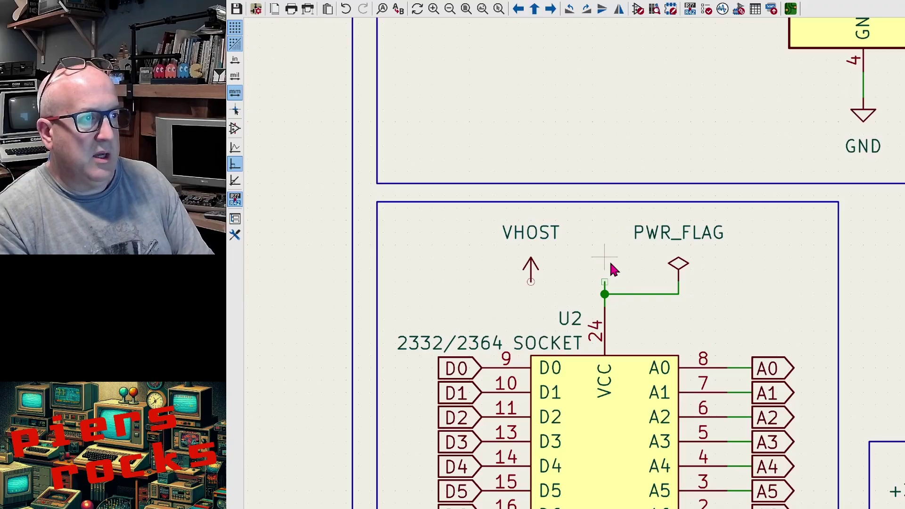
pyautogui.moveTo(532, 272); pyautogui.dragTo(609, 267)
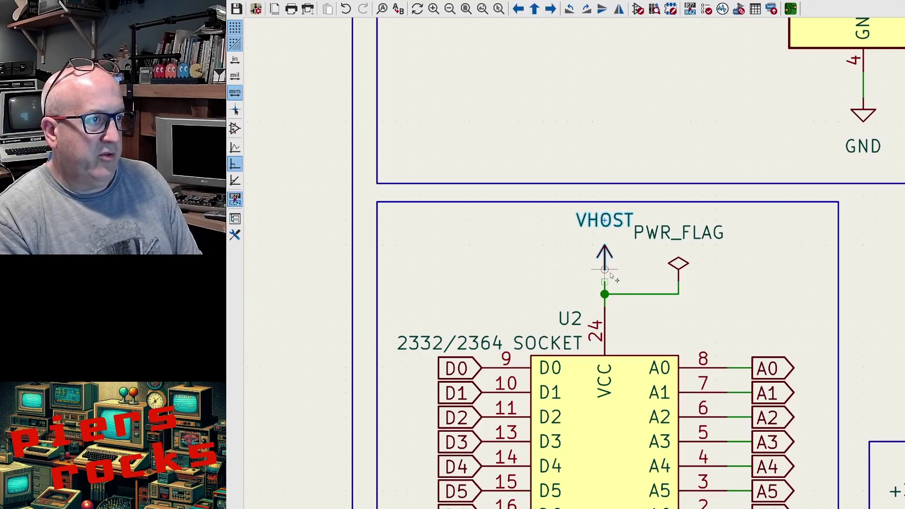
pyautogui.click(610, 278)
pyautogui.scroll(-2, 739, 313)
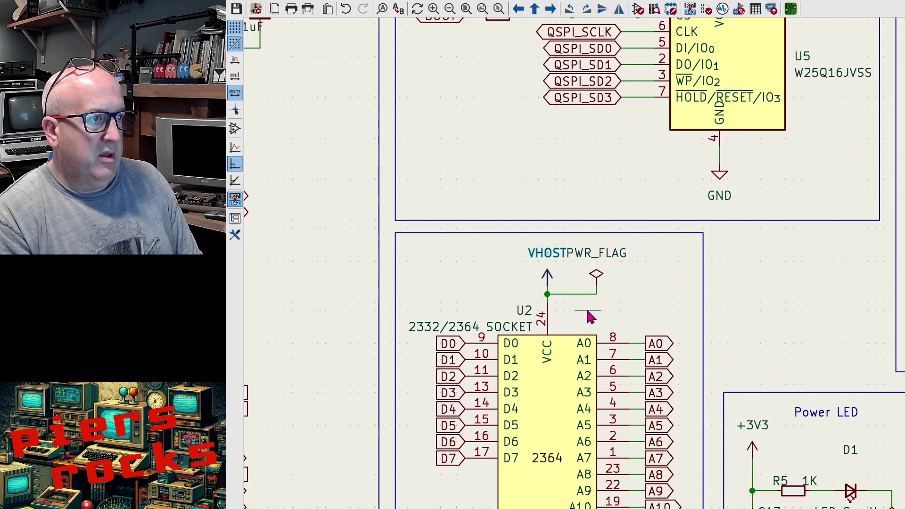
# Examine how diodes D2 and D3 feed +5V from VHOST and VBUS, along with the USB connector circuit.
pyautogui.scroll(-2, 587, 312)
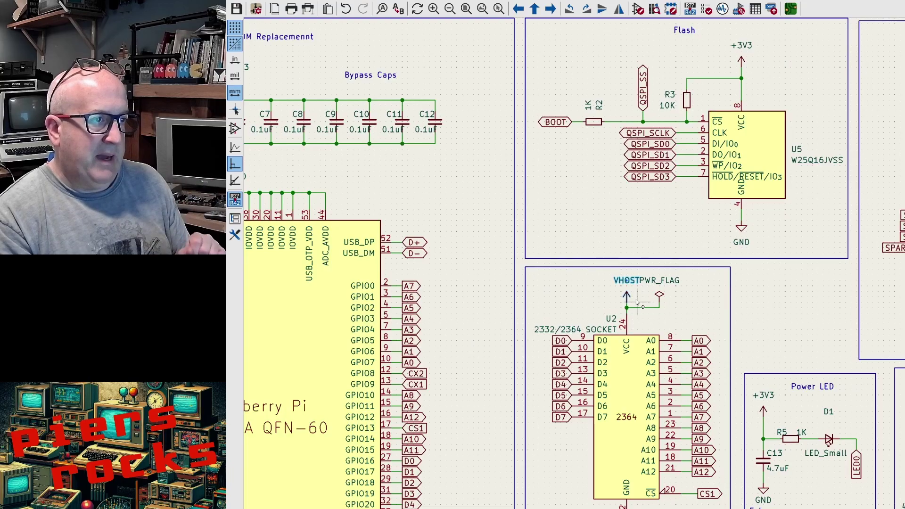
pyautogui.scroll(-3, 655, 321)
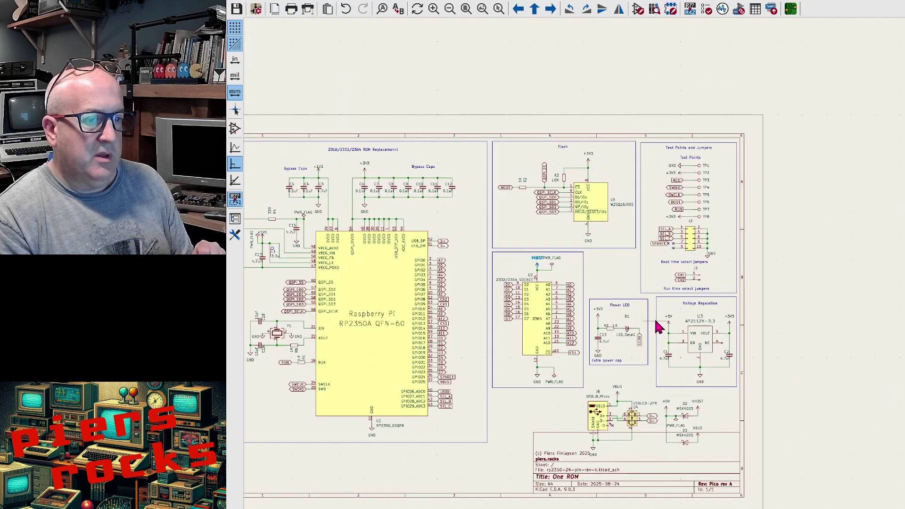
pyautogui.scroll(6, 697, 471)
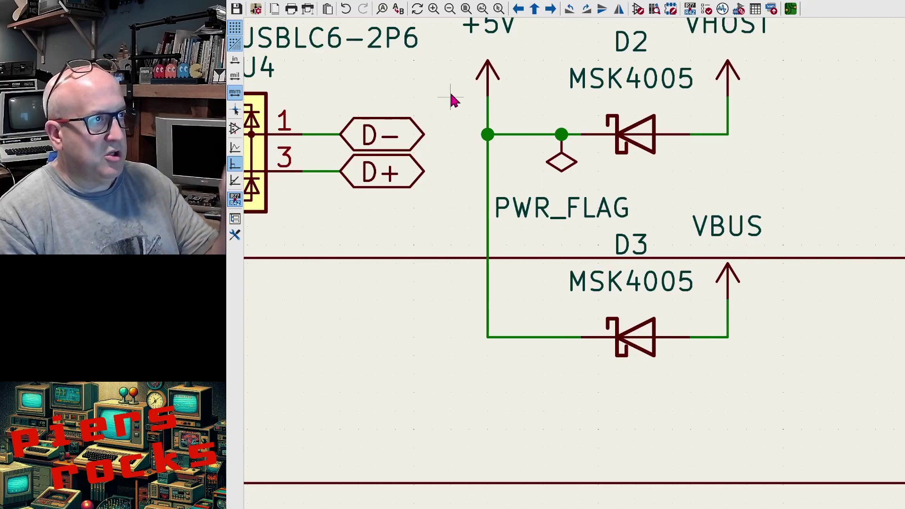
pyautogui.scroll(-3, 509, 125)
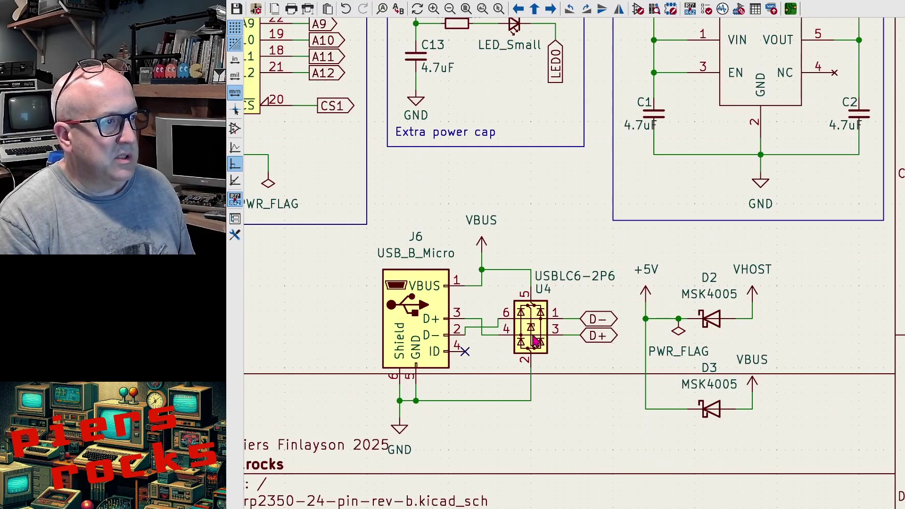
pyautogui.scroll(-3, 706, 341)
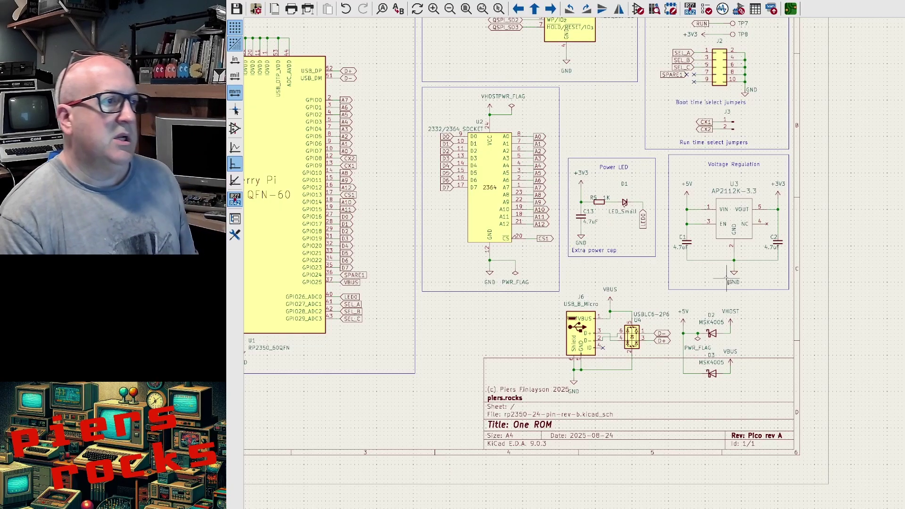
# Copy the 10K resistor R3 from the Flash circuit and place two vertical copies in line below the U2 socket block.
pyautogui.scroll(2, 579, 226)
pyautogui.scroll(-5, 653, 307)
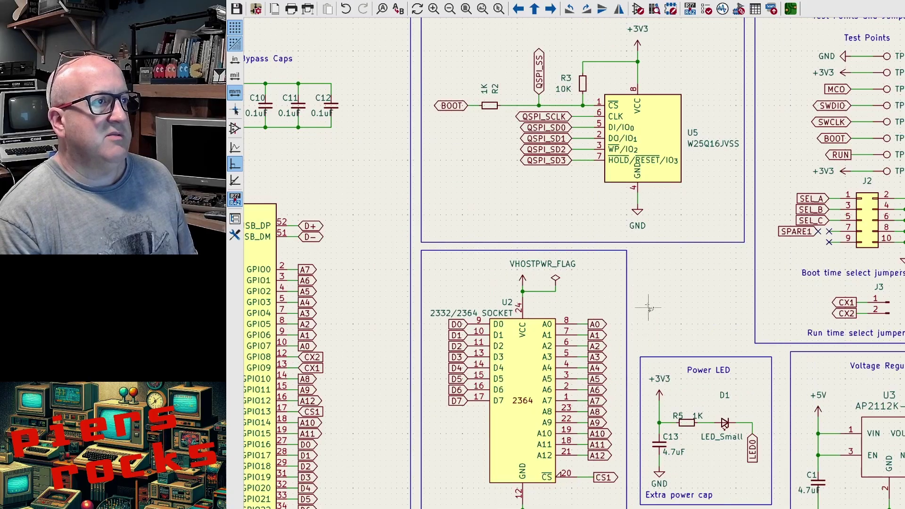
pyautogui.scroll(6, 662, 304)
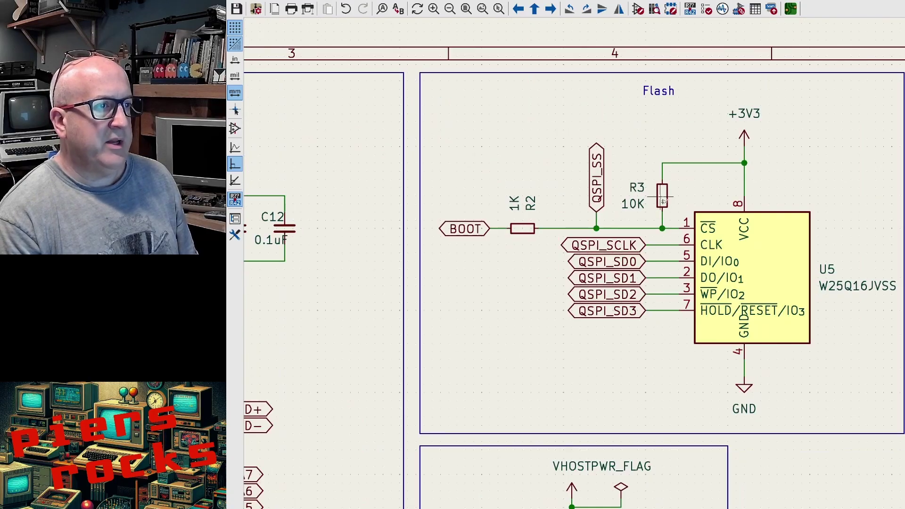
pyautogui.hotkey('ctrl', 'v')
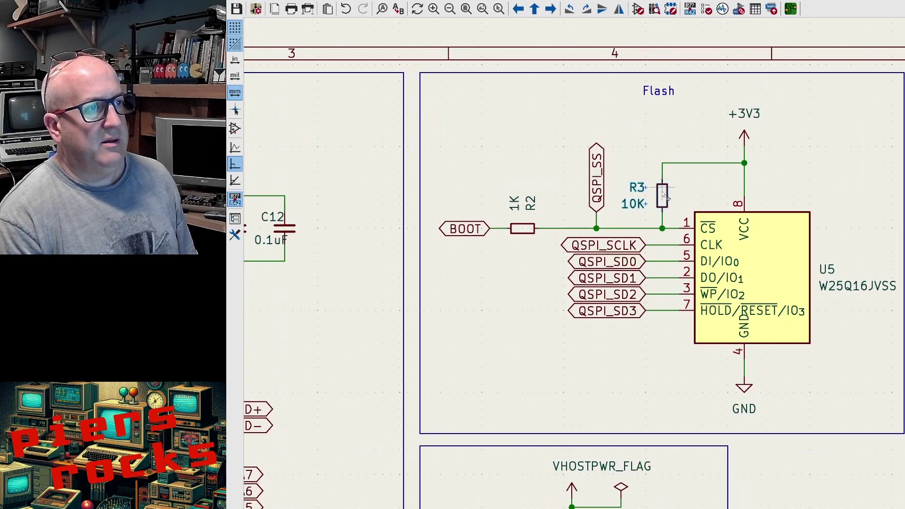
pyautogui.scroll(-4, 665, 235)
pyautogui.scroll(5, 656, 478)
pyautogui.press('r')
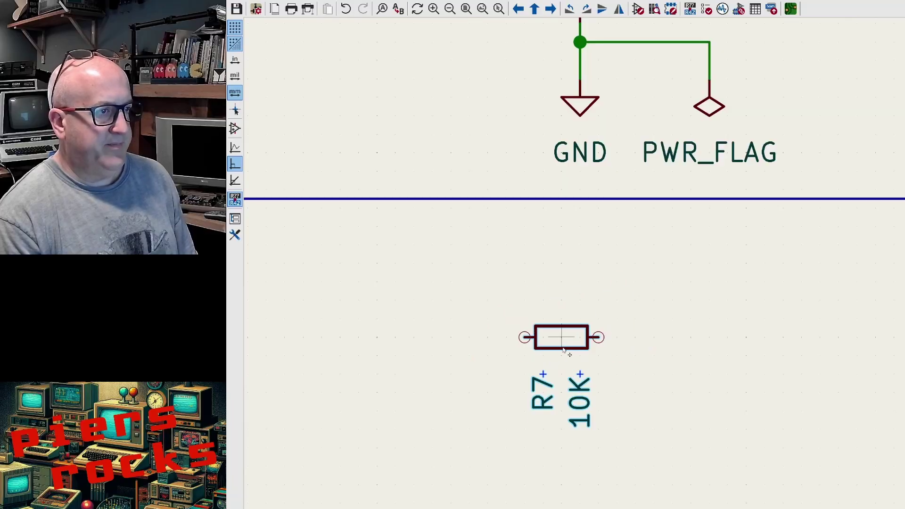
pyautogui.press('r')
pyautogui.press('r')
pyautogui.press('r')
pyautogui.press('r')
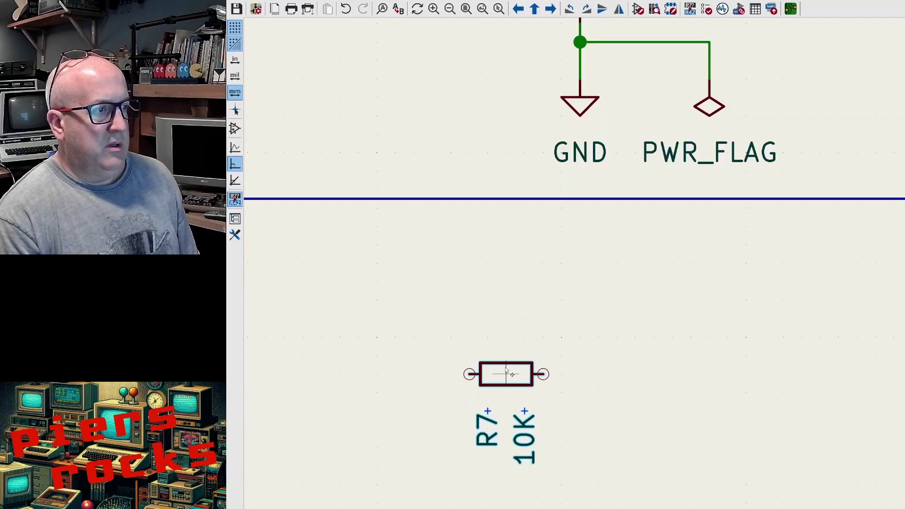
pyautogui.press('r')
pyautogui.scroll(-4, 506, 370)
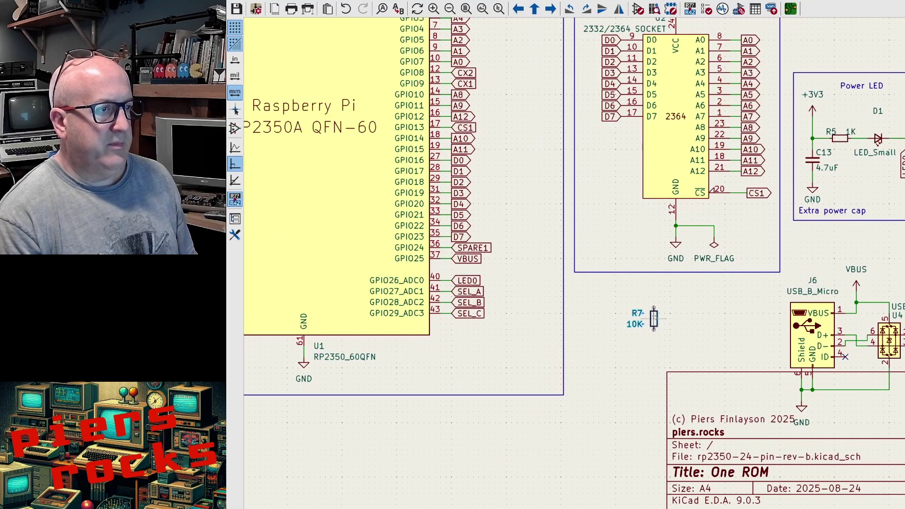
pyautogui.click(656, 324)
pyautogui.hotkey('ctrl', 'v')
pyautogui.click(655, 369)
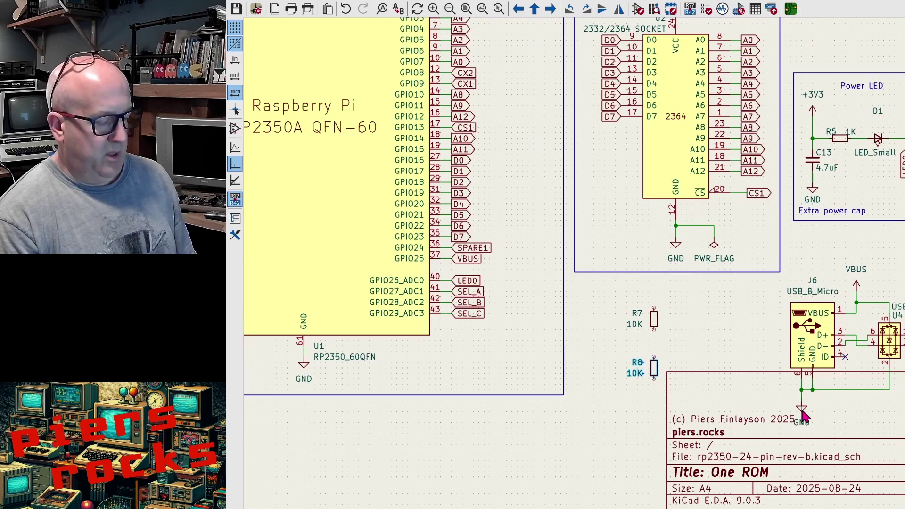
# Duplicate the GND symbol under the J6 connector and place the copy below resistor R8.
pyautogui.press('Escape')
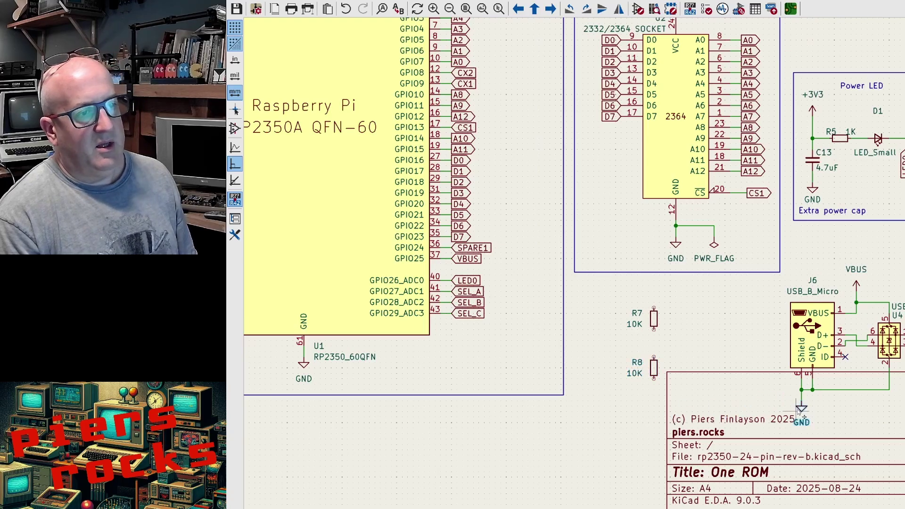
pyautogui.hotkey('ctrl', 'd')
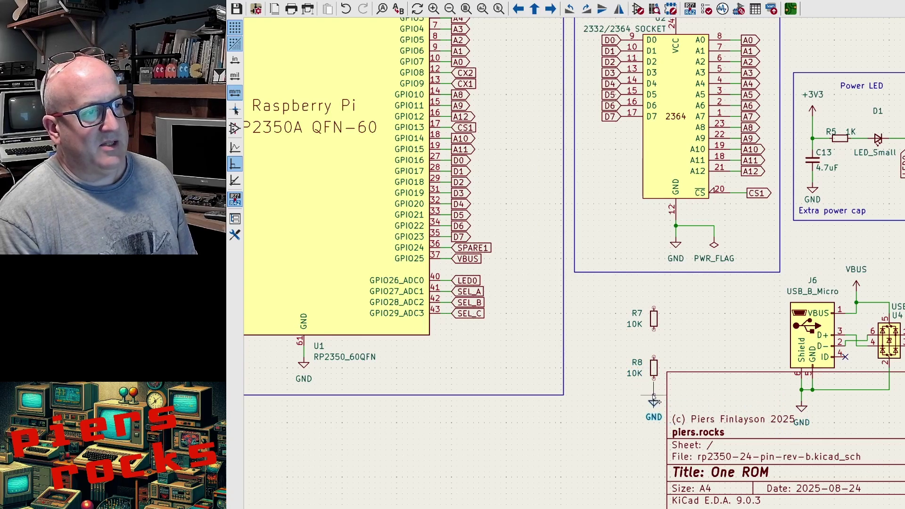
pyautogui.click(654, 391)
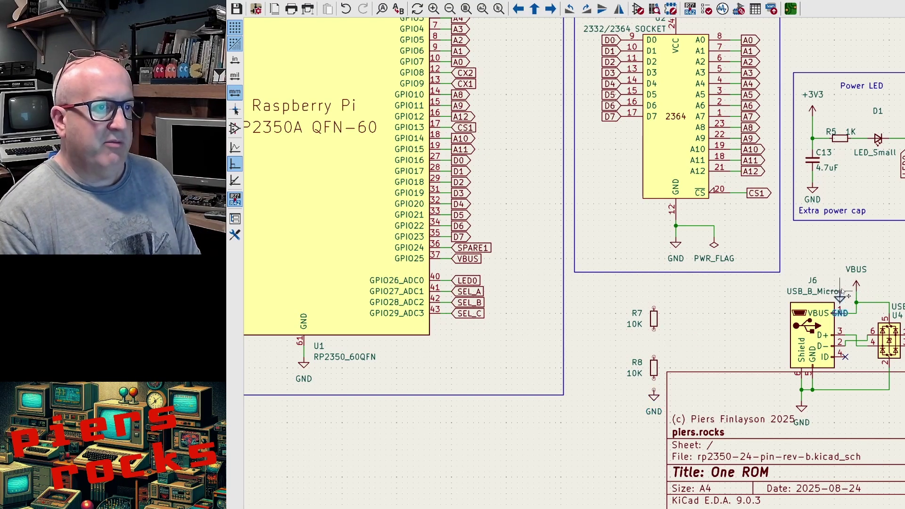
# Place a copy of J6's VBUS symbol above R7, then wire VBUS to R7 and GND to R8.
pyautogui.press('m')
pyautogui.scroll(6, 661, 302)
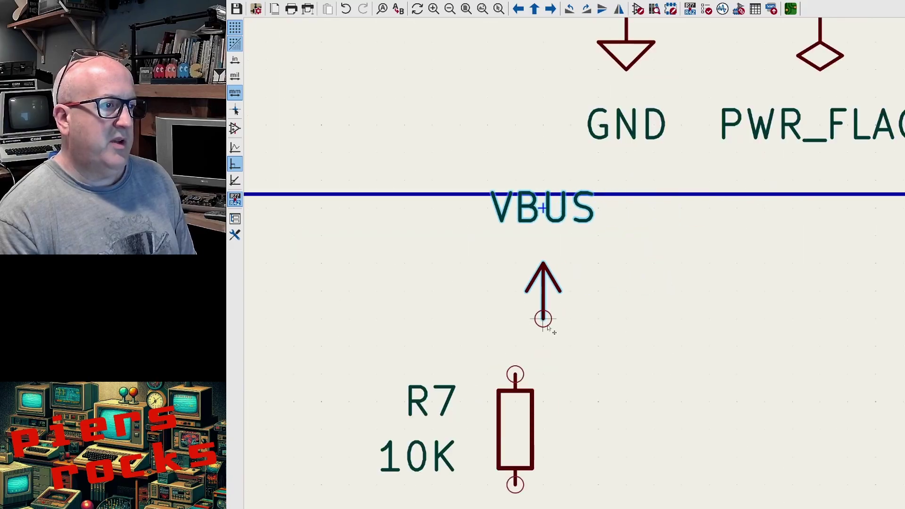
pyautogui.click(515, 319)
pyautogui.scroll(-5, 515, 340)
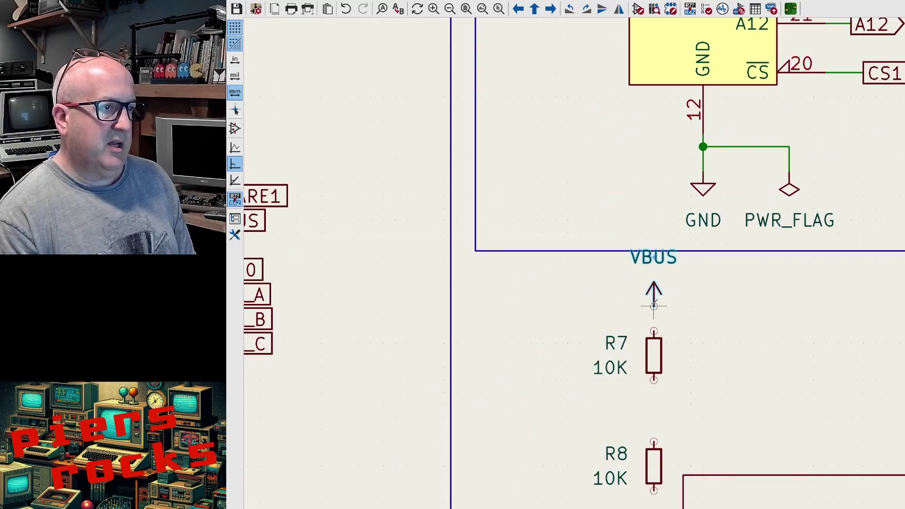
pyautogui.press('w')
pyautogui.click(654, 331)
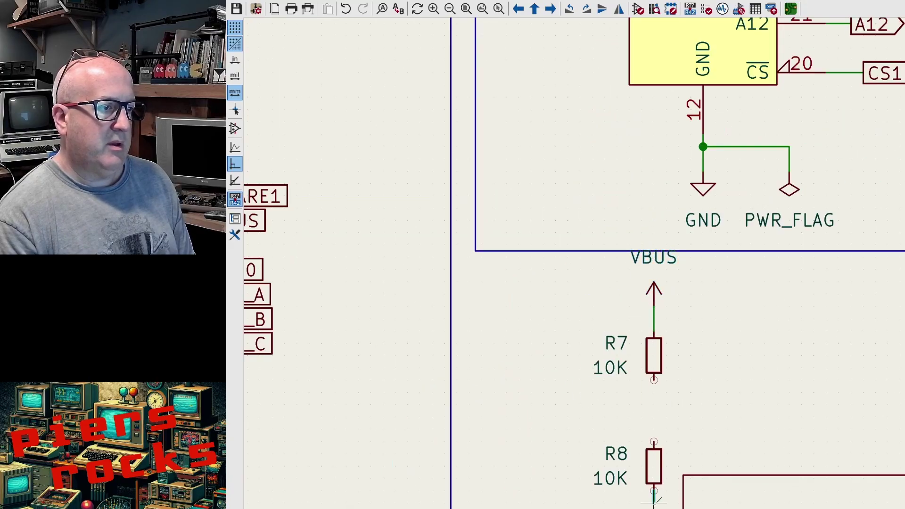
# Duplicate the GPIO25 VBUS label, rename the copy VBUS_DET, and place it beside the gap between R7 and R8, with its connection end facing them.
pyautogui.scroll(-3, 654, 503)
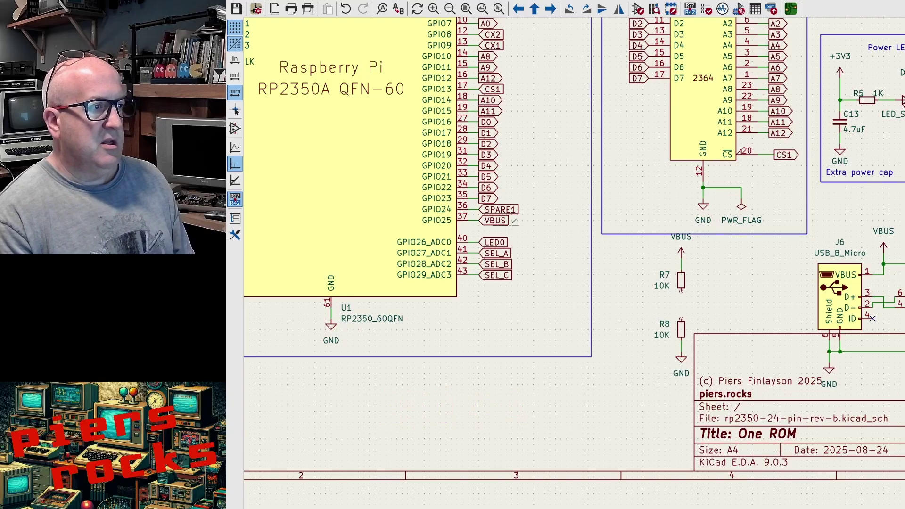
pyautogui.hotkey('ctrl', 'd')
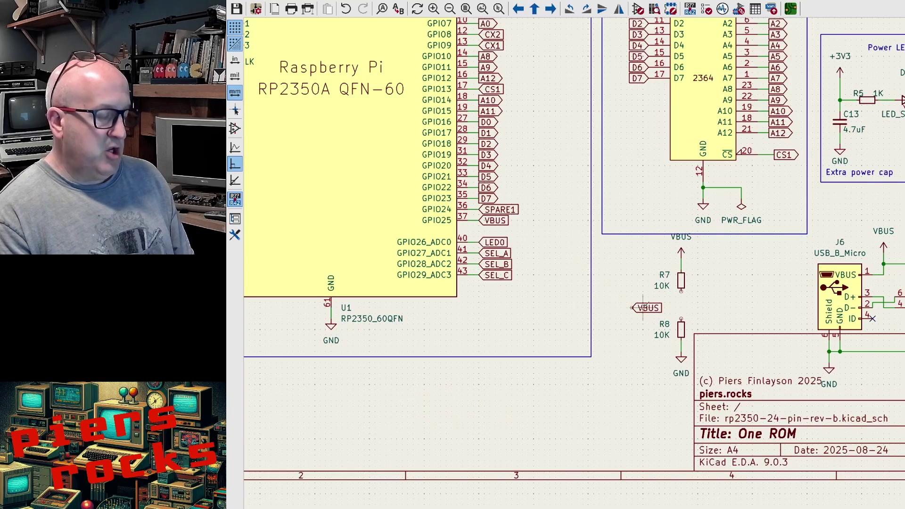
pyautogui.click(632, 307)
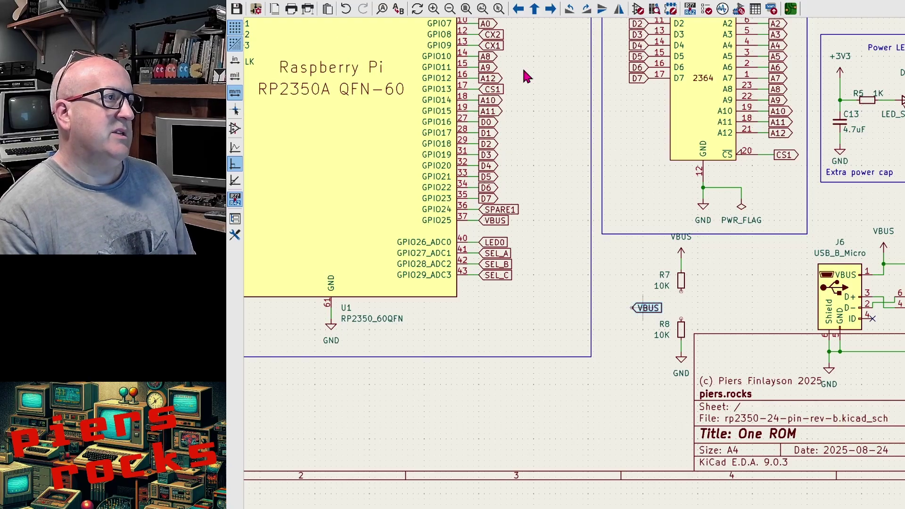
pyautogui.hotkey('ctrl', 'z')
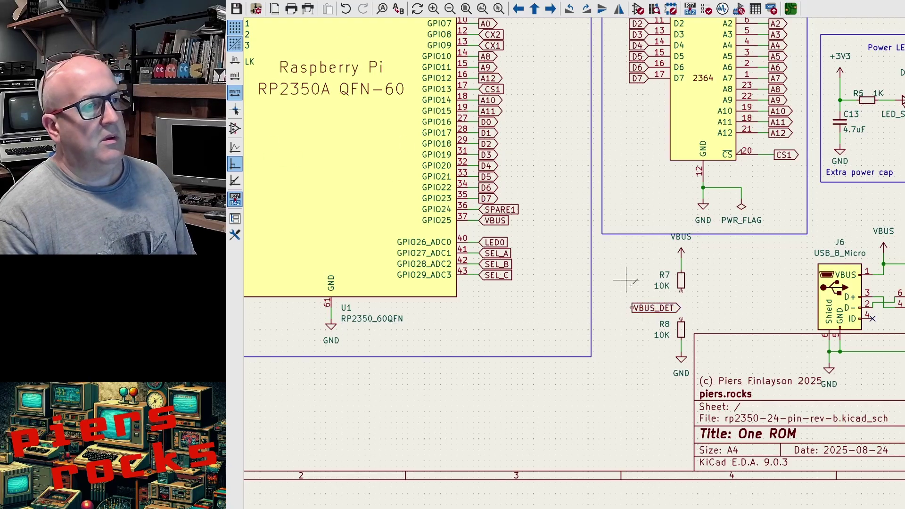
pyautogui.press('m')
pyautogui.press('r')
pyautogui.press('r')
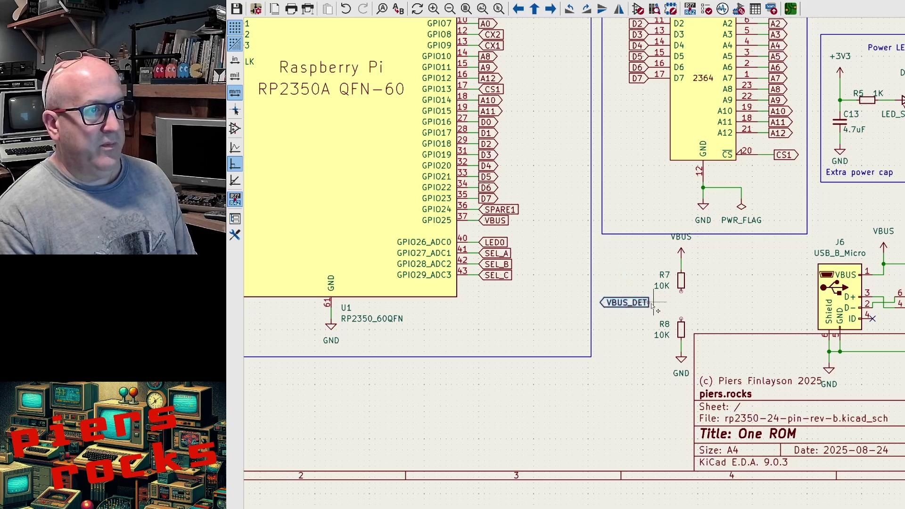
pyautogui.press('r')
pyautogui.press('r')
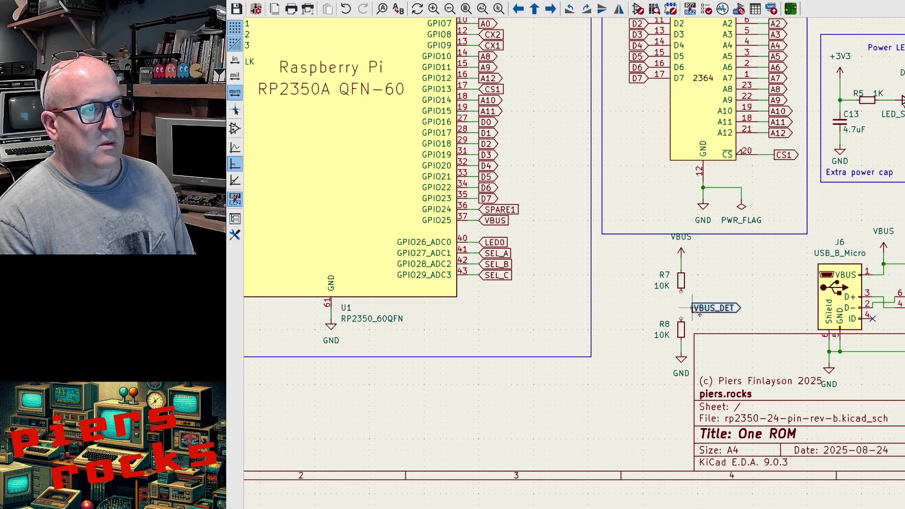
pyautogui.click(692, 309)
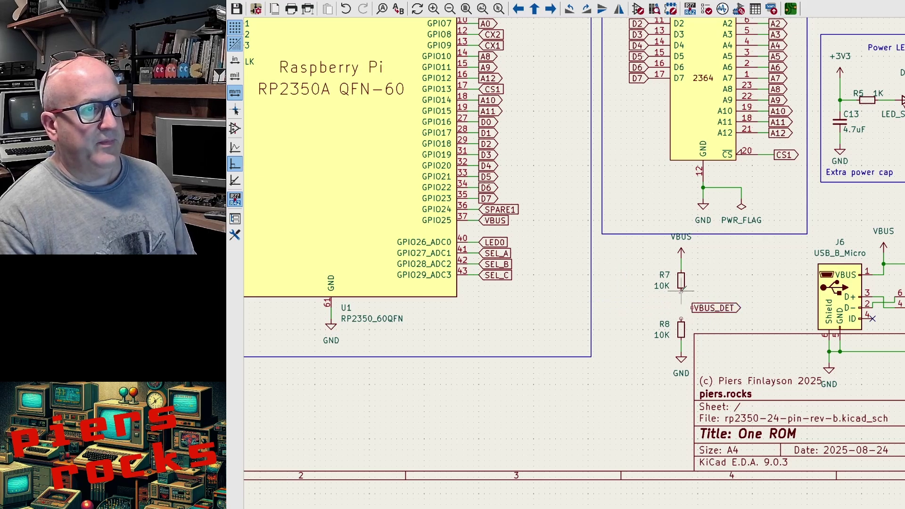
# Wire R7, R8 and the VBUS_DET label together, and shift R7 with its VBUS symbol closer to R8.
pyautogui.press('w')
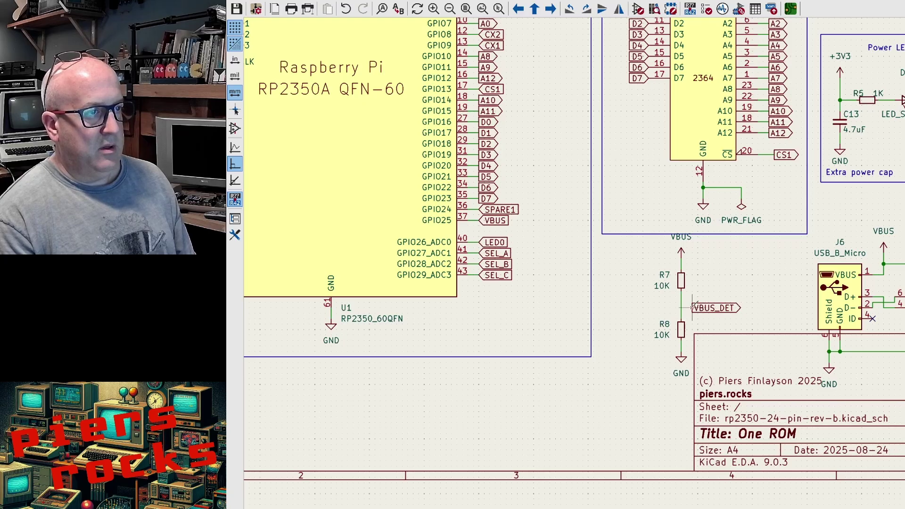
pyautogui.click(687, 308)
pyautogui.moveTo(658, 235); pyautogui.dragTo(684, 293)
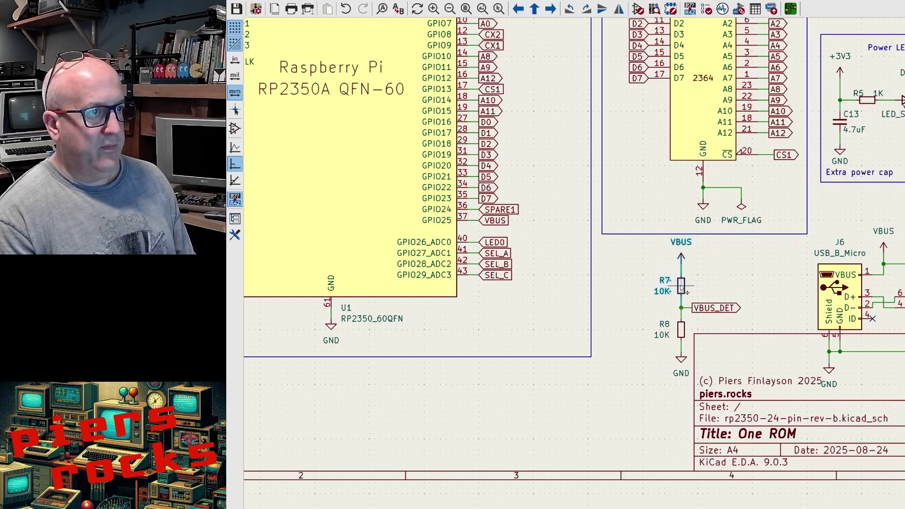
pyautogui.click(643, 238)
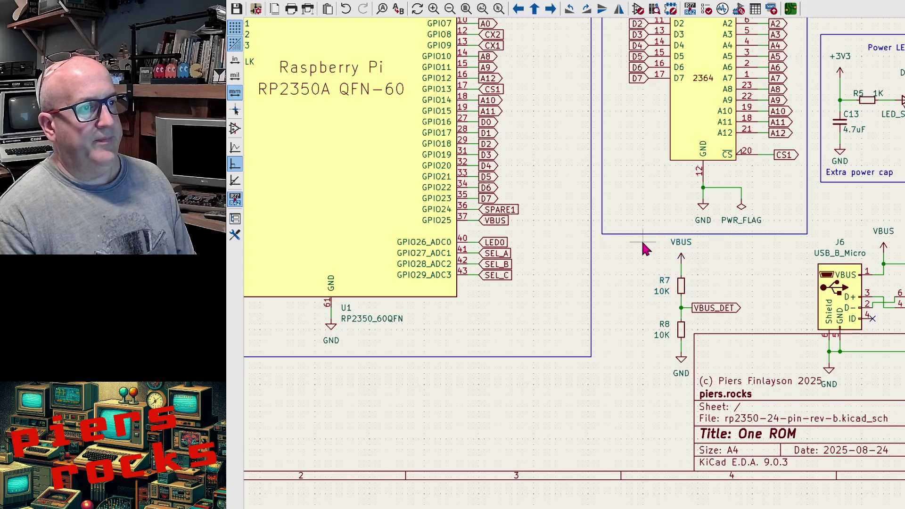
# Rename the net label on the RP2350's GPIO25 pin to VBUS_DET.
pyautogui.click(496, 221)
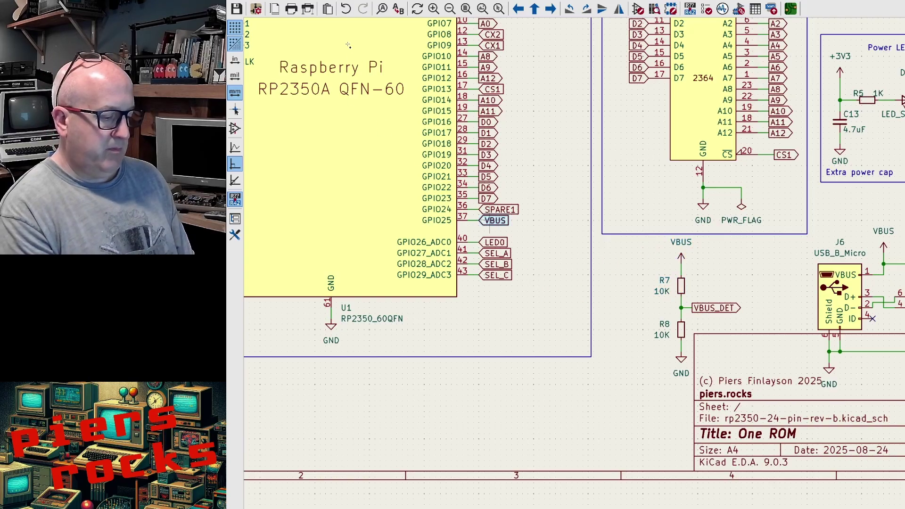
pyautogui.click(492, 193)
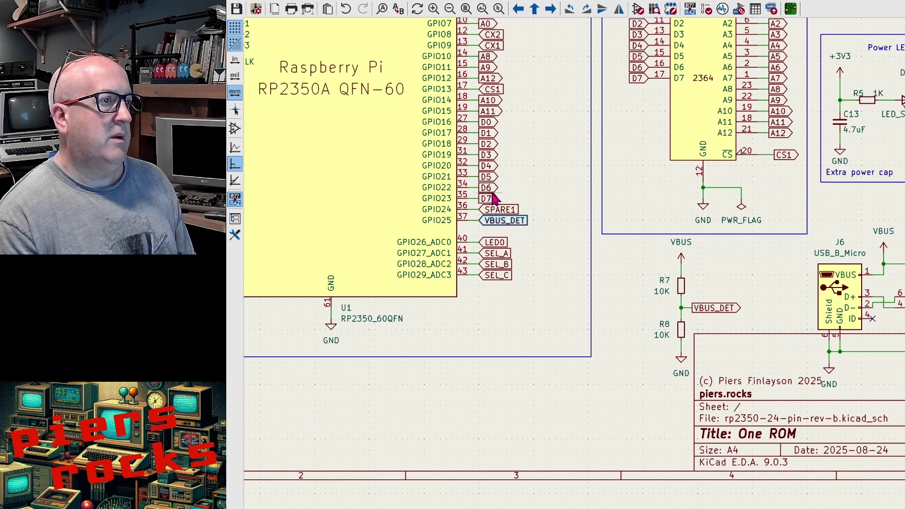
pyautogui.click(535, 253)
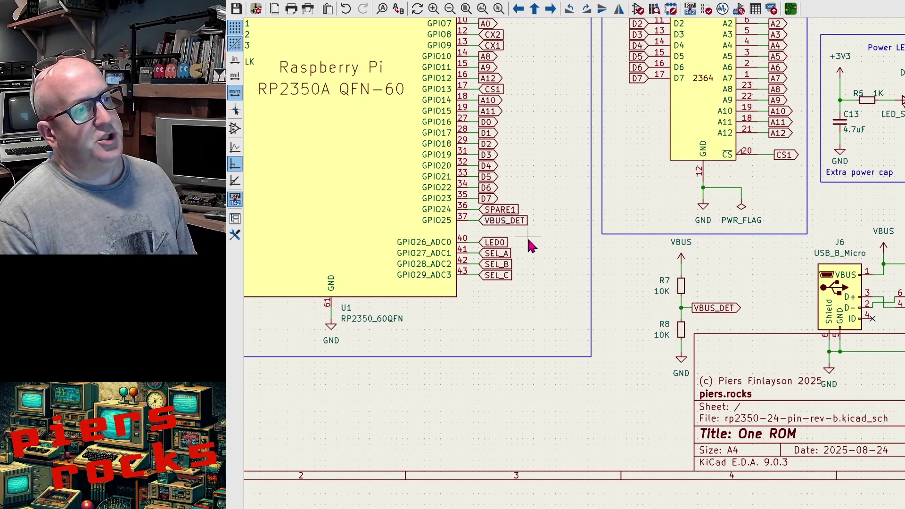
# Switch to the PCB editor, update the board from the schematic, and place the new footprints just off the board's left edge.
pyautogui.scroll(-3, 533, 243)
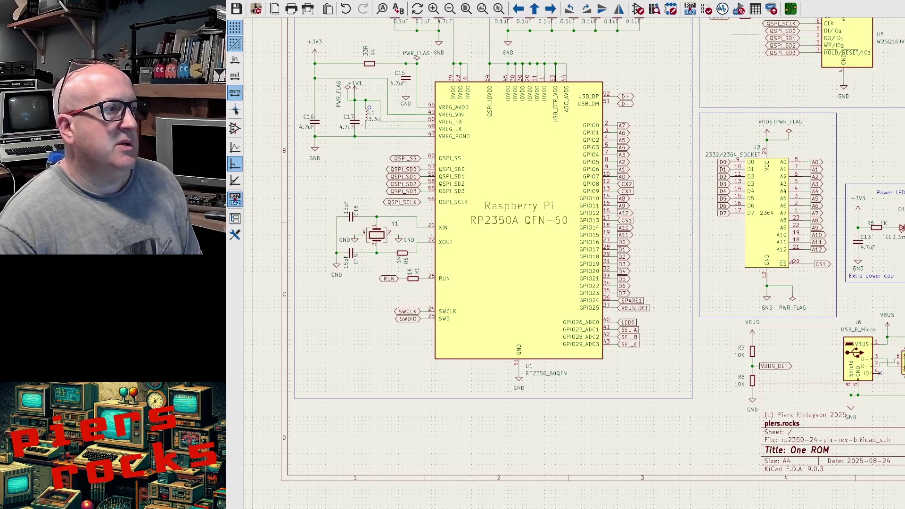
pyautogui.click(708, 10)
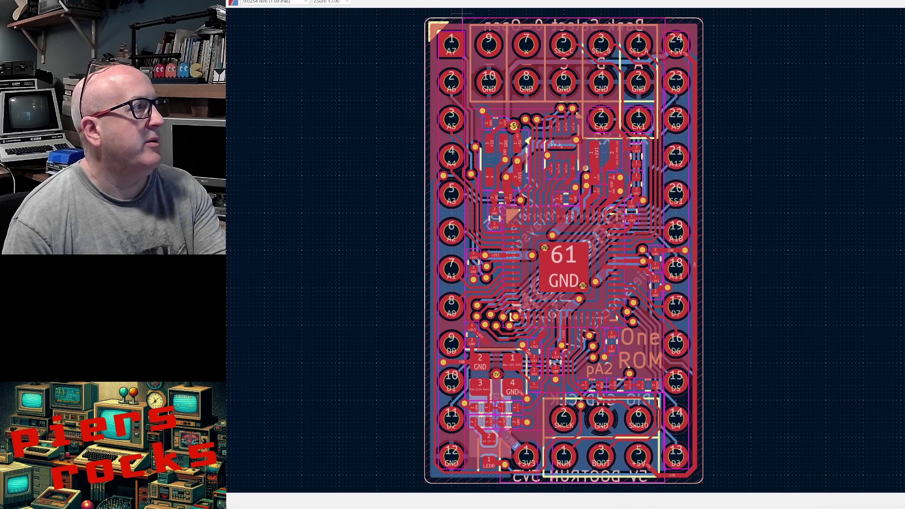
pyautogui.click(509, 222)
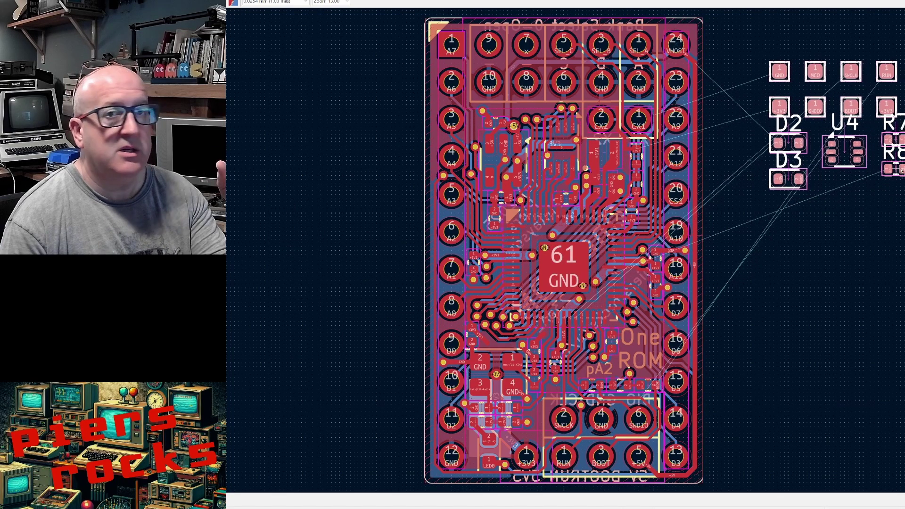
pyautogui.click(417, 227)
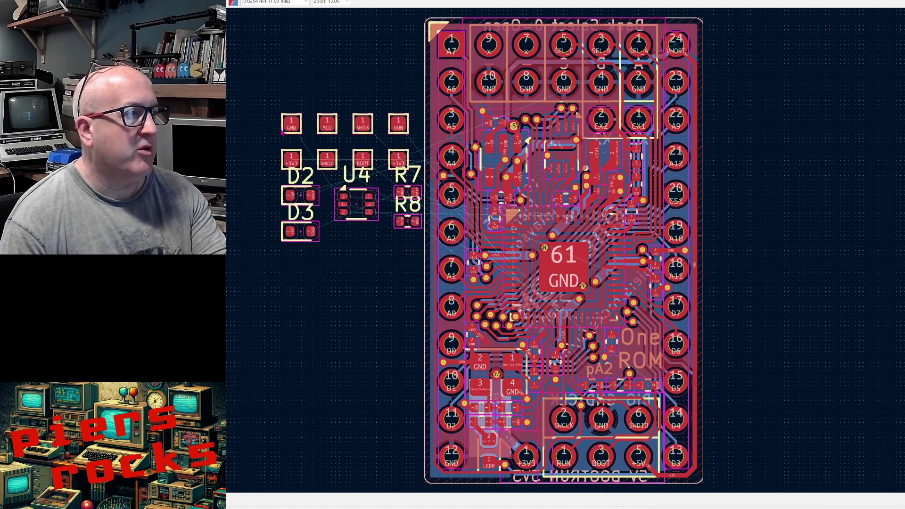
# Move the eight test point footprints up, clear of the other new parts, and flip them to the back side.
pyautogui.moveTo(266, 109); pyautogui.dragTo(401, 161)
pyautogui.keyDown('shift'); pyautogui.click(363, 158); pyautogui.keyUp('shift')
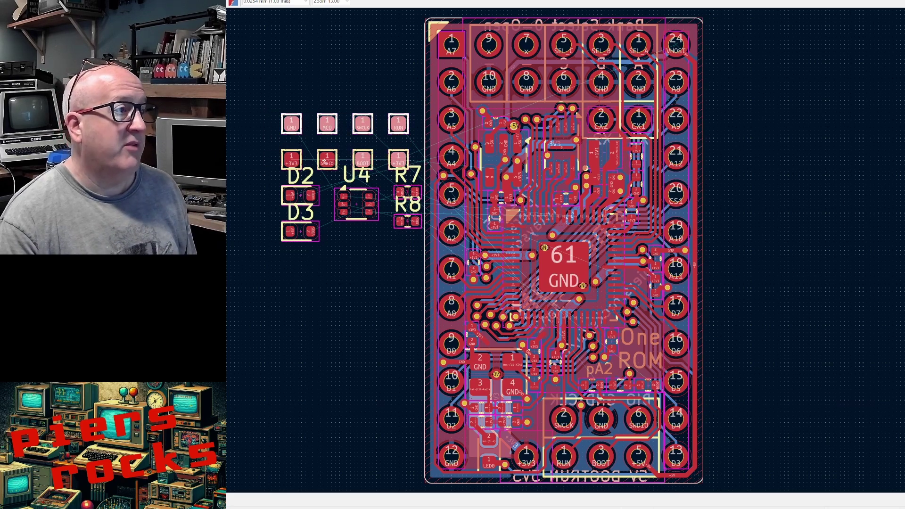
pyautogui.keyDown('shift'); pyautogui.click(327, 159); pyautogui.keyUp('shift')
pyautogui.keyDown('shift'); pyautogui.click(291, 159); pyautogui.keyUp('shift')
pyautogui.moveTo(327, 161); pyautogui.dragTo(331, 108)
pyautogui.press('f')
pyautogui.click(363, 132)
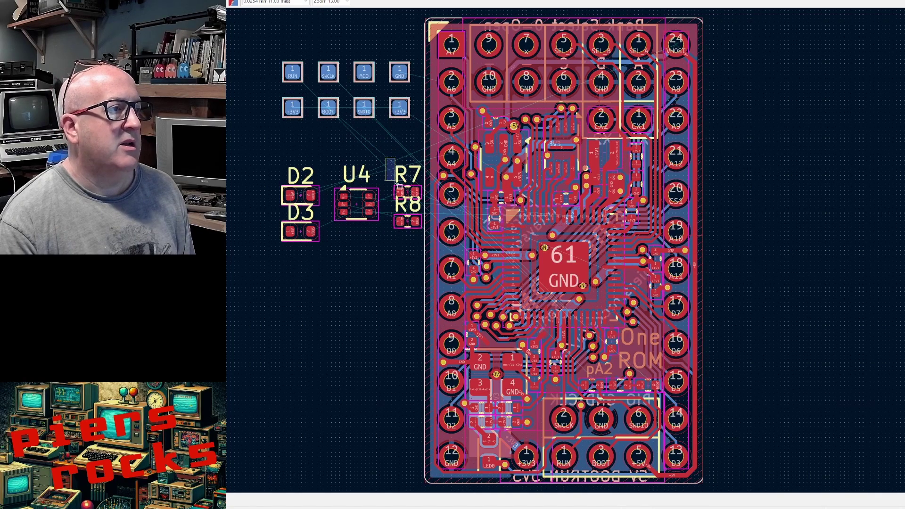
# Spread the new parts out beside the board's left edge: R7 and R8 lowest, U4 above them, and diodes D2 and D3 shifted slightly.
pyautogui.moveTo(385, 157); pyautogui.dragTo(326, 436)
pyautogui.moveTo(327, 164); pyautogui.dragTo(404, 228)
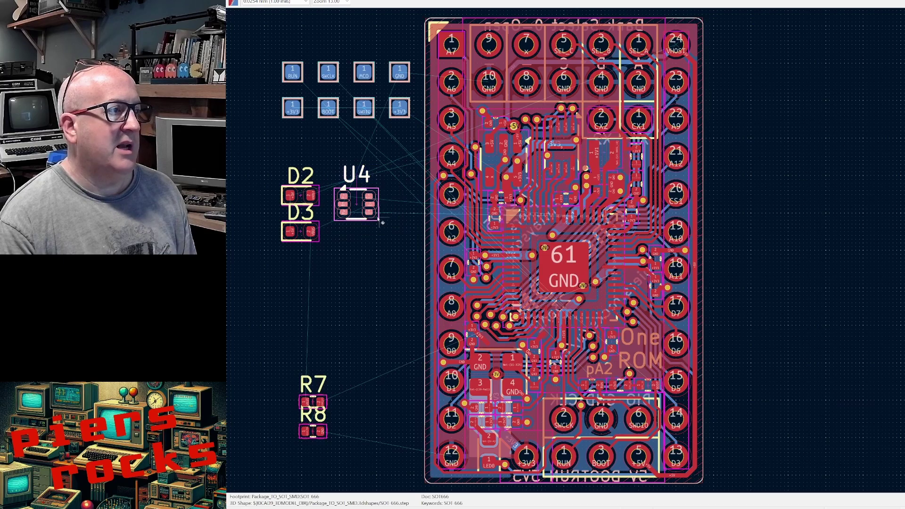
pyautogui.moveTo(356, 203); pyautogui.dragTo(321, 330)
pyautogui.moveTo(271, 163); pyautogui.dragTo(348, 230)
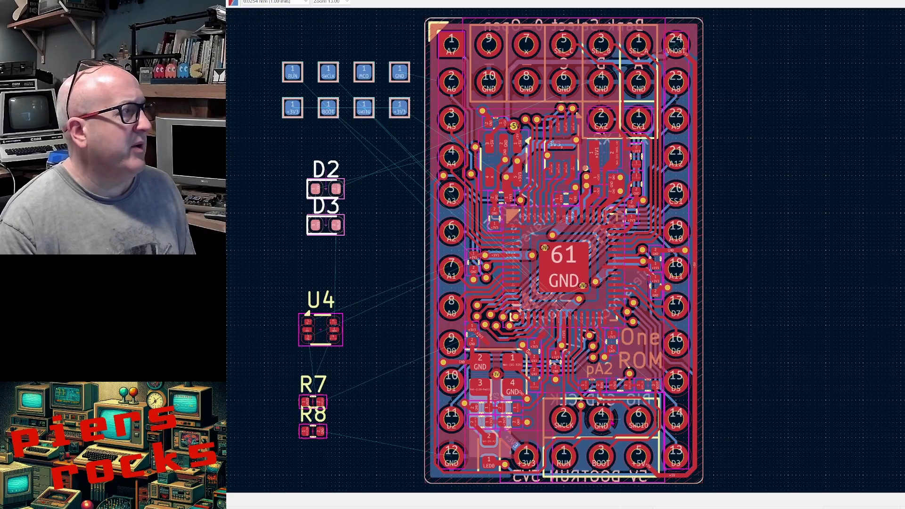
# Paste the Micro-USB connector footprint J6, try it over the header at the board's lower edge, and park it beside the right edge.
pyautogui.hotkey('ctrl', 'v')
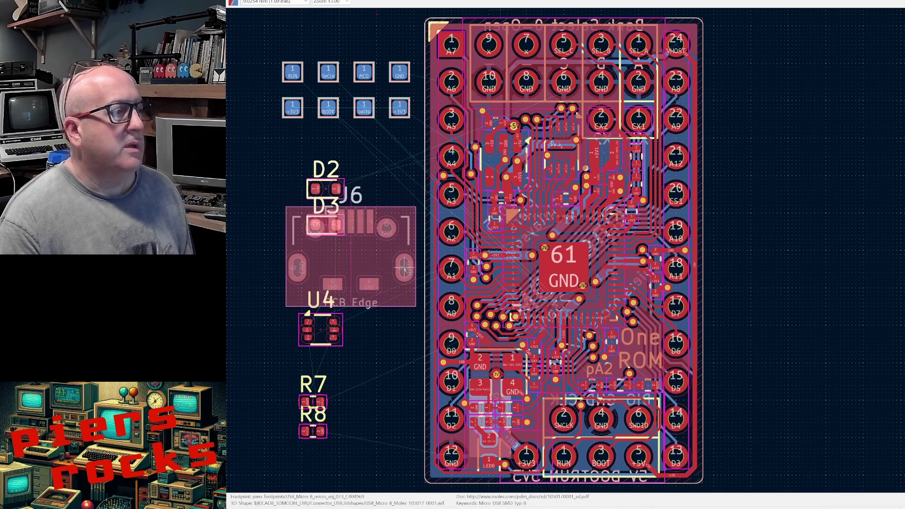
pyautogui.click(385, 248)
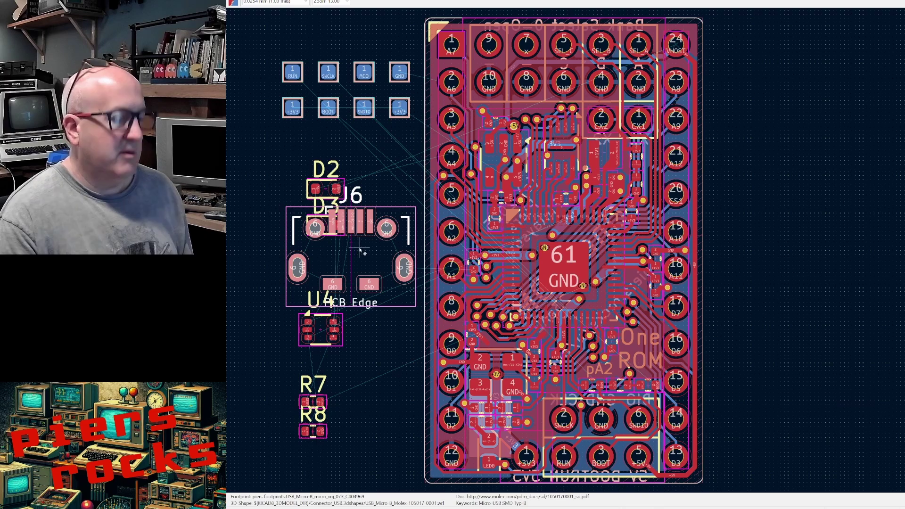
pyautogui.moveTo(361, 252); pyautogui.dragTo(600, 423)
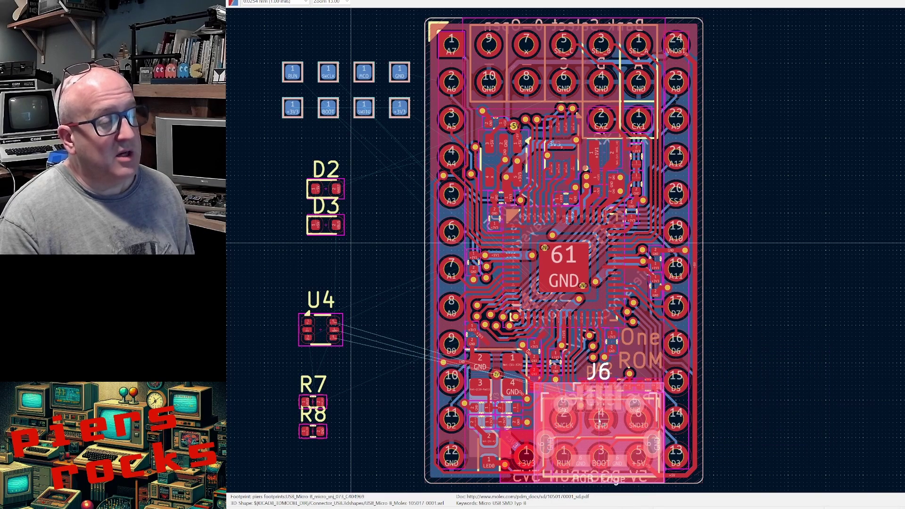
pyautogui.moveTo(600, 421); pyautogui.dragTo(779, 262)
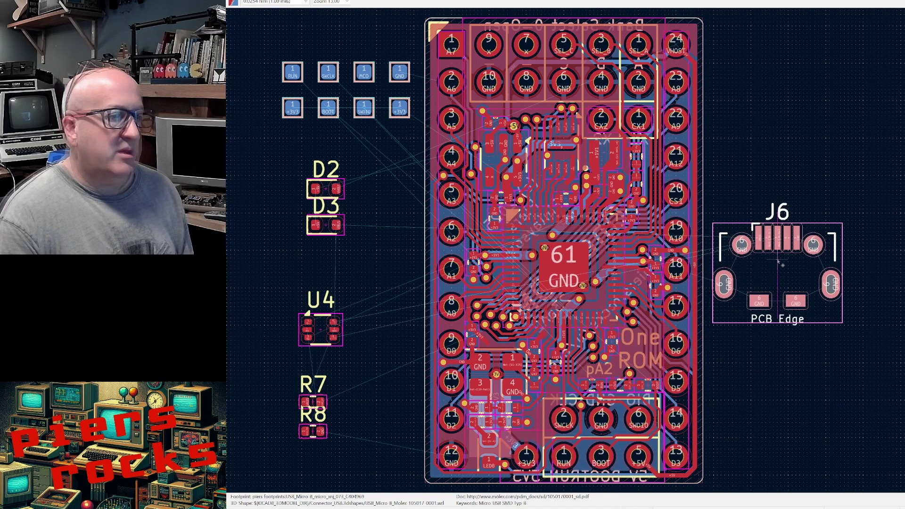
# Examine the RP2350's D+ and D- pads, pins 52 and 51, and where they lie relative to connector J6.
pyautogui.scroll(9, 599, 216)
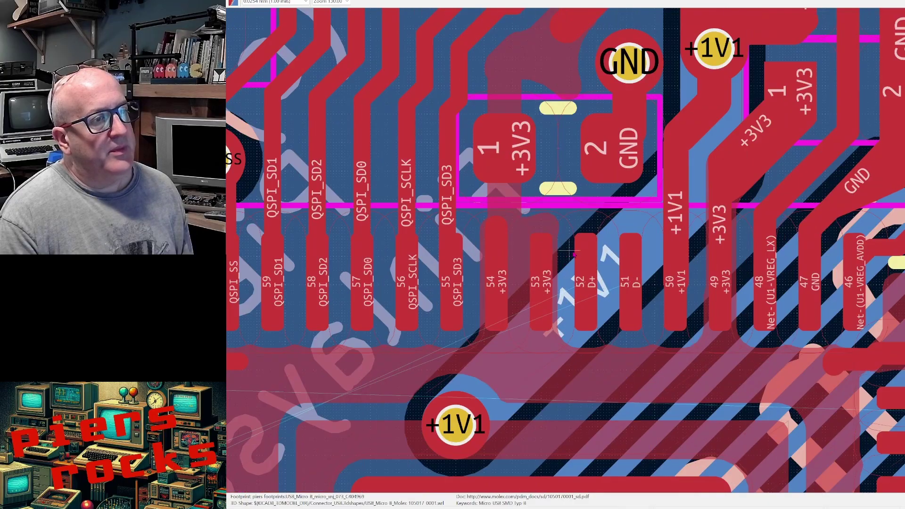
pyautogui.click(629, 282)
pyautogui.click(596, 285)
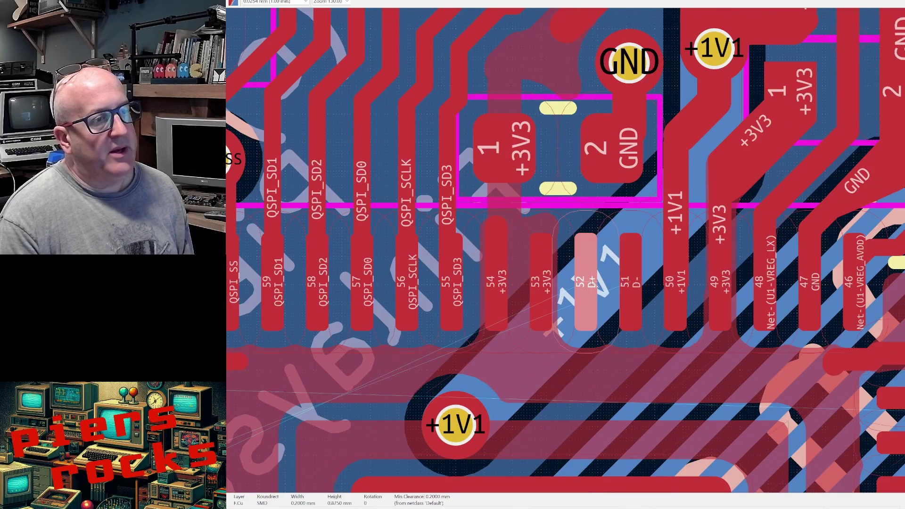
pyautogui.click(642, 280)
pyautogui.scroll(-4, 642, 280)
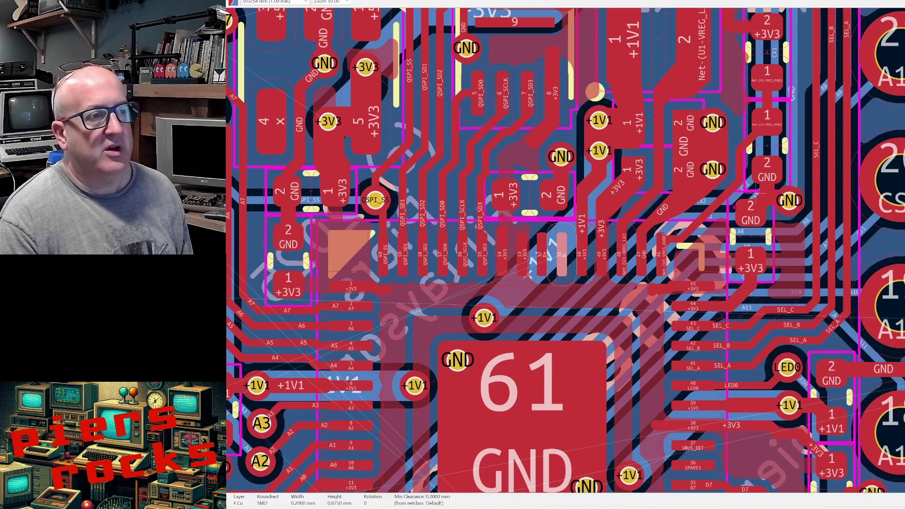
pyautogui.scroll(-1, 678, 220)
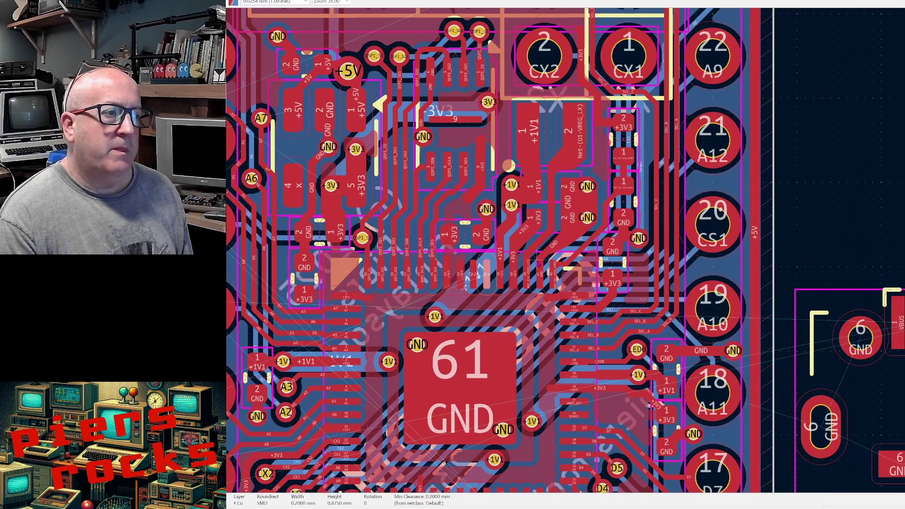
pyautogui.scroll(-1, 565, 255)
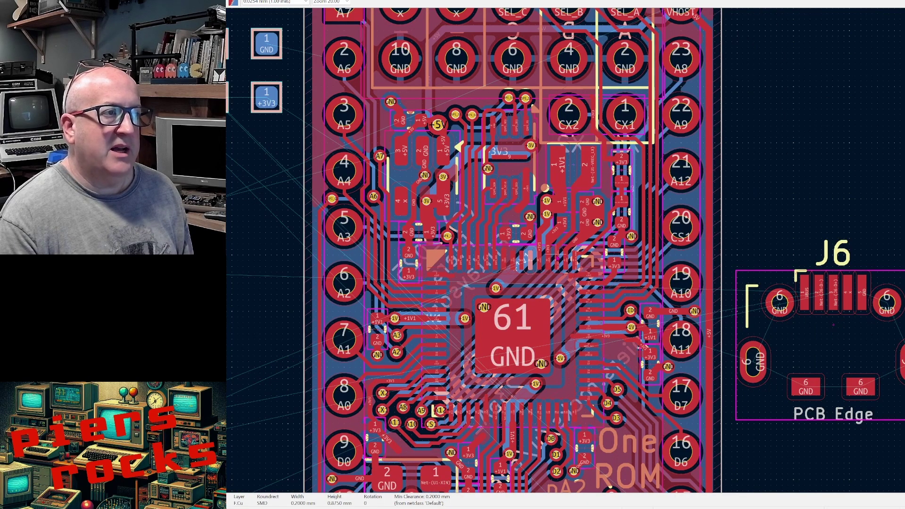
pyautogui.scroll(-1, 585, 238)
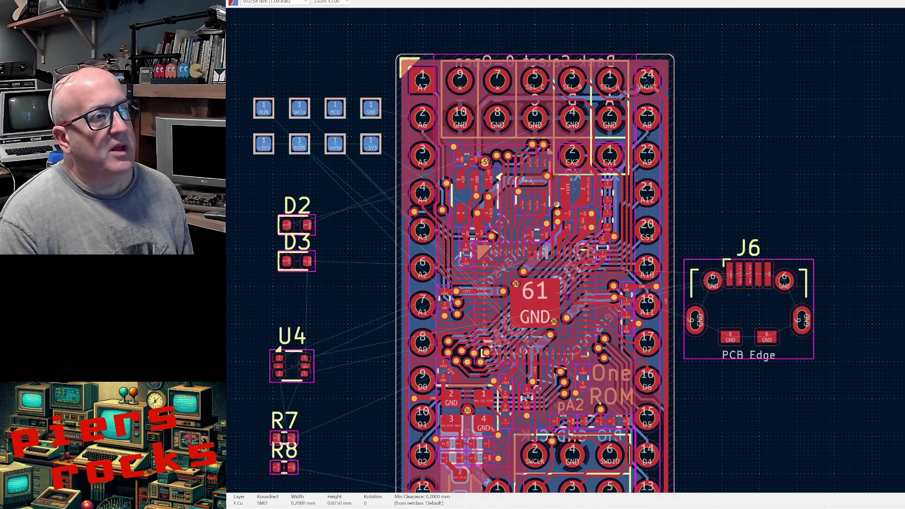
pyautogui.scroll(1, 571, 323)
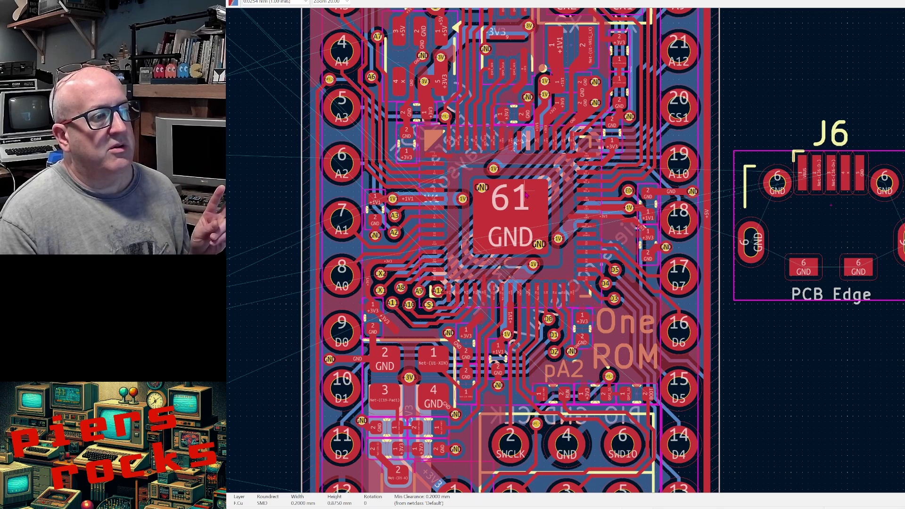
# Examine the area between the RP2350 and the board's lower edge for room for the USB connector and its routing.
pyautogui.scroll(4, 526, 195)
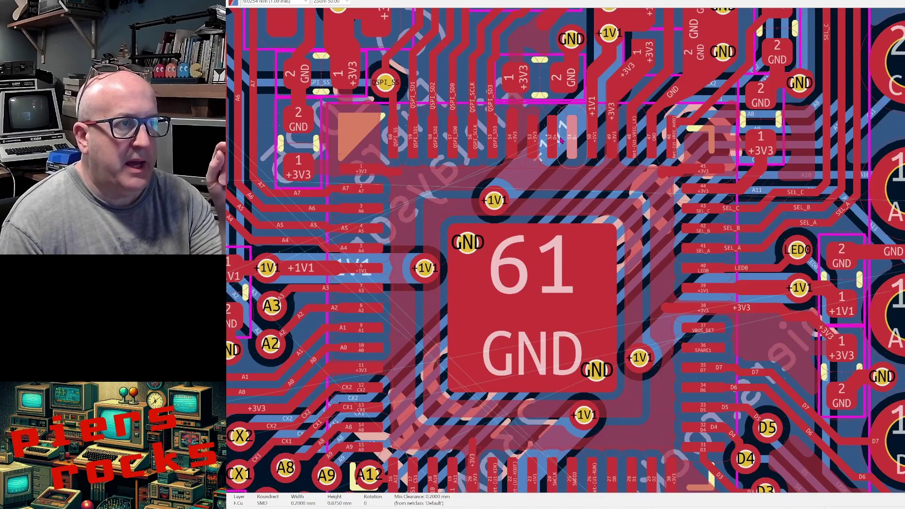
pyautogui.scroll(-6, 561, 139)
pyautogui.scroll(4, 573, 420)
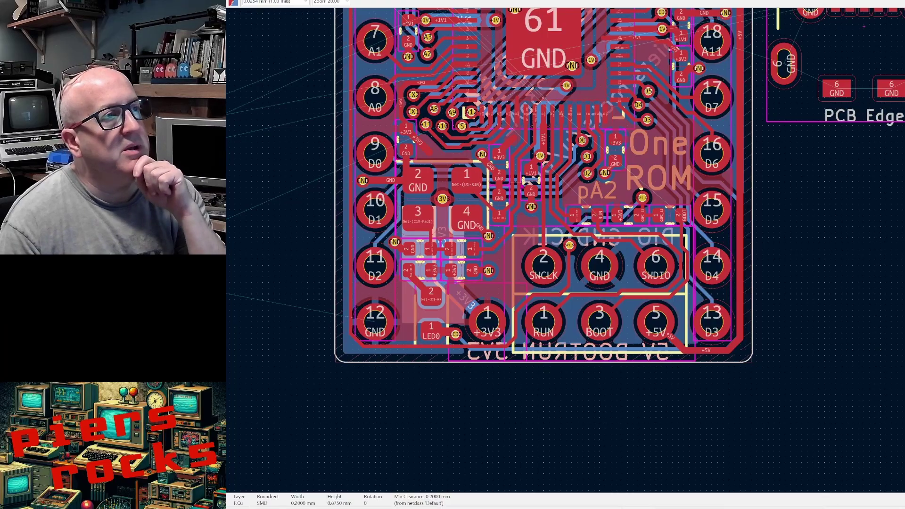
pyautogui.scroll(-3, 597, 302)
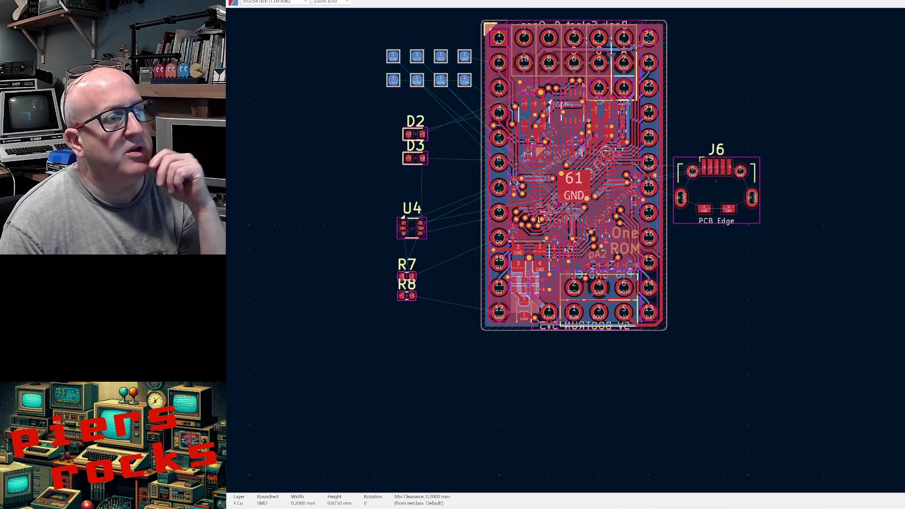
pyautogui.scroll(4, 575, 83)
pyautogui.scroll(-3, 568, 269)
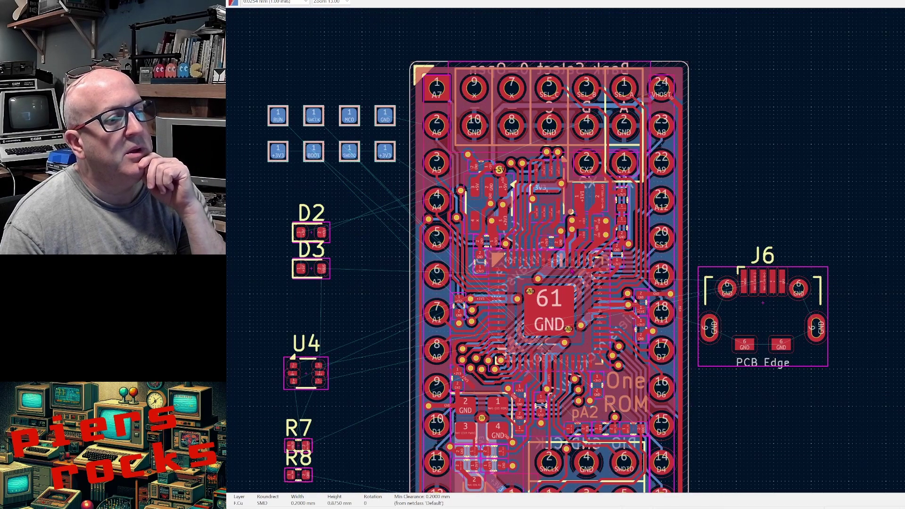
pyautogui.scroll(-1, 566, 259)
pyautogui.scroll(4, 564, 254)
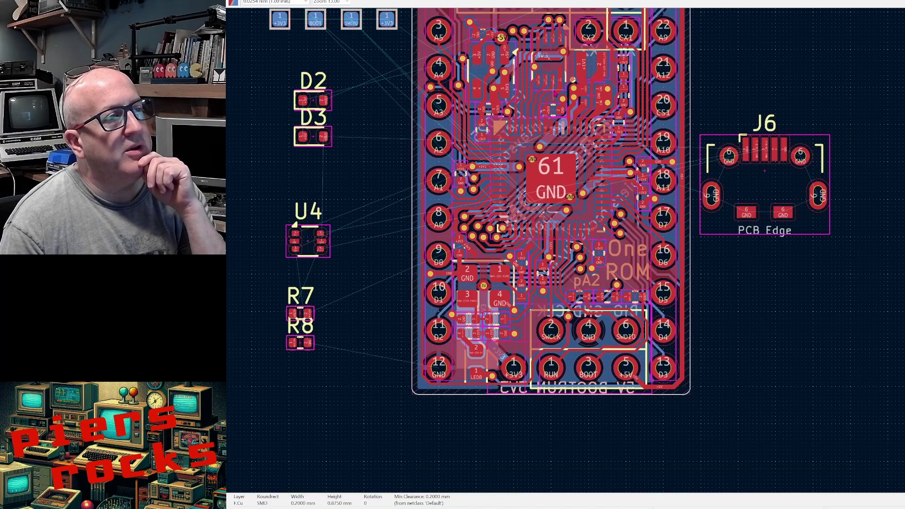
pyautogui.scroll(-4, 598, 311)
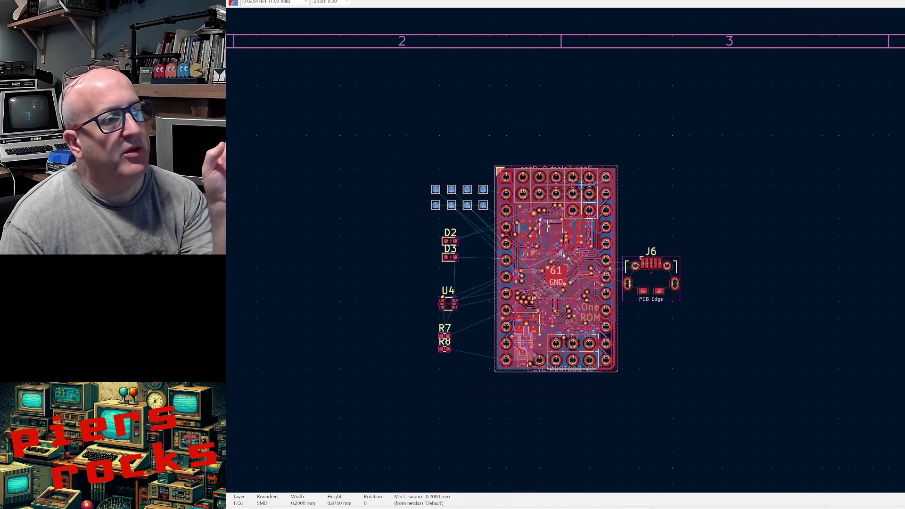
pyautogui.scroll(3, 561, 221)
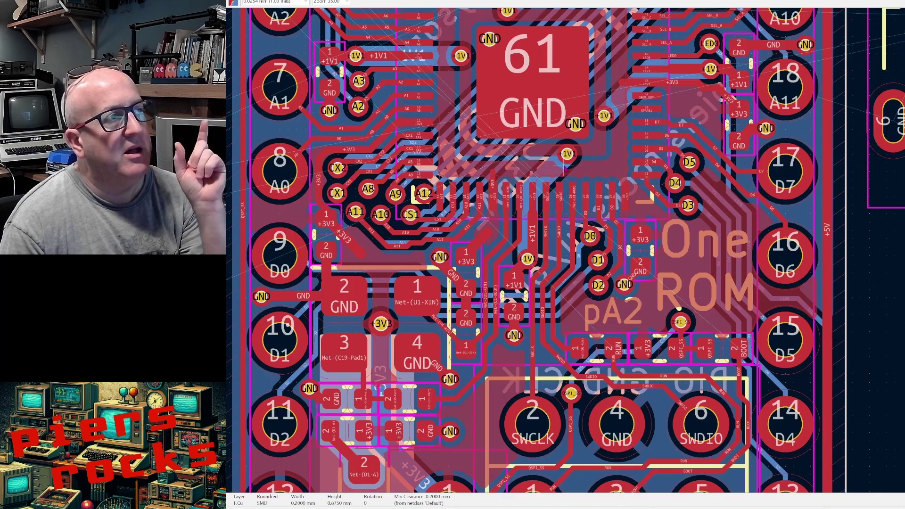
pyautogui.scroll(-1, 561, 222)
pyautogui.scroll(-1, 555, 240)
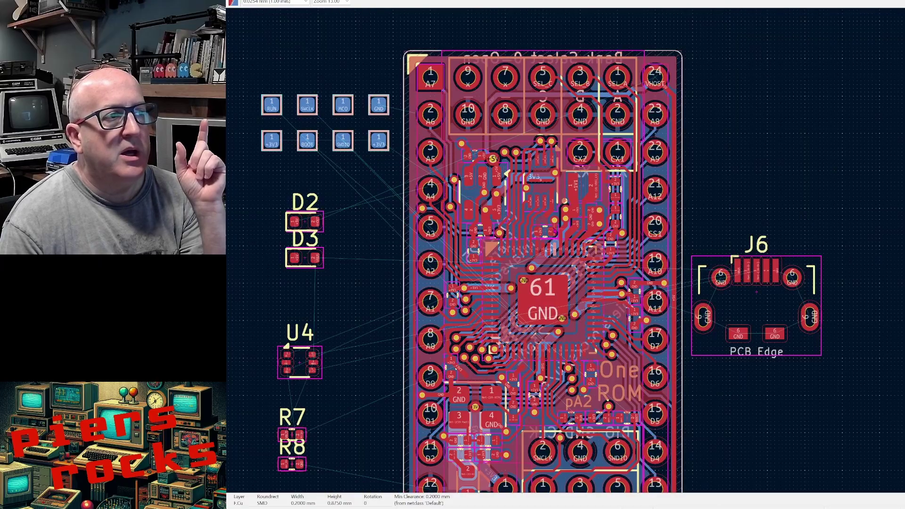
# Examine the parts above the RP2350: the flash chip with its +3V3 trace, the inductor, the +1V1 capacitor and the voltage regulator.
pyautogui.scroll(4, 554, 250)
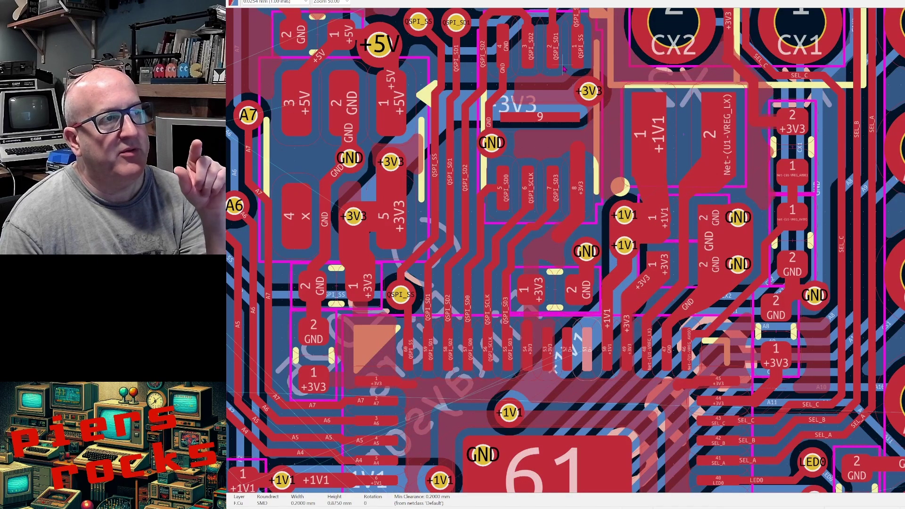
pyautogui.click(549, 107)
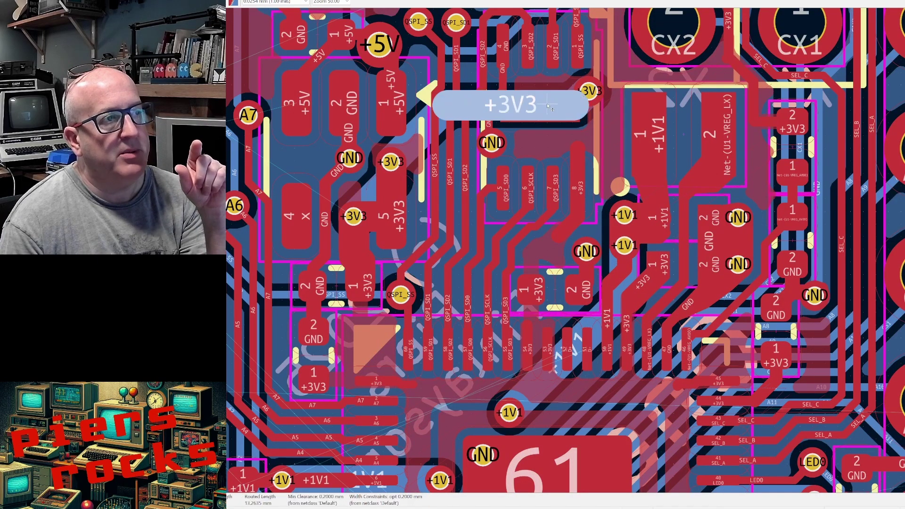
pyautogui.click(562, 76)
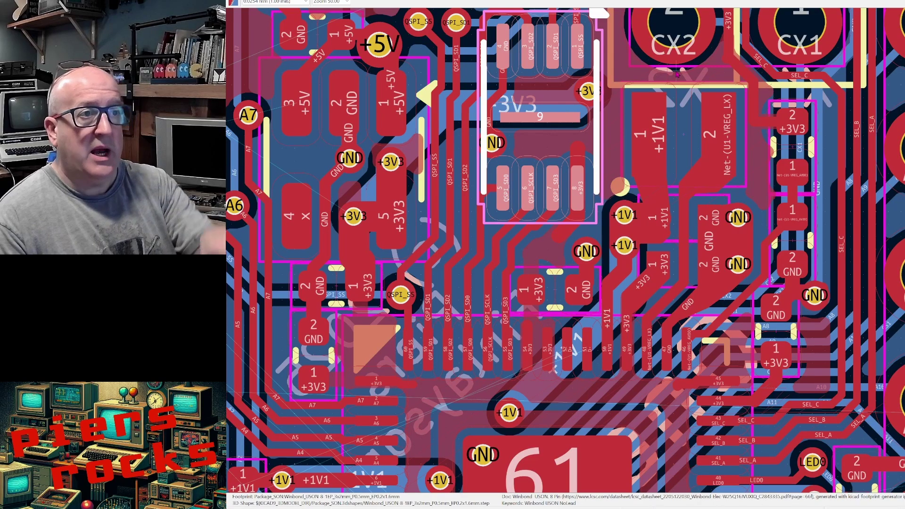
pyautogui.click(681, 133)
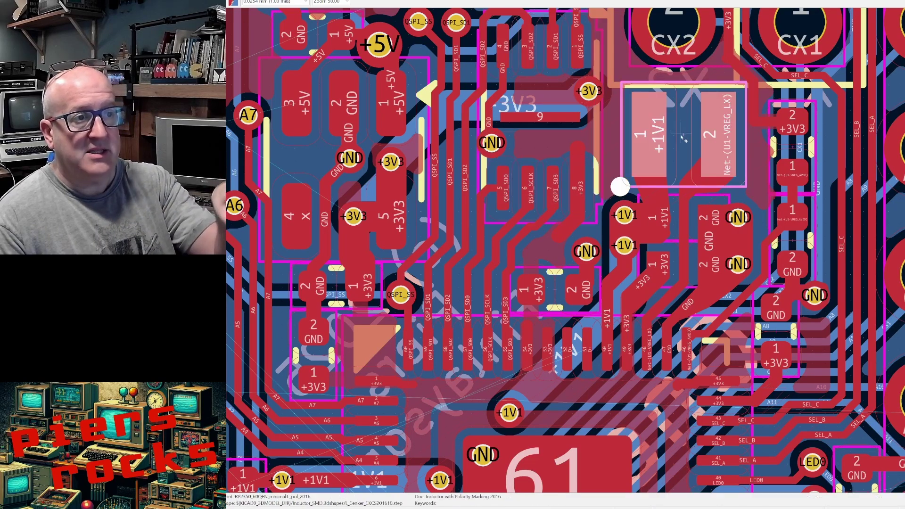
pyautogui.click(697, 218)
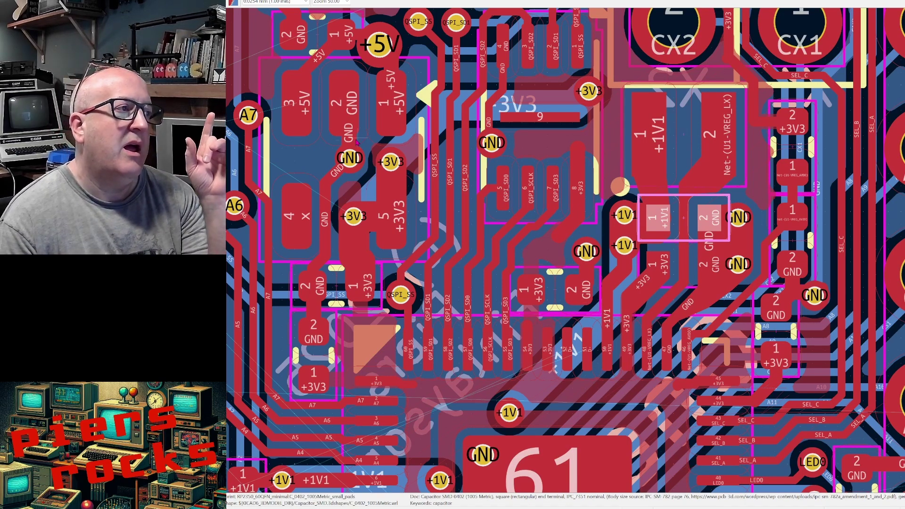
pyautogui.click(315, 151)
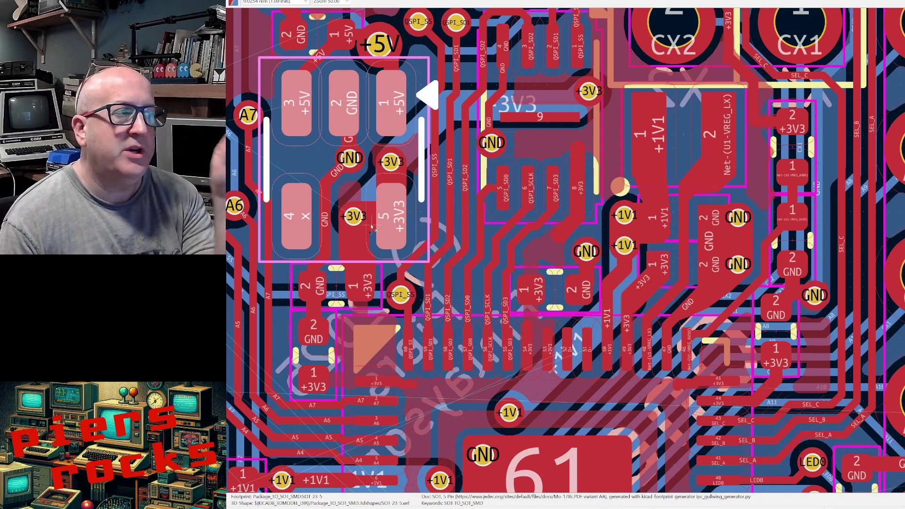
# Examine the crystal area near the board's lower end and the upper header area for space to rearrange parts.
pyautogui.scroll(-5, 373, 229)
pyautogui.scroll(5, 564, 231)
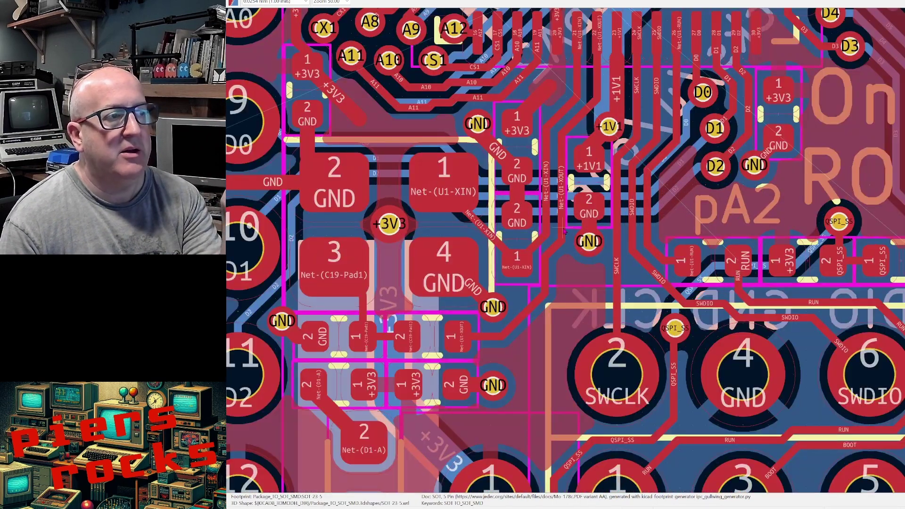
pyautogui.scroll(-5, 564, 231)
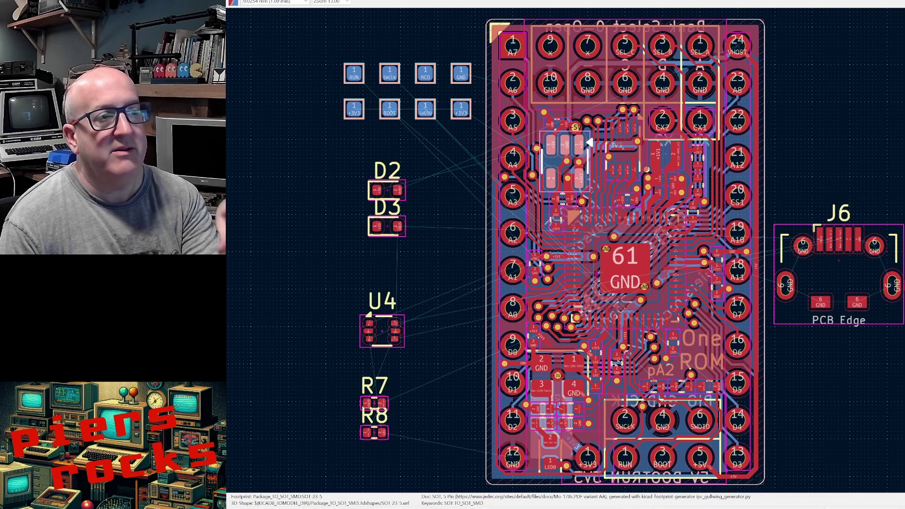
pyautogui.scroll(5, 603, 339)
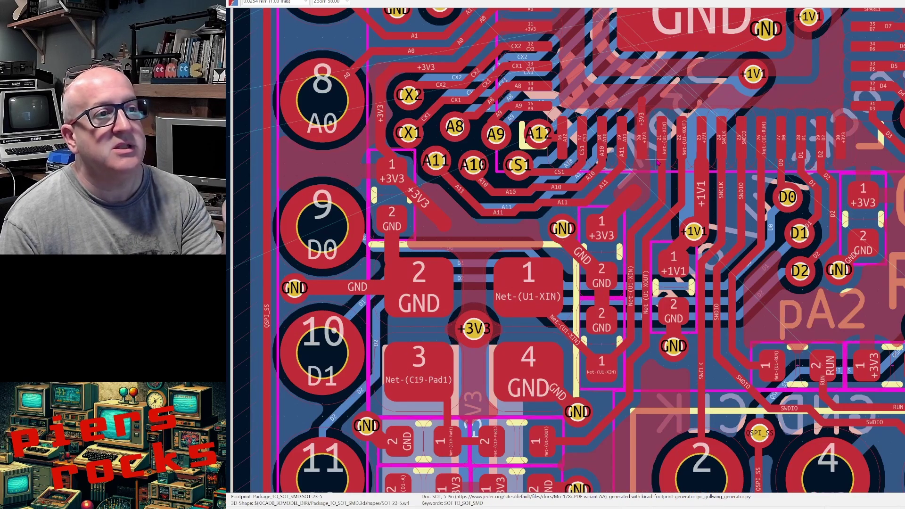
pyautogui.scroll(-1, 663, 156)
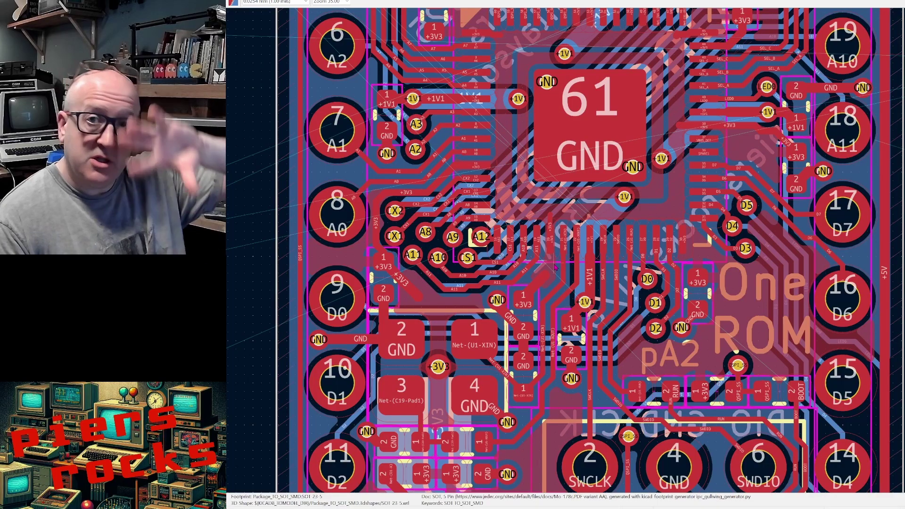
pyautogui.scroll(-1, 577, 196)
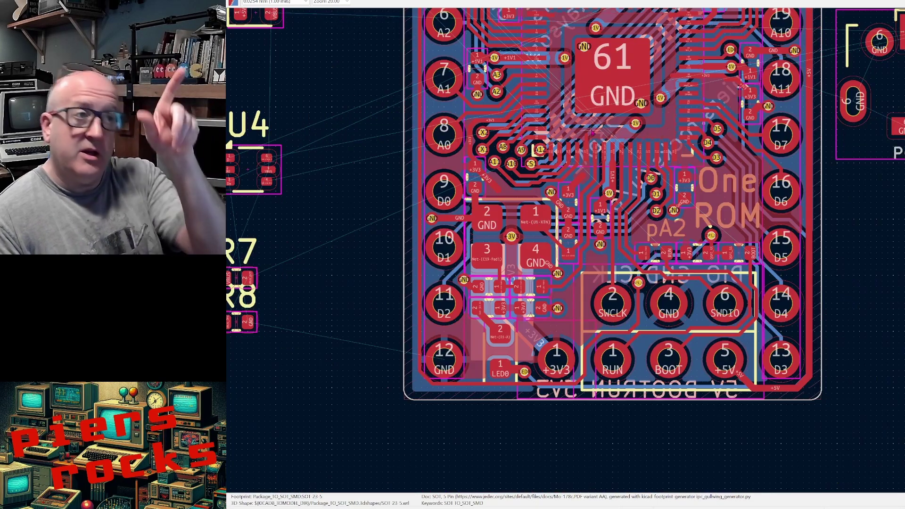
pyautogui.scroll(-1, 592, 134)
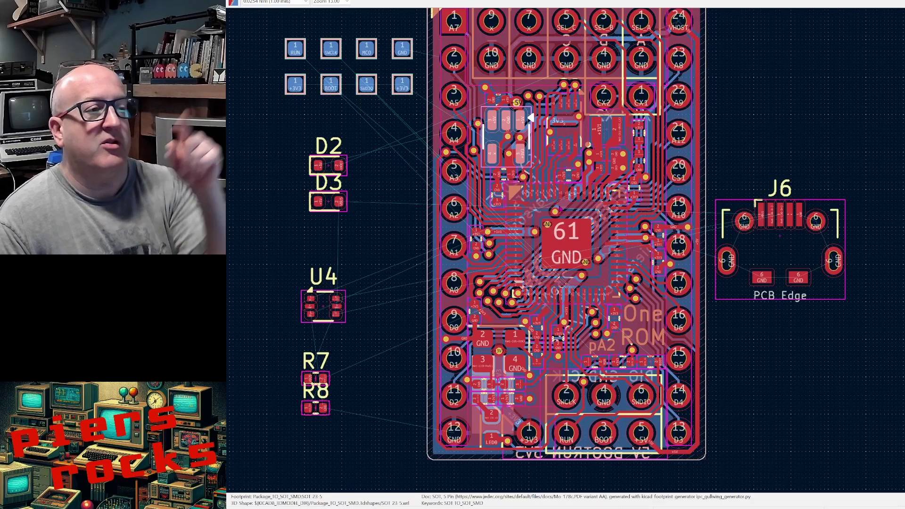
pyautogui.scroll(5, 562, 176)
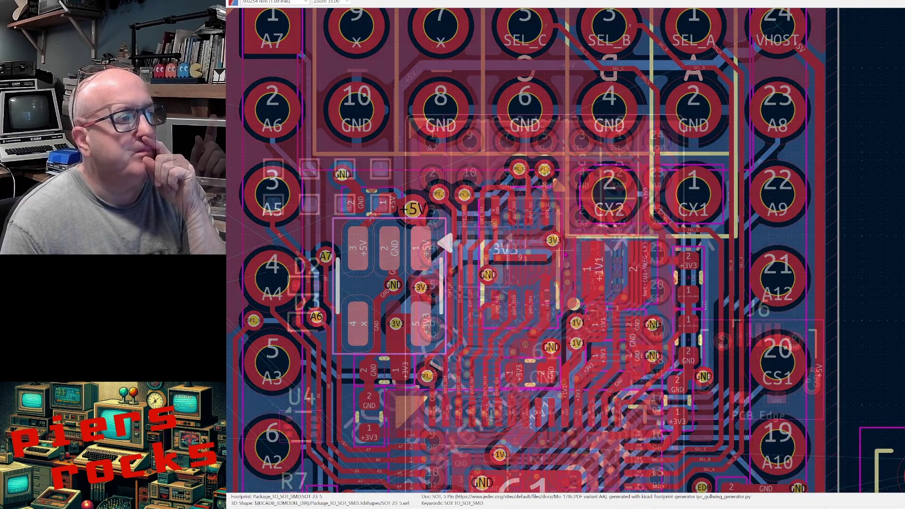
pyautogui.scroll(-5, 561, 234)
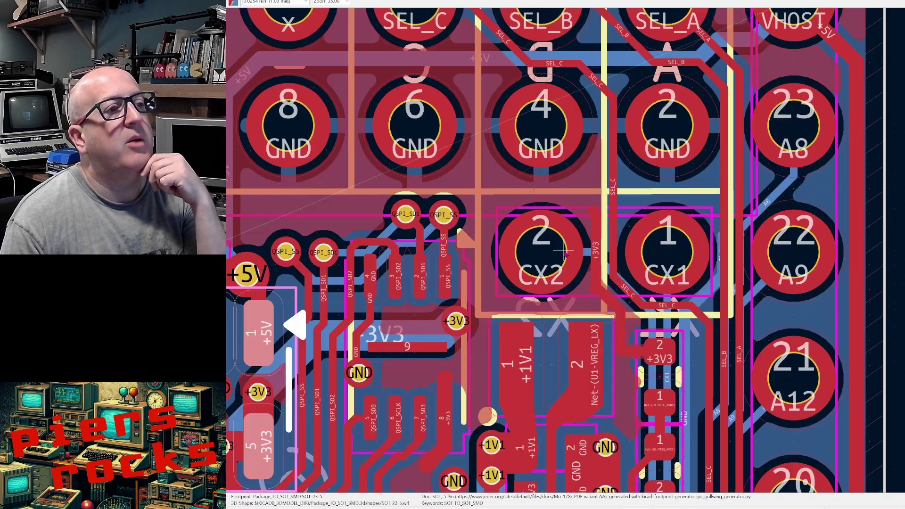
# Examine the two-pin CX1/CX2 header below the bank-select header and the SEL and +3V3 traces running between their pads.
pyautogui.scroll(7, 589, 223)
pyautogui.click(588, 226)
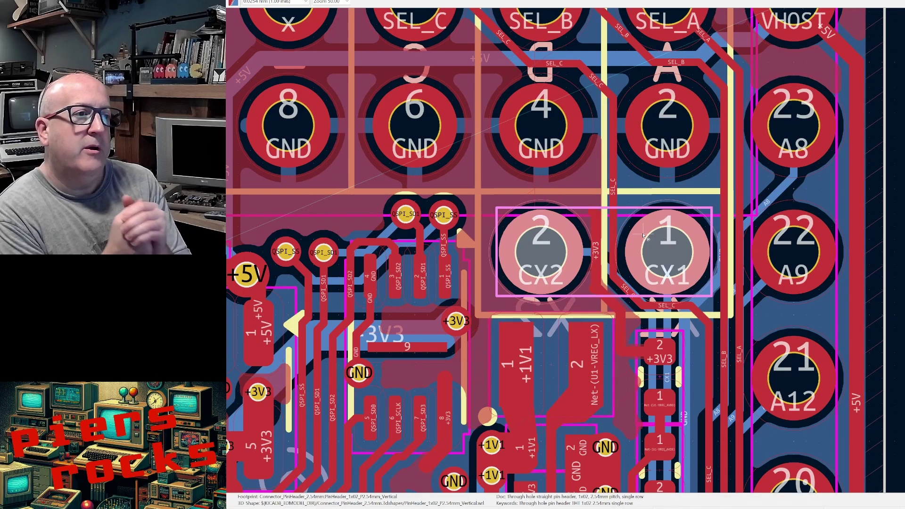
pyautogui.scroll(-2, 645, 235)
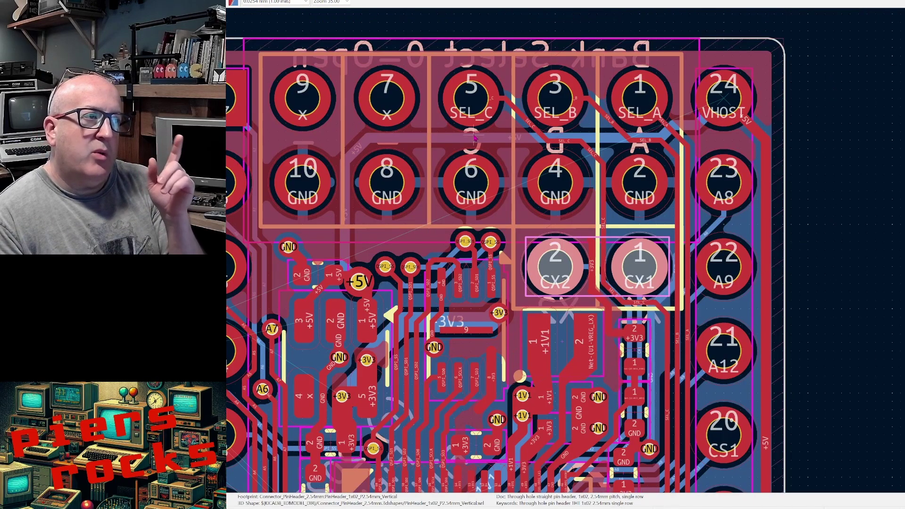
pyautogui.click(425, 127)
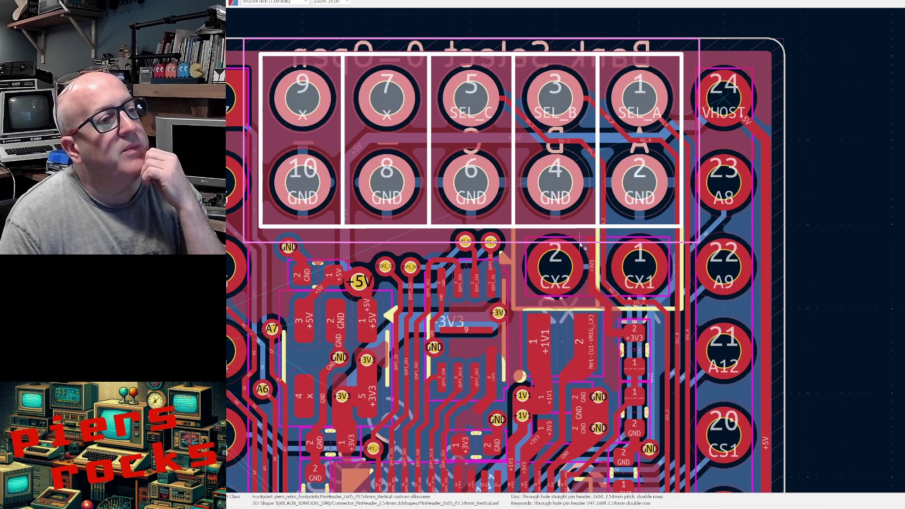
pyautogui.scroll(3, 632, 253)
pyautogui.click(631, 255)
pyautogui.scroll(-3, 693, 247)
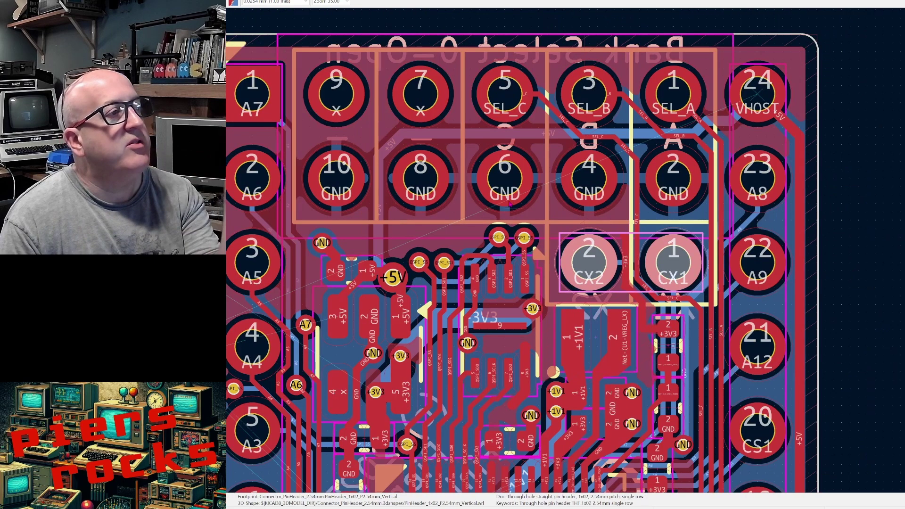
pyautogui.scroll(5, 655, 245)
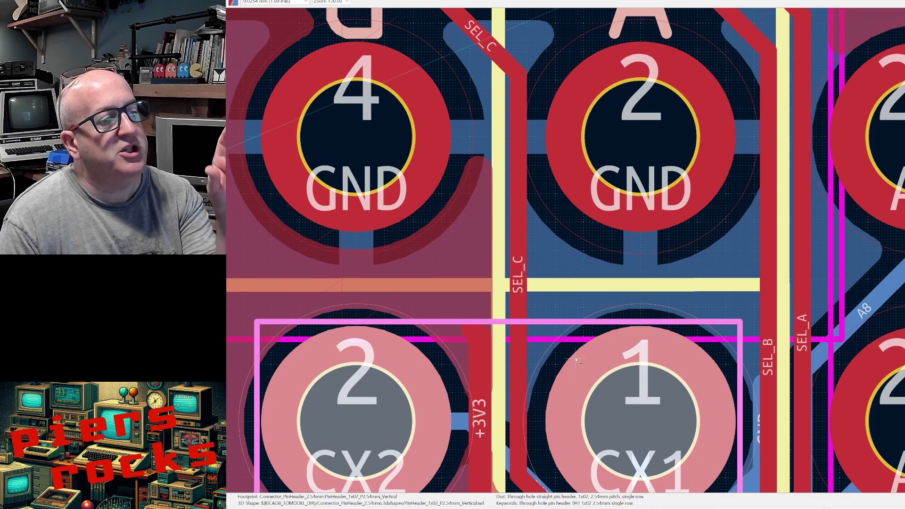
pyautogui.scroll(-2, 589, 373)
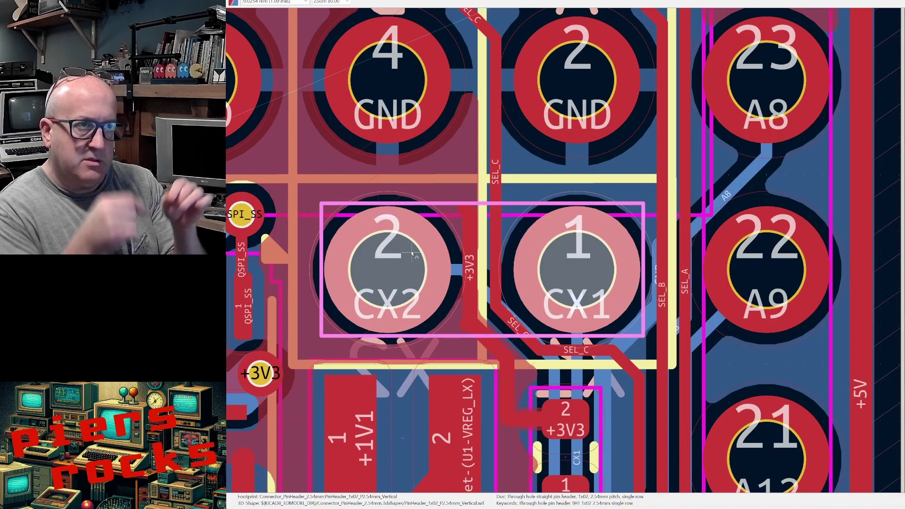
pyautogui.scroll(-2, 413, 254)
pyautogui.scroll(2, 504, 174)
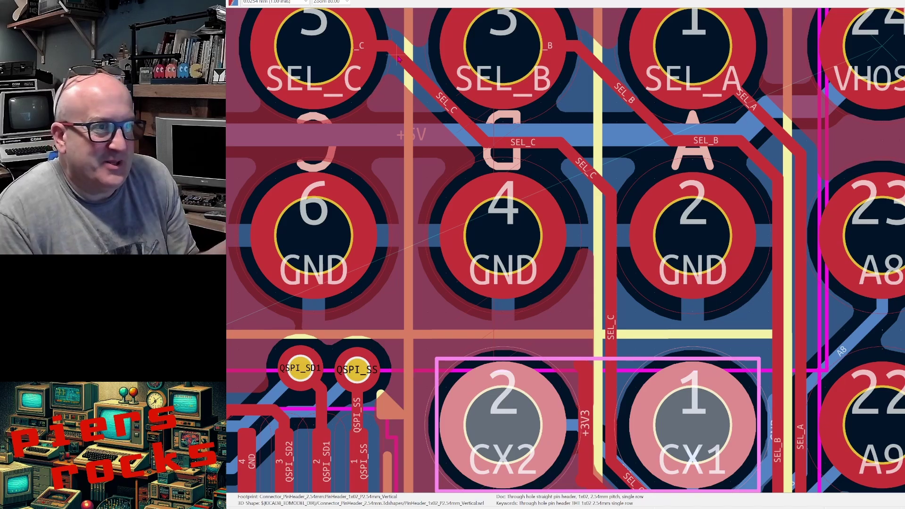
pyautogui.scroll(-5, 569, 259)
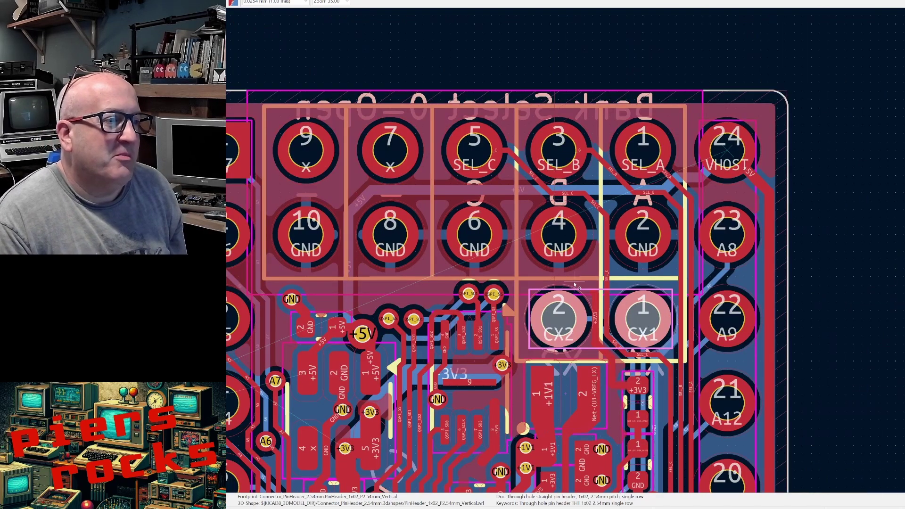
pyautogui.scroll(2, 569, 261)
pyautogui.scroll(-2, 561, 254)
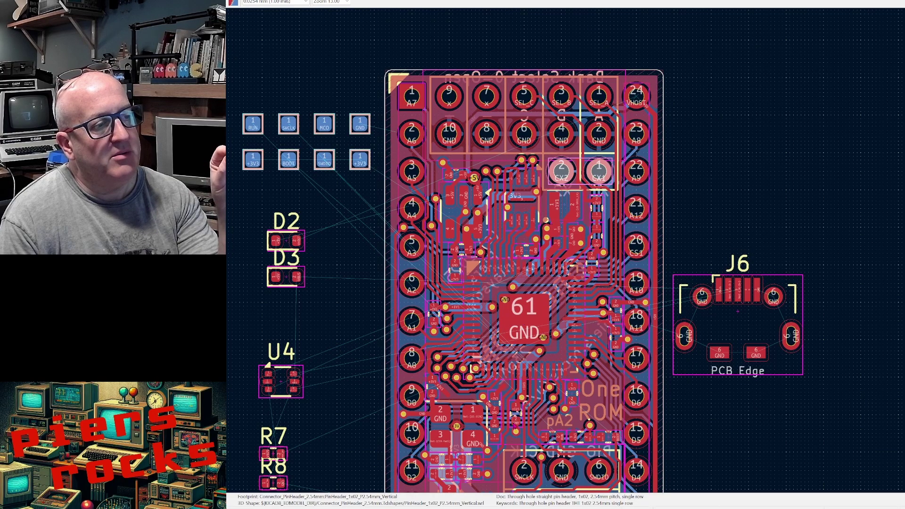
# Examine the whole board and the routing around the RP2350 for room for the unplaced parts and connector J6.
pyautogui.moveTo(539, 210); pyautogui.dragTo(576, 165, button='middle')
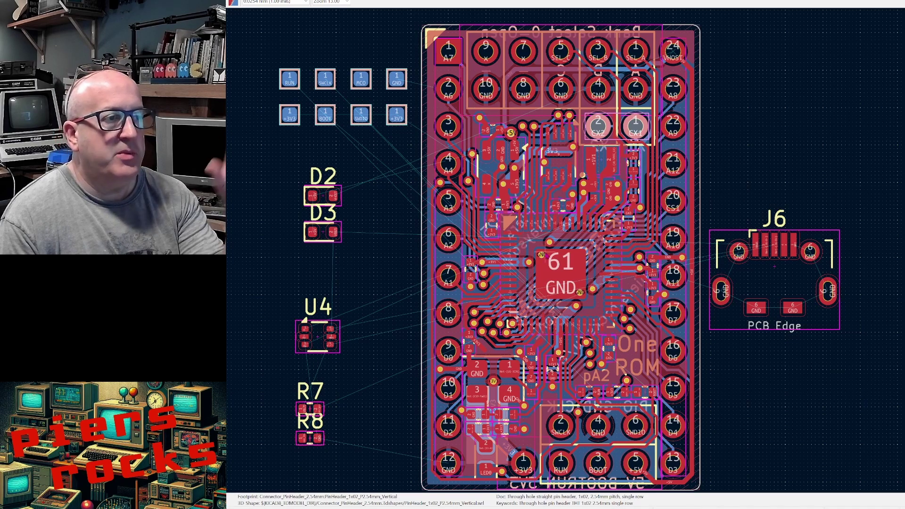
pyautogui.scroll(2, 564, 254)
pyautogui.scroll(1, 565, 254)
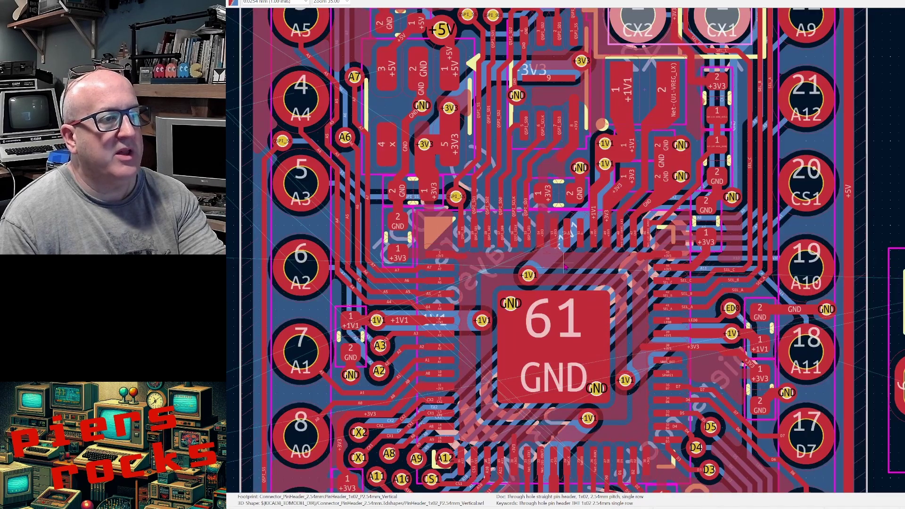
pyautogui.scroll(3, 566, 264)
pyautogui.scroll(-2, 552, 118)
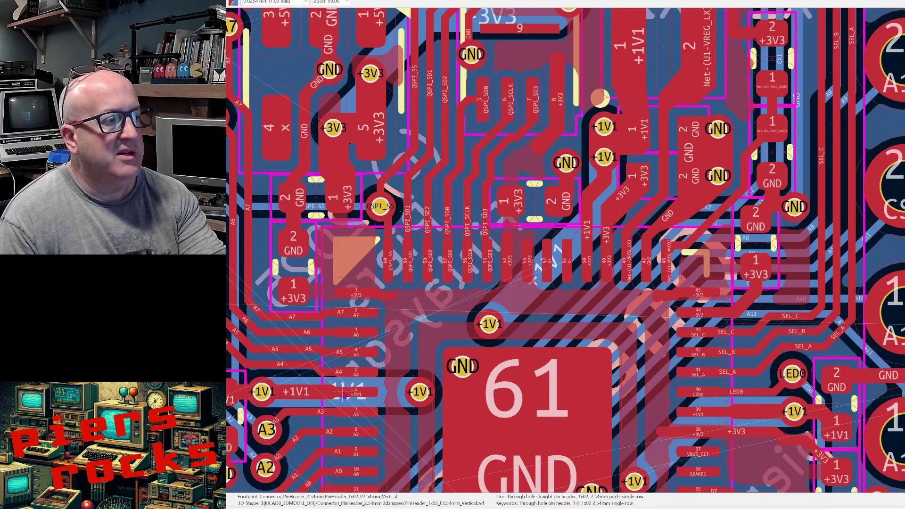
pyautogui.scroll(-2, 608, 386)
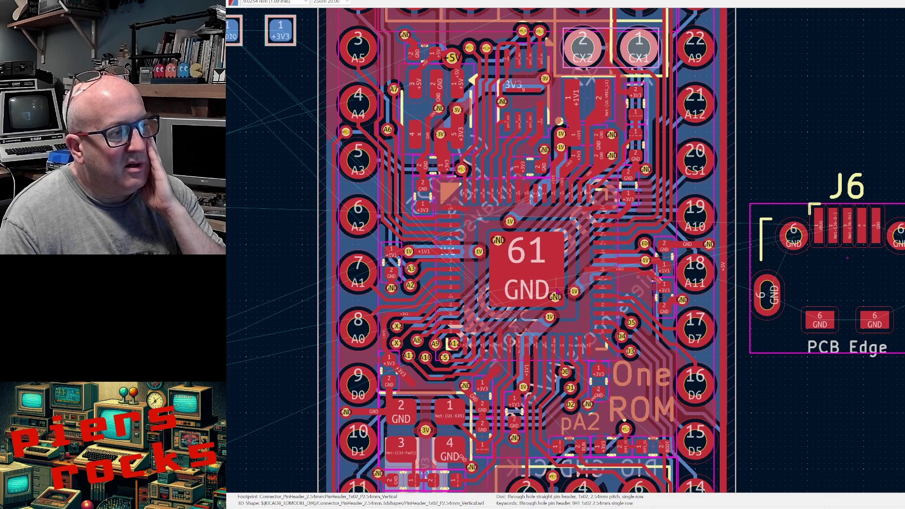
pyautogui.scroll(-1, 557, 291)
pyautogui.scroll(-1, 565, 255)
pyautogui.scroll(1, 565, 255)
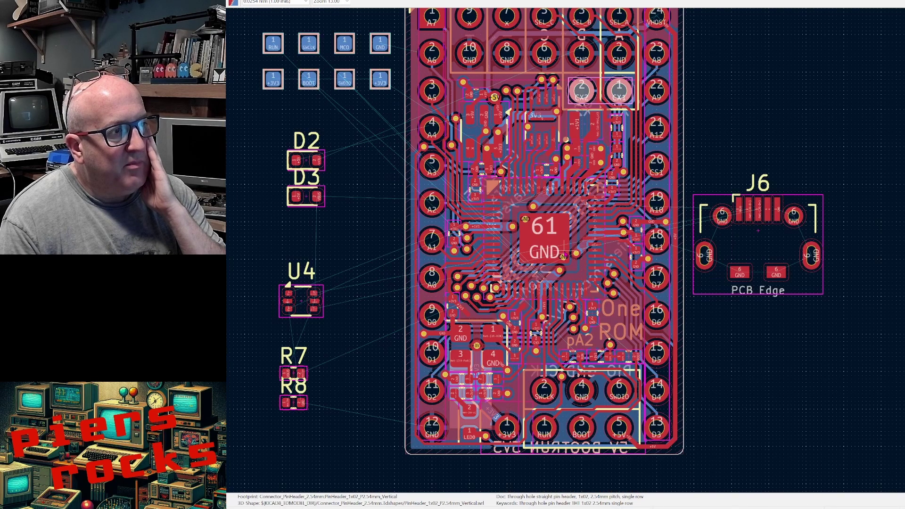
pyautogui.moveTo(693, 127); pyautogui.dragTo(692, 150, button='middle')
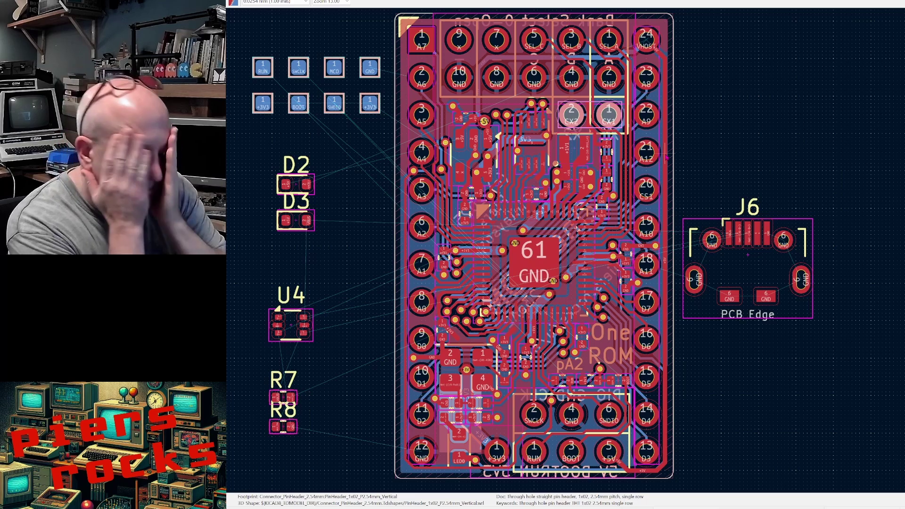
# Move the front silkscreen "One ROM" title off the board to the empty area above J6.
pyautogui.scroll(2, 604, 338)
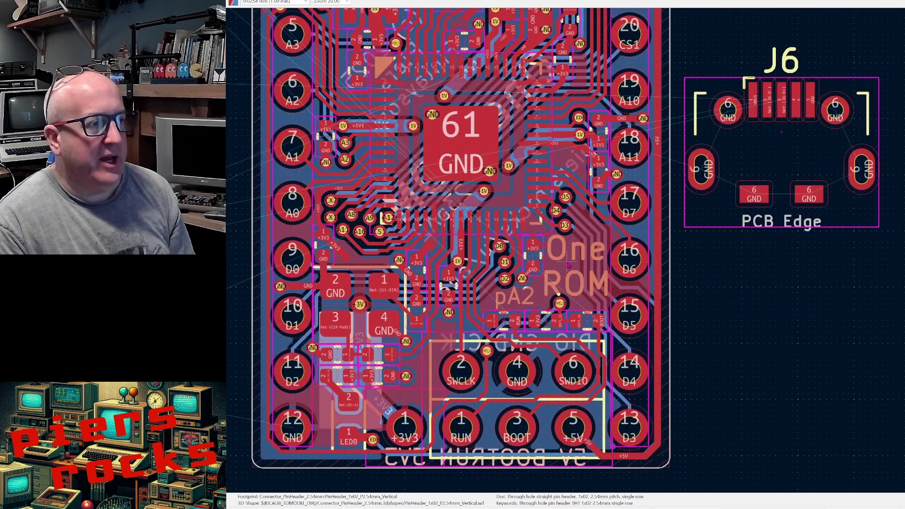
pyautogui.press('m')
pyautogui.scroll(-2, 773, 248)
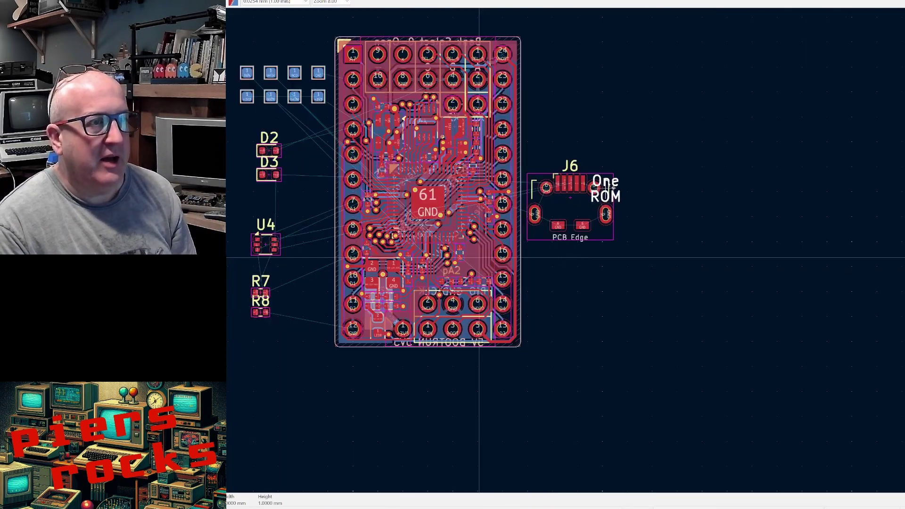
pyautogui.click(635, 88)
pyautogui.scroll(2, 462, 277)
# Move the front "pA2" revision text off the board beneath the "One ROM" title and change it to "pB".
pyautogui.click(560, 238)
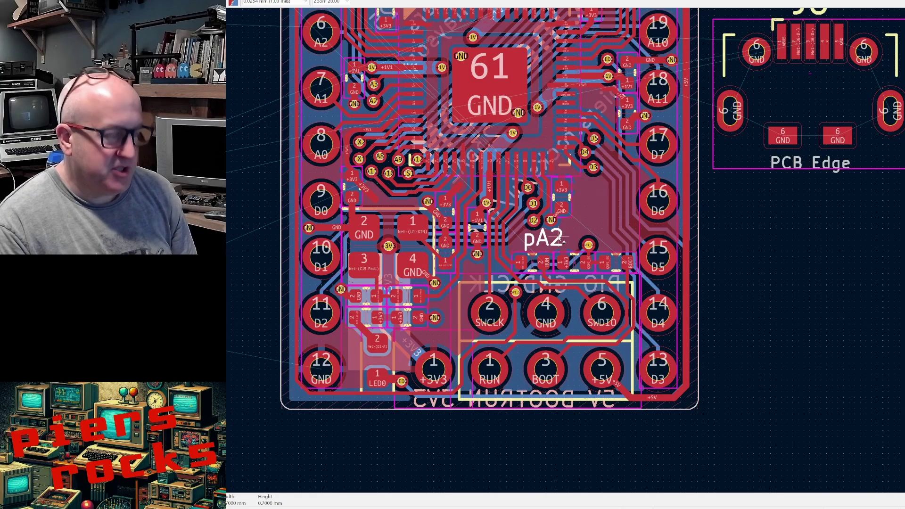
pyautogui.press('m')
pyautogui.scroll(-2, 563, 242)
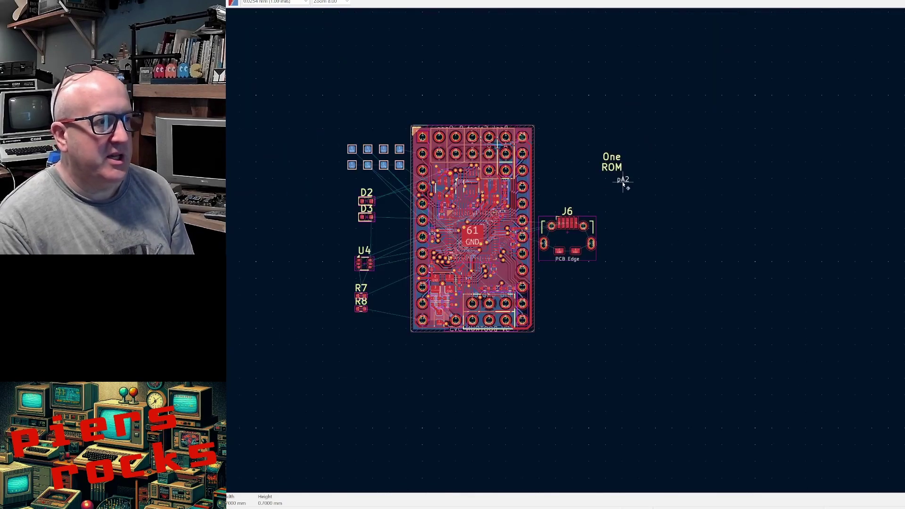
pyautogui.click(624, 185)
pyautogui.write('epB')
pyautogui.press('Return')
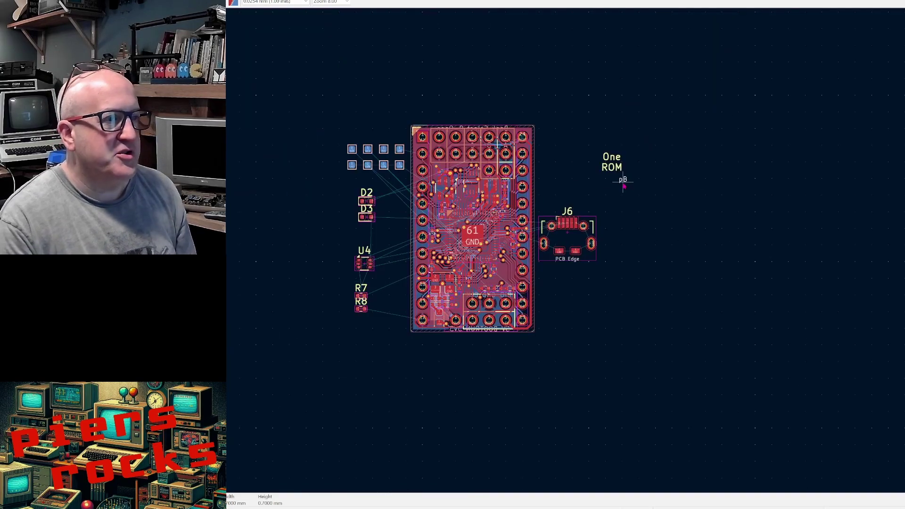
# Bring the back side forward and move its "One ROM" title and copyright text off the board beyond J6.
pyautogui.scroll(1, 623, 187)
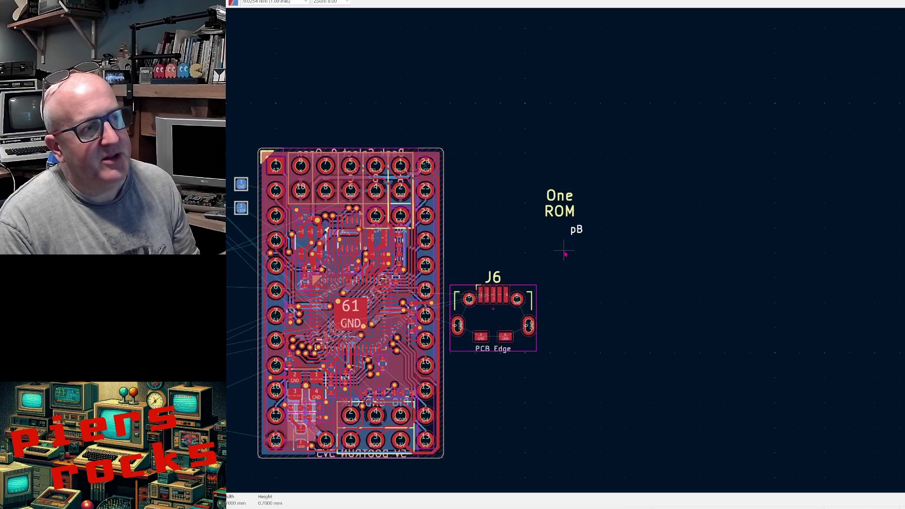
pyautogui.scroll(1, 565, 253)
pyautogui.scroll(-1, 564, 250)
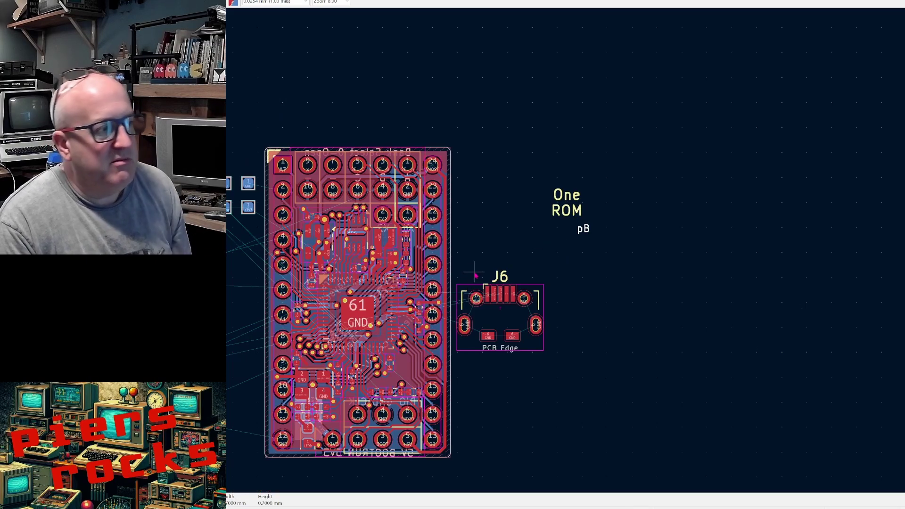
pyautogui.scroll(3, 475, 275)
pyautogui.scroll(-1, 566, 252)
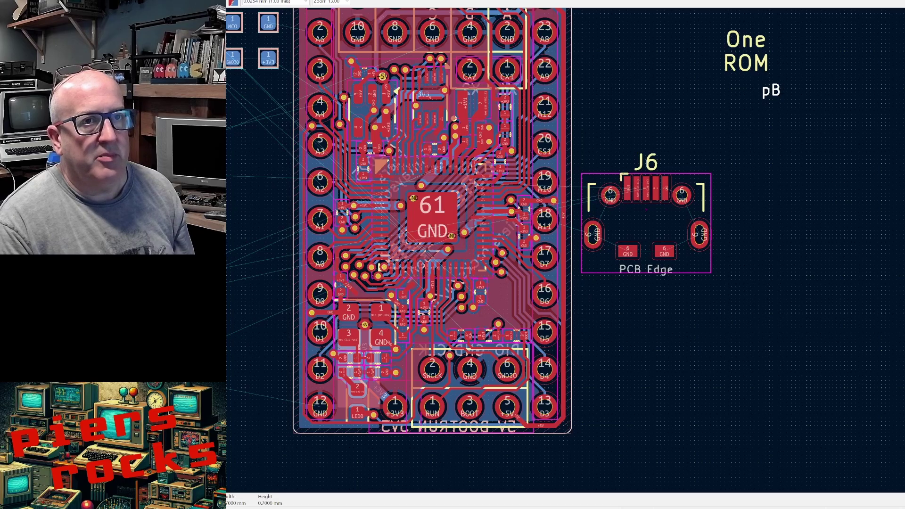
pyautogui.press('pagedown')
pyautogui.click(495, 173)
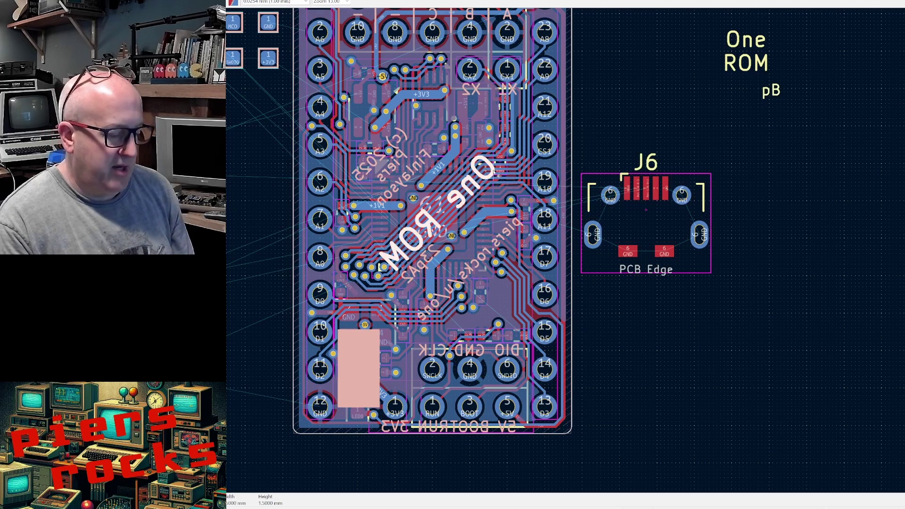
pyautogui.press('m')
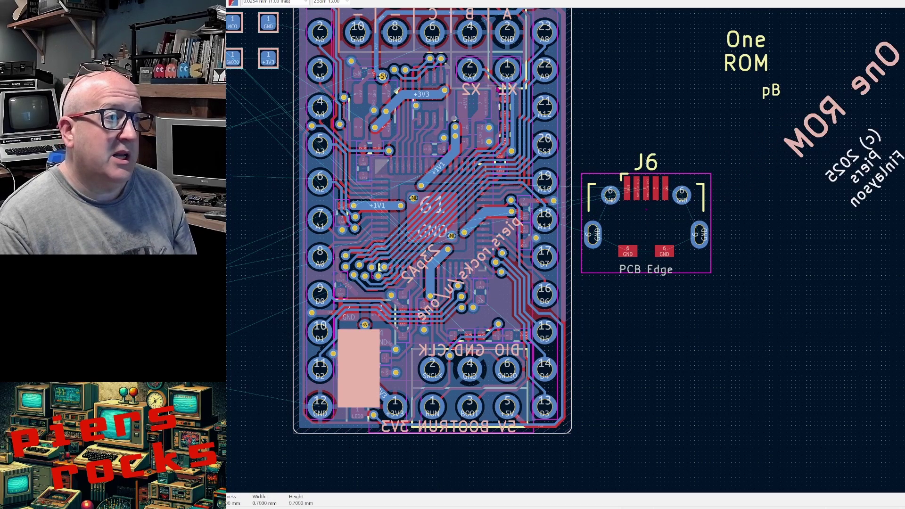
pyautogui.scroll(-2, 538, 144)
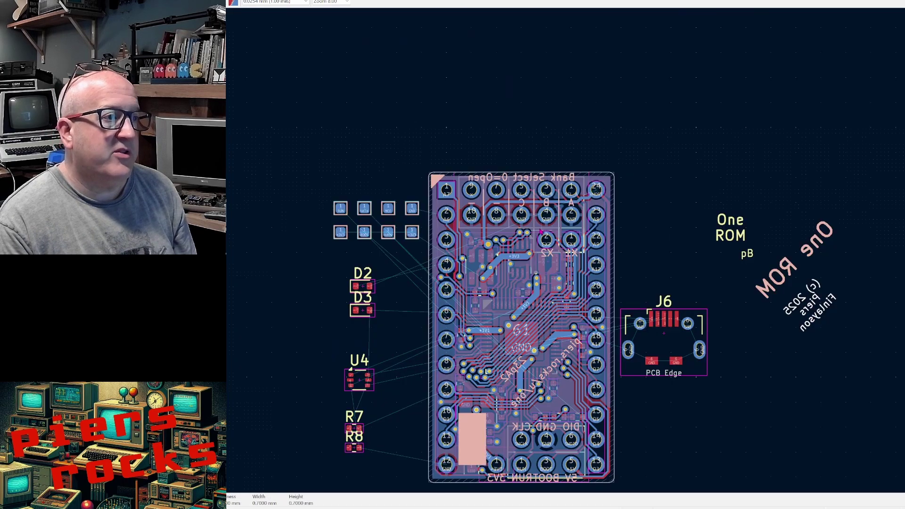
# Move the back silkscreen web address text off the board, beside the copyright text.
pyautogui.scroll(4, 537, 145)
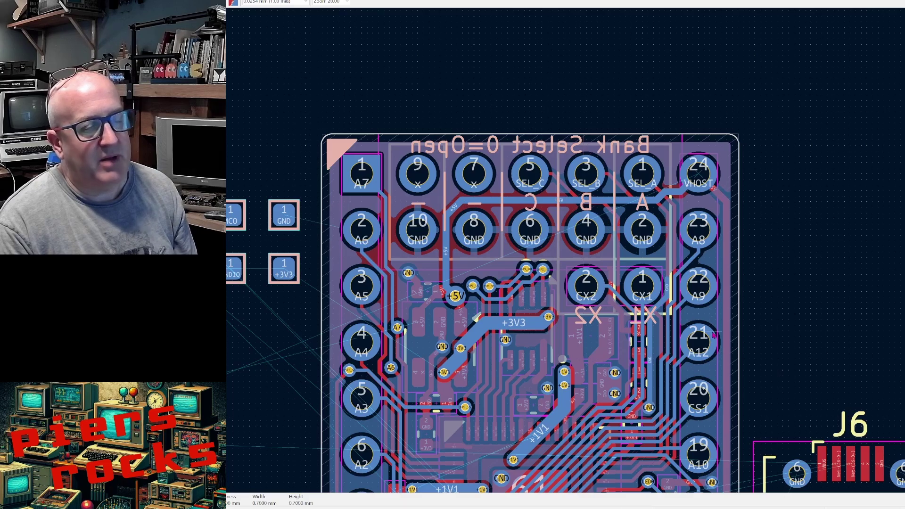
pyautogui.scroll(-1, 618, 278)
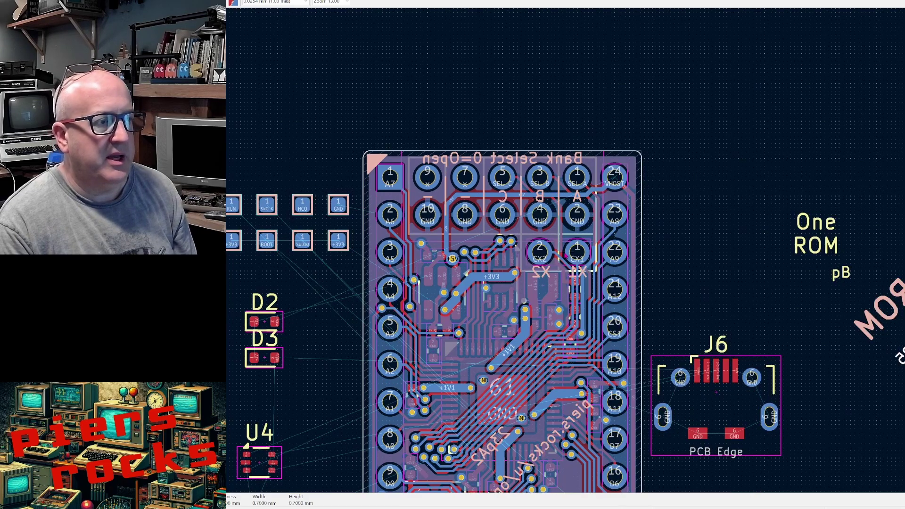
pyautogui.scroll(1, 560, 257)
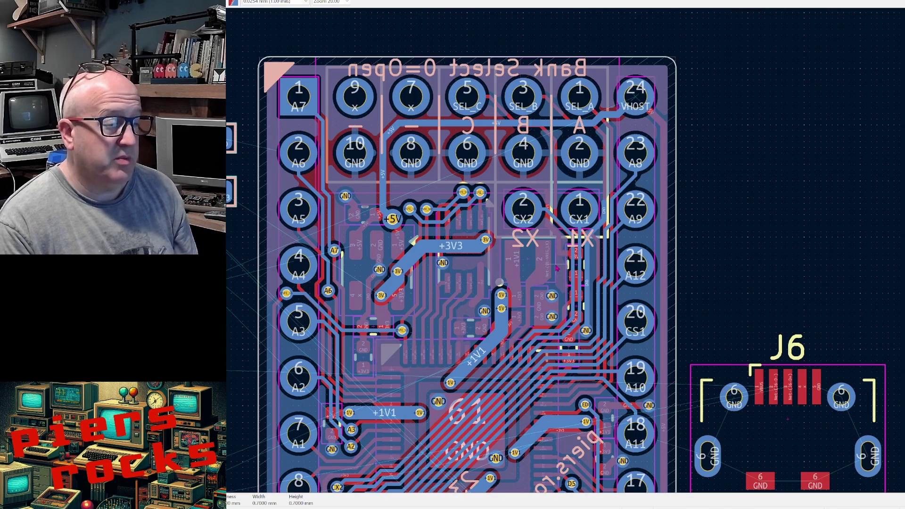
pyautogui.scroll(-1, 565, 257)
pyautogui.scroll(3, 569, 379)
pyautogui.click(592, 206)
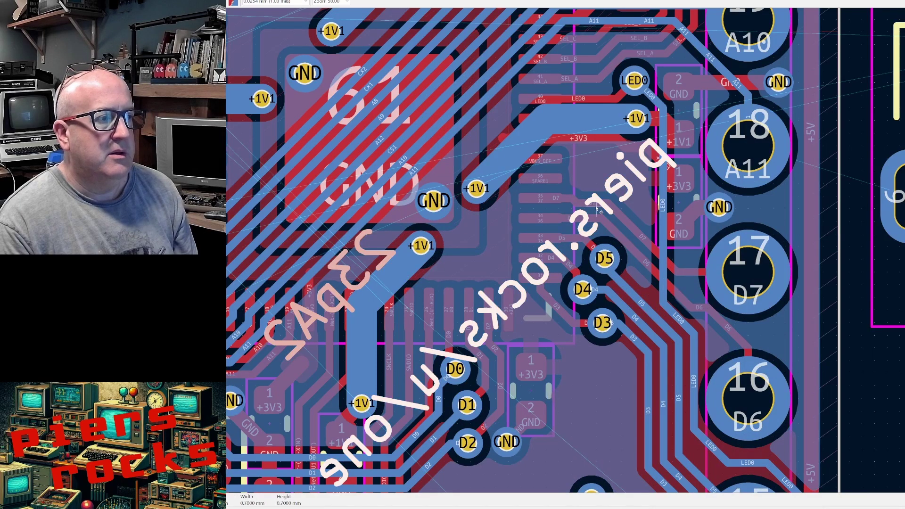
pyautogui.press('m')
pyautogui.scroll(-2, 521, 310)
pyautogui.scroll(-2, 863, 355)
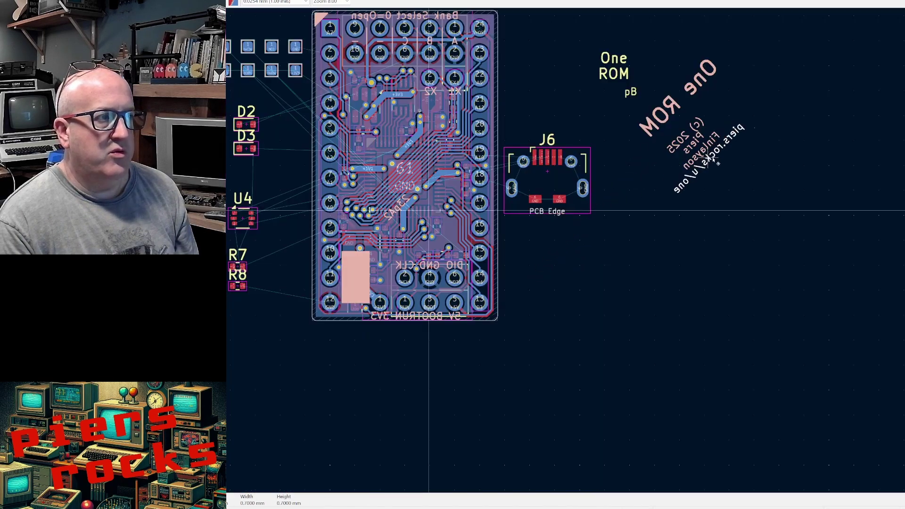
pyautogui.click(740, 153)
# Move the back silkscreen "23pA2" revision text off the board, below the other relocated texts.
pyautogui.click(396, 207)
pyautogui.press('m')
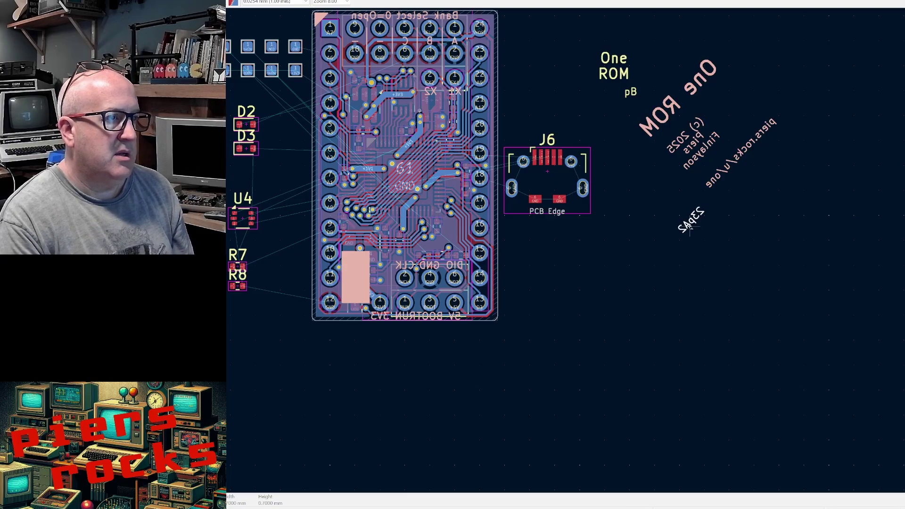
pyautogui.click(689, 227)
# Move the back silkscreen labels DIO, GND, CLK, 5V, BOOT, RUN and 3V3 off the board, beyond the other relocated texts.
pyautogui.scroll(3, 443, 274)
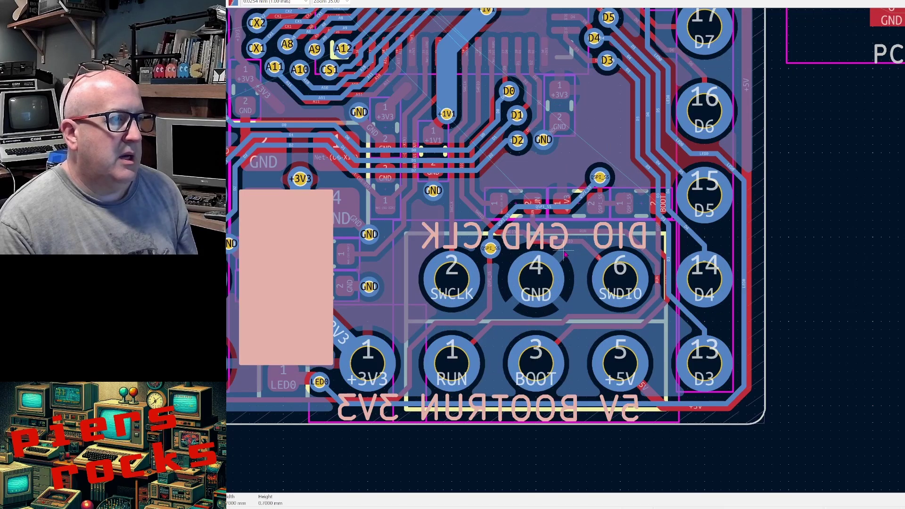
pyautogui.keyDown('shift'); pyautogui.click(537, 245); pyautogui.keyUp('shift')
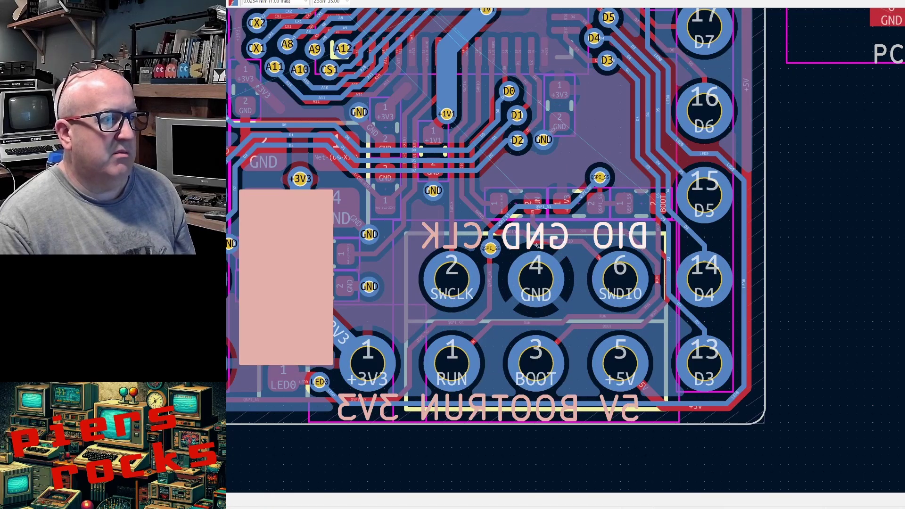
pyautogui.keyDown('shift'); pyautogui.click(481, 243); pyautogui.keyUp('shift')
pyautogui.keyDown('shift'); pyautogui.click(630, 408); pyautogui.keyUp('shift')
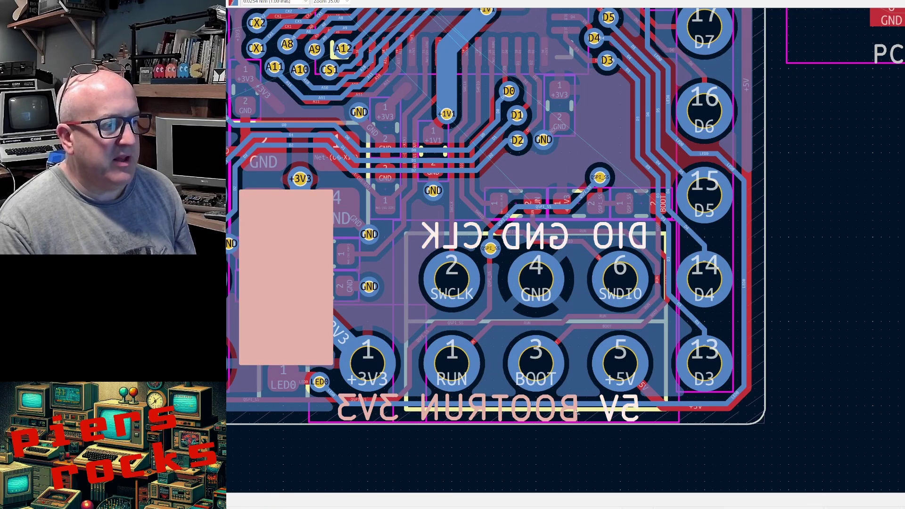
pyautogui.keyDown('shift'); pyautogui.click(547, 408); pyautogui.keyUp('shift')
pyautogui.keyDown('shift'); pyautogui.click(482, 411); pyautogui.keyUp('shift')
pyautogui.keyDown('shift'); pyautogui.click(385, 406); pyautogui.keyUp('shift')
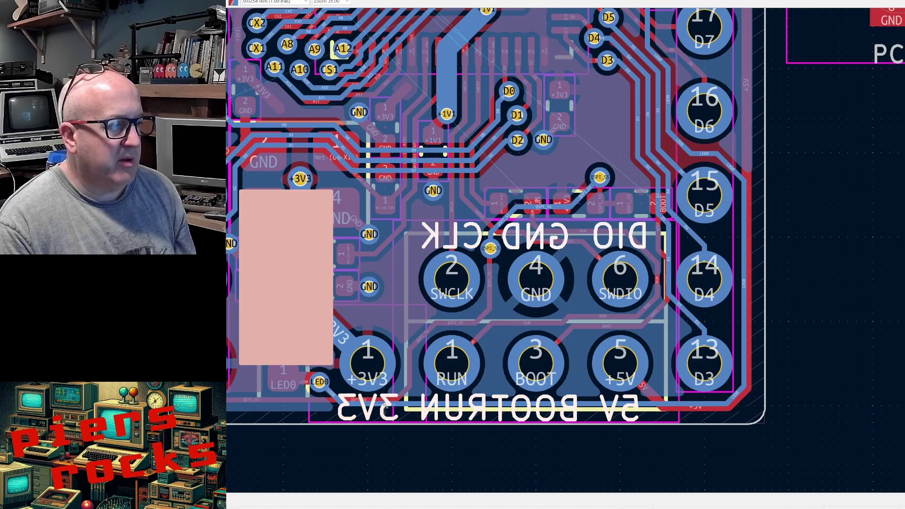
pyautogui.scroll(-5, 539, 221)
pyautogui.moveTo(539, 220); pyautogui.dragTo(874, 142)
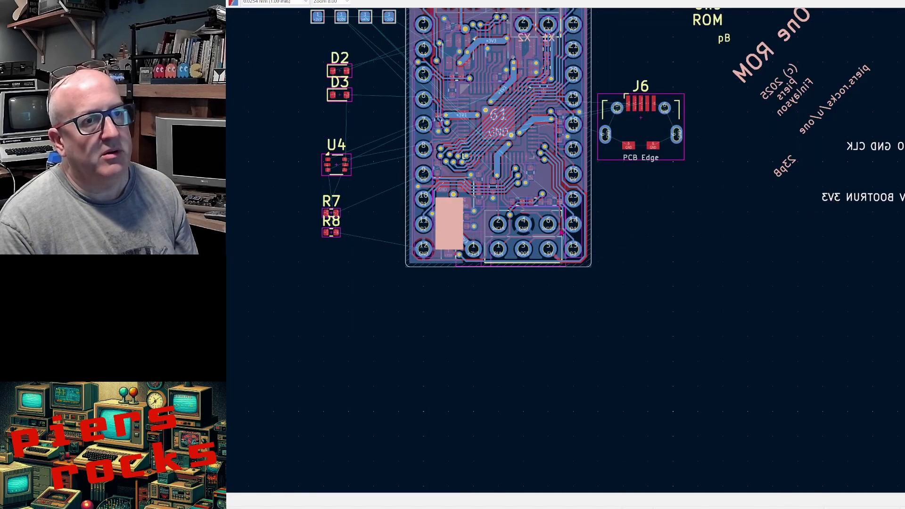
# Move the filled back silkscreen rectangle off the board, above the relocated "DIO GND CLK" labels.
pyautogui.click(447, 229)
pyautogui.moveTo(447, 229)
pyautogui.mouseDown()
pyautogui.moveTo(526, 246)
pyautogui.moveTo(463, 216)
pyautogui.moveTo(439, 234)
pyautogui.mouseUp()
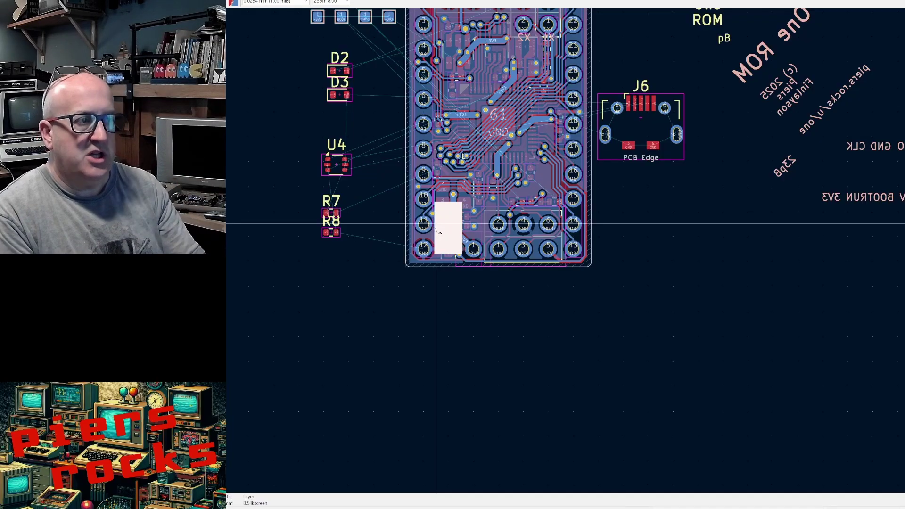
pyautogui.moveTo(439, 232); pyautogui.dragTo(887, 166)
pyautogui.scroll(-2, 868, 150)
pyautogui.scroll(-3, 574, 220)
pyautogui.scroll(5, 656, 222)
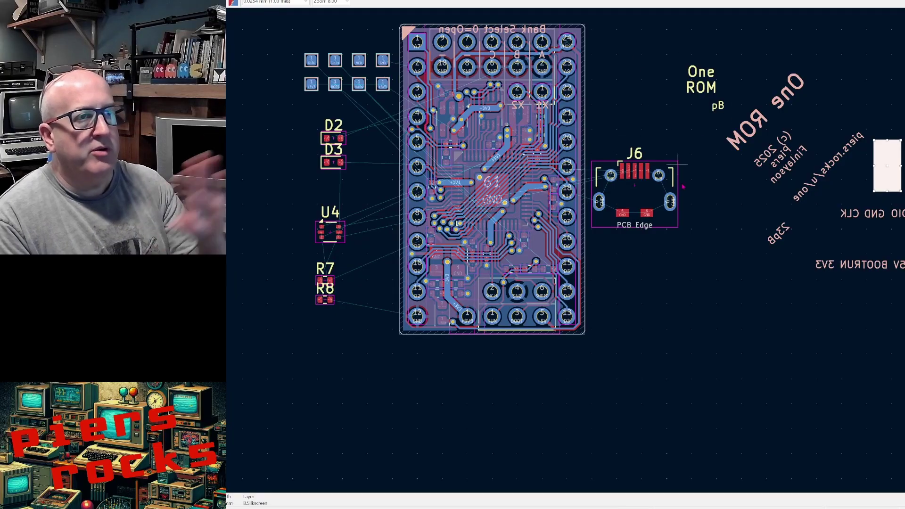
# Select all the relocated silkscreen texts and the filled rectangle, and move them together farther away from J6.
pyautogui.moveTo(719, 214); pyautogui.dragTo(498, 247, button='middle')
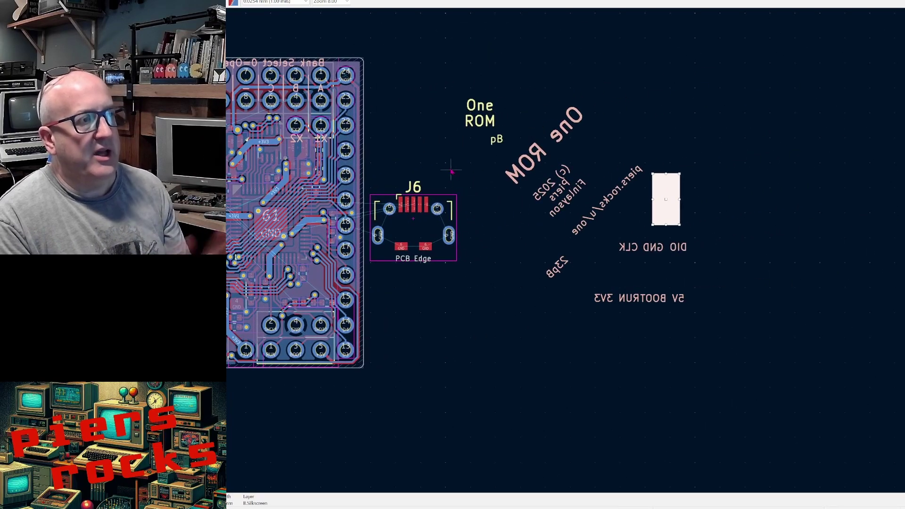
pyautogui.moveTo(452, 83); pyautogui.dragTo(737, 327)
pyautogui.press('m')
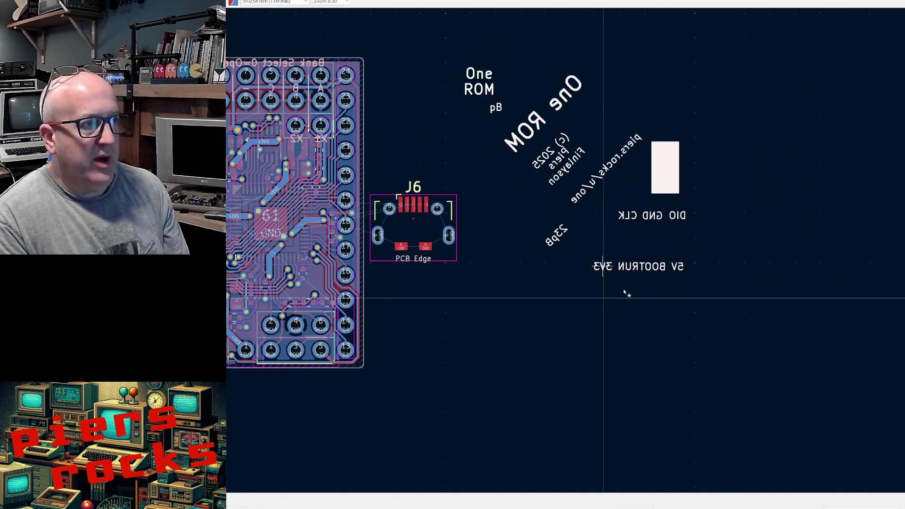
pyautogui.click(811, 293)
# Bring the front copper layer forward over the board and cancel the track started near the RP2350.
pyautogui.scroll(-2, 778, 301)
pyautogui.scroll(4, 566, 254)
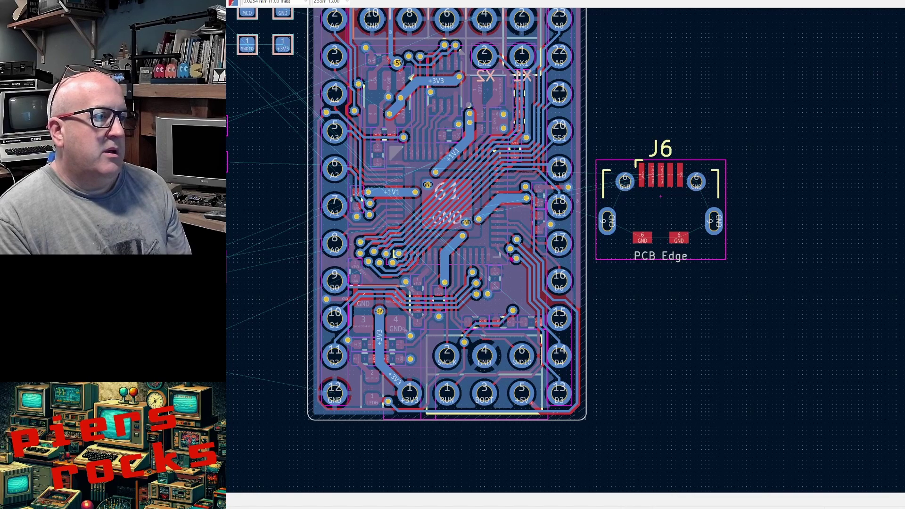
pyautogui.scroll(-2, 660, 245)
pyautogui.scroll(2, 413, 108)
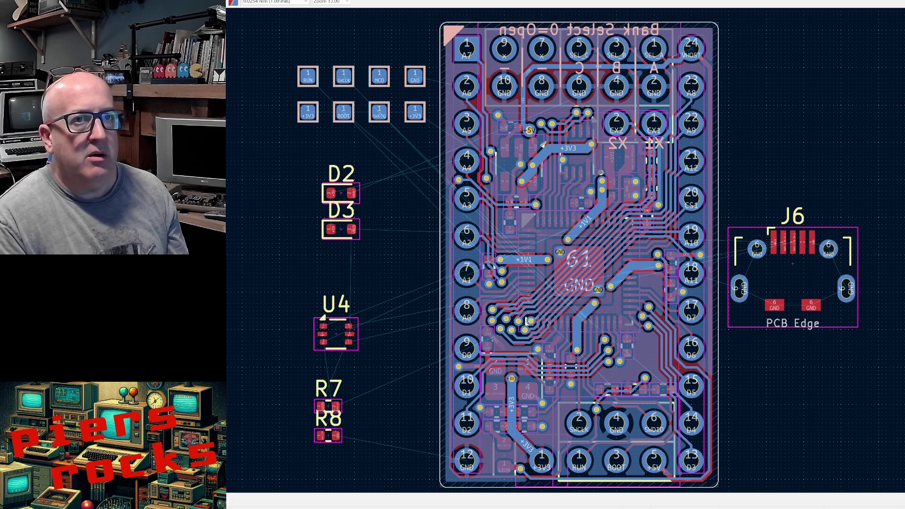
pyautogui.press('pageup')
pyautogui.scroll(5, 597, 264)
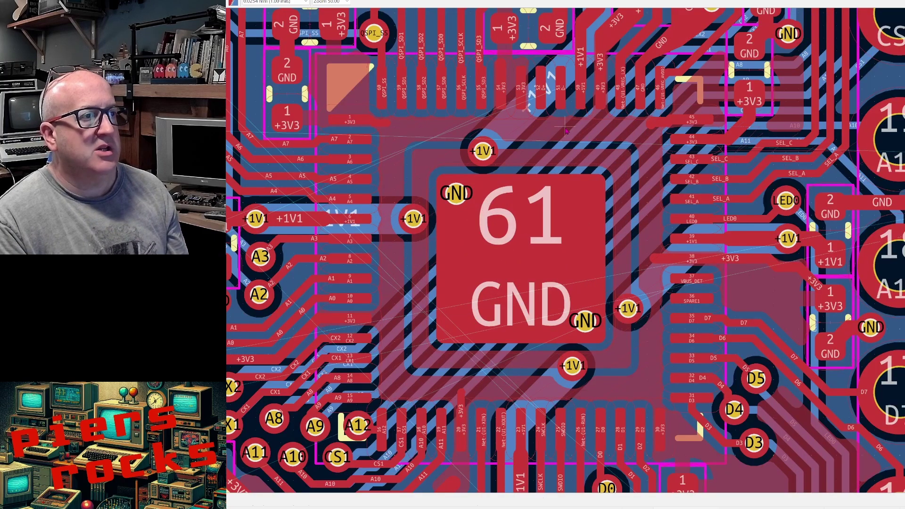
pyautogui.click(566, 131)
pyautogui.scroll(-3, 566, 131)
pyautogui.scroll(2, 573, 236)
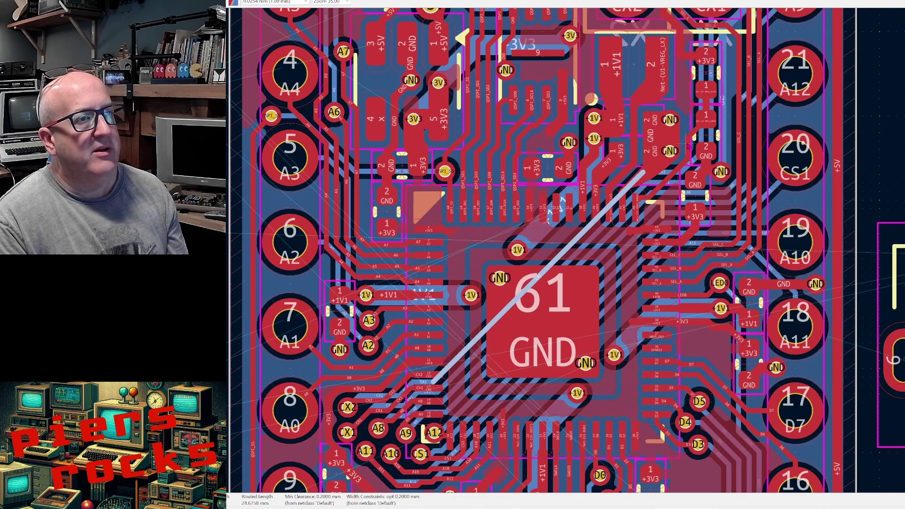
pyautogui.press('Escape')
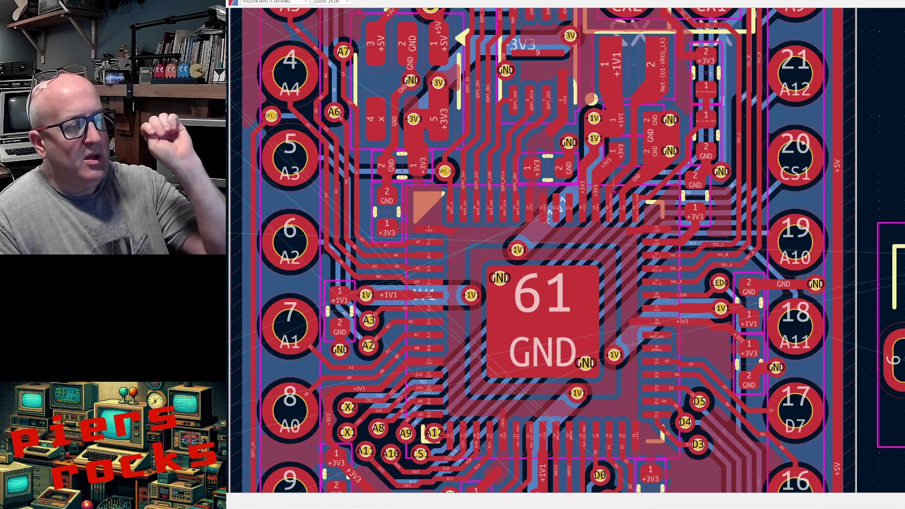
# Select all tracks and vias and move them off the board to the empty area beyond J6, leaving the footprints in place.
pyautogui.scroll(-5, 524, 294)
pyautogui.scroll(-2, 565, 254)
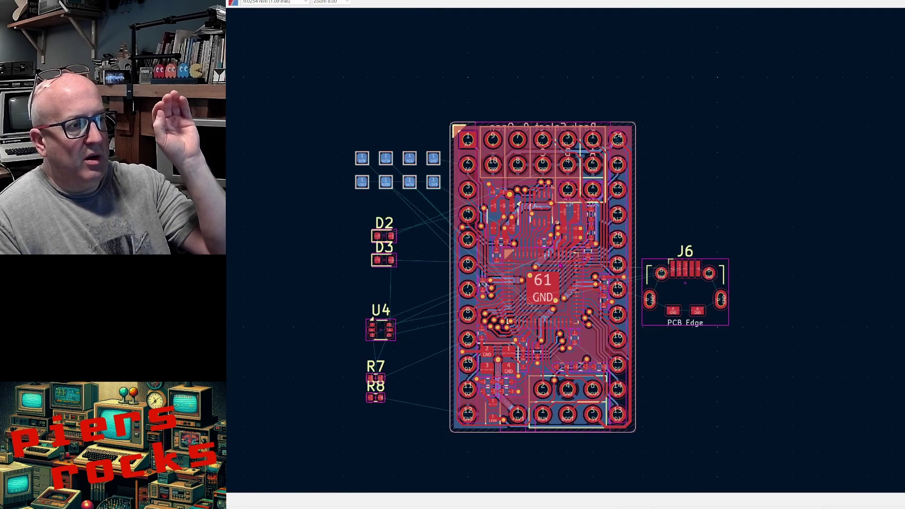
pyautogui.scroll(2, 580, 269)
pyautogui.scroll(-2, 601, 281)
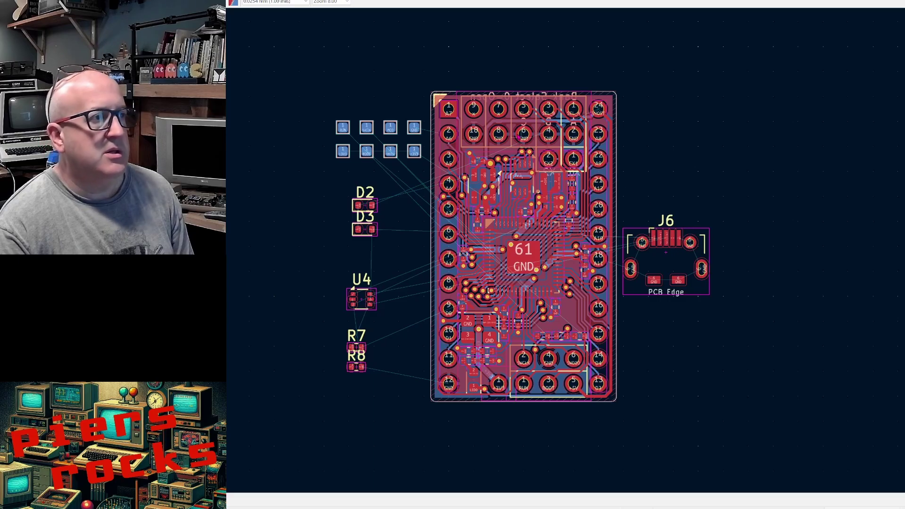
pyautogui.moveTo(419, 80); pyautogui.dragTo(622, 417)
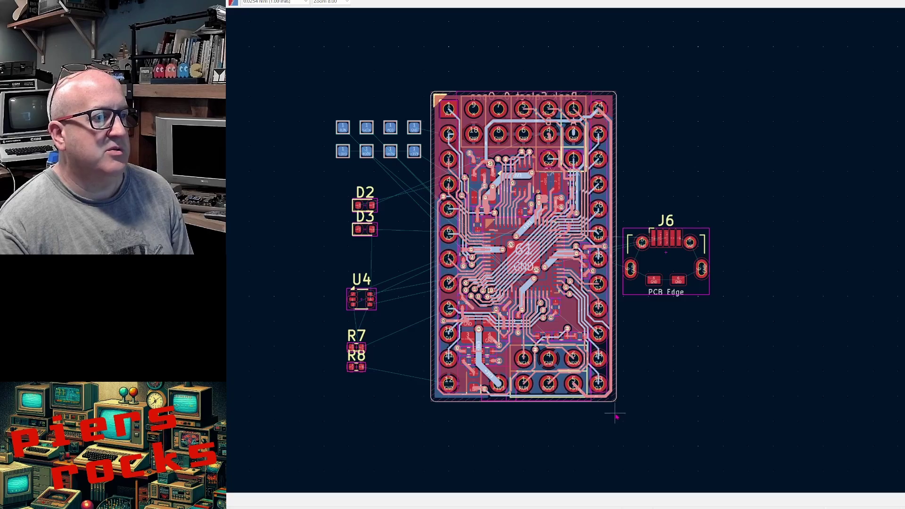
pyautogui.moveTo(574, 251); pyautogui.dragTo(592, 358)
pyautogui.scroll(-2, 867, 255)
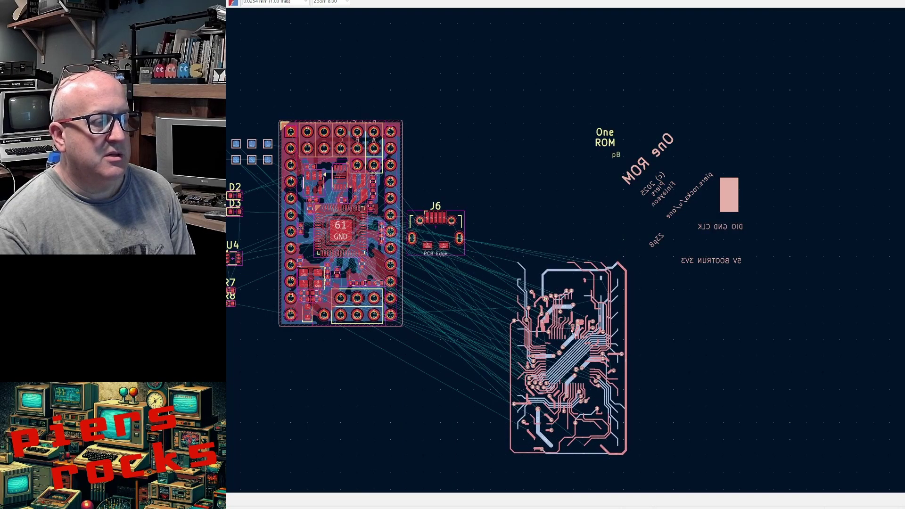
pyautogui.scroll(-2, 598, 345)
pyautogui.scroll(4, 564, 254)
pyautogui.scroll(2, 565, 253)
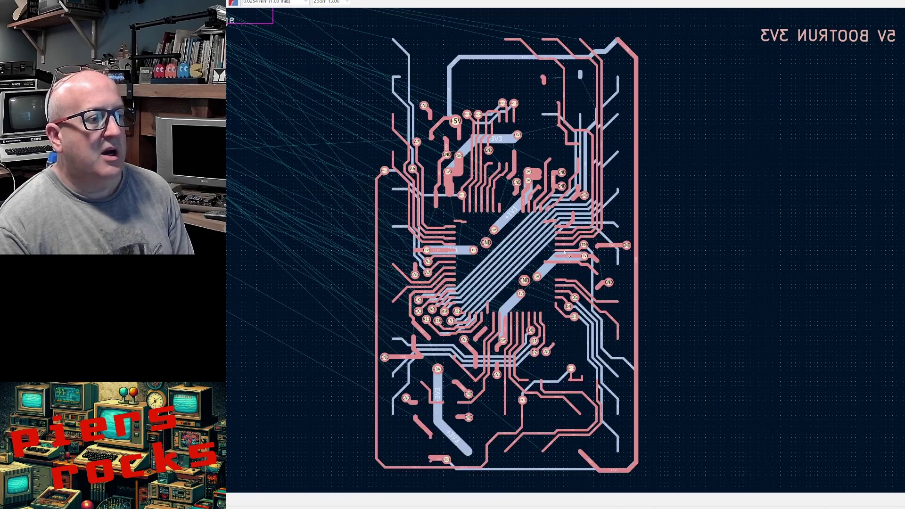
pyautogui.scroll(-2, 528, 258)
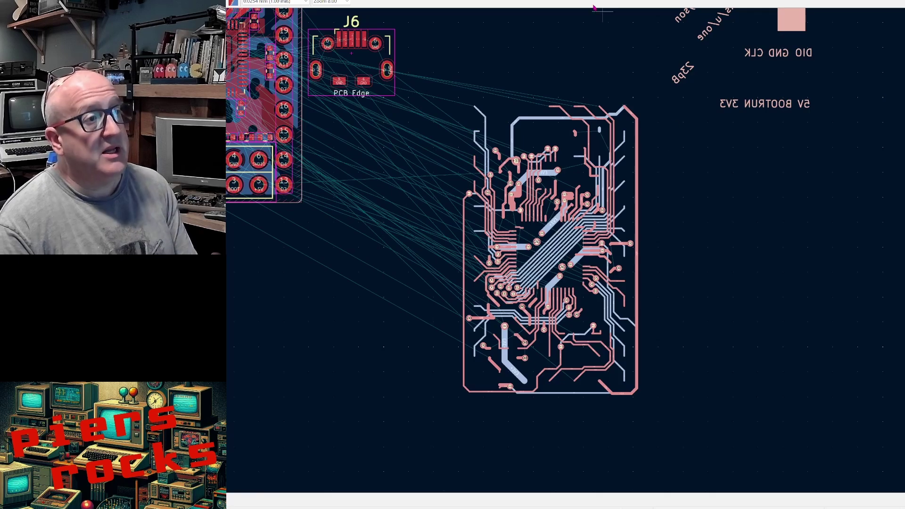
pyautogui.click(560, 44)
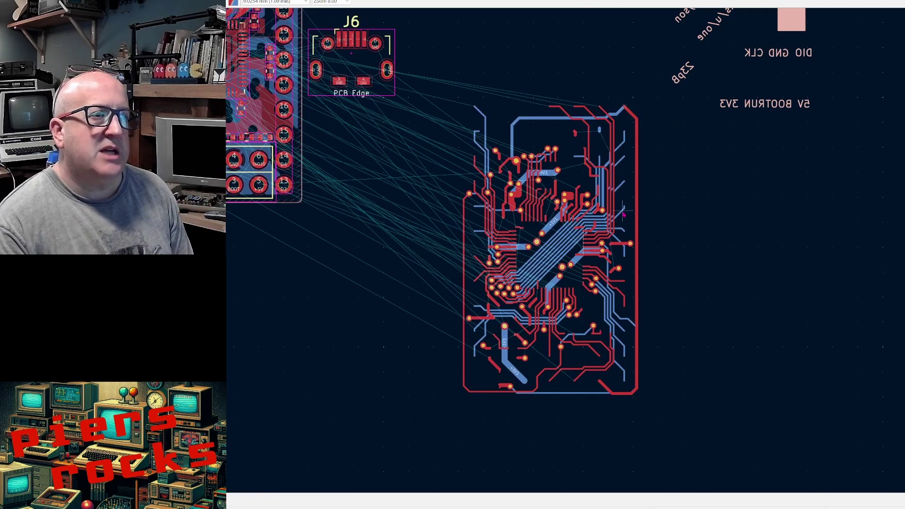
# Examine the relocated tracks and vias and the remaining footprint placement around the RP2350.
pyautogui.scroll(-2, 625, 191)
pyautogui.scroll(4, 560, 367)
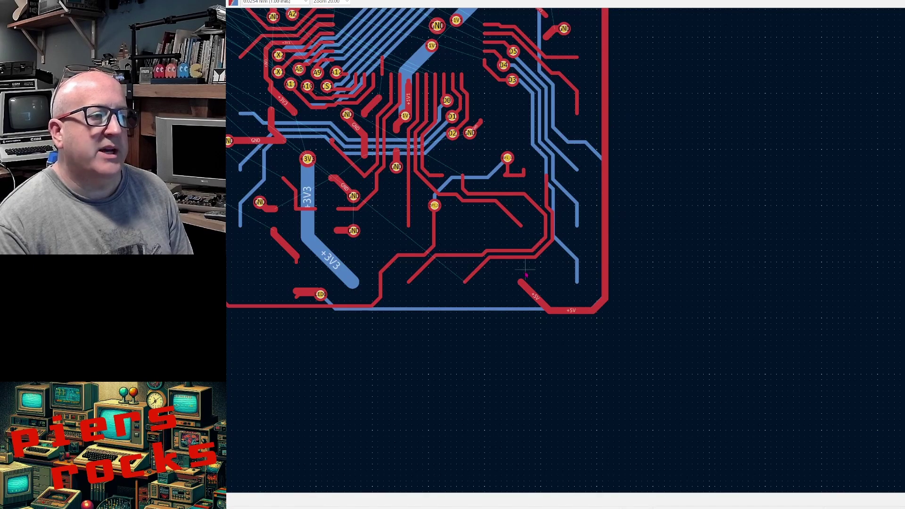
pyautogui.scroll(-2, 565, 257)
pyautogui.scroll(-2, 565, 257)
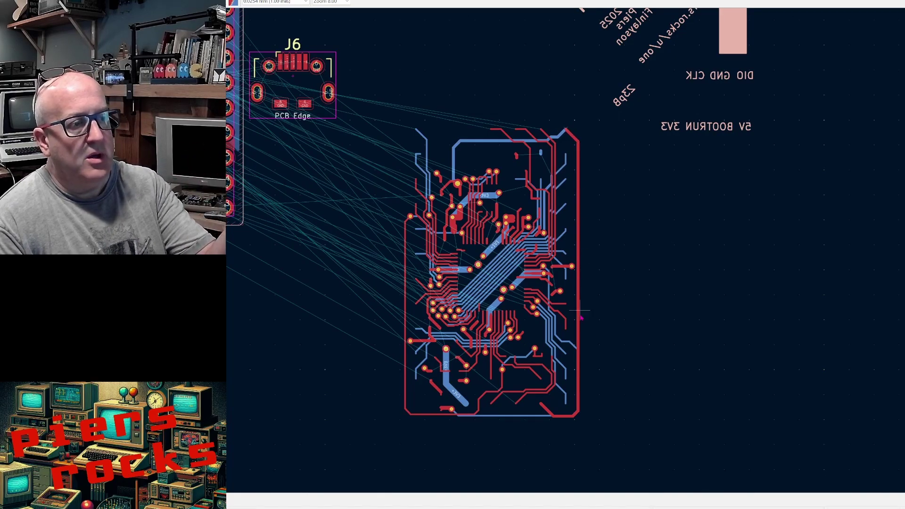
pyautogui.scroll(6, 538, 406)
pyautogui.scroll(-6, 594, 302)
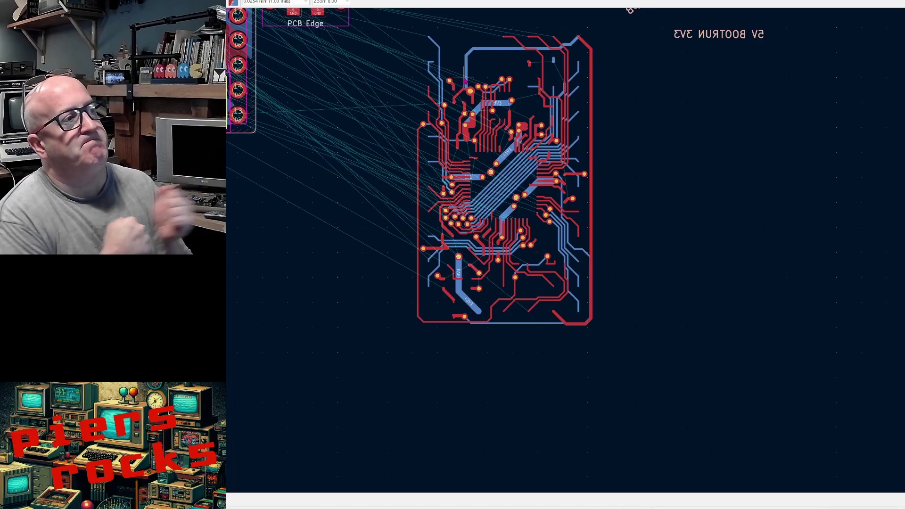
pyautogui.scroll(-4, 471, 212)
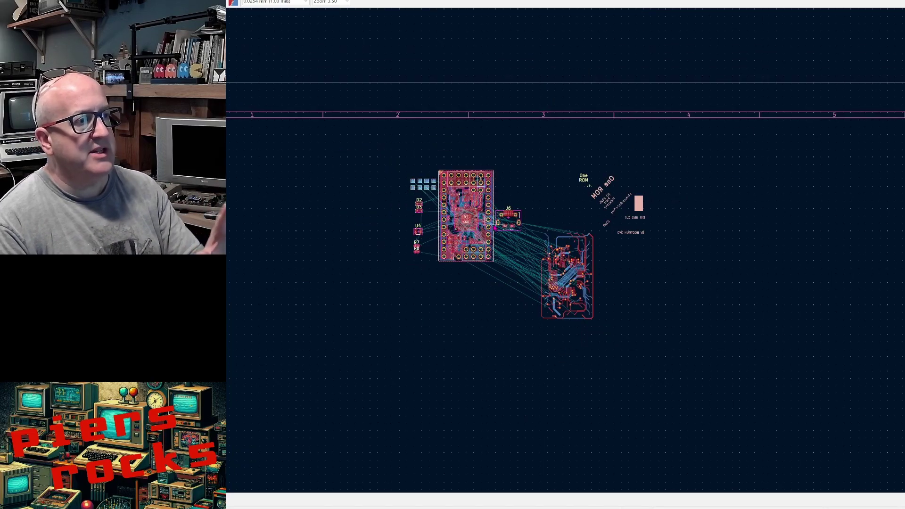
pyautogui.scroll(5, 450, 199)
pyautogui.scroll(-3, 563, 249)
pyautogui.scroll(3, 538, 232)
pyautogui.scroll(2, 495, 266)
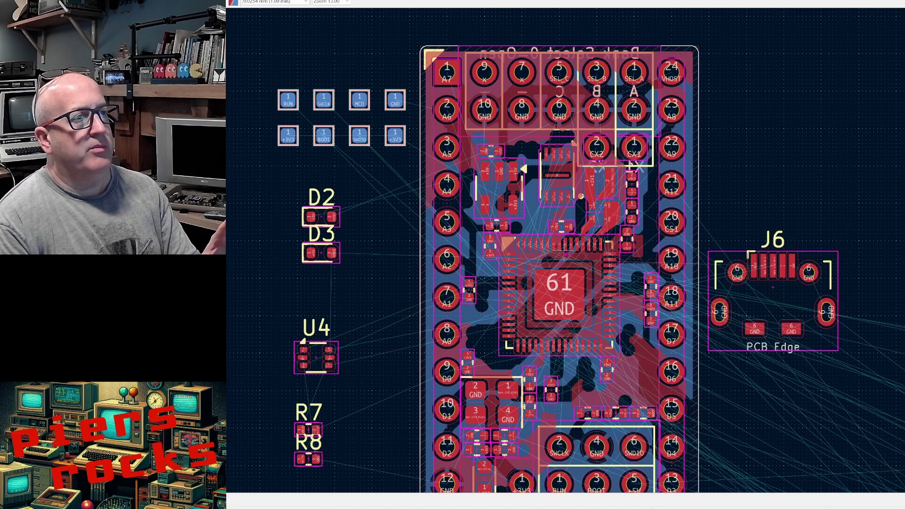
pyautogui.scroll(-2, 565, 252)
pyautogui.scroll(2, 569, 272)
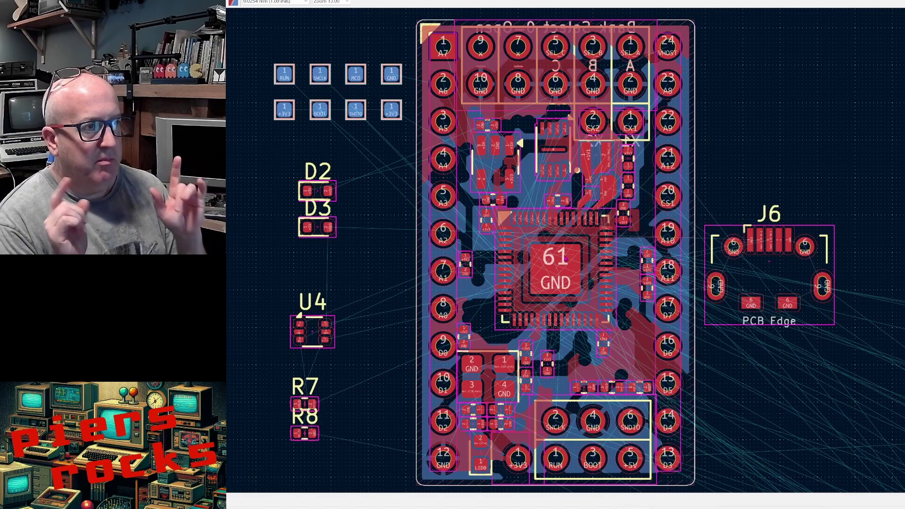
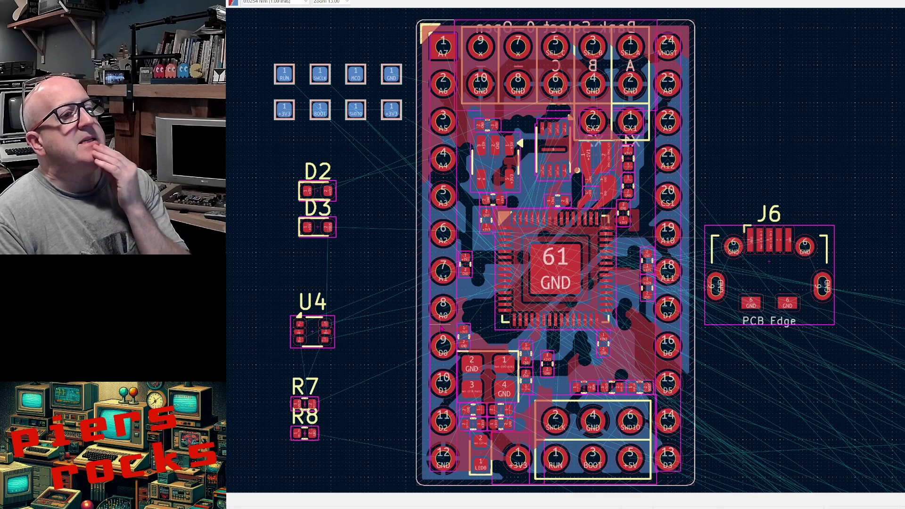
# Inspect the four-pad crystal and the +3V3 capacitor beside pins 9 and 10, including the space around them.
pyautogui.scroll(5, 496, 371)
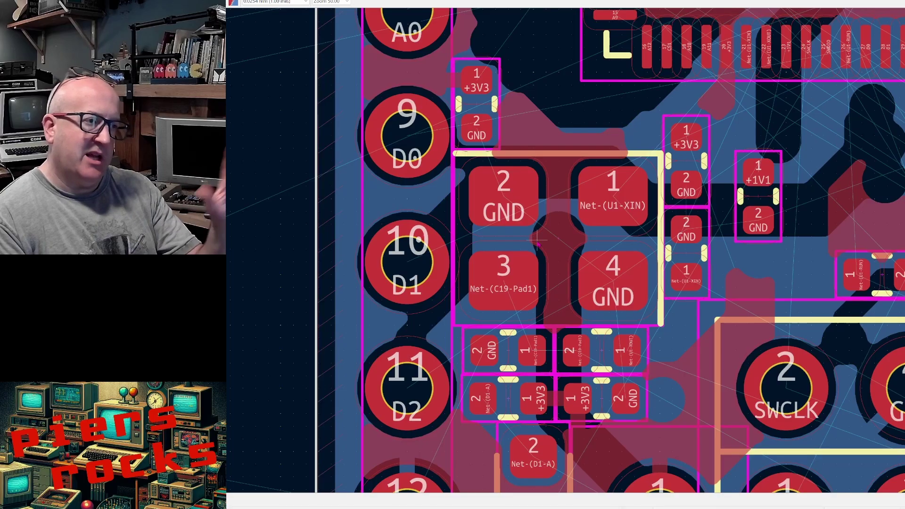
pyautogui.click(561, 231)
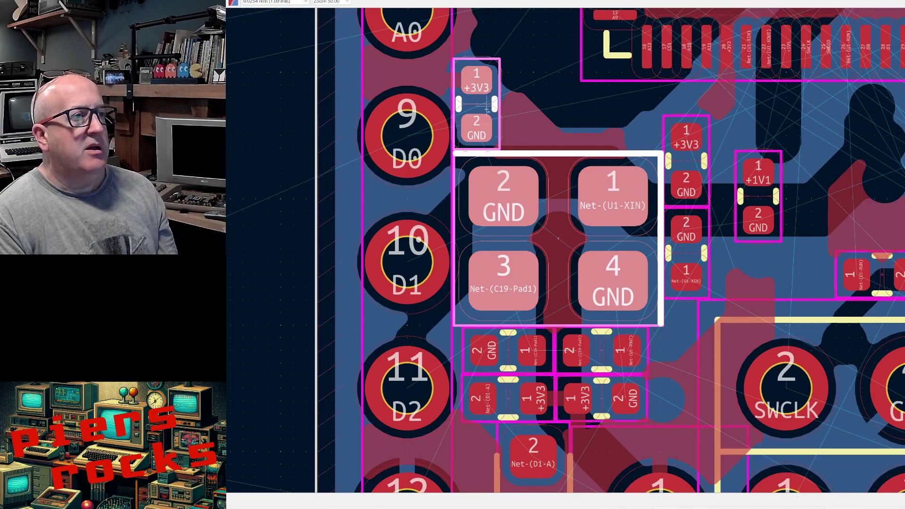
pyautogui.scroll(-1, 561, 230)
pyautogui.scroll(-1, 564, 253)
pyautogui.click(550, 193)
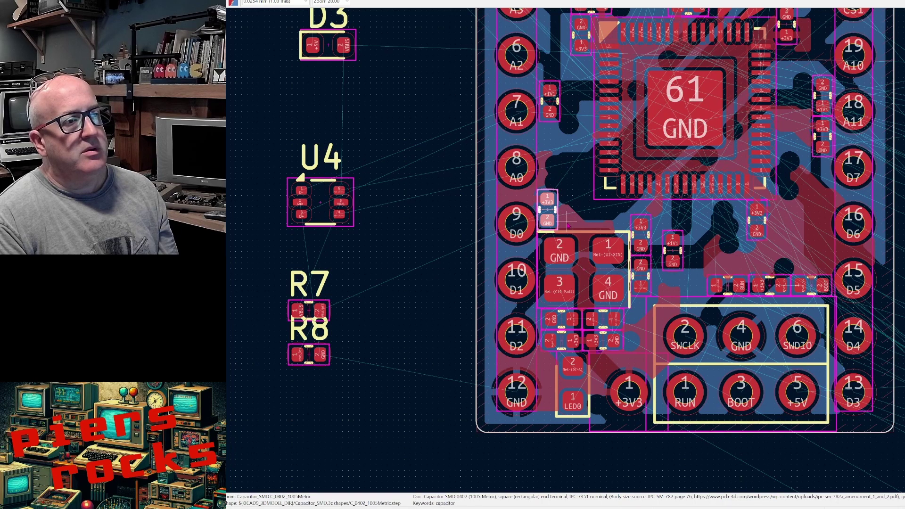
pyautogui.scroll(2, 562, 216)
pyautogui.scroll(-2, 564, 236)
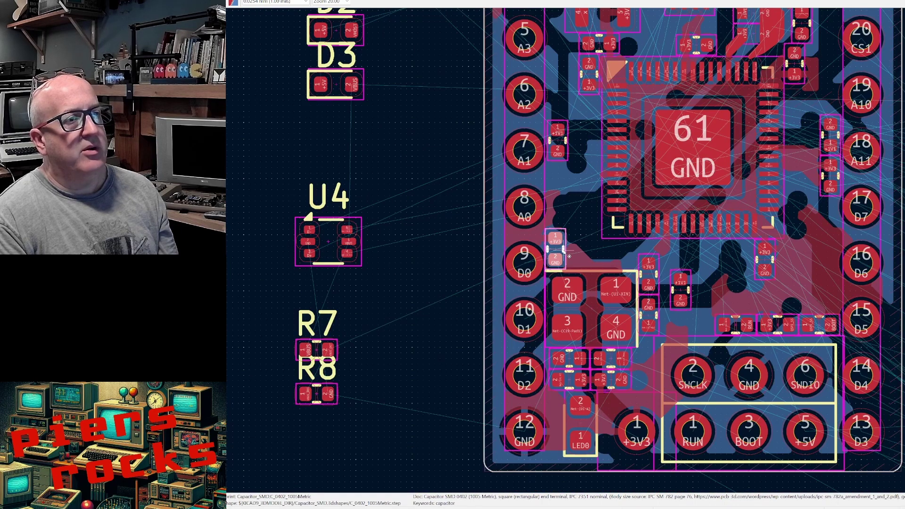
pyautogui.scroll(1, 566, 253)
pyautogui.scroll(1, 566, 253)
pyautogui.scroll(-2, 563, 257)
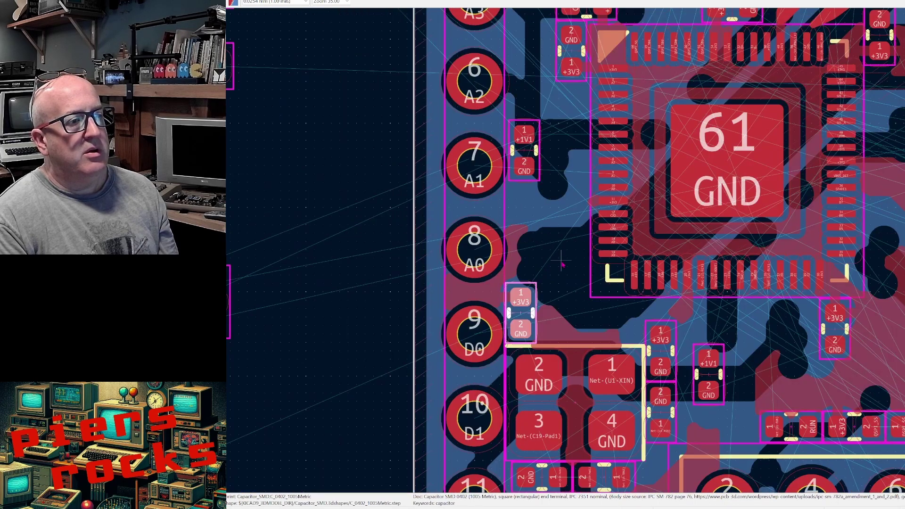
pyautogui.scroll(1, 549, 283)
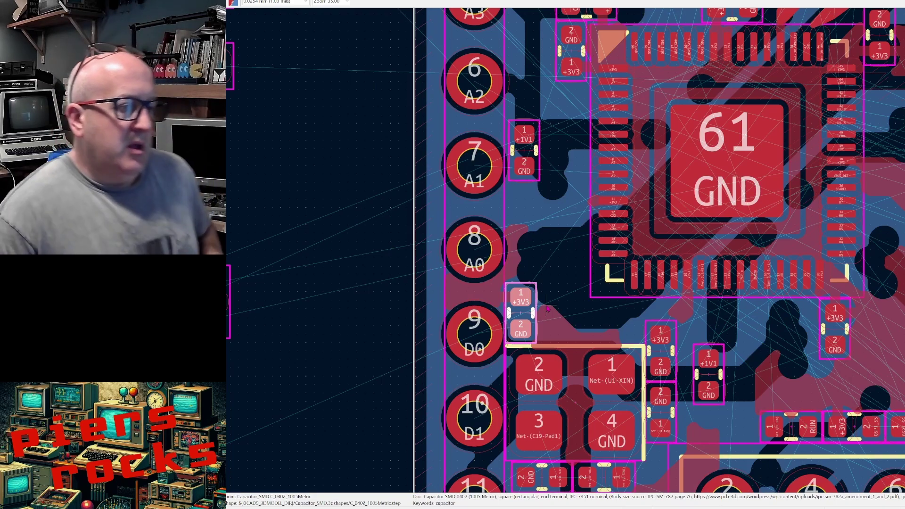
pyautogui.scroll(-1, 548, 309)
pyautogui.scroll(1, 592, 235)
pyautogui.click(592, 235)
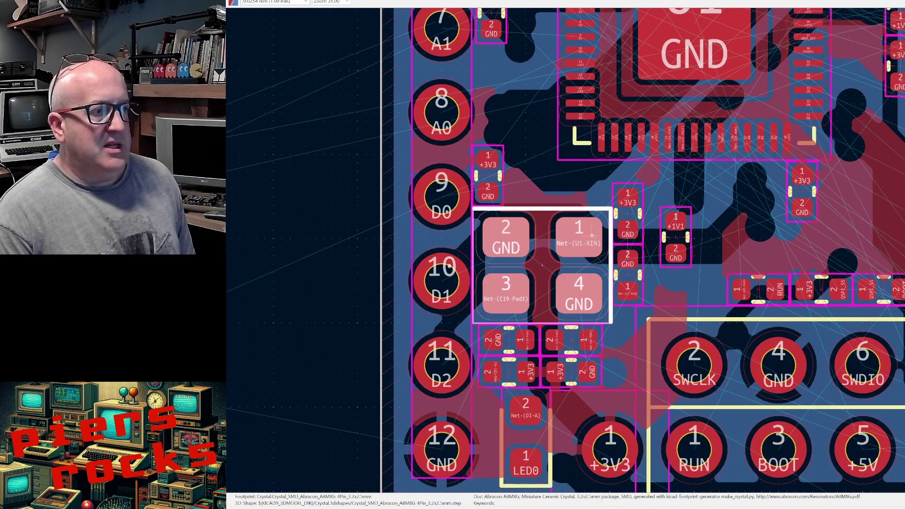
# Select the four-pad crystal with its adjoining two-pad parts and move them off the board to the empty area below R8.
pyautogui.click(574, 336)
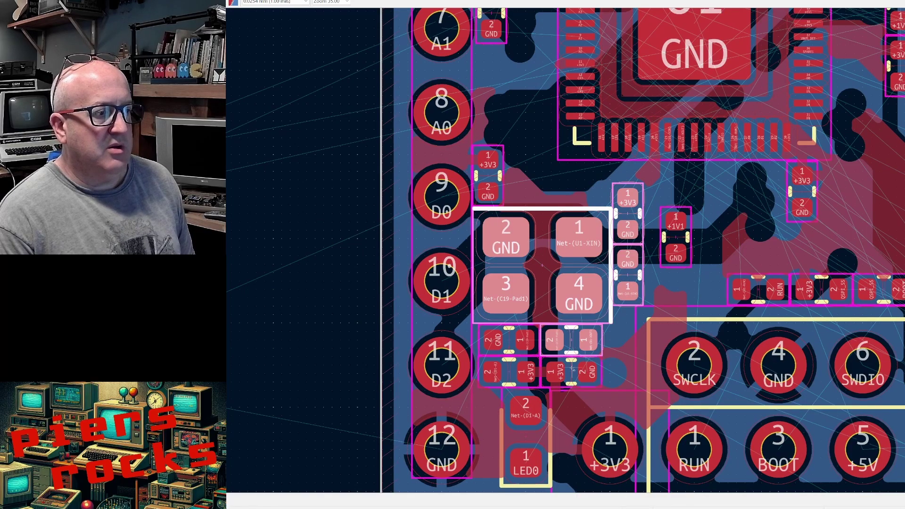
pyautogui.scroll(3, 572, 368)
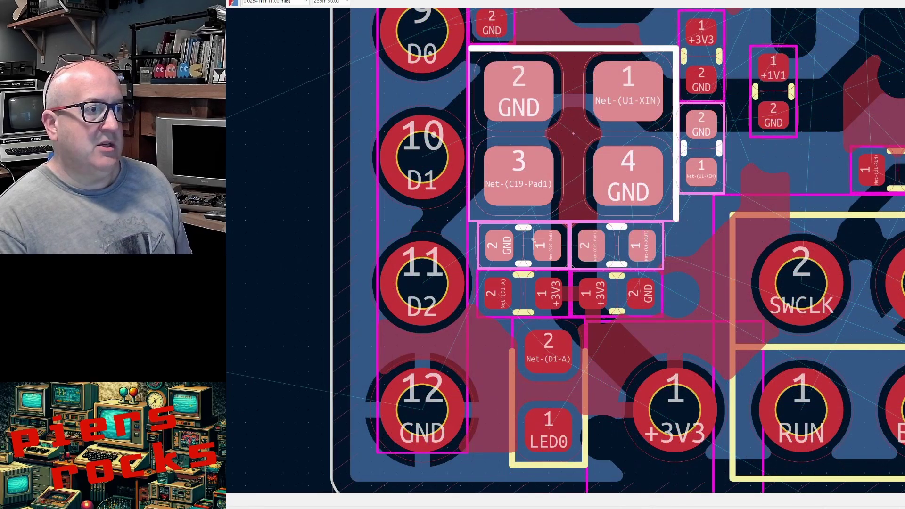
pyautogui.scroll(-4, 520, 243)
pyautogui.moveTo(546, 256); pyautogui.dragTo(314, 452)
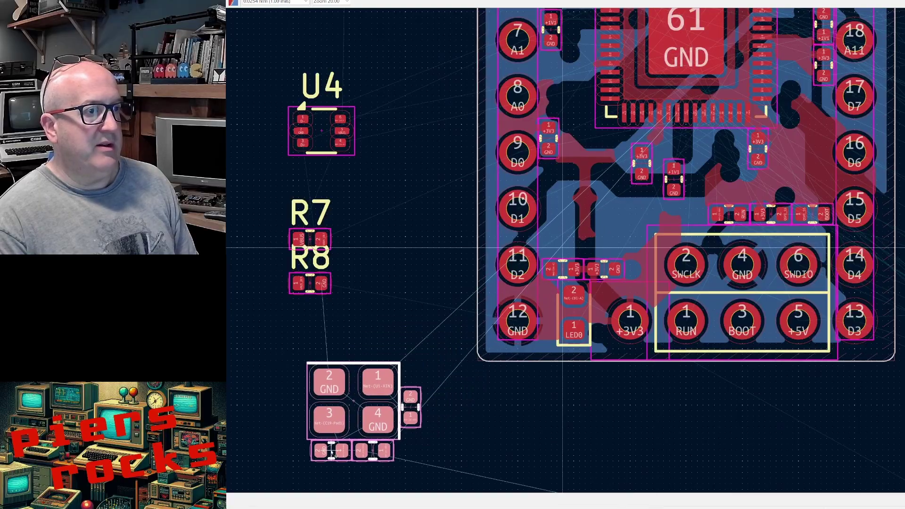
# Select the three 0402 resistors in the row above the 2x3 header and move them off the board beside the relocated crystal parts.
pyautogui.scroll(4, 604, 183)
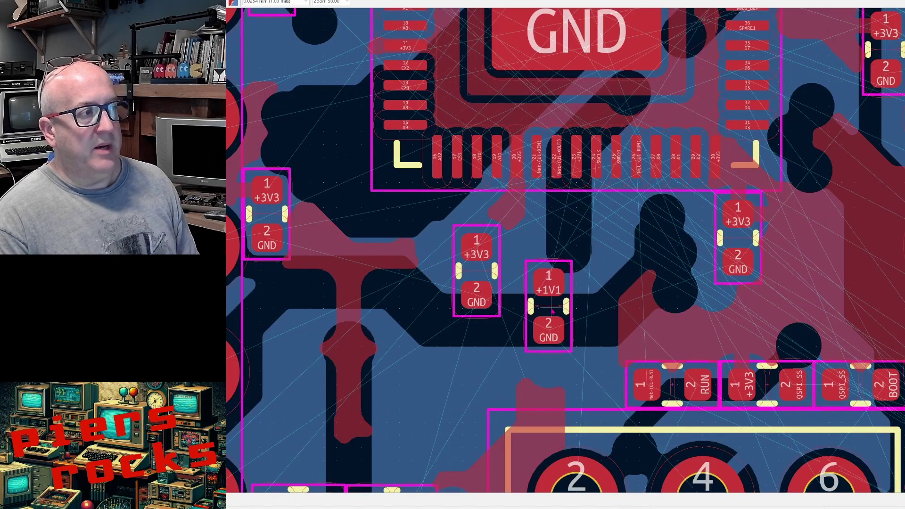
pyautogui.click(276, 224)
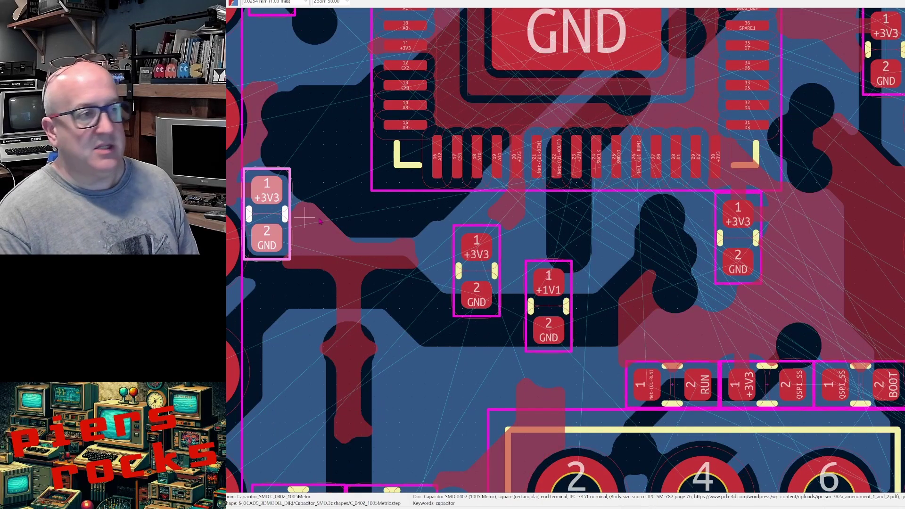
pyautogui.scroll(-1, 406, 231)
pyautogui.click(752, 361)
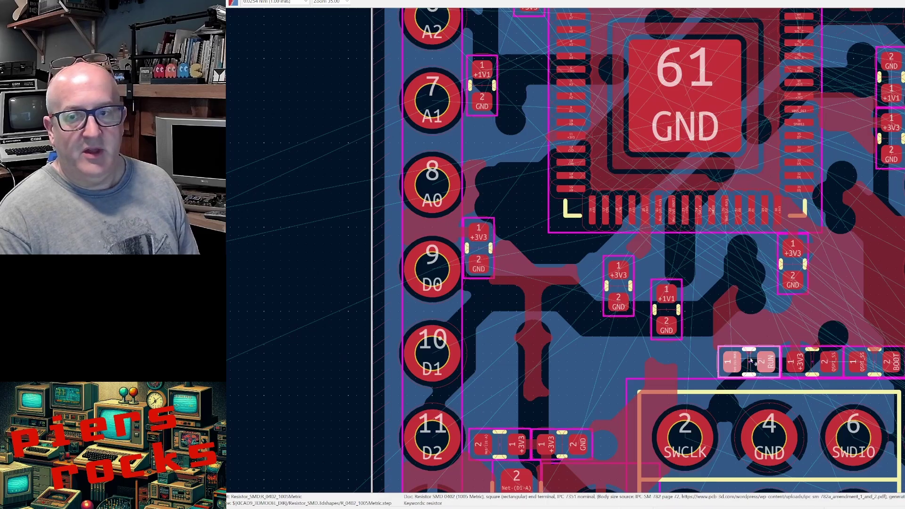
pyautogui.scroll(-4, 753, 362)
pyautogui.scroll(5, 484, 259)
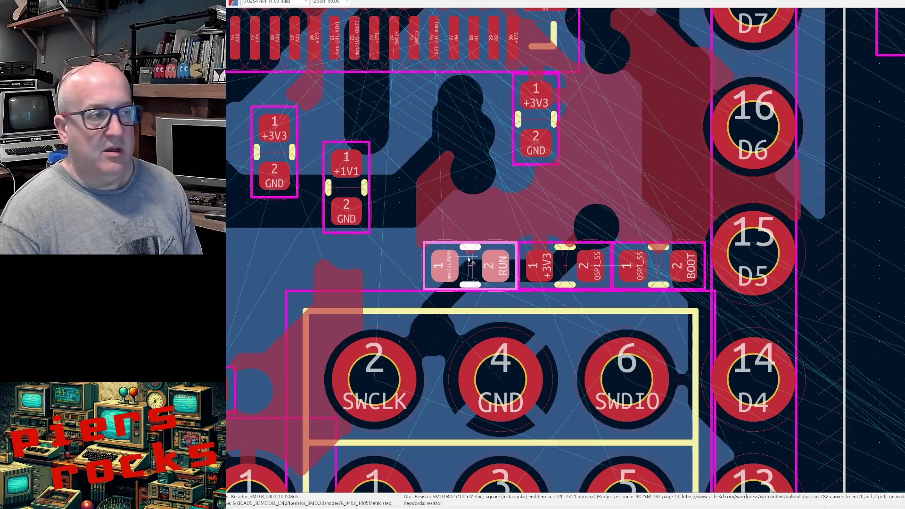
pyautogui.scroll(-1, 470, 263)
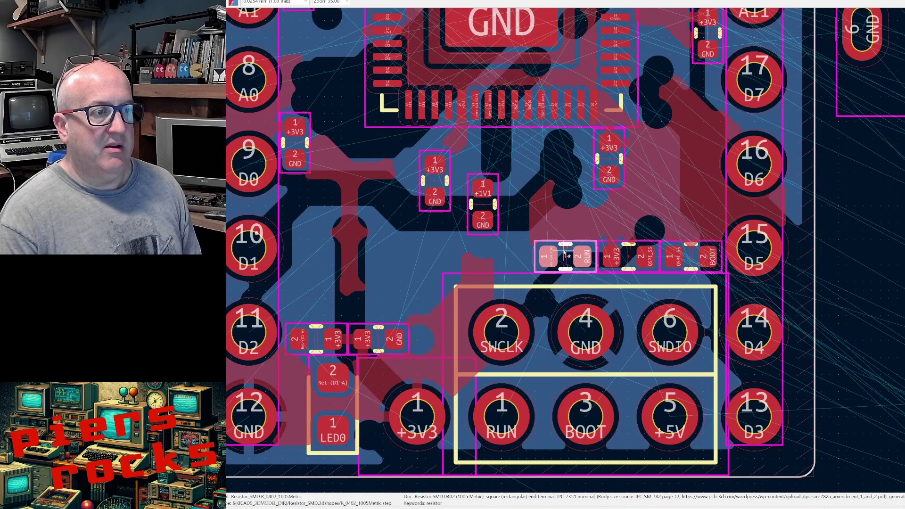
pyautogui.scroll(-3, 565, 253)
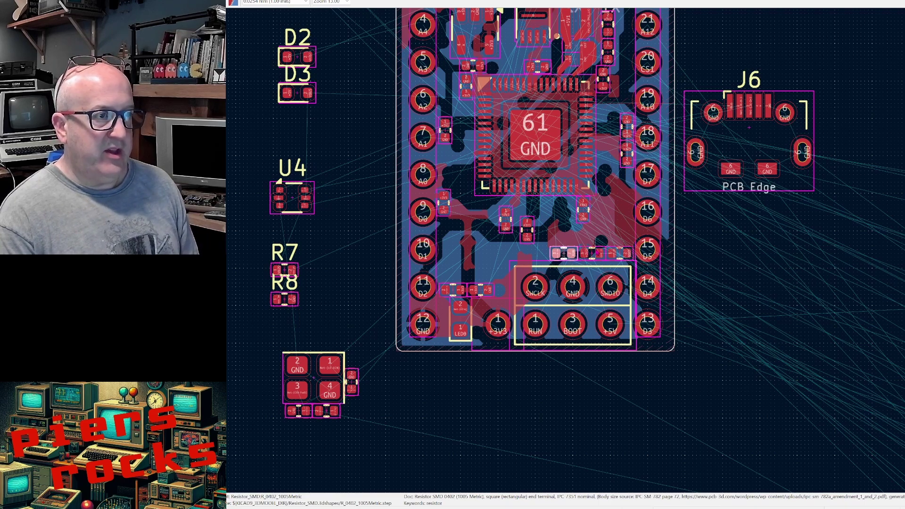
pyautogui.click(591, 253)
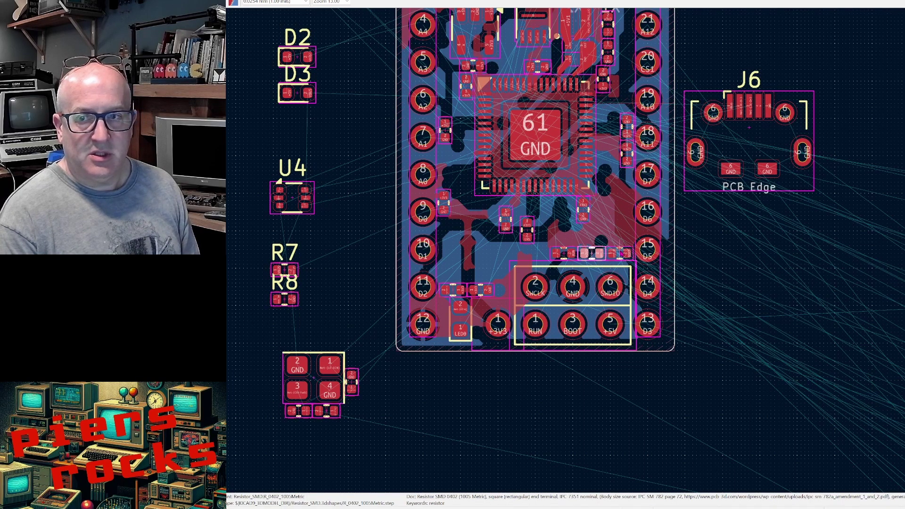
pyautogui.click(620, 253)
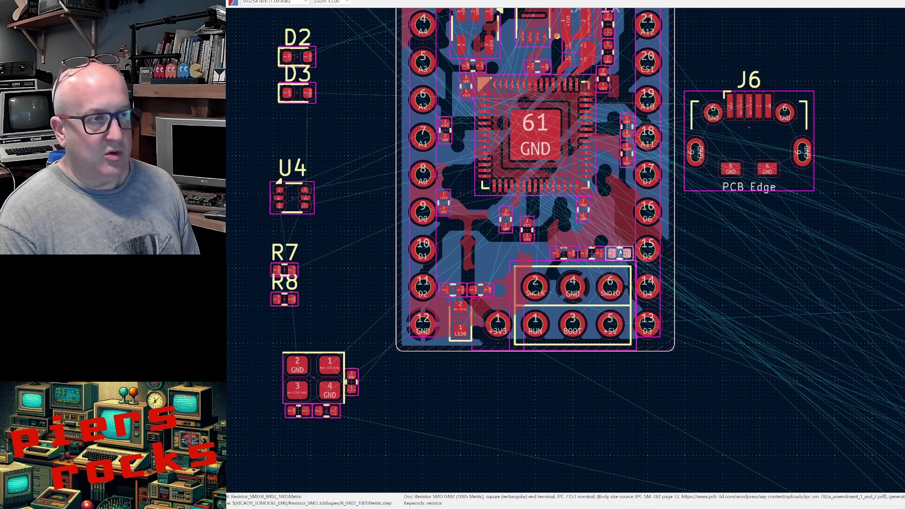
pyautogui.keyDown('shift'); pyautogui.click(593, 253); pyautogui.keyUp('shift')
pyautogui.keyDown('shift'); pyautogui.click(565, 253); pyautogui.keyUp('shift')
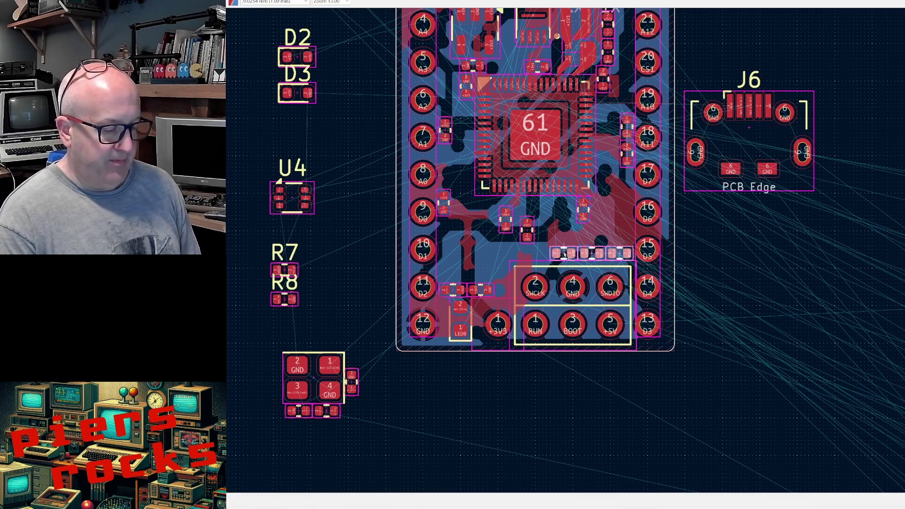
pyautogui.moveTo(564, 253); pyautogui.dragTo(397, 429)
# Delete the 2x3 pin header carrying SWCLK, SWDIO, RUN and BOOT, and the single-pin +3V3 header beside it.
pyautogui.click(573, 306)
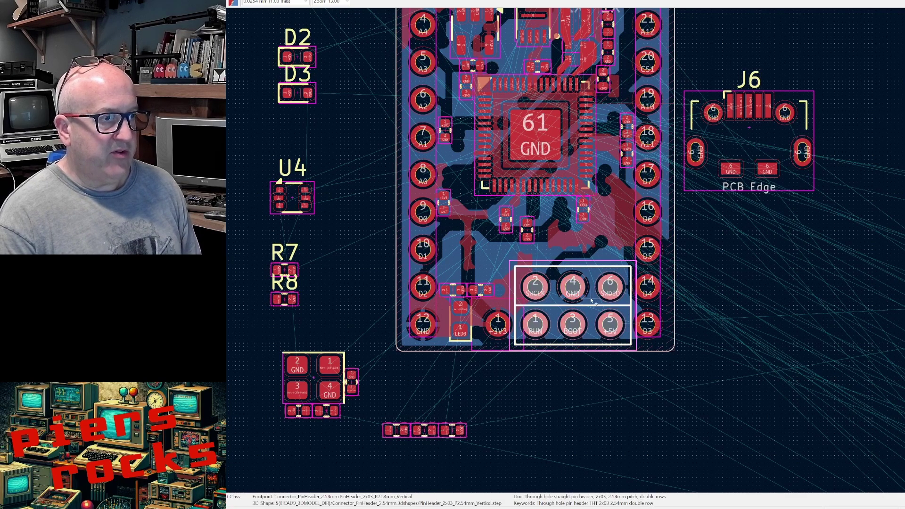
pyautogui.moveTo(573, 307); pyautogui.dragTo(680, 93)
pyautogui.scroll(-3, 641, 265)
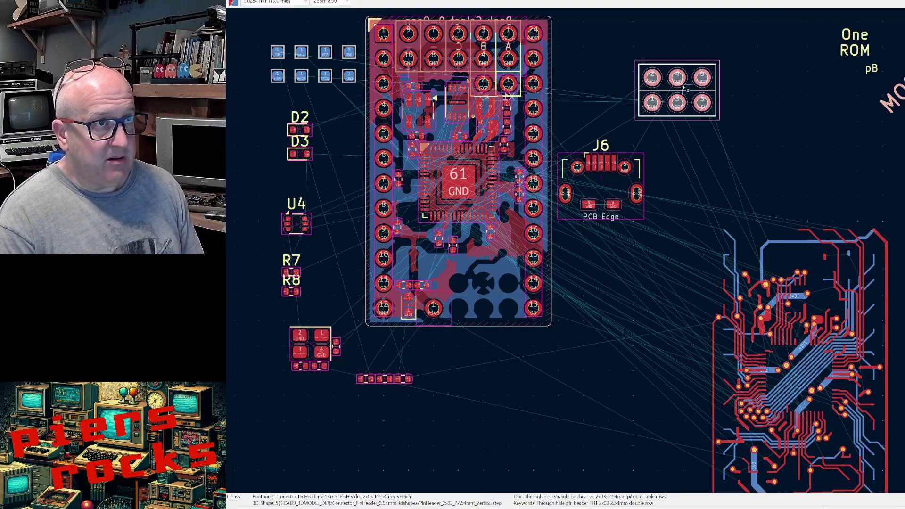
pyautogui.press('Delete')
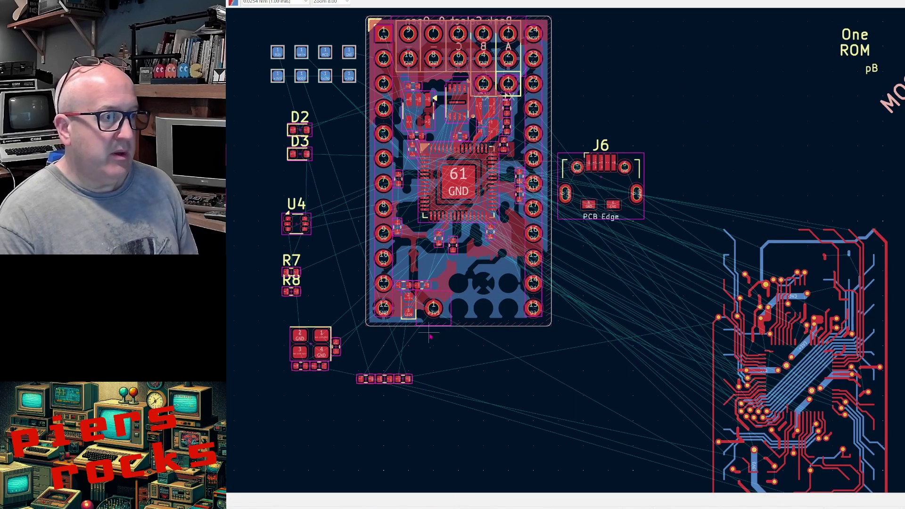
pyautogui.scroll(3, 431, 321)
pyautogui.moveTo(579, 236); pyautogui.dragTo(692, 390)
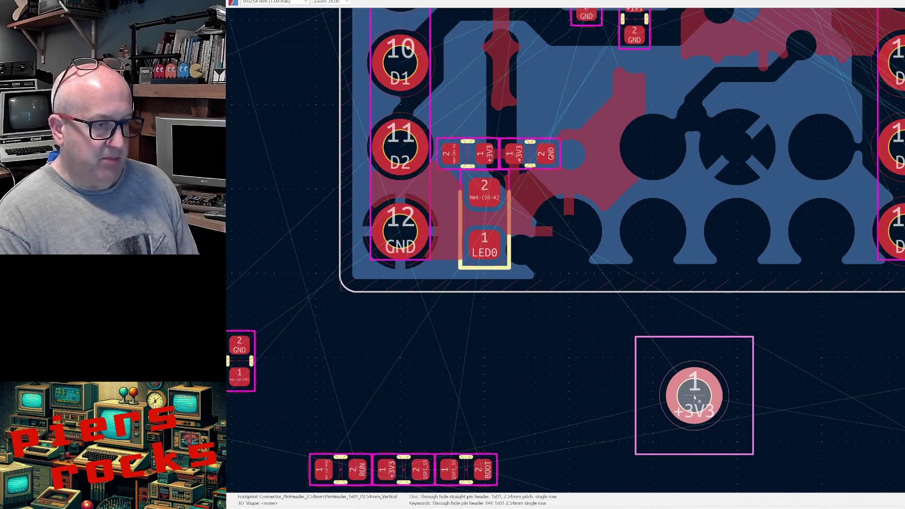
pyautogui.press('Delete')
pyautogui.scroll(-4, 684, 386)
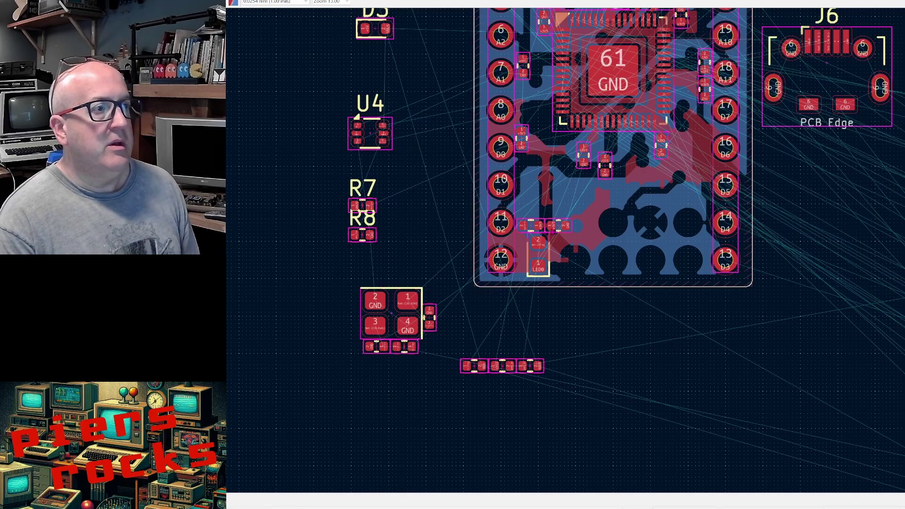
# Examine the flash chip, the +1V1 inductor with its capacitors and copper shapes, and the regulator above the RP2350.
pyautogui.scroll(-2, 566, 254)
pyautogui.scroll(3, 565, 254)
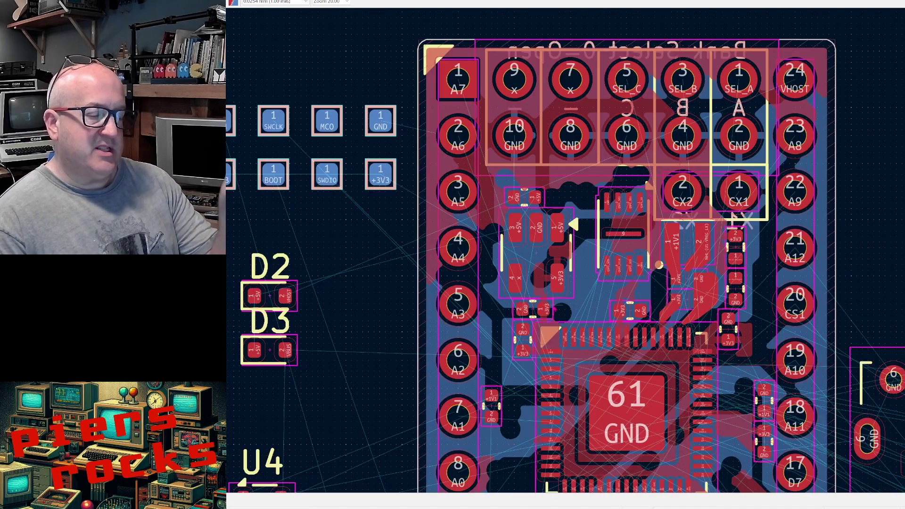
pyautogui.scroll(3, 547, 309)
pyautogui.scroll(-3, 566, 254)
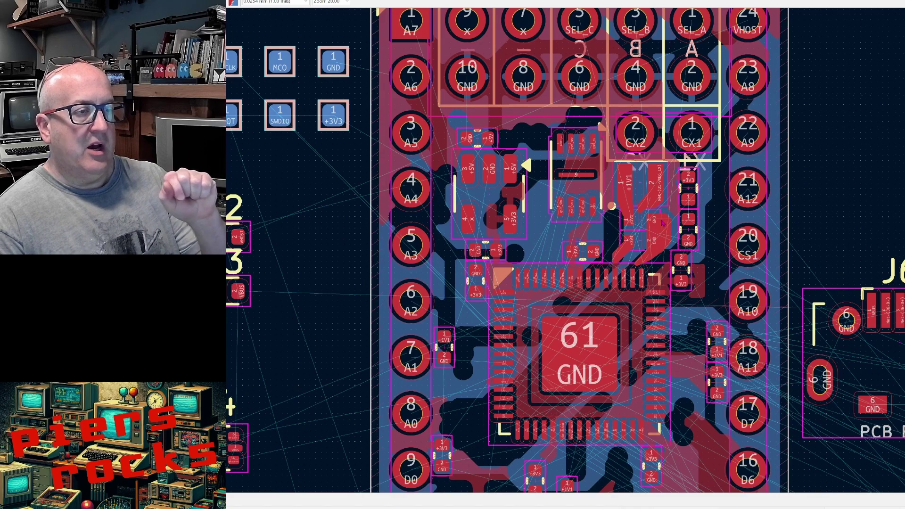
pyautogui.scroll(3, 565, 254)
pyautogui.scroll(-1, 565, 254)
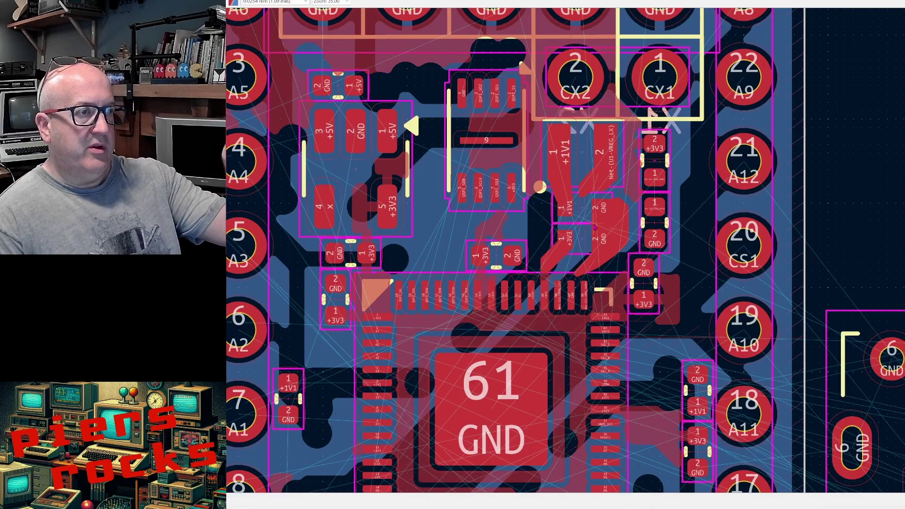
pyautogui.scroll(3, 565, 255)
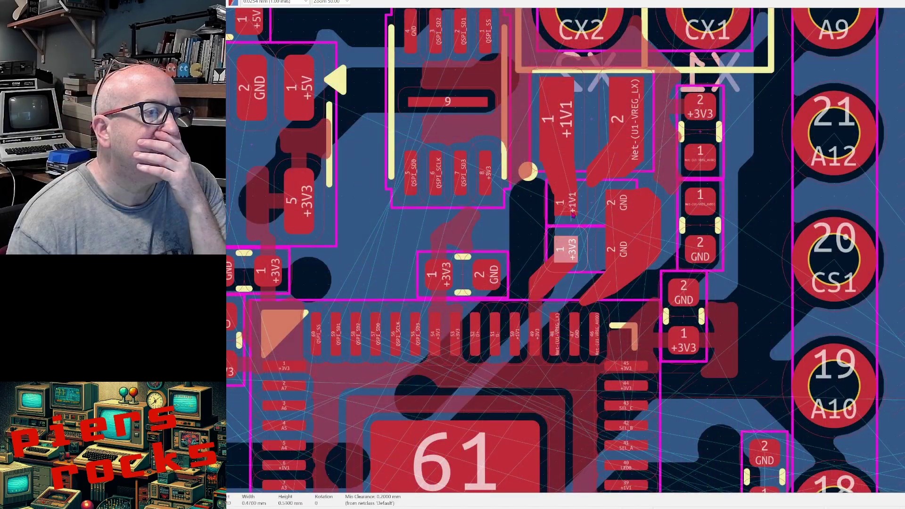
pyautogui.click(582, 172)
pyautogui.click(595, 175)
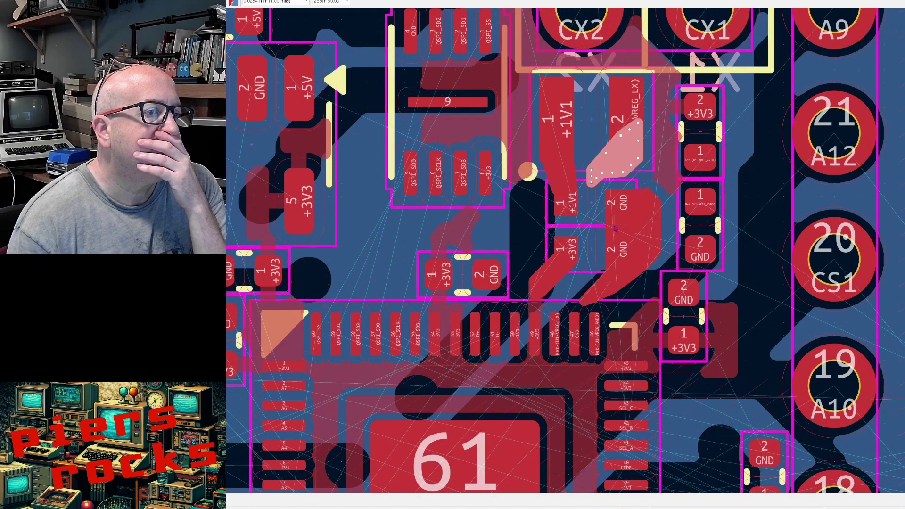
pyautogui.click(613, 238)
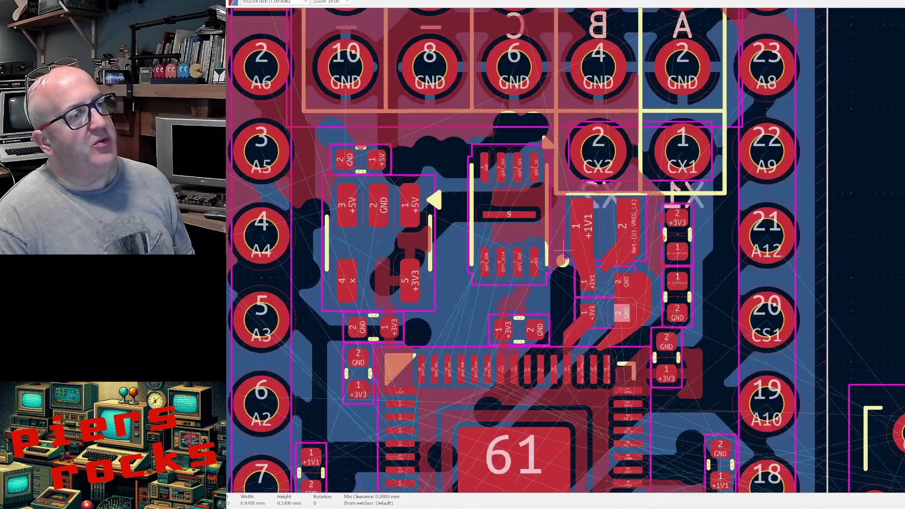
pyautogui.scroll(-1, 613, 238)
pyautogui.click(546, 143)
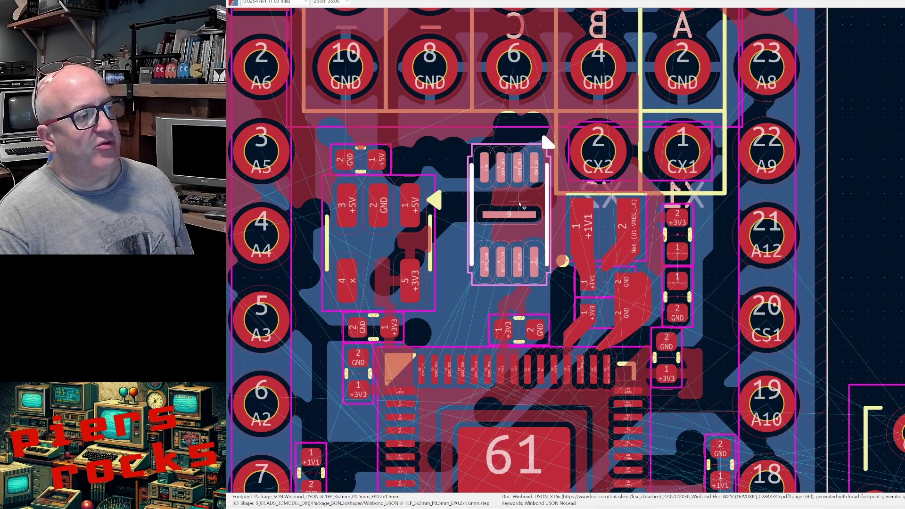
pyautogui.scroll(-5, 546, 142)
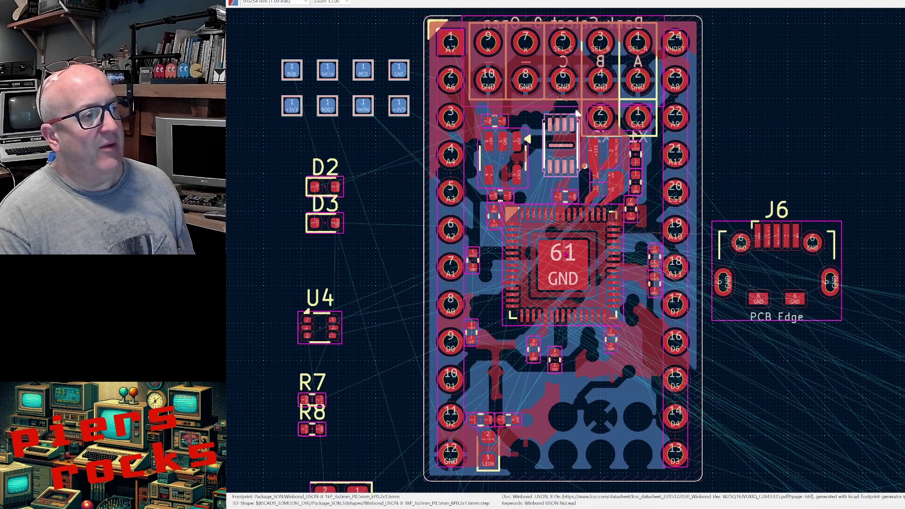
# Move the three capacitors below the RP2350 and the +3V3 capacitor beside pin 9 off the board, below the relocated resistors.
pyautogui.scroll(6, 563, 264)
pyautogui.scroll(-2, 565, 253)
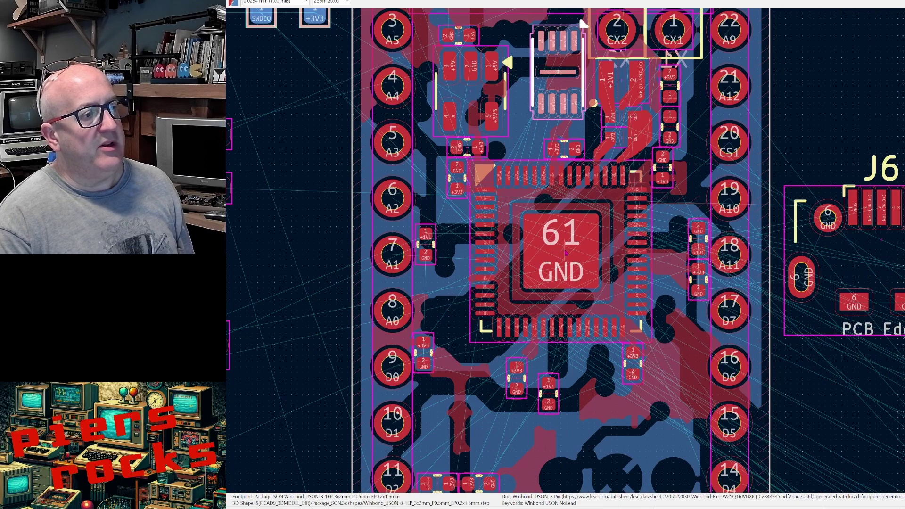
pyautogui.click(548, 395)
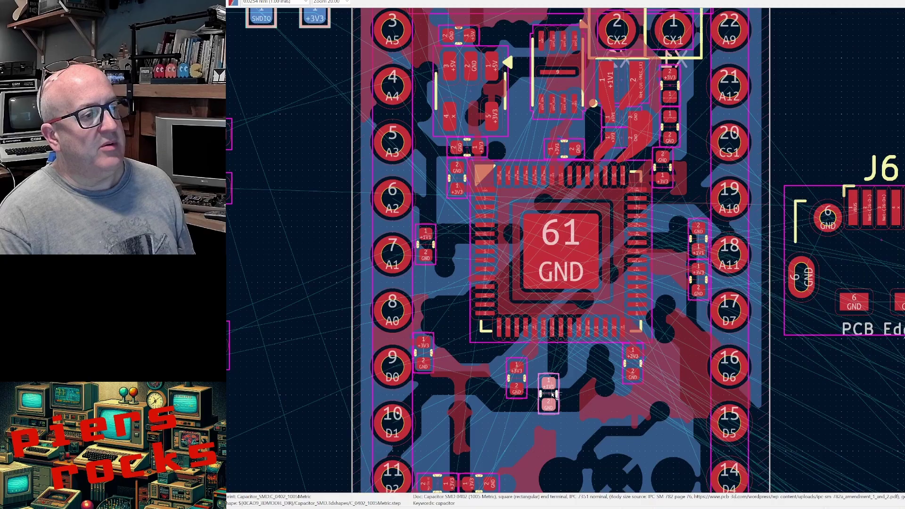
pyautogui.keyDown('shift'); pyautogui.click(517, 377); pyautogui.keyUp('shift')
pyautogui.keyDown('shift'); pyautogui.click(634, 363); pyautogui.keyUp('shift')
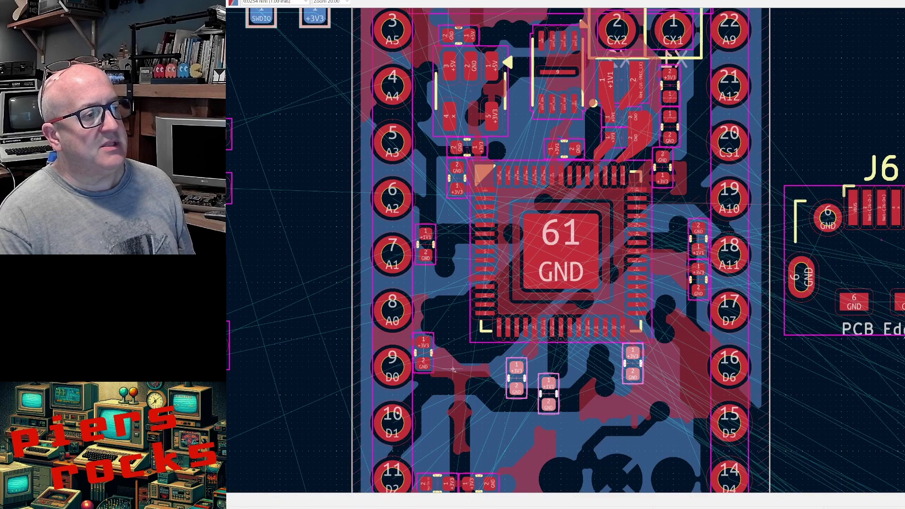
pyautogui.keyDown('shift'); pyautogui.click(424, 353); pyautogui.keyUp('shift')
pyautogui.scroll(-3, 448, 340)
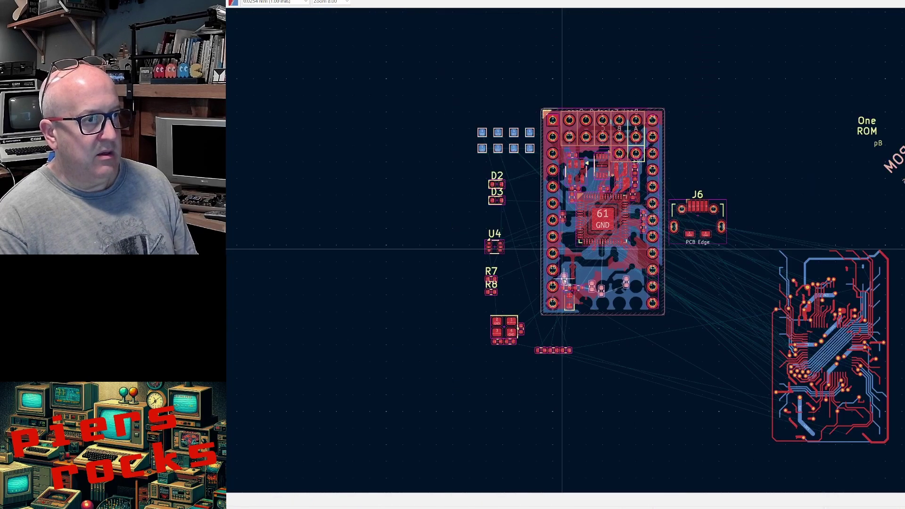
pyautogui.press('p')
pyautogui.click(535, 380)
# Move the vertical +3V3 capacitor beside the RP2350's pin 1 corner off the board to the group of relocated capacitors.
pyautogui.scroll(5, 608, 201)
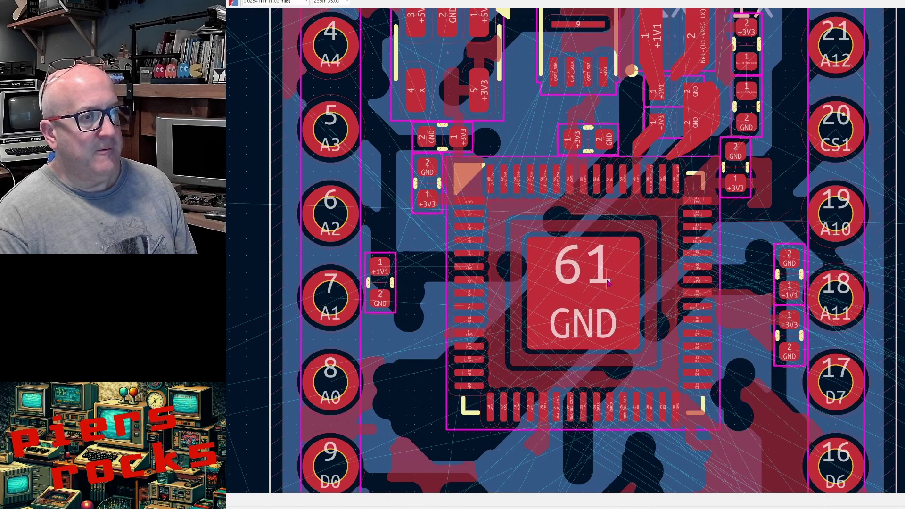
pyautogui.click(589, 136)
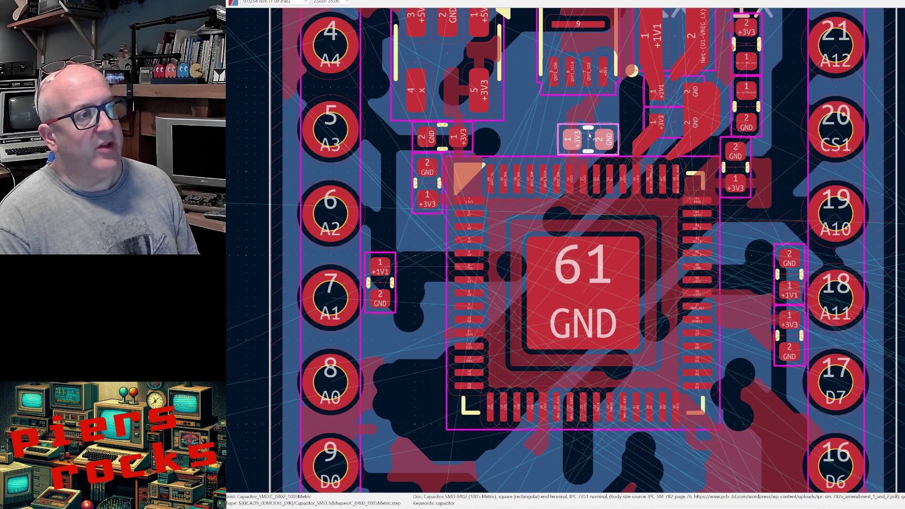
pyautogui.click(433, 185)
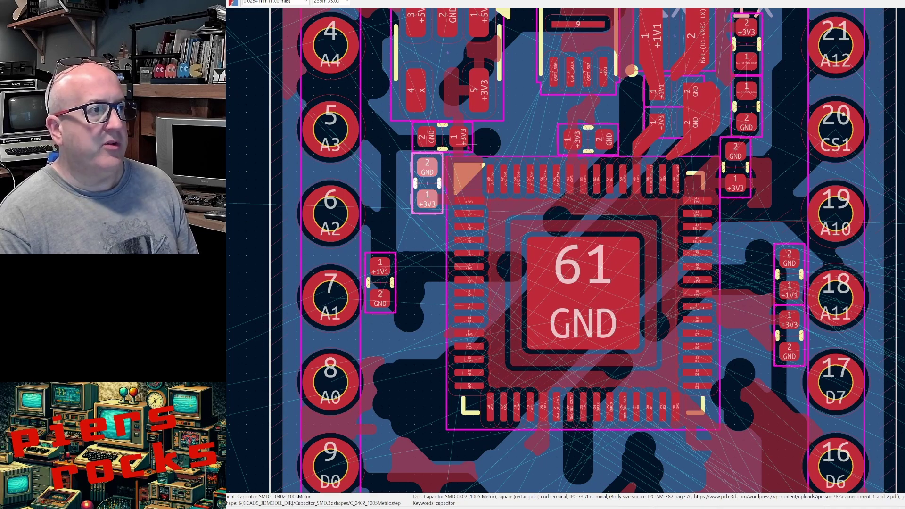
pyautogui.click(445, 137)
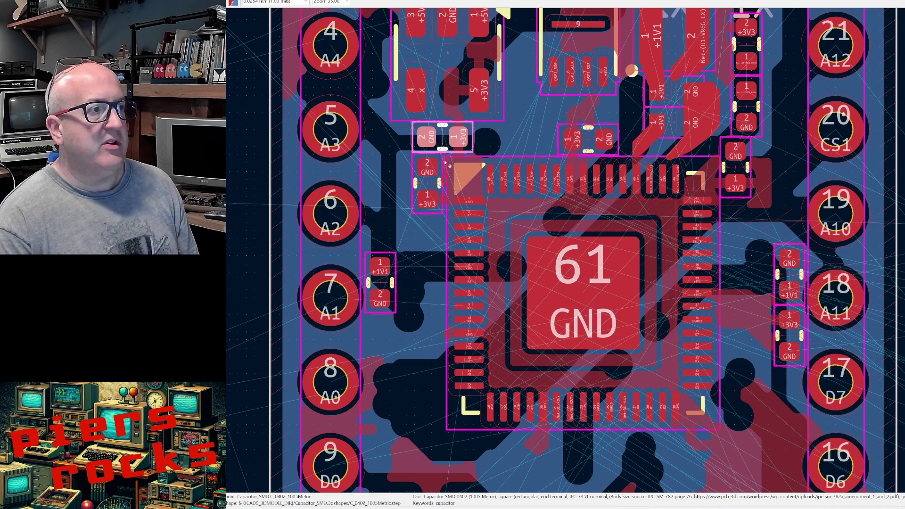
pyautogui.moveTo(429, 181); pyautogui.dragTo(523, 375)
pyautogui.scroll(-5, 412, 309)
pyautogui.scroll(-4, 569, 298)
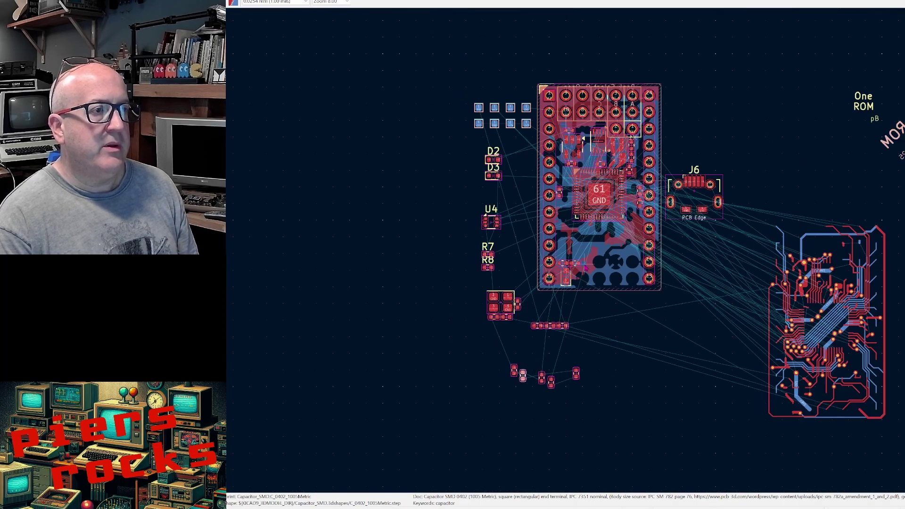
# Move the vertical +3V3 capacitor at the RP2350's upper-right corner off the board to the group of relocated capacitors.
pyautogui.scroll(4, 569, 255)
pyautogui.scroll(3, 565, 253)
pyautogui.click(727, 186)
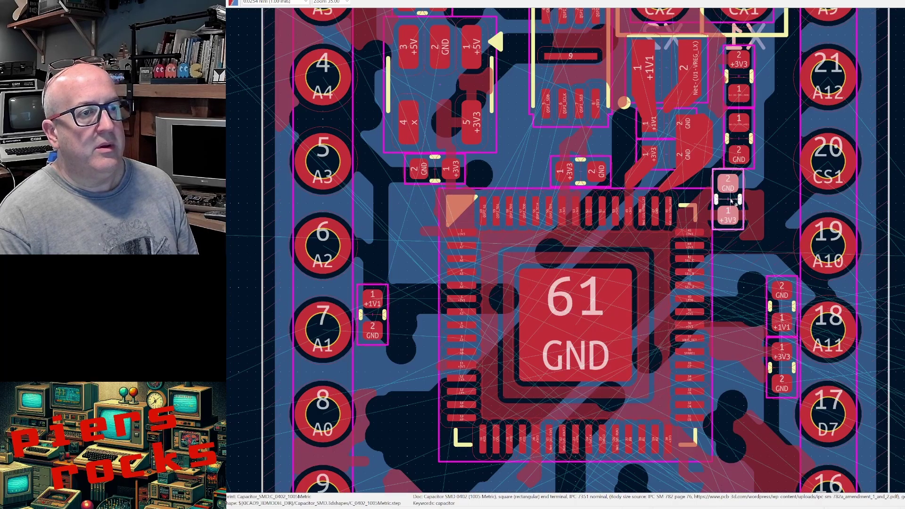
pyautogui.scroll(-3, 728, 187)
pyautogui.moveTo(727, 187); pyautogui.dragTo(589, 362)
pyautogui.scroll(-2, 507, 429)
# Move the stacked +1V1 and +3V3 capacitors beside header pin 18 off the board to the relocated capacitor group.
pyautogui.scroll(5, 655, 73)
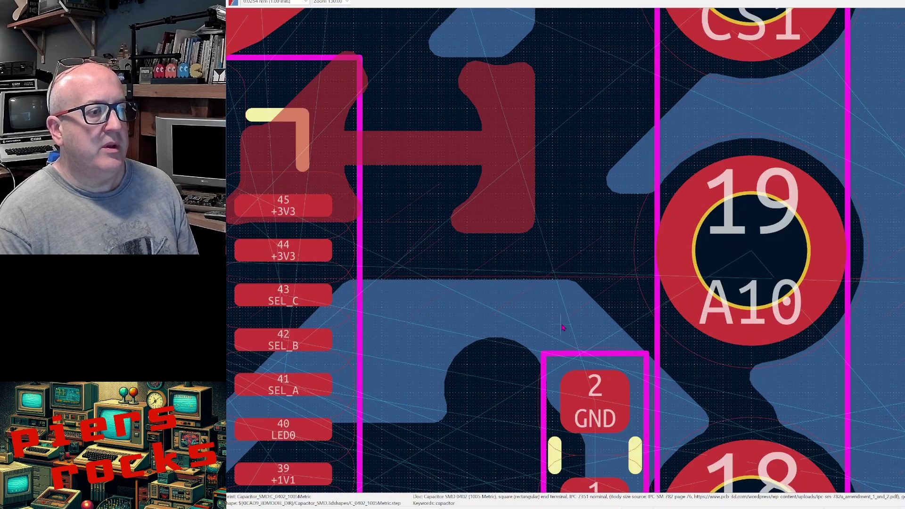
pyautogui.moveTo(543, 257); pyautogui.dragTo(597, 410)
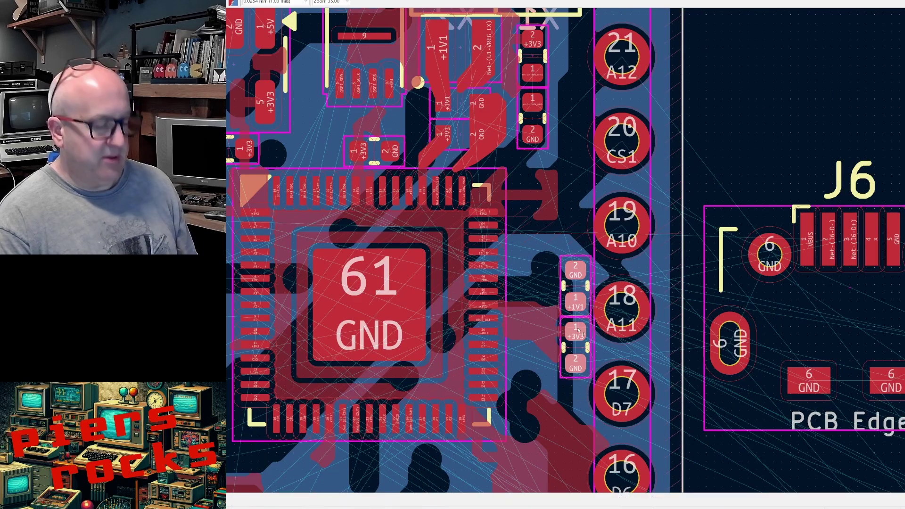
pyautogui.moveTo(583, 339); pyautogui.dragTo(576, 369)
pyautogui.scroll(-7, 576, 370)
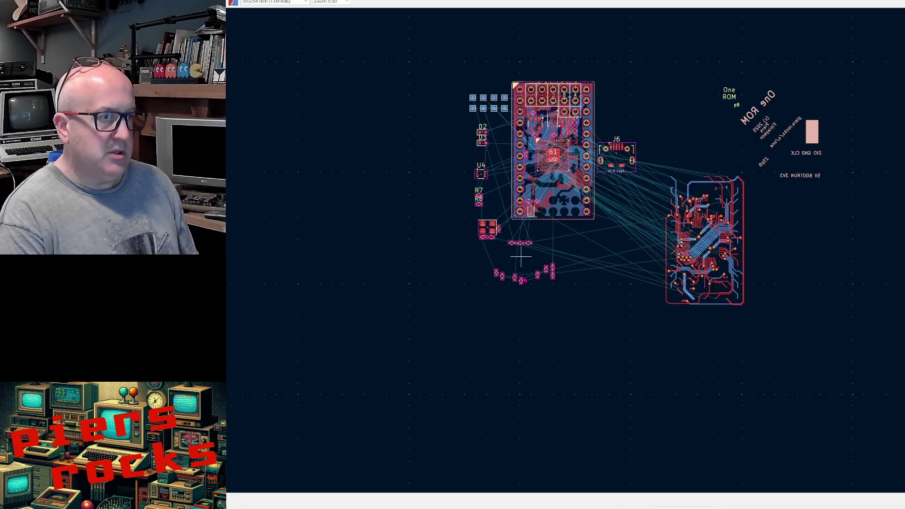
# Add text labels below the relocated parts: Bypass Caps for the capacitors, Boot/RUN for the resistor row and XTAL for the crystal.
pyautogui.write('Bypass Caps')
pyautogui.click(508, 291)
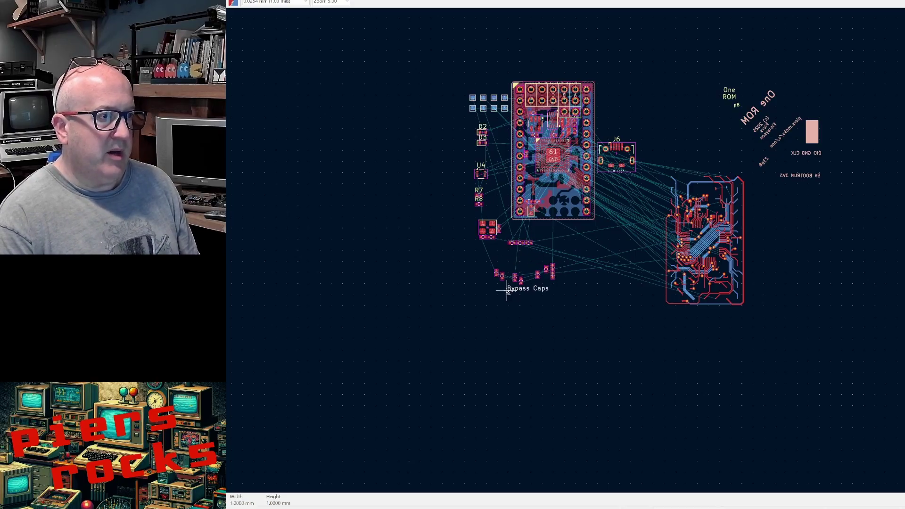
pyautogui.hotkey('ctrl', 'd')
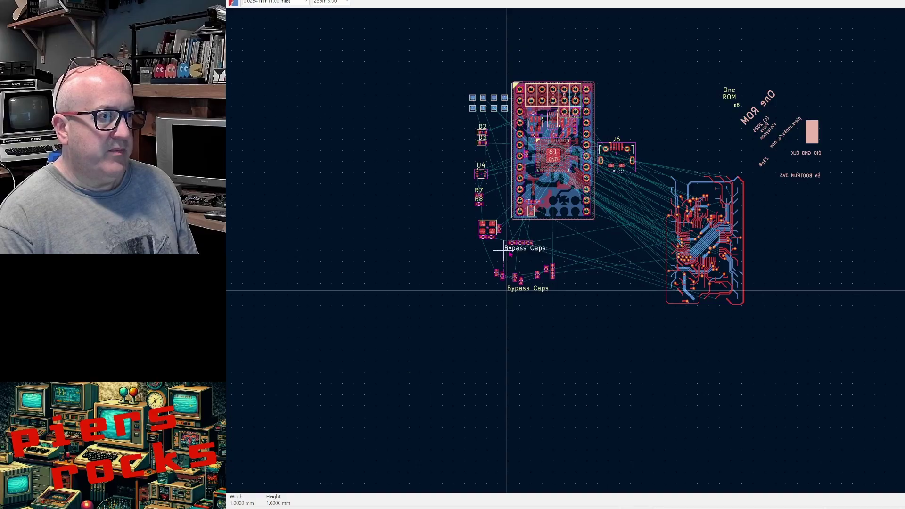
pyautogui.click(503, 250)
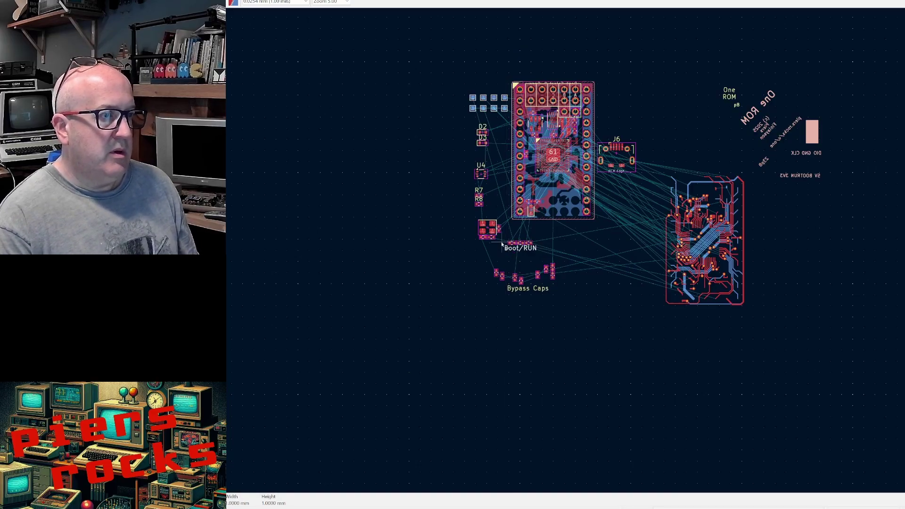
pyautogui.hotkey('ctrl', 'd')
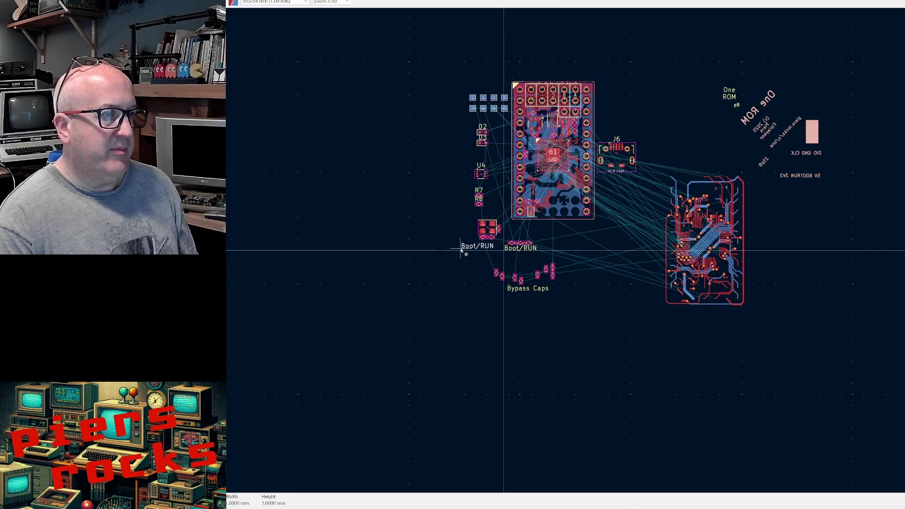
pyautogui.click(467, 249)
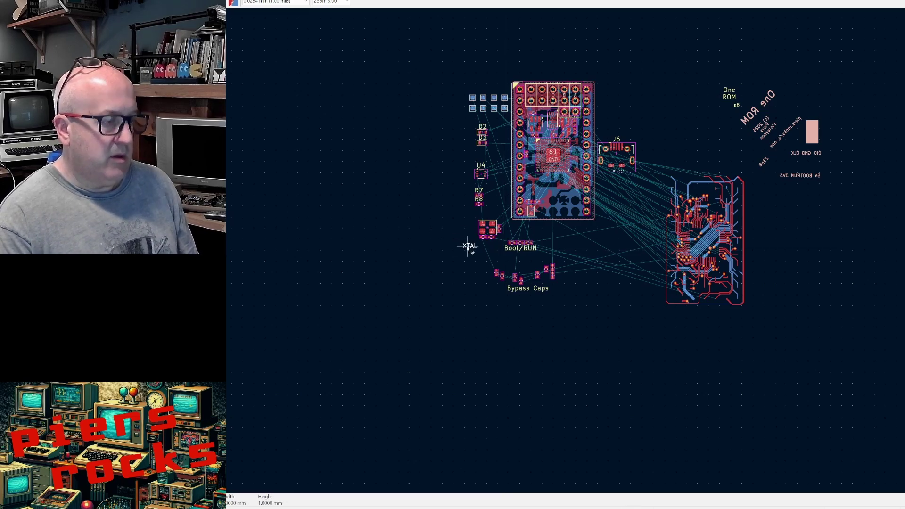
# Move the crystal, its three surrounding parts and the XTAL label down and away from the board, level with the bypass capacitors.
pyautogui.press('F1')
pyautogui.press('F1')
pyautogui.press('F1')
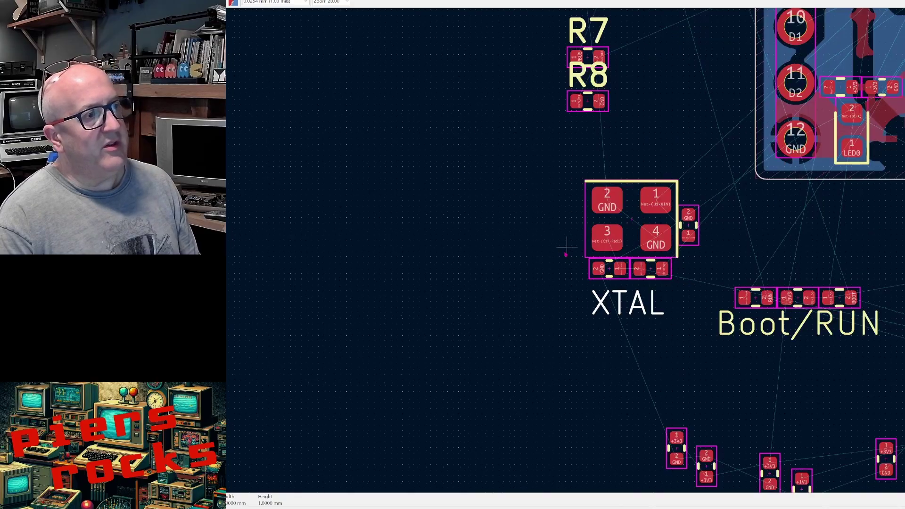
pyautogui.scroll(1, 566, 252)
pyautogui.moveTo(560, 134); pyautogui.dragTo(776, 374)
pyautogui.press('m')
pyautogui.scroll(-2, 637, 330)
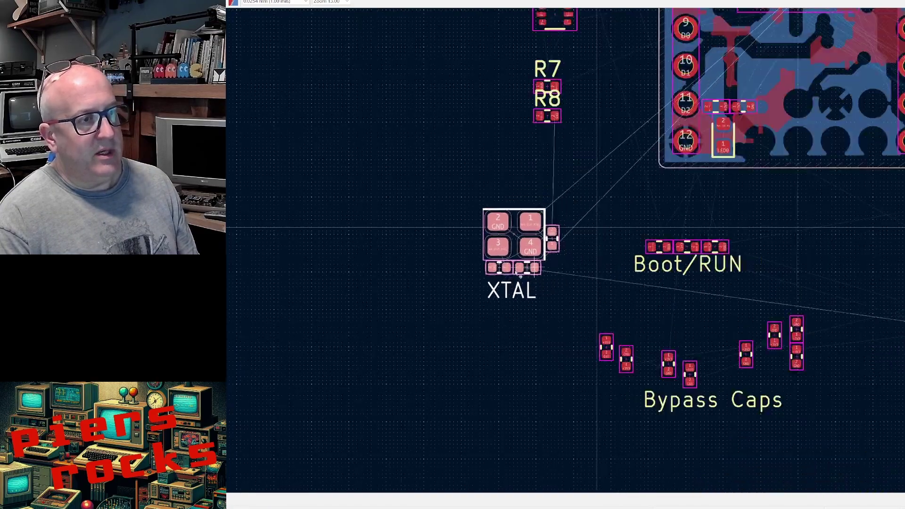
pyautogui.click(453, 389)
pyautogui.scroll(-3, 598, 239)
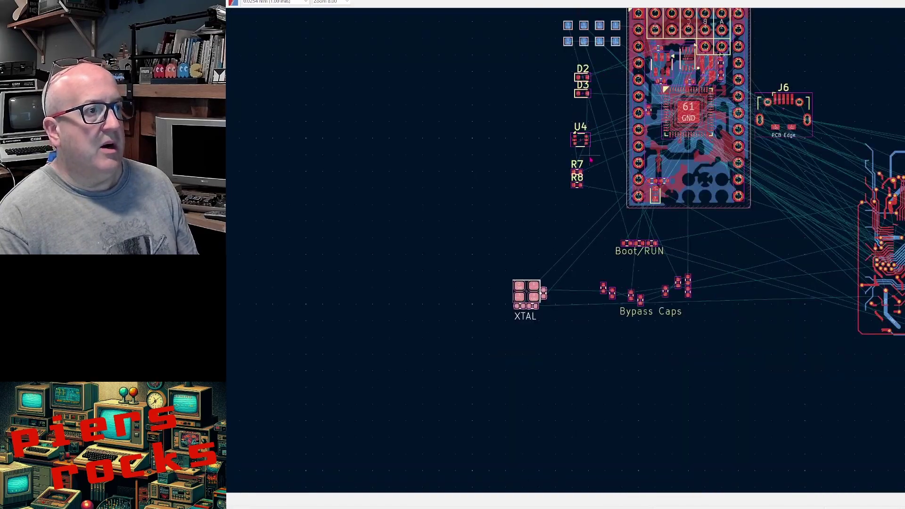
# Label R7 and R8 as VBUS_DET using a copy of the XTAL text, and move them together below the crystal group.
pyautogui.scroll(2, 591, 160)
pyautogui.moveTo(531, 224); pyautogui.dragTo(590, 302)
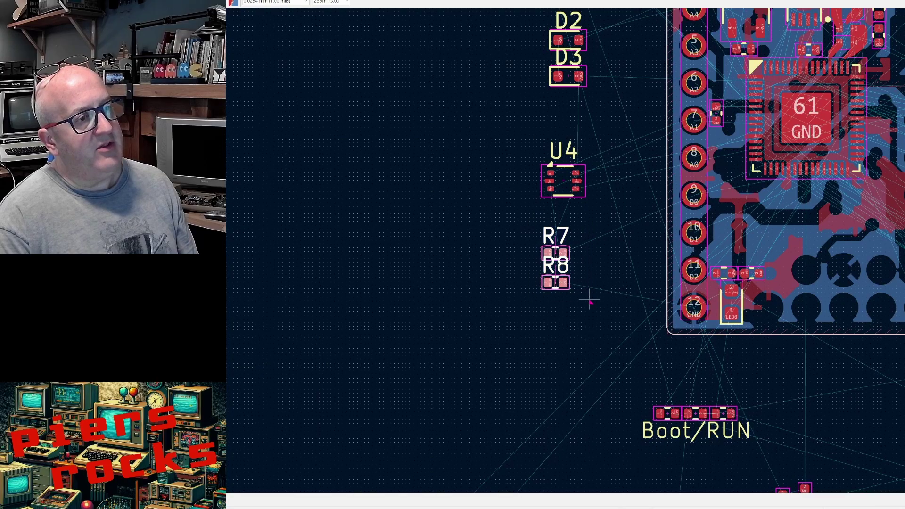
pyautogui.scroll(-2, 556, 307)
pyautogui.click(504, 400)
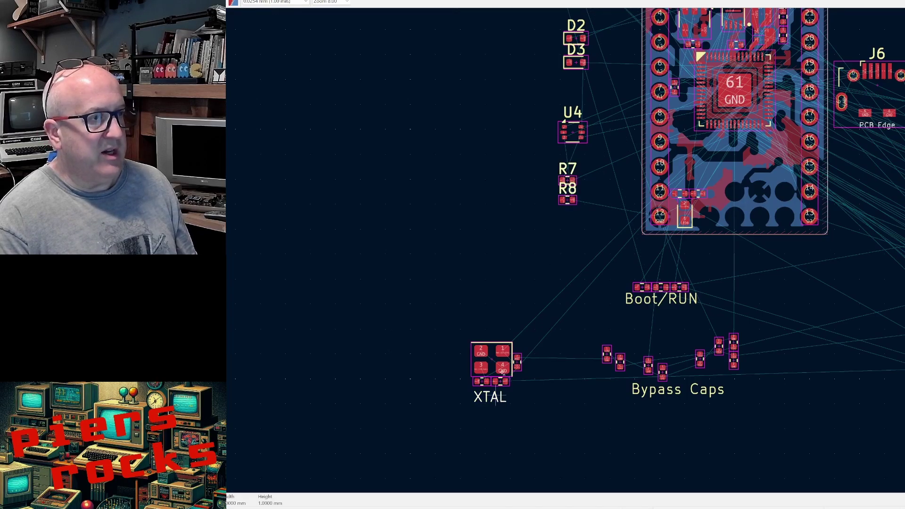
pyautogui.hotkey('ctrl', 'd')
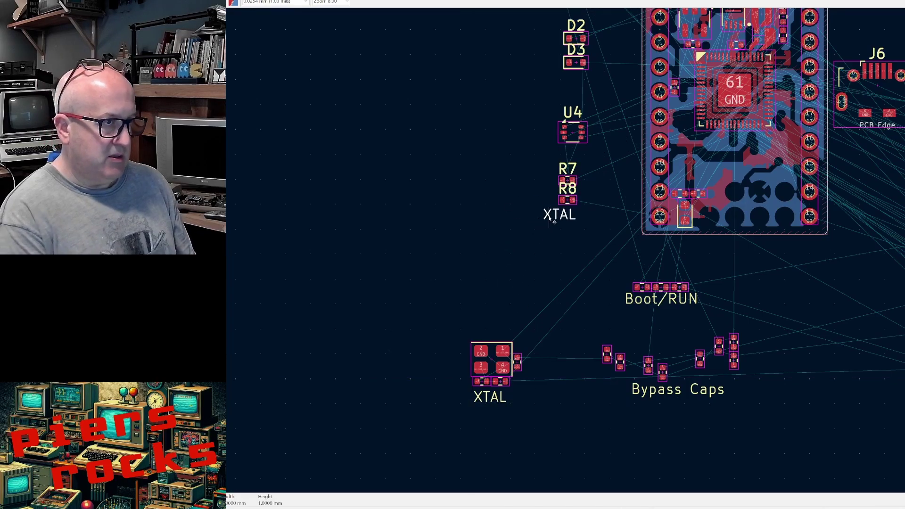
pyautogui.click(549, 217)
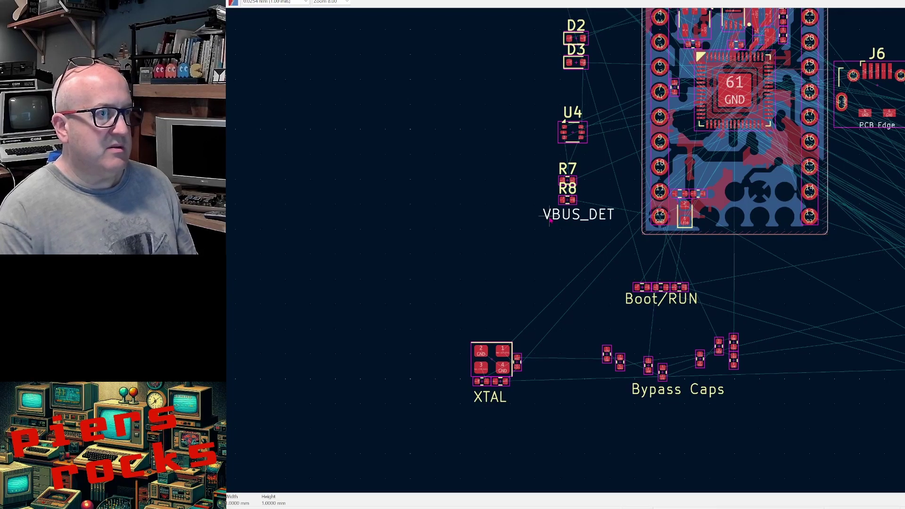
pyautogui.moveTo(515, 151); pyautogui.dragTo(557, 464)
pyautogui.scroll(-3, 558, 464)
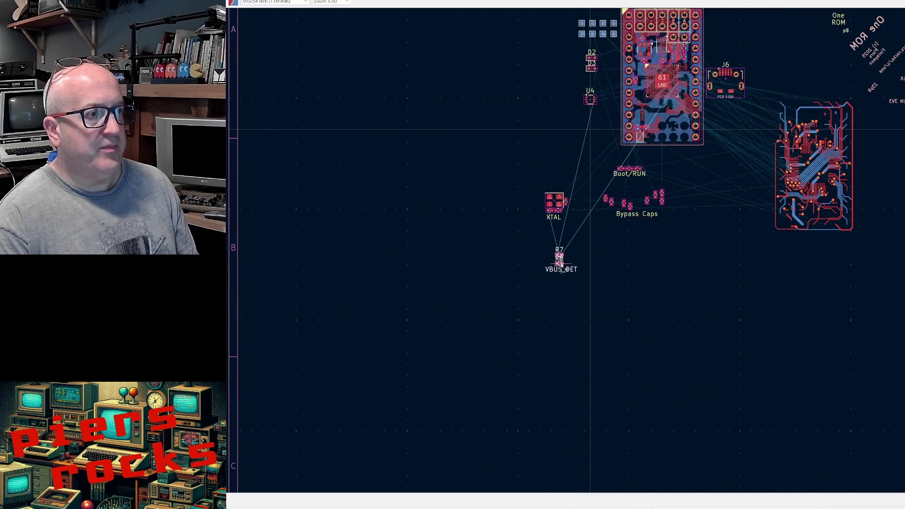
# Move U4 across the board to the right-hand side of the USB connector J6.
pyautogui.scroll(8, 590, 91)
pyautogui.press('m')
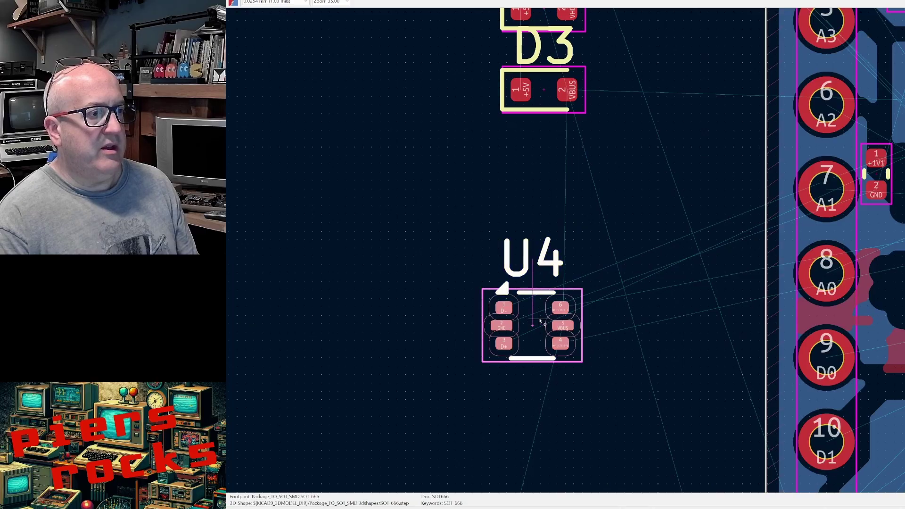
pyautogui.scroll(-5, 613, 246)
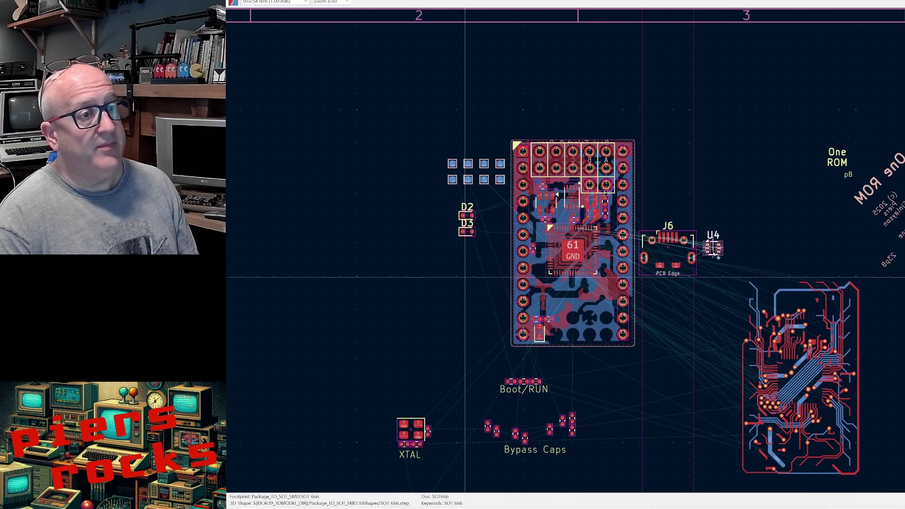
pyautogui.click(712, 248)
# Move diodes D2 and D3 together across the board to the right of U4.
pyautogui.scroll(5, 475, 225)
pyautogui.moveTo(464, 156); pyautogui.dragTo(585, 368)
pyautogui.scroll(-5, 585, 368)
pyautogui.press('m')
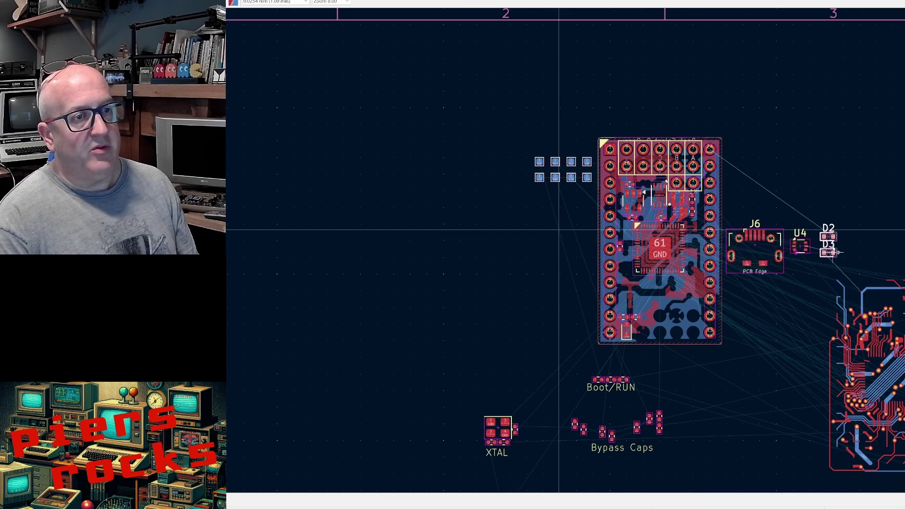
pyautogui.click(820, 243)
pyautogui.scroll(2, 820, 243)
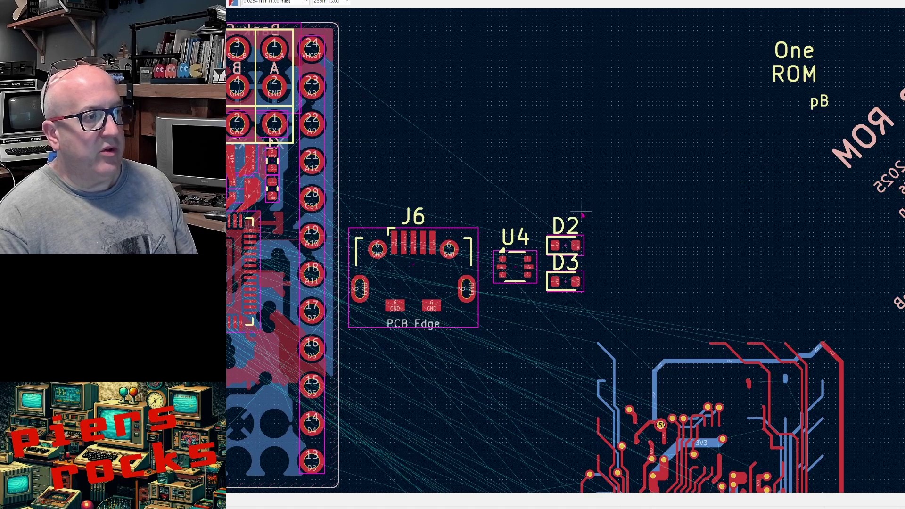
# Move D2 beside header pin 24 outside the board edge, and D3 directly below U4.
pyautogui.click(564, 246)
pyautogui.press('m')
pyautogui.click(366, 58)
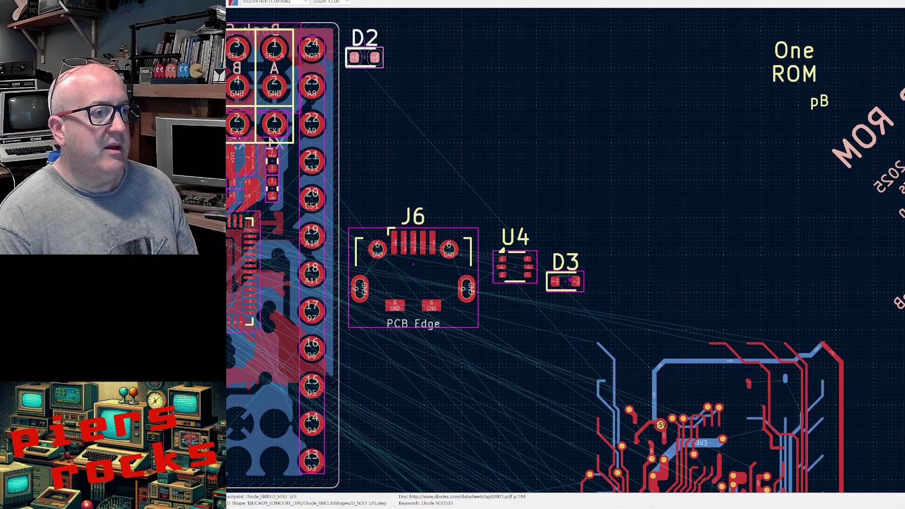
pyautogui.moveTo(567, 262); pyautogui.dragTo(516, 305)
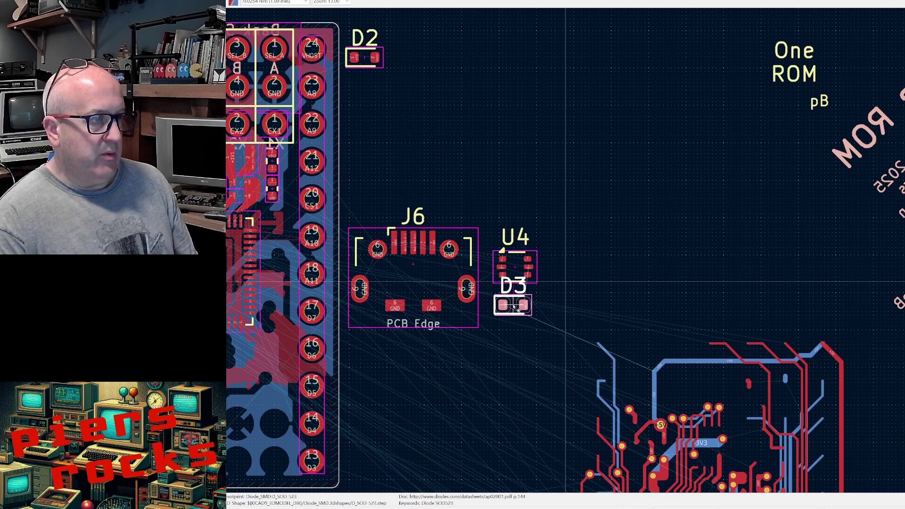
# Move the +1V1 capacitor beside header pin 7 off the board, above the other bypass capacitors.
pyautogui.scroll(-5, 516, 305)
pyautogui.scroll(4, 521, 276)
pyautogui.scroll(-3, 565, 255)
pyautogui.scroll(6, 533, 250)
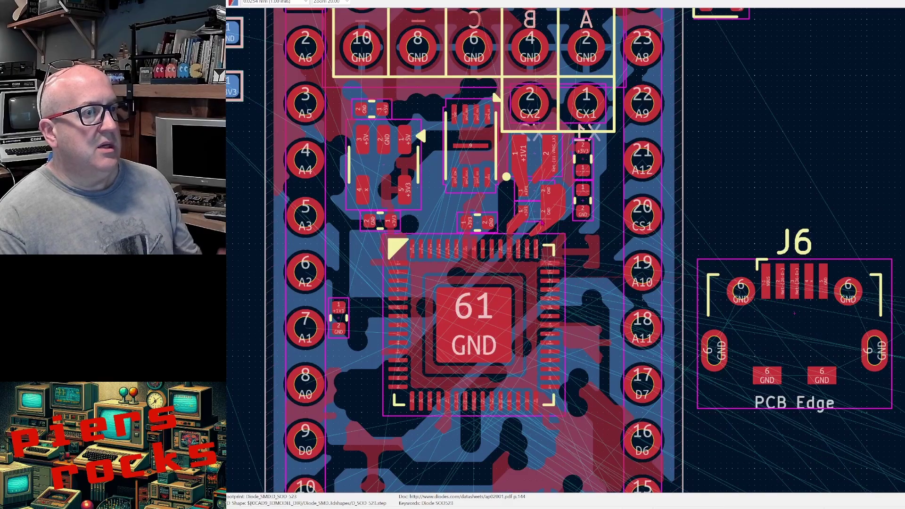
pyautogui.scroll(4, 528, 253)
pyautogui.scroll(-2, 471, 288)
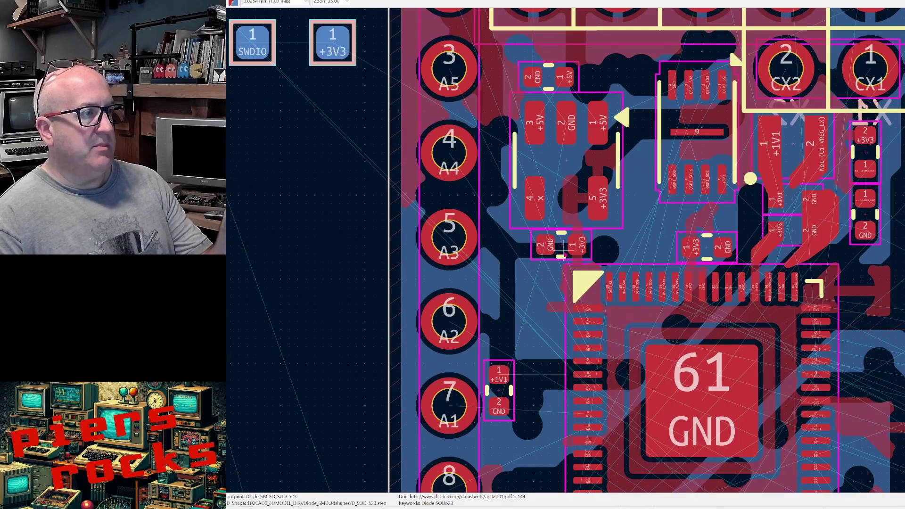
pyautogui.click(499, 382)
pyautogui.press('m')
pyautogui.scroll(-5, 498, 389)
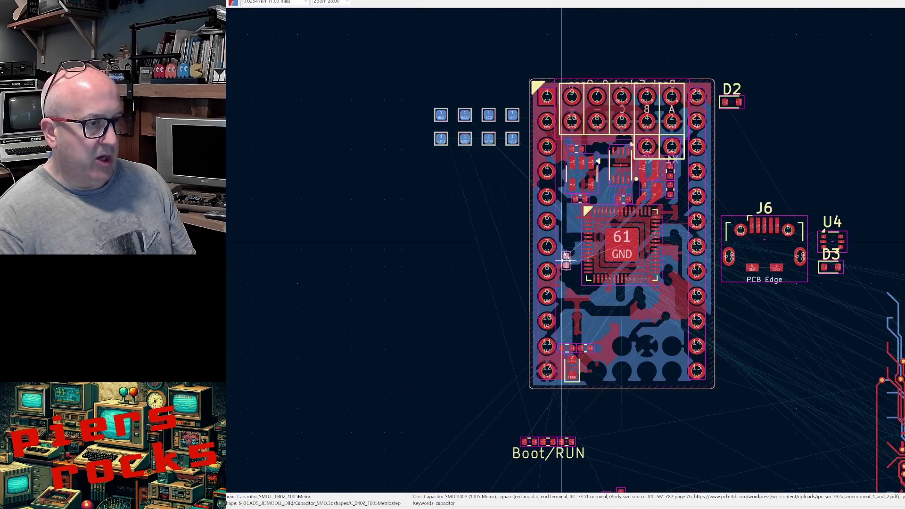
pyautogui.scroll(5, 561, 398)
pyautogui.scroll(-2, 564, 238)
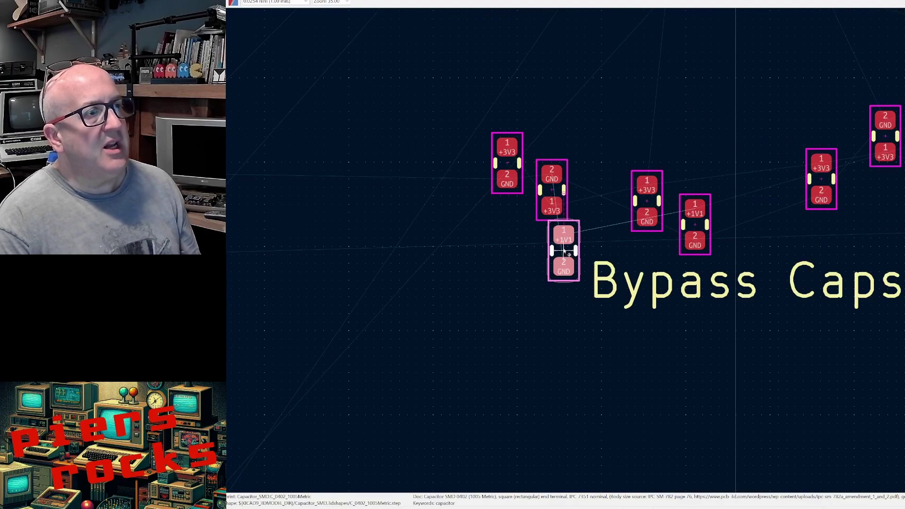
pyautogui.click(608, 125)
# Gather the other two +1V1 capacitors in a row beside the one just relocated.
pyautogui.click(695, 224)
pyautogui.press('m')
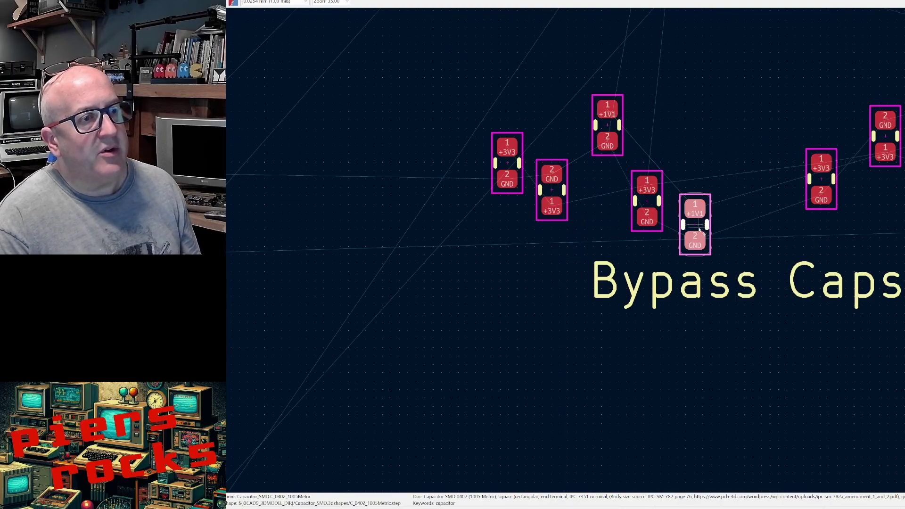
pyautogui.click(641, 126)
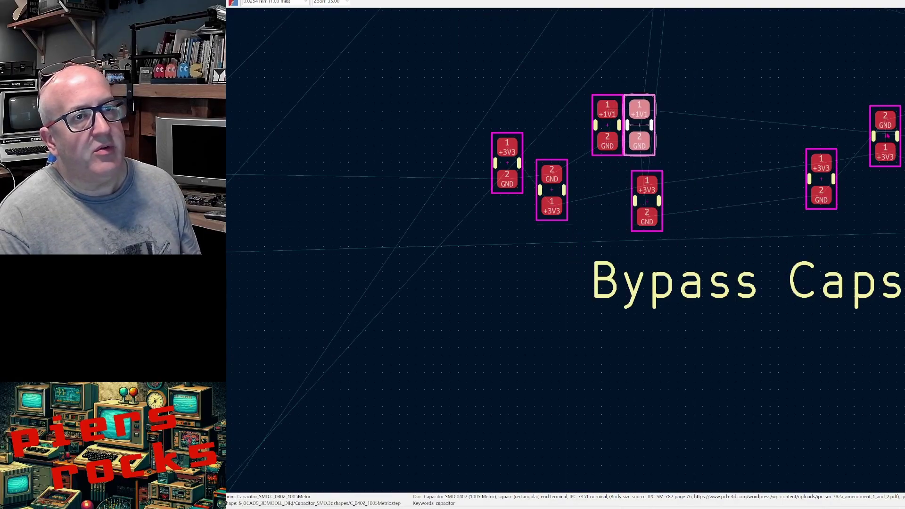
pyautogui.hotkey('ctrl', 'd')
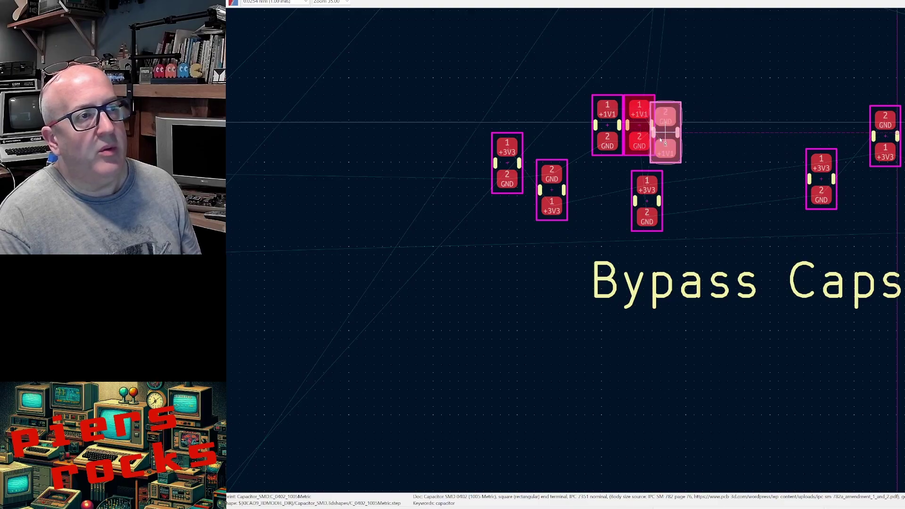
pyautogui.press('r')
pyautogui.press('r')
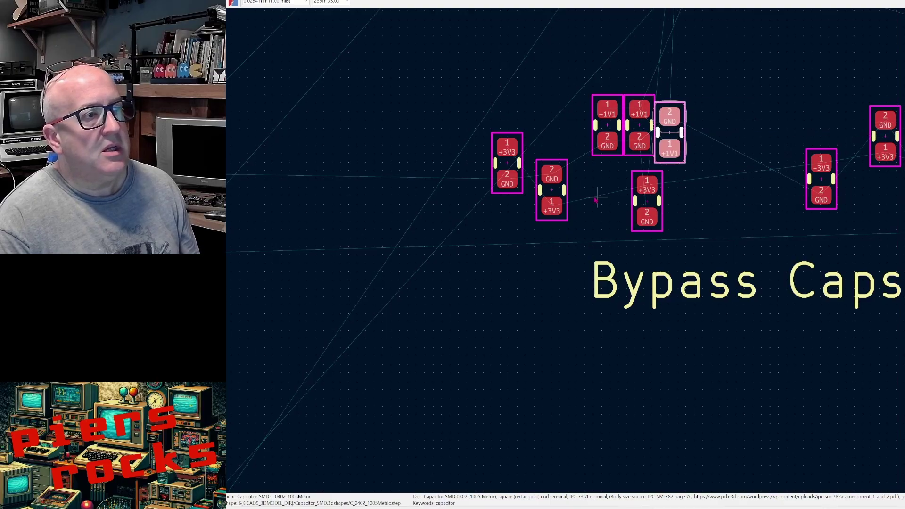
# Line up the scattered +3V3 capacitors in one row below the +1V1 capacitors, above the Bypass Caps label.
pyautogui.moveTo(555, 192); pyautogui.dragTo(617, 203)
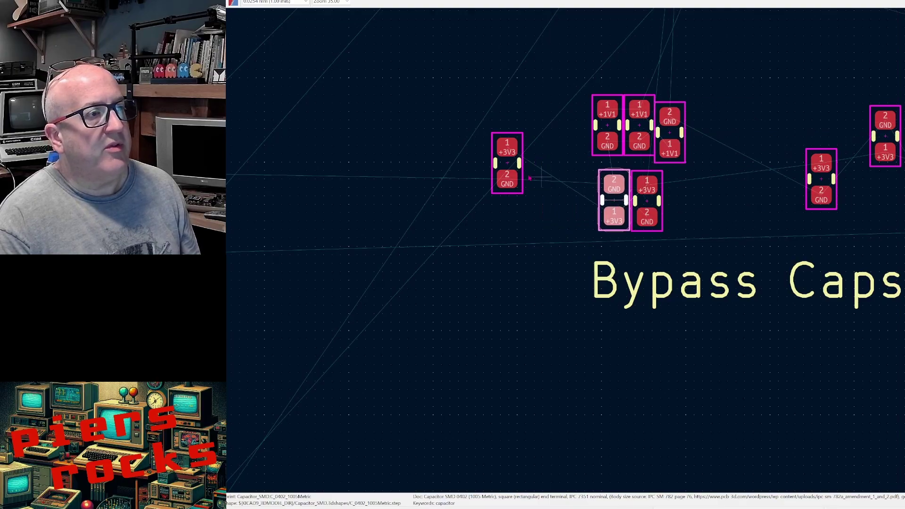
pyautogui.moveTo(511, 163); pyautogui.dragTo(583, 199)
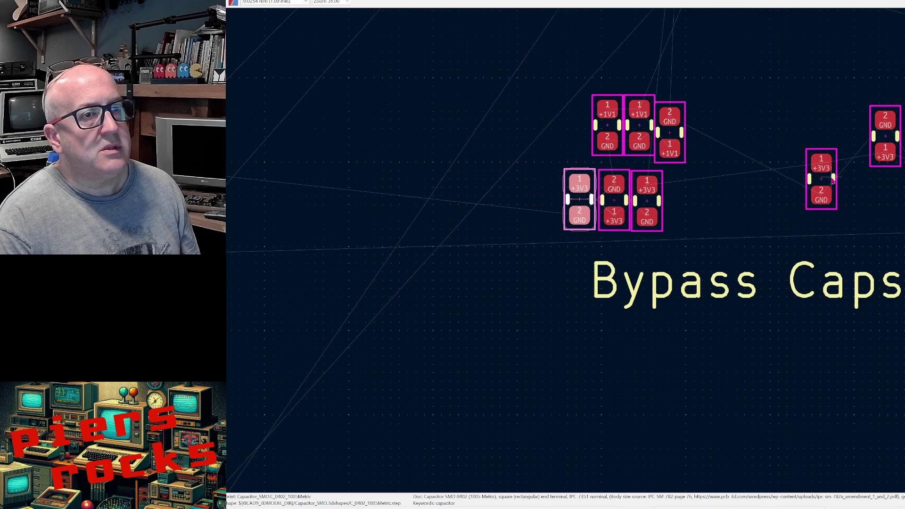
pyautogui.moveTo(825, 186); pyautogui.dragTo(686, 207)
pyautogui.moveTo(801, 203); pyautogui.dragTo(708, 212)
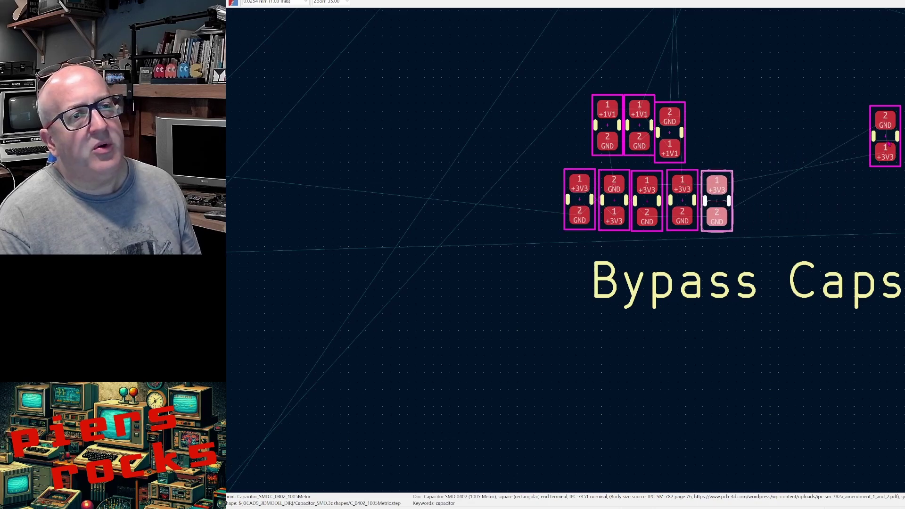
pyautogui.moveTo(878, 144); pyautogui.dragTo(745, 208)
pyautogui.scroll(-6, 566, 255)
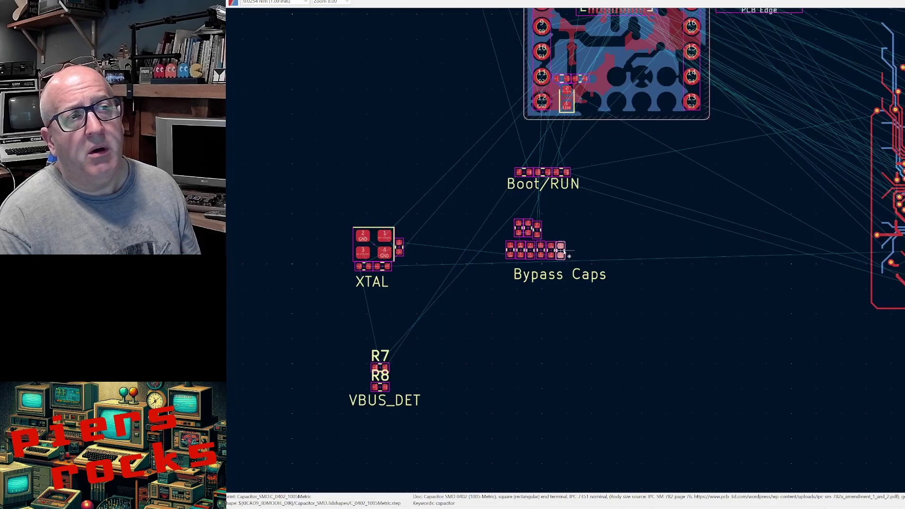
# Examine the AVDD parts, +1V1 and +3V3 capacitors and regulator area between the CX header and the RP2350's pin row.
pyautogui.scroll(7, 603, 57)
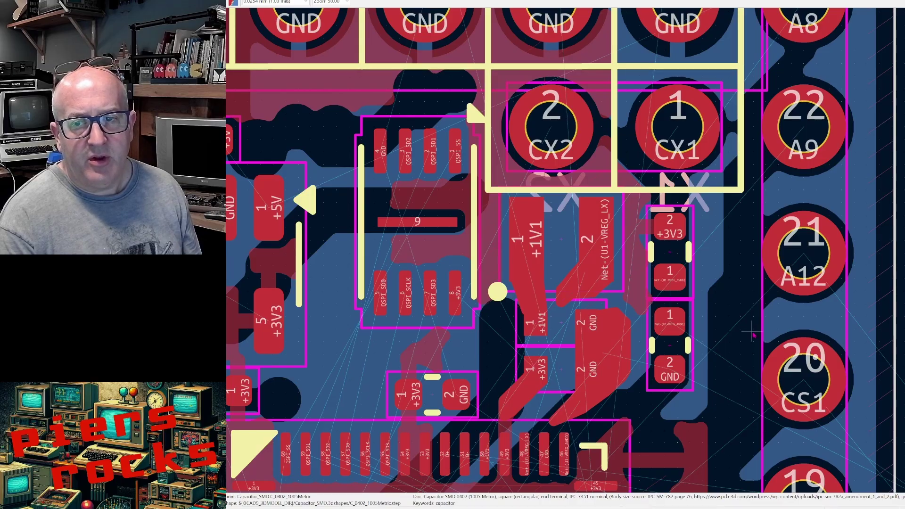
pyautogui.click(674, 345)
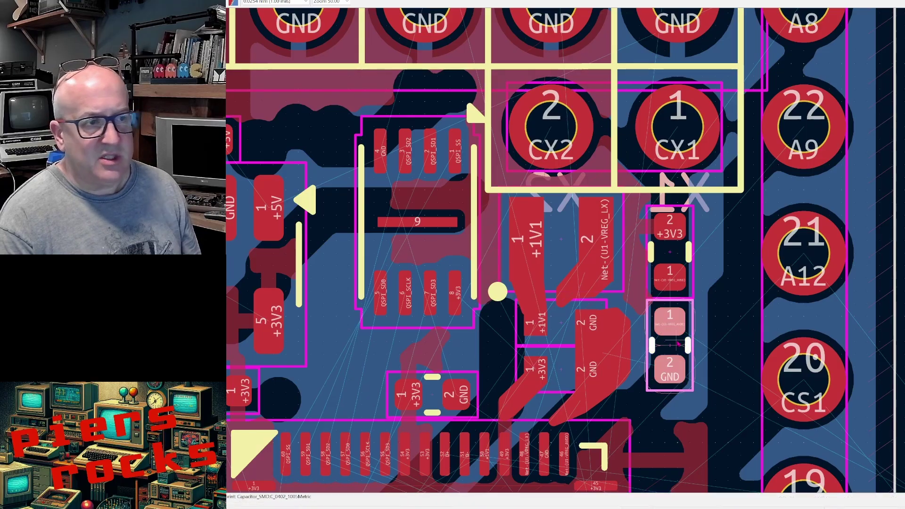
pyautogui.click(678, 257)
pyautogui.click(433, 391)
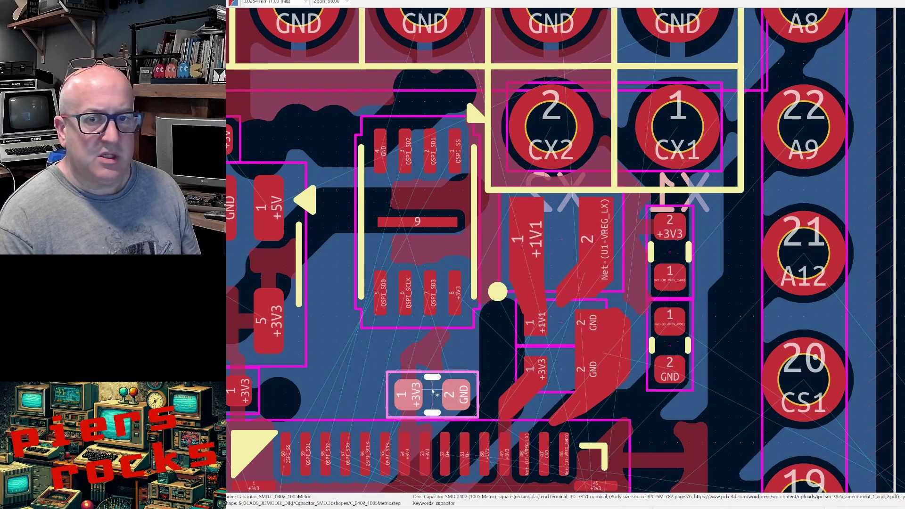
pyautogui.scroll(-3, 433, 391)
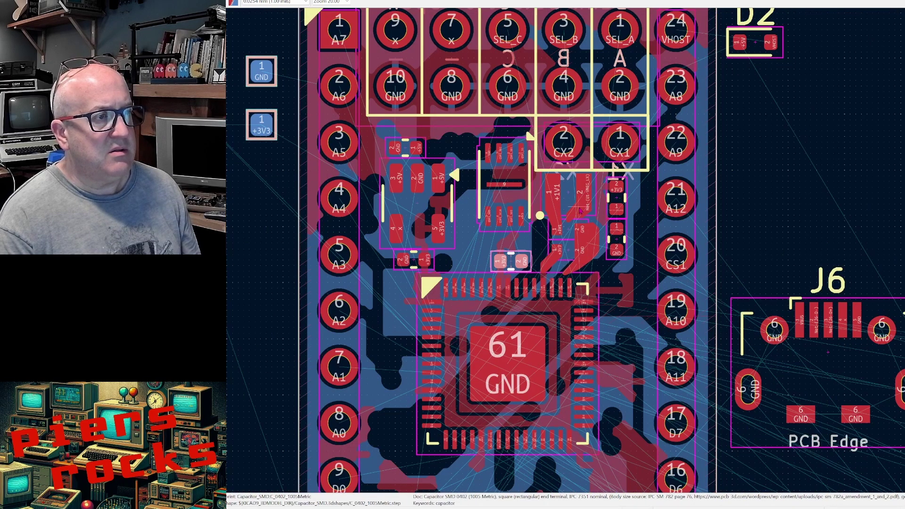
pyautogui.click(575, 231)
pyautogui.click(568, 252)
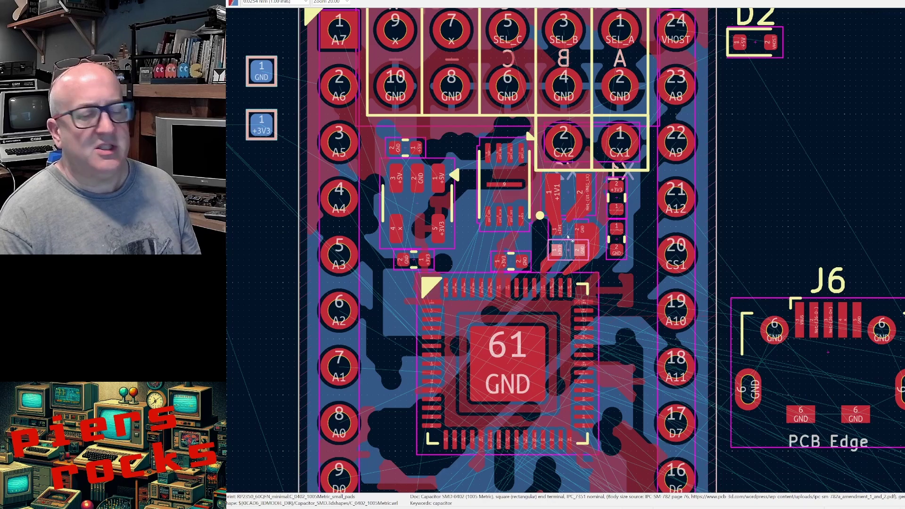
pyautogui.click(569, 235)
pyautogui.scroll(3, 569, 250)
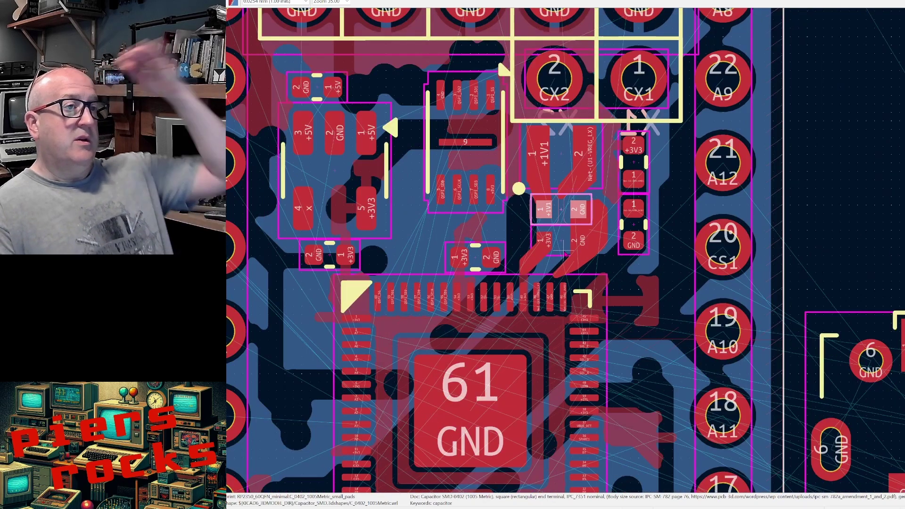
pyautogui.scroll(-3, 564, 244)
pyautogui.click(610, 194)
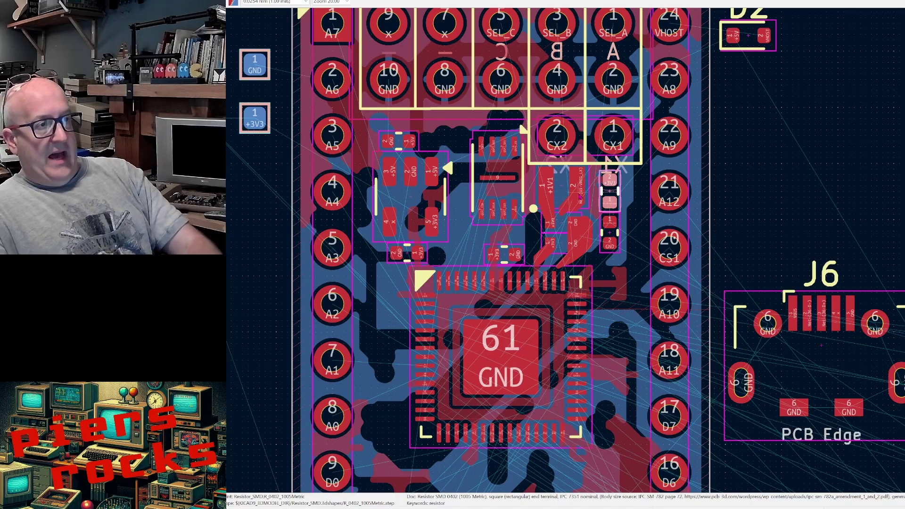
# Select the flash chip, inductor, AVDD resistor and capacitor, the small +1V1 and +3V3 capacitors, the flash-side bypass capacitor and the RP2350 together.
pyautogui.click(504, 172)
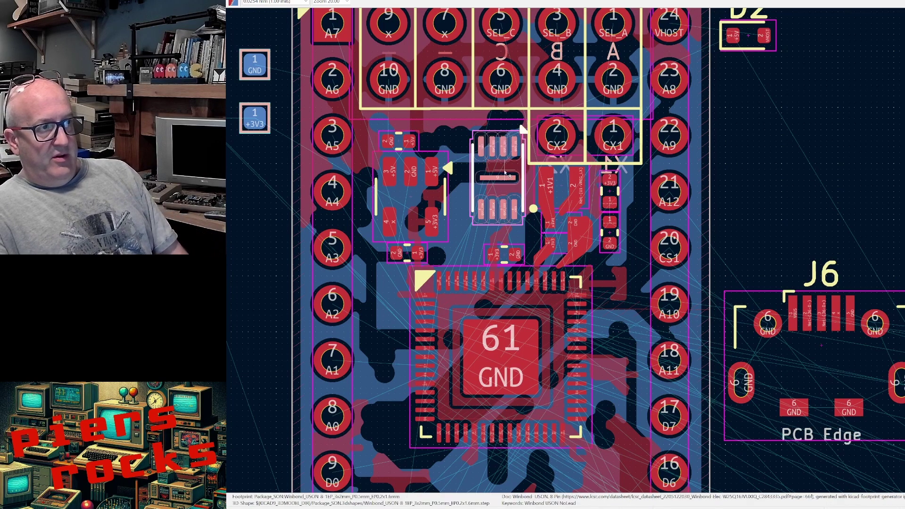
pyautogui.keyDown('shift'); pyautogui.click(557, 181); pyautogui.keyUp('shift')
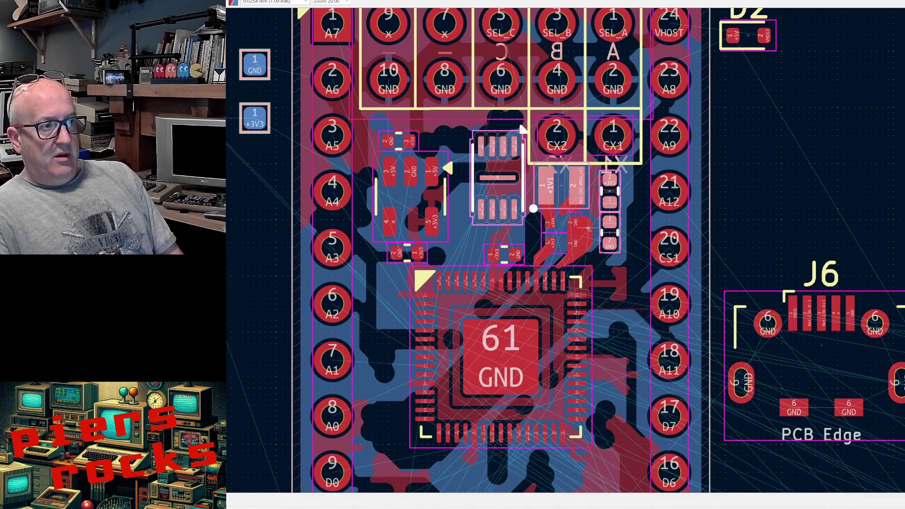
pyautogui.keyDown('shift'); pyautogui.click(565, 222); pyautogui.keyUp('shift')
pyautogui.keyDown('shift'); pyautogui.click(550, 251); pyautogui.keyUp('shift')
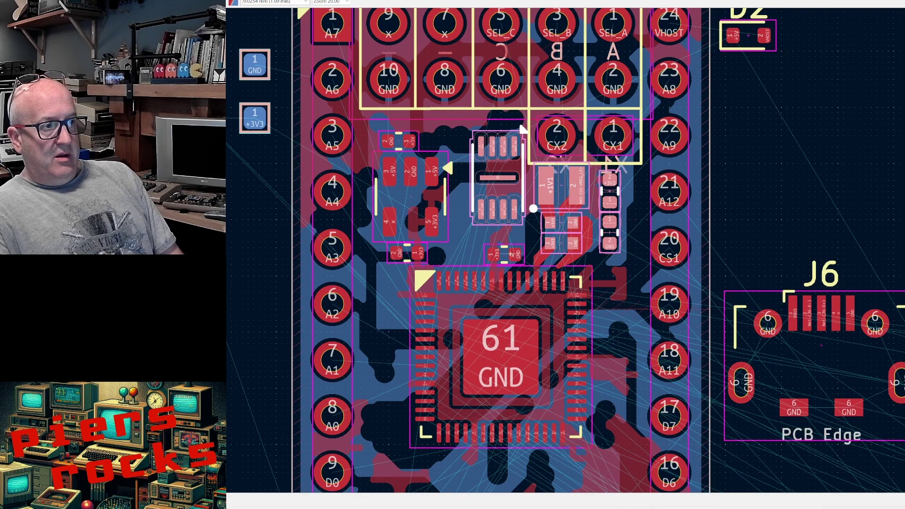
pyautogui.keyDown('shift'); pyautogui.click(514, 255); pyautogui.keyUp('shift')
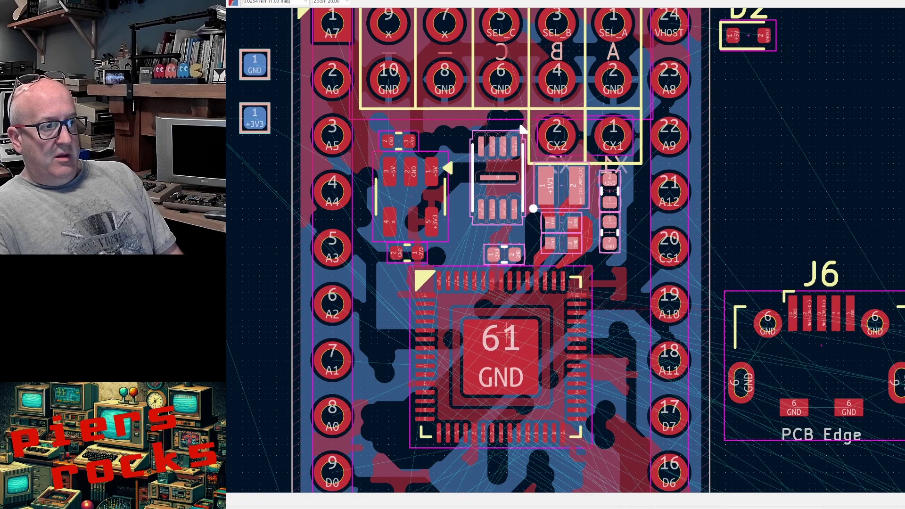
pyautogui.keyDown('shift'); pyautogui.click(507, 351); pyautogui.keyUp('shift')
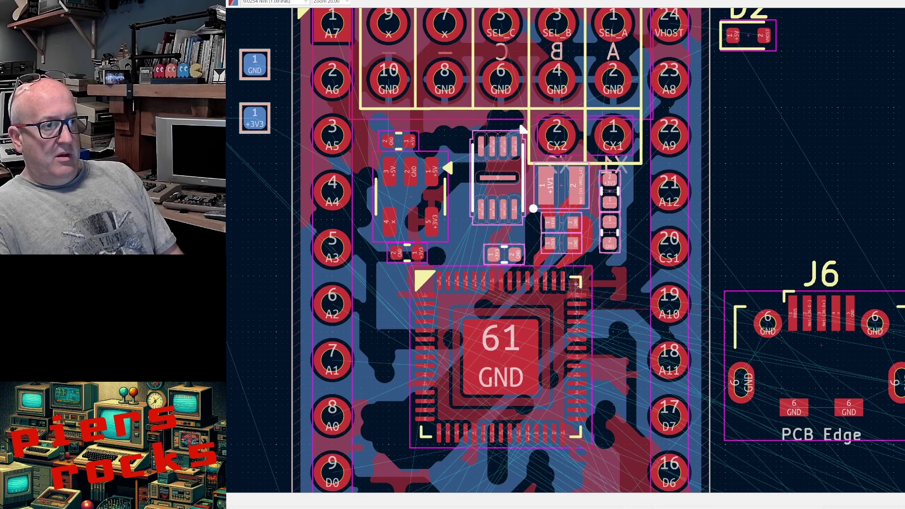
# Add the regulator's copper shapes to the selection: the +1V1, VREG_LX, +3V3 and GND areas around the inductor and its capacitors.
pyautogui.scroll(3, 497, 234)
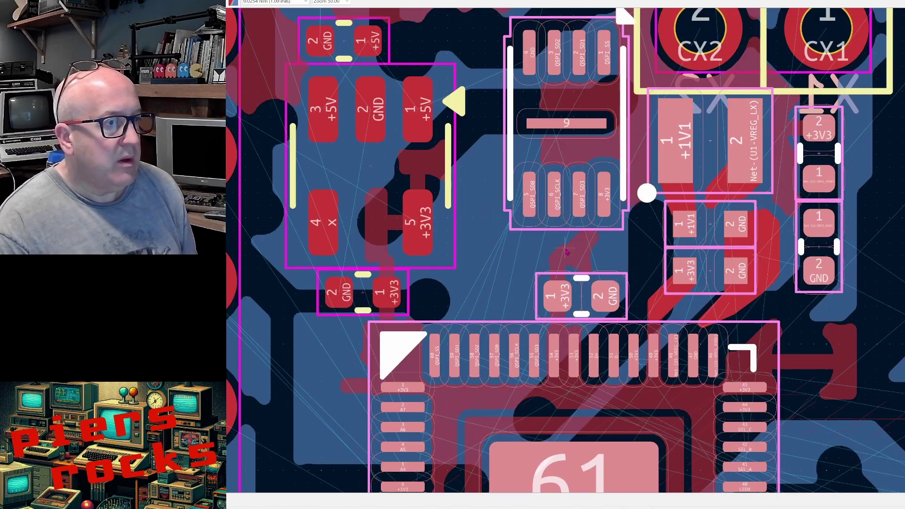
pyautogui.scroll(3, 551, 234)
pyautogui.click(527, 173)
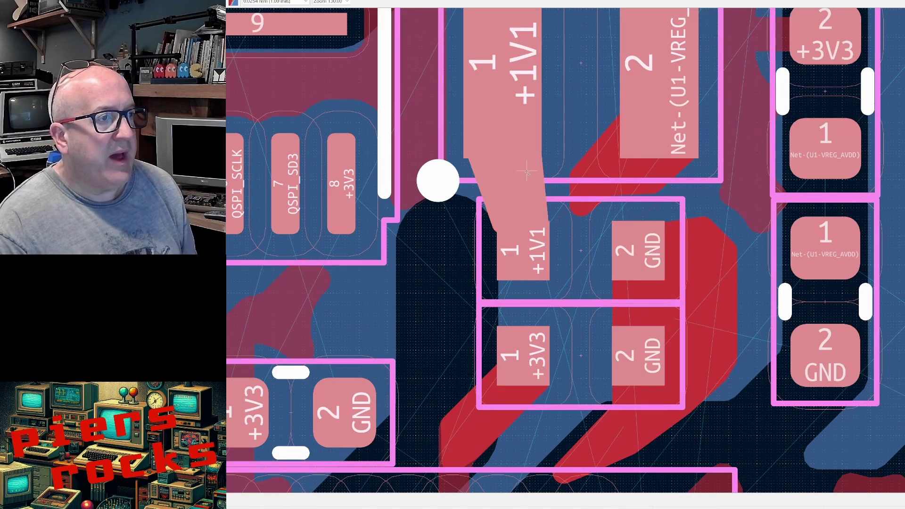
pyautogui.keyDown('shift'); pyautogui.click(595, 166); pyautogui.keyUp('shift')
pyautogui.keyDown('shift'); pyautogui.click(518, 386); pyautogui.keyUp('shift')
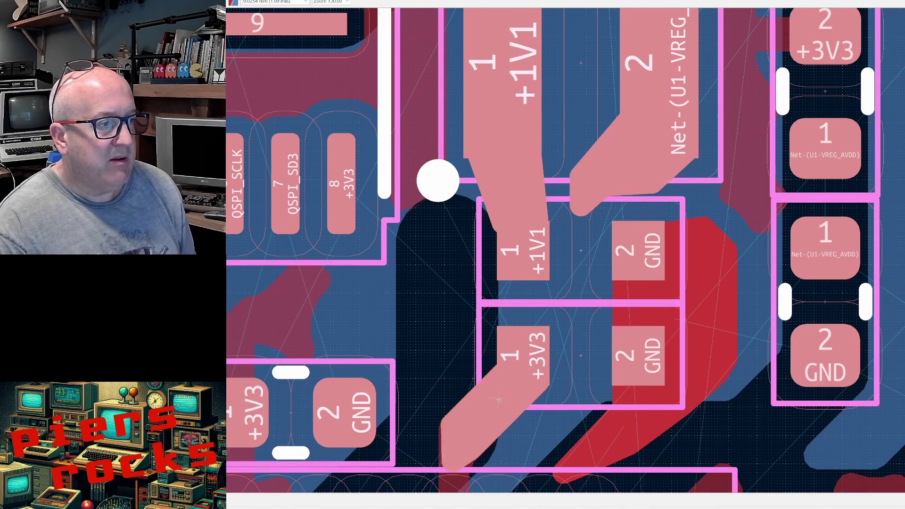
pyautogui.keyDown('shift'); pyautogui.click(678, 359); pyautogui.keyUp('shift')
pyautogui.scroll(-3, 654, 422)
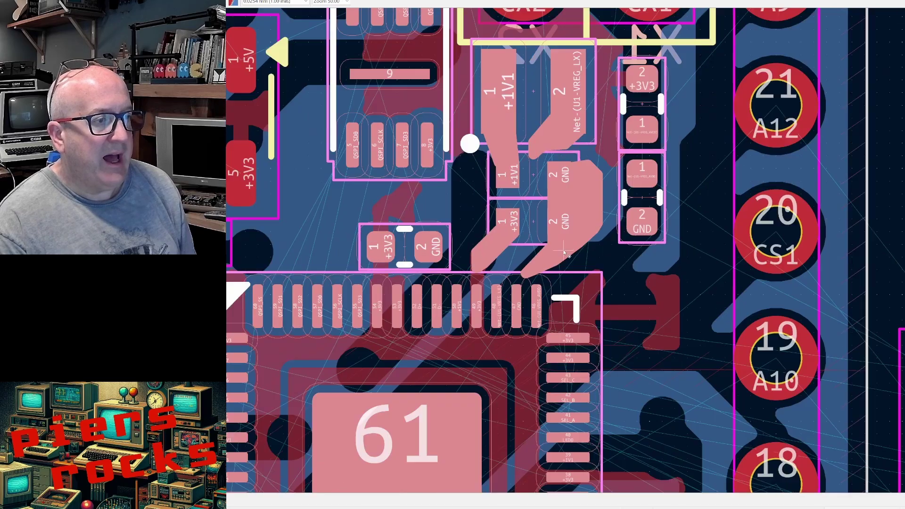
pyautogui.scroll(3, 495, 284)
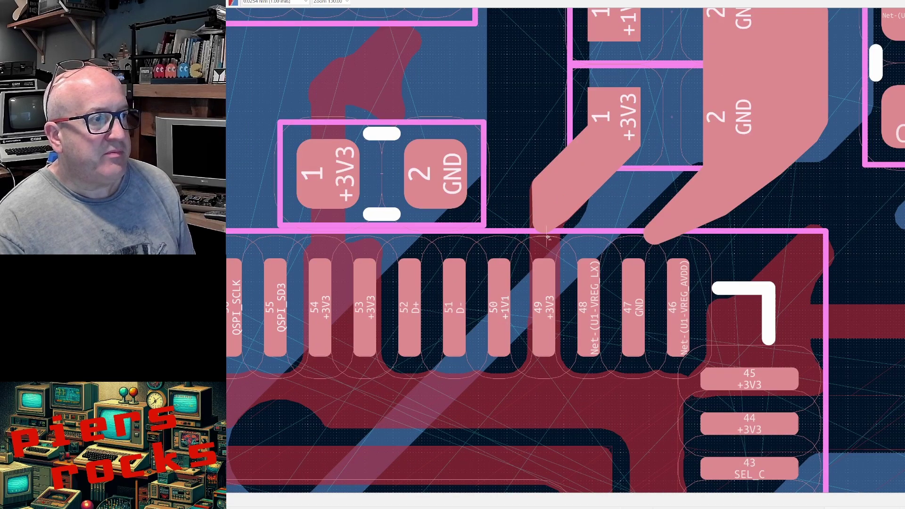
pyautogui.press('Escape')
pyautogui.click(549, 240)
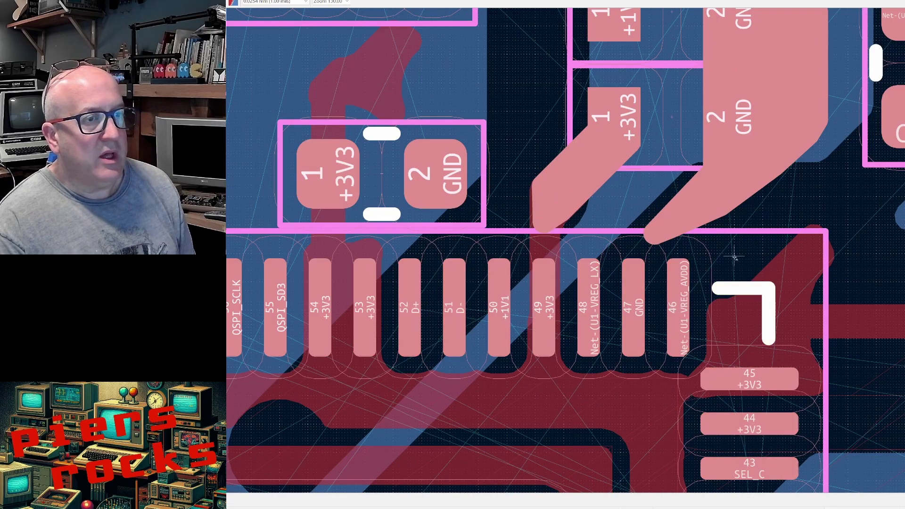
pyautogui.scroll(-3, 550, 240)
pyautogui.scroll(-3, 563, 231)
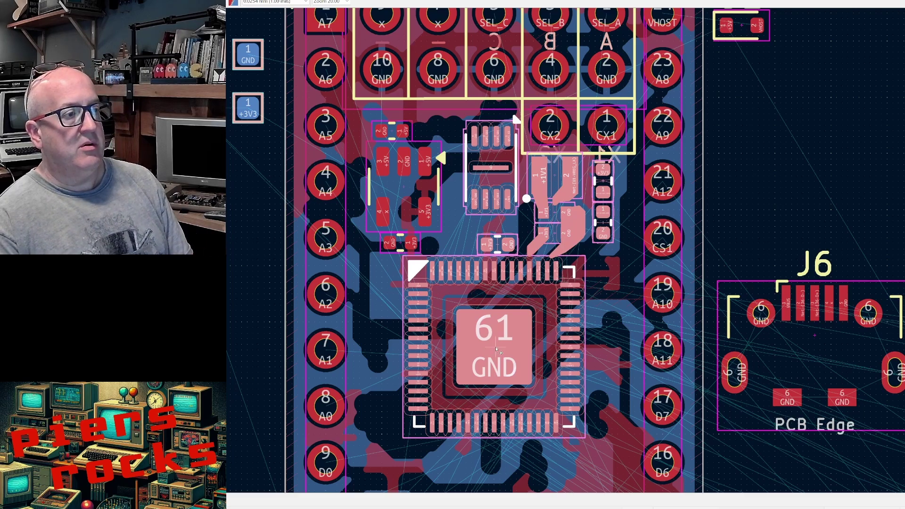
# Rotate the selected RP2350, flash and regulator group by 180° and move it to recentre the RP2350 between the header rows.
pyautogui.moveTo(496, 349); pyautogui.dragTo(546, 369)
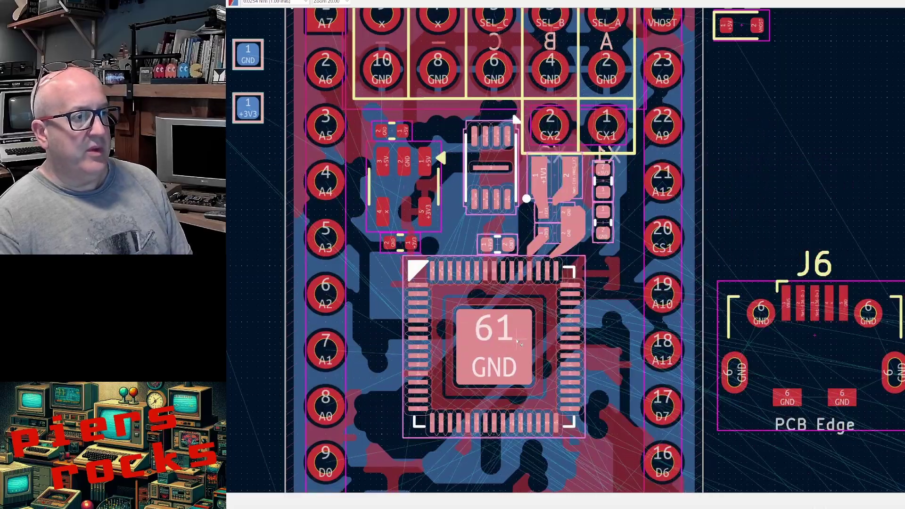
pyautogui.scroll(3, 495, 347)
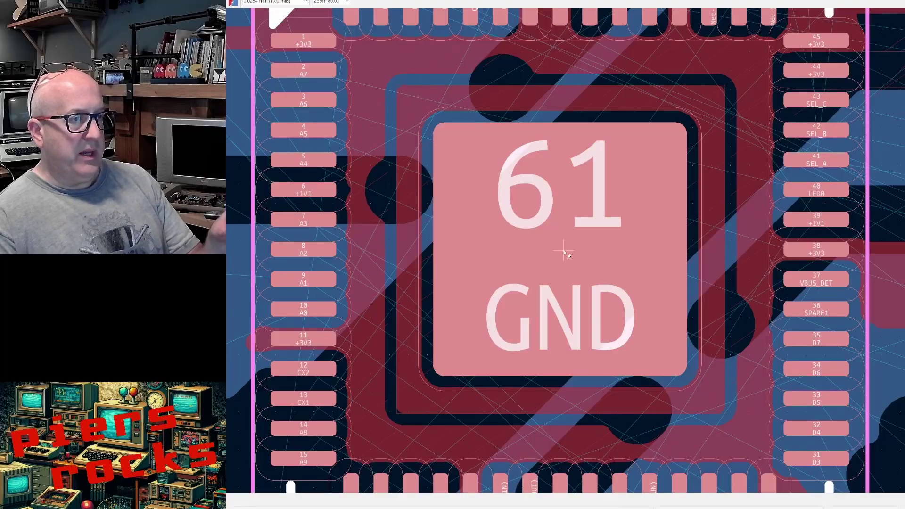
pyautogui.scroll(-1, 565, 253)
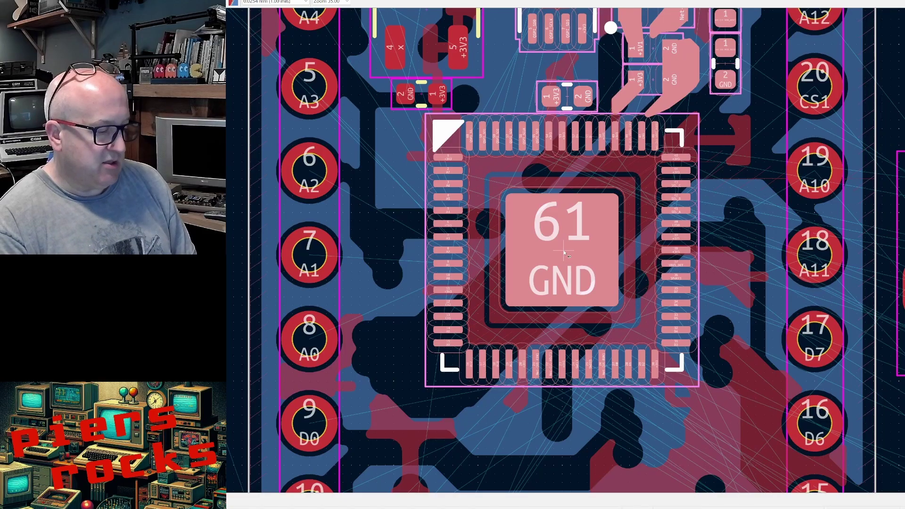
pyautogui.hotkey('ctrl', 'z')
pyautogui.hotkey('ctrl', 'z')
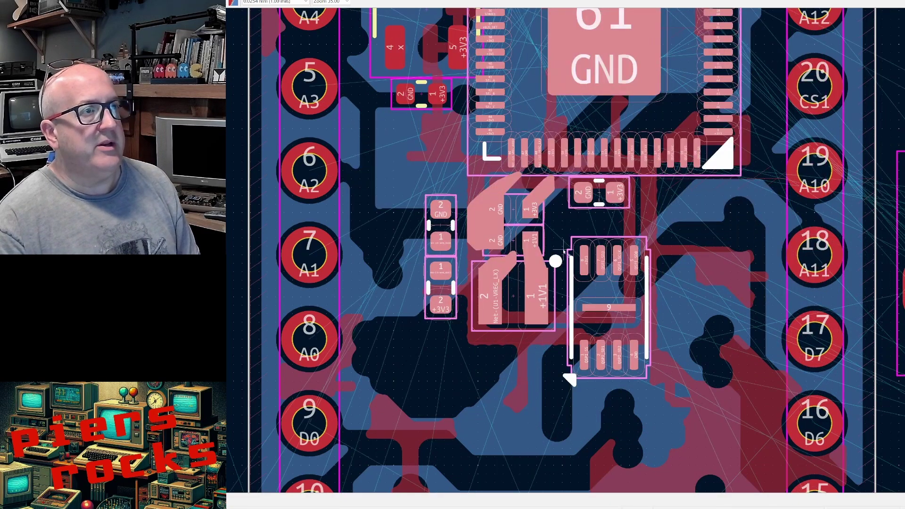
pyautogui.scroll(5, 615, 42)
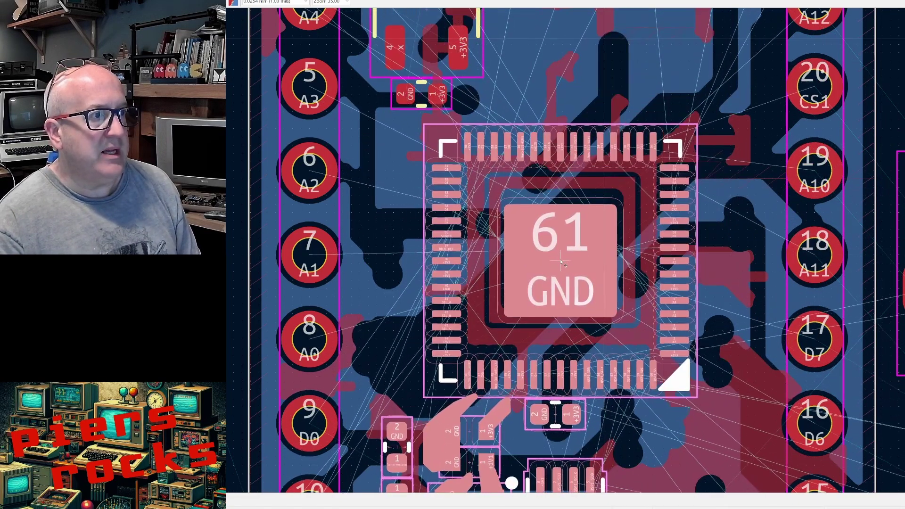
# Refill the copper zones so they clear the microcontroller's pads and its central ground pad.
pyautogui.scroll(3, 561, 255)
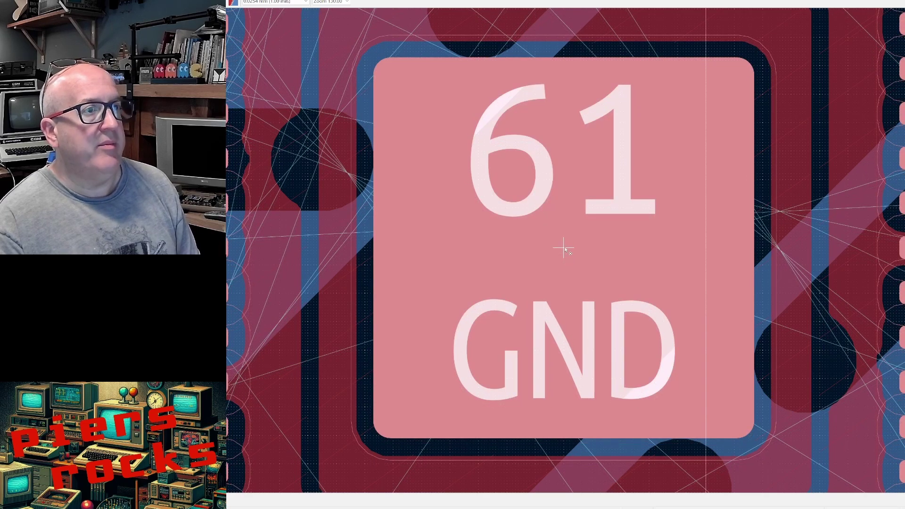
pyautogui.scroll(-3, 565, 249)
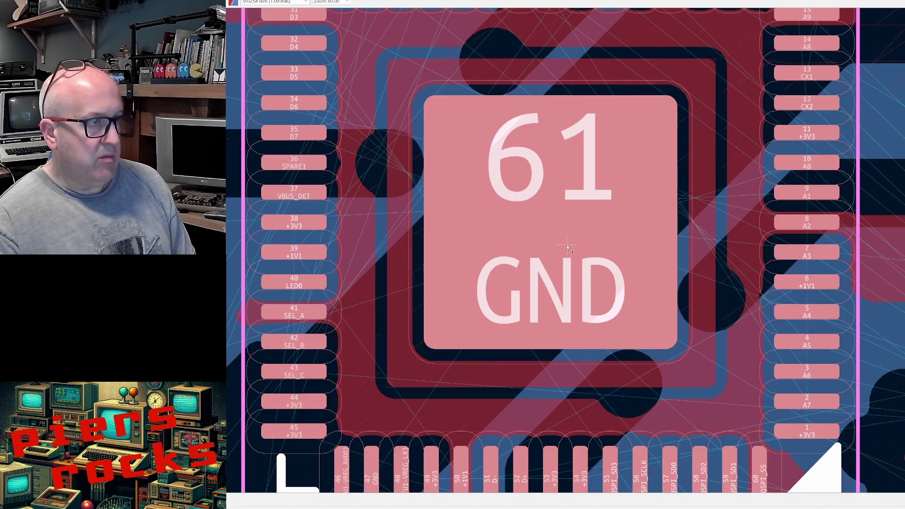
pyautogui.click(565, 241)
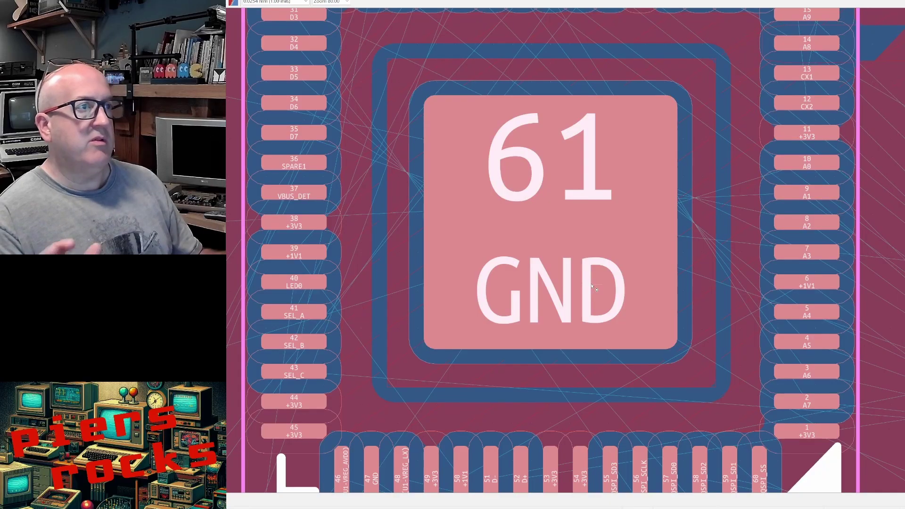
# Examine the zone clearances around the microcontroller's ground pad and the components placed below the chip.
pyautogui.scroll(-4, 593, 288)
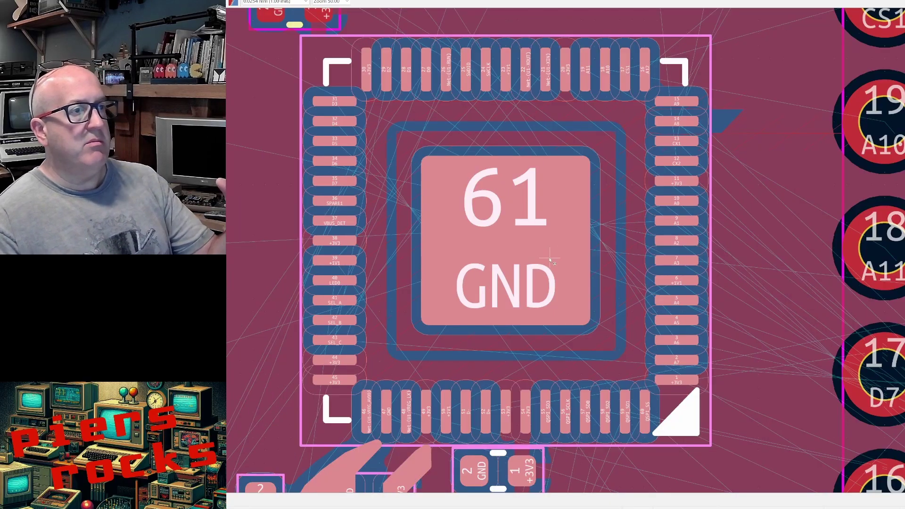
pyautogui.scroll(8, 528, 186)
pyautogui.scroll(2, 501, 175)
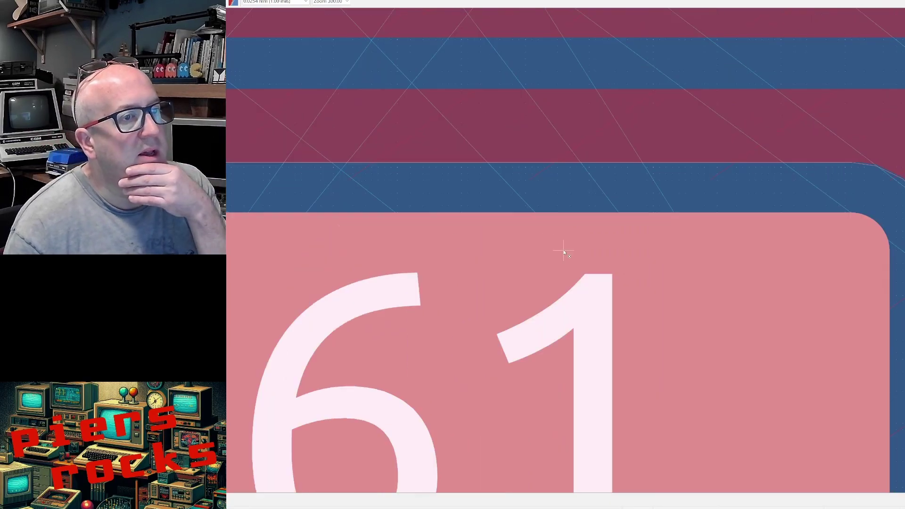
pyautogui.scroll(-7, 571, 183)
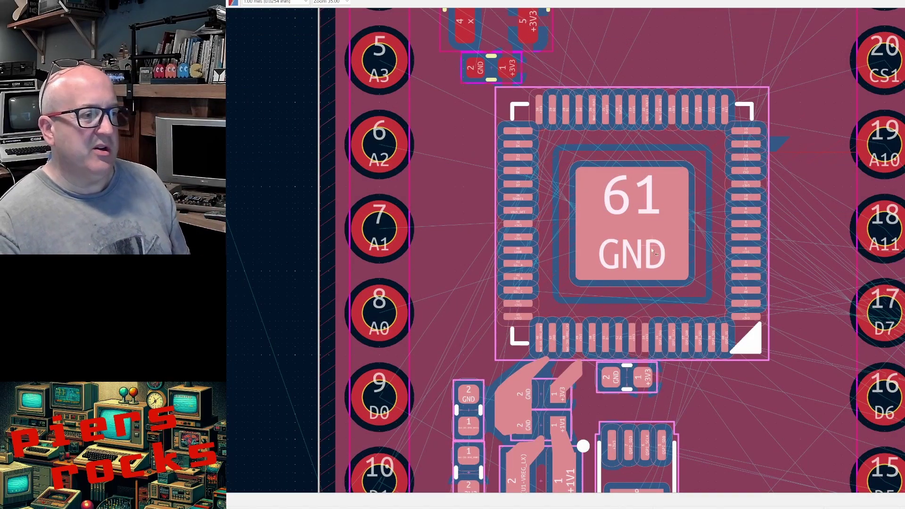
pyautogui.scroll(-2, 653, 218)
pyautogui.scroll(5, 565, 253)
pyautogui.scroll(-3, 564, 253)
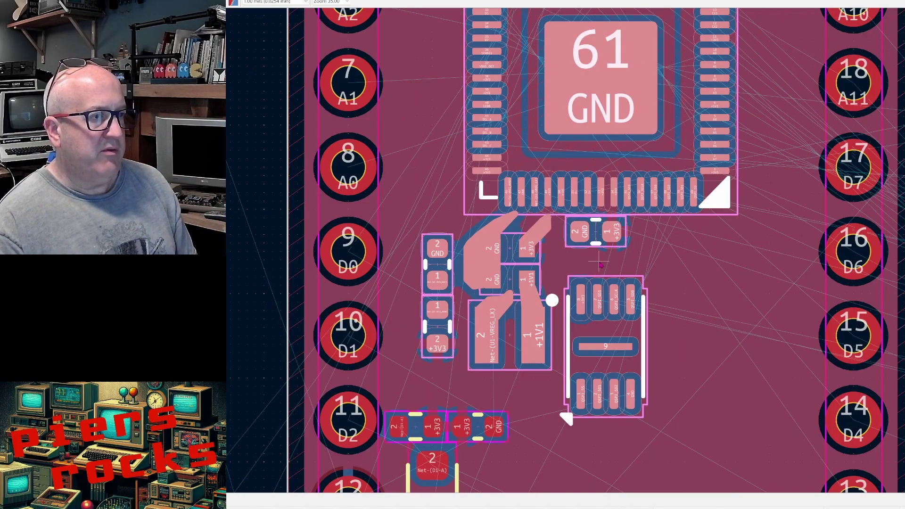
pyautogui.scroll(-4, 600, 265)
pyautogui.scroll(2, 563, 252)
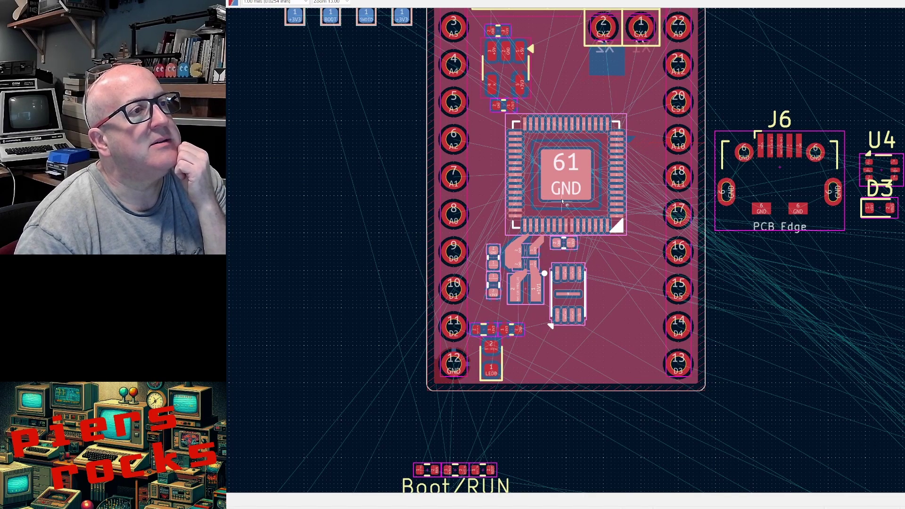
# Examine the free area above the microcontroller and its upper row of pins, including XIN and XOUT.
pyautogui.scroll(-2, 562, 202)
pyautogui.scroll(4, 555, 237)
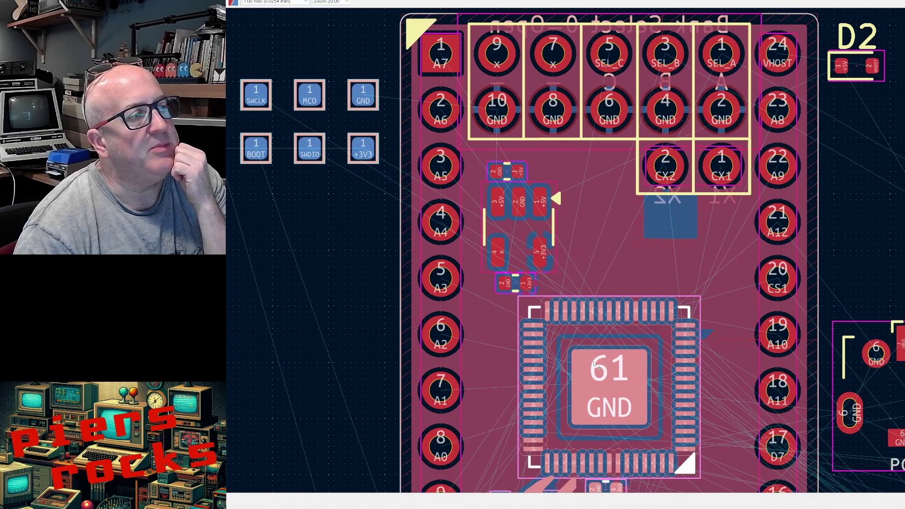
pyautogui.scroll(-2, 594, 363)
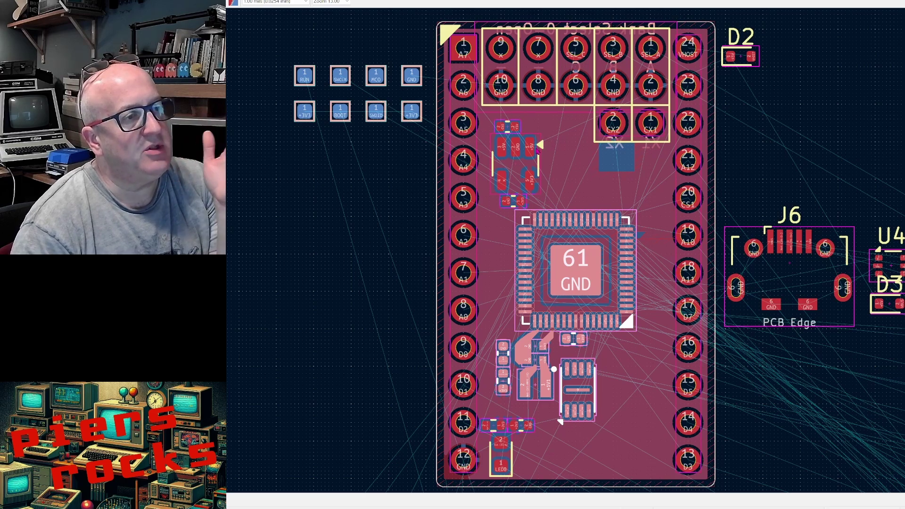
pyautogui.scroll(-2, 562, 254)
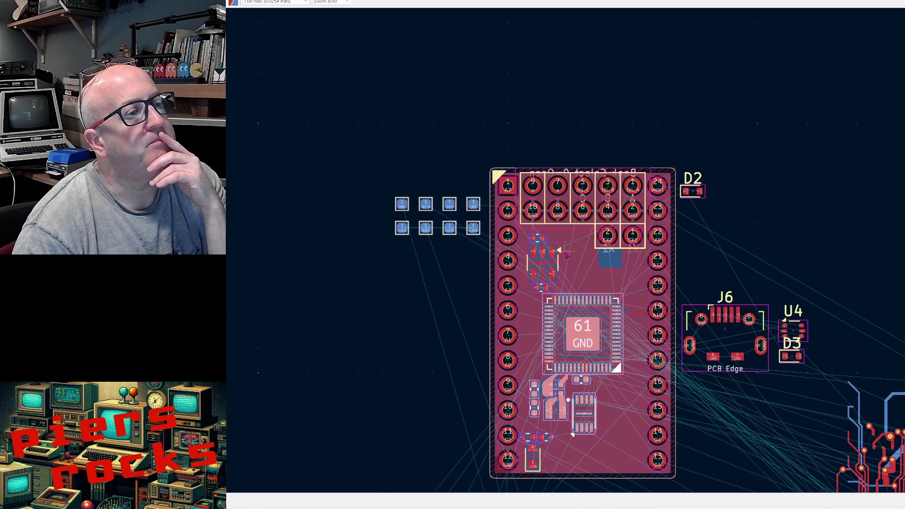
pyautogui.scroll(9, 564, 254)
pyautogui.scroll(5, 564, 253)
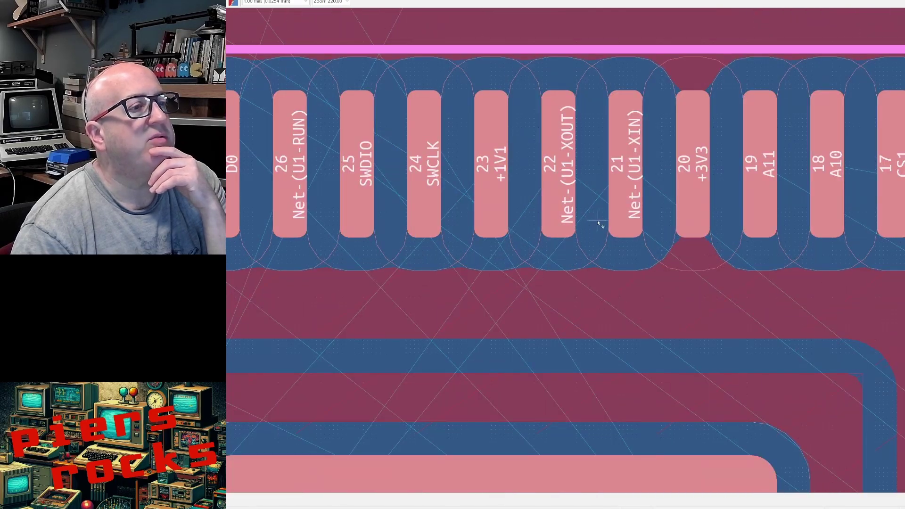
pyautogui.scroll(-3, 567, 198)
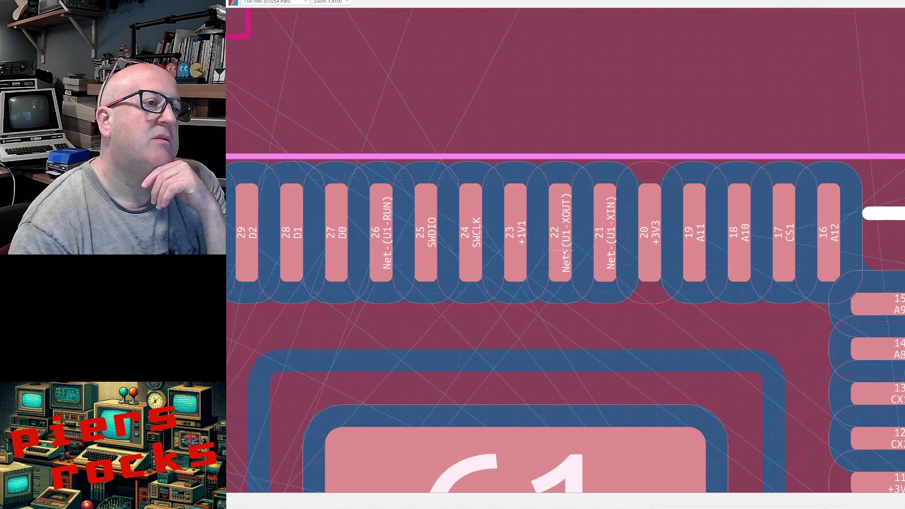
pyautogui.scroll(-10, 564, 258)
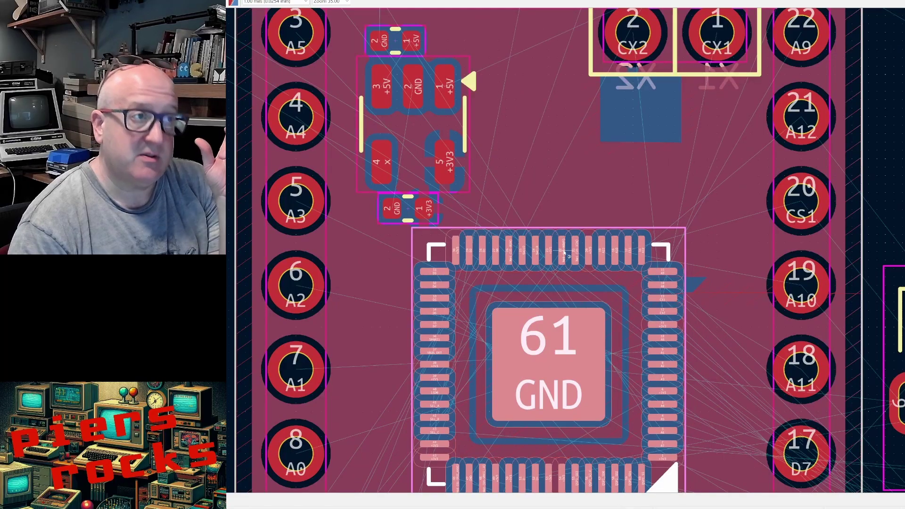
# Move the XTAL group with its crystal, capacitors and resistor onto the board, above the microcontroller and beside the voltage regulator.
pyautogui.scroll(-4, 561, 214)
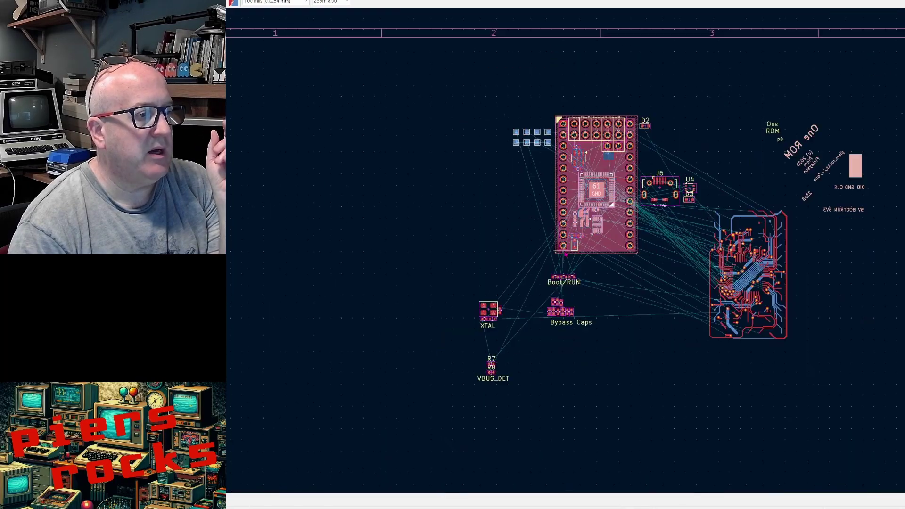
pyautogui.moveTo(474, 292); pyautogui.dragTo(517, 333)
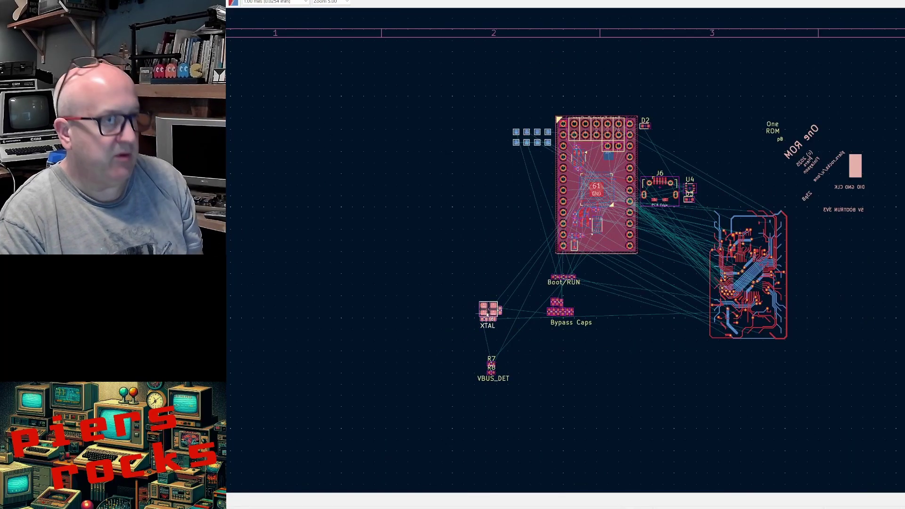
pyautogui.press('m')
pyautogui.scroll(7, 589, 155)
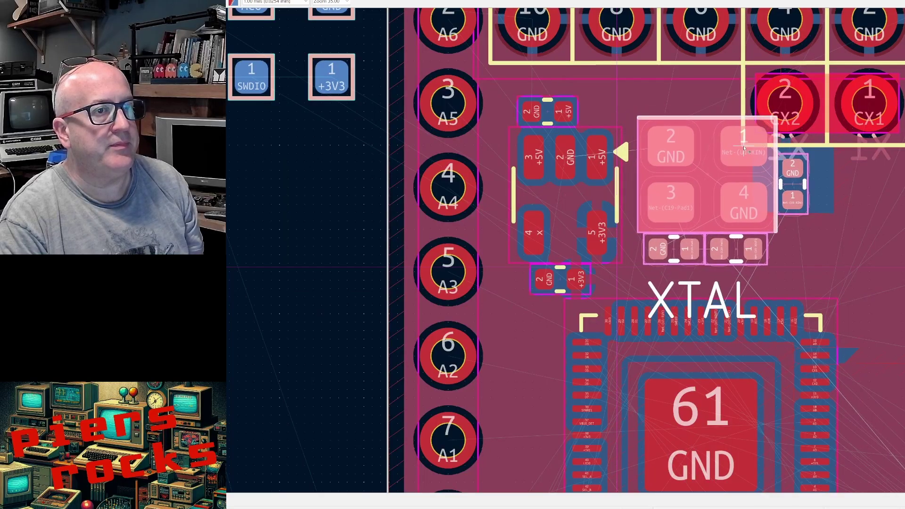
pyautogui.click(749, 173)
pyautogui.moveTo(749, 172); pyautogui.dragTo(739, 172)
# Delete the XTAL text label lying over the microcontroller's upper pins.
pyautogui.scroll(-2, 739, 173)
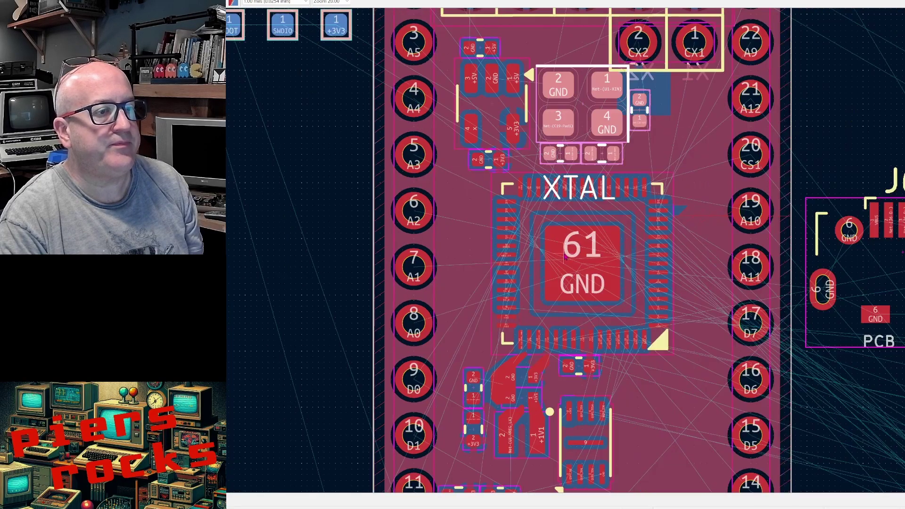
pyautogui.scroll(2, 574, 268)
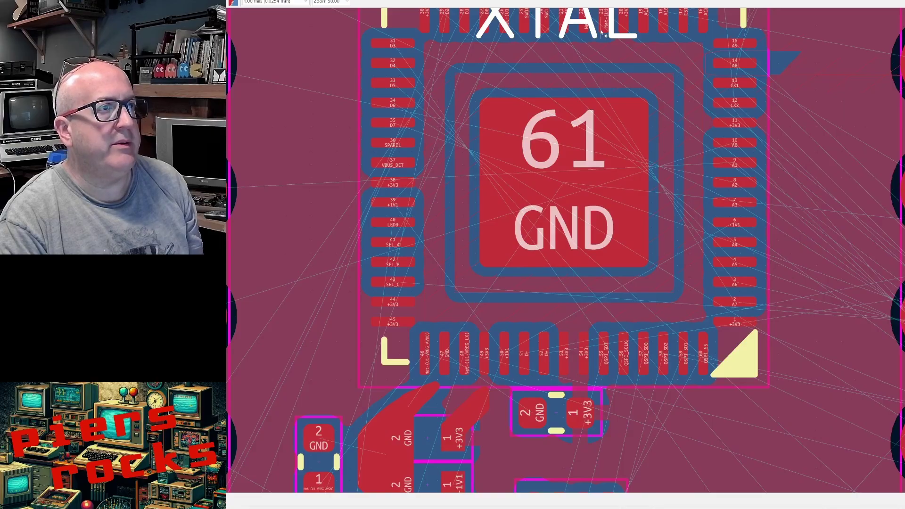
pyautogui.scroll(-1, 566, 255)
pyautogui.click(575, 232)
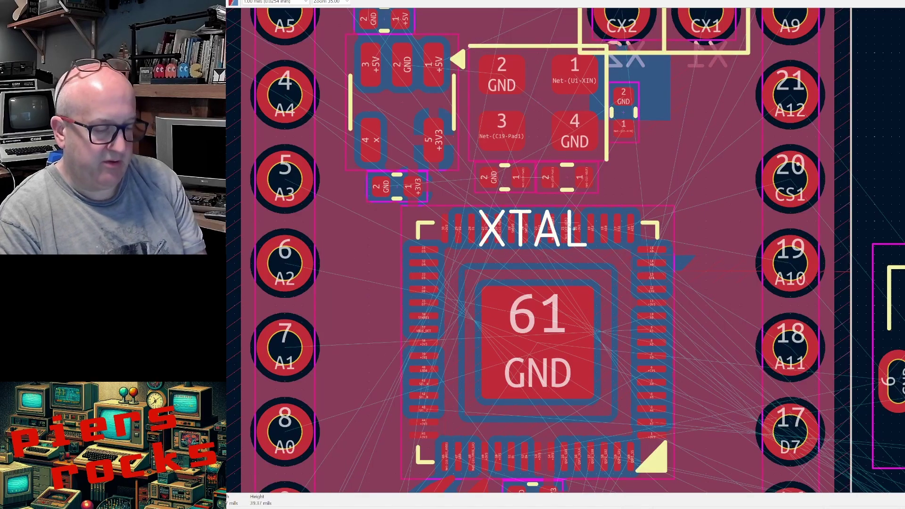
pyautogui.scroll(-5, 574, 228)
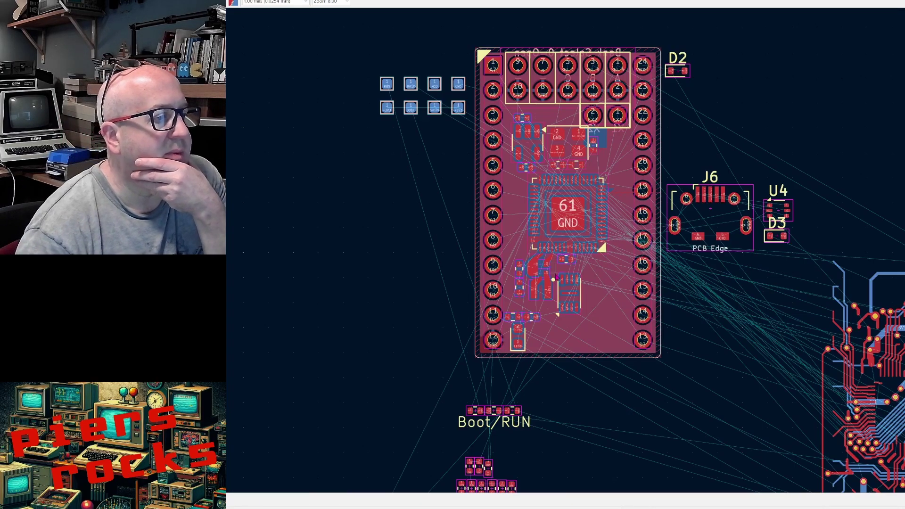
# Inspect the crystal's position relative to the voltage regulator and the microcontroller's XIN pad 21.
pyautogui.scroll(2, 556, 278)
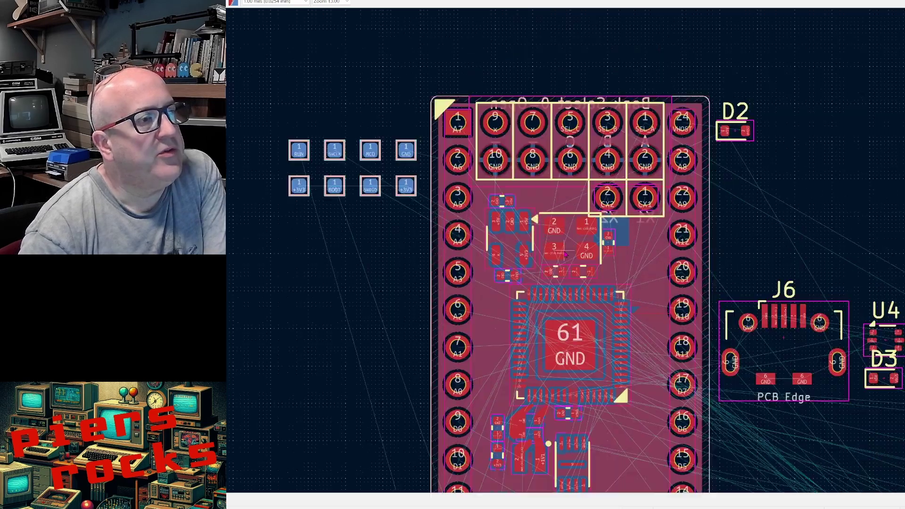
pyautogui.scroll(3, 565, 255)
pyautogui.scroll(-2, 462, 203)
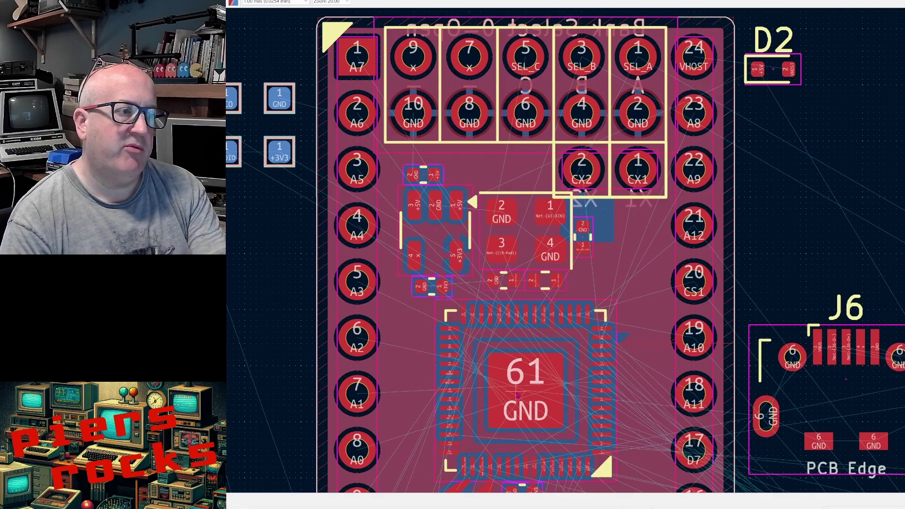
pyautogui.click(412, 198)
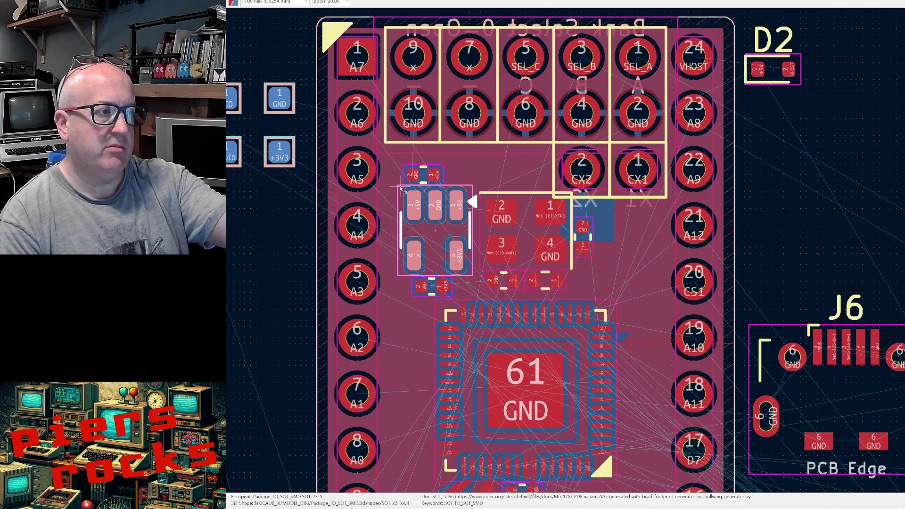
pyautogui.click(533, 267)
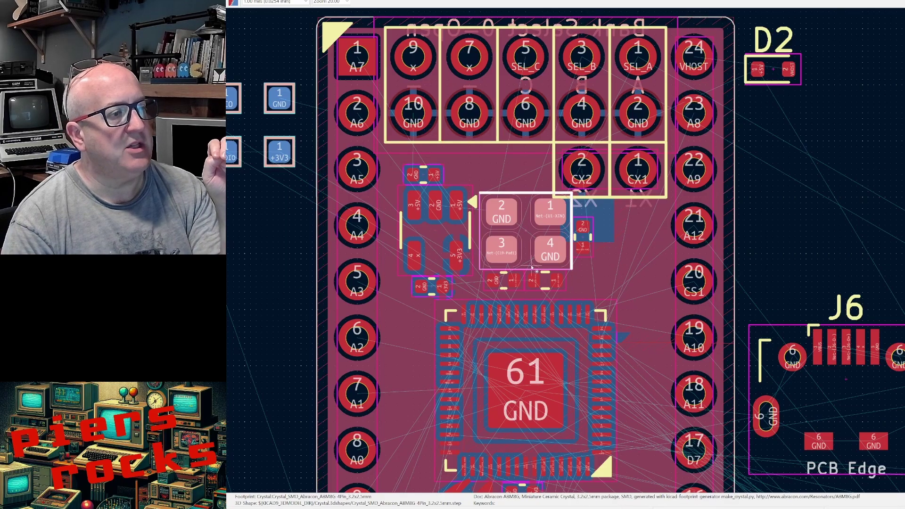
pyautogui.scroll(3, 533, 267)
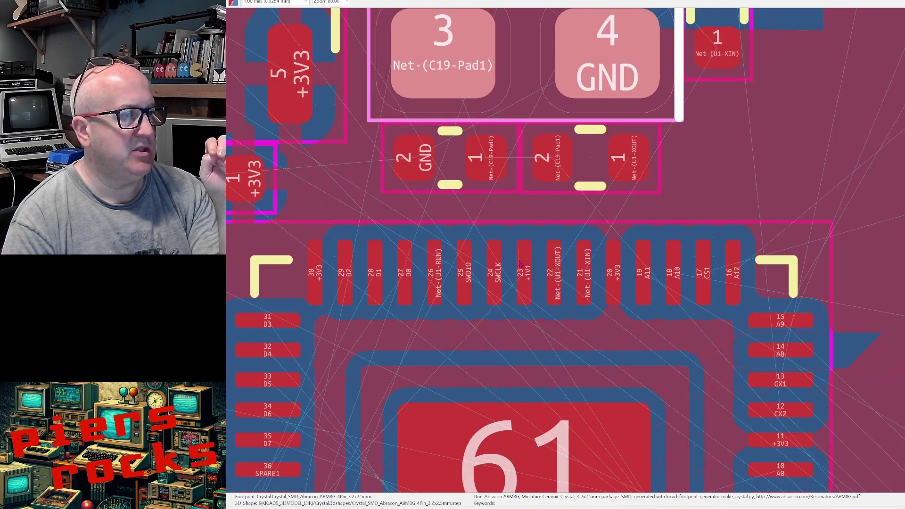
pyautogui.click(584, 273)
pyautogui.scroll(-3, 556, 229)
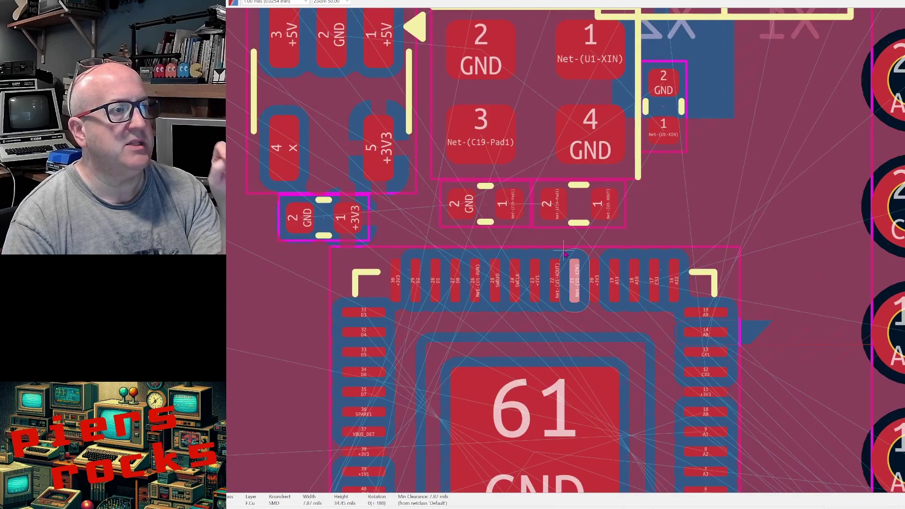
# Shift the voltage regulator and the crystal up and to the left to free space above the microcontroller.
pyautogui.click(542, 150)
pyautogui.click(416, 158)
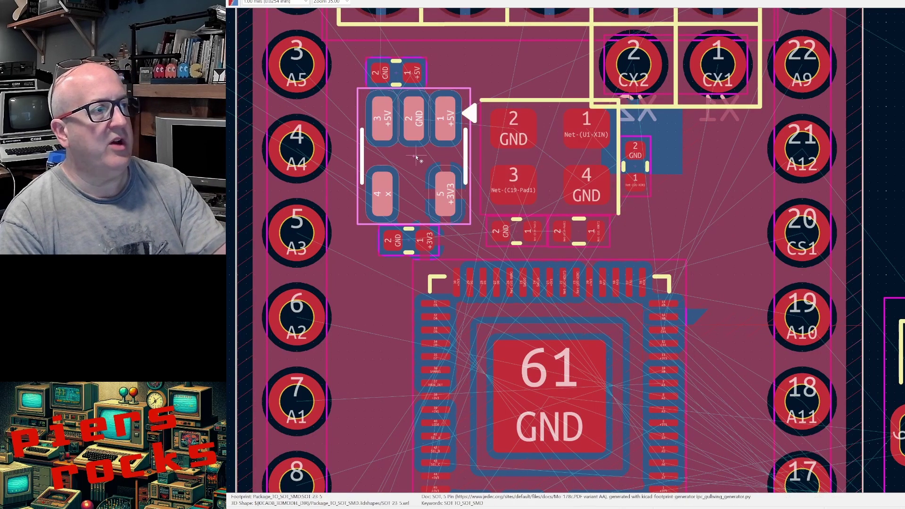
pyautogui.moveTo(411, 146)
pyautogui.mouseDown()
pyautogui.moveTo(392, 106)
pyautogui.moveTo(392, 121)
pyautogui.mouseUp()
pyautogui.click(550, 160)
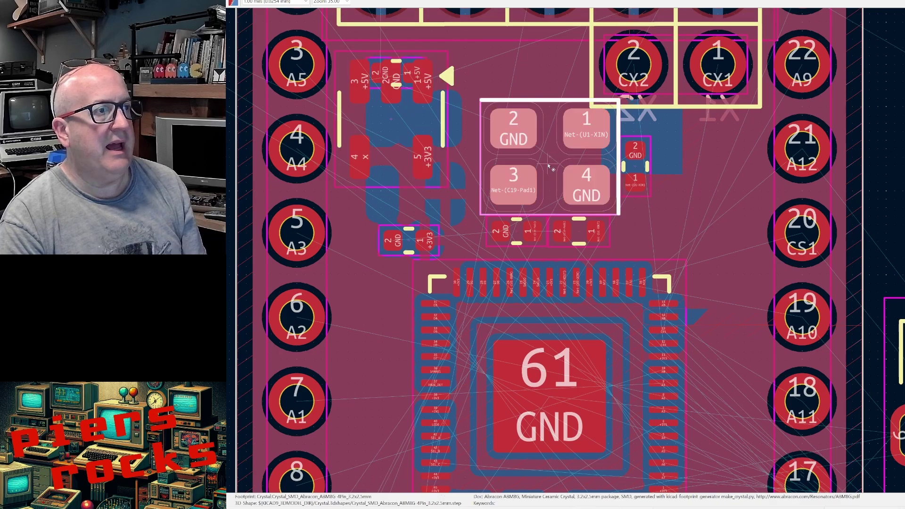
pyautogui.moveTo(550, 160)
pyautogui.mouseDown()
pyautogui.moveTo(511, 112)
pyautogui.moveTo(518, 112)
pyautogui.mouseUp()
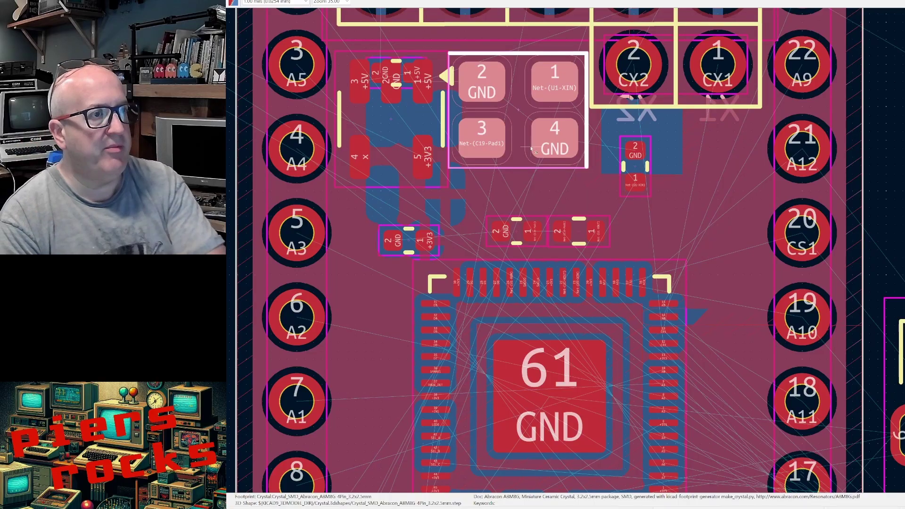
# Cluster the crystal's two capacitors and its resistor beside the crystal, beneath header pad CX2.
pyautogui.click(635, 165)
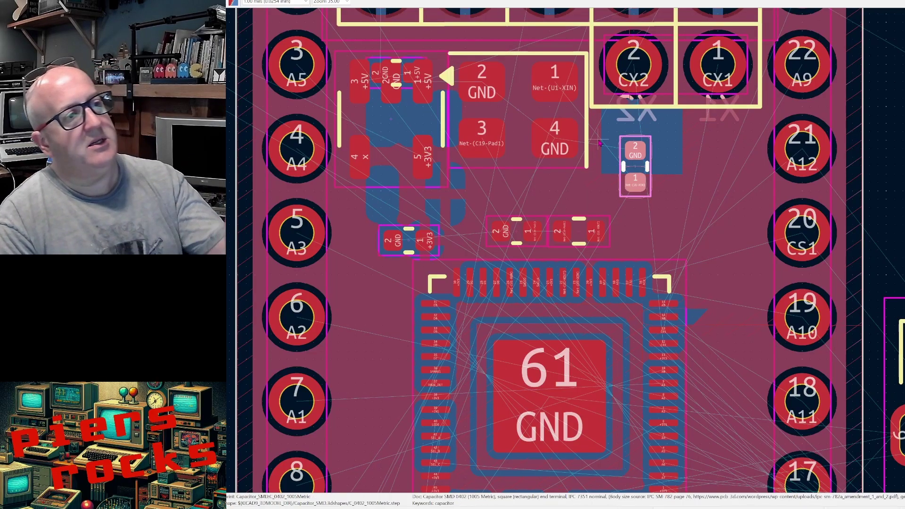
pyautogui.click(581, 228)
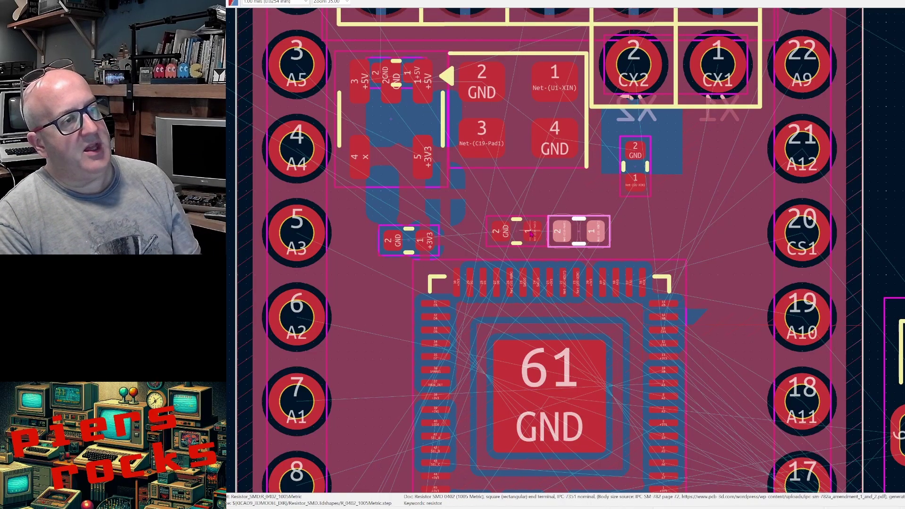
pyautogui.click(521, 232)
pyautogui.moveTo(521, 232); pyautogui.dragTo(515, 190)
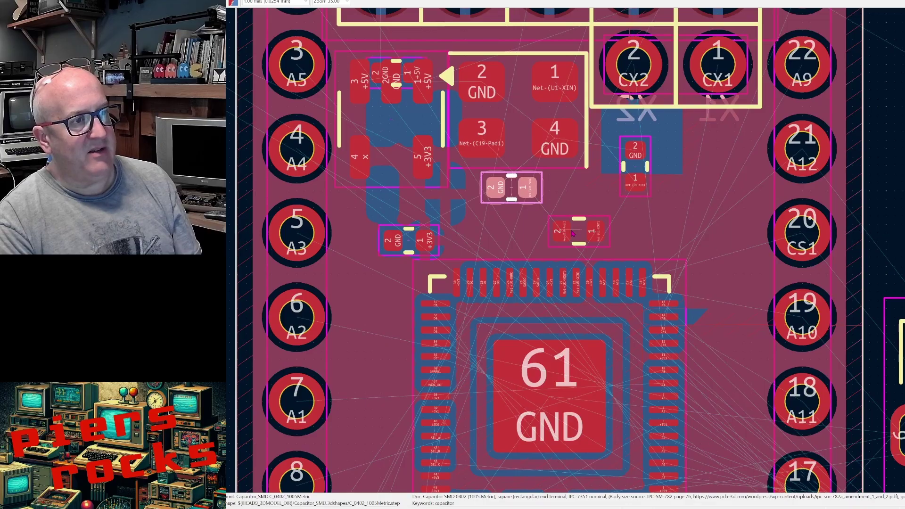
pyautogui.moveTo(579, 233); pyautogui.dragTo(573, 191)
pyautogui.moveTo(636, 165); pyautogui.dragTo(673, 142)
pyautogui.moveTo(565, 197); pyautogui.dragTo(621, 156)
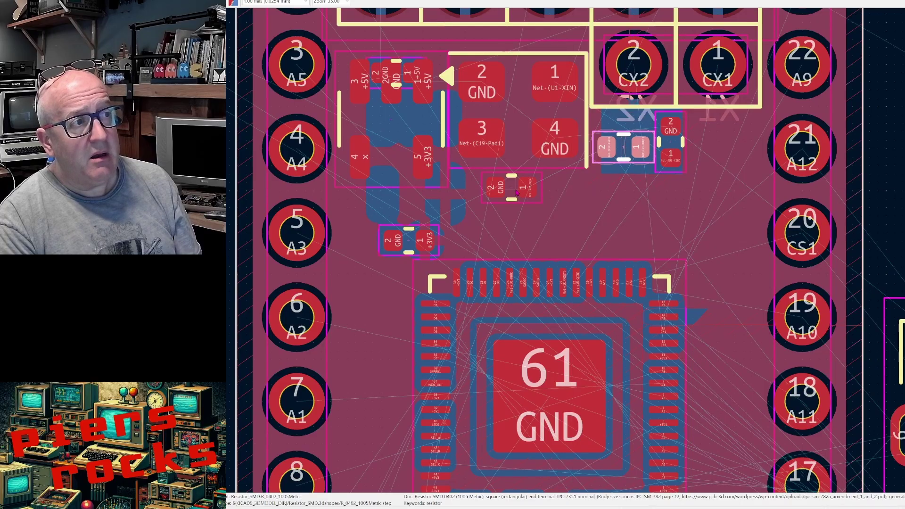
pyautogui.moveTo(519, 191); pyautogui.dragTo(621, 137)
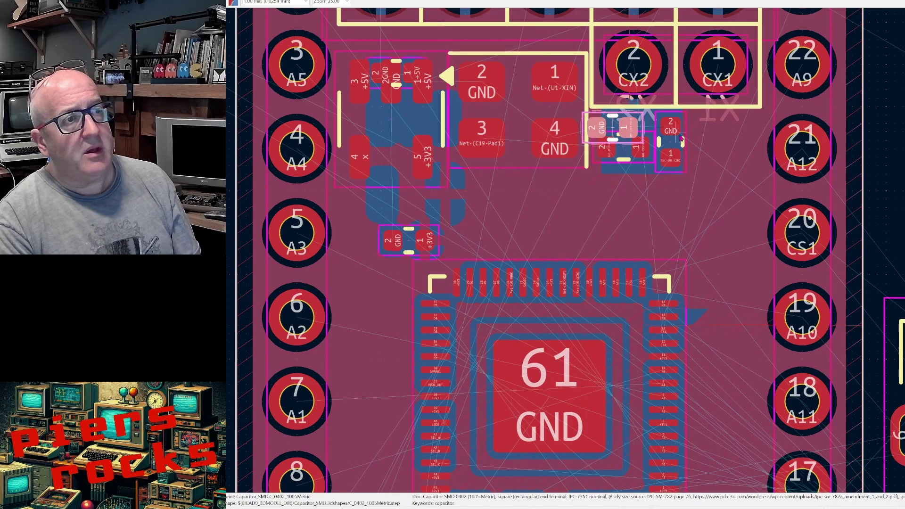
# Move diode D2 onto the board, beneath header pad CX1 and beside pin 21 (A12).
pyautogui.scroll(-2, 725, 190)
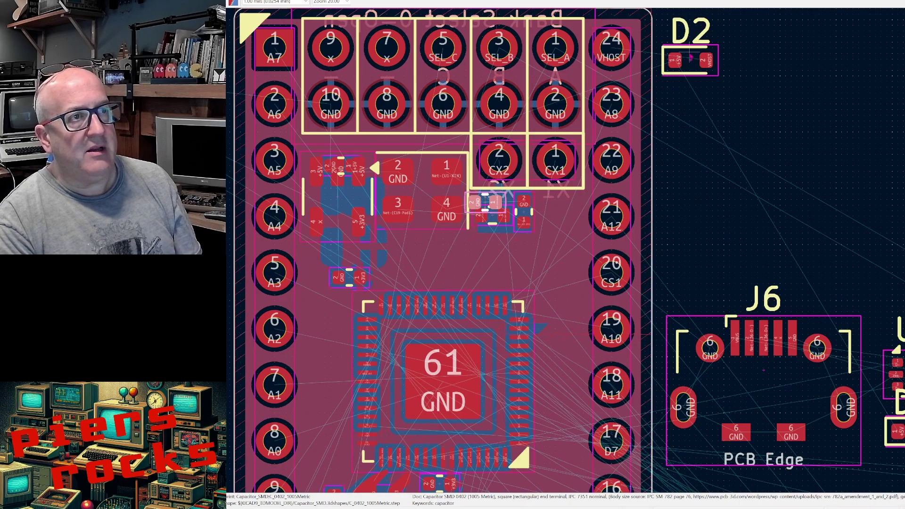
pyautogui.moveTo(691, 60); pyautogui.dragTo(564, 213)
pyautogui.scroll(2, 564, 213)
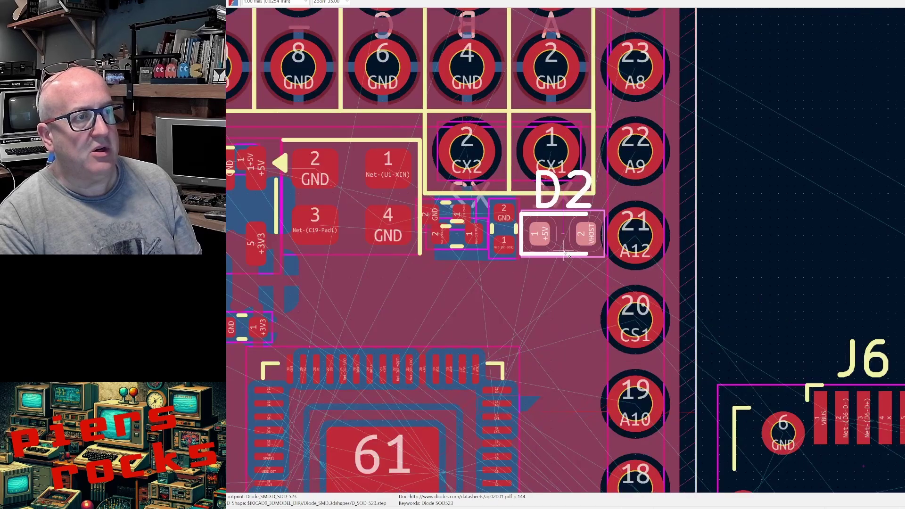
# Examine the microcontroller's upper pins and the free space between them and the crystal circuit.
pyautogui.scroll(4, 568, 255)
pyautogui.scroll(-4, 567, 255)
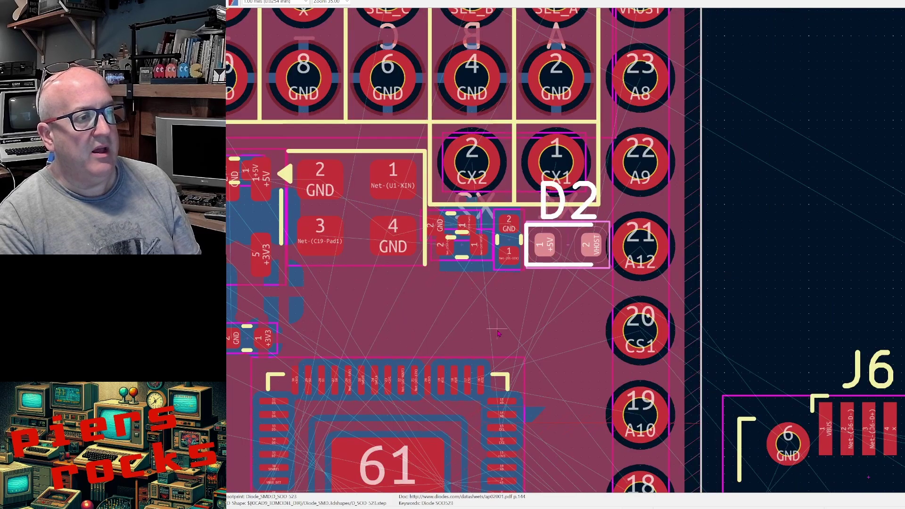
pyautogui.scroll(-3, 498, 333)
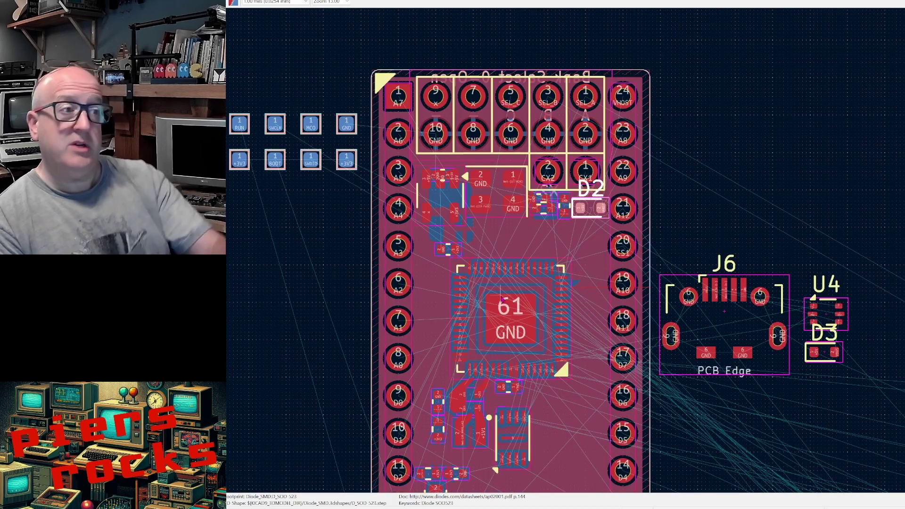
pyautogui.scroll(2, 501, 298)
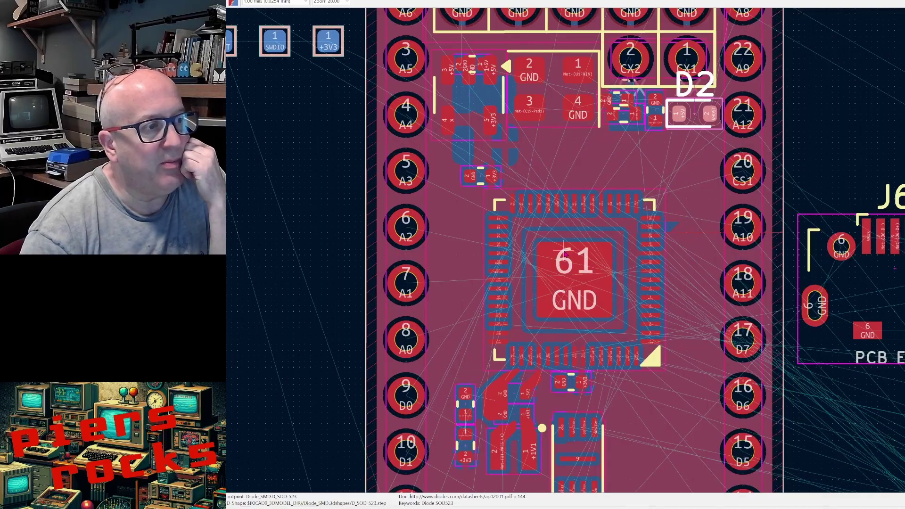
pyautogui.scroll(2, 566, 254)
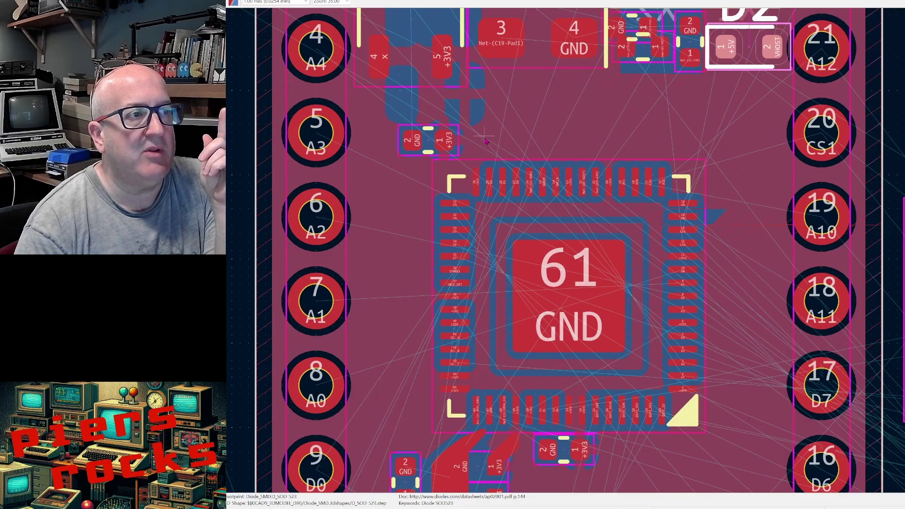
pyautogui.scroll(3, 660, 155)
pyautogui.scroll(-2, 557, 245)
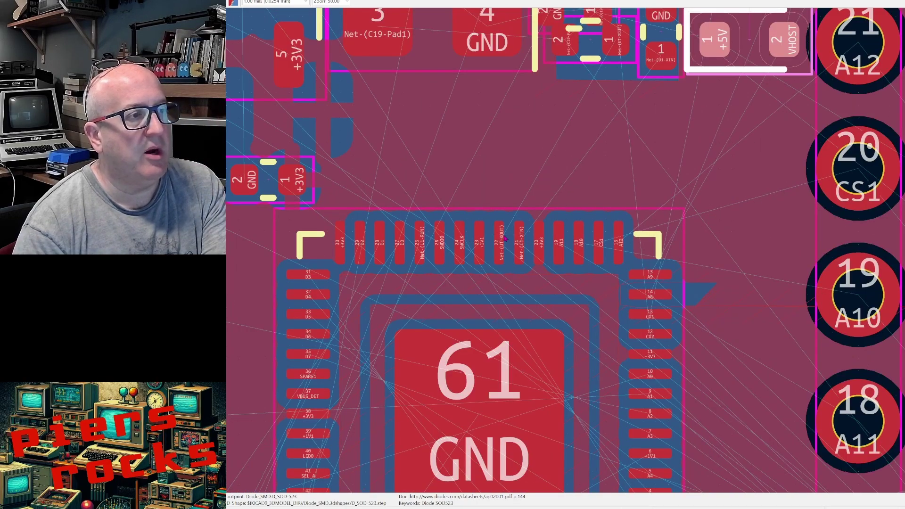
pyautogui.press('x')
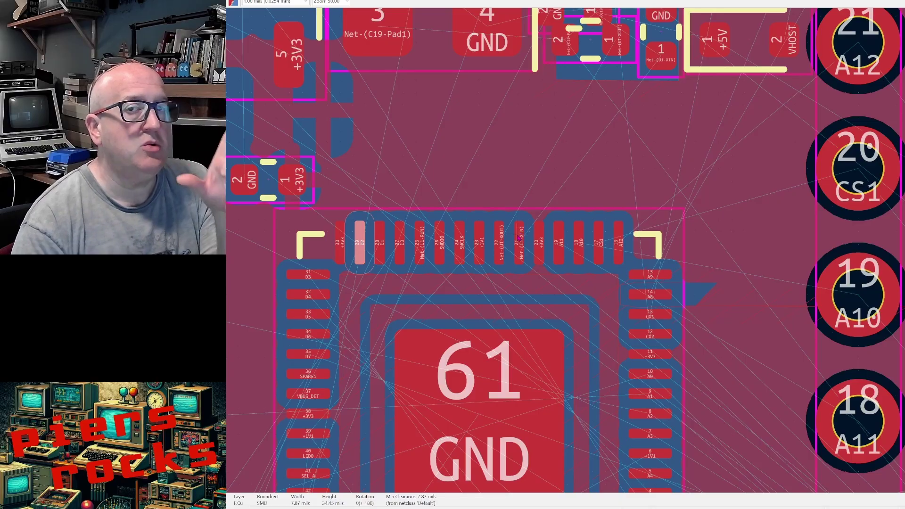
# Move the USB connector J6 onto the board's lower edge, between pins 12 and 13.
pyautogui.scroll(-1, 518, 240)
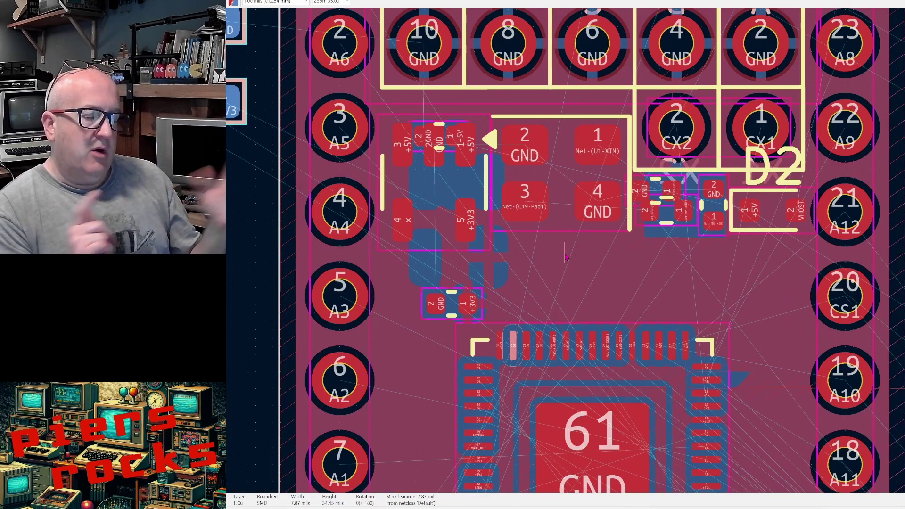
pyautogui.scroll(-3, 566, 256)
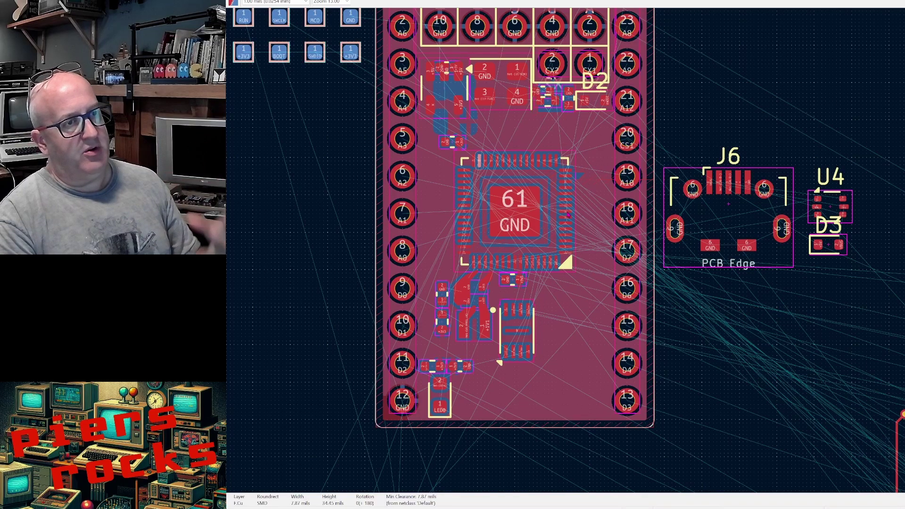
pyautogui.moveTo(711, 249); pyautogui.dragTo(545, 441)
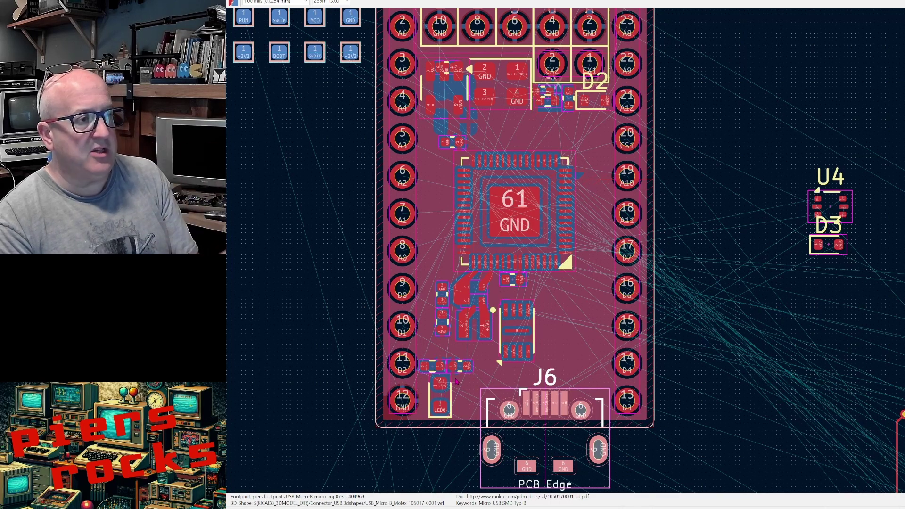
# Inspect the core-voltage components and the flash chip below the microcontroller relative to its lower power, USB and QSPI pins.
pyautogui.scroll(5, 508, 311)
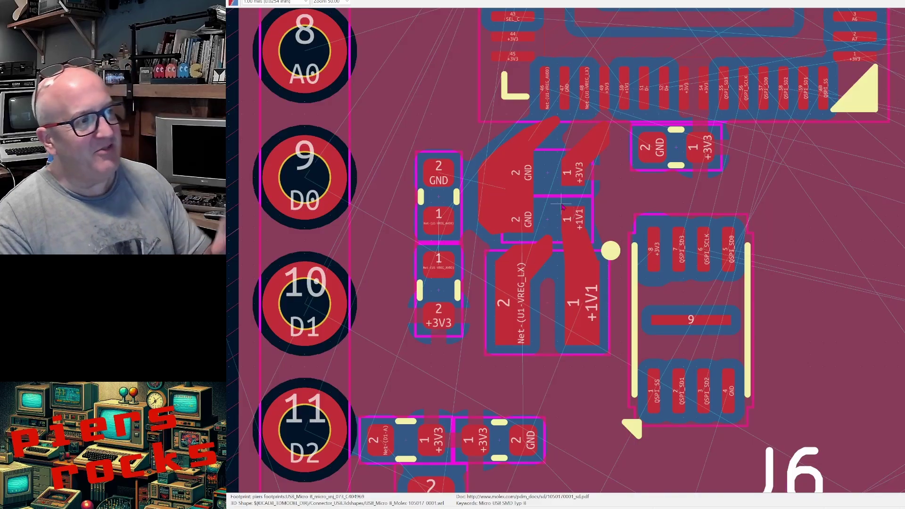
pyautogui.scroll(2, 556, 198)
pyautogui.scroll(-1, 586, 251)
pyautogui.scroll(1, 562, 255)
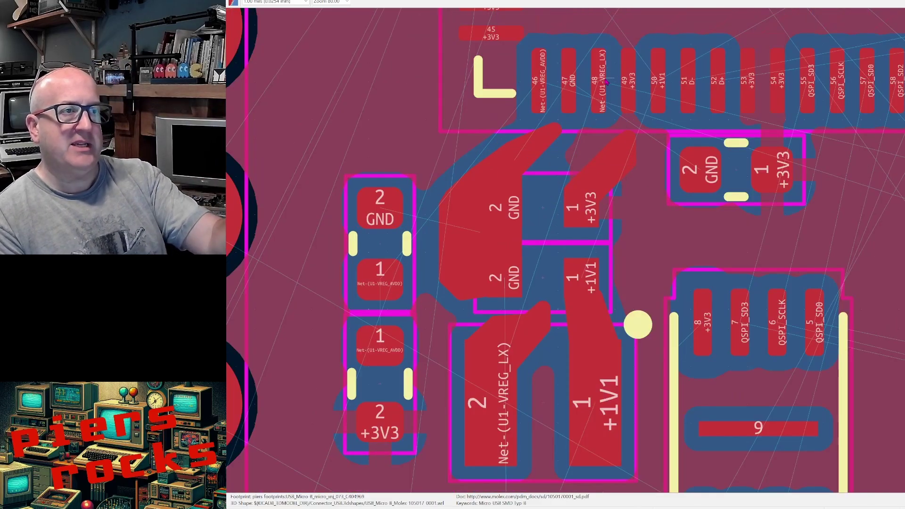
pyautogui.scroll(-3, 557, 259)
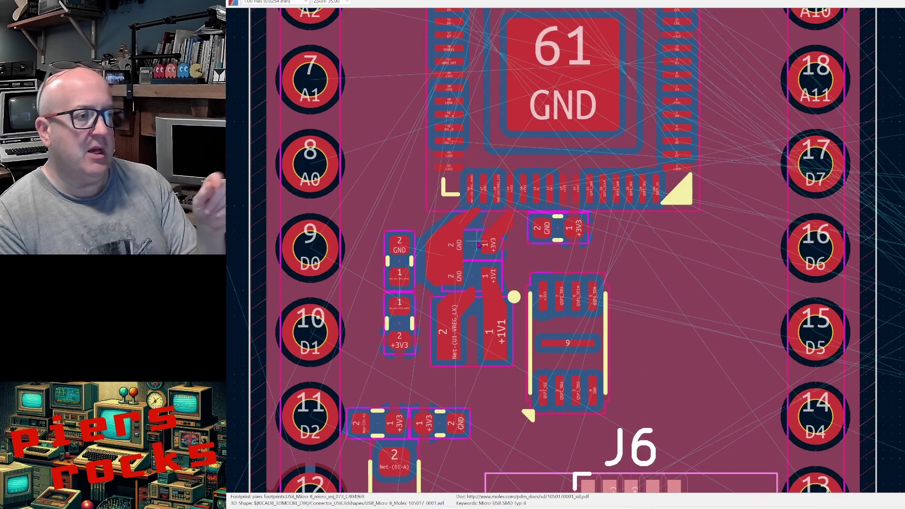
pyautogui.scroll(1, 577, 321)
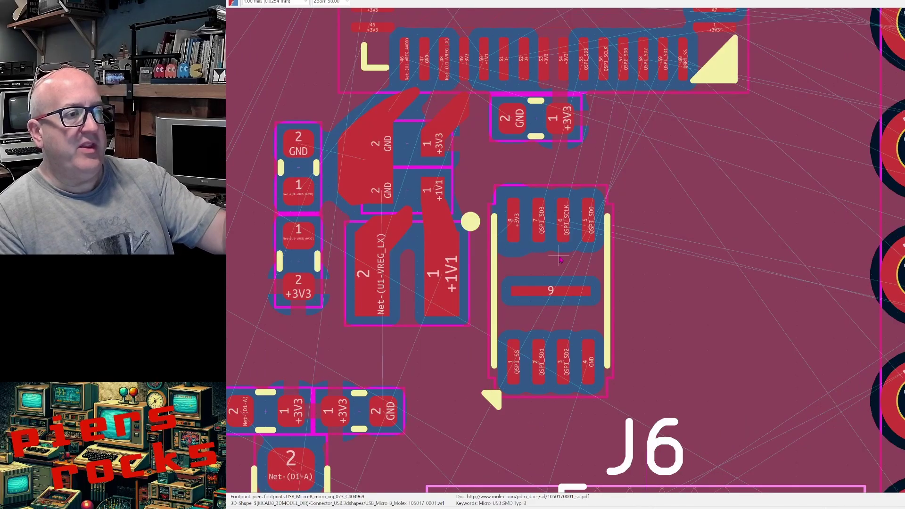
pyautogui.click(592, 308)
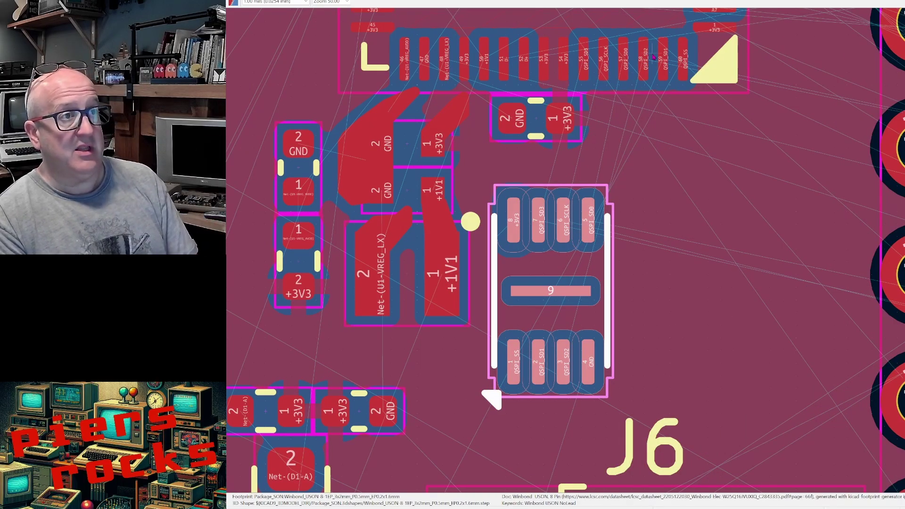
pyautogui.click(605, 57)
# Review the placement of the voltage regulator, crystal and diode D2 in the area above the microcontroller.
pyautogui.scroll(-3, 562, 264)
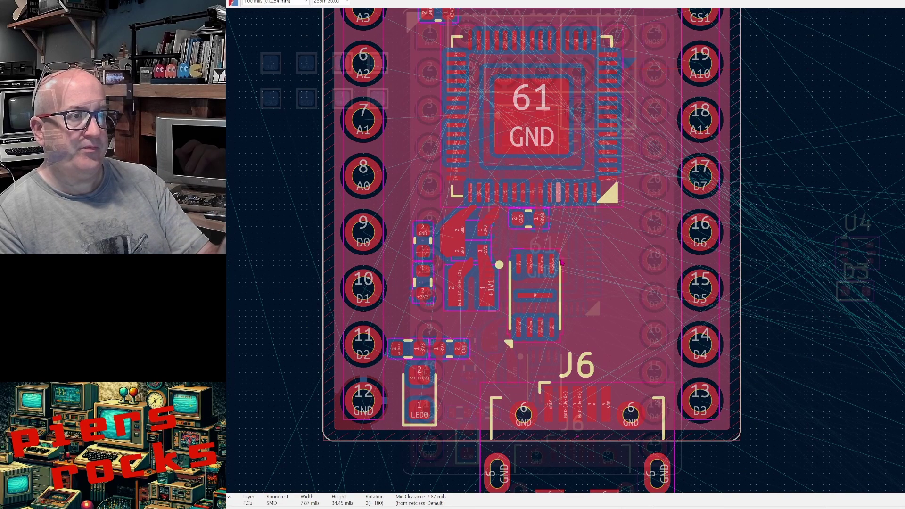
pyautogui.scroll(-2, 561, 263)
pyautogui.scroll(4, 566, 260)
pyautogui.click(567, 257)
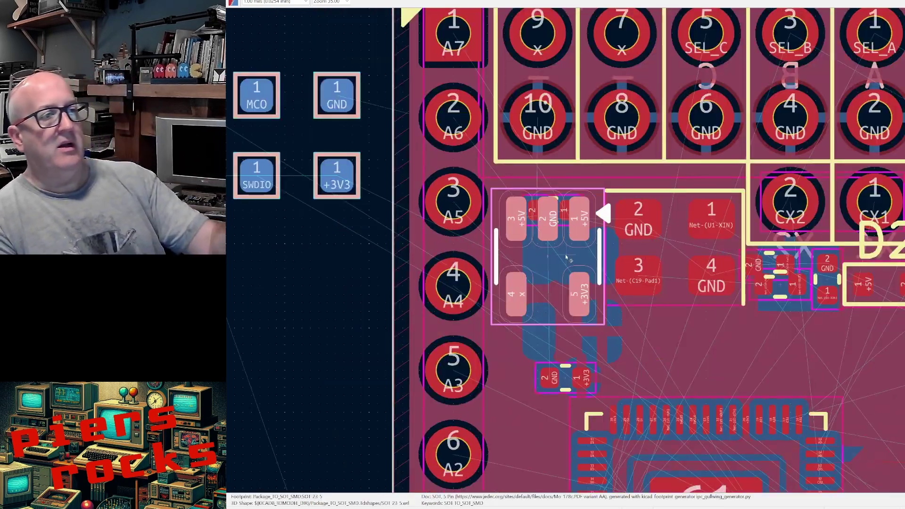
pyautogui.click(650, 244)
pyautogui.scroll(-2, 650, 245)
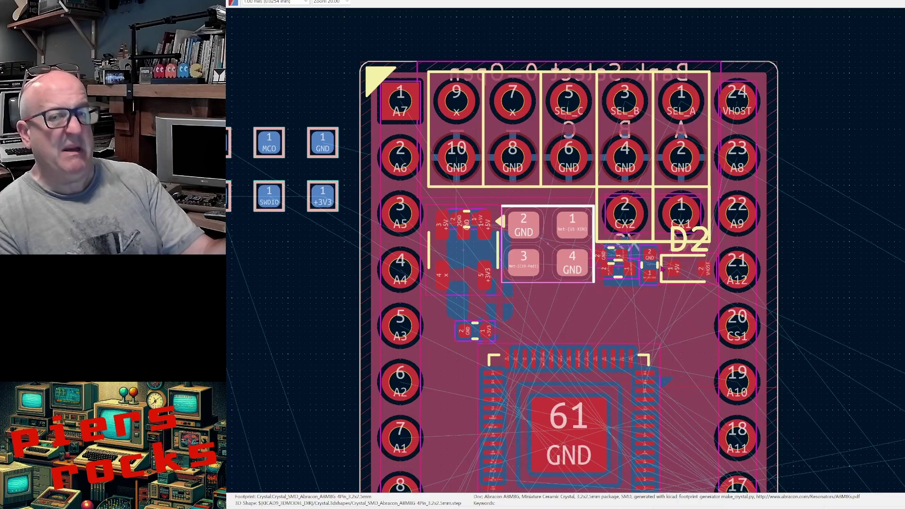
pyautogui.click(701, 258)
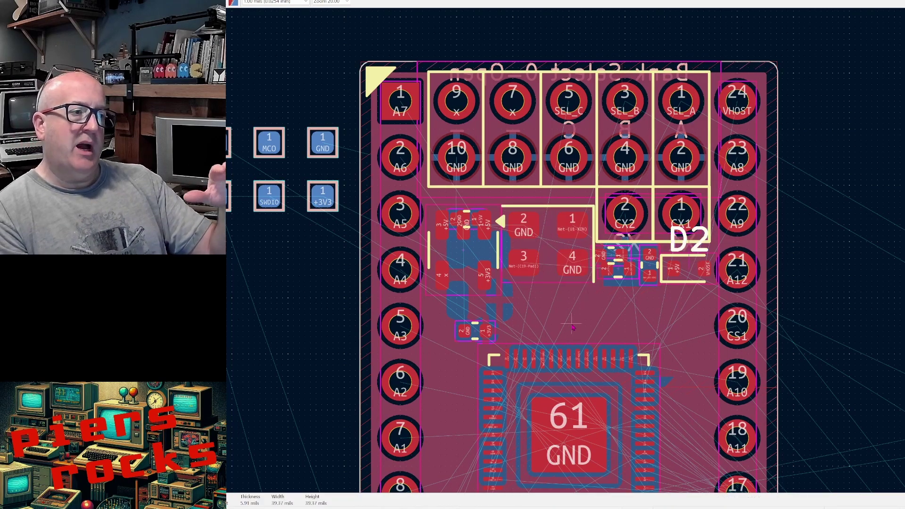
# Check the routing space between the crystal circuit and the microcontroller's upper pins, including XIN, XOUT, SWDIO and SWCLK.
pyautogui.scroll(4, 536, 296)
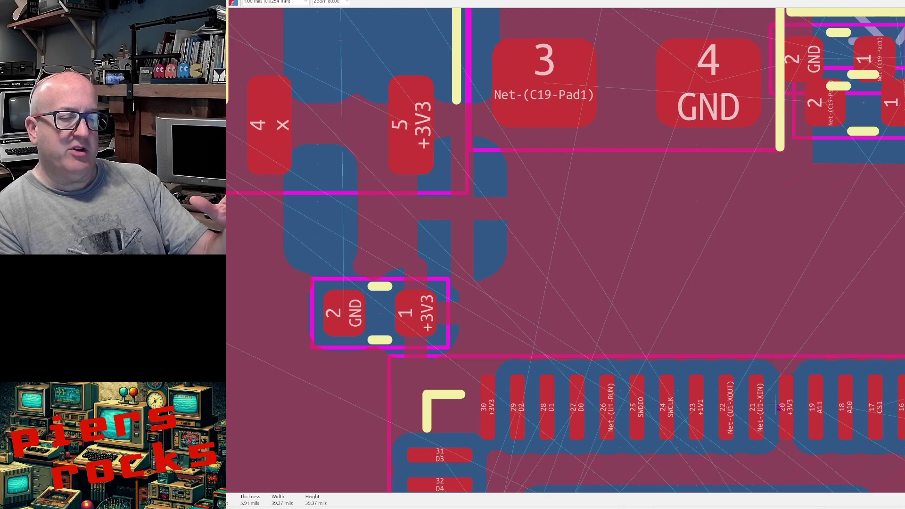
pyautogui.scroll(2, 646, 293)
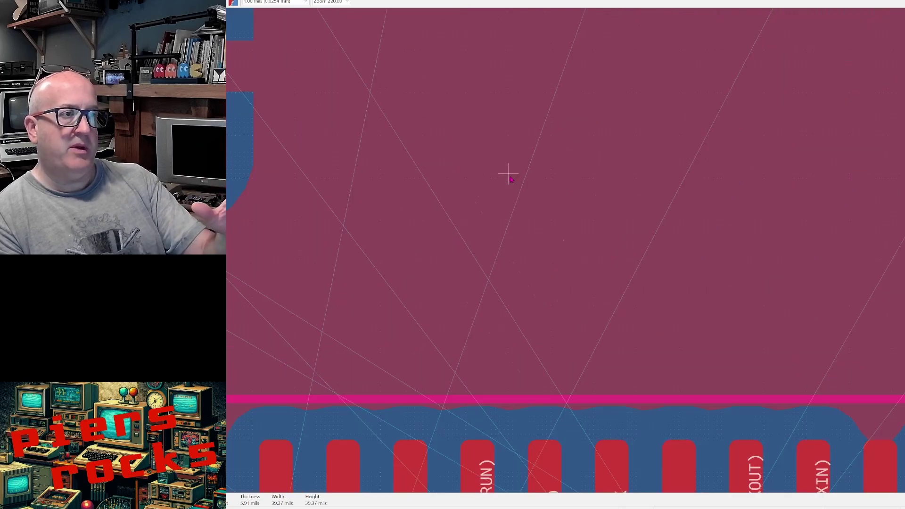
pyautogui.scroll(-2, 508, 174)
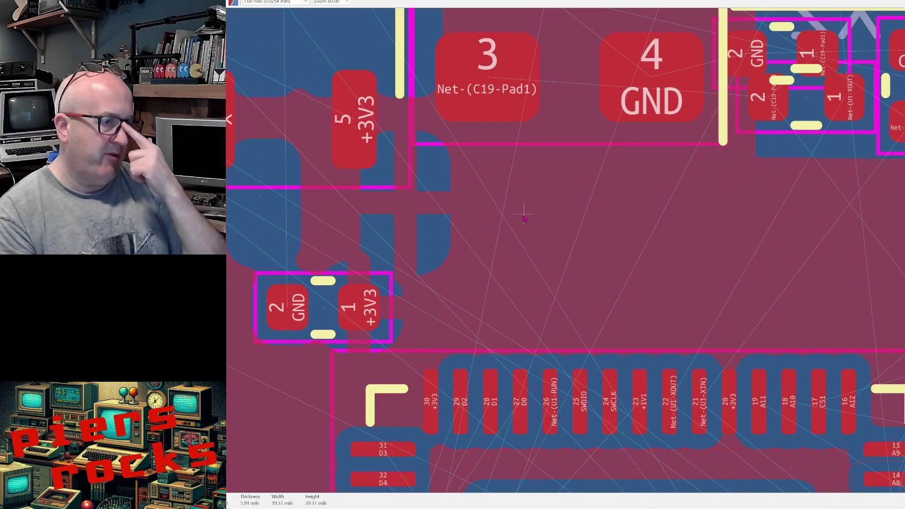
pyautogui.scroll(-3, 524, 218)
pyautogui.scroll(2, 561, 253)
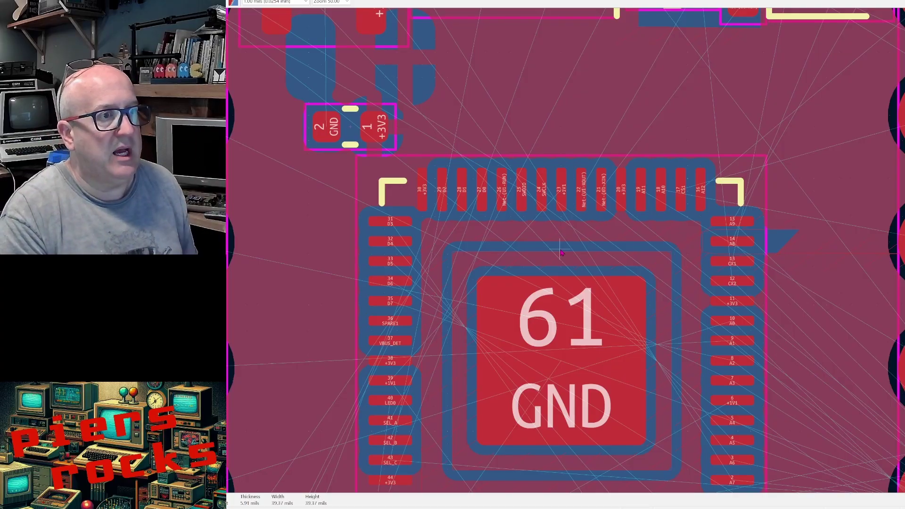
pyautogui.scroll(-3, 561, 253)
pyautogui.scroll(3, 564, 254)
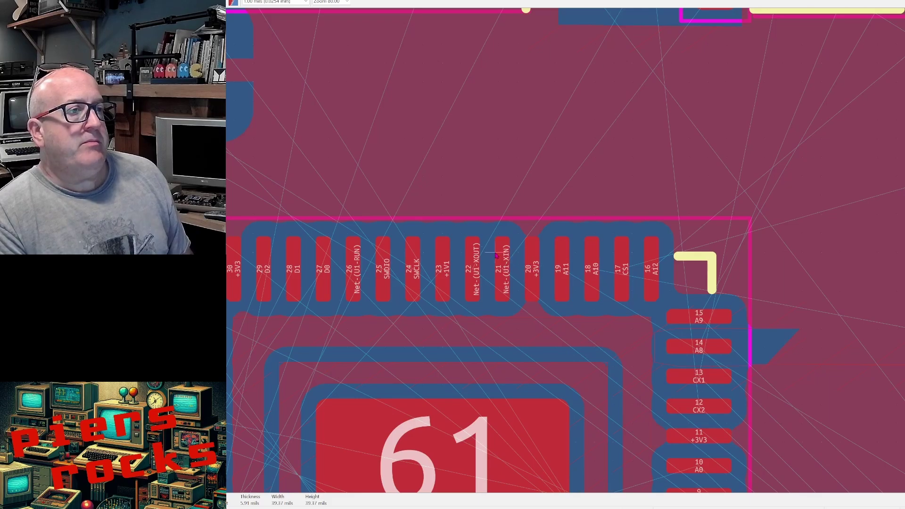
pyautogui.scroll(3, 565, 254)
pyautogui.scroll(-3, 565, 254)
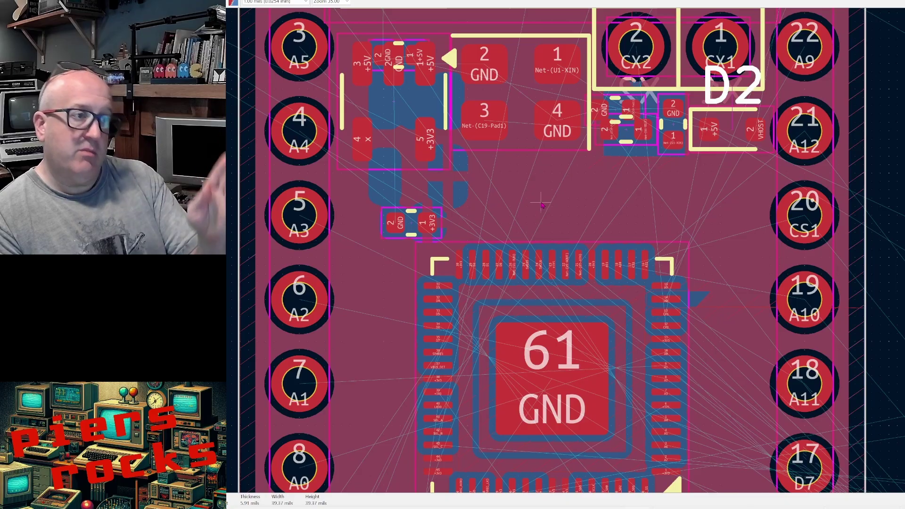
# Review the overall component layout from the USB connector J6 up to the crystal area.
pyautogui.scroll(-3, 546, 213)
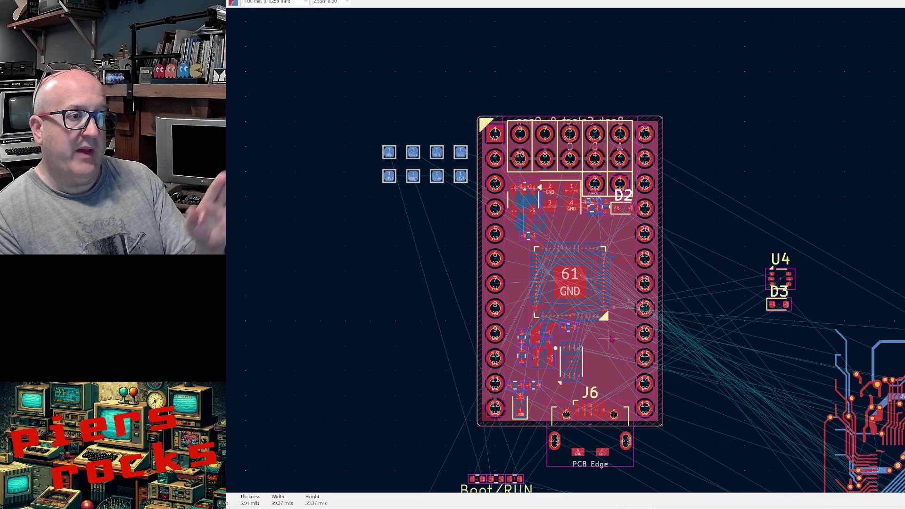
pyautogui.scroll(3, 597, 362)
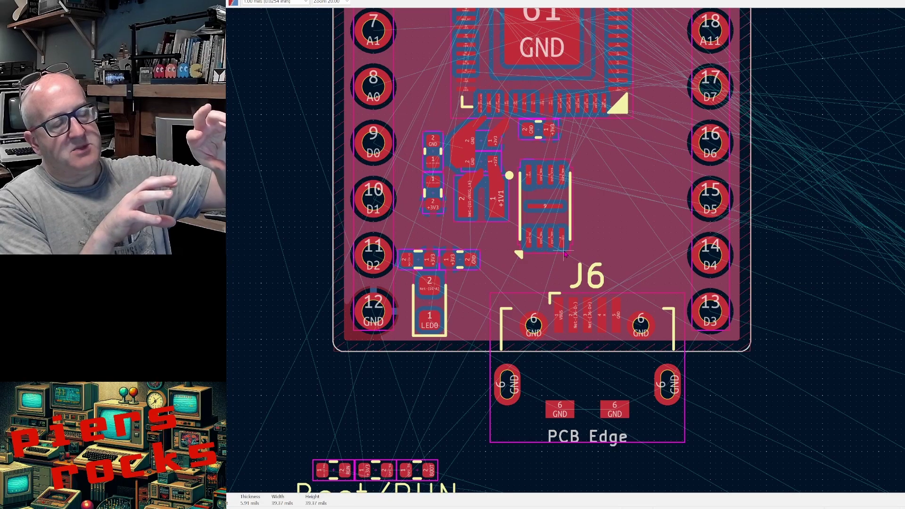
pyautogui.scroll(3, 565, 255)
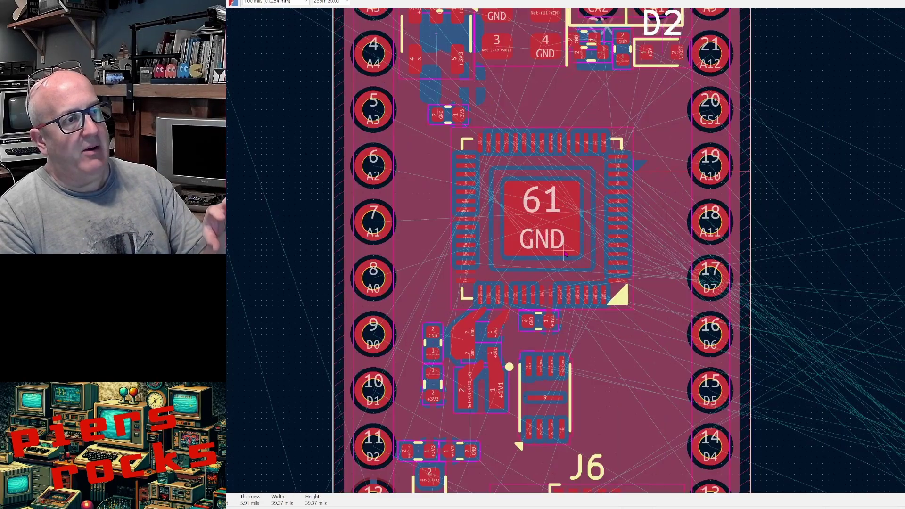
pyautogui.scroll(4, 564, 255)
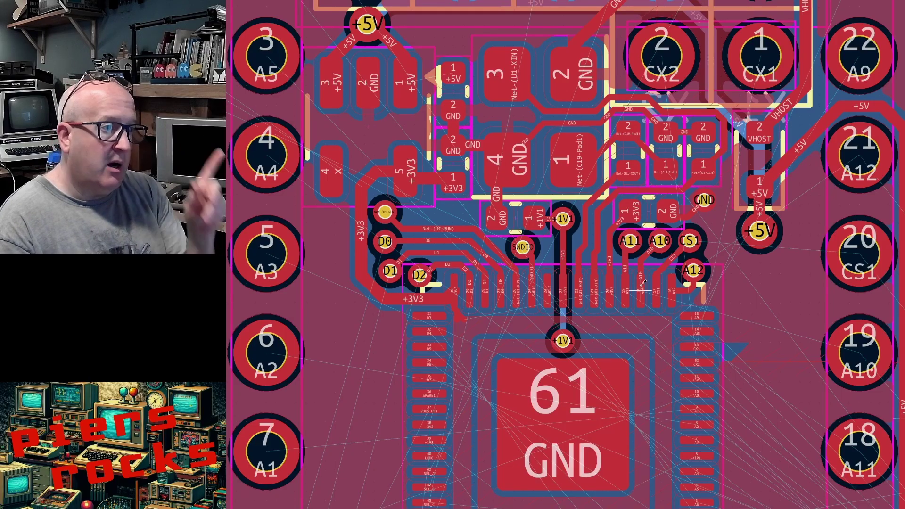
# Try to start a track from the microcontroller's SWCLK pin and inspect the routing space around the SWDIO via and neighbouring tracks.
pyautogui.click(547, 290)
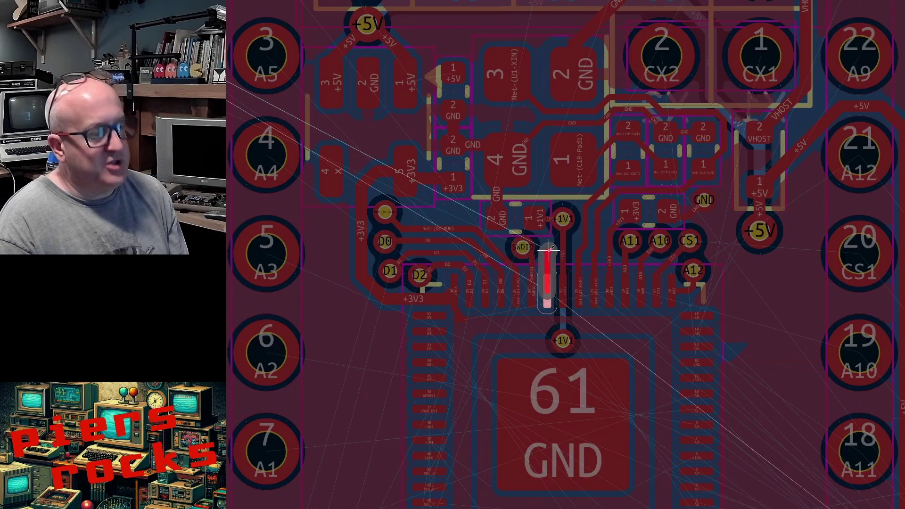
pyautogui.press('Escape')
pyautogui.scroll(4, 550, 254)
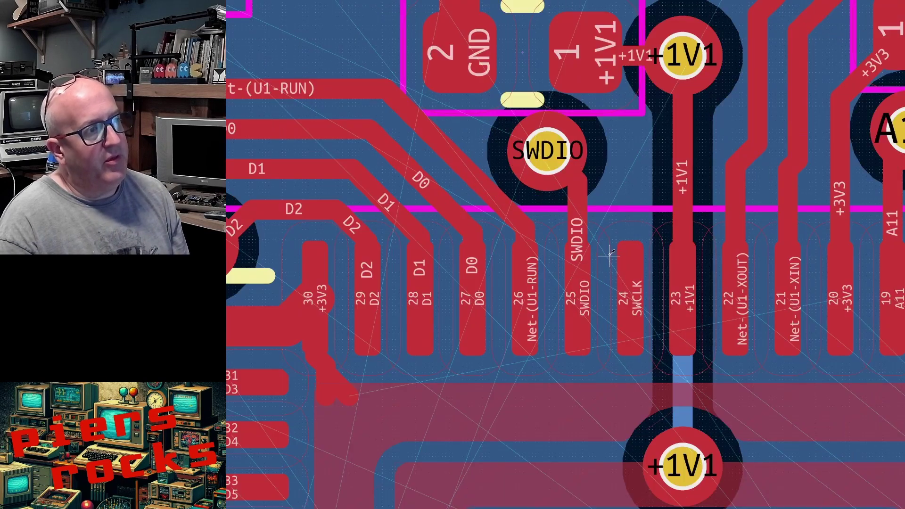
pyautogui.scroll(-3, 606, 253)
pyautogui.scroll(1, 609, 196)
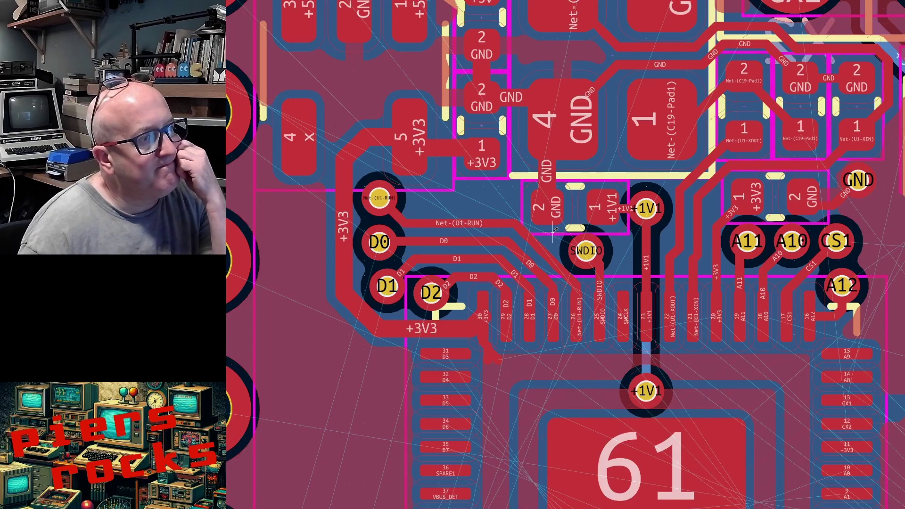
pyautogui.scroll(-5, 554, 230)
pyautogui.scroll(6, 610, 255)
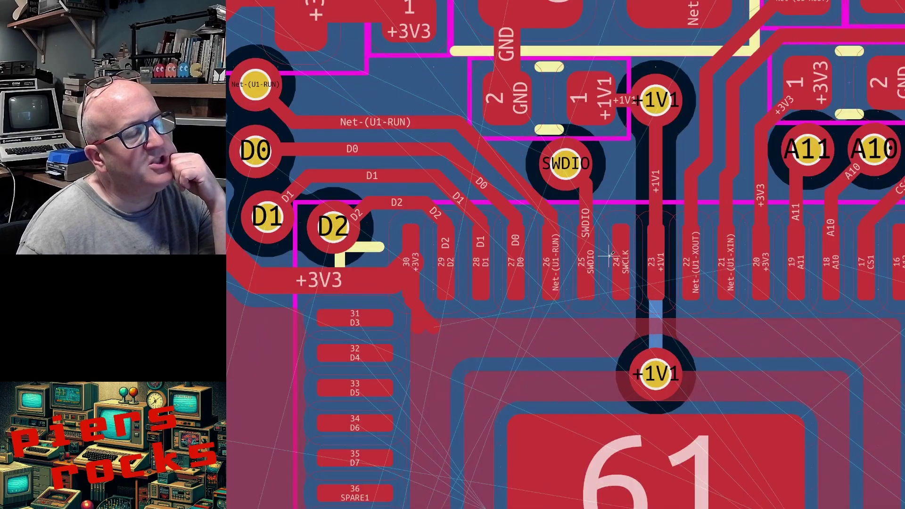
pyautogui.scroll(-2, 608, 256)
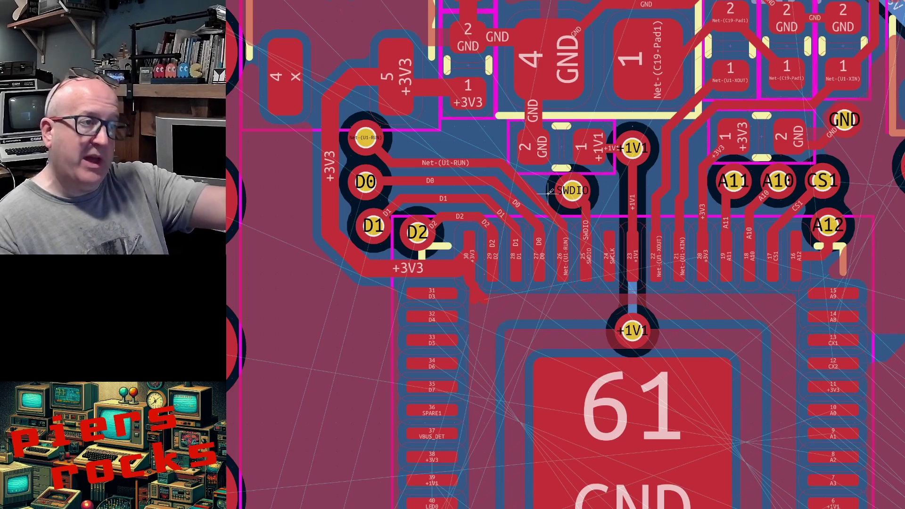
# Review the layout from the USB connector up to the voltage regulator, crystal and the +1V1 capacitor above the microcontroller.
pyautogui.scroll(-6, 558, 194)
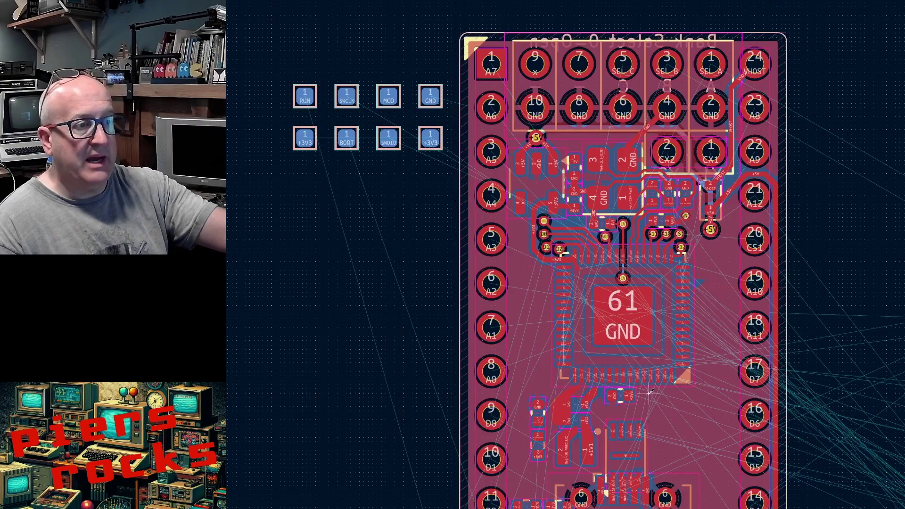
pyautogui.scroll(-2, 559, 193)
pyautogui.scroll(5, 607, 246)
pyautogui.scroll(-6, 607, 246)
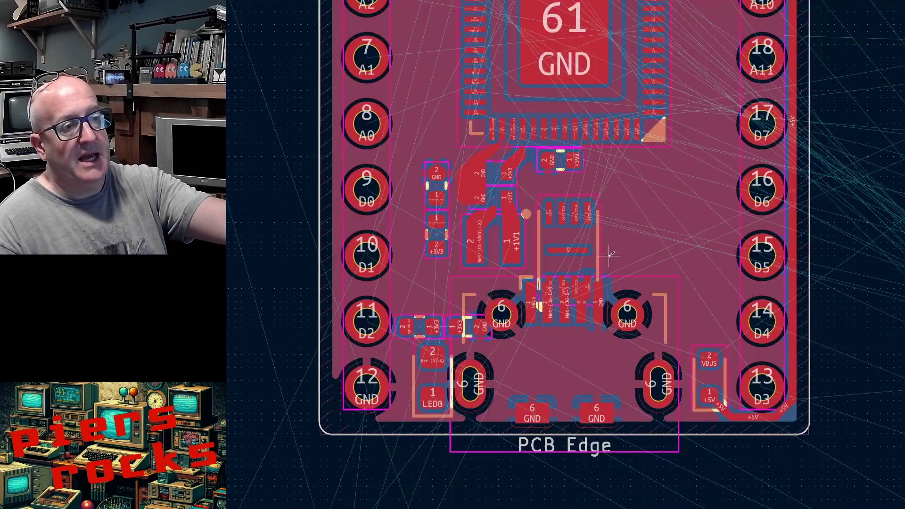
pyautogui.scroll(5, 604, 174)
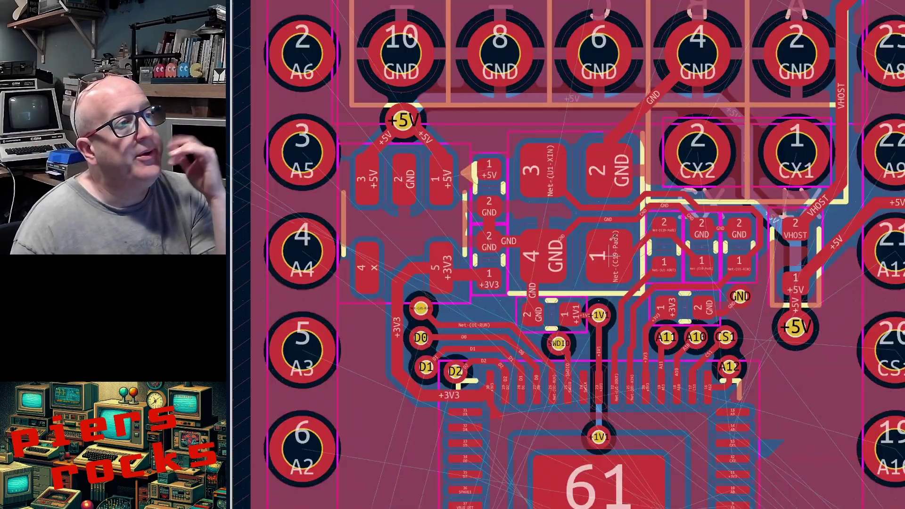
pyautogui.scroll(2, 608, 255)
pyautogui.scroll(2, 566, 264)
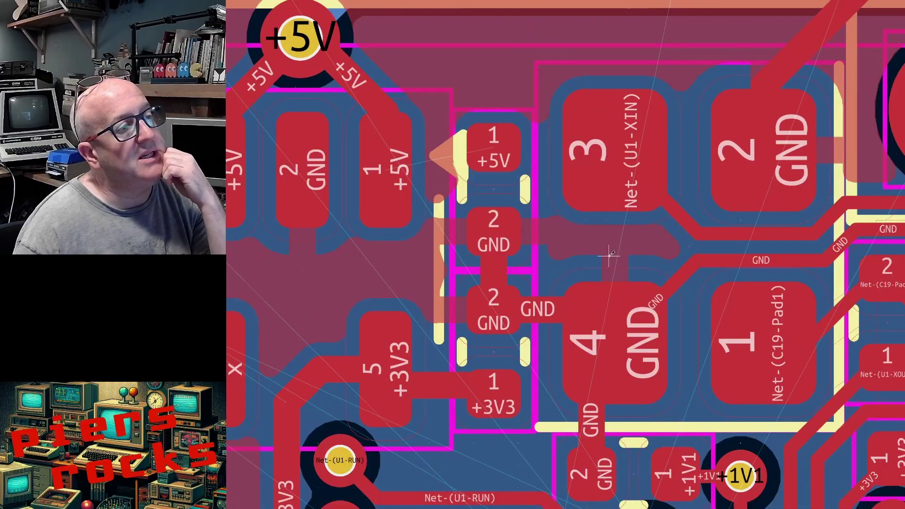
pyautogui.scroll(-3, 594, 259)
pyautogui.scroll(5, 618, 314)
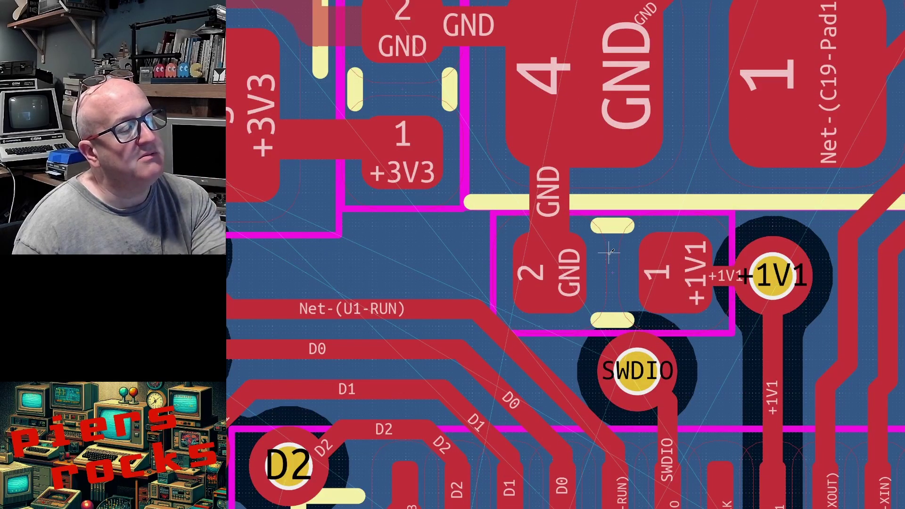
pyautogui.scroll(-5, 610, 254)
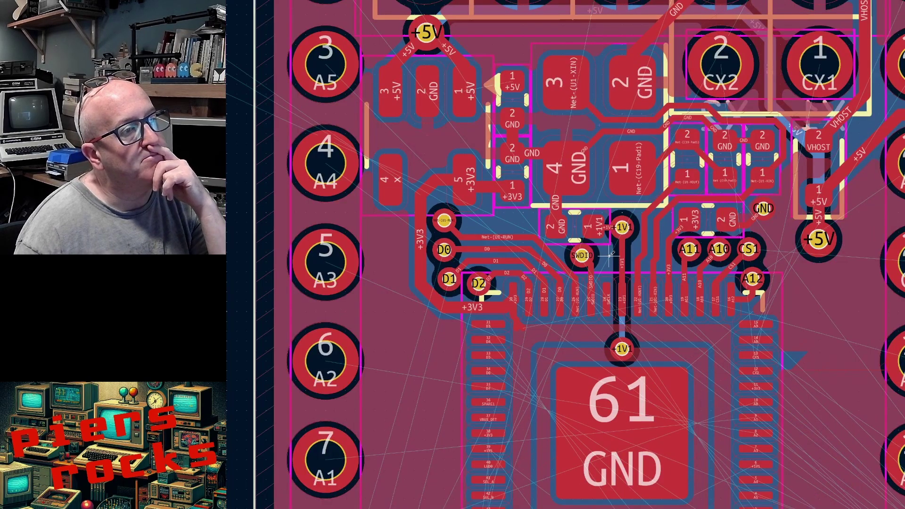
# Try to route a new track from the SWDIO pin diagonally past the existing SWDIO via, alongside the RUN track.
pyautogui.scroll(5, 610, 255)
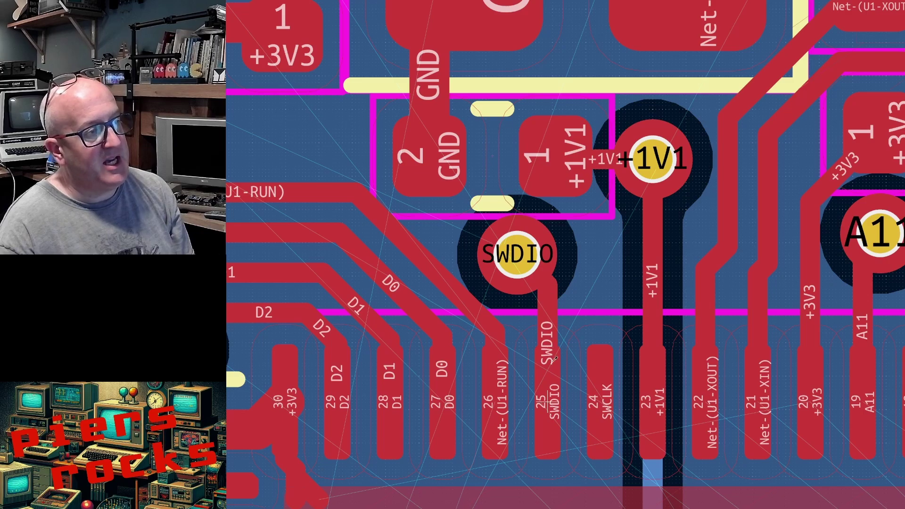
pyautogui.click(547, 349)
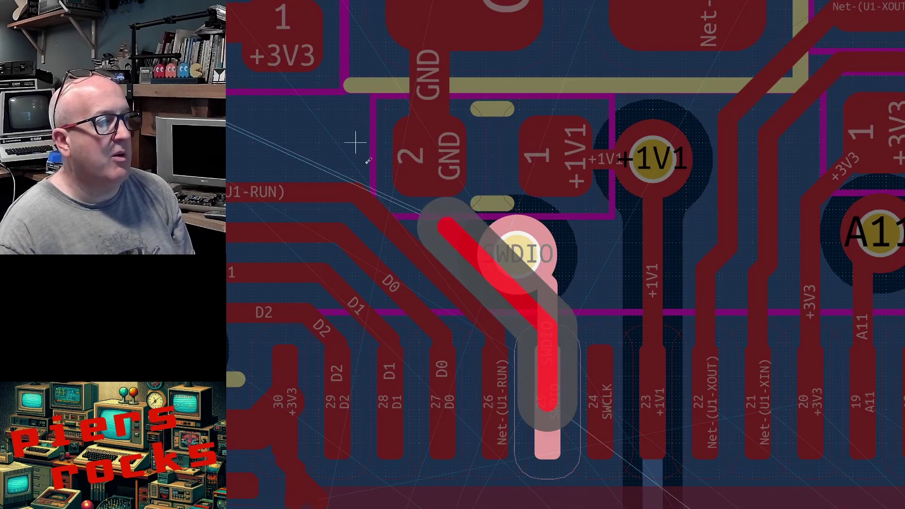
pyautogui.press('Escape')
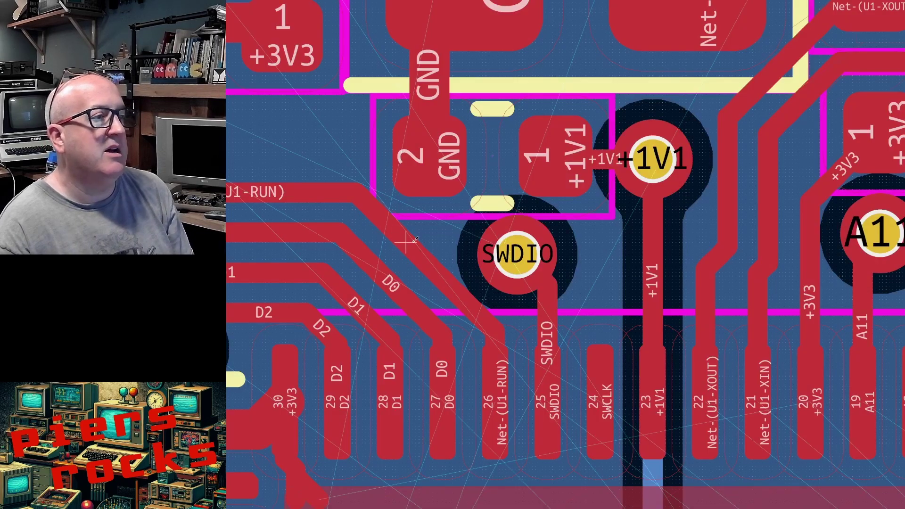
# Examine the SWDIO, SWCLK, RUN and D0 to D2 tracks and vias between the microcontroller's upper pins and the voltage regulator.
pyautogui.scroll(-5, 413, 240)
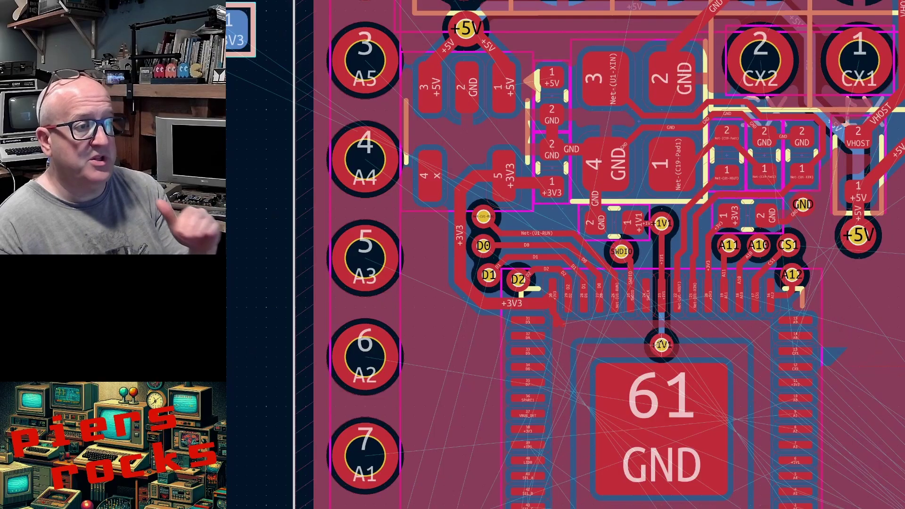
pyautogui.scroll(3, 651, 274)
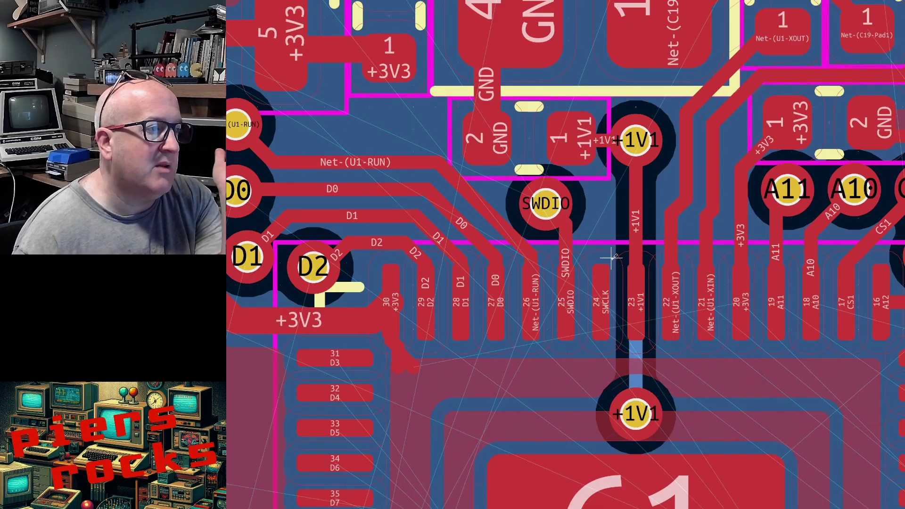
pyautogui.scroll(-3, 609, 255)
pyautogui.scroll(1, 609, 255)
pyautogui.scroll(-2, 609, 255)
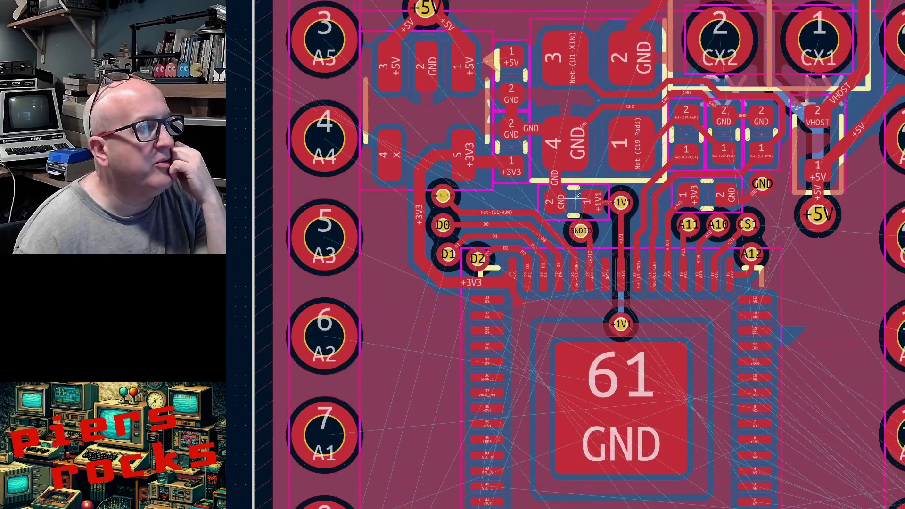
pyautogui.scroll(-2, 578, 195)
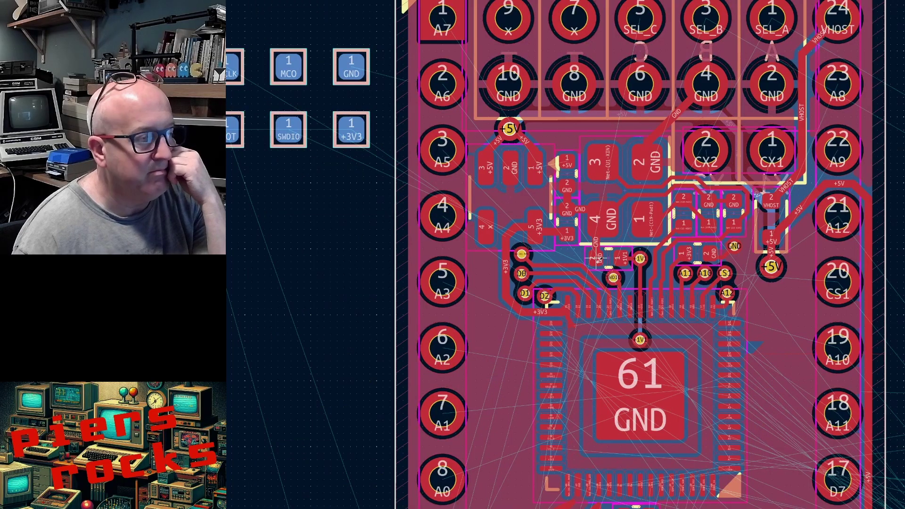
pyautogui.scroll(-2, 598, 258)
pyautogui.scroll(6, 599, 258)
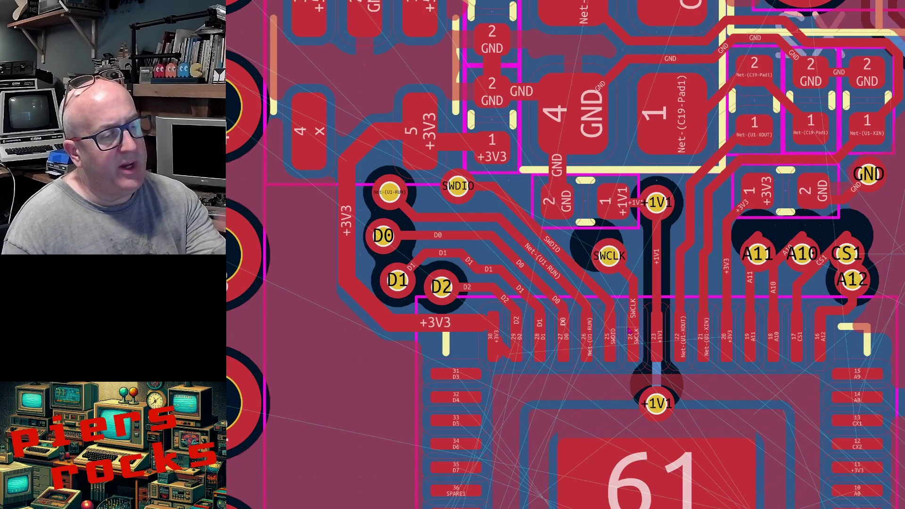
pyautogui.scroll(-2, 622, 332)
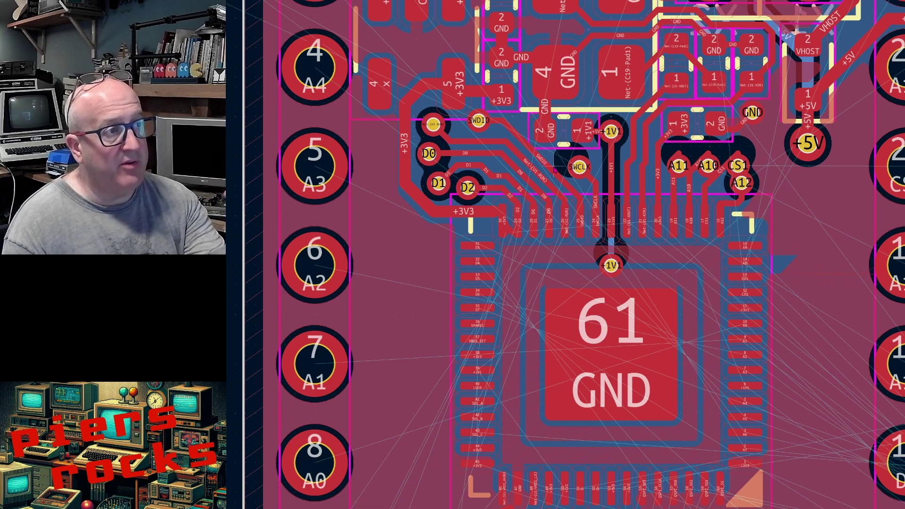
pyautogui.scroll(5, 542, 184)
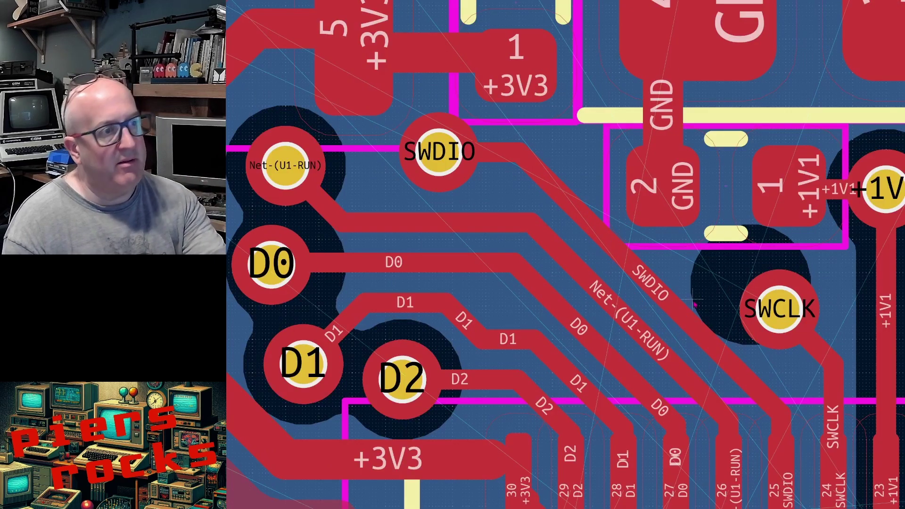
# Try to delete the short track stub above the A11 via.
pyautogui.scroll(-2, 633, 255)
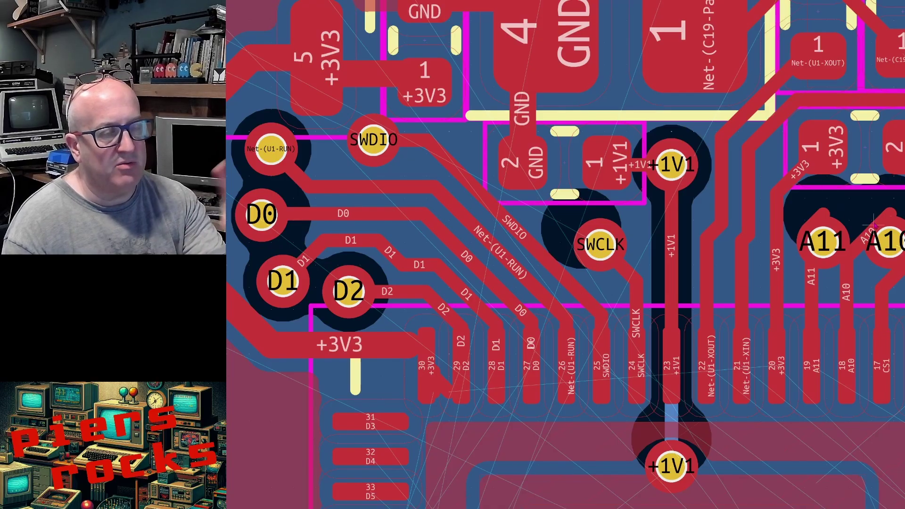
pyautogui.click(821, 216)
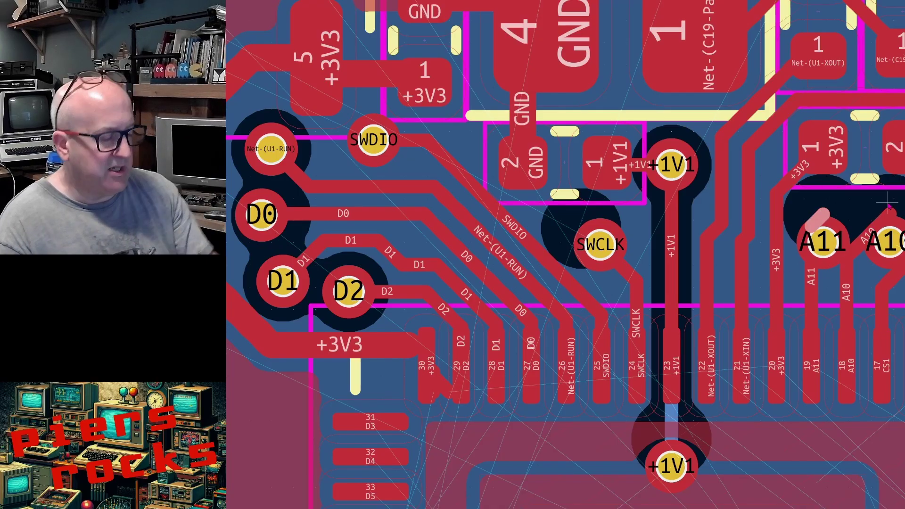
pyautogui.press('Delete')
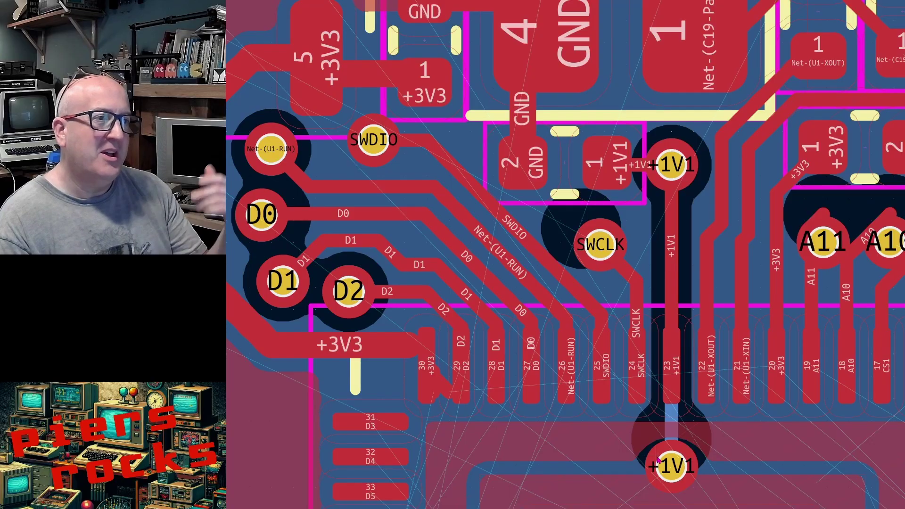
# Inspect the core-voltage capacitors, inductor and copper shapes below the microcontroller next to its VREG_LX, D- and D+ pins.
pyautogui.scroll(-2, 659, 460)
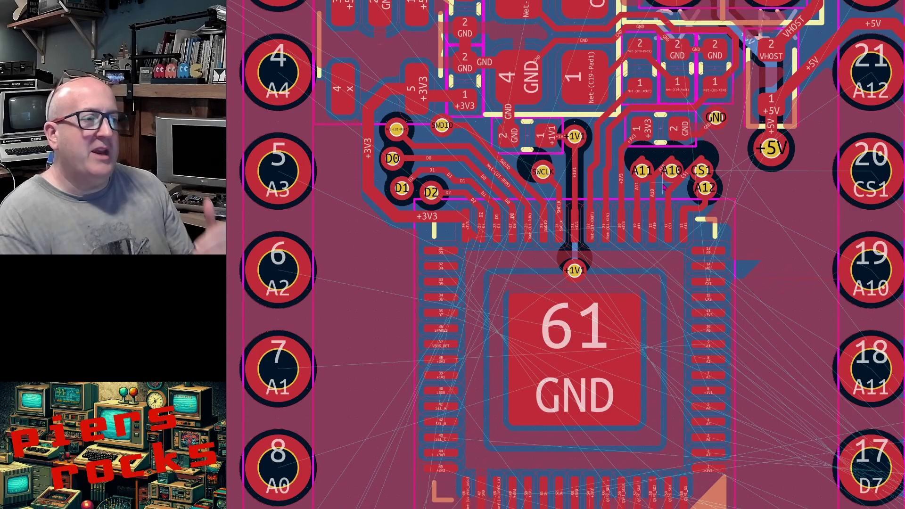
pyautogui.scroll(-3, 651, 236)
pyautogui.scroll(3, 610, 283)
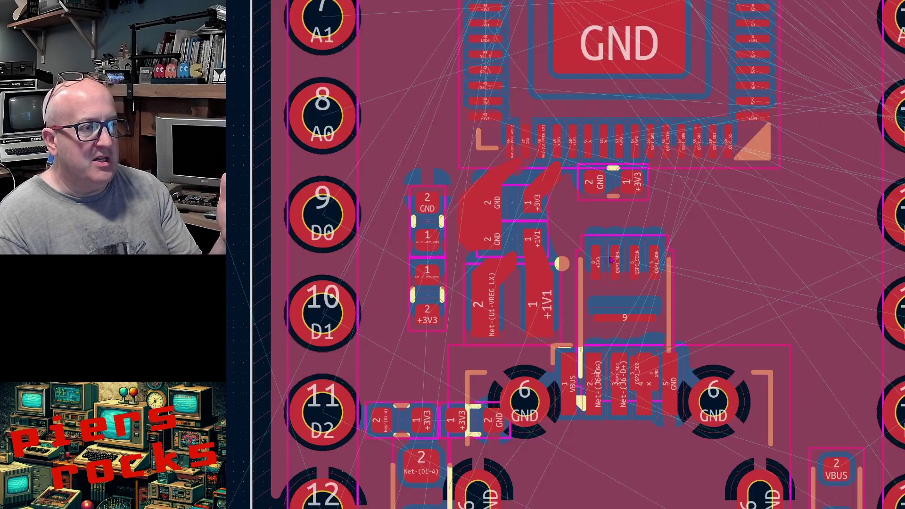
pyautogui.scroll(1, 611, 260)
pyautogui.scroll(-1, 608, 262)
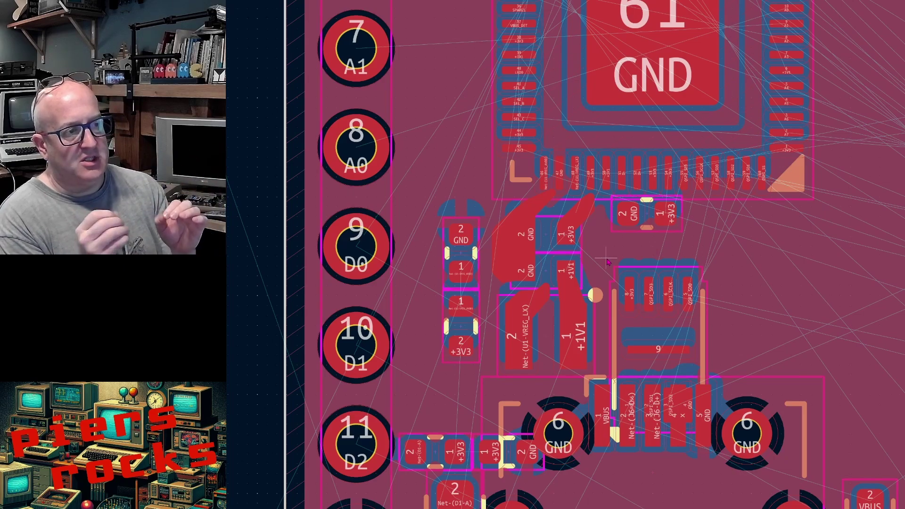
pyautogui.scroll(-1, 608, 262)
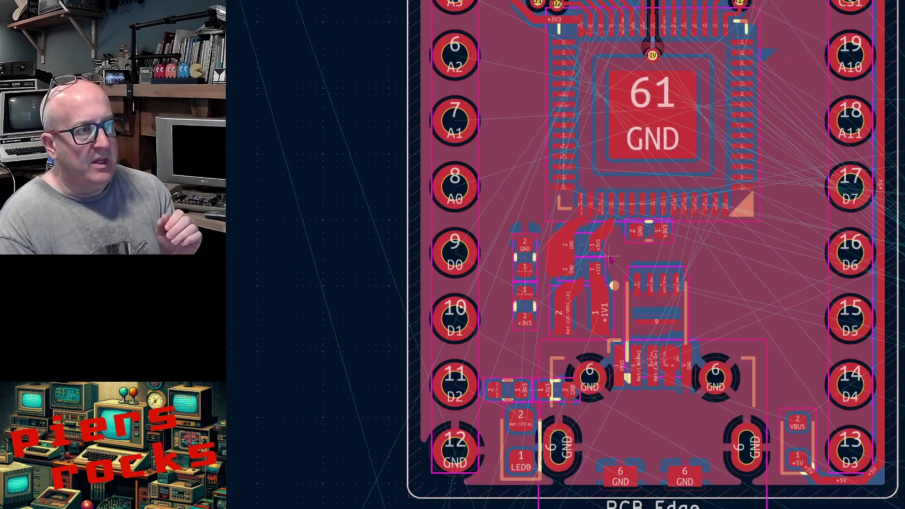
pyautogui.scroll(-1, 609, 262)
pyautogui.scroll(2, 609, 261)
pyautogui.scroll(2, 611, 261)
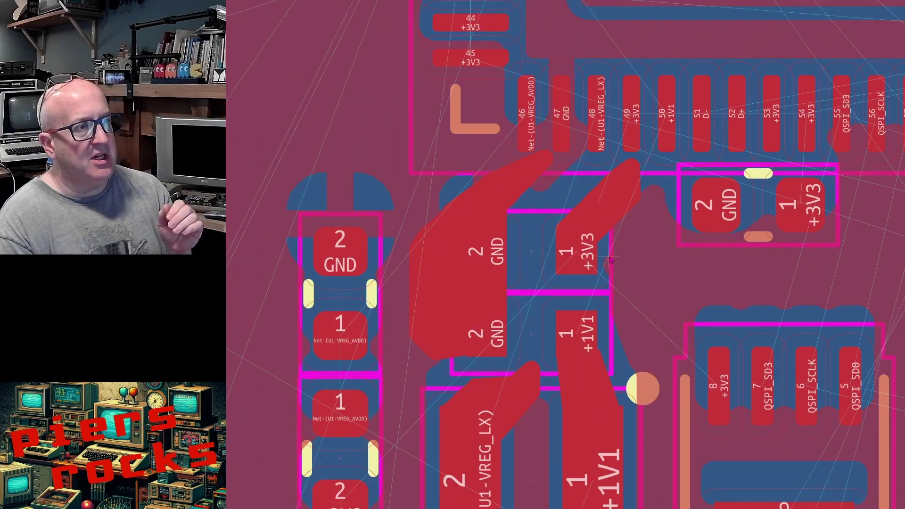
# Review the area between the microcontroller and USB connector, selecting the core-voltage inductor between VREG_LX and +1V1.
pyautogui.scroll(-3, 611, 261)
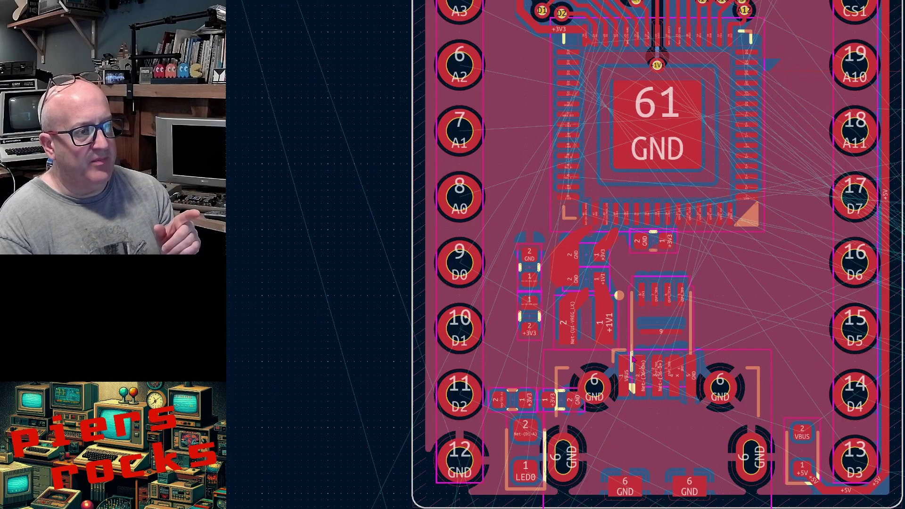
pyautogui.scroll(-2, 612, 259)
pyautogui.scroll(4, 613, 248)
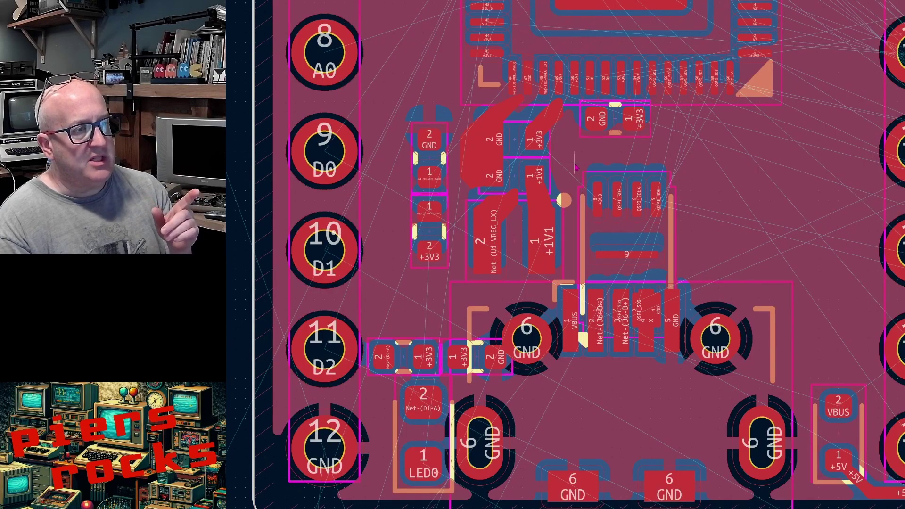
pyautogui.scroll(-2, 612, 186)
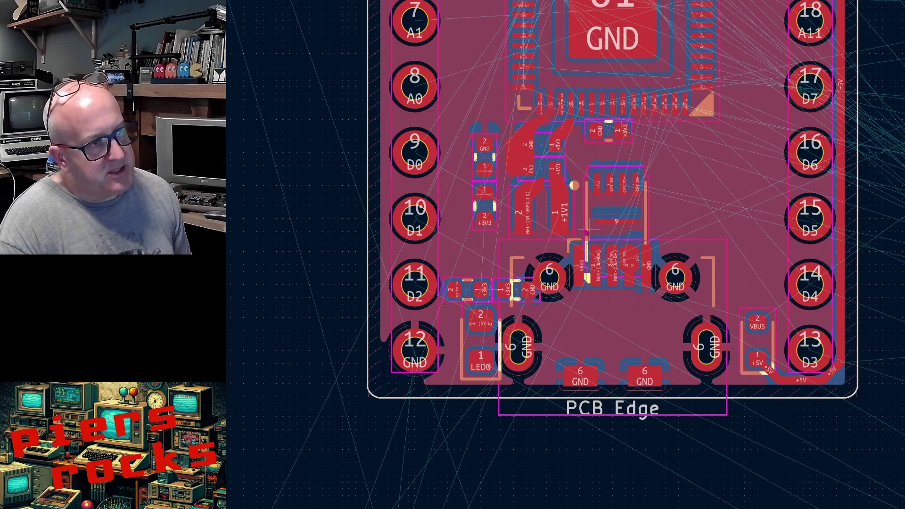
pyautogui.scroll(4, 586, 232)
pyautogui.scroll(-2, 586, 232)
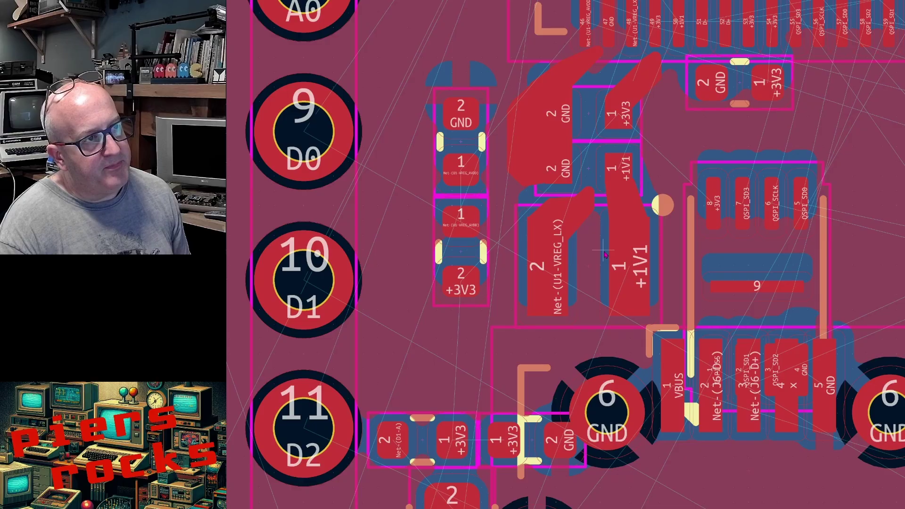
pyautogui.click(591, 309)
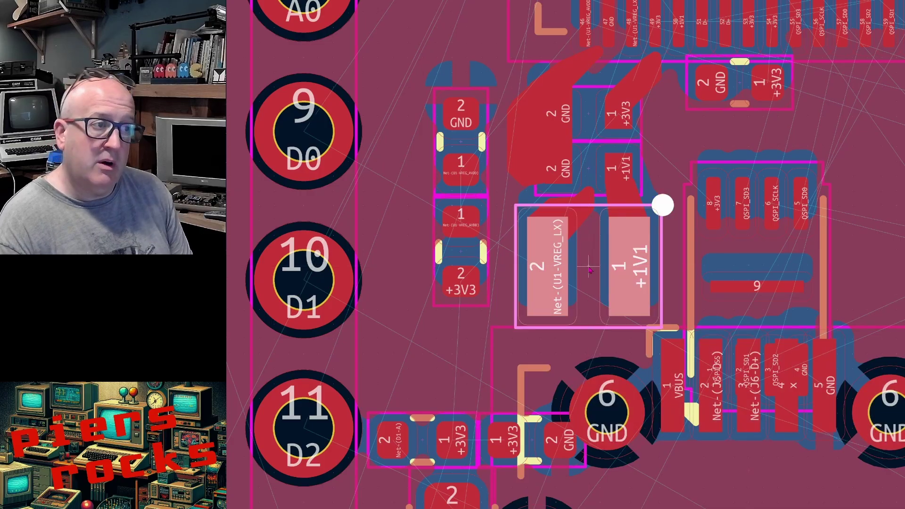
pyautogui.scroll(-2, 589, 270)
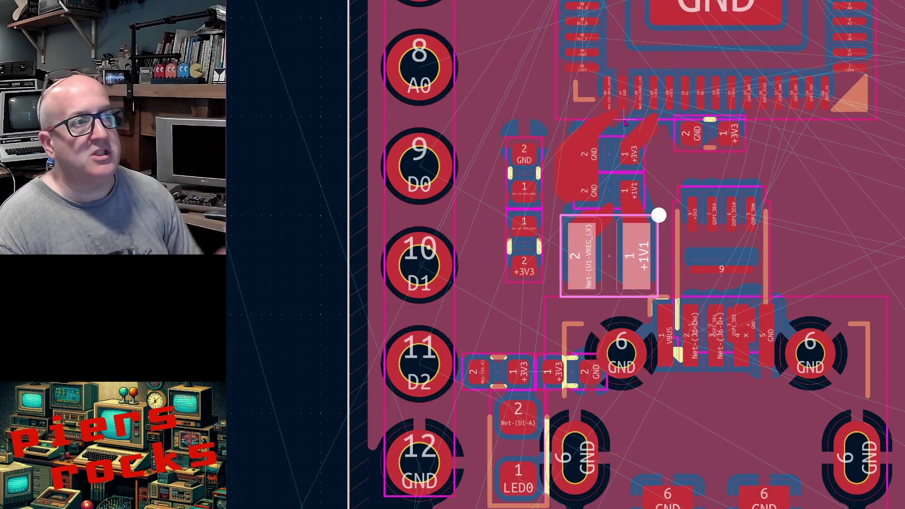
pyautogui.scroll(4, 630, 59)
pyautogui.scroll(-4, 616, 254)
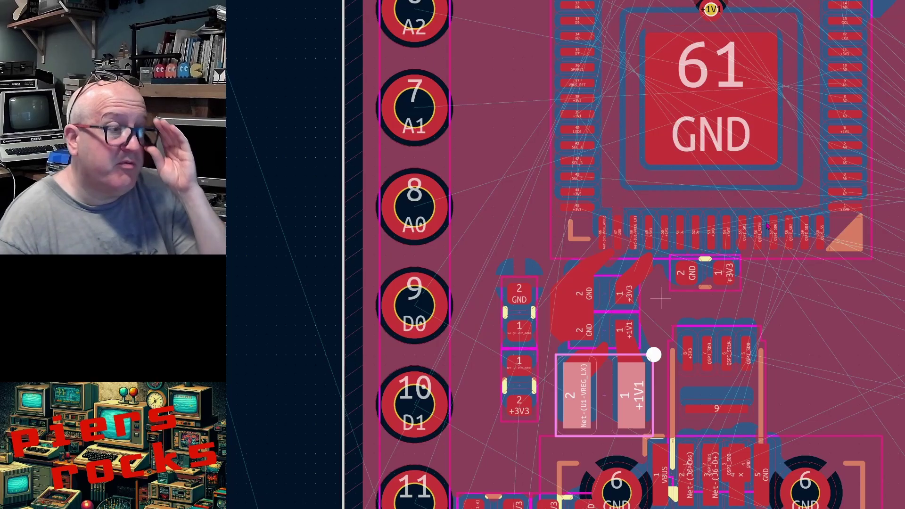
pyautogui.keyDown('shift'); pyautogui.click(606, 297); pyautogui.keyUp('shift')
pyautogui.keyDown('shift'); pyautogui.click(607, 330); pyautogui.keyUp('shift')
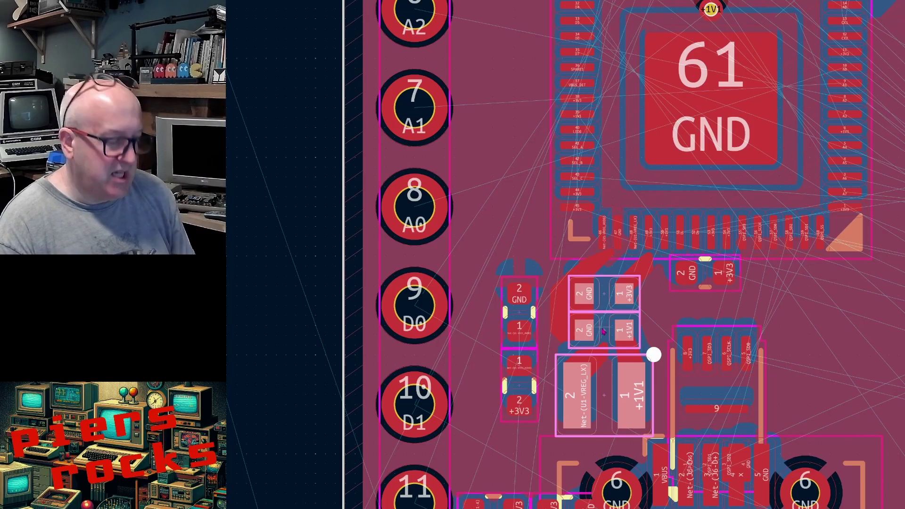
pyautogui.press('m')
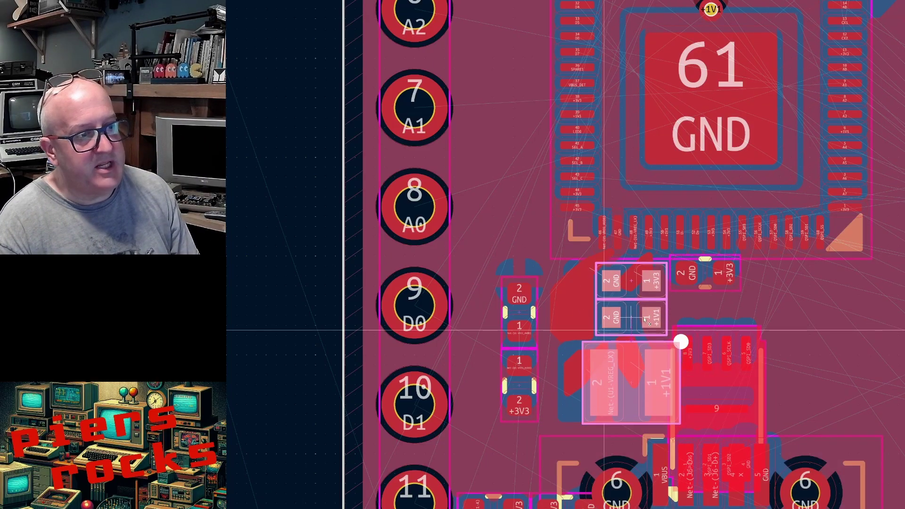
pyautogui.press('Escape')
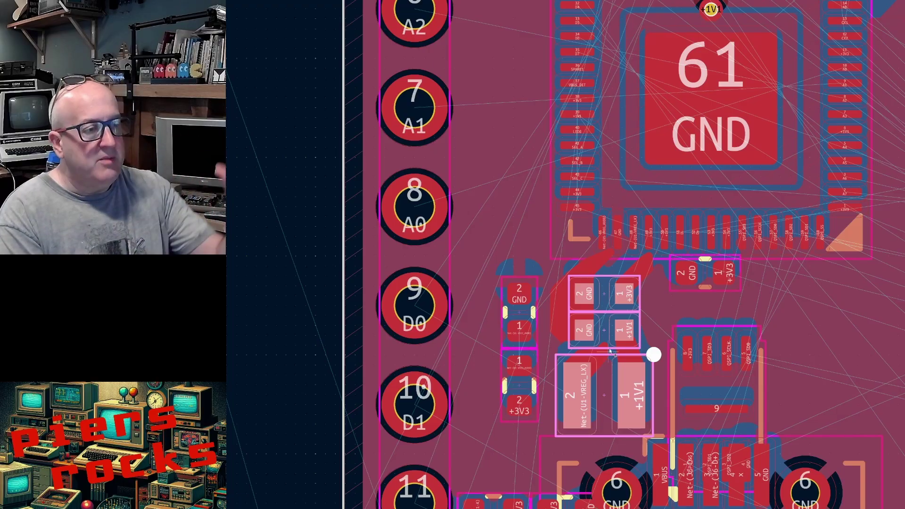
# Move the QSPI flash chip out from between the microcontroller and USB connector towards the D5 and D6 pads, and rotate it to horizontal.
pyautogui.scroll(-2, 611, 353)
pyautogui.scroll(5, 611, 258)
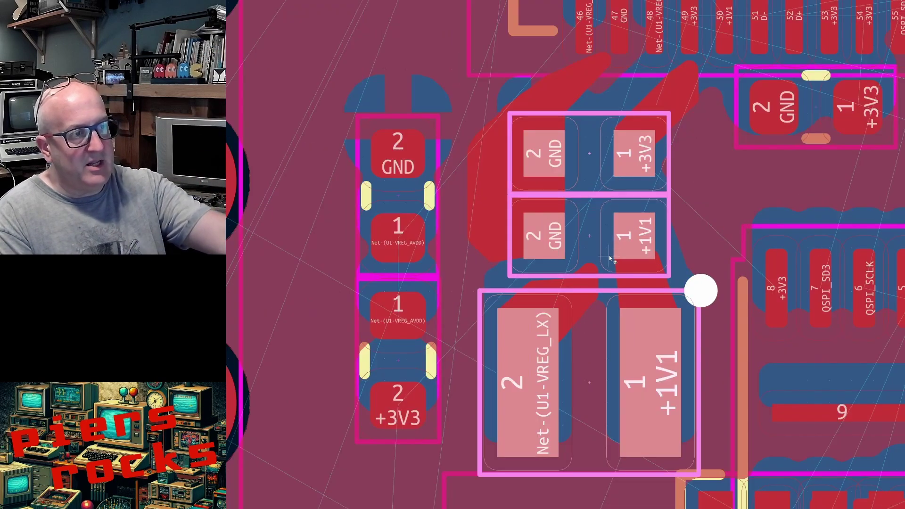
pyautogui.scroll(-2, 612, 259)
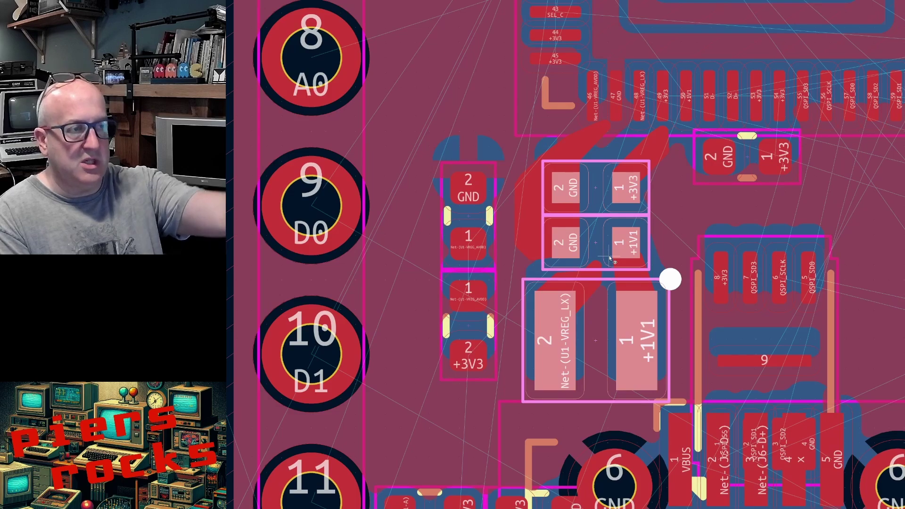
pyautogui.scroll(-2, 611, 259)
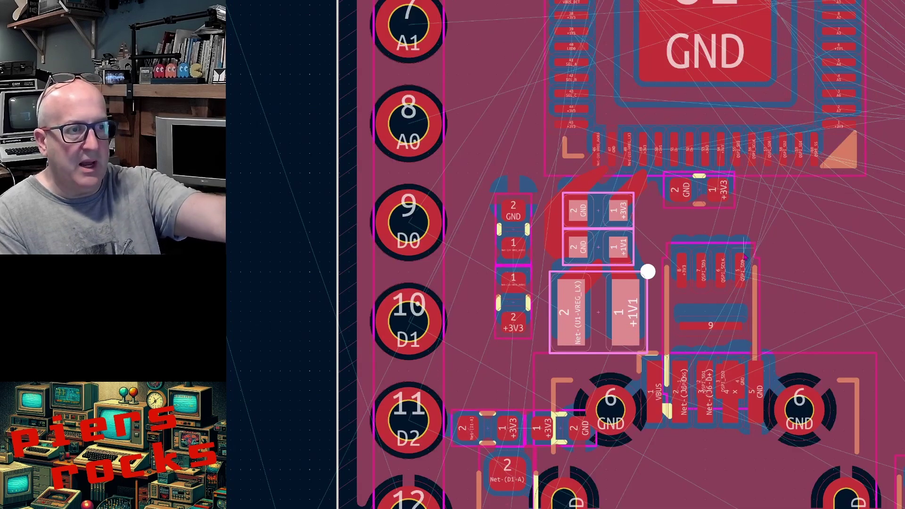
pyautogui.click(720, 307)
pyautogui.click(699, 197)
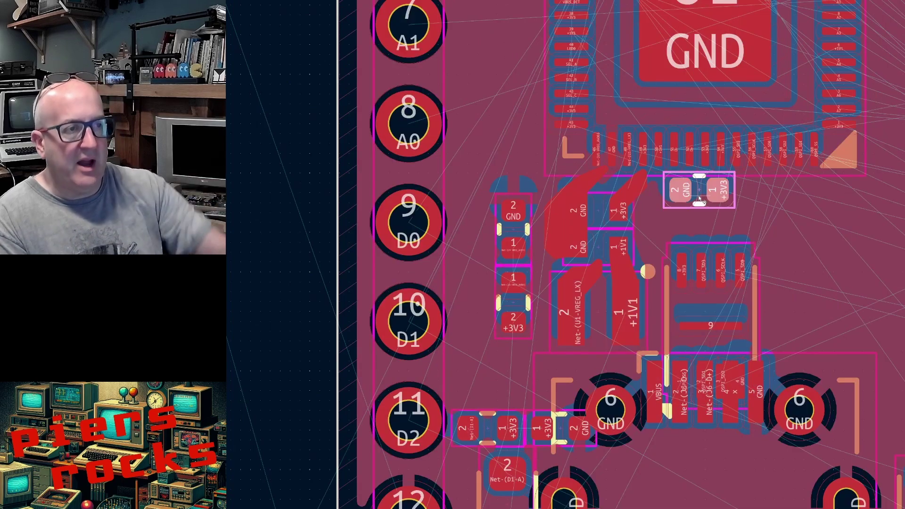
pyautogui.click(714, 298)
pyautogui.moveTo(714, 298); pyautogui.dragTo(841, 345)
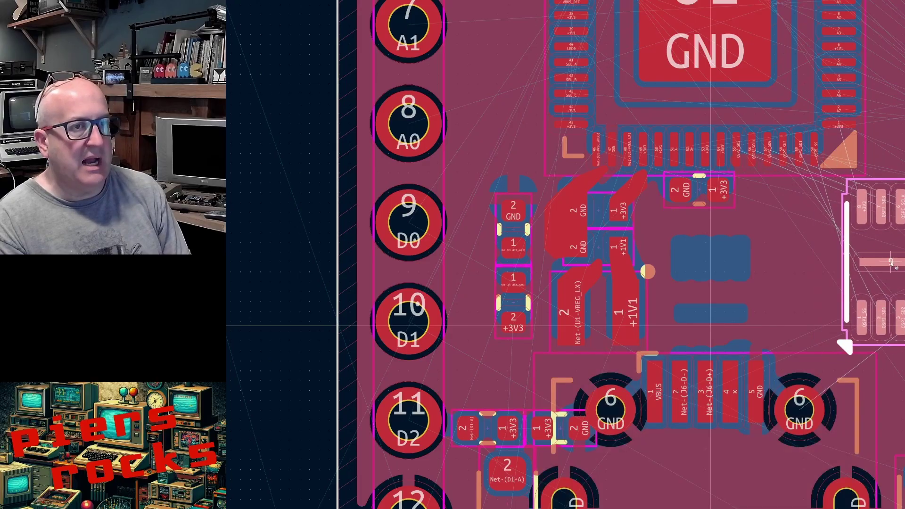
pyautogui.moveTo(891, 261); pyautogui.dragTo(843, 258)
pyautogui.press('r')
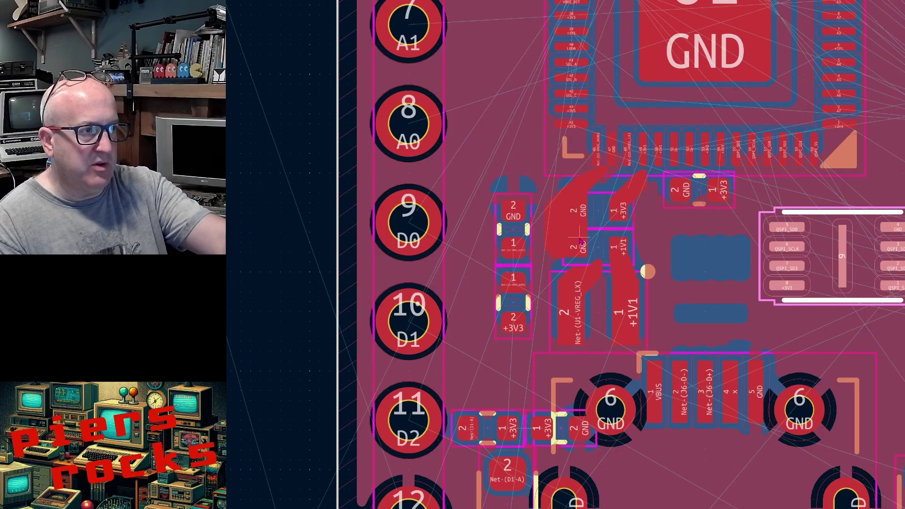
# Turn the +3V3 decoupling capacitor end for end and shift it sideways below microcontroller pins 54 to 56, away from the D- and D+ pins.
pyautogui.click(701, 187)
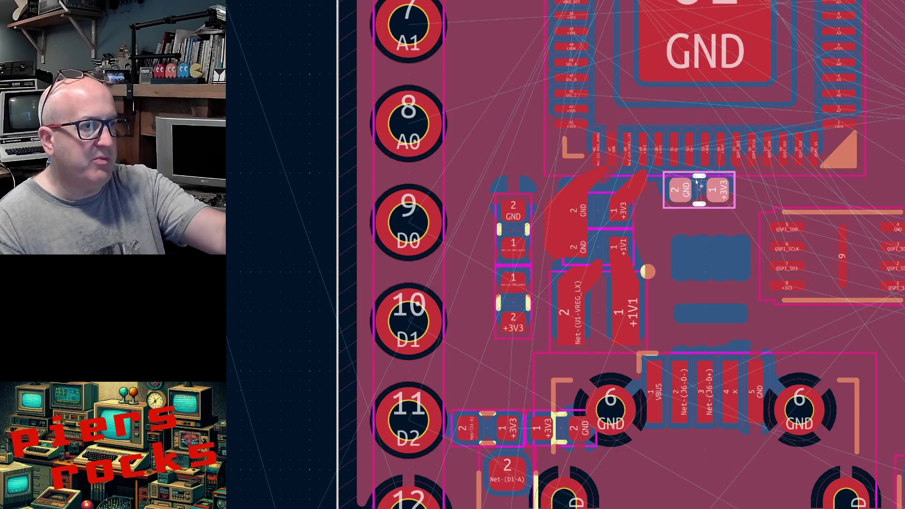
pyautogui.scroll(6, 698, 183)
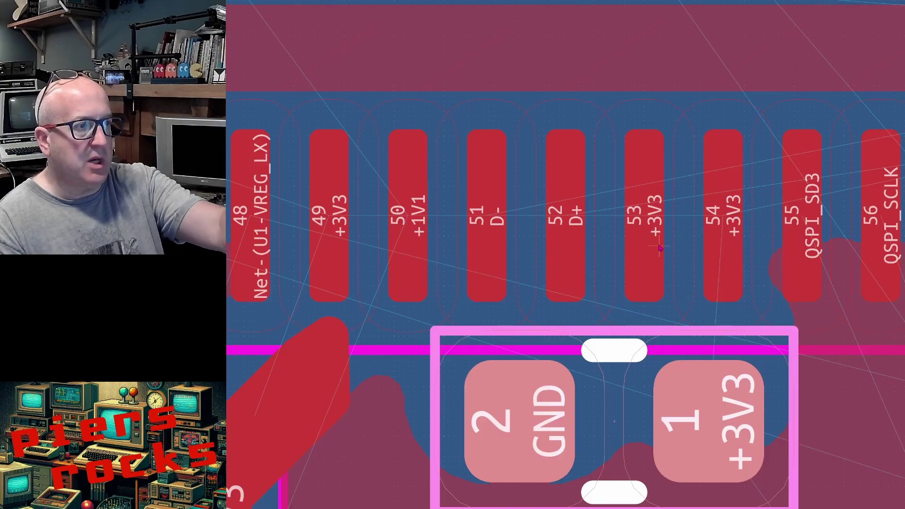
pyautogui.scroll(-3, 668, 252)
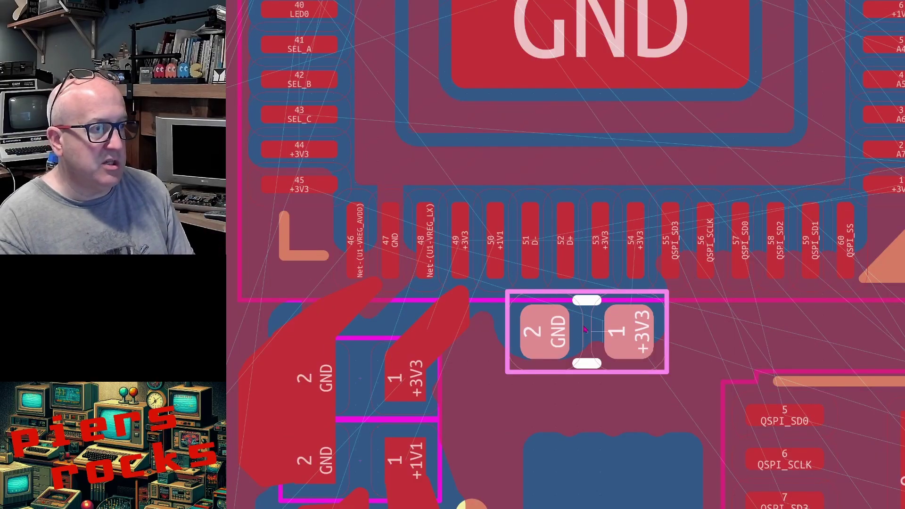
pyautogui.press('r')
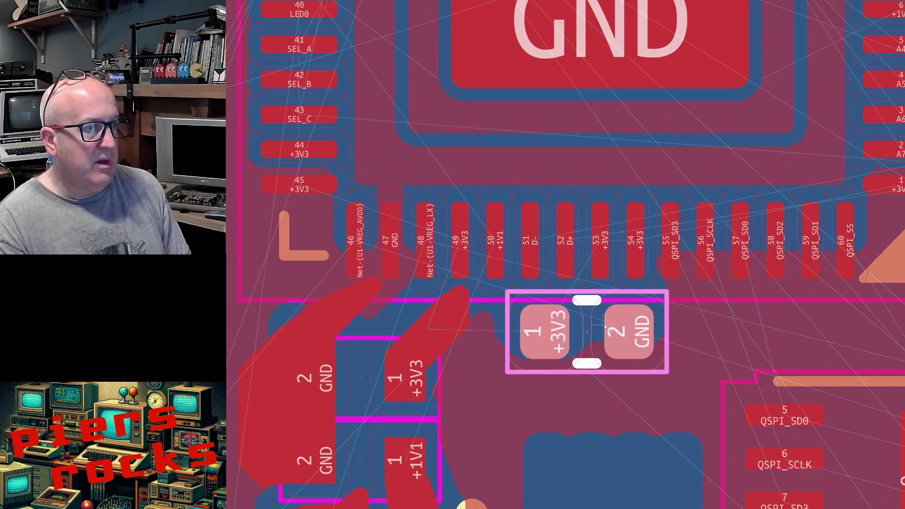
pyautogui.moveTo(589, 325); pyautogui.dragTo(665, 344)
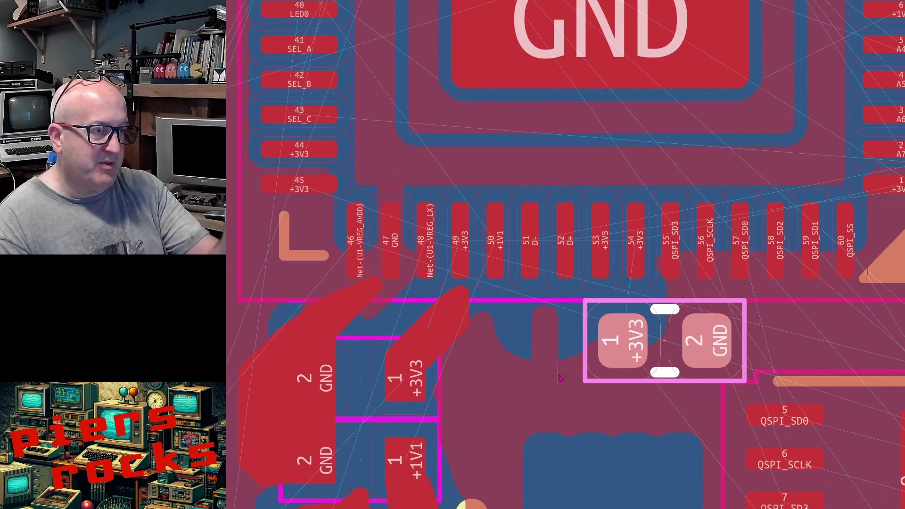
# Try to route a D+ track from microcontroller pin 52 down towards the USB connector.
pyautogui.scroll(-3, 561, 293)
pyautogui.scroll(5, 607, 258)
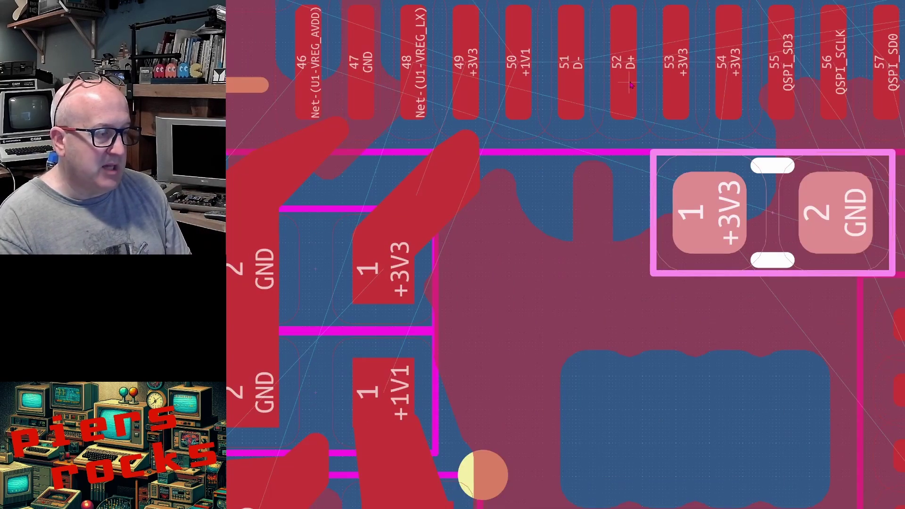
pyautogui.press('x')
pyautogui.scroll(-4, 617, 290)
pyautogui.scroll(-2, 617, 290)
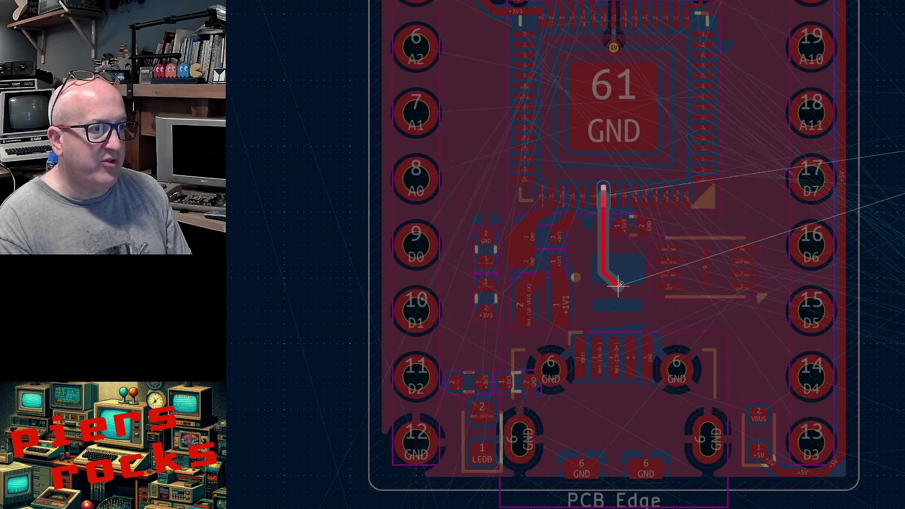
pyautogui.click(640, 309)
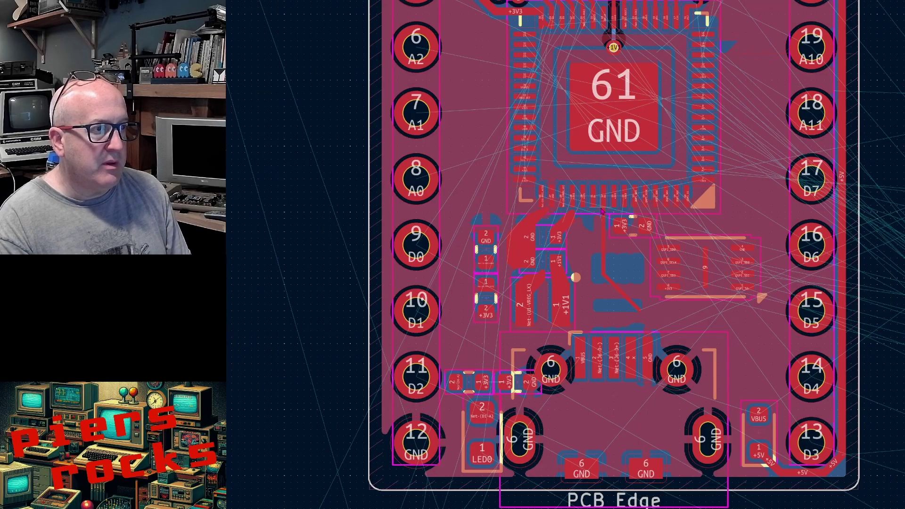
# Route parallel D+ and D- tracks from microcontroller pins 52 and 51 past the decoupling capacitor towards the USB connector.
pyautogui.scroll(6, 601, 208)
pyautogui.press('x')
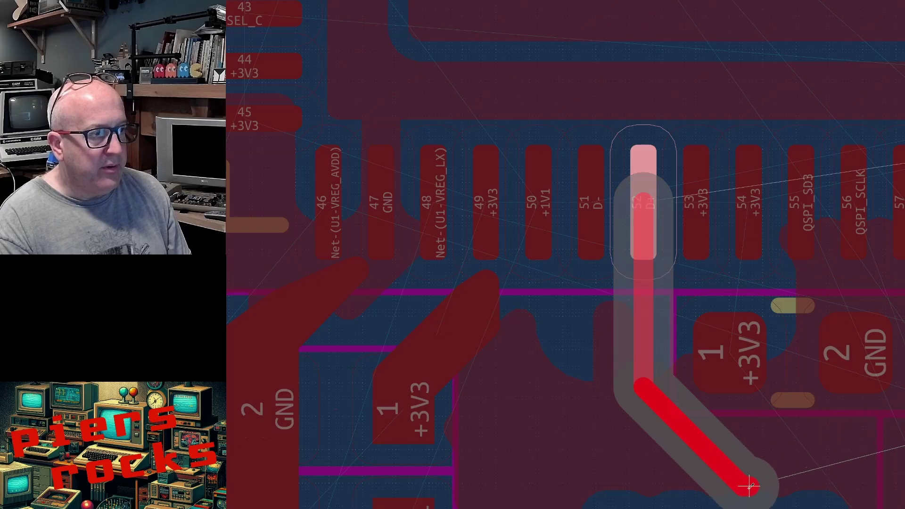
pyautogui.scroll(-3, 748, 485)
pyautogui.doubleClick(620, 295)
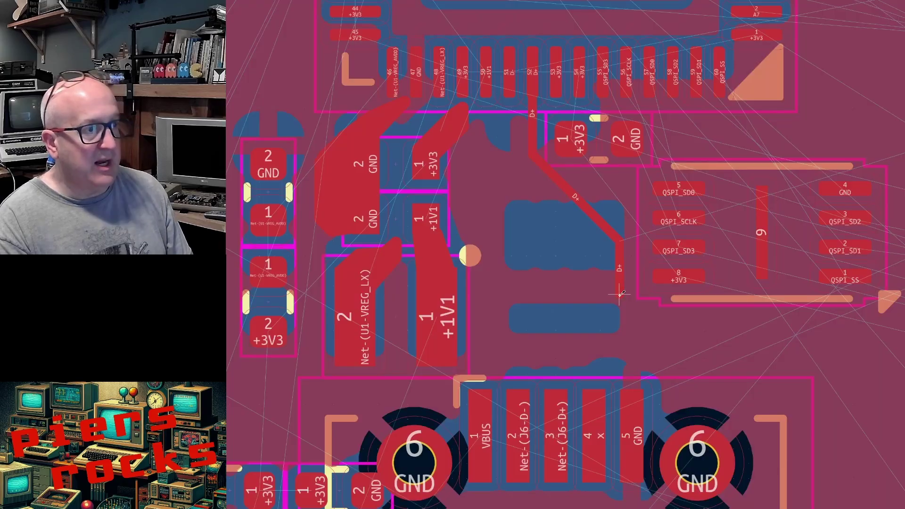
pyautogui.press('x')
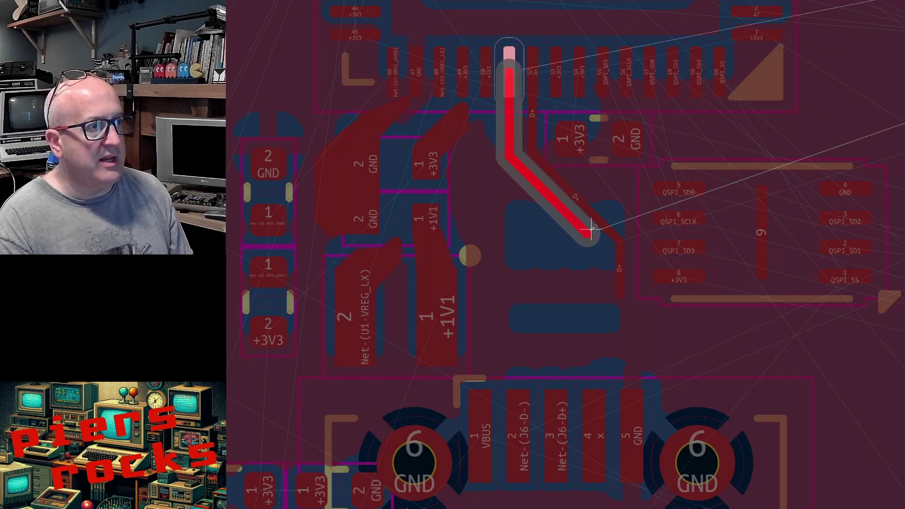
pyautogui.doubleClick(622, 293)
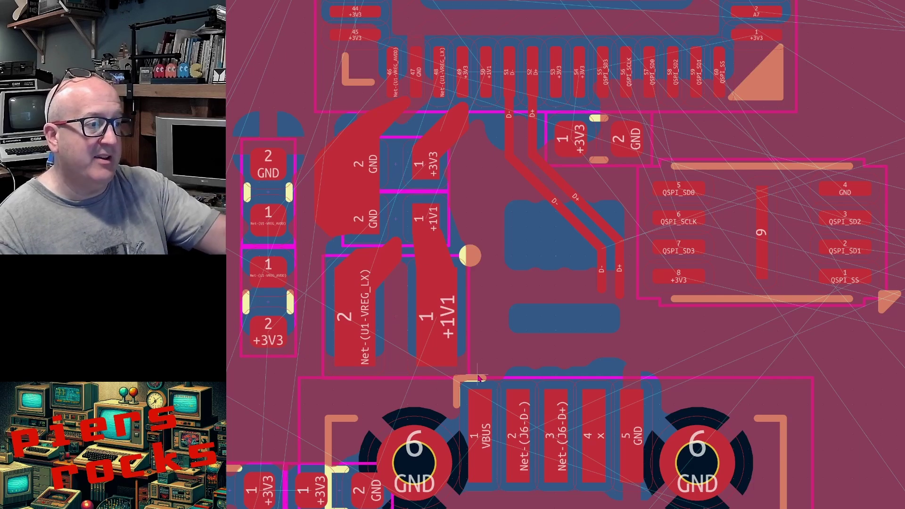
# Examine the tracks, copper shapes and vias for VREG_AVDD, GND, VREG_LX, +1V1, D- and D+ between the microcontroller and USB connector.
pyautogui.scroll(-3, 479, 395)
pyautogui.scroll(4, 610, 260)
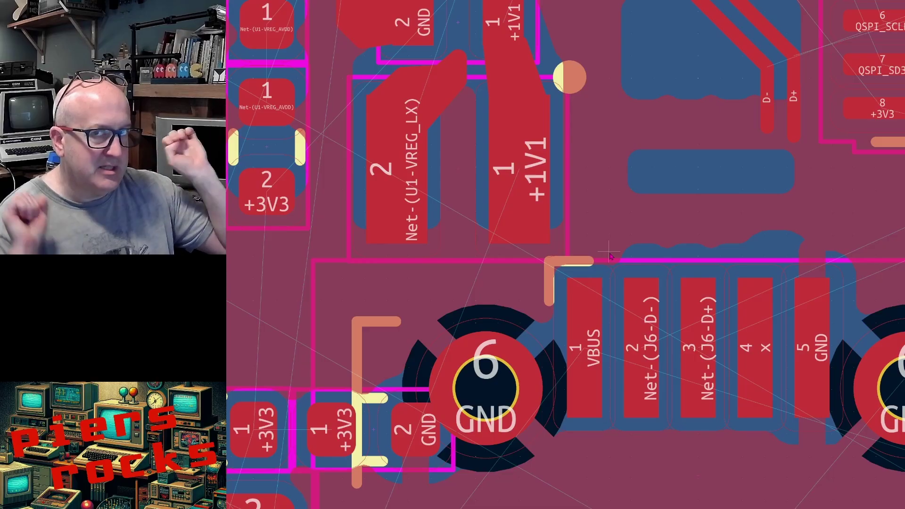
pyautogui.scroll(-3, 610, 256)
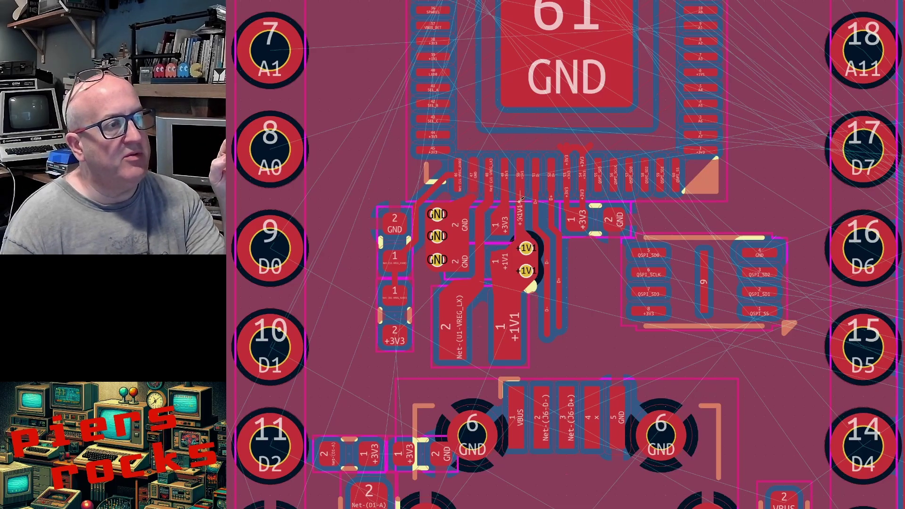
pyautogui.scroll(3, 522, 198)
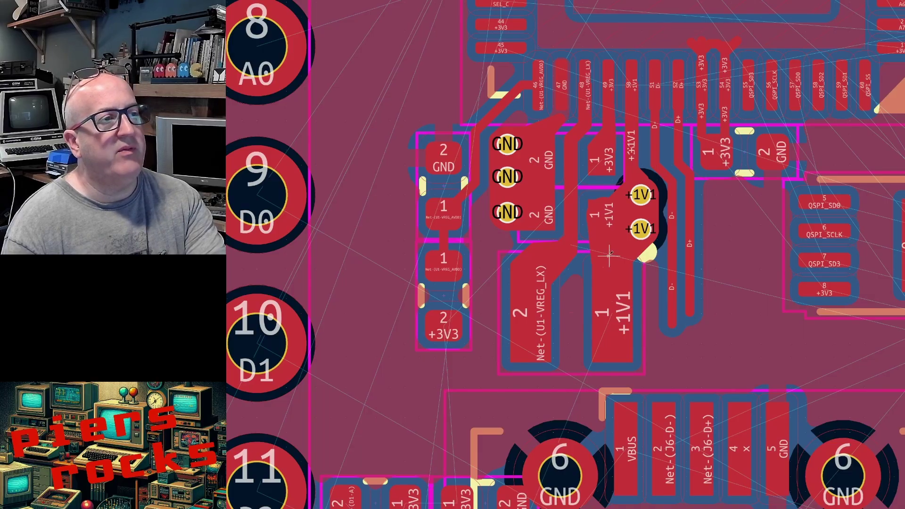
pyautogui.scroll(3, 632, 183)
pyautogui.scroll(-3, 612, 254)
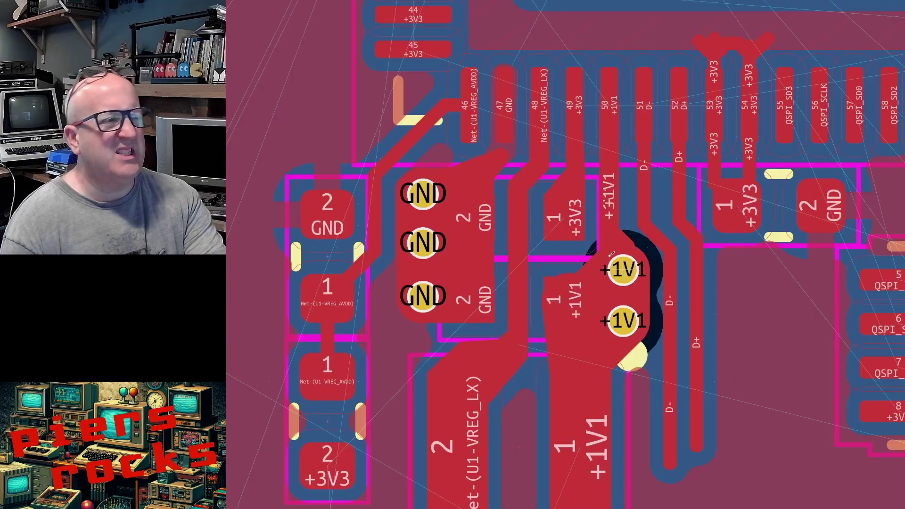
pyautogui.scroll(3, 609, 255)
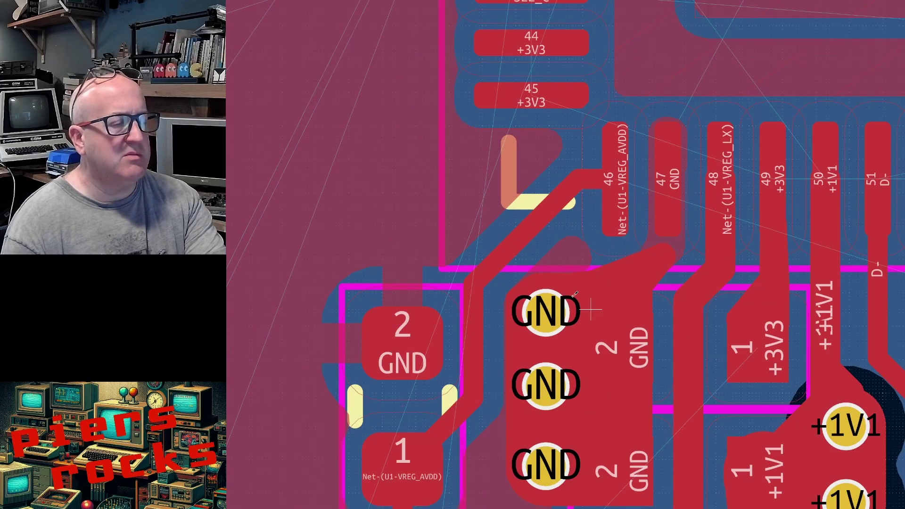
pyautogui.scroll(-2, 649, 304)
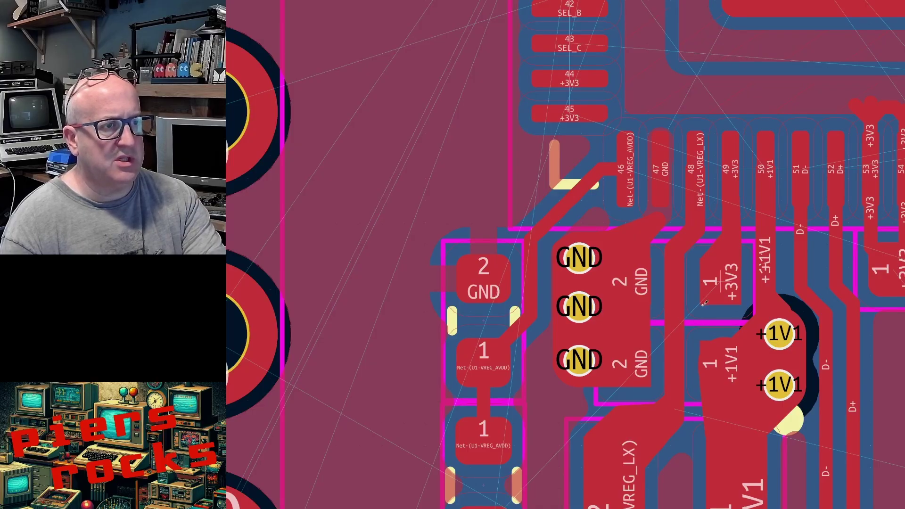
pyautogui.scroll(-2, 739, 294)
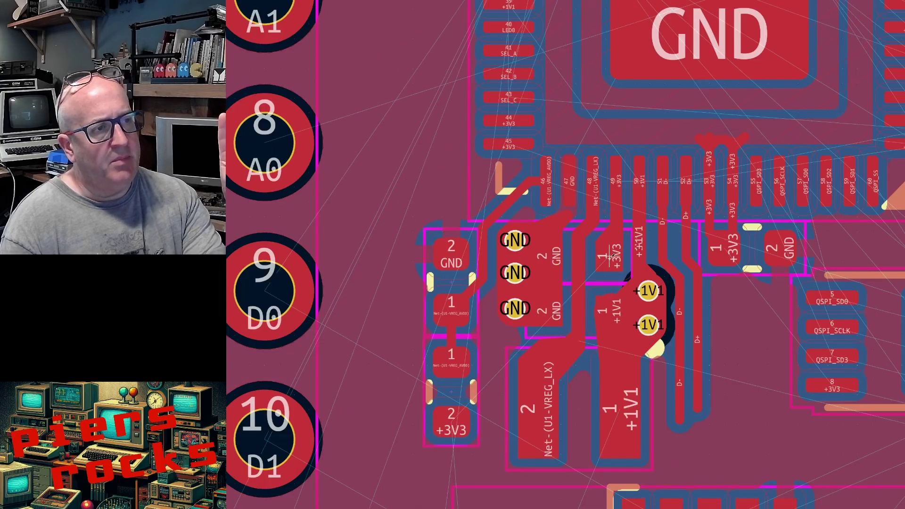
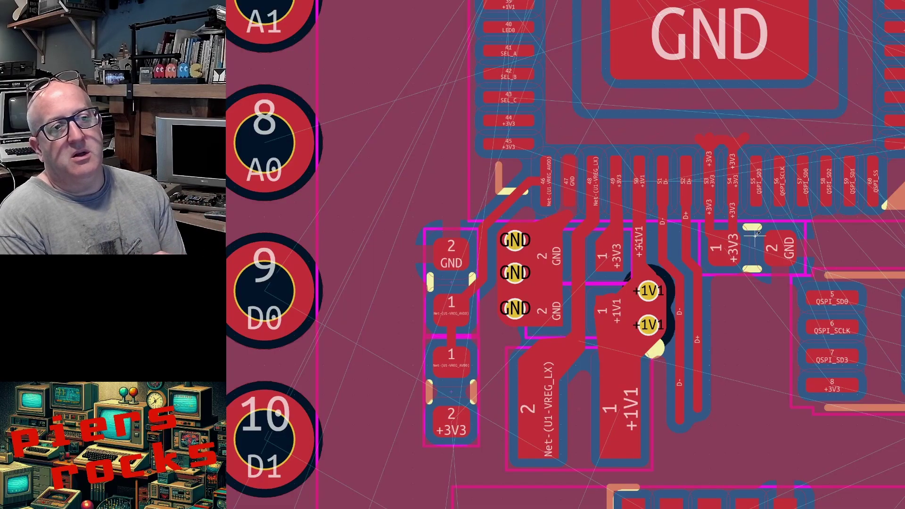
# Rotate the QSPI flash chip half a turn so pin 1 (QSPI_SS) faces the microcontroller, placing it diagonally below the +3V3 decoupling capacitor.
pyautogui.scroll(-3, 756, 235)
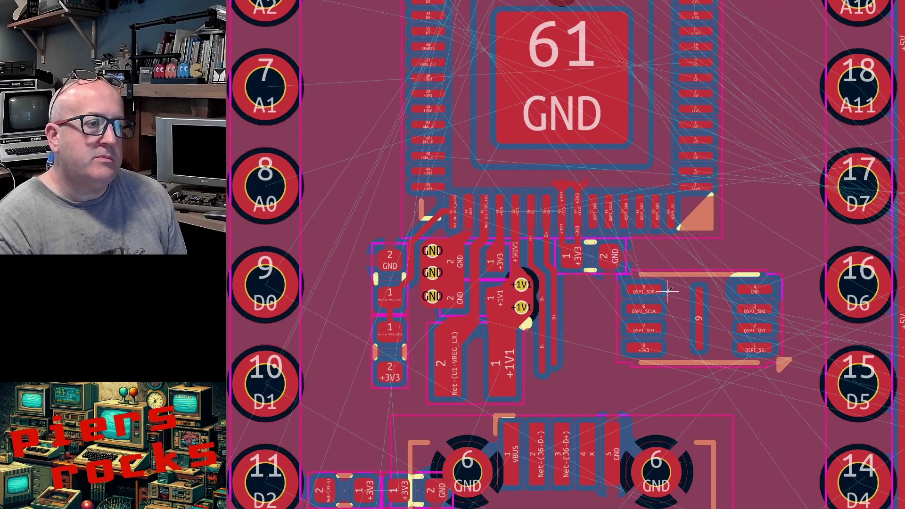
pyautogui.scroll(3, 637, 271)
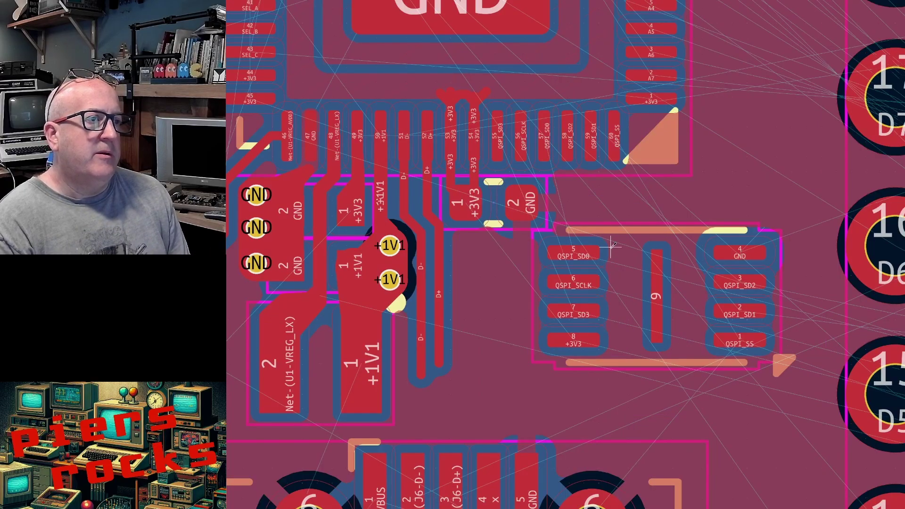
pyautogui.click(622, 295)
pyautogui.press('m')
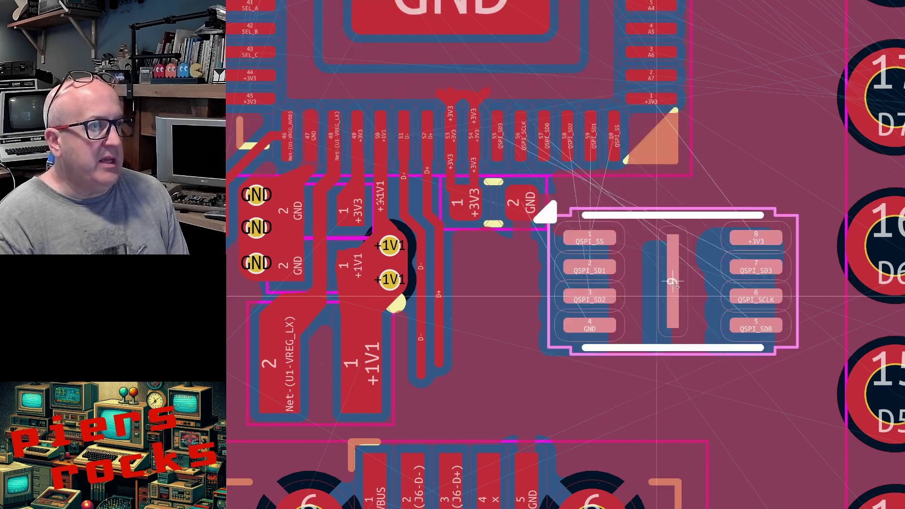
pyautogui.press('r')
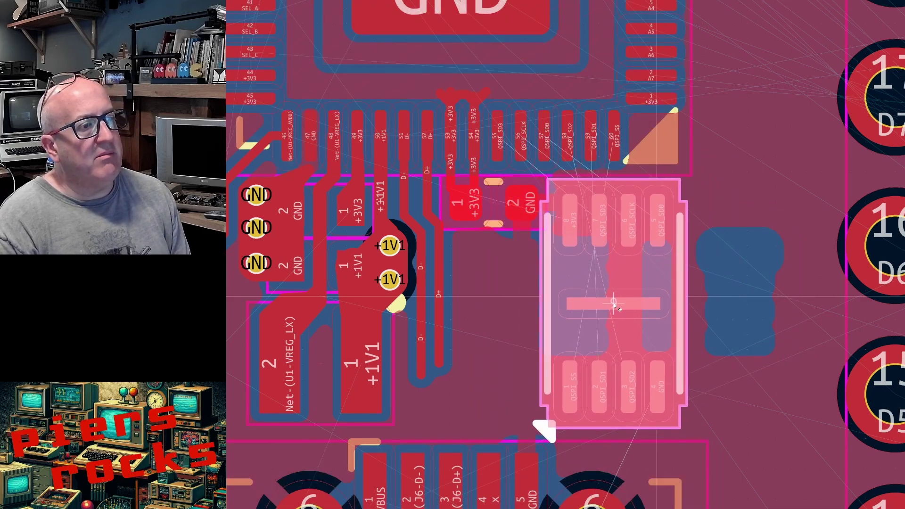
pyautogui.press('r')
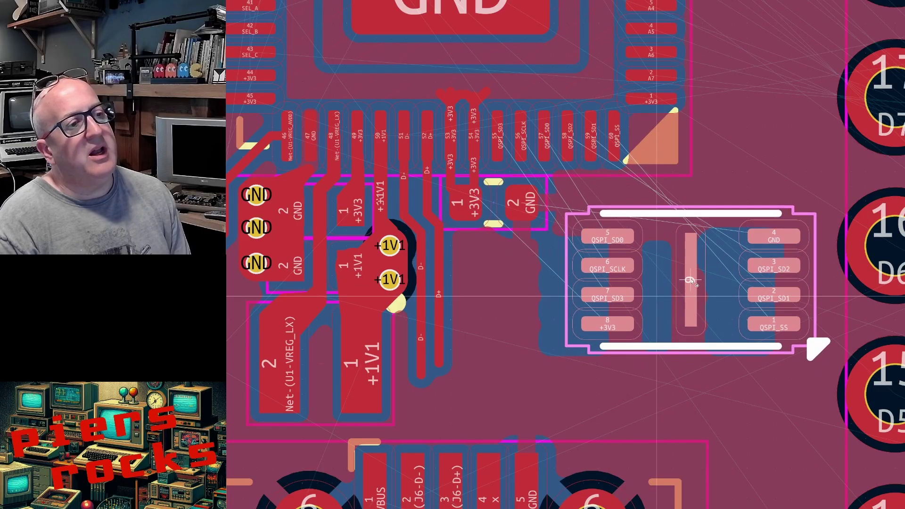
pyautogui.press('r')
pyautogui.press('r')
pyautogui.click(678, 313)
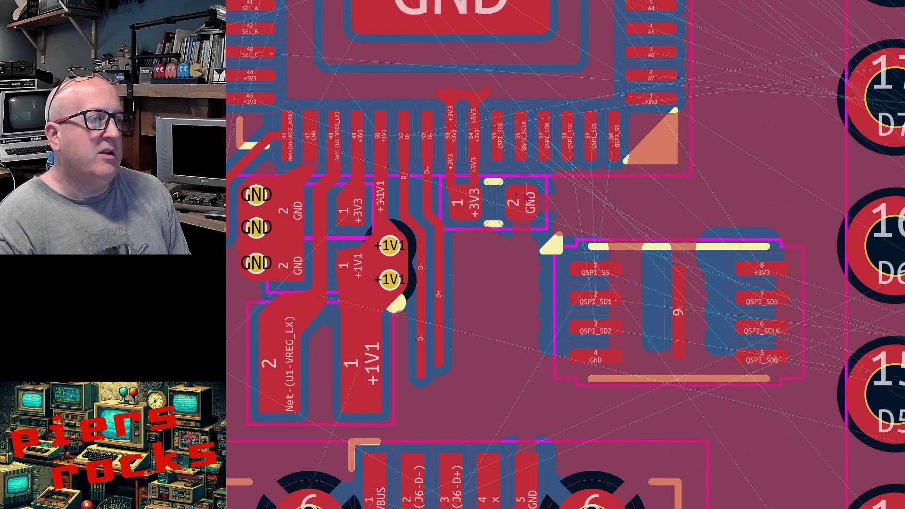
pyautogui.click(489, 212)
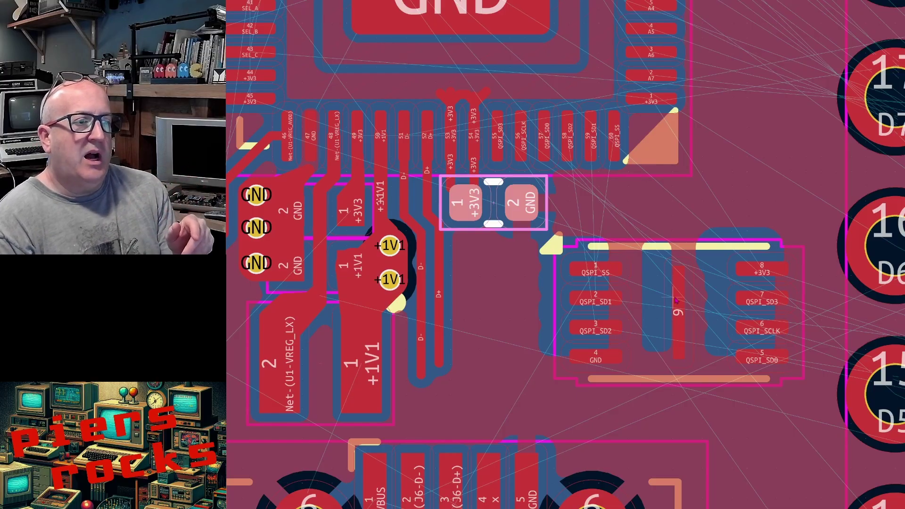
# Try the QSPI flash chip upright between the microcontroller and USB connector, with its QSPI_SS, QSPI_SD1, QSPI_SD2 and GND pads facing the microcontroller.
pyautogui.click(660, 290)
pyautogui.press('m')
pyautogui.press('r')
pyautogui.press('r')
pyautogui.press('r')
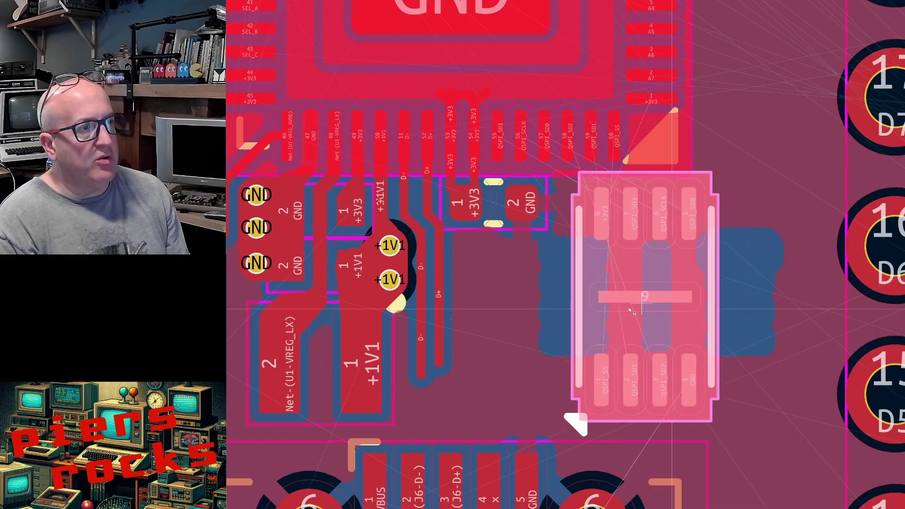
pyautogui.press('r')
pyautogui.press('r')
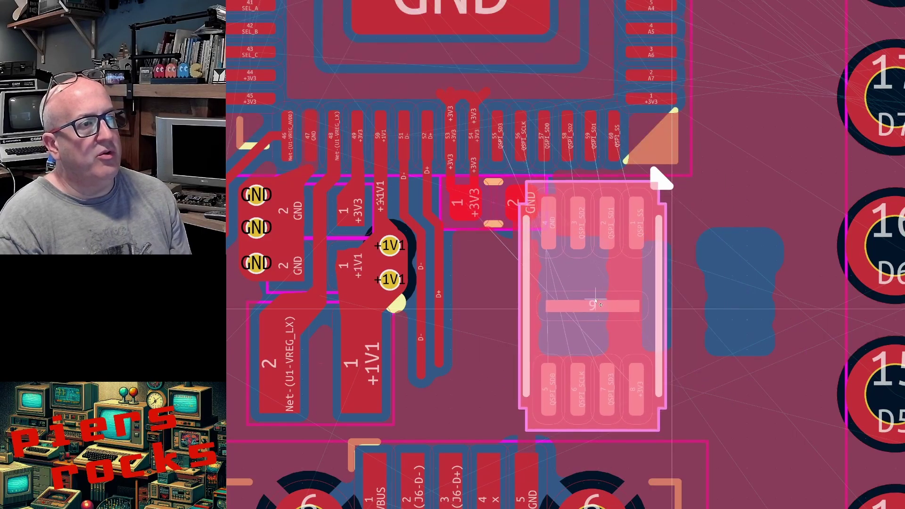
pyautogui.click(571, 308)
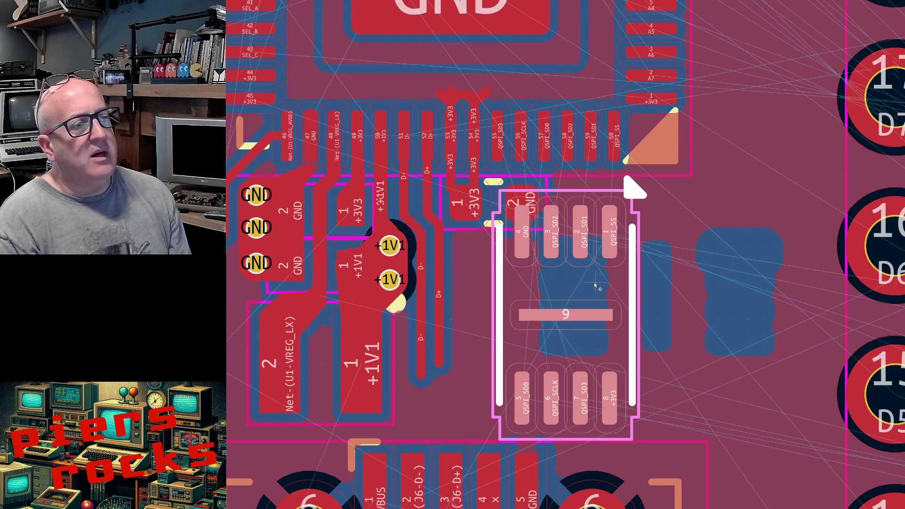
# Try turning the flash chip upright over its routed QSPI tracks, and return it to horizontal with pin 1 by the microcontroller.
pyautogui.scroll(-3, 595, 286)
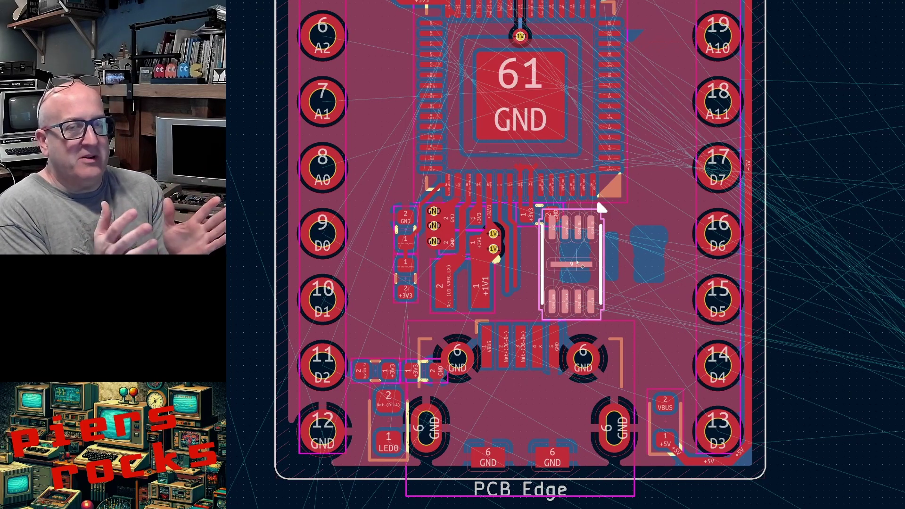
pyautogui.scroll(-2, 612, 258)
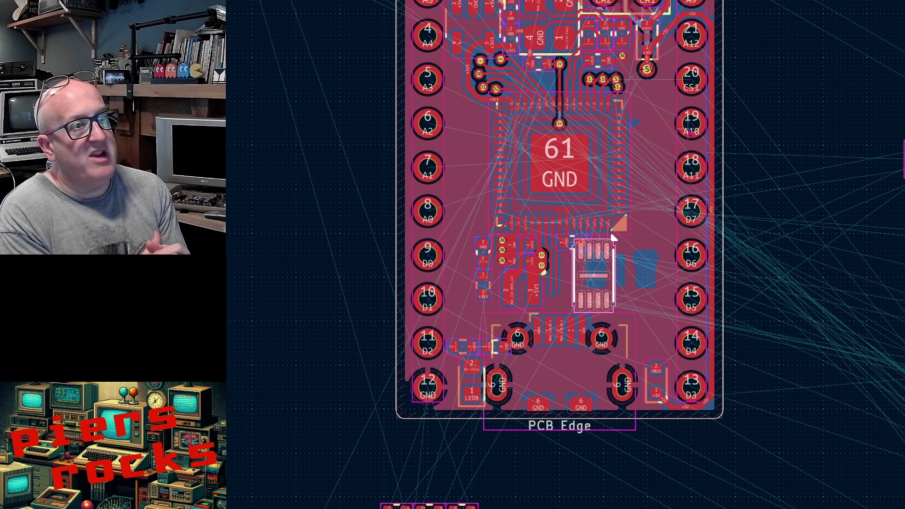
pyautogui.scroll(-2, 612, 238)
pyautogui.scroll(8, 611, 260)
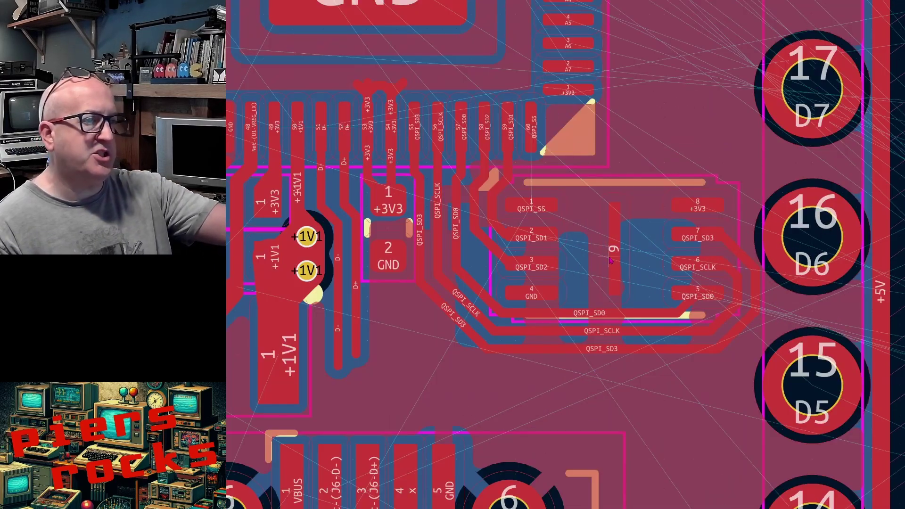
pyautogui.scroll(-2, 609, 262)
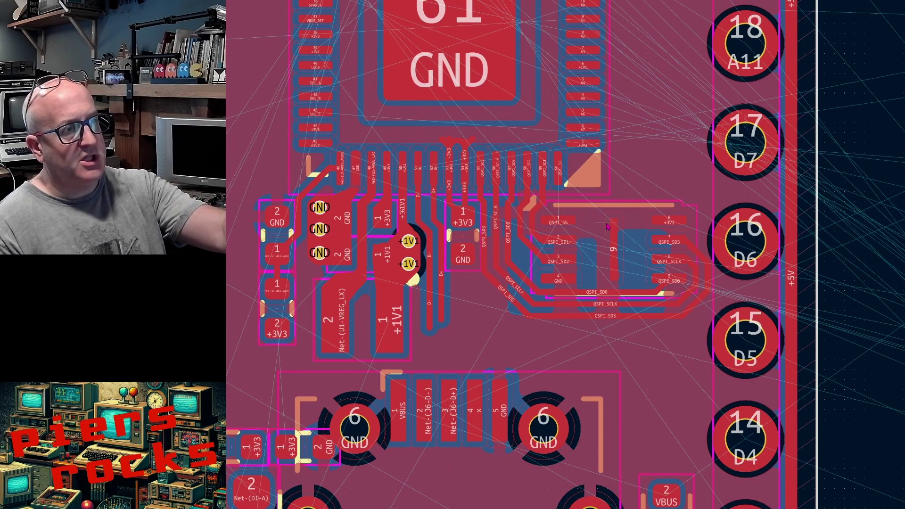
pyautogui.click(627, 232)
pyautogui.press('m')
pyautogui.press('r')
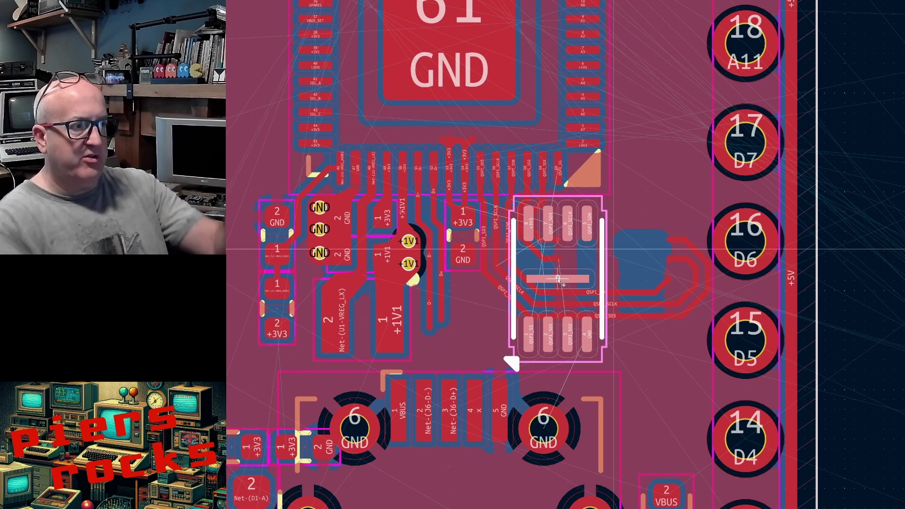
pyautogui.press('r')
pyautogui.click(613, 249)
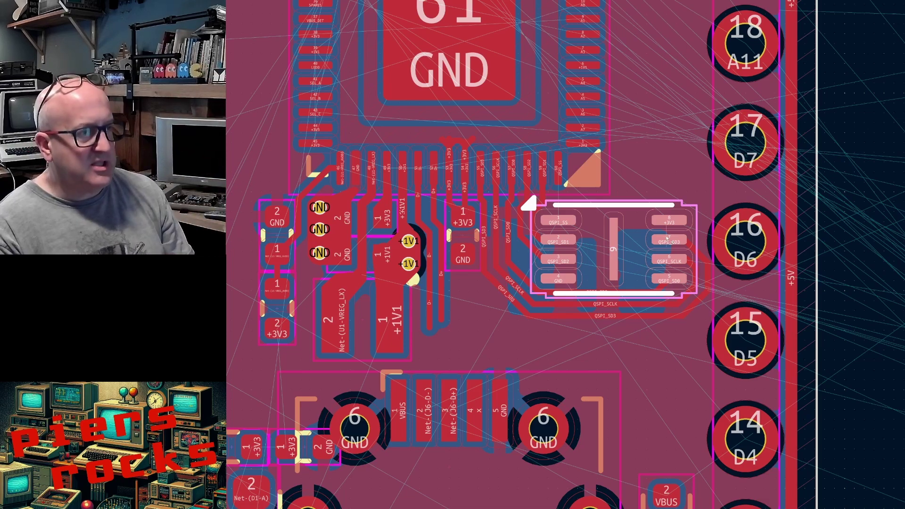
pyautogui.press('Escape')
# Bring the +3V3/QSPI_SS and QSPI_SS/BOOT components from the Boot/RUN group onto the board, just below the flash chip's QSPI_SD3 track.
pyautogui.scroll(2, 597, 254)
pyautogui.scroll(-2, 611, 260)
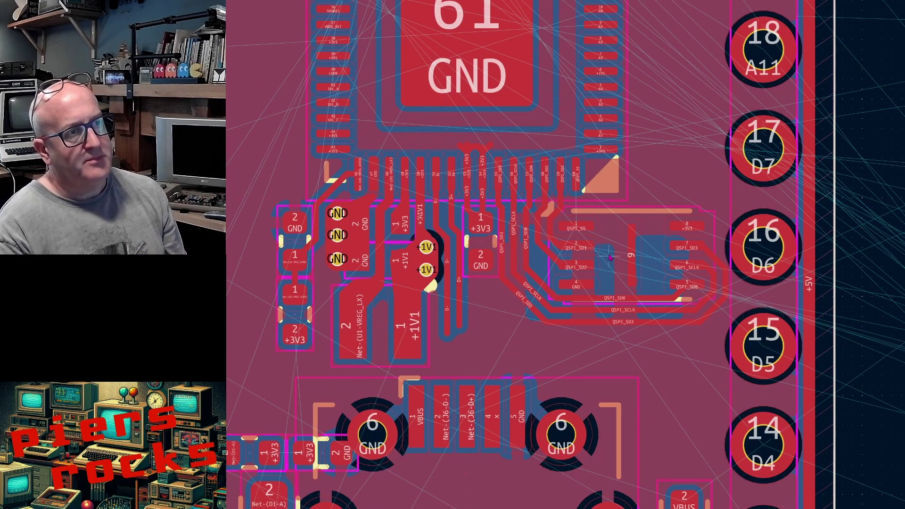
pyautogui.scroll(2, 637, 216)
pyautogui.scroll(-2, 667, 117)
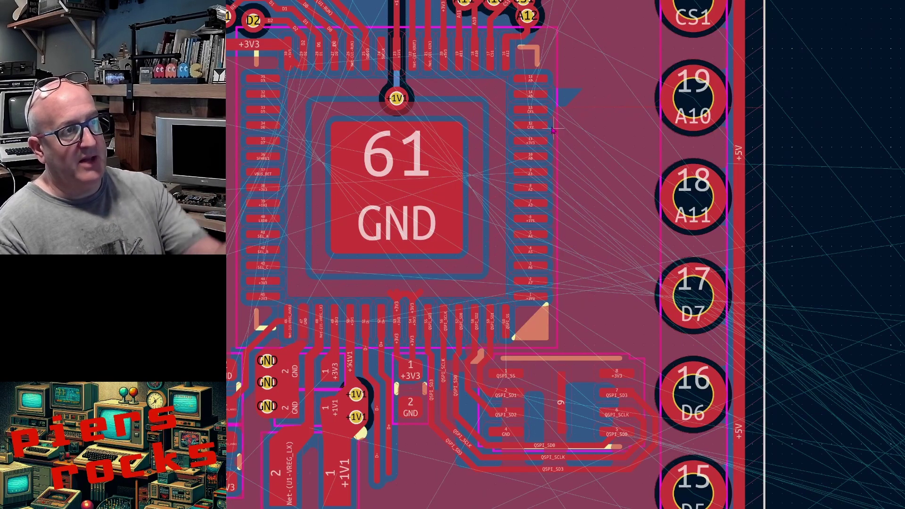
pyautogui.scroll(-3, 560, 286)
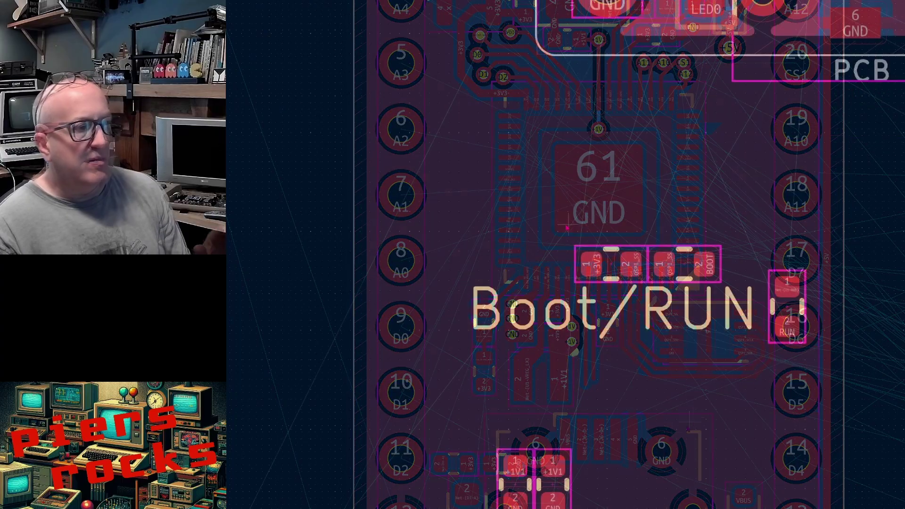
pyautogui.moveTo(562, 223); pyautogui.dragTo(702, 283)
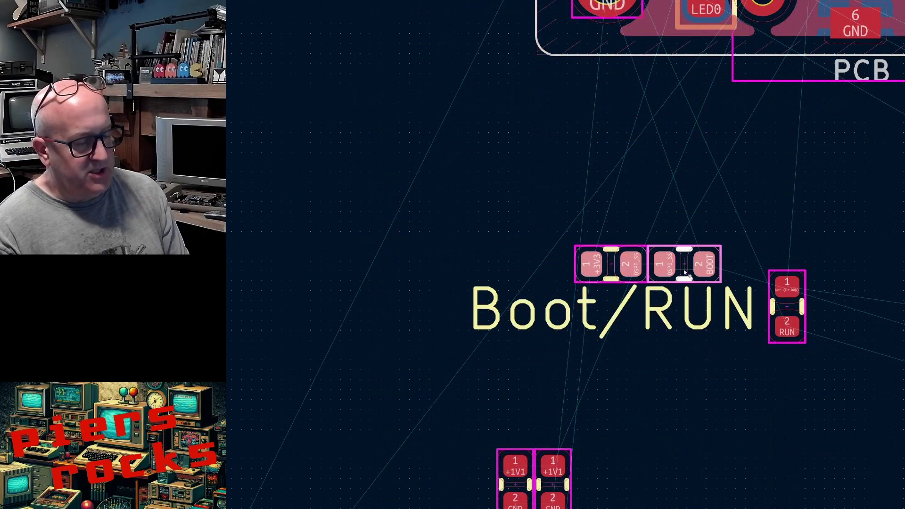
pyautogui.press('m')
pyautogui.scroll(-5, 685, 272)
pyautogui.scroll(9, 711, 113)
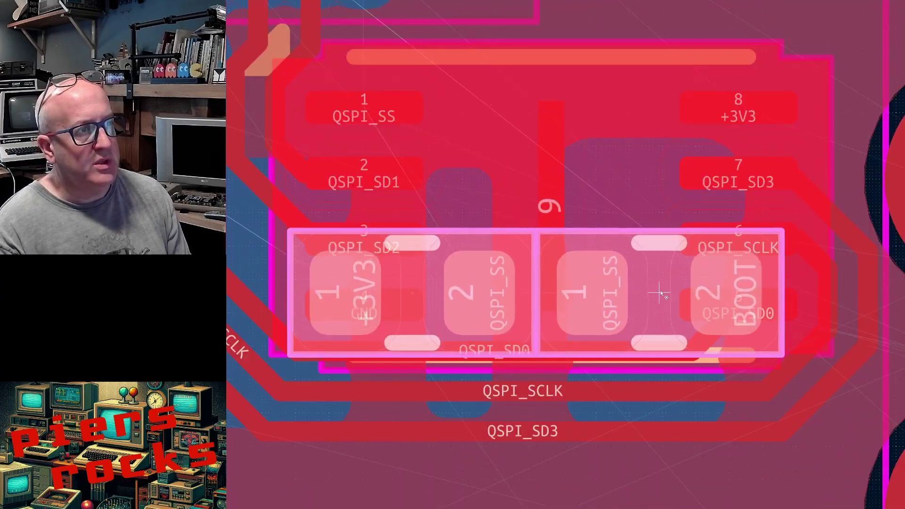
pyautogui.scroll(-3, 662, 294)
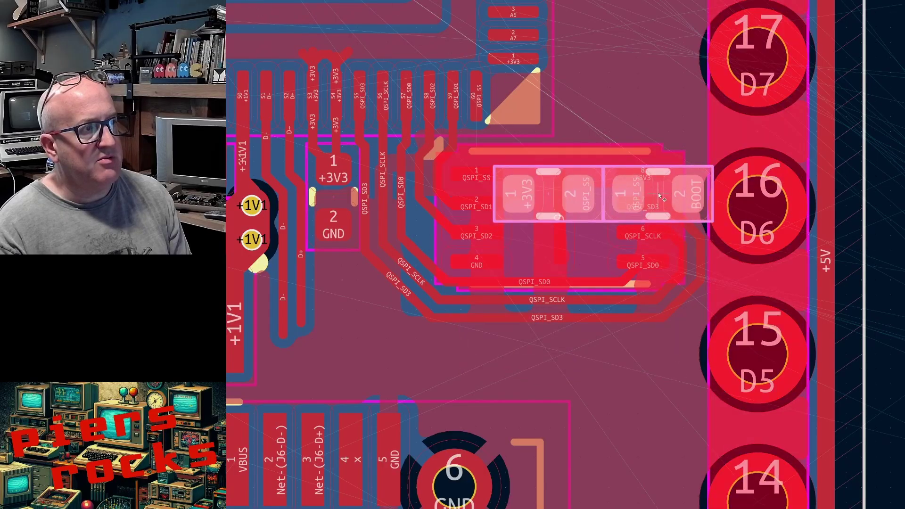
pyautogui.click(596, 349)
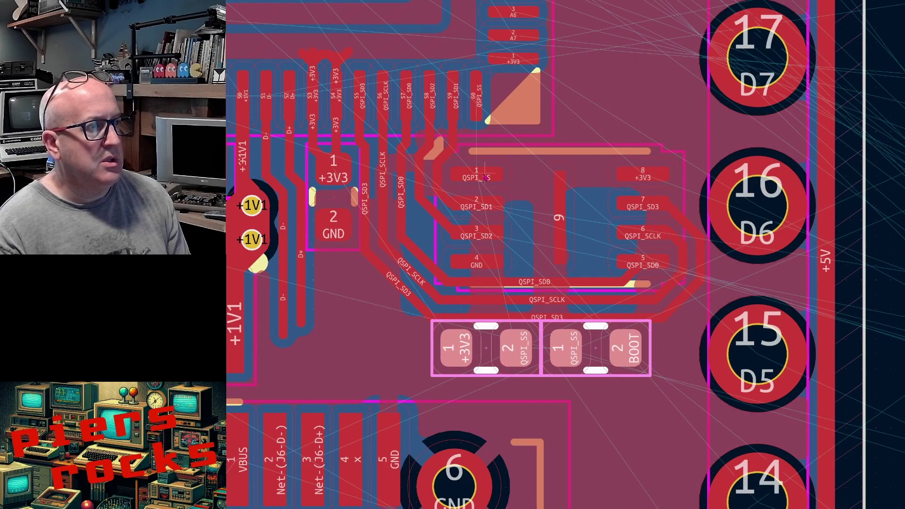
# Route a QSPI_SS track from microcontroller pin 60 straight down to flash chip pin 1.
pyautogui.press('x')
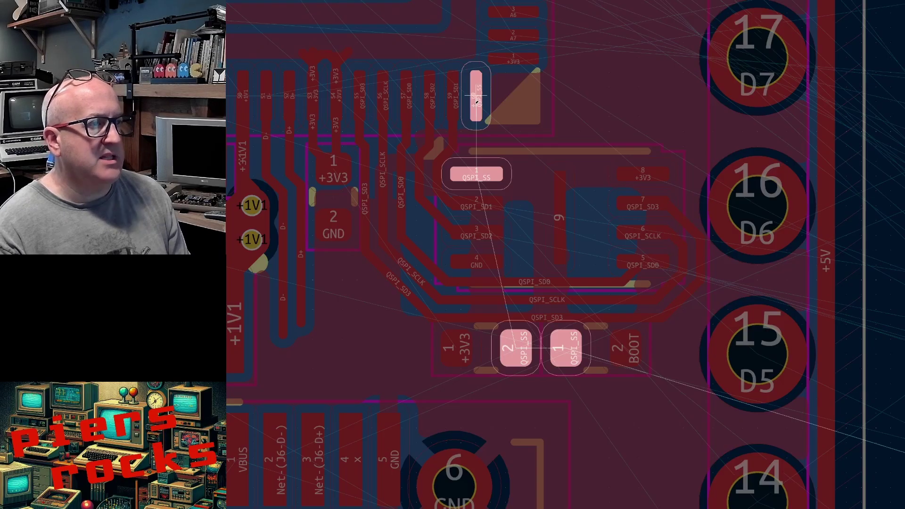
pyautogui.click(475, 150)
# Move the +3V3/QSPI_SS and QSPI_SS/BOOT components above the flash chip, beside the microcontroller's pin 1 corner.
pyautogui.click(568, 359)
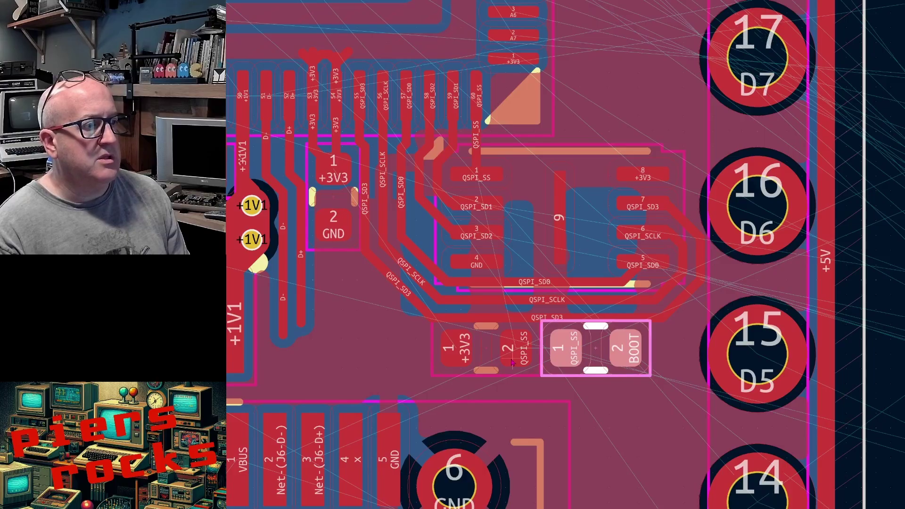
pyautogui.keyDown('shift'); pyautogui.click(489, 359); pyautogui.keyUp('shift')
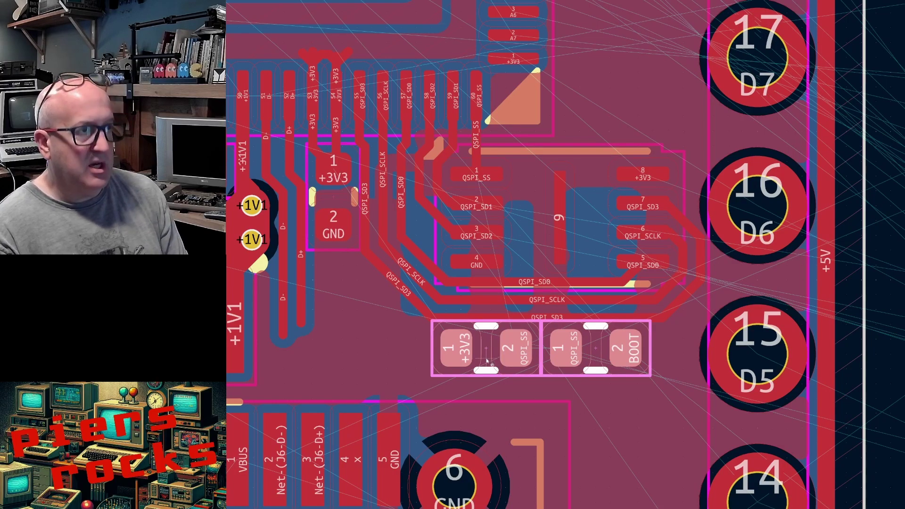
pyautogui.press('m')
pyautogui.scroll(-5, 612, 260)
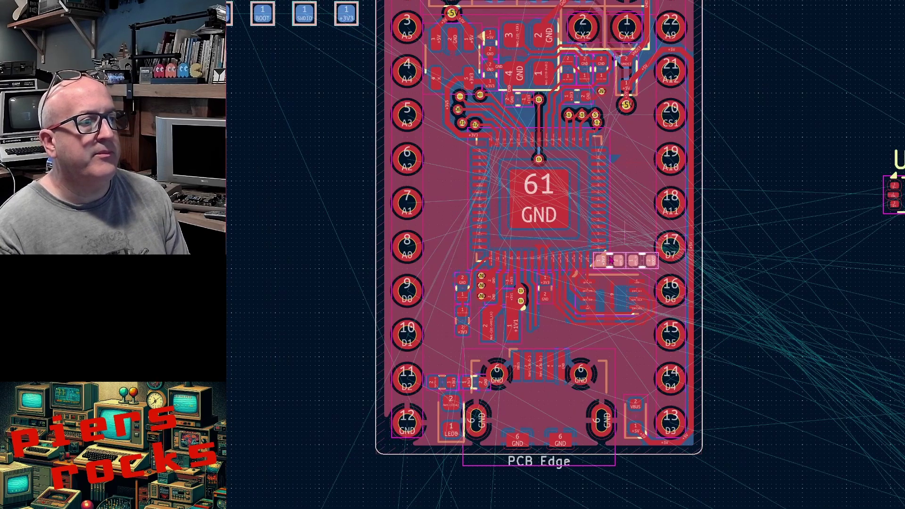
pyautogui.scroll(5, 611, 261)
pyautogui.click(492, 336)
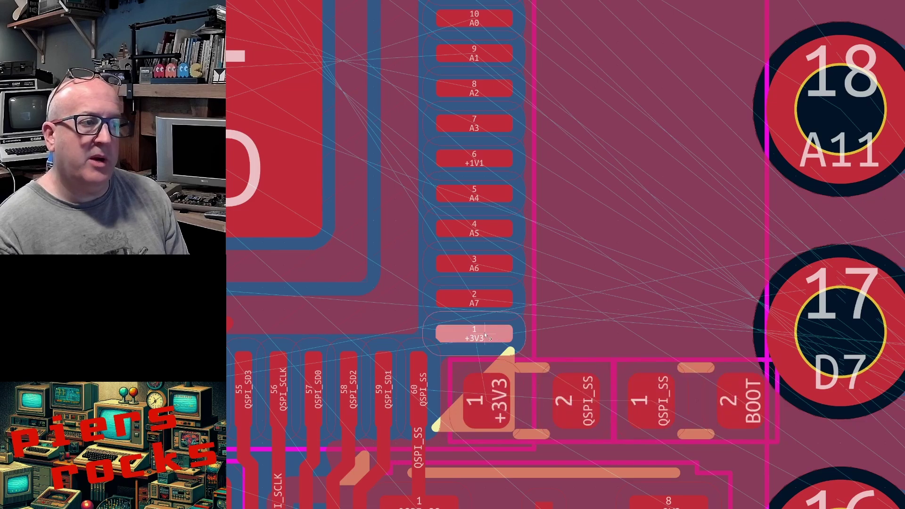
# Place the two boot components in a row between the microcontroller and flash chip, with the first one's QSPI_SS pad directly below pin 60.
pyautogui.scroll(-2, 608, 262)
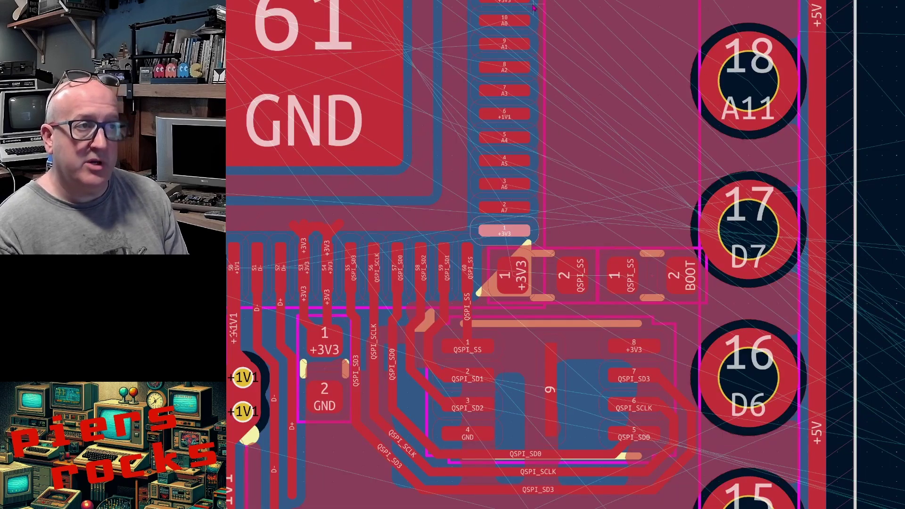
pyautogui.scroll(-3, 613, 227)
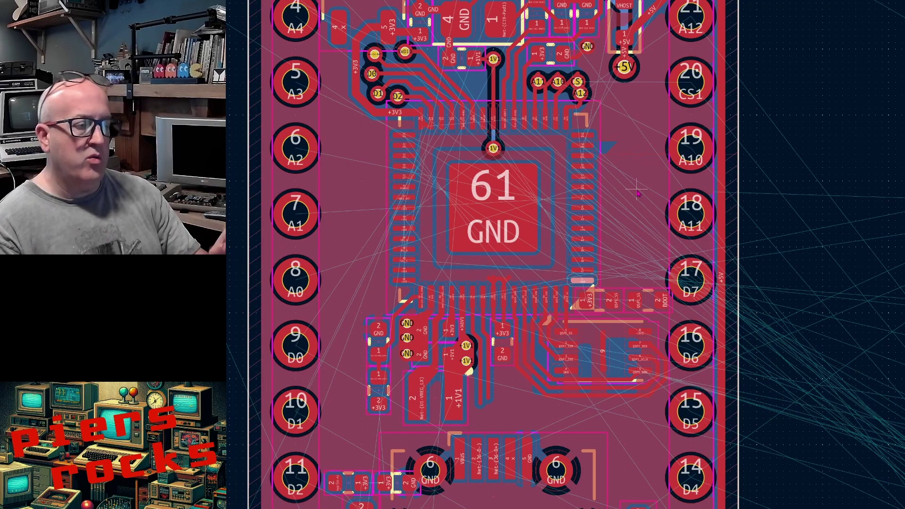
pyautogui.scroll(2, 613, 257)
pyautogui.scroll(3, 607, 258)
pyautogui.scroll(-3, 605, 264)
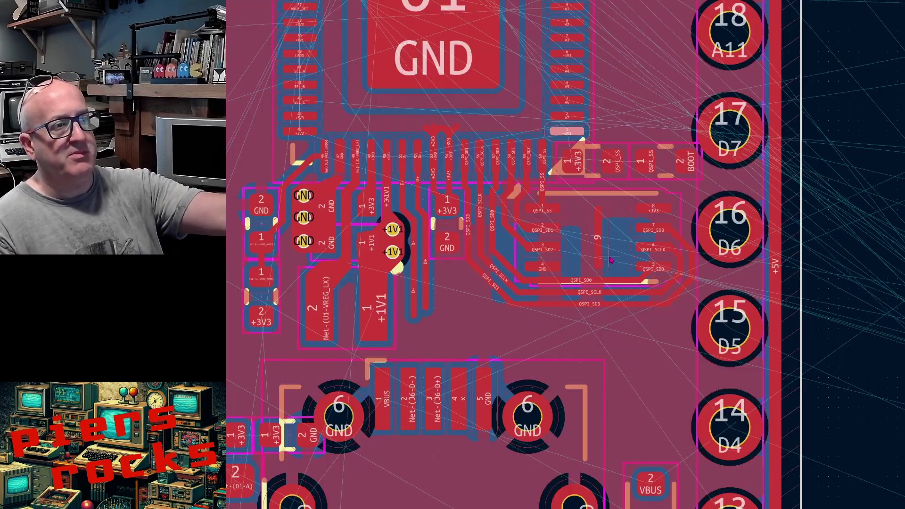
pyautogui.click(593, 160)
pyautogui.keyDown('shift'); pyautogui.click(663, 160); pyautogui.keyUp('shift')
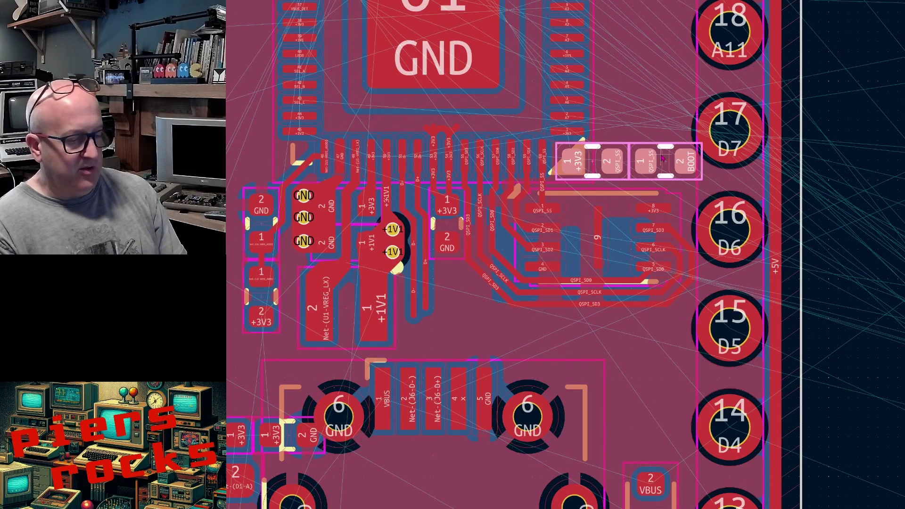
pyautogui.moveTo(662, 160); pyautogui.dragTo(632, 205)
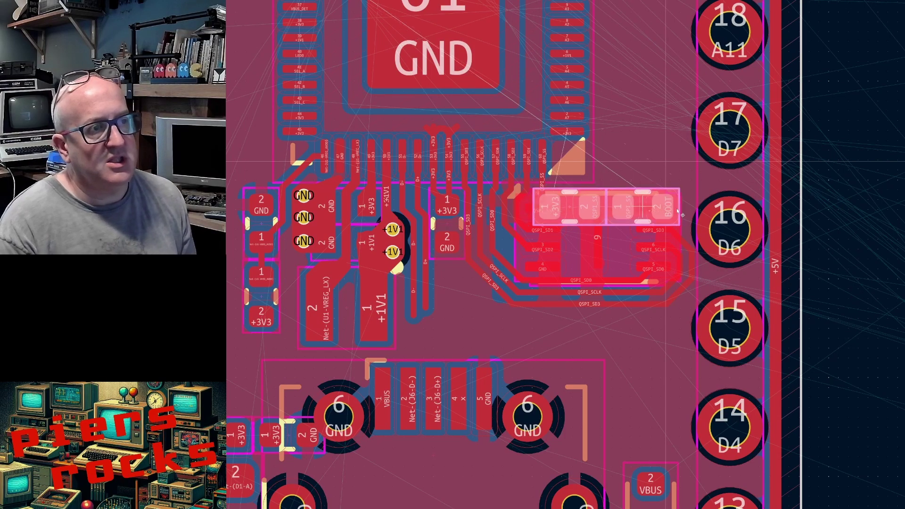
pyautogui.moveTo(633, 207); pyautogui.dragTo(898, 200)
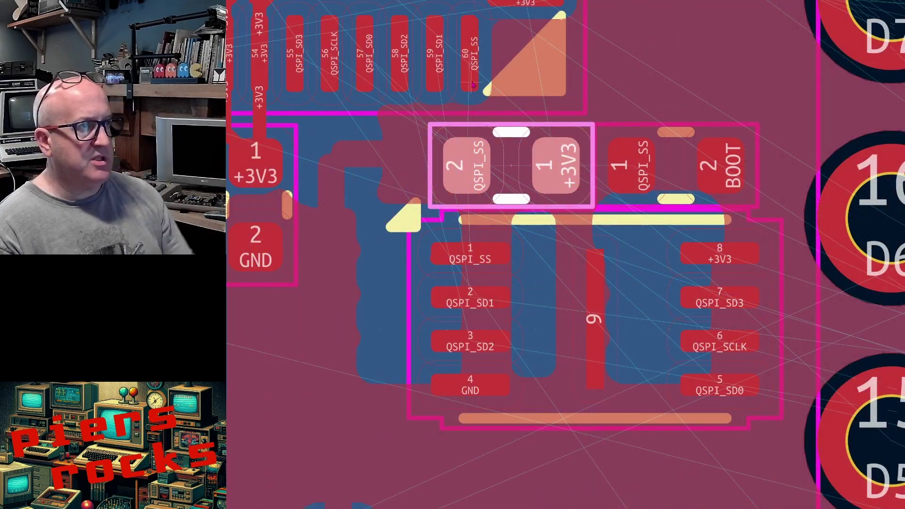
# Route a QSPI_SS track from microcontroller pin 60 to pad 2 of the +3V3/QSPI_SS component.
pyautogui.press('x')
pyautogui.click(462, 165)
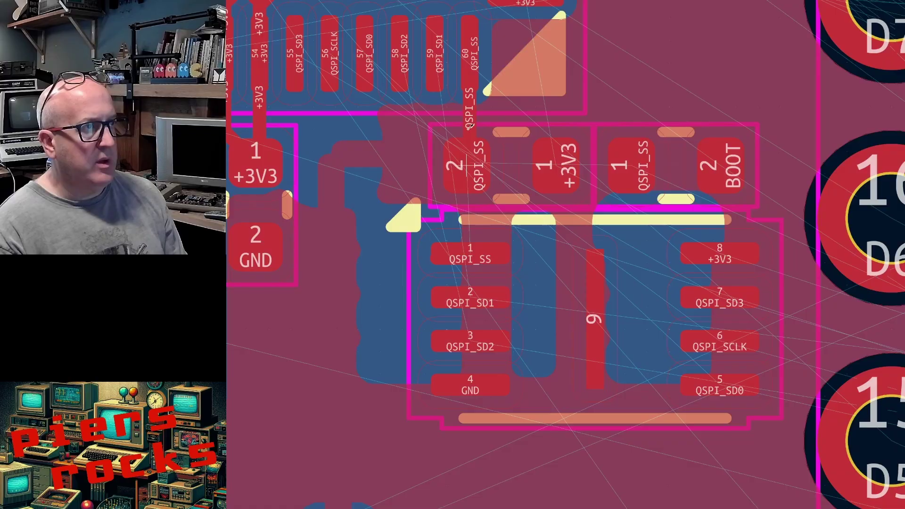
# Route QSPI_SS from the pull-up component's pad 2 to flash pin 1 and the BOOT component's pad 1, then refill the copper zones.
pyautogui.click(464, 170)
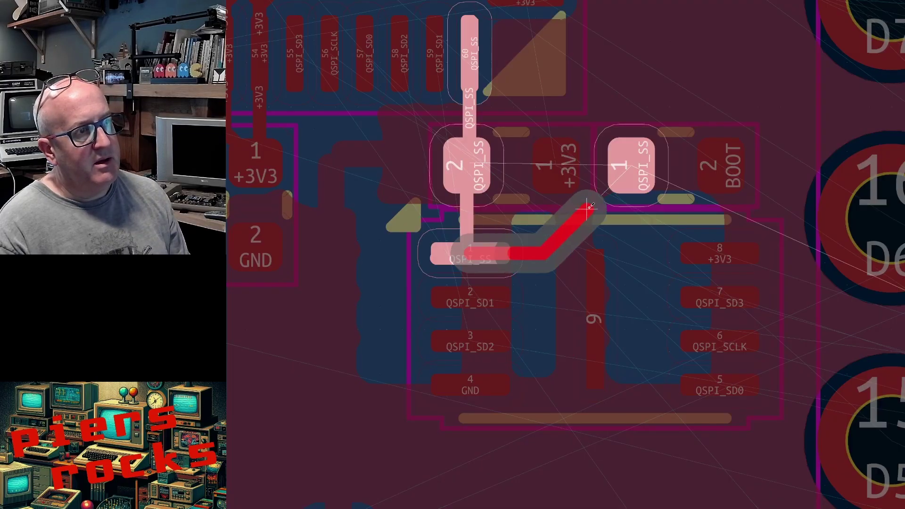
pyautogui.click(631, 176)
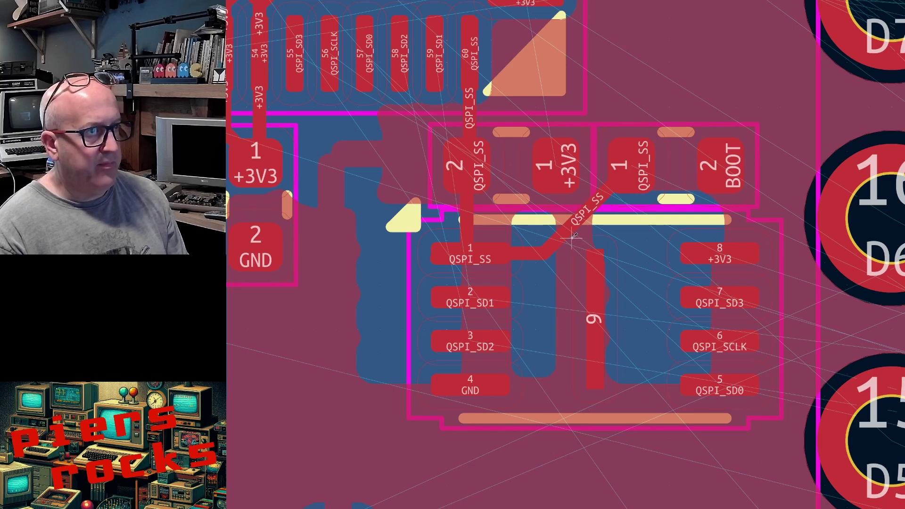
pyautogui.press('b')
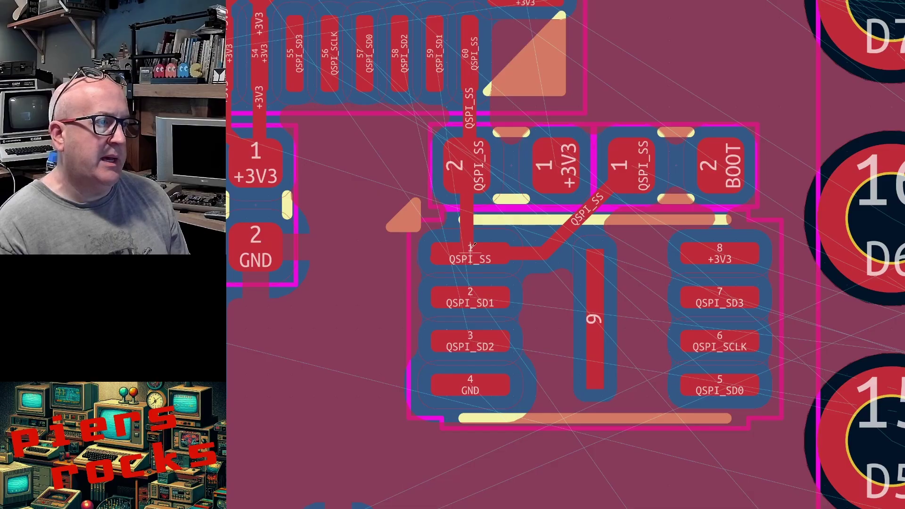
# Route QSPI_SD1 between flash pin 2 and microcontroller pin 59, and QSPI_SD2 from microcontroller pin 58 to flash pin 3.
pyautogui.click(466, 297)
pyautogui.click(433, 83)
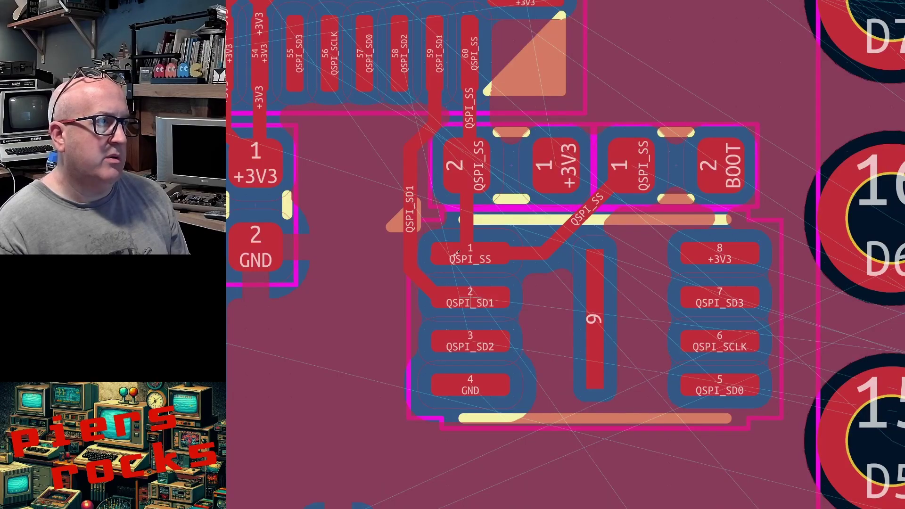
pyautogui.click(401, 81)
pyautogui.click(448, 345)
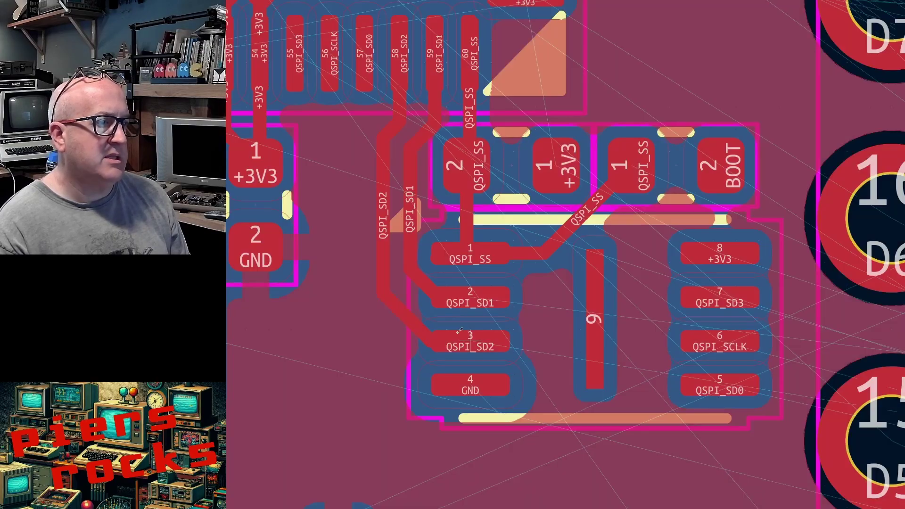
# Route QSPI_SD0 from microcontroller pin 57 around the lower edge of the flash chip to flash pin 5.
pyautogui.click(364, 52)
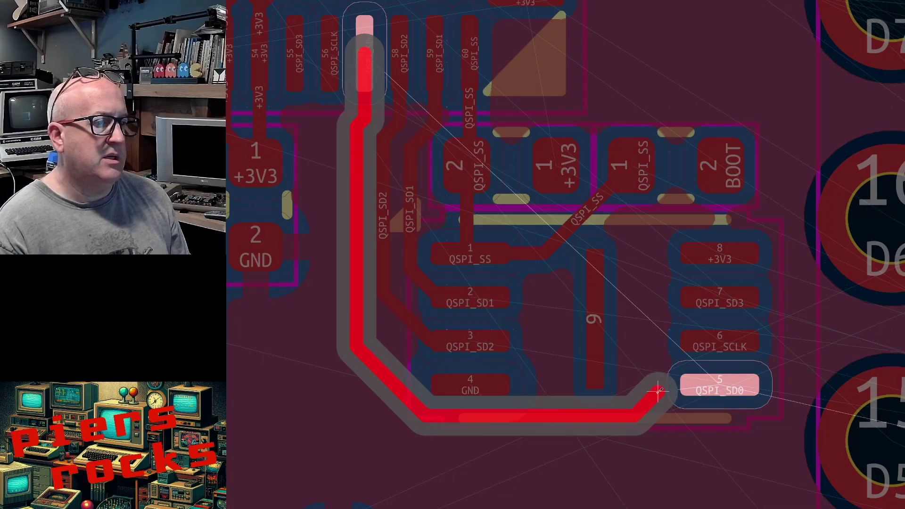
pyautogui.click(653, 388)
pyautogui.click(706, 384)
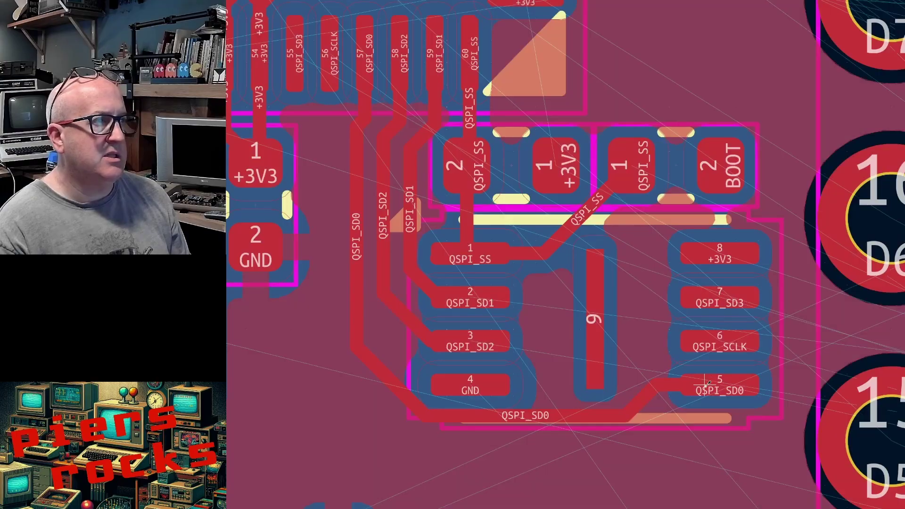
# Route QSPI_SCLK from microcontroller pin 56 around the flash chip to pin 6, keeping it close outside the QSPI_SD0 track.
pyautogui.click(330, 52)
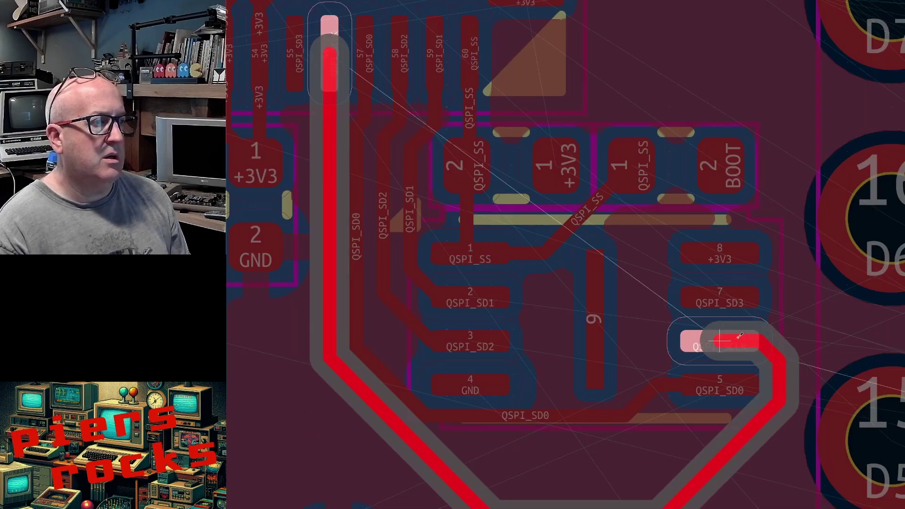
pyautogui.click(755, 348)
pyautogui.click(297, 71)
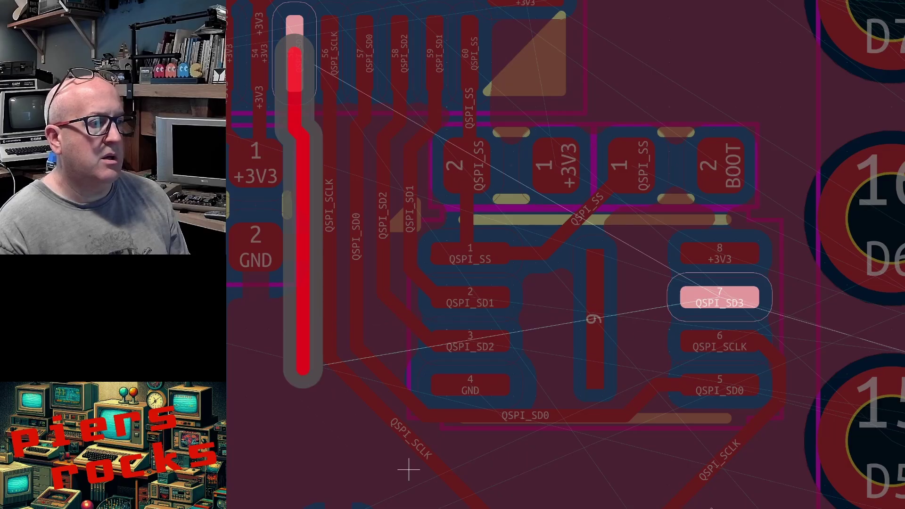
pyautogui.scroll(-2, 408, 469)
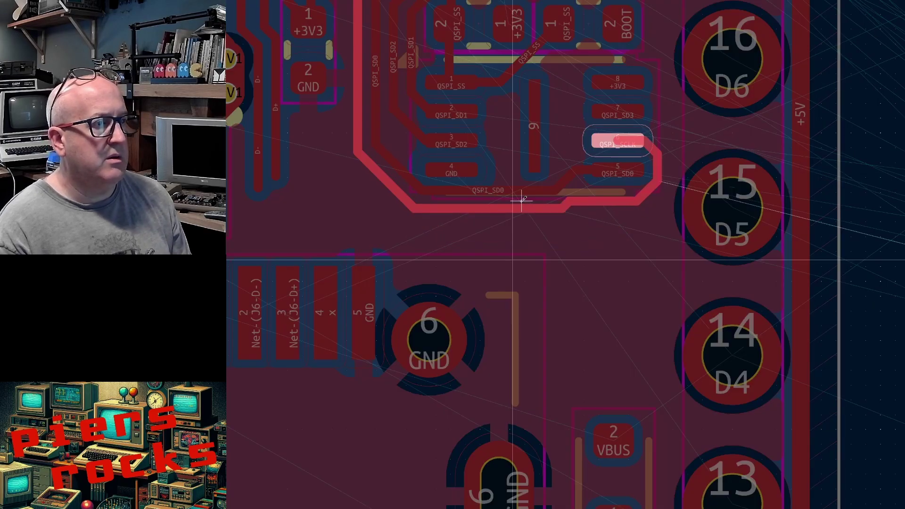
pyautogui.click(521, 198)
pyautogui.click(608, 193)
pyautogui.press('Escape')
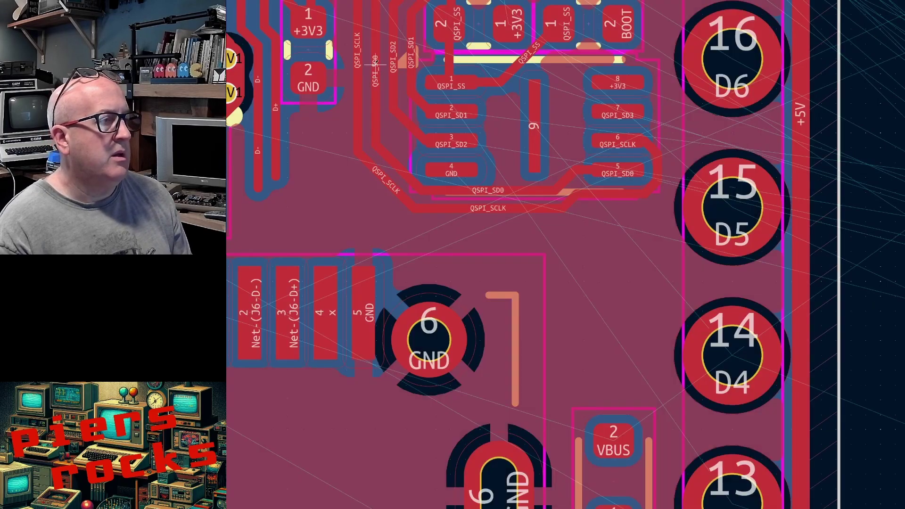
# Route QSPI_SD3 from microcontroller pin 55 alongside the QSPI_SCLK track, ending it below the flash chip near pin 5.
pyautogui.scroll(-5, 608, 194)
pyautogui.scroll(6, 586, 101)
pyautogui.click(586, 100)
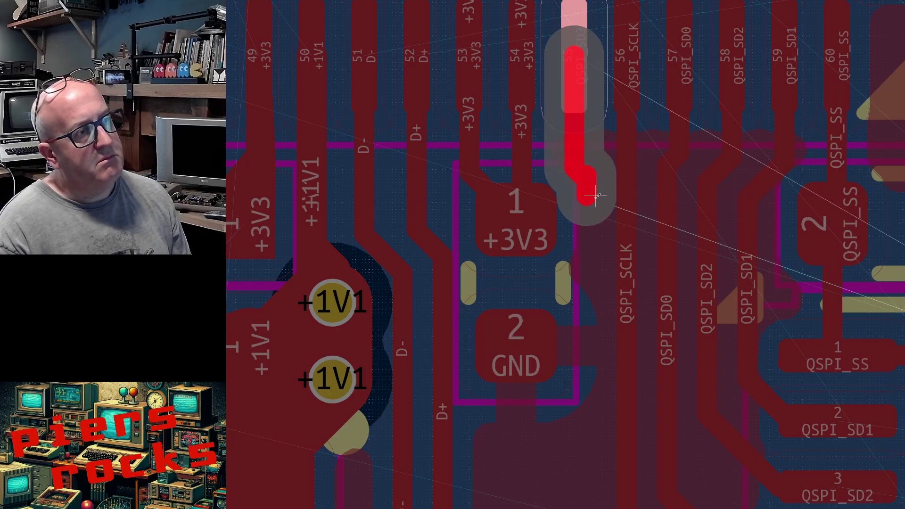
pyautogui.scroll(-3, 595, 239)
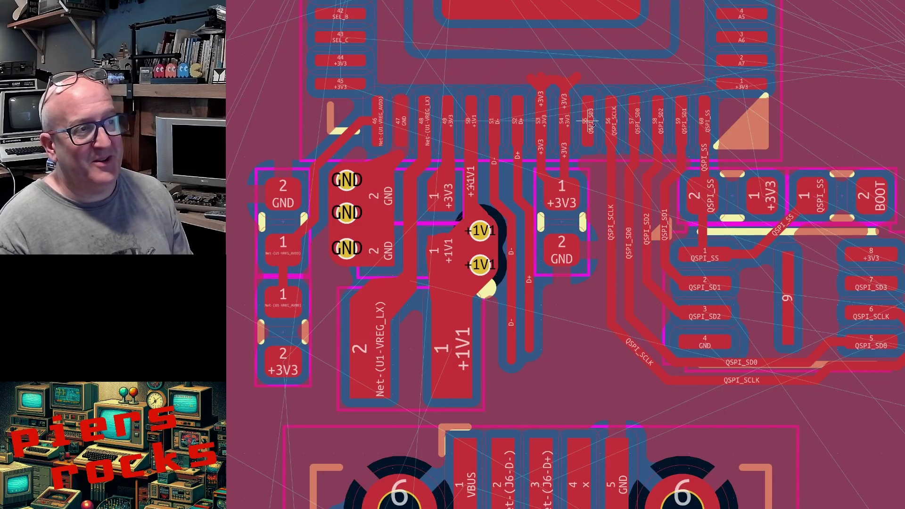
pyautogui.scroll(4, 588, 140)
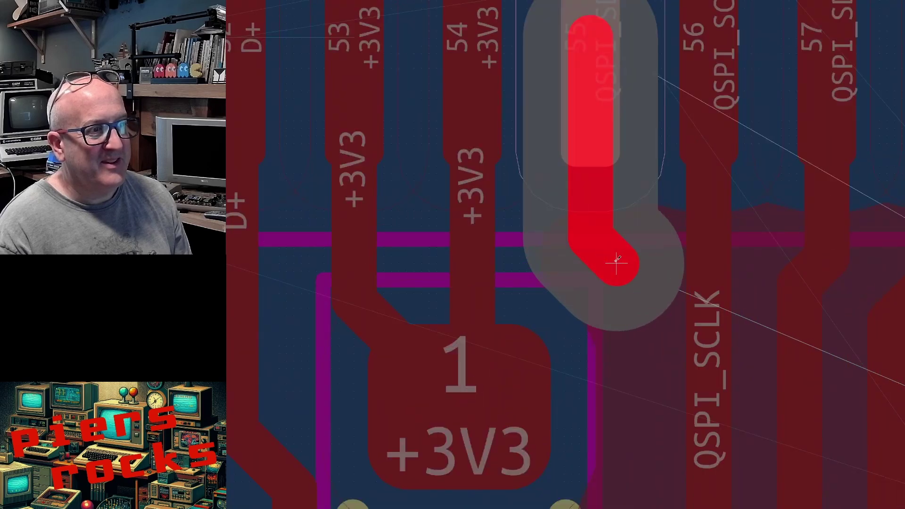
pyautogui.scroll(-5, 646, 339)
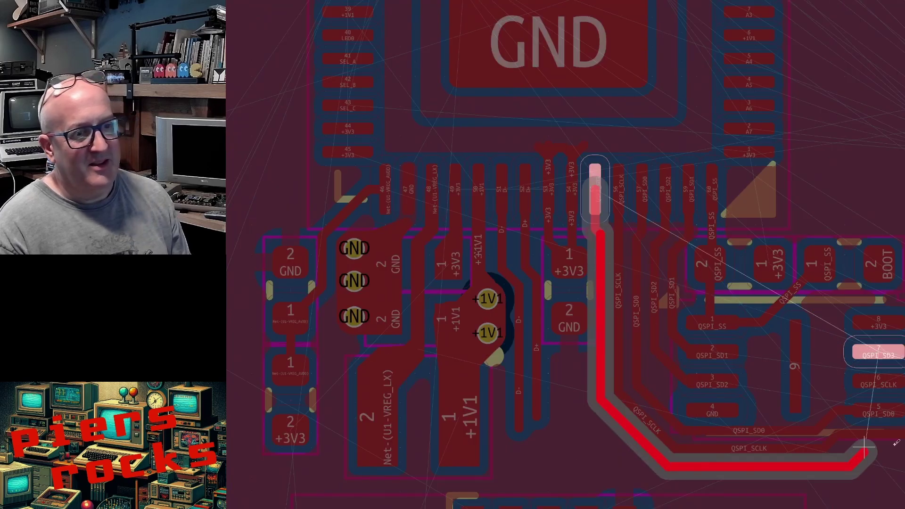
pyautogui.scroll(2, 607, 259)
pyautogui.scroll(-2, 606, 257)
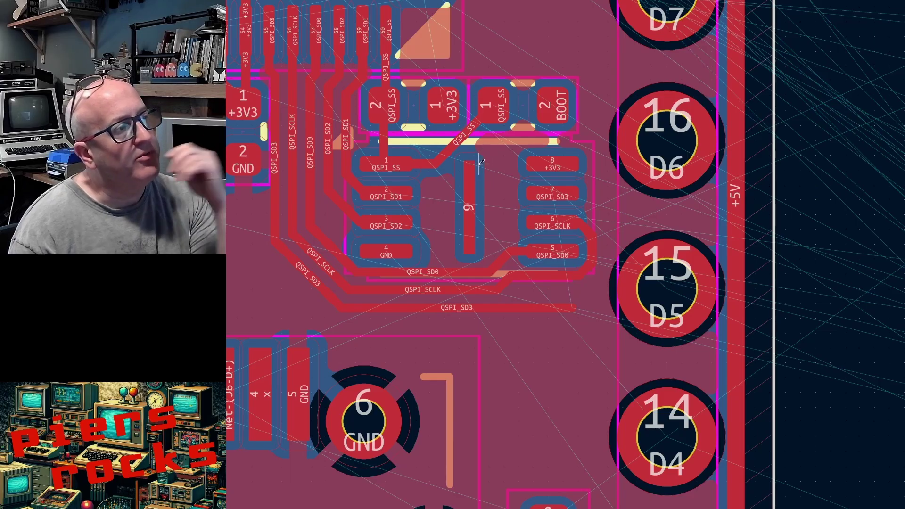
pyautogui.scroll(5, 608, 254)
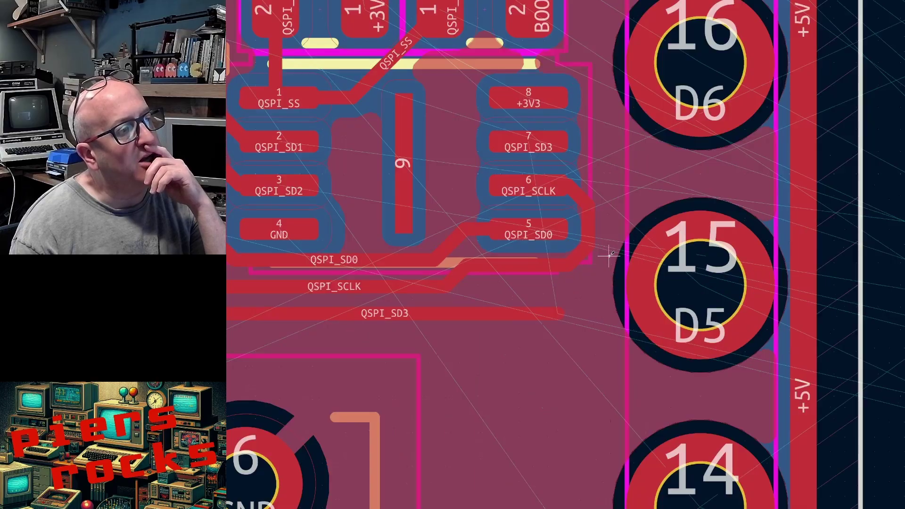
pyautogui.click(492, 384)
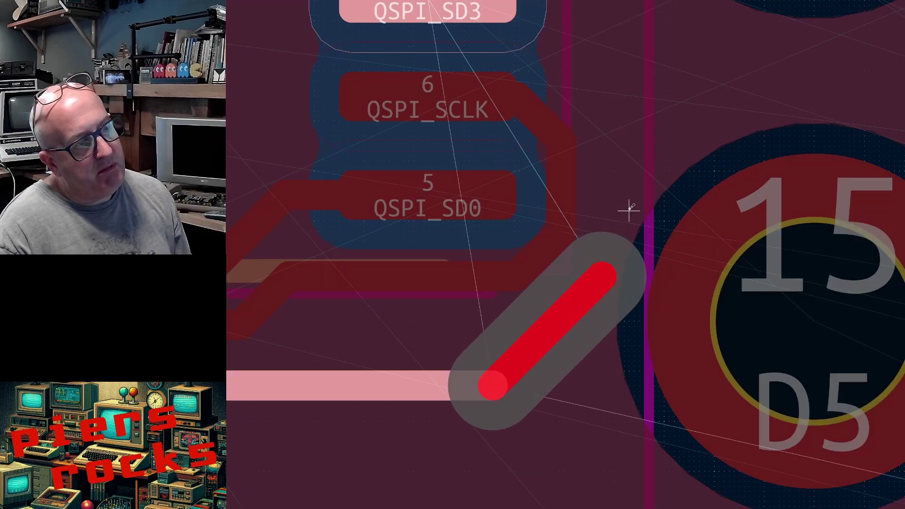
pyautogui.press('Escape')
# Continue QSPI_SD3 to flash pin 7 on the bottom copper layer, with a via at each end of the crossing under QSPI_SCLK.
pyautogui.scroll(-3, 549, 280)
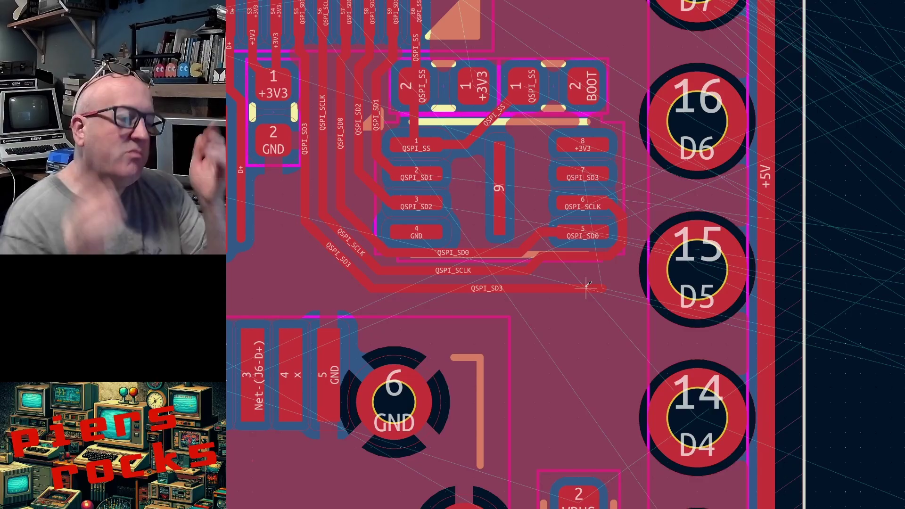
pyautogui.click(602, 289)
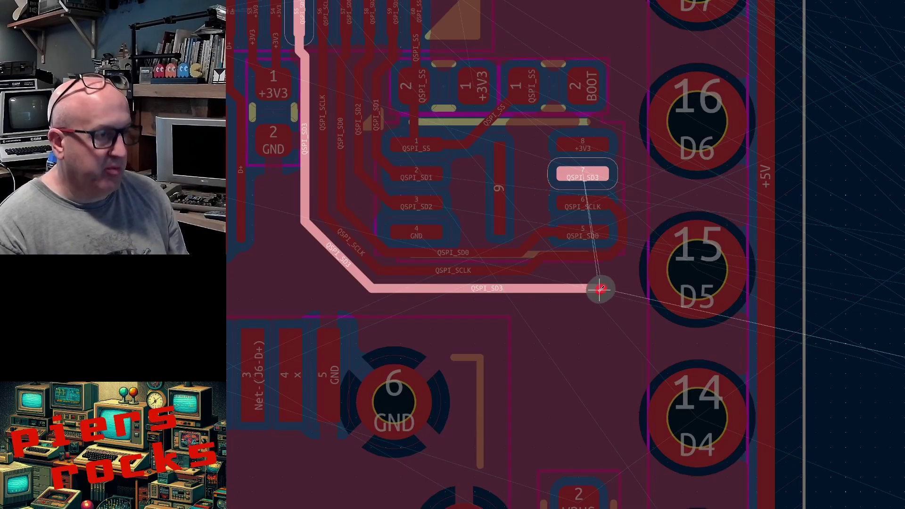
pyautogui.press('v')
pyautogui.scroll(5, 631, 194)
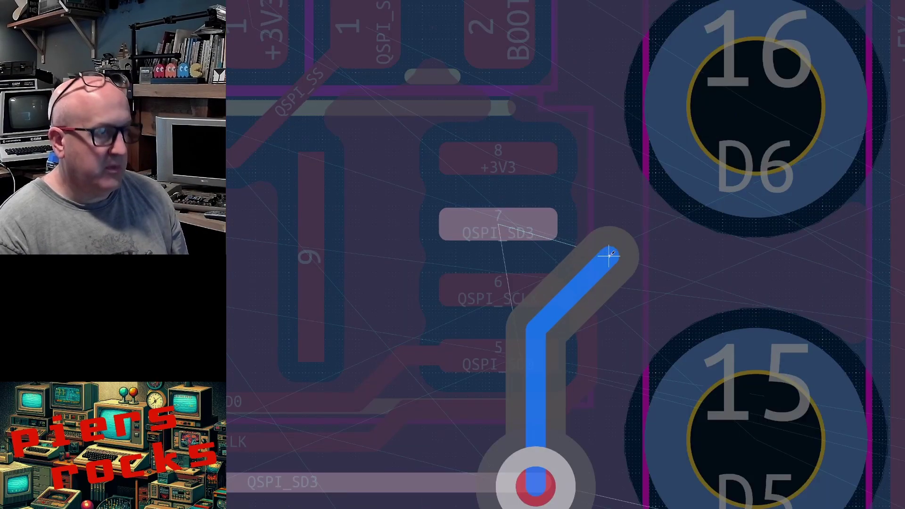
pyautogui.press('v')
pyautogui.click(507, 218)
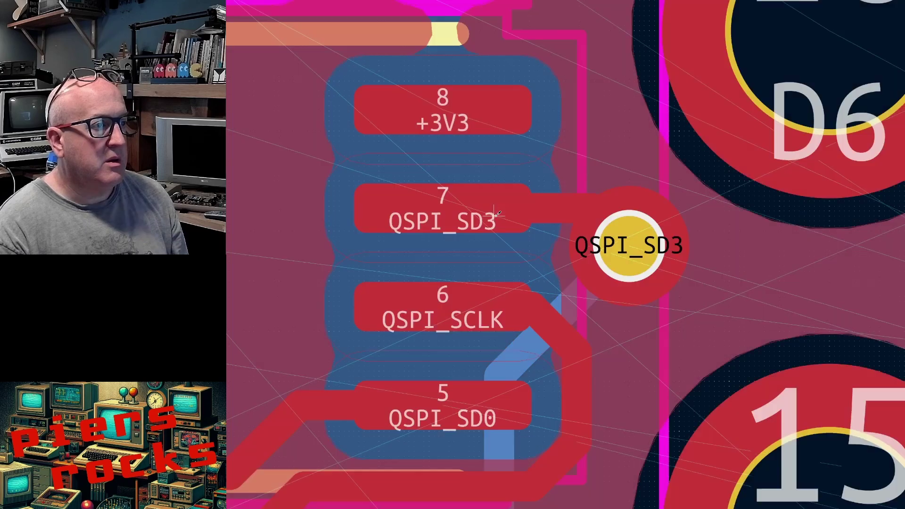
pyautogui.scroll(-5, 507, 219)
pyautogui.click(609, 228)
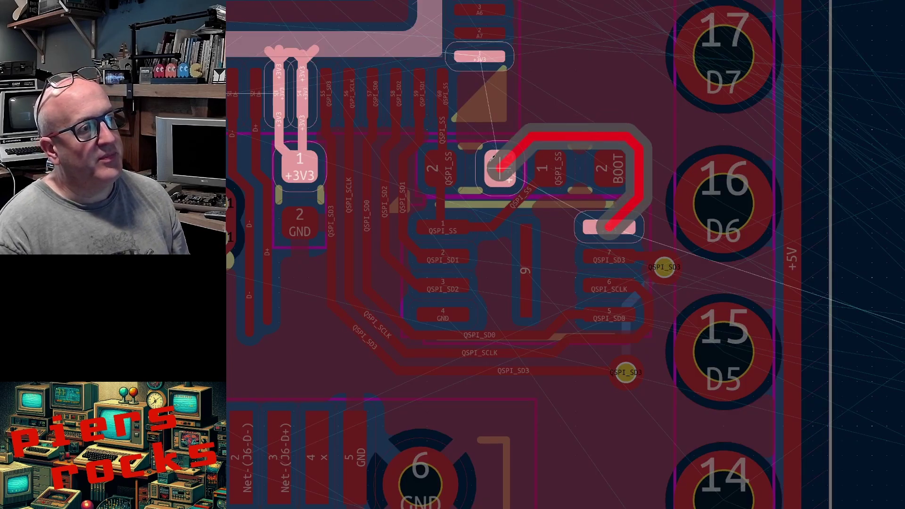
pyautogui.press('Escape')
# Route a short BOOT track from the boot component's pad 2 to a via above the flash chip, between pins 1 and 8.
pyautogui.click(609, 169)
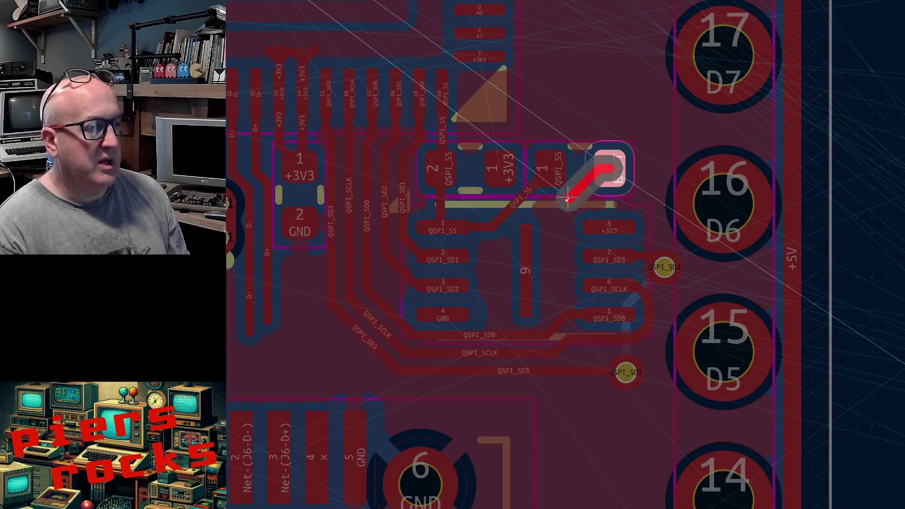
pyautogui.press('v')
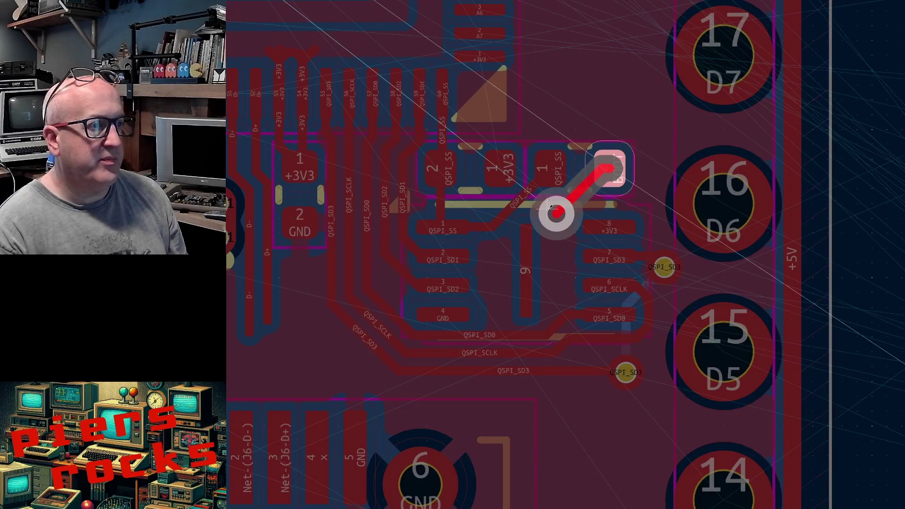
pyautogui.scroll(4, 550, 208)
pyautogui.doubleClick(686, 280)
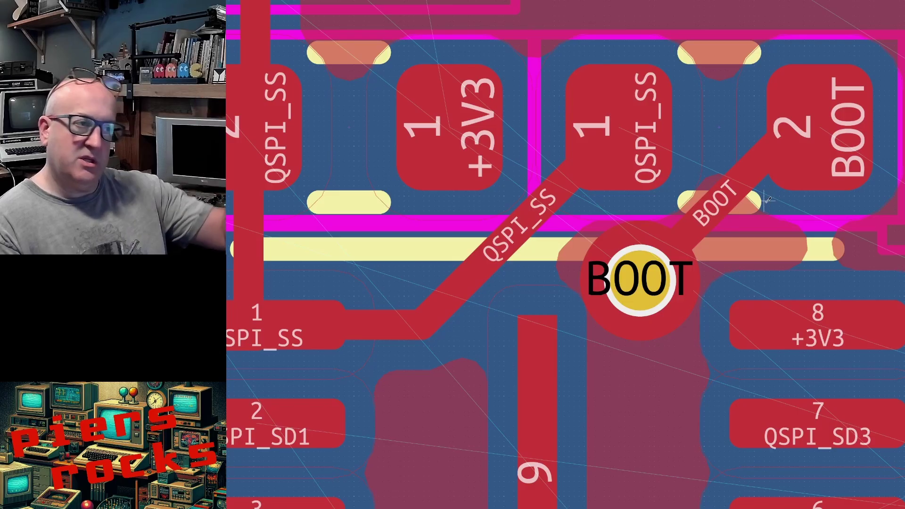
# Route +3V3 from the pull-up component's pad 1 around the BOOT component to flash pin 8, and connect that pad to microcontroller pin 1.
pyautogui.scroll(-3, 826, 203)
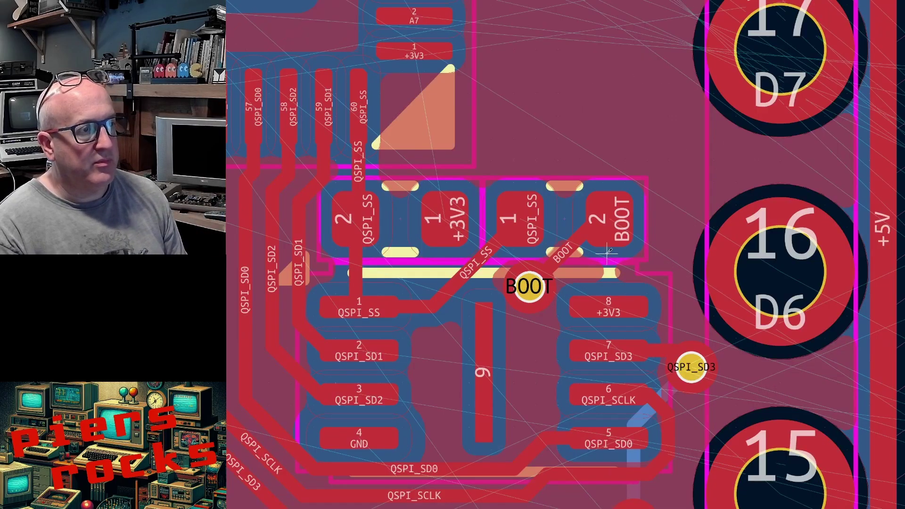
pyautogui.click(446, 219)
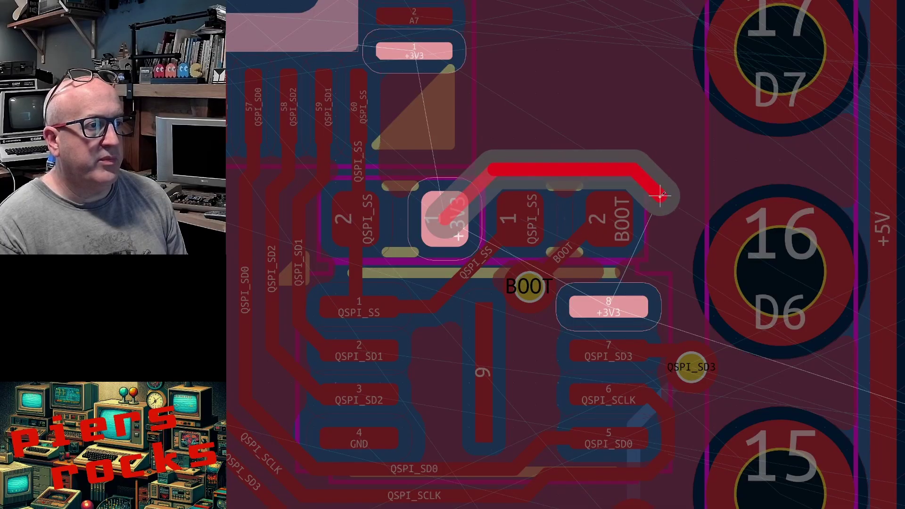
pyautogui.click(609, 307)
pyautogui.click(635, 283)
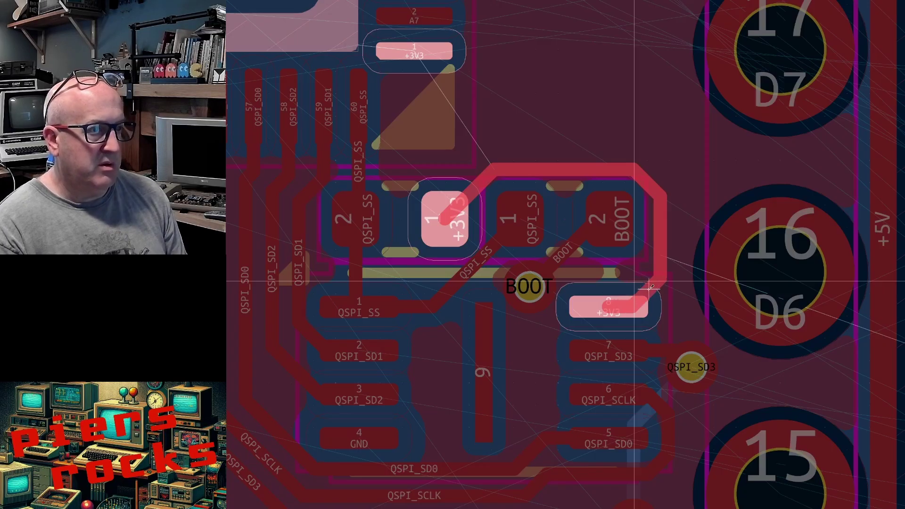
pyautogui.click(645, 301)
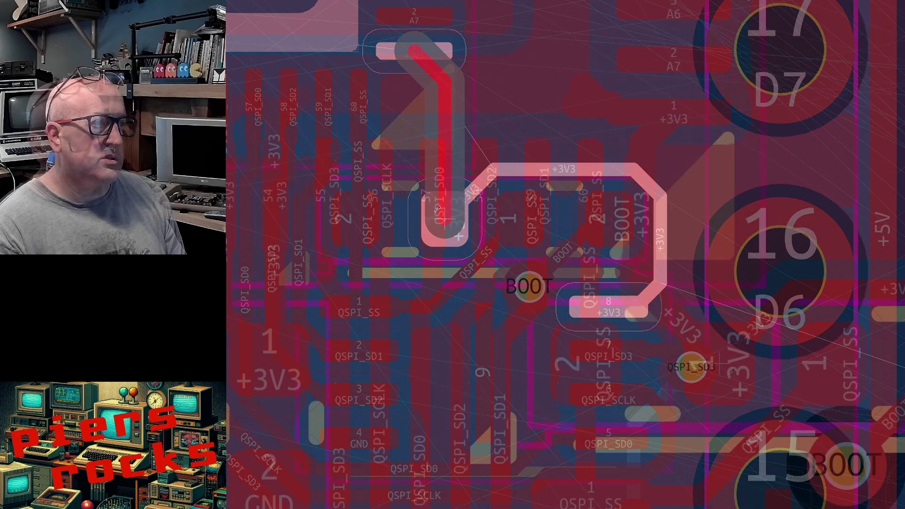
# Examine the completed flash routing and the USB connector, VBUS and +5V components along the board's lower edge.
pyautogui.scroll(-2, 617, 260)
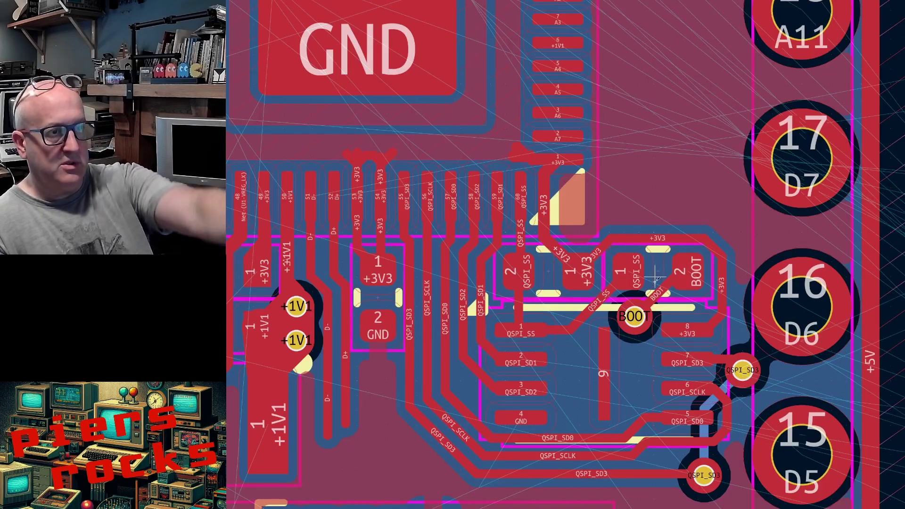
pyautogui.scroll(-1, 657, 278)
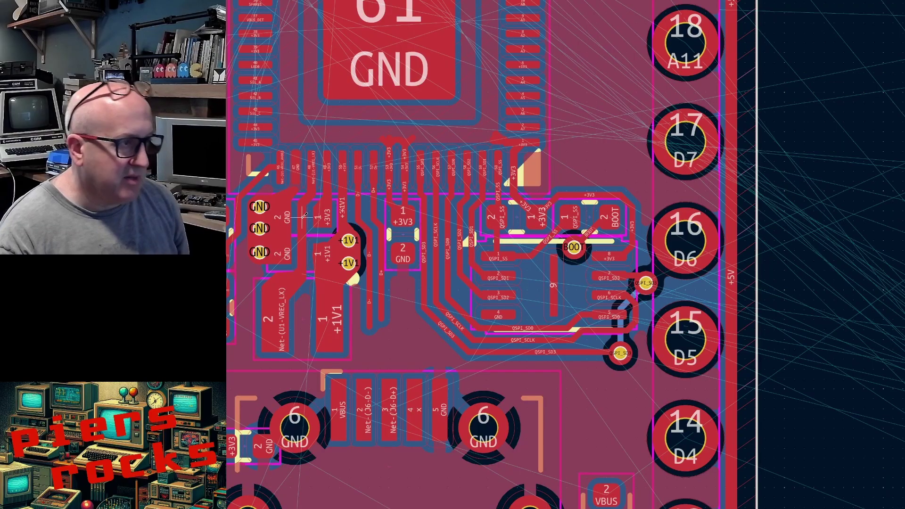
pyautogui.scroll(-3, 424, 245)
pyautogui.scroll(4, 640, 282)
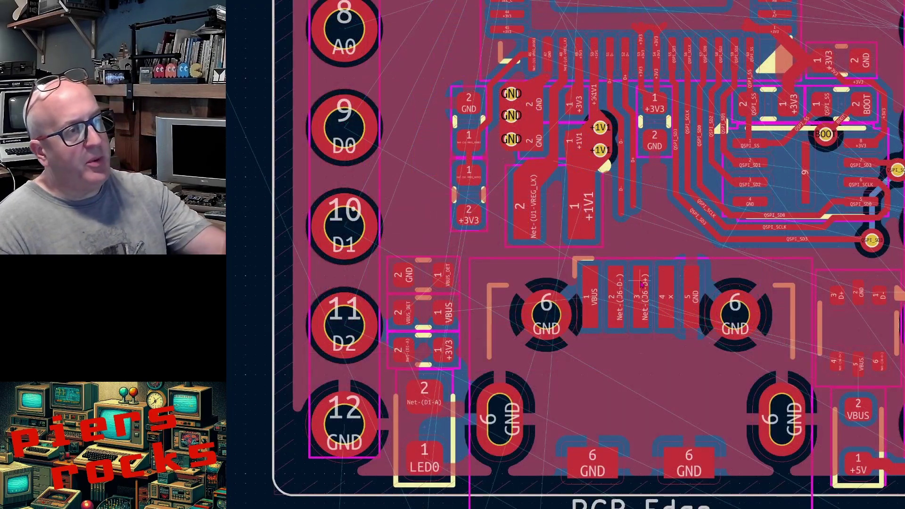
pyautogui.scroll(-2, 674, 292)
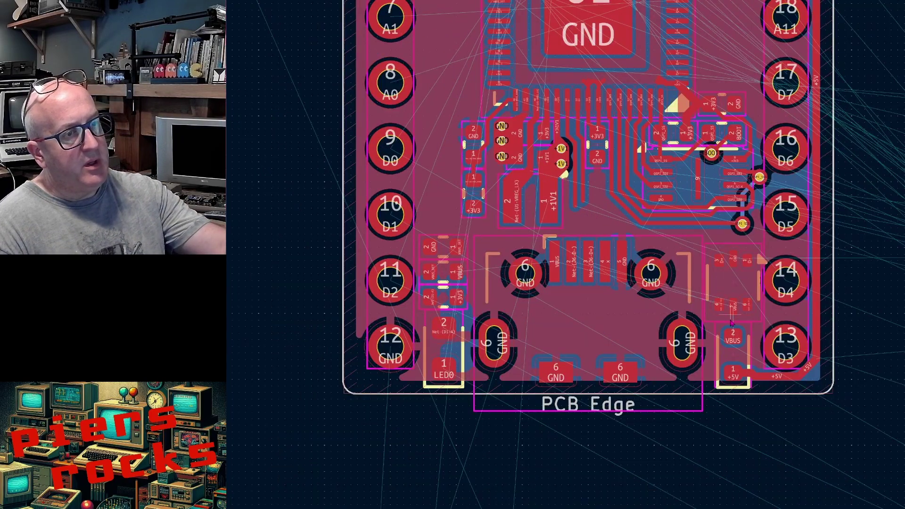
pyautogui.scroll(2, 618, 261)
pyautogui.scroll(2, 615, 299)
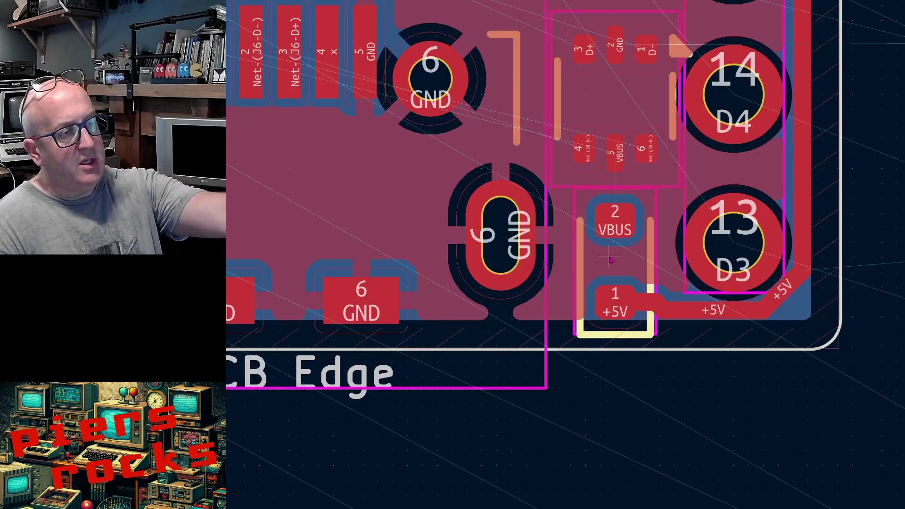
# Examine the VBUS-to-+5V component, the six-pin USB data component, and the LED, +3V3 and VBUS_DET components beside the USB connector.
pyautogui.scroll(3, 612, 261)
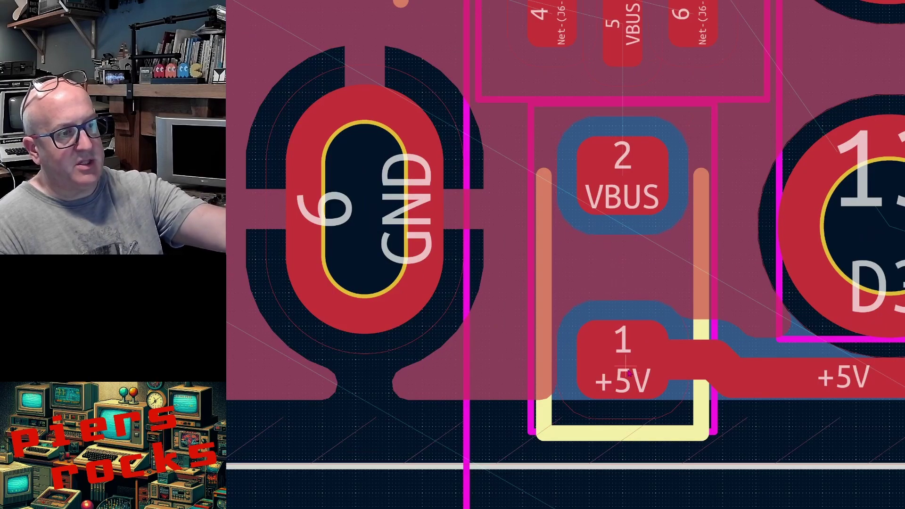
pyautogui.scroll(1, 630, 372)
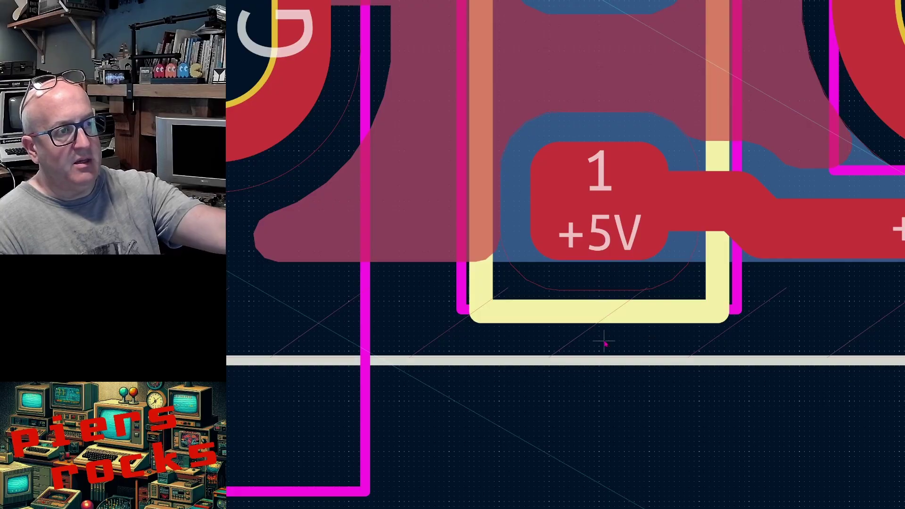
pyautogui.scroll(-4, 604, 339)
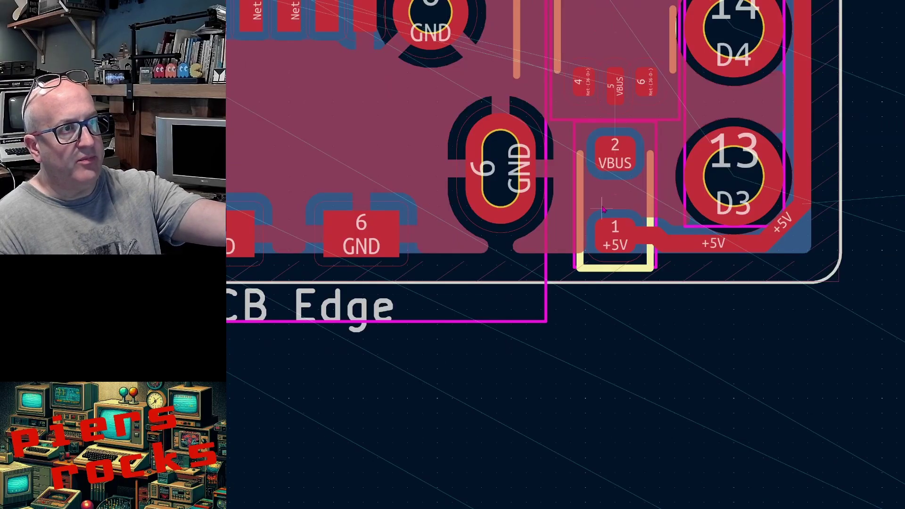
pyautogui.scroll(2, 614, 161)
pyautogui.click(613, 234)
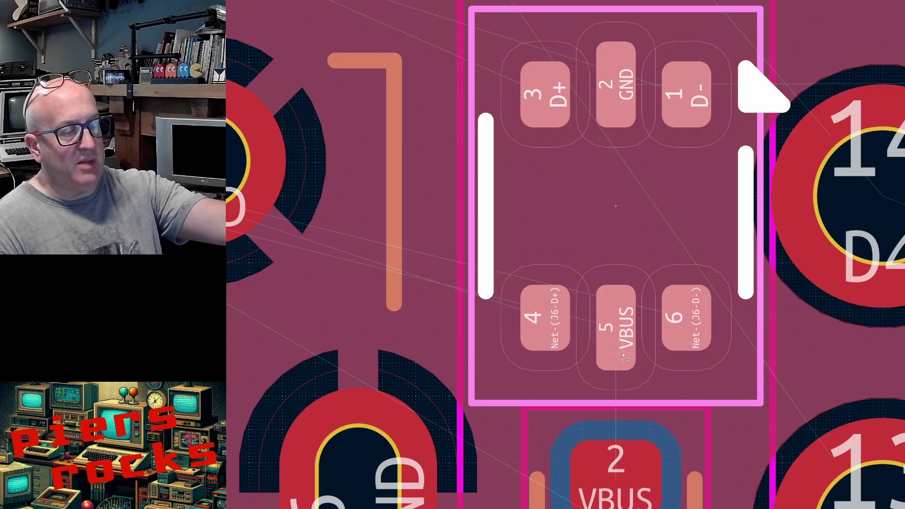
pyautogui.scroll(-6, 625, 355)
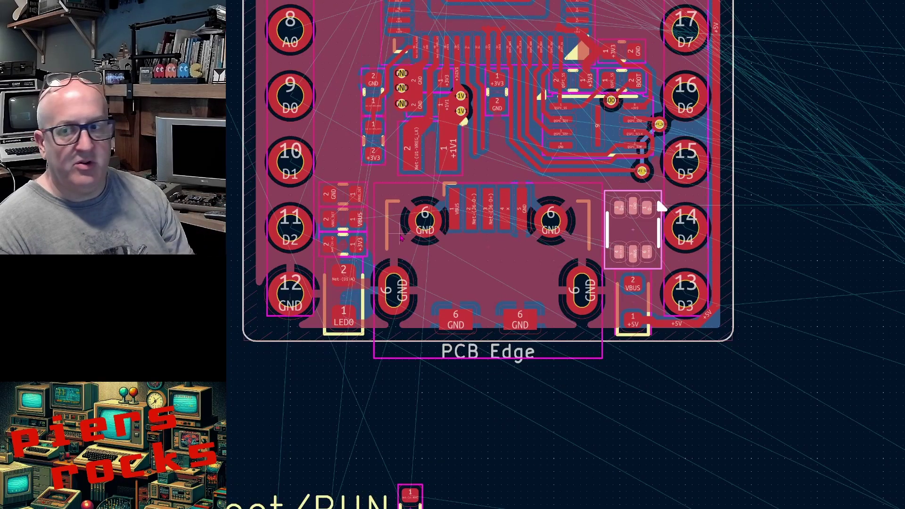
pyautogui.scroll(3, 346, 296)
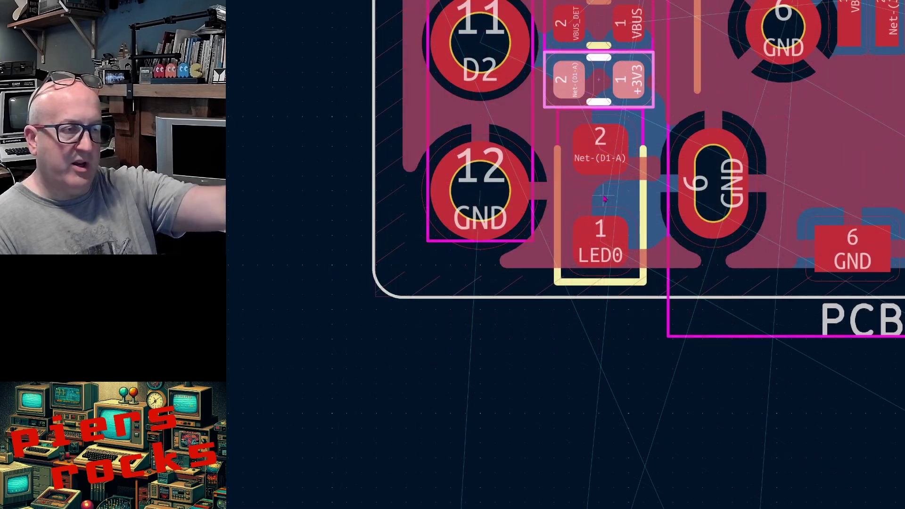
pyautogui.scroll(2, 605, 200)
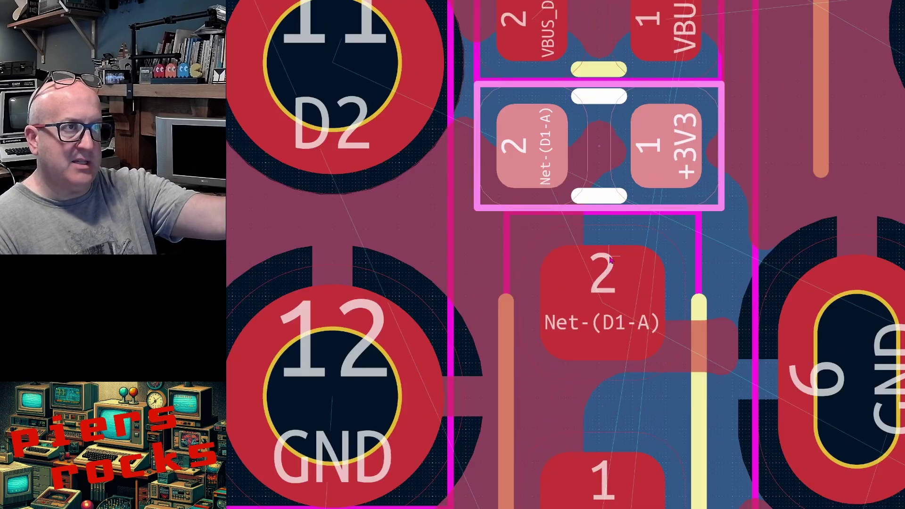
pyautogui.scroll(-3, 605, 201)
pyautogui.scroll(5, 606, 204)
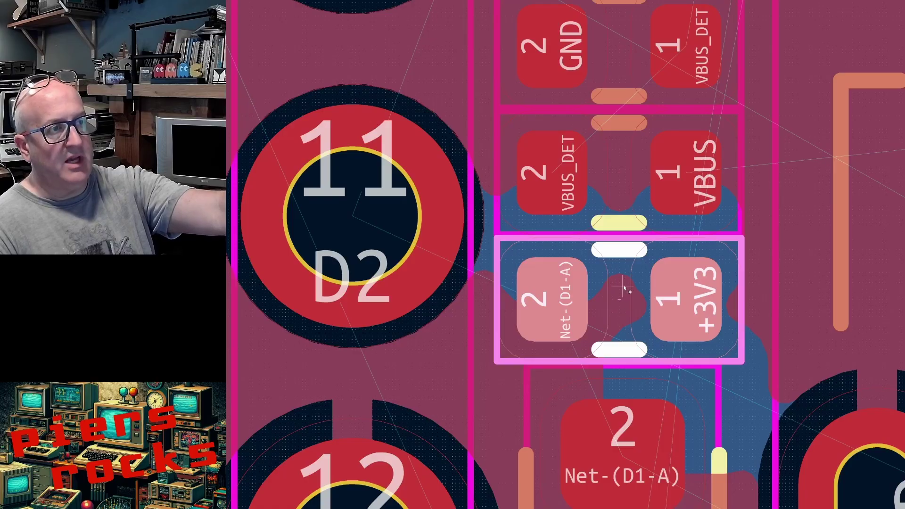
pyautogui.scroll(-2, 622, 312)
pyautogui.click(604, 186)
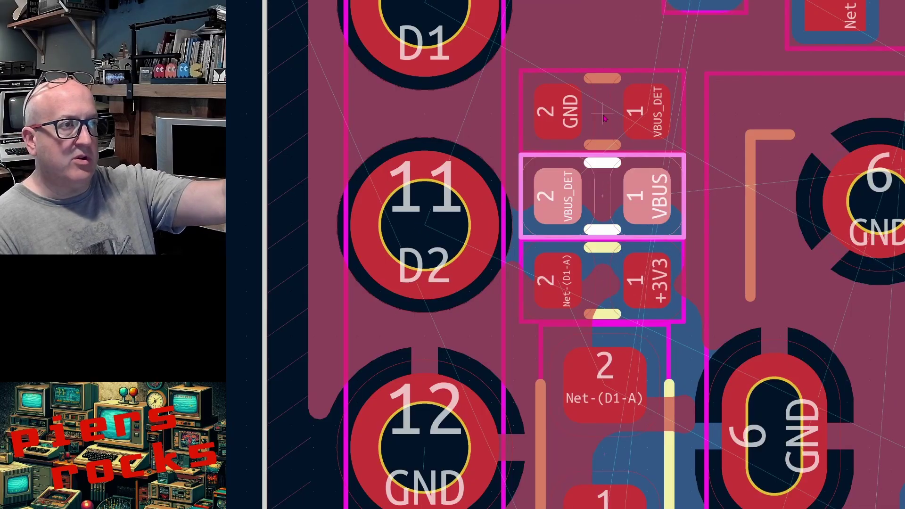
pyautogui.click(605, 119)
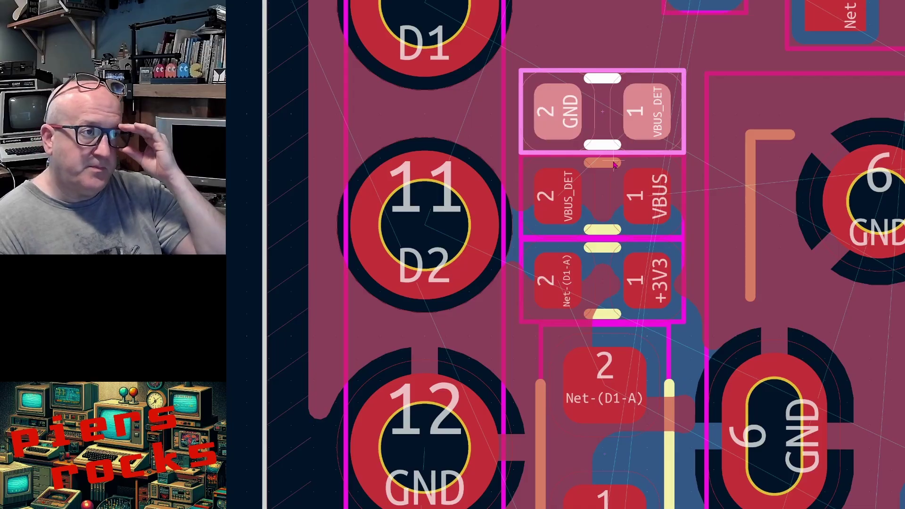
# Review the whole board layout, the unplaced Boot/RUN and Bypass Caps parts, and the USB connector's GND pads at the PCB edge.
pyautogui.scroll(-2, 612, 261)
pyautogui.scroll(-3, 612, 261)
pyautogui.scroll(1, 612, 261)
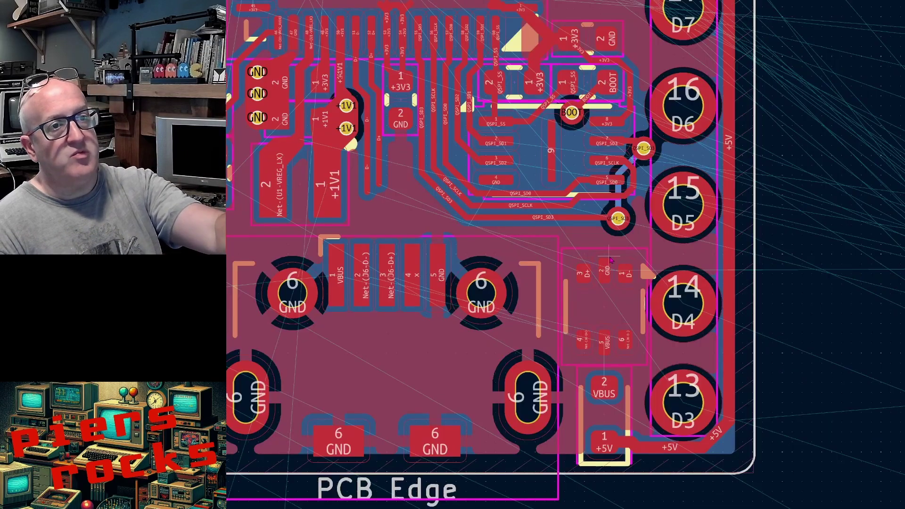
pyautogui.scroll(3, 612, 261)
pyautogui.scroll(-1, 611, 261)
pyautogui.scroll(-3, 611, 261)
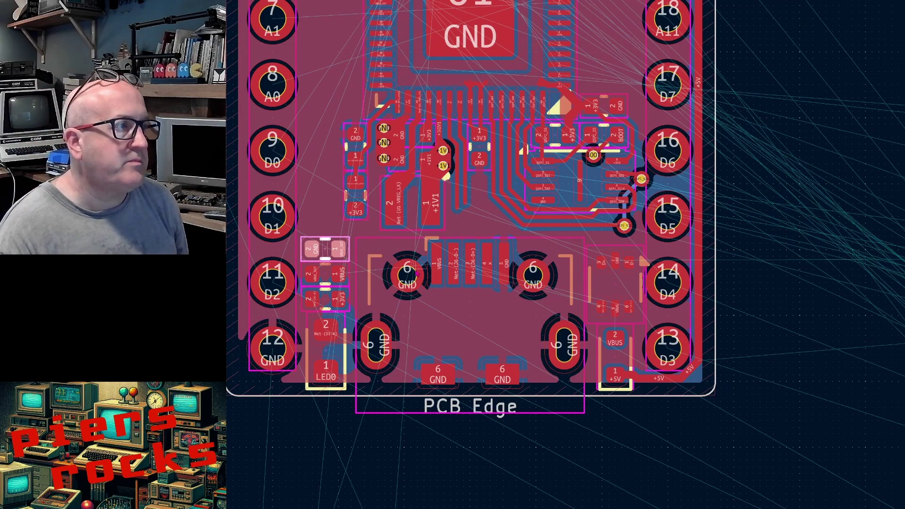
pyautogui.scroll(-3, 335, 231)
pyautogui.scroll(5, 604, 245)
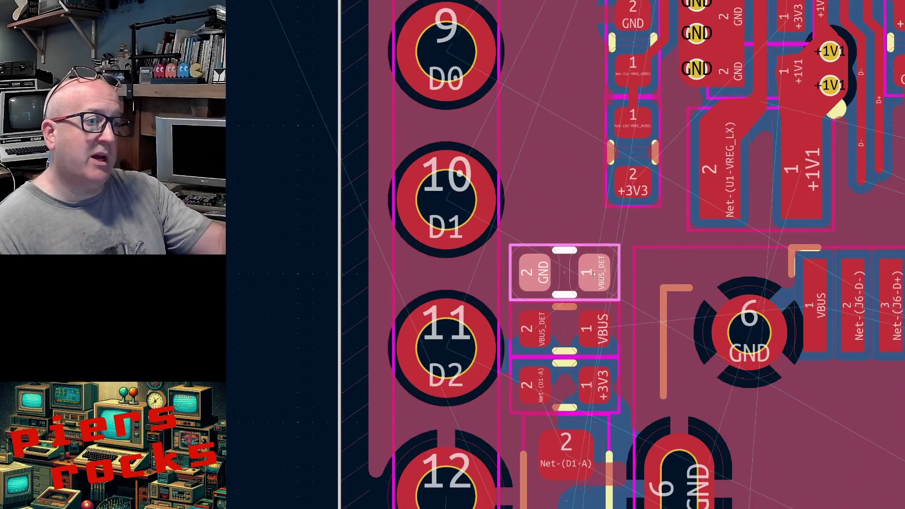
pyautogui.scroll(-5, 587, 320)
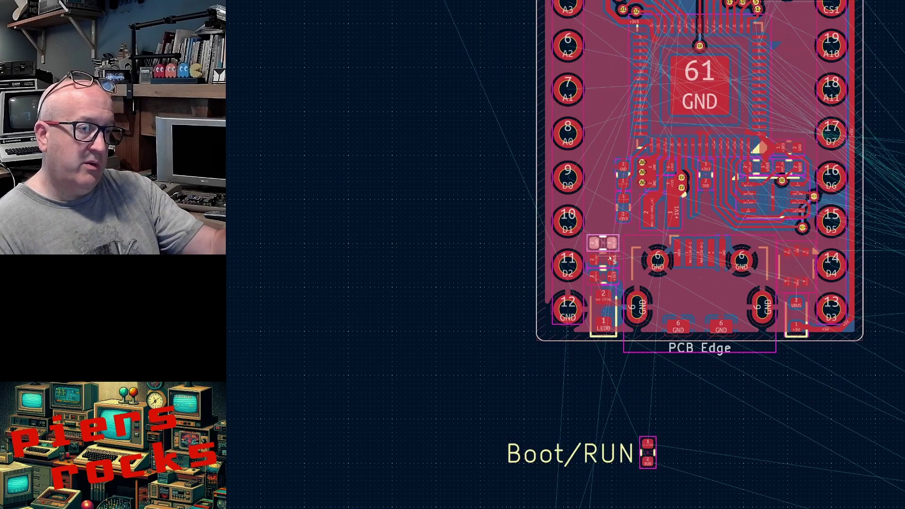
pyautogui.scroll(-3, 651, 288)
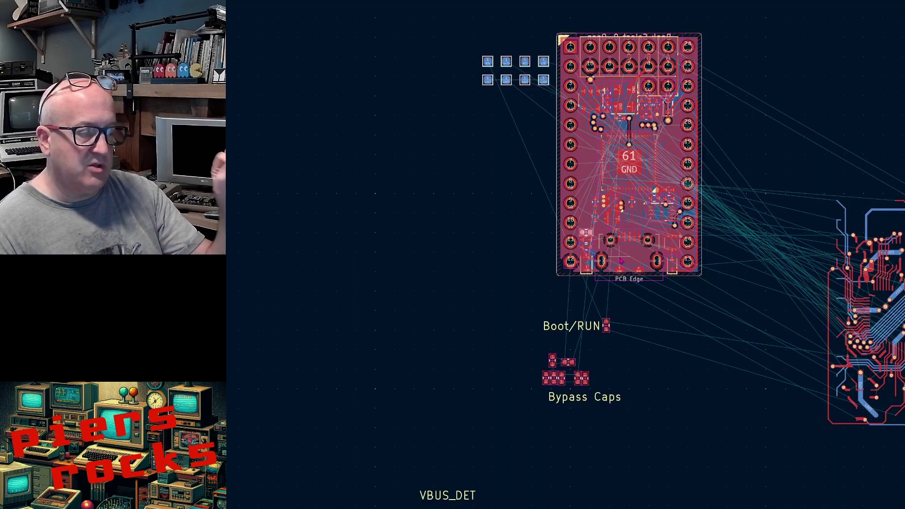
pyautogui.scroll(8, 608, 325)
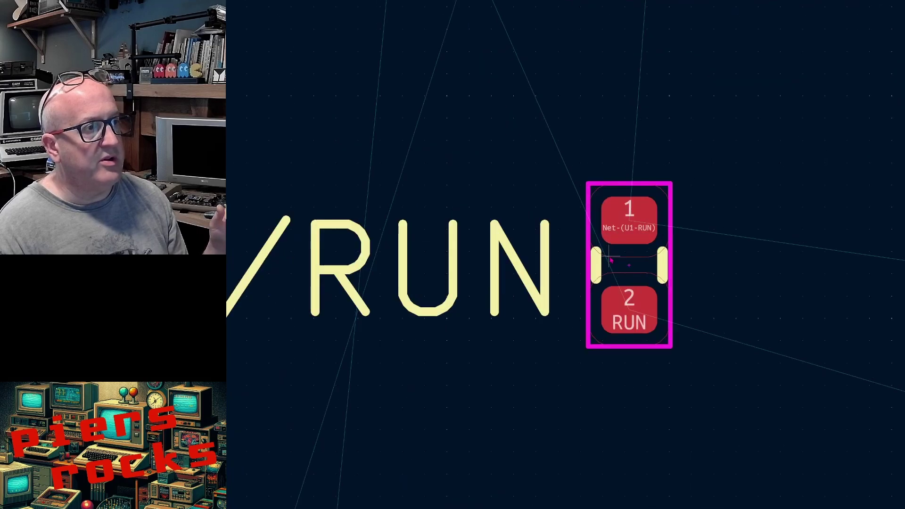
pyautogui.scroll(-4, 610, 260)
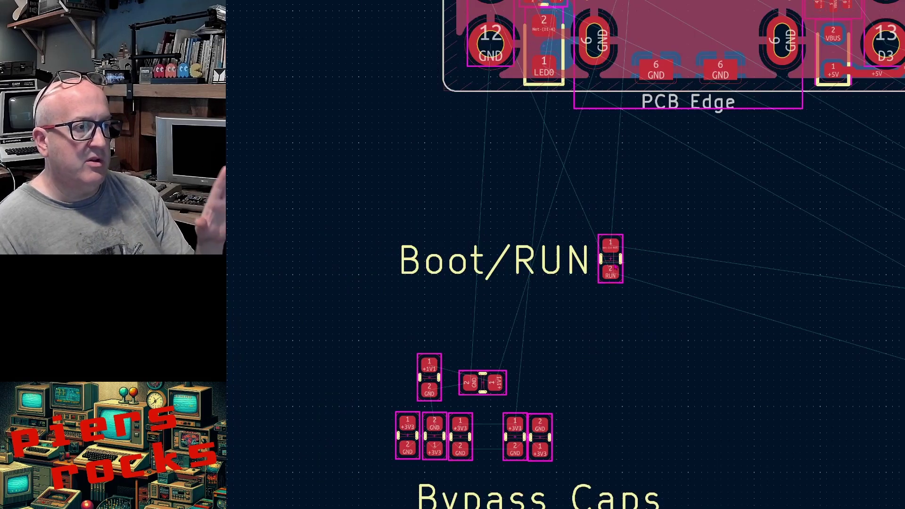
pyautogui.scroll(-2, 615, 267)
pyautogui.scroll(7, 613, 264)
pyautogui.scroll(-5, 608, 265)
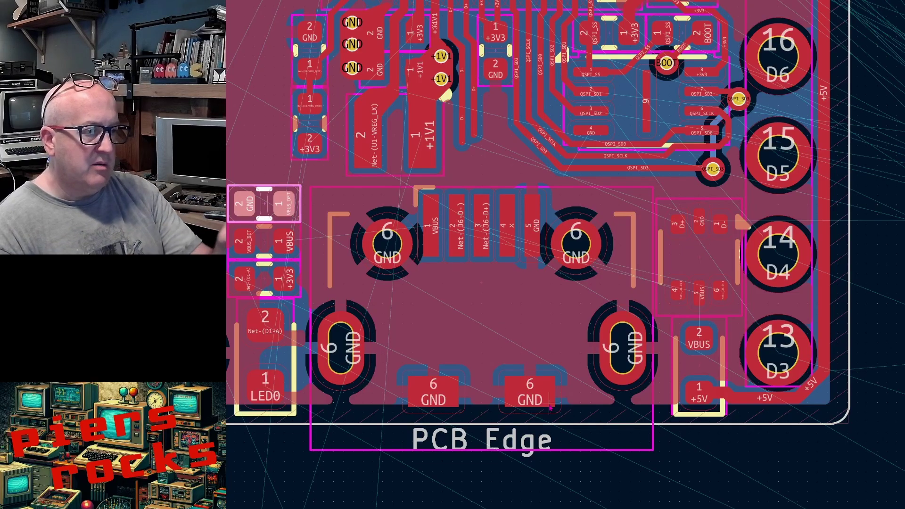
pyautogui.scroll(6, 540, 413)
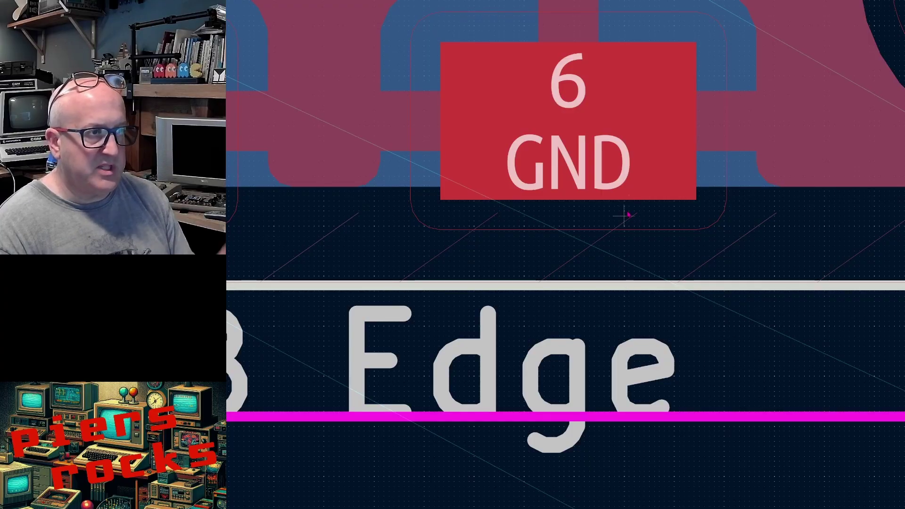
# Extend the D+ track diagonally from its open end and along the USB connector's upper edge toward the six-pin USB component.
pyautogui.scroll(-2, 618, 259)
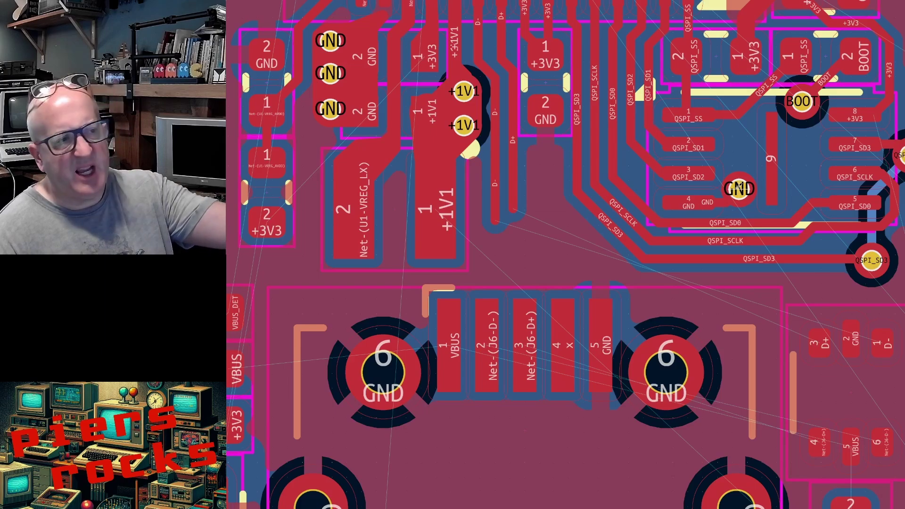
pyautogui.scroll(3, 532, 202)
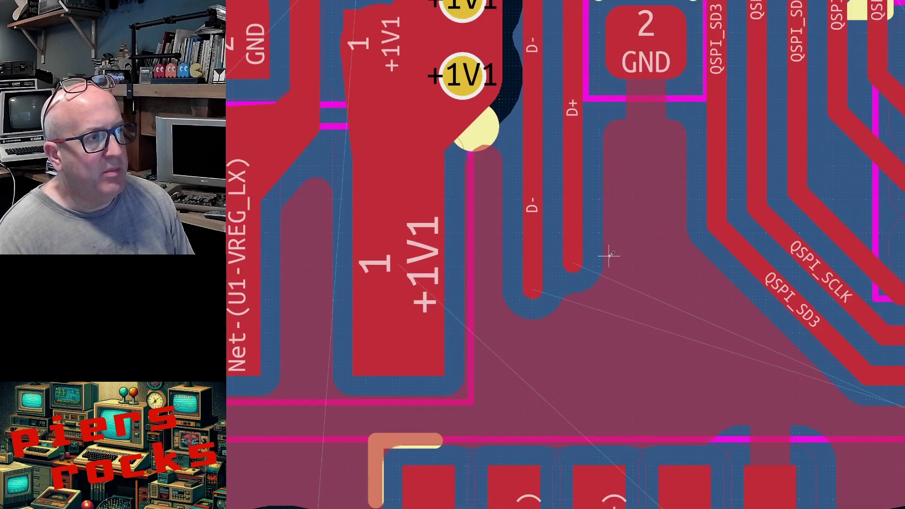
pyautogui.scroll(-3, 607, 254)
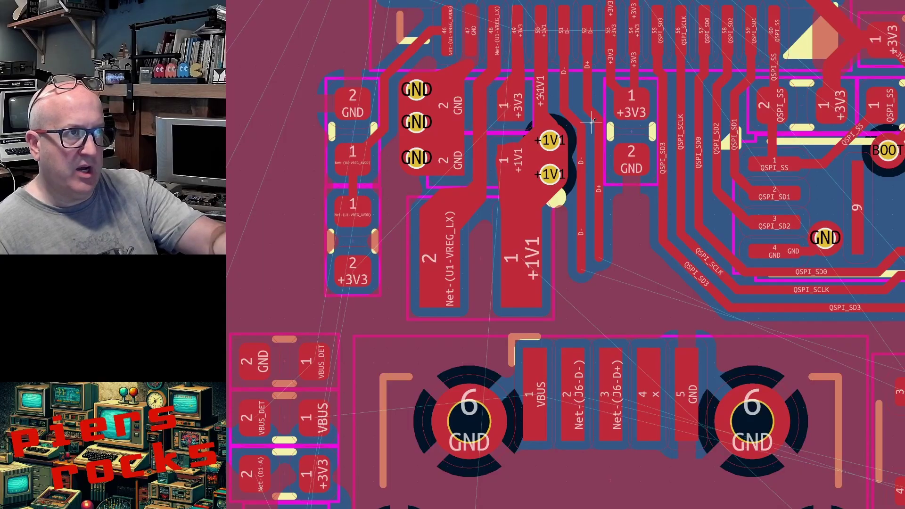
pyautogui.press('x')
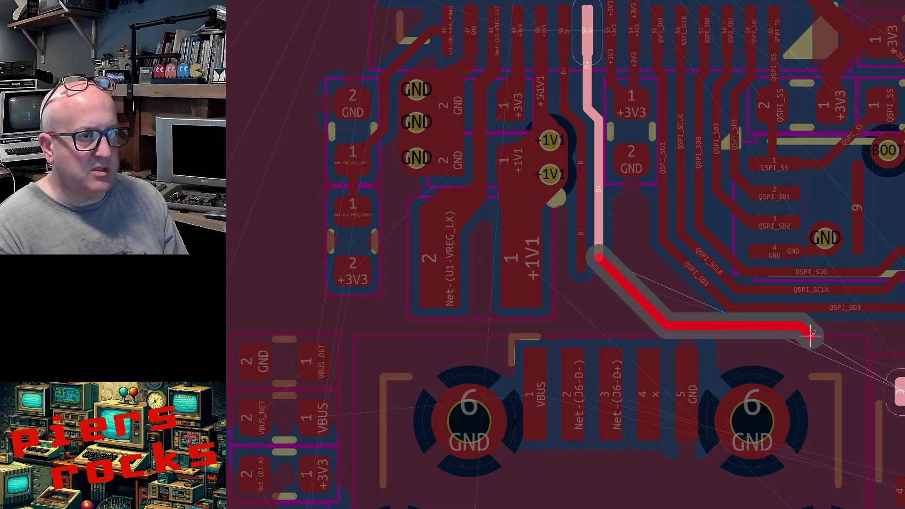
pyautogui.doubleClick(846, 346)
pyautogui.scroll(-3, 846, 347)
pyautogui.scroll(5, 622, 192)
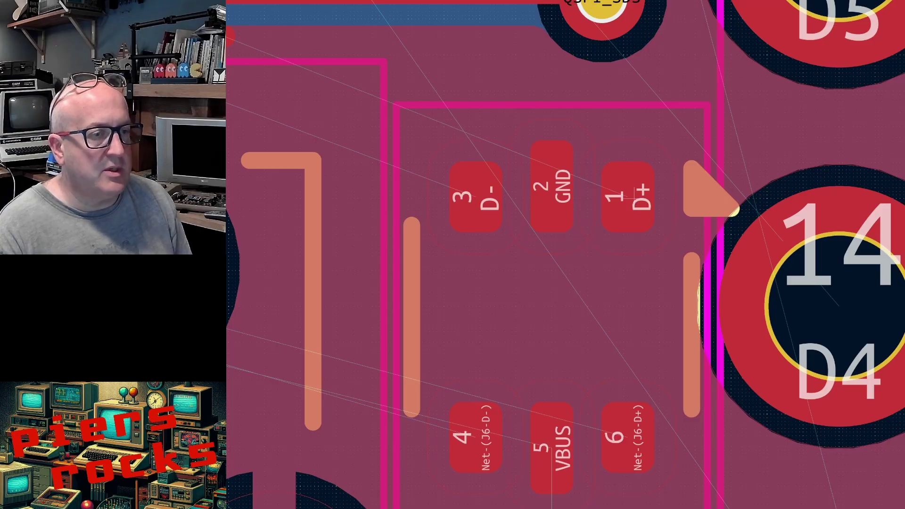
# Route a short GND track from pad 2 of the decoupling capacitor between D+ and QSPI_SD3 to a via just below it.
pyautogui.scroll(-3, 642, 350)
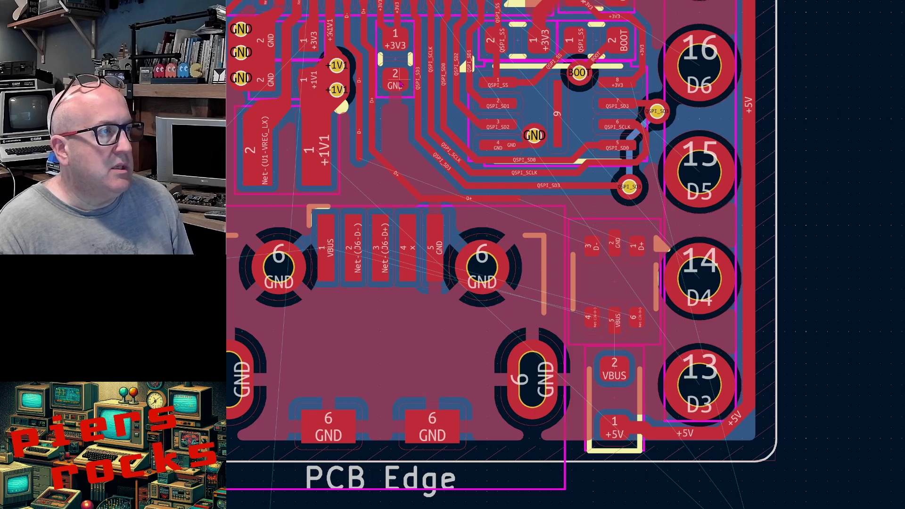
pyautogui.scroll(5, 359, 104)
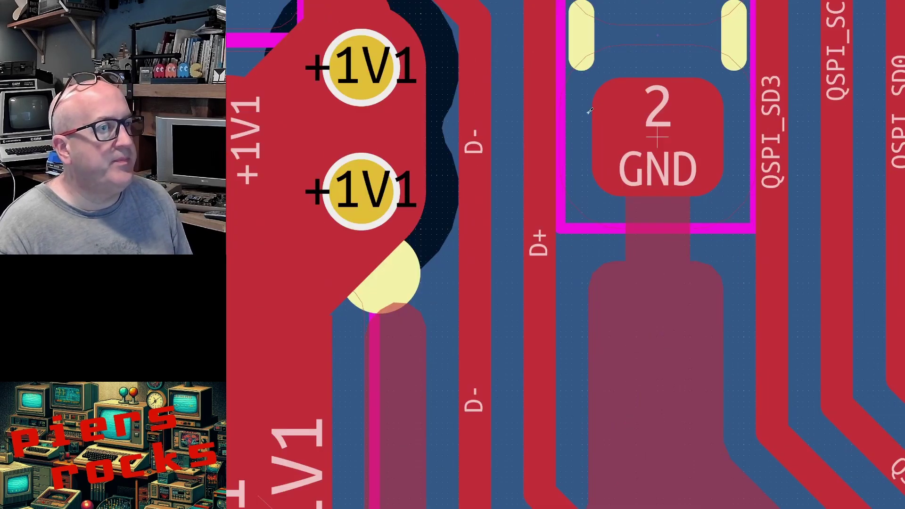
pyautogui.press('x')
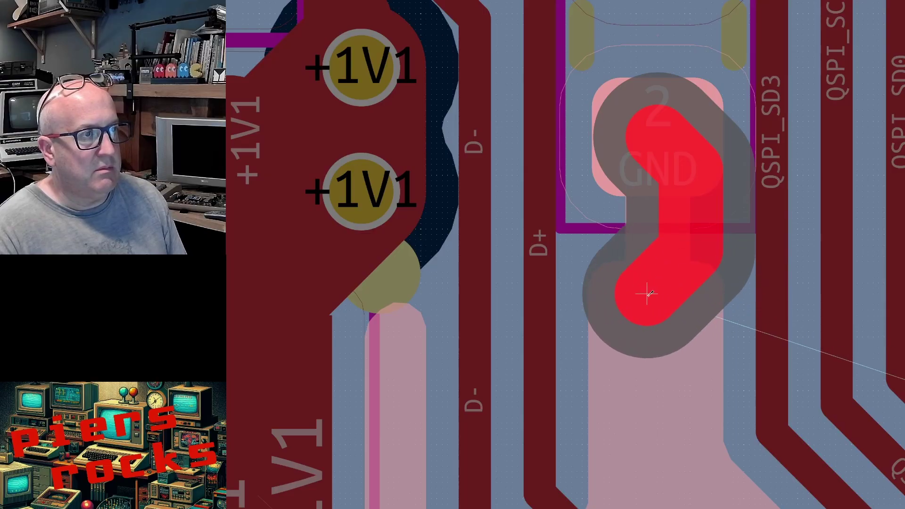
pyautogui.press('v')
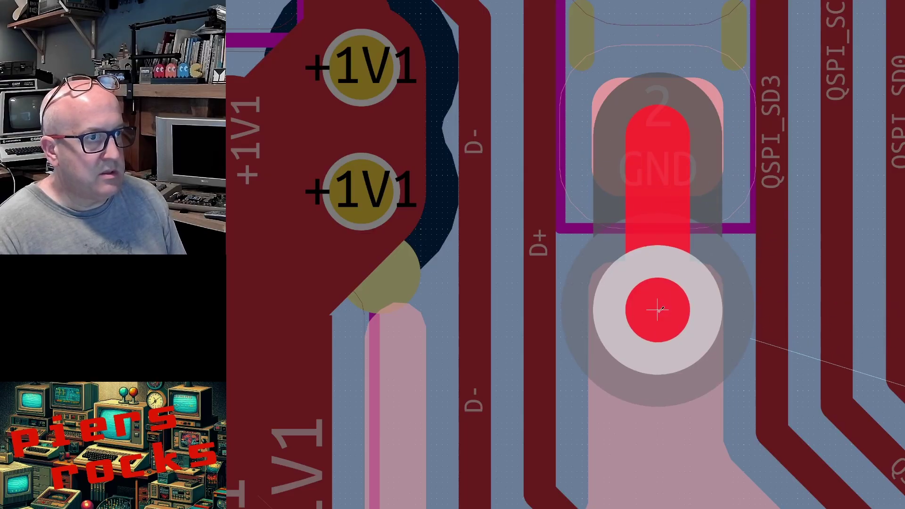
pyautogui.doubleClick(658, 319)
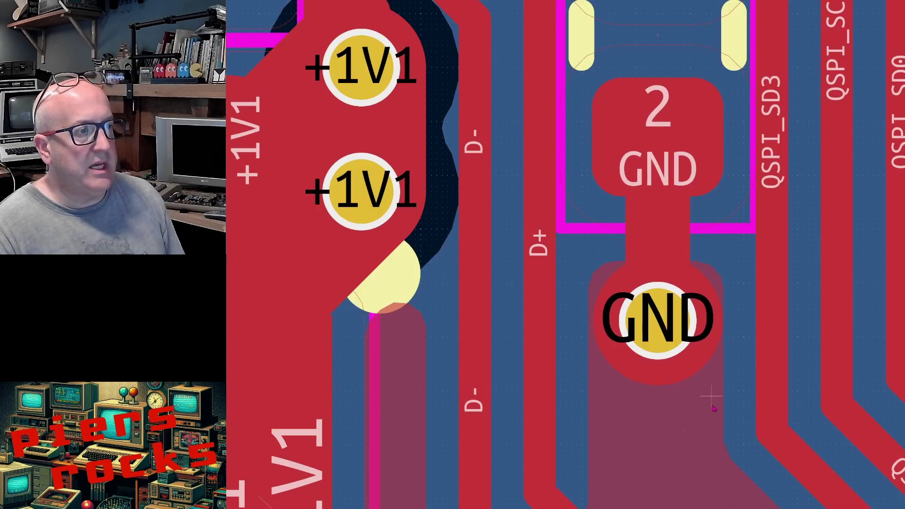
# Reroute D+ around the new GND via and parallel to QSPI_SD3, on to pad 1 of the six-pin USB component.
pyautogui.scroll(-5, 562, 181)
pyautogui.moveTo(600, 306); pyautogui.dragTo(637, 293)
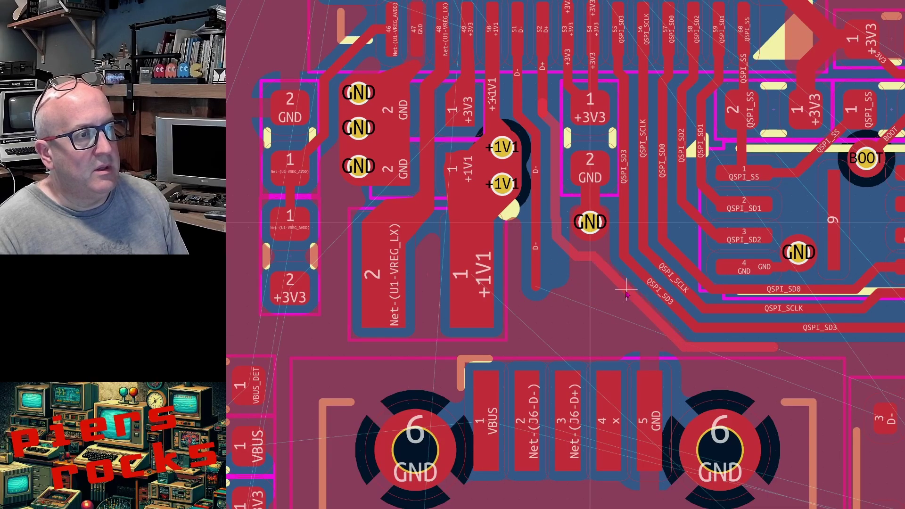
pyautogui.click(556, 185)
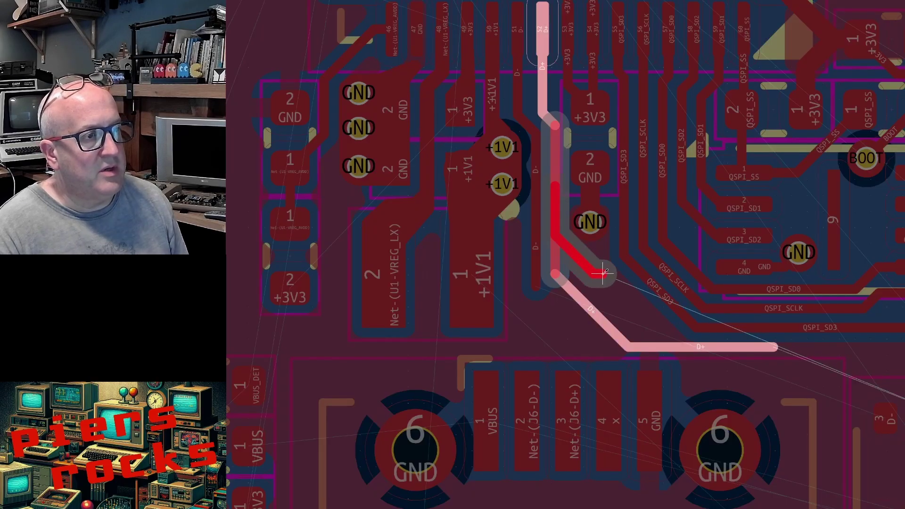
pyautogui.click(608, 271)
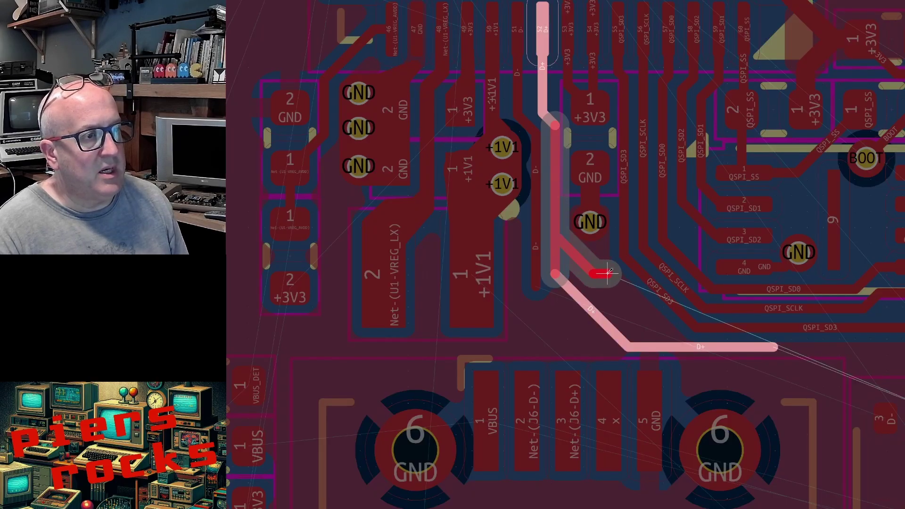
pyautogui.click(768, 348)
pyautogui.click(774, 347)
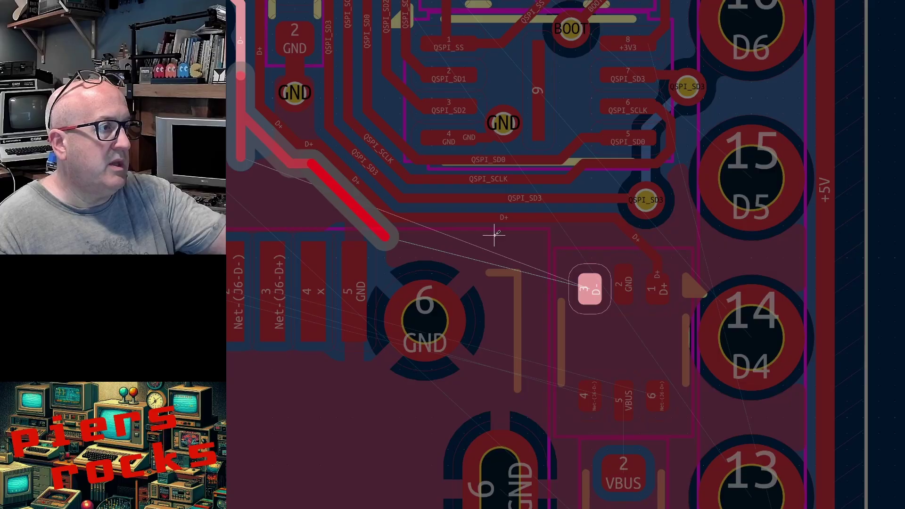
# Route D- parallel to D+ along its lower side to pad 3 of the six-pin USB component.
pyautogui.click(589, 289)
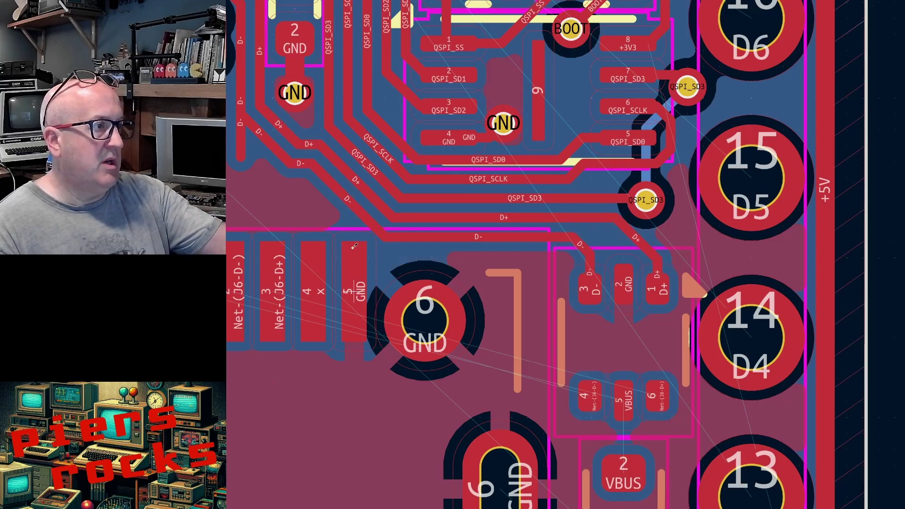
pyautogui.scroll(-5, 354, 245)
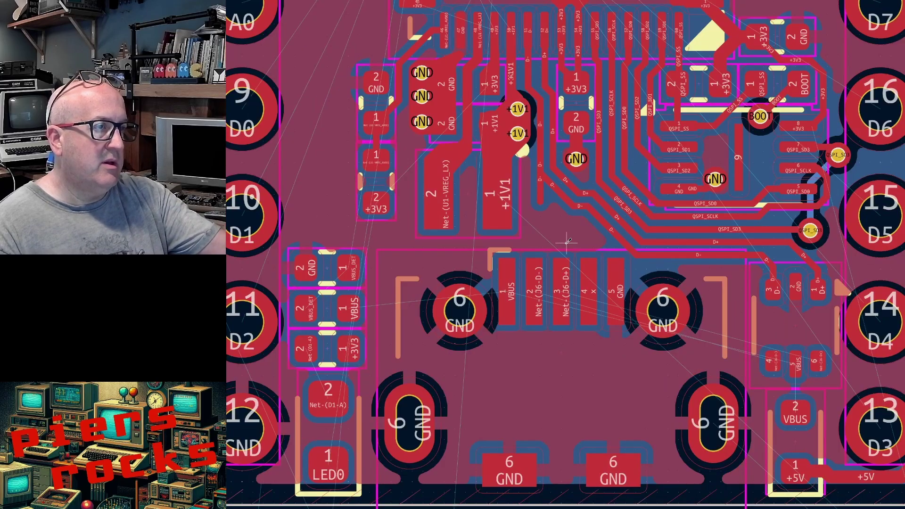
# Route a wide GND track from USB connector pad 5 upward and diagonally alongside the D- track into the ground area.
pyautogui.scroll(3, 568, 242)
pyautogui.click(680, 222)
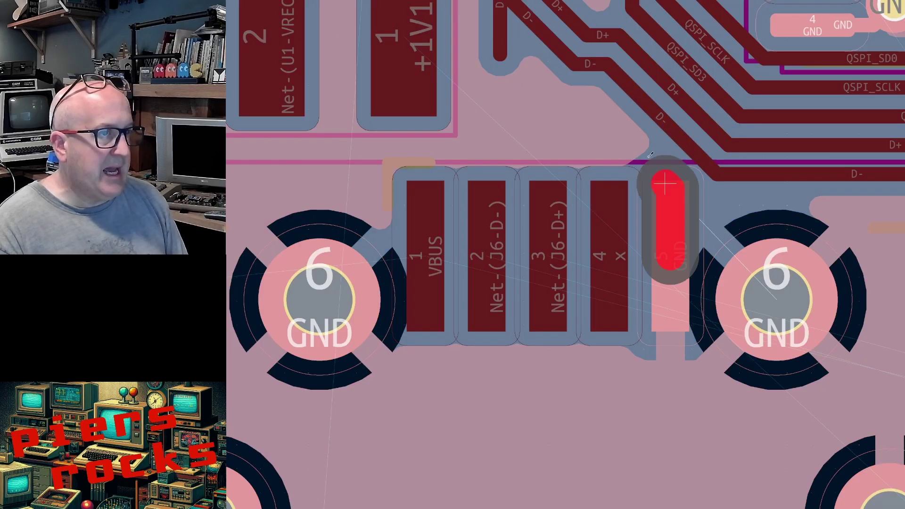
pyautogui.doubleClick(611, 118)
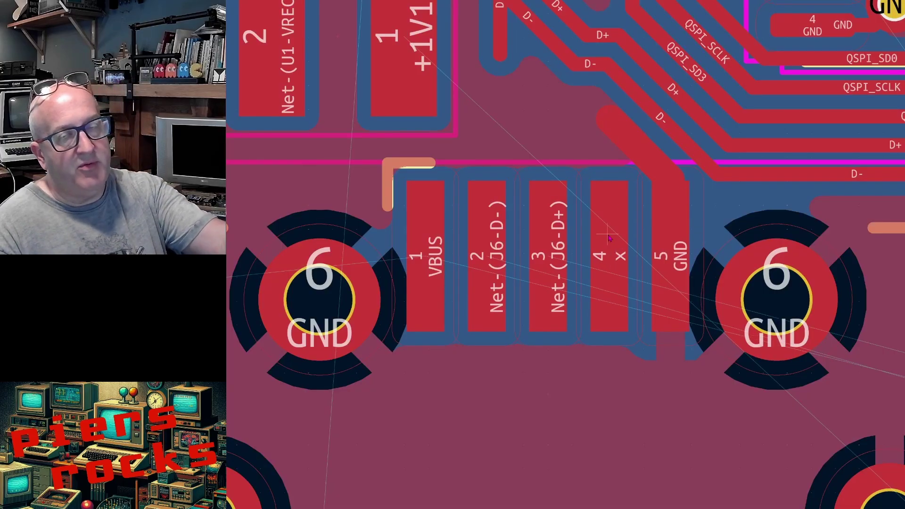
# Remove the leftover vertical D- stub beside the +1V1 inductor pad.
pyautogui.scroll(-2, 609, 240)
pyautogui.click(541, 123)
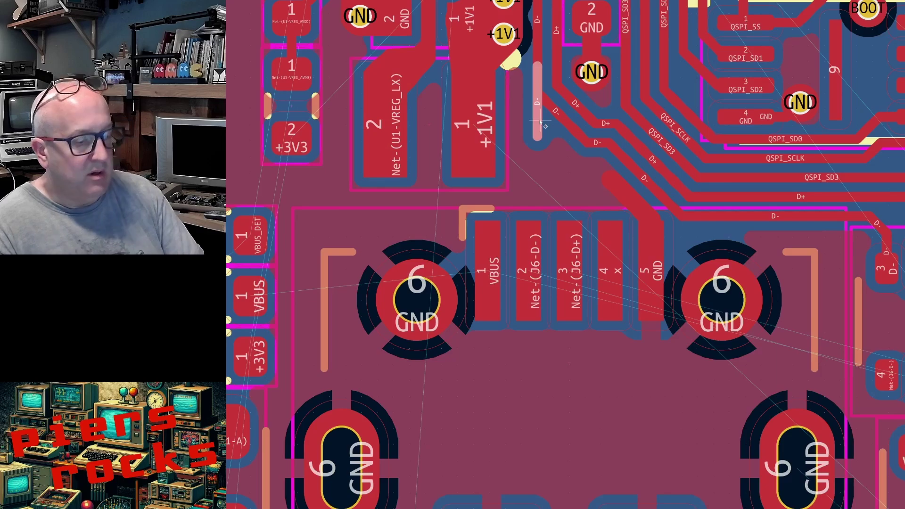
pyautogui.press('Escape')
# Route a VBUS track from pad 5 of the six-pin USB component to pad 2 of the diode below it.
pyautogui.scroll(-2, 566, 324)
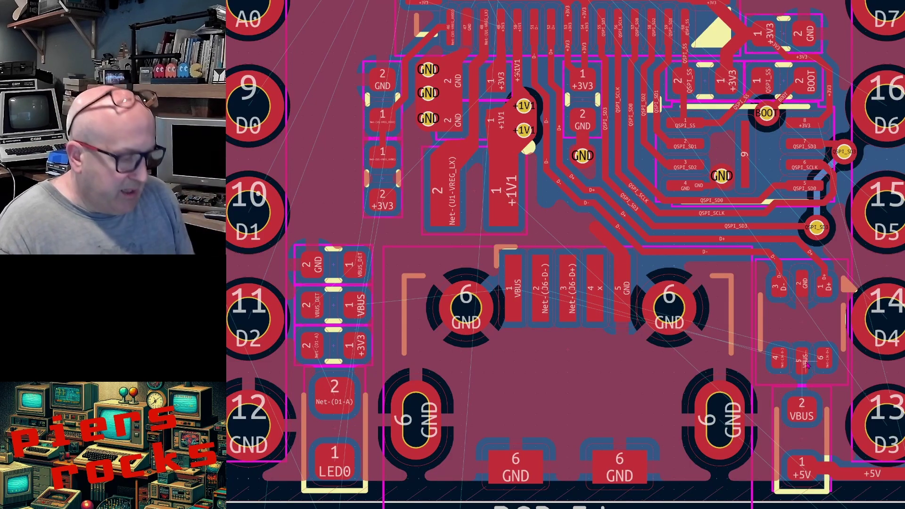
pyautogui.press('`')
pyautogui.press('`')
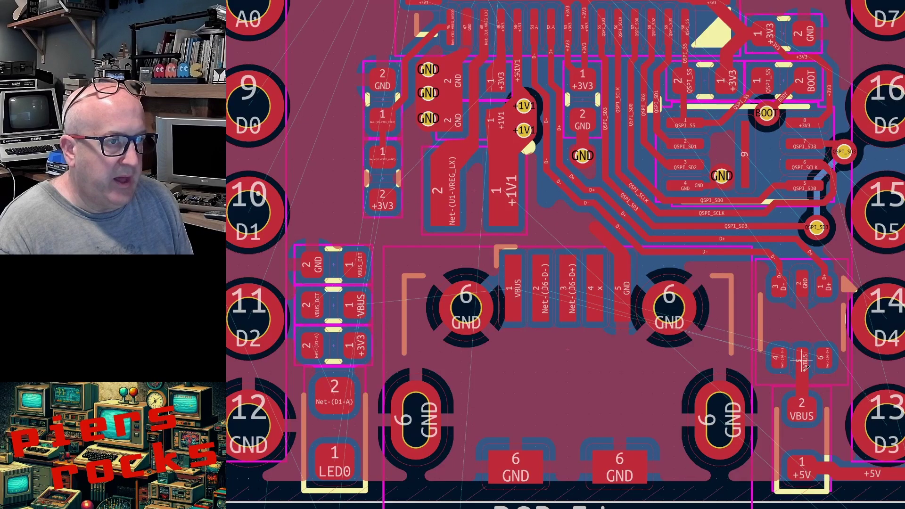
pyautogui.scroll(3, 802, 358)
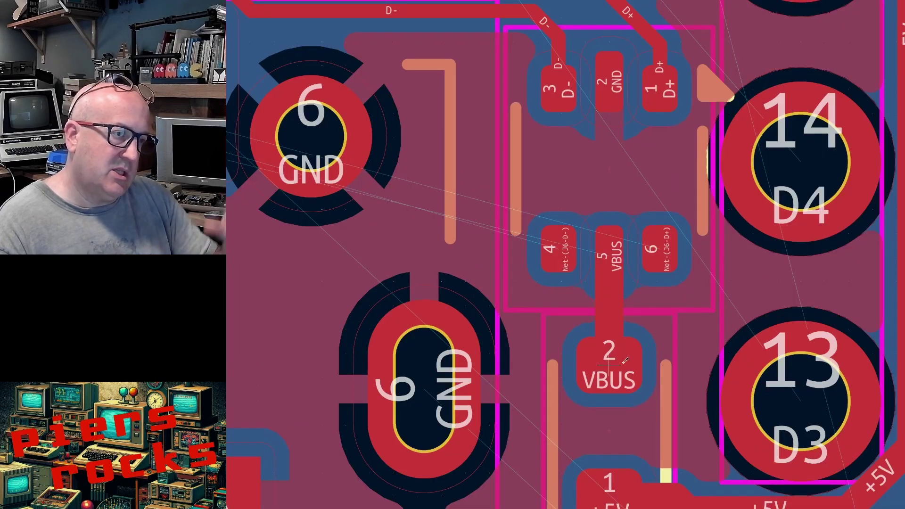
# Route Net-(J6-D+) and Net-(J6-D-) from USB connector pads 3 and 2 to pads 6 and 4 of the six-pin component.
pyautogui.scroll(-2, 614, 282)
pyautogui.scroll(-2, 587, 239)
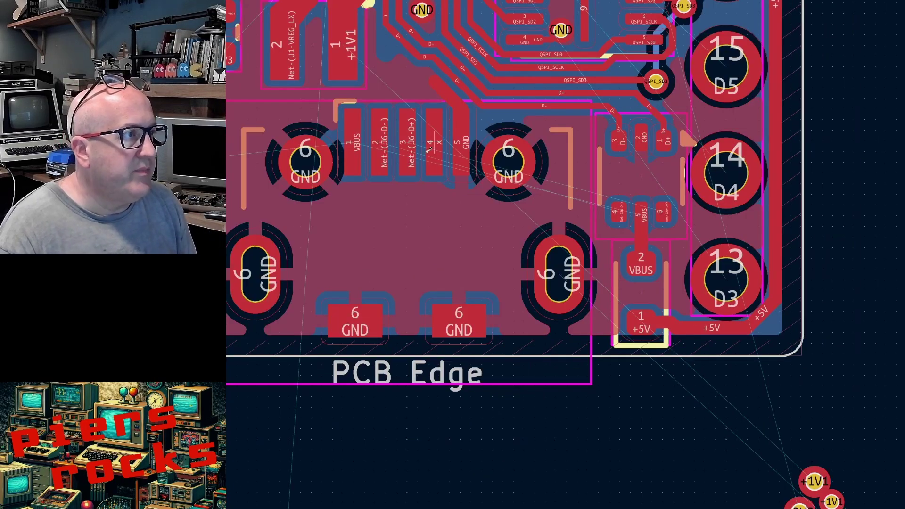
pyautogui.click(400, 144)
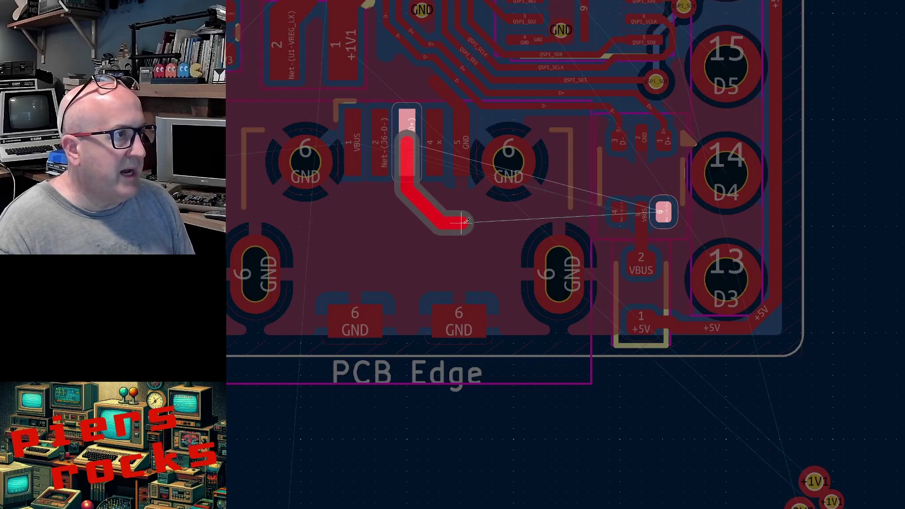
pyautogui.scroll(5, 610, 256)
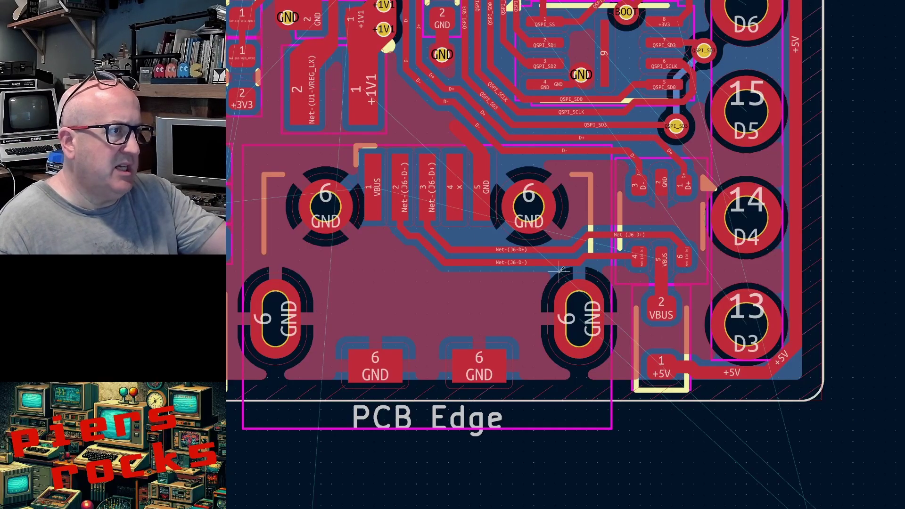
# Review the whole board layout along with the unplaced Boot/RUN and bypass capacitor parts below it.
pyautogui.scroll(-3, 613, 259)
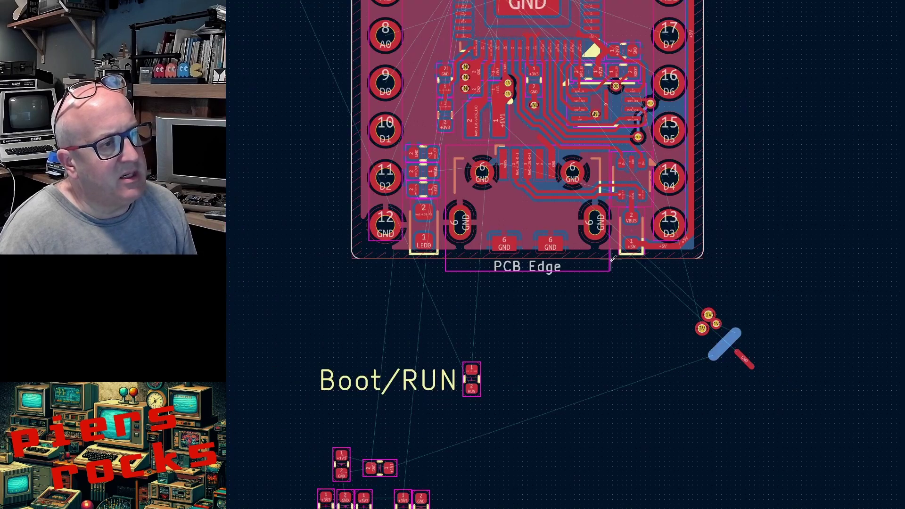
pyautogui.scroll(-2, 632, 259)
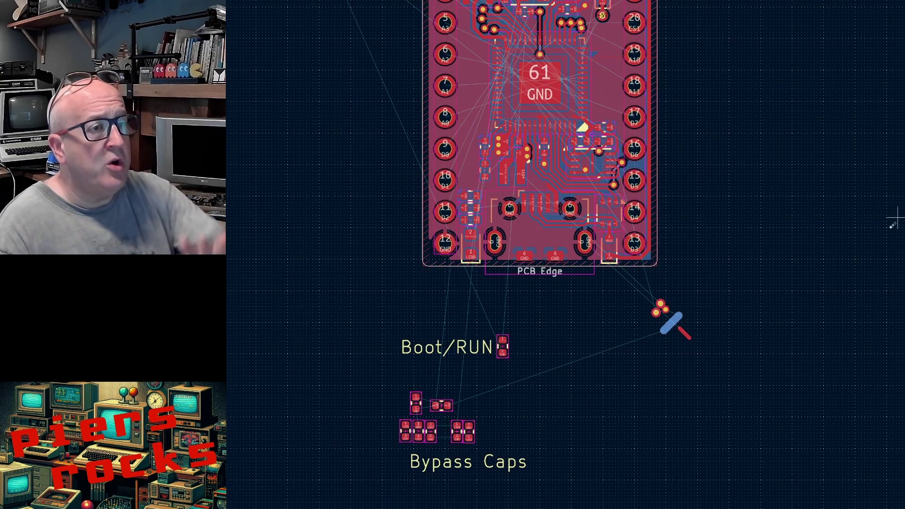
pyautogui.scroll(-3, 608, 255)
pyautogui.scroll(3, 610, 256)
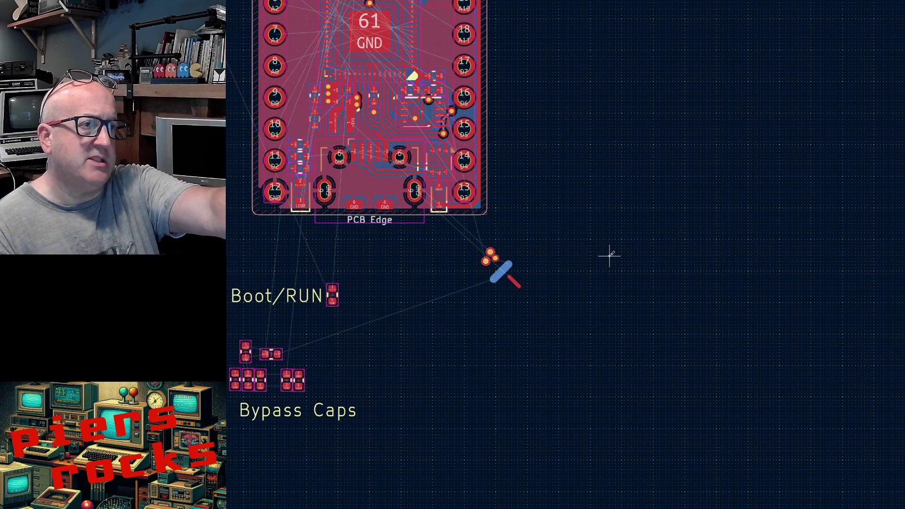
pyautogui.scroll(-3, 609, 256)
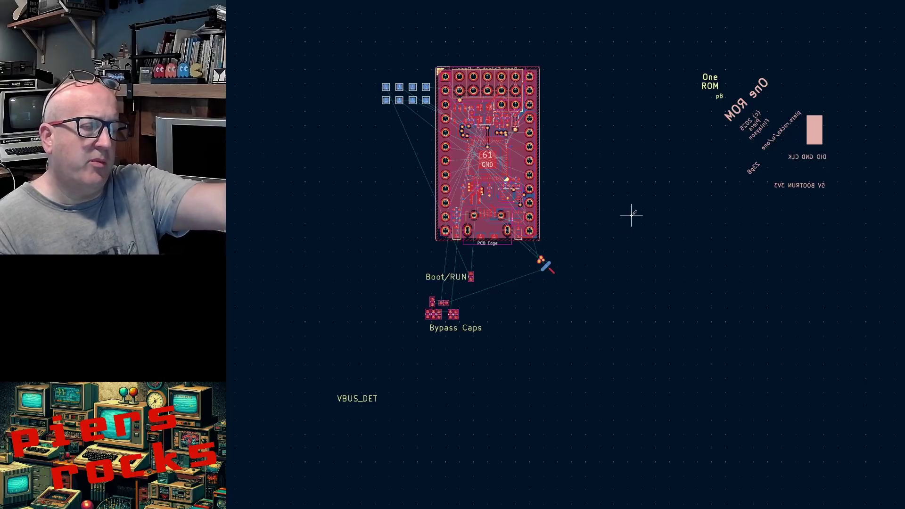
pyautogui.scroll(-2, 604, 255)
pyautogui.scroll(3, 519, 248)
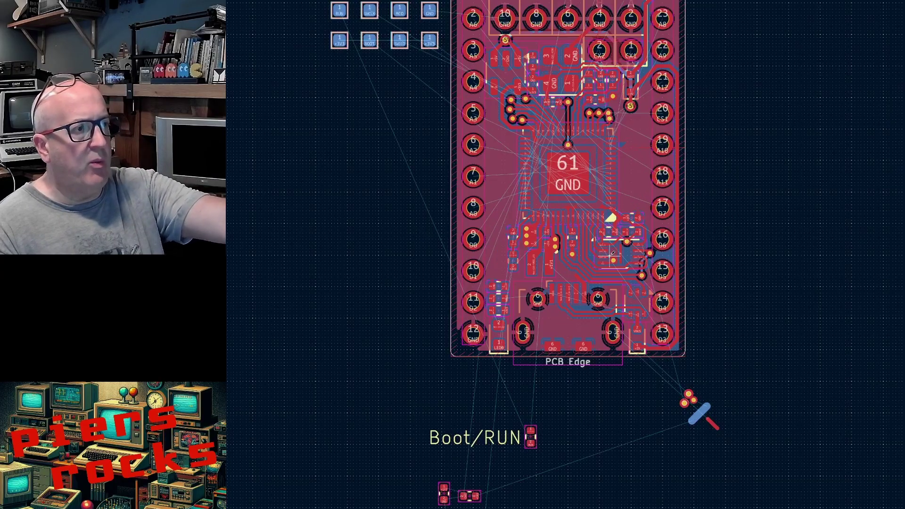
pyautogui.scroll(3, 613, 138)
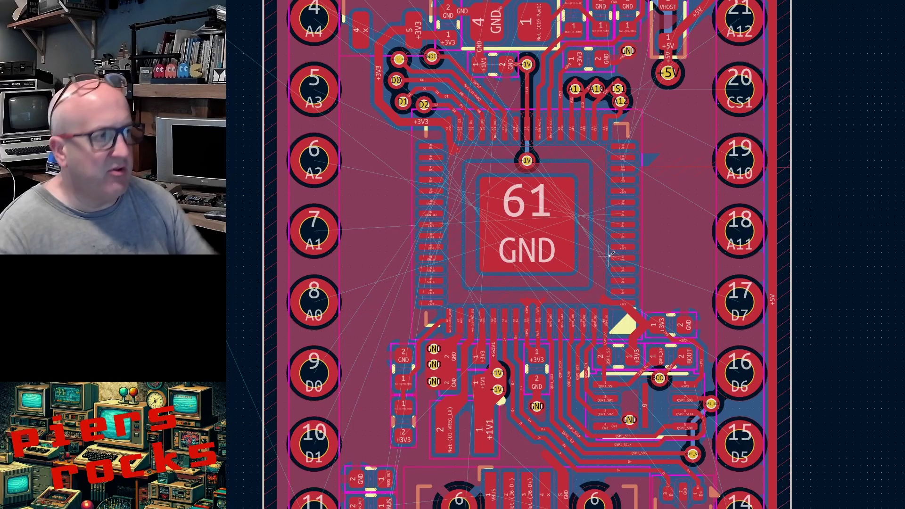
# Examine the +3V3 decoupling capacitor beside microcontroller pin 1 and the +3V3 connections around the chip.
pyautogui.scroll(-2, 622, 269)
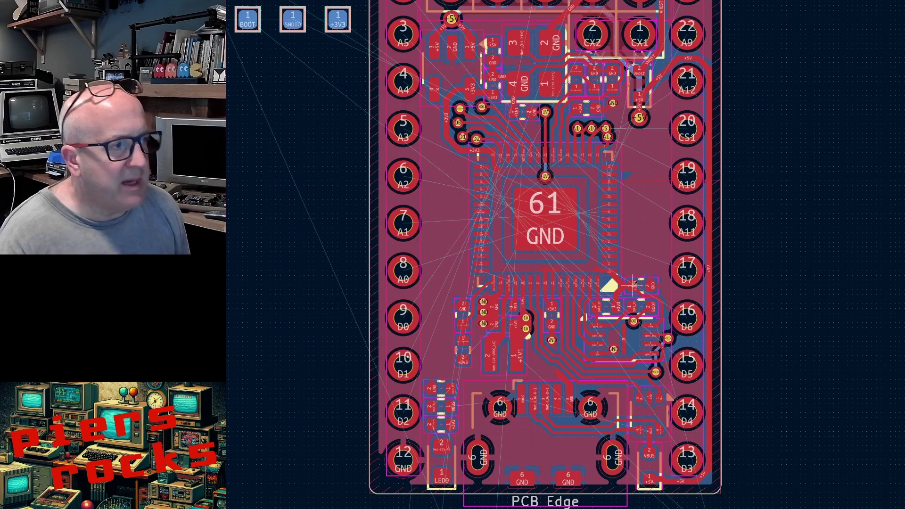
pyautogui.scroll(4, 634, 285)
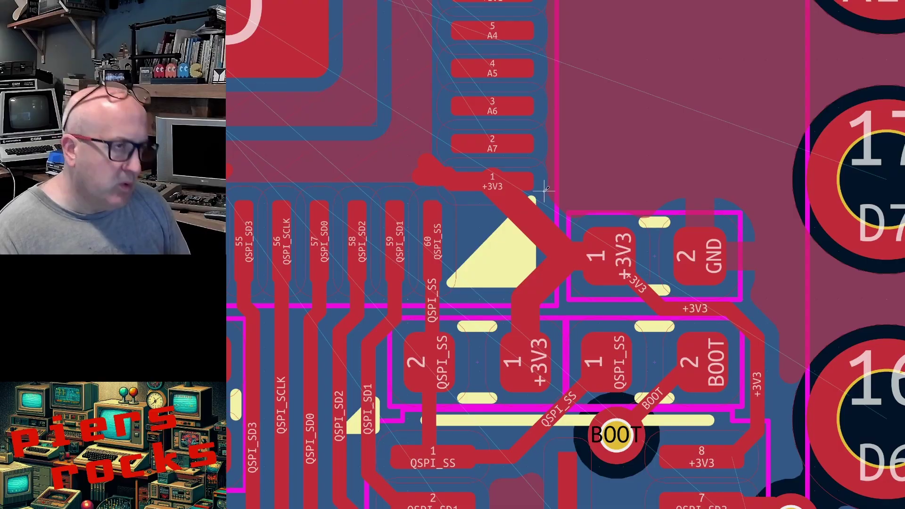
pyautogui.scroll(-5, 545, 188)
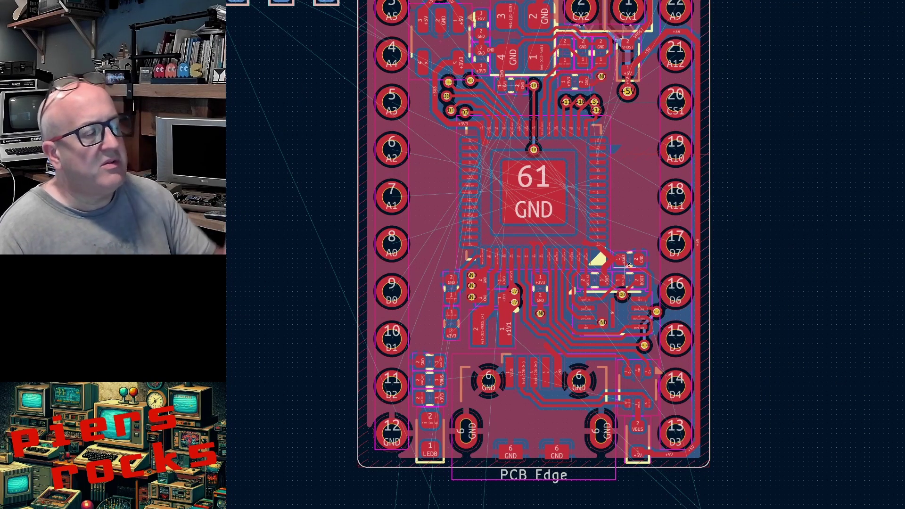
pyautogui.scroll(5, 629, 266)
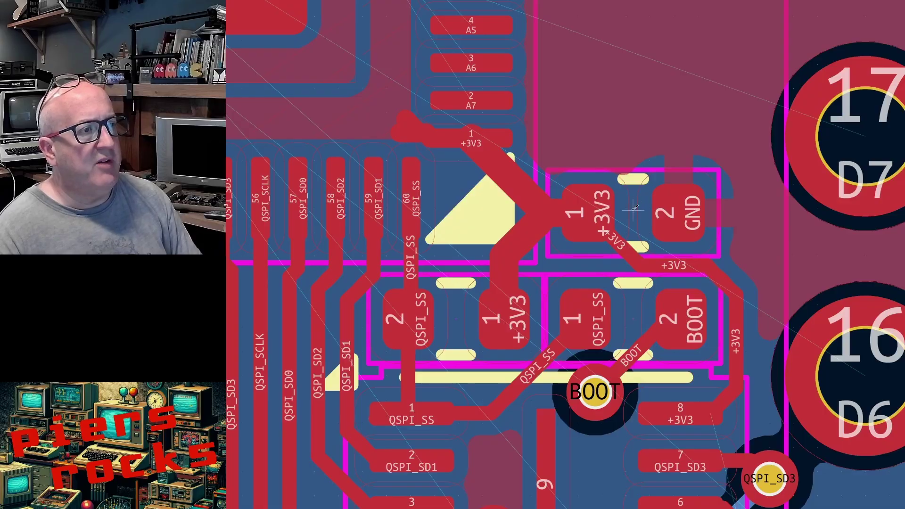
pyautogui.click(635, 207)
pyautogui.scroll(2, 623, 235)
pyautogui.scroll(-2, 607, 258)
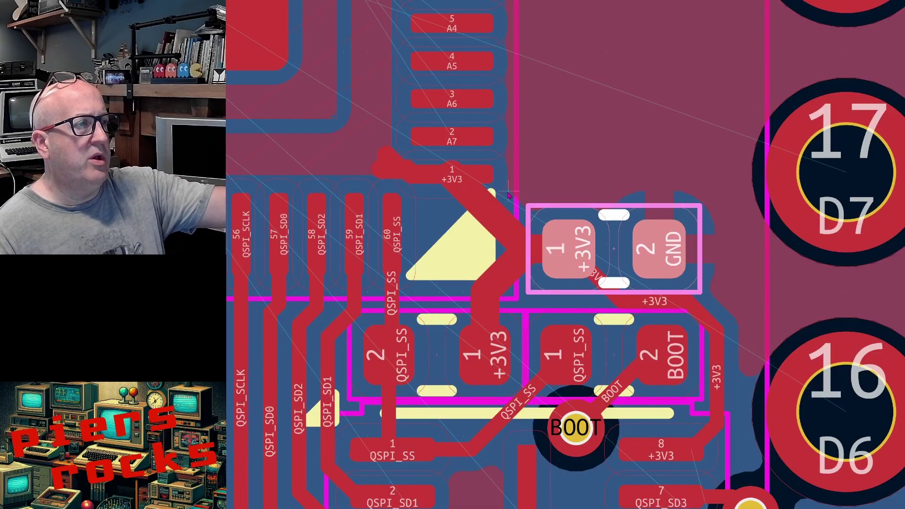
pyautogui.scroll(-2, 463, 185)
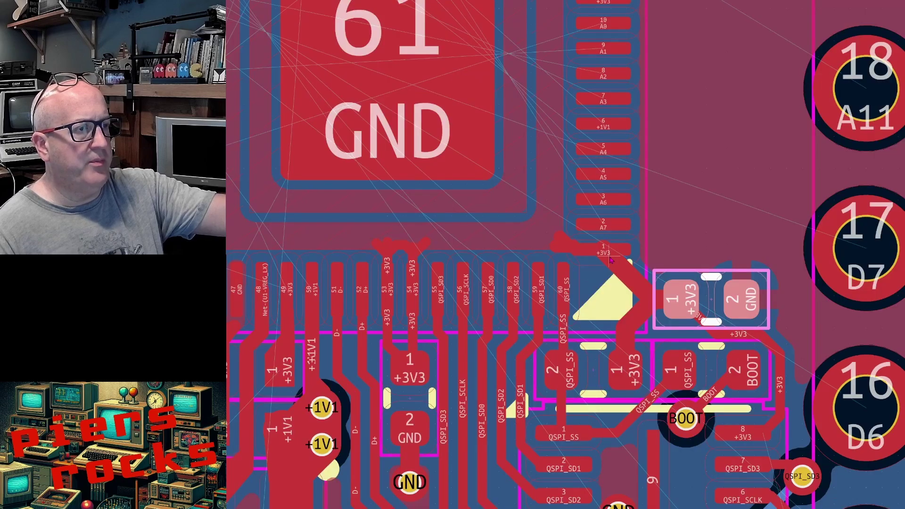
pyautogui.scroll(-3, 611, 260)
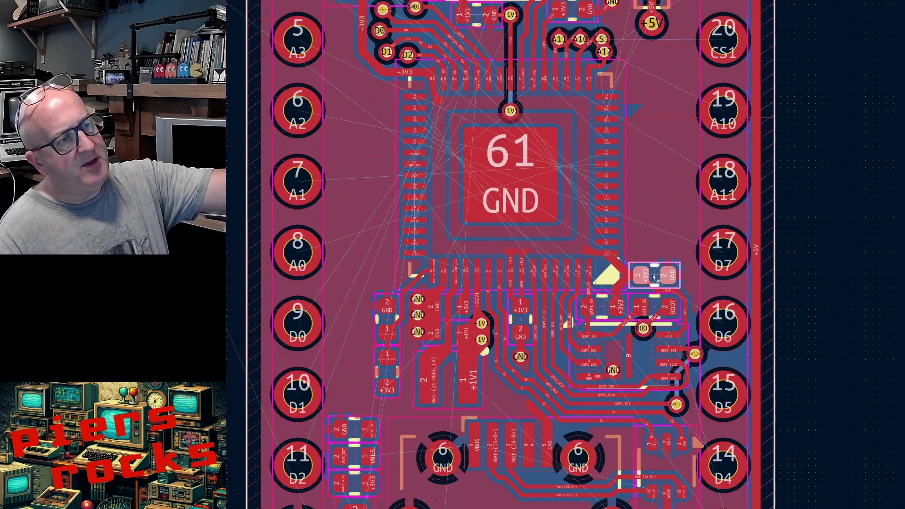
pyautogui.scroll(5, 658, 276)
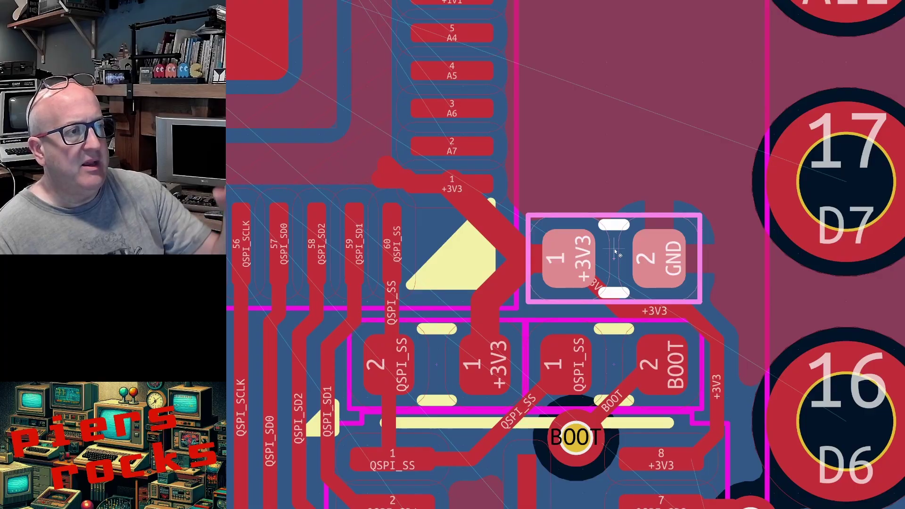
pyautogui.scroll(-3, 615, 253)
pyautogui.scroll(-2, 464, 117)
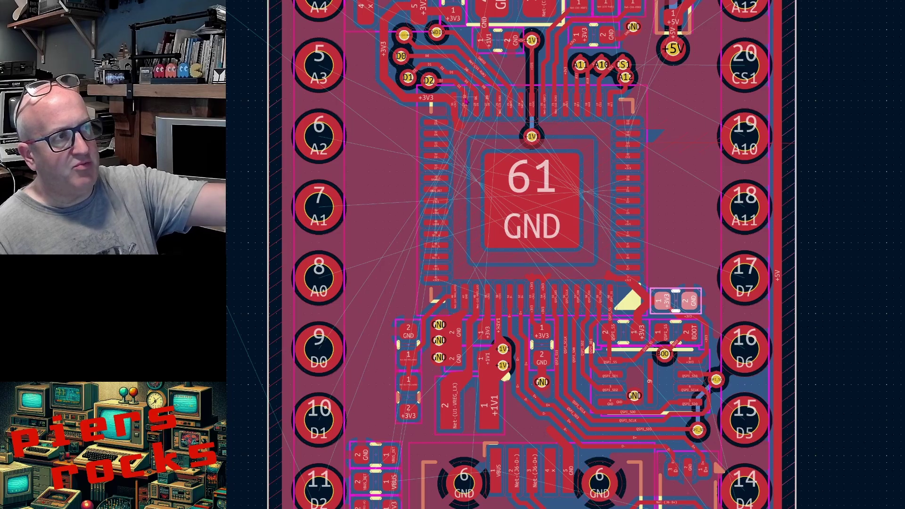
pyautogui.scroll(2, 457, 110)
pyautogui.scroll(4, 610, 261)
pyautogui.scroll(-6, 619, 309)
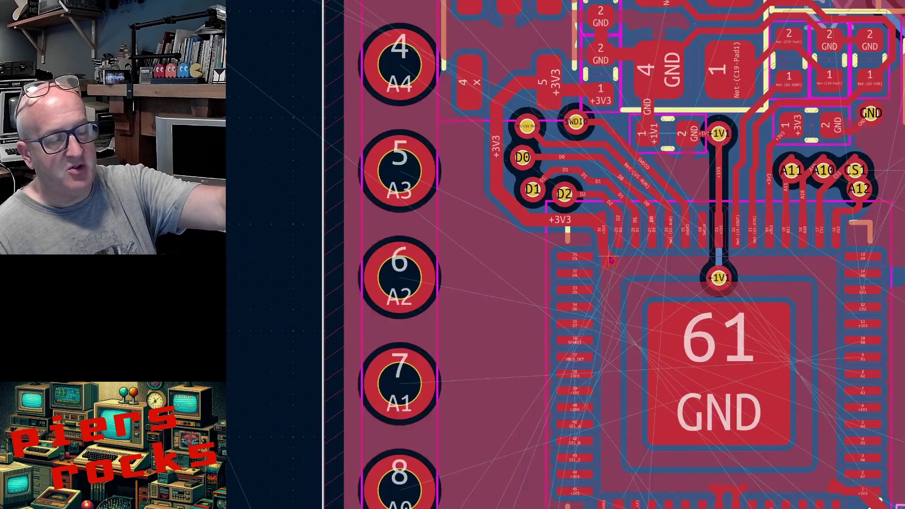
pyautogui.scroll(5, 633, 256)
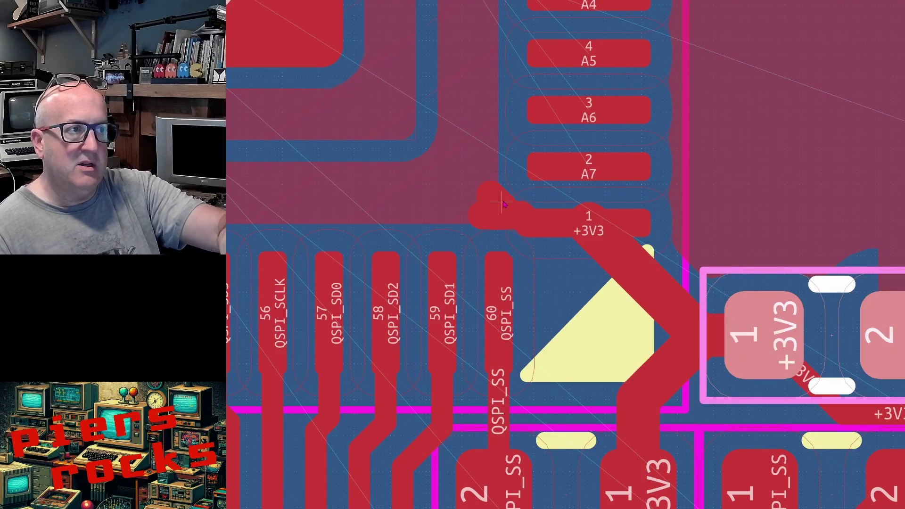
pyautogui.scroll(-3, 505, 181)
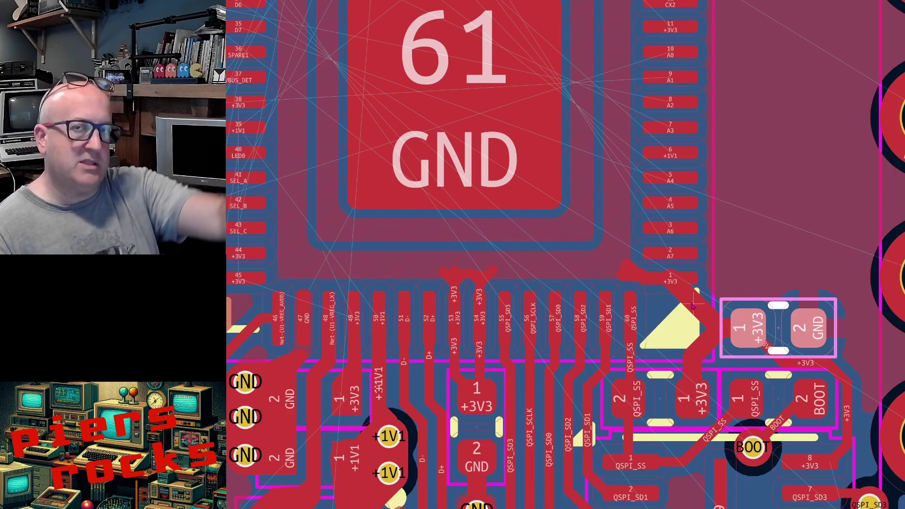
pyautogui.scroll(-2, 713, 319)
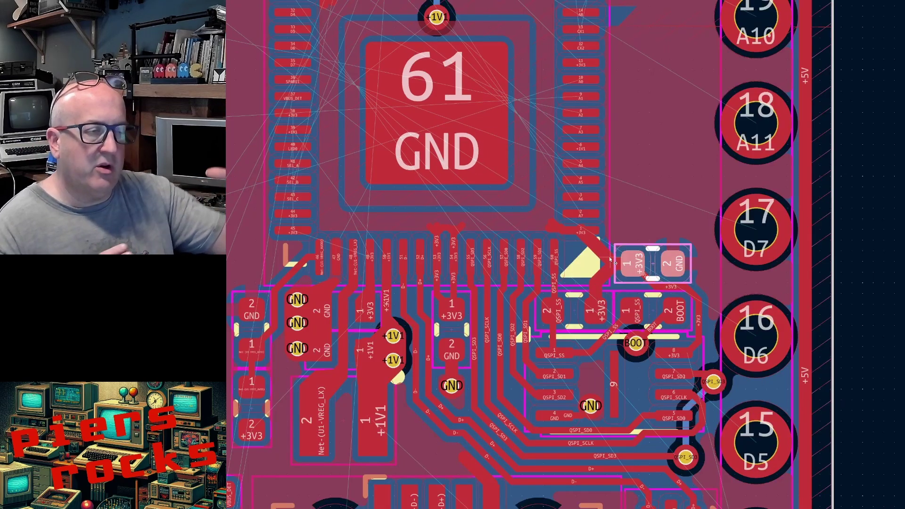
# Examine the VBUS_DET divider and LED resistor pads beside the USB connector, including the LED resistor's +3V3 pad.
pyautogui.scroll(4, 611, 260)
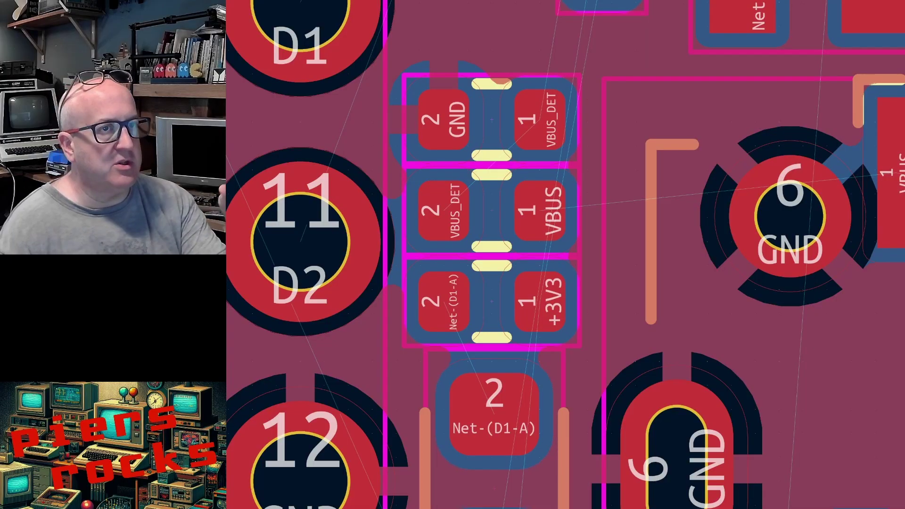
pyautogui.scroll(-1, 537, 217)
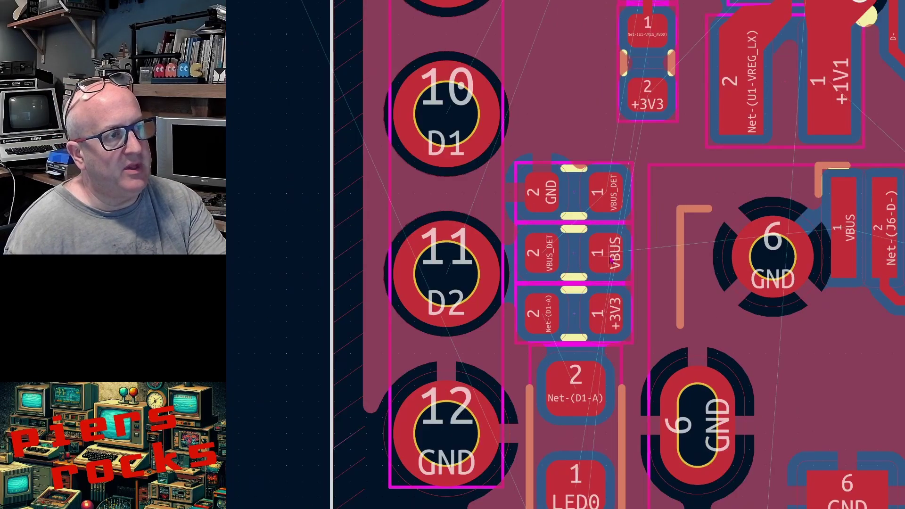
pyautogui.scroll(-2, 615, 272)
pyautogui.scroll(5, 614, 269)
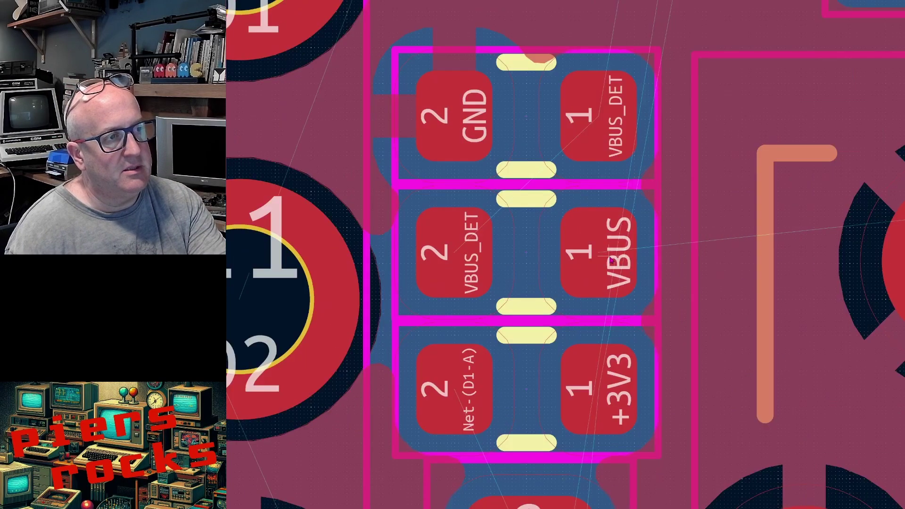
pyautogui.scroll(-2, 612, 262)
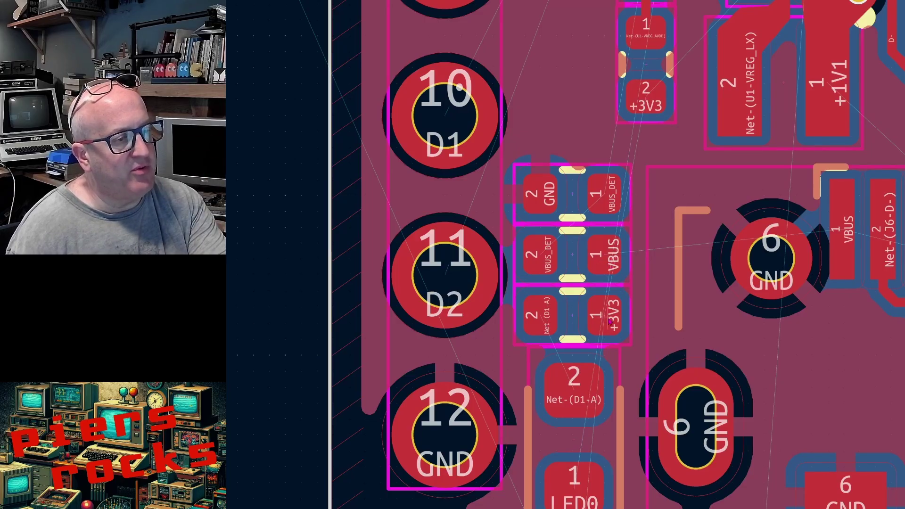
pyautogui.click(612, 323)
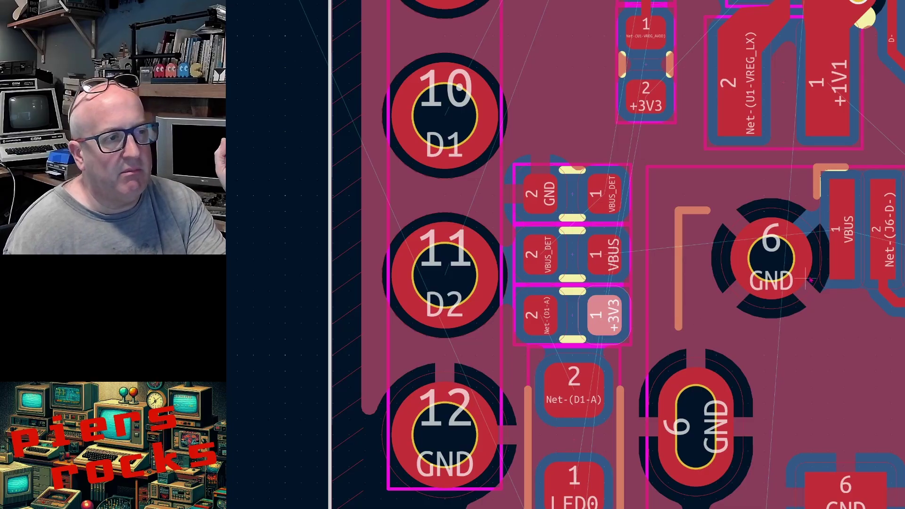
pyautogui.scroll(3, 737, 298)
pyautogui.scroll(-3, 612, 259)
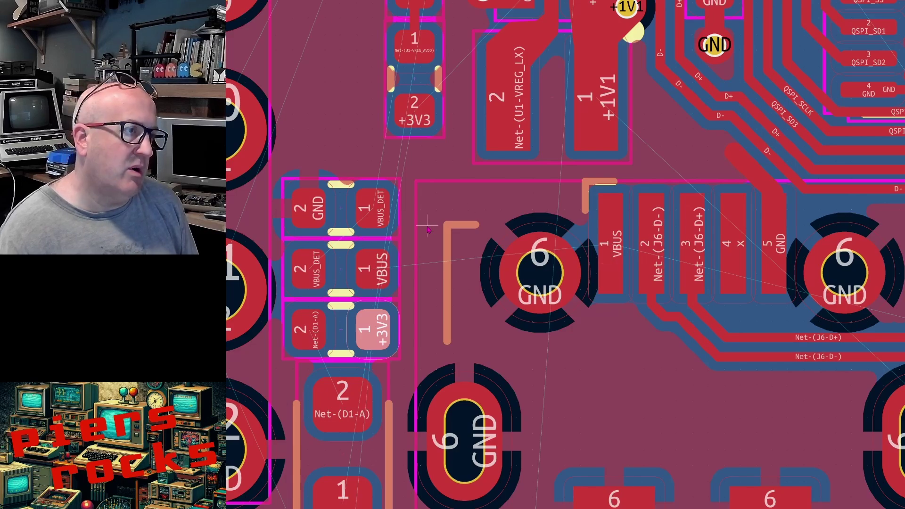
# Route a VBUS track from USB connector pad 1 below the adjacent GND hole to VBUS pad 1 of the middle resistor.
pyautogui.press('x')
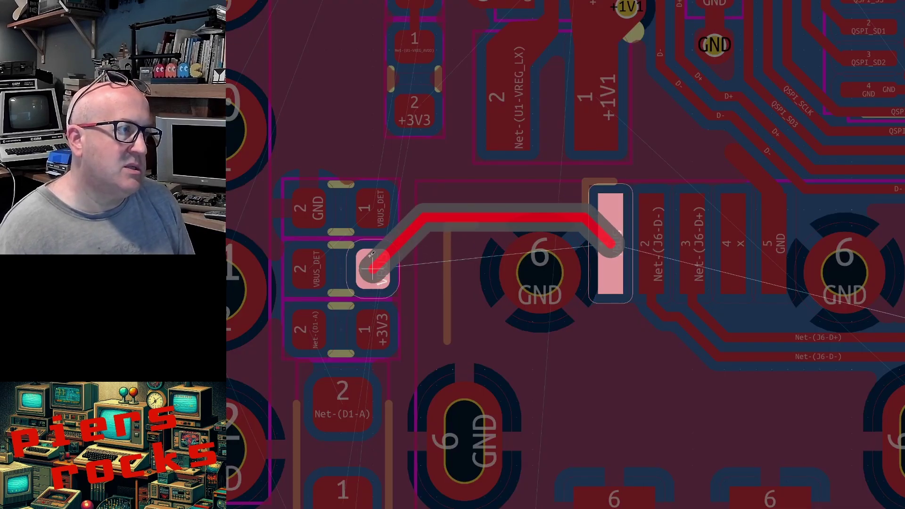
pyautogui.press('Escape')
pyautogui.press('x')
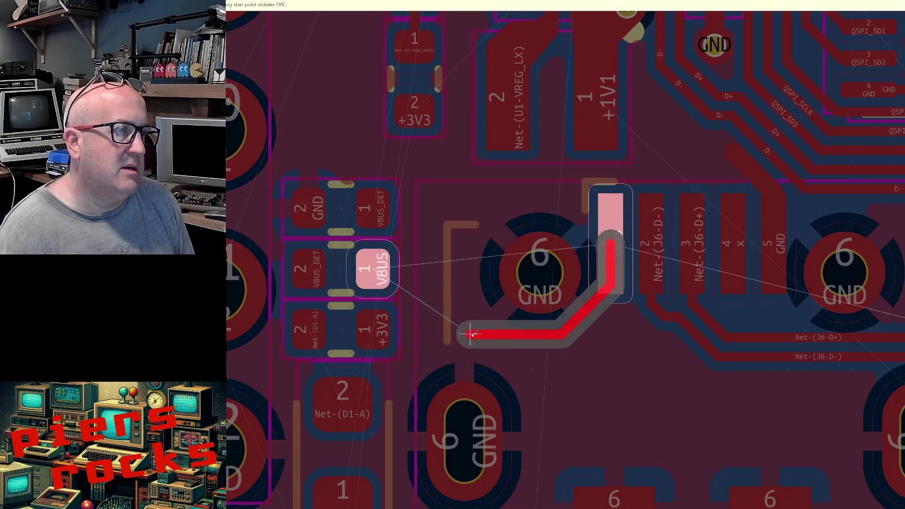
pyautogui.scroll(-3, 611, 260)
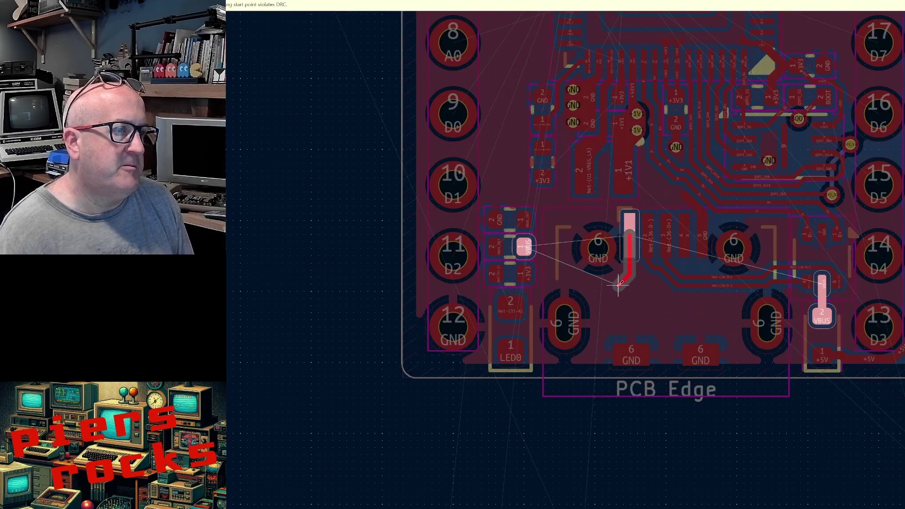
pyautogui.scroll(5, 610, 260)
pyautogui.scroll(2, 610, 261)
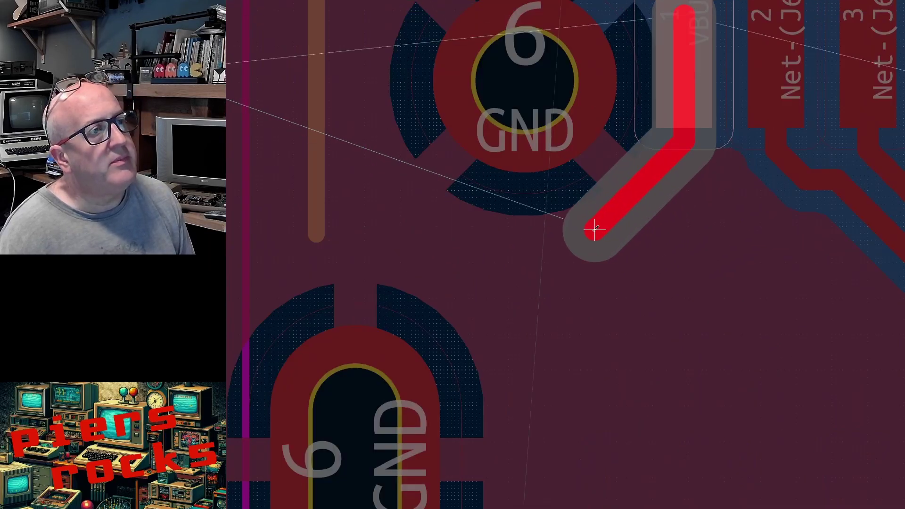
pyautogui.scroll(-3, 592, 228)
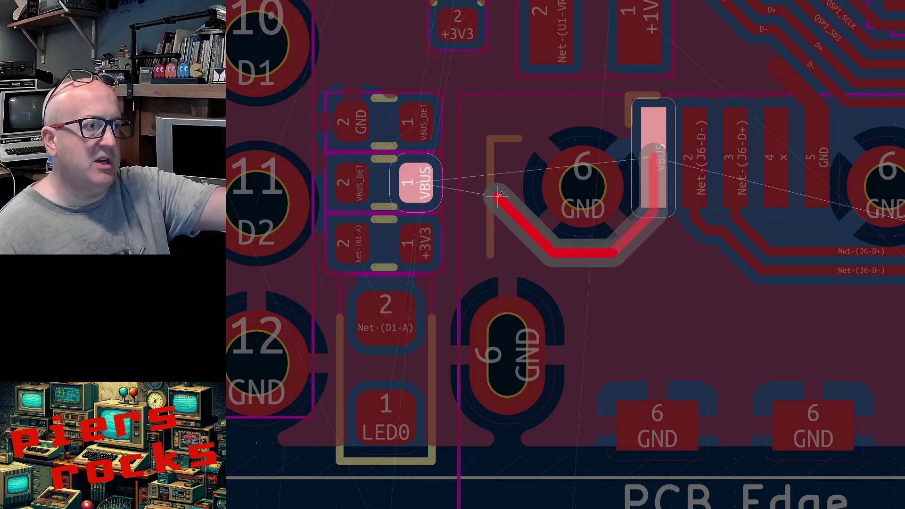
pyautogui.click(416, 182)
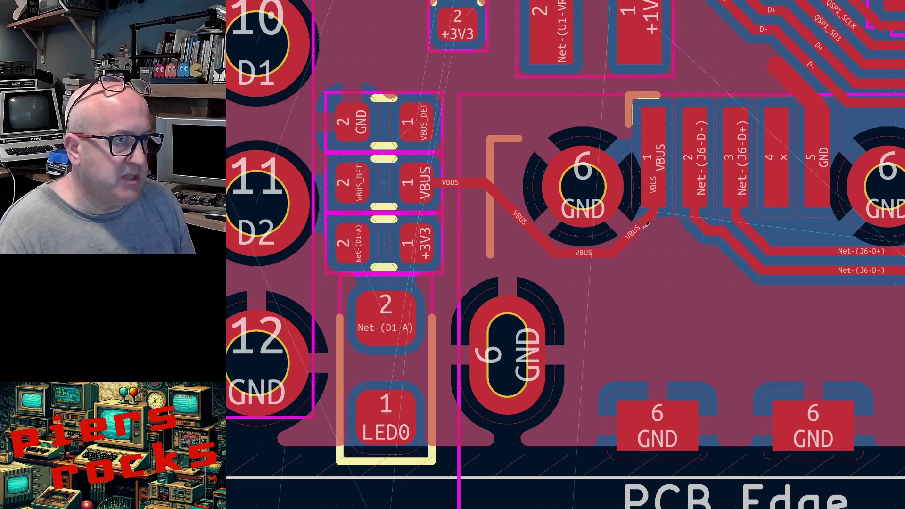
# Shift the diagonal segment of the new VBUS track towards the resistor pad and refill the copper zones.
pyautogui.moveTo(642, 227); pyautogui.dragTo(513, 228)
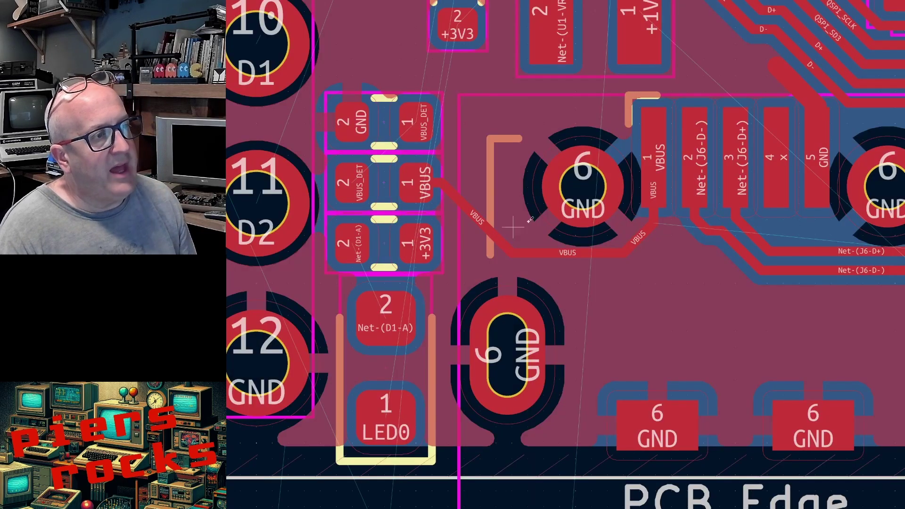
pyautogui.press('b')
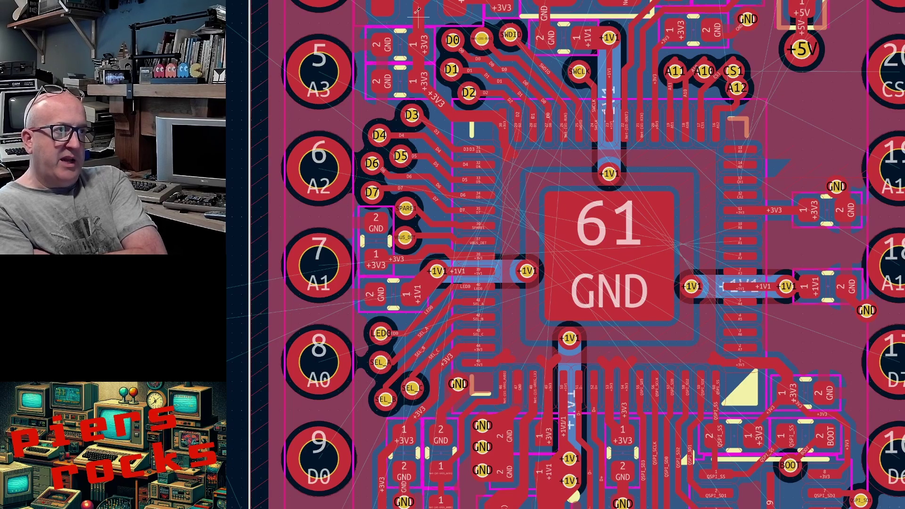
# Examine the data, LED0 and SEL vias fanned out beside the microcontroller, tracing the SEL_A and SEL_C nets.
pyautogui.scroll(-3, 455, 88)
pyautogui.scroll(5, 590, 273)
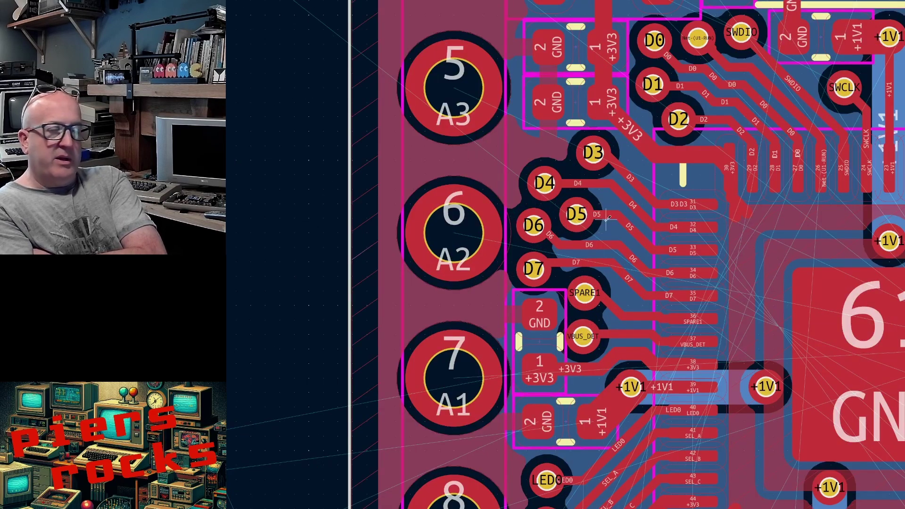
pyautogui.scroll(-3, 590, 273)
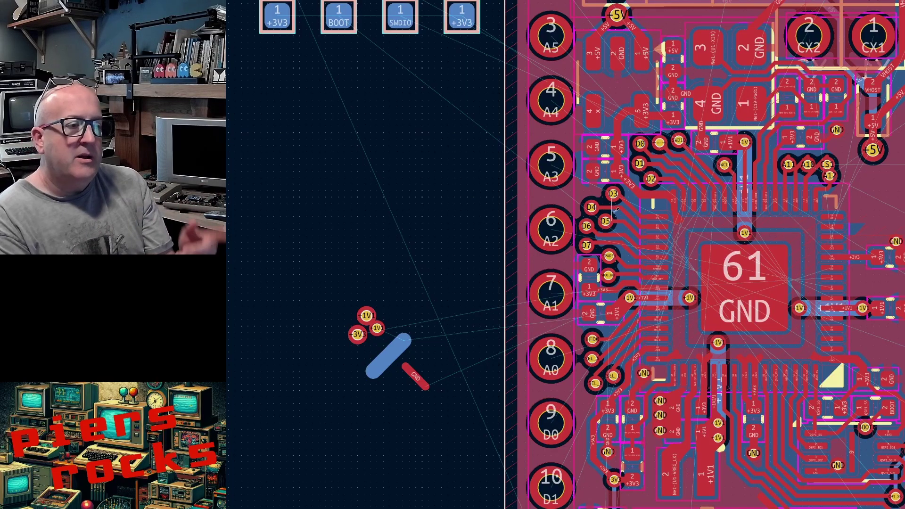
pyautogui.scroll(5, 614, 376)
pyautogui.press('`')
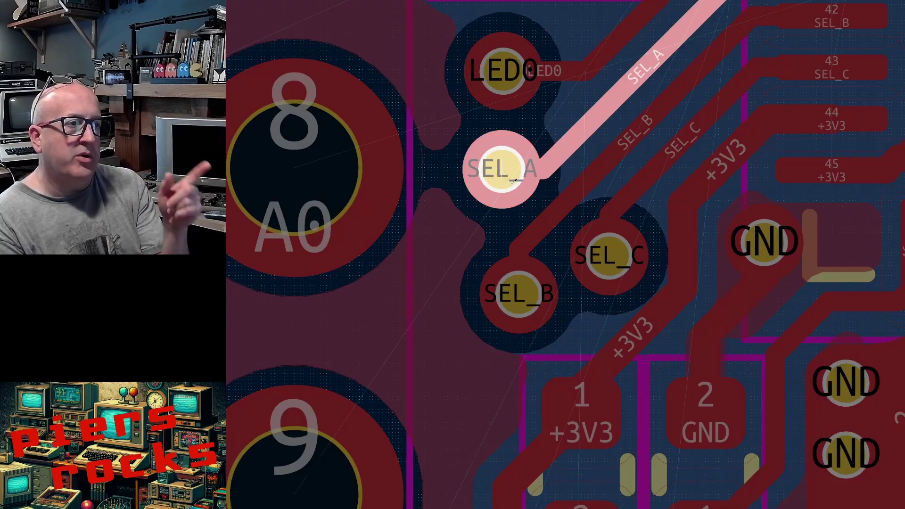
pyautogui.press('Escape')
pyautogui.click(608, 255)
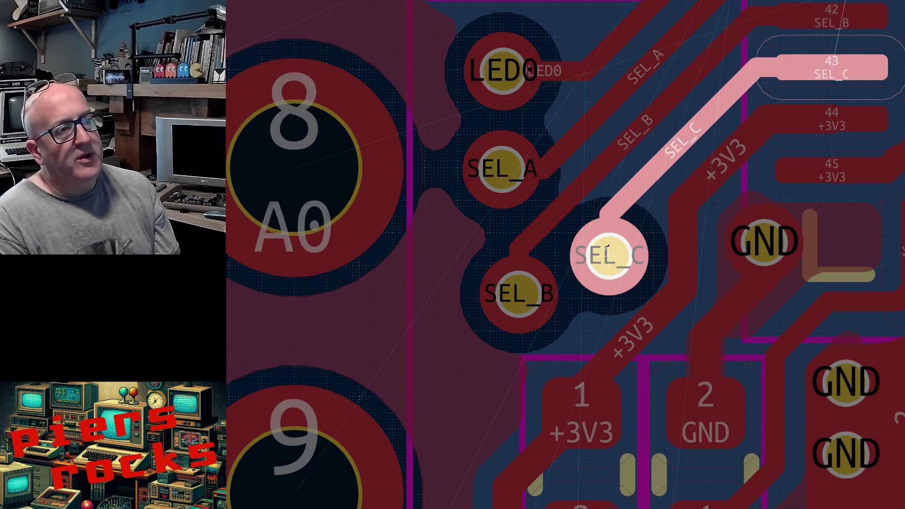
pyautogui.press('Escape')
pyautogui.click(517, 185)
pyautogui.press('Escape')
pyautogui.click(609, 255)
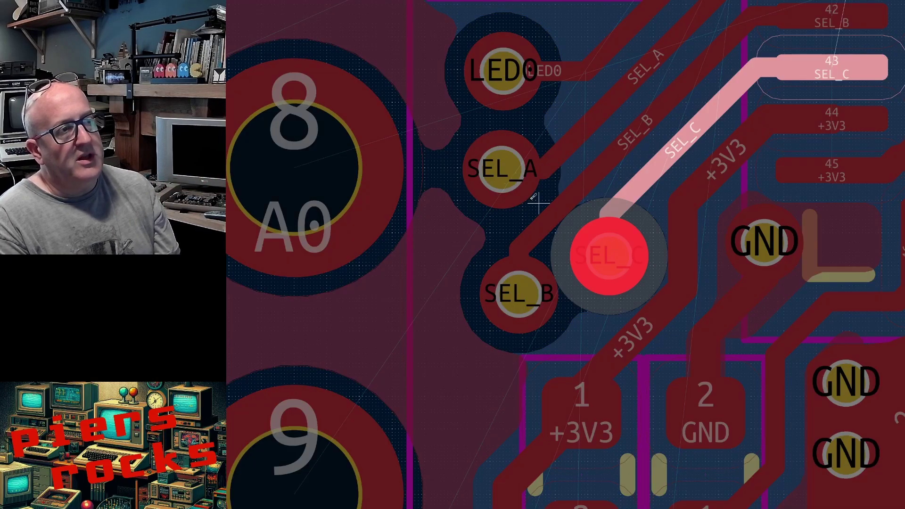
pyautogui.press('Escape')
pyautogui.click(515, 171)
pyautogui.press('Escape')
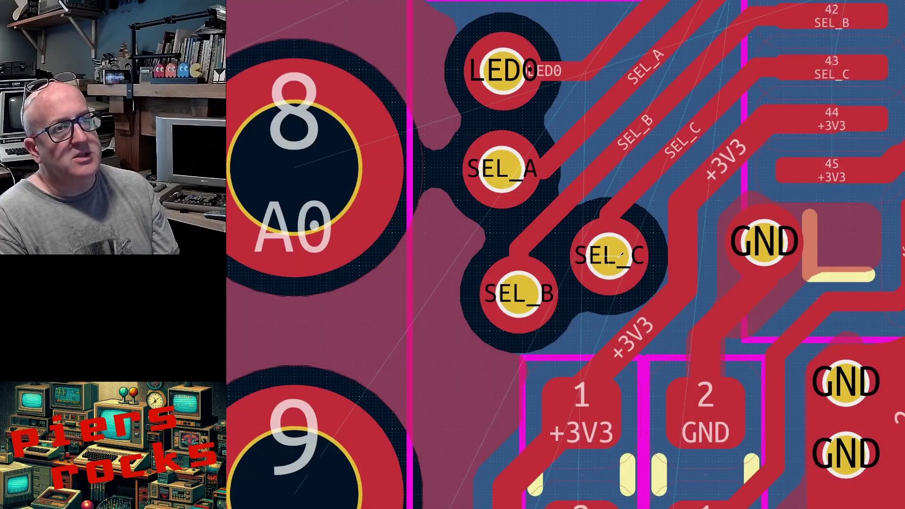
# Review the D3 to D7, SPARE1 and VBUS_DET fan-out between the microcontroller and header pins 5 to 8, tracing the D7 net.
pyautogui.scroll(-2, 608, 256)
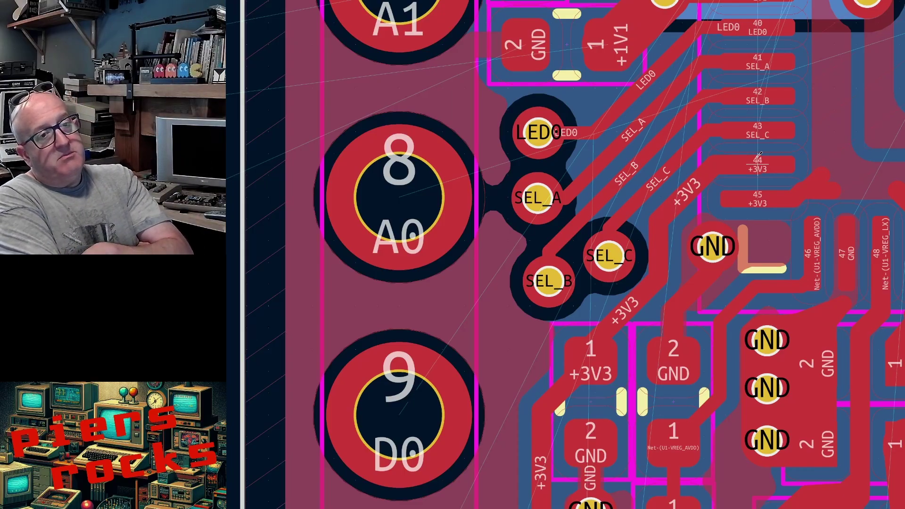
pyautogui.scroll(-5, 753, 275)
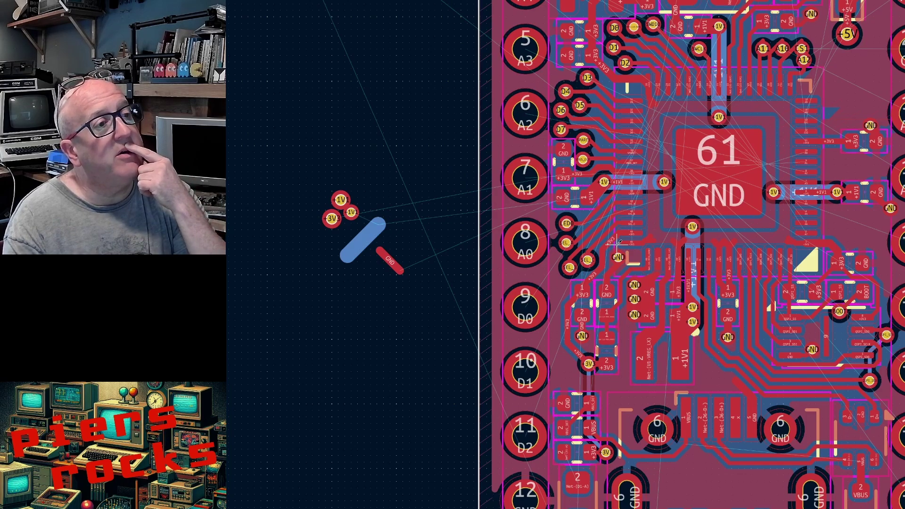
pyautogui.scroll(2, 611, 147)
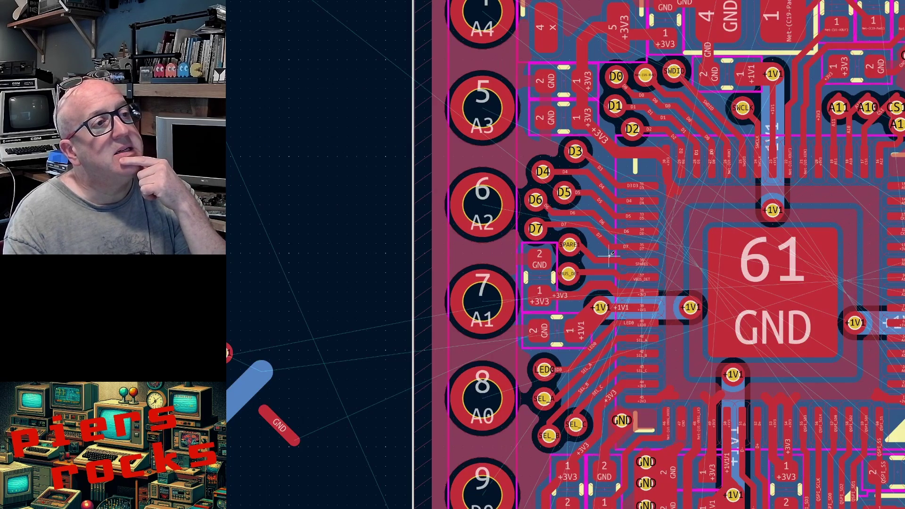
pyautogui.scroll(2, 611, 255)
pyautogui.scroll(-4, 611, 255)
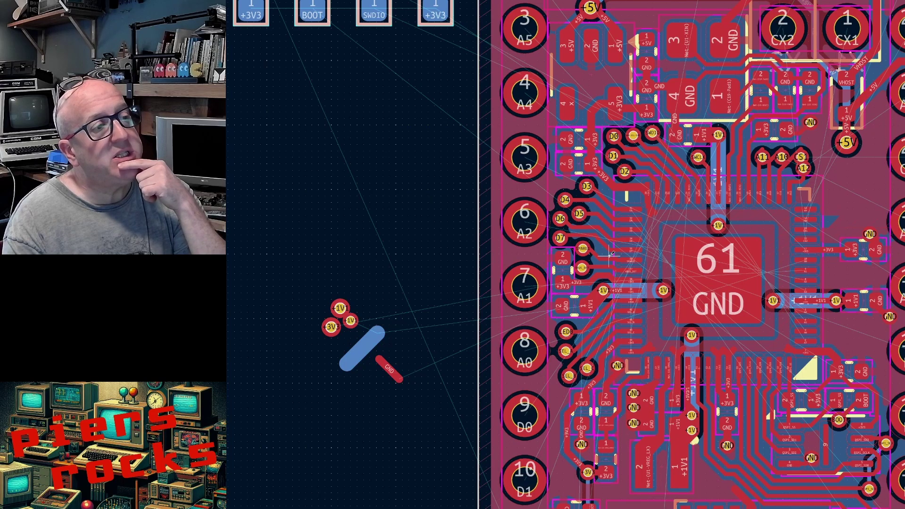
pyautogui.scroll(4, 580, 215)
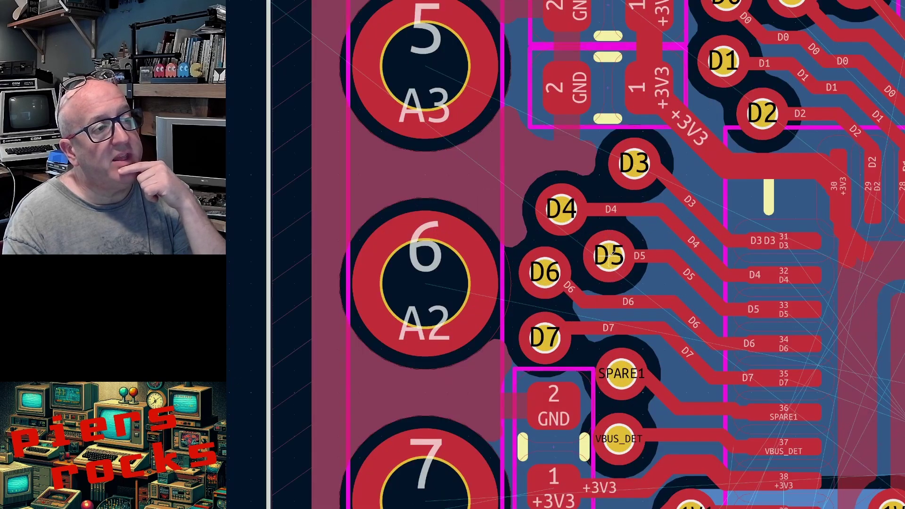
pyautogui.scroll(-4, 606, 279)
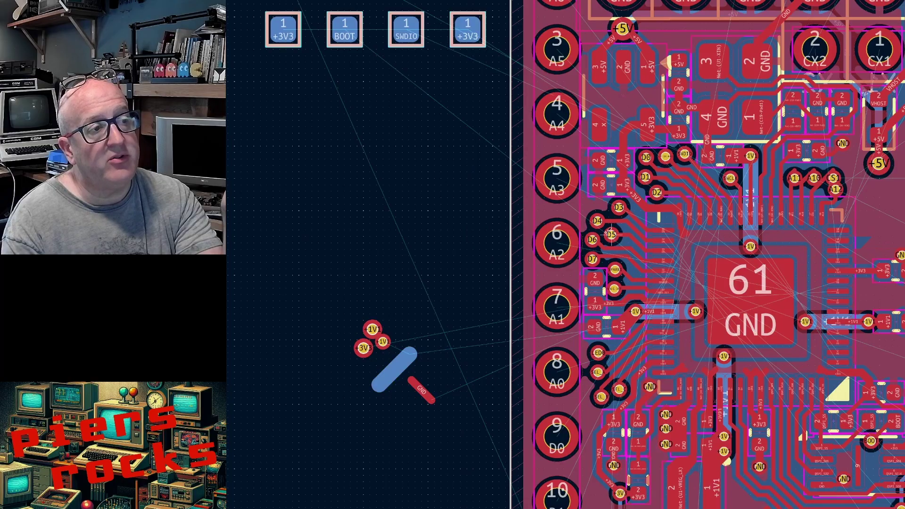
pyautogui.click(592, 259)
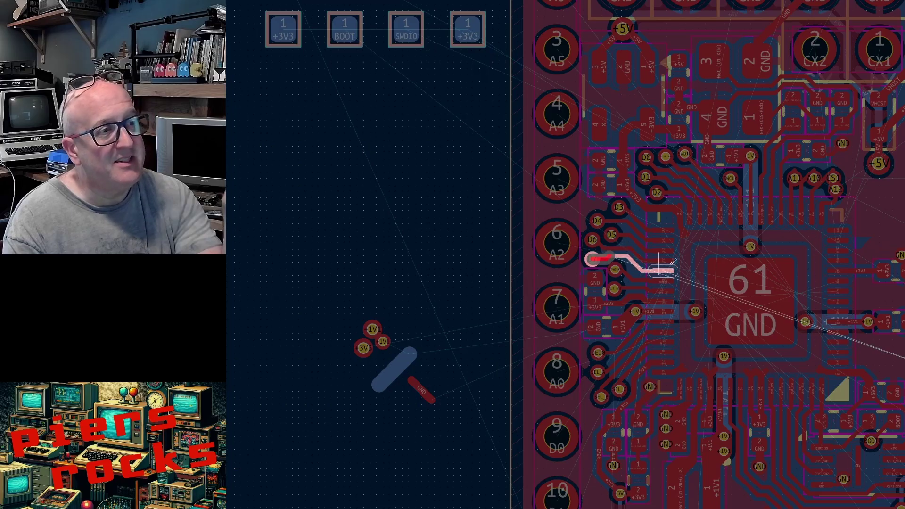
pyautogui.press('Escape')
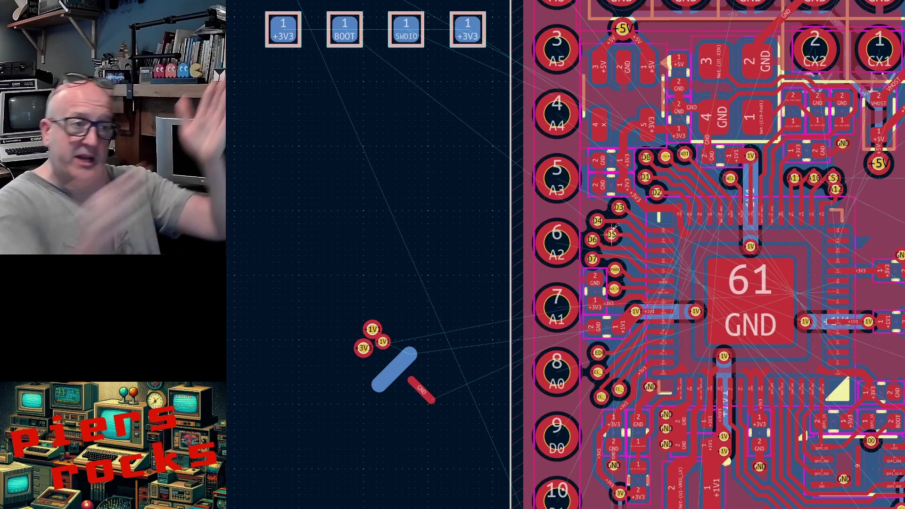
# Inspect the back copper layer across the whole board and return to the front copper layer.
pyautogui.press('pagedown')
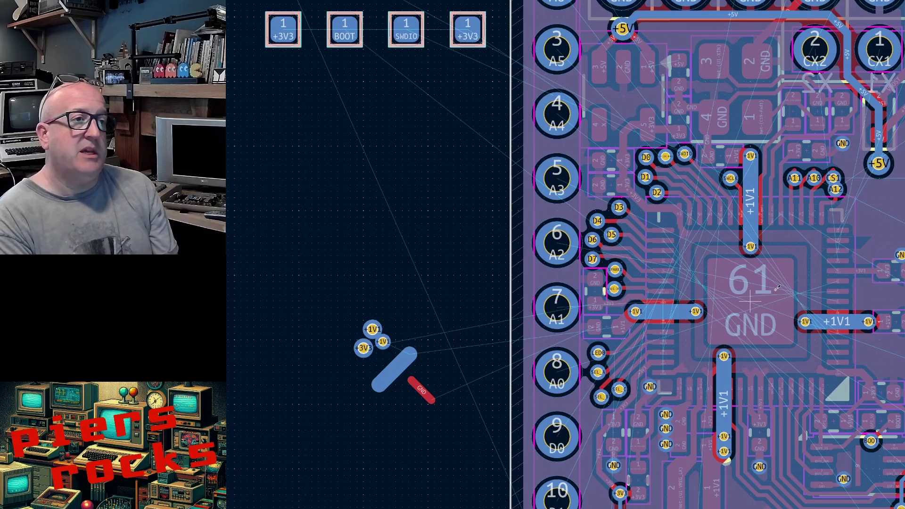
pyautogui.scroll(-3, 777, 288)
pyautogui.scroll(3, 612, 253)
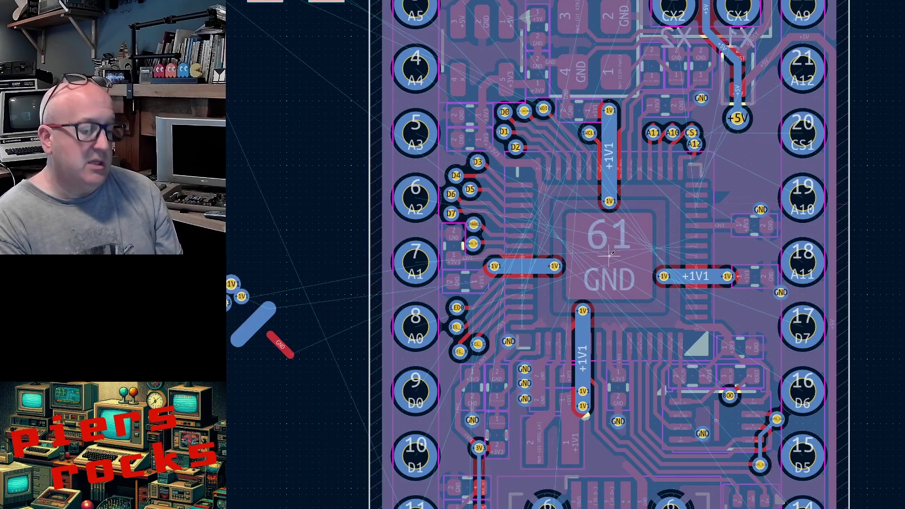
pyautogui.scroll(-2, 595, 255)
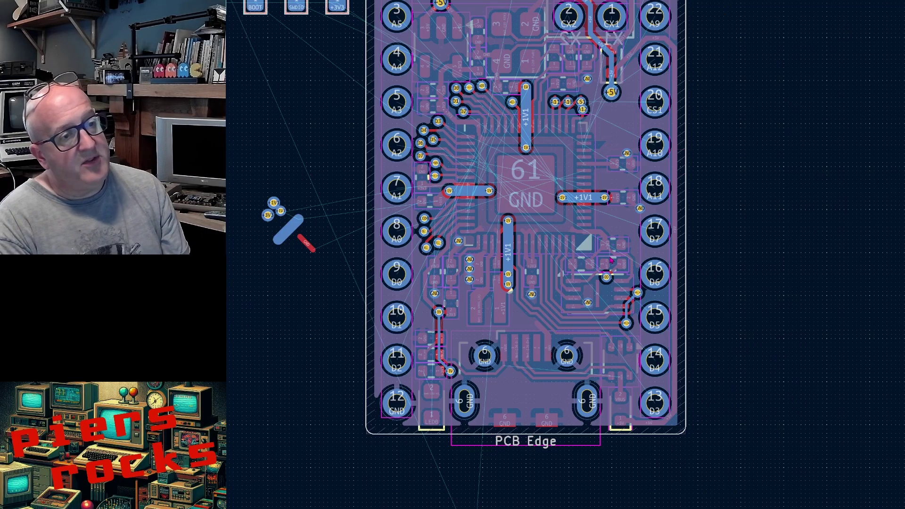
pyautogui.press('pageup')
# Examine the unrouted address pins A0 to A7 and the surrounding microcontroller fan-out on the front copper layer.
pyautogui.scroll(4, 609, 206)
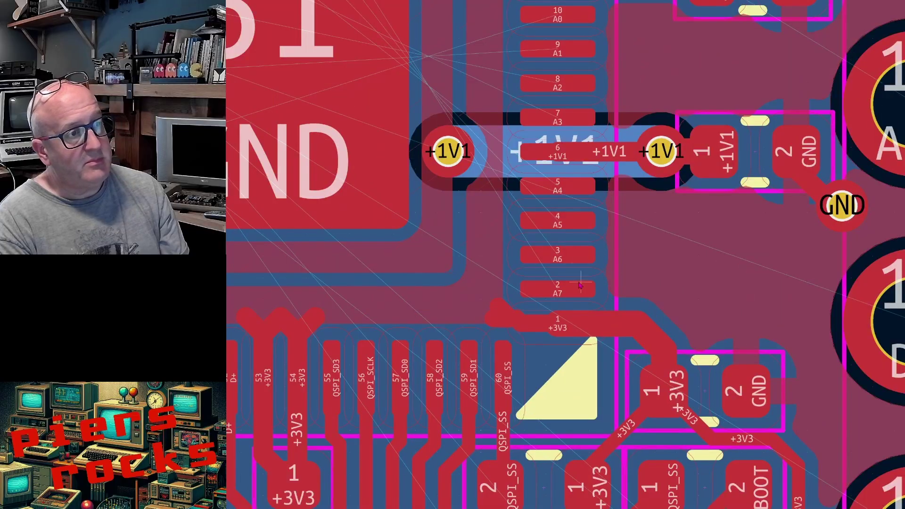
pyautogui.scroll(-1, 611, 261)
pyautogui.scroll(-2, 611, 261)
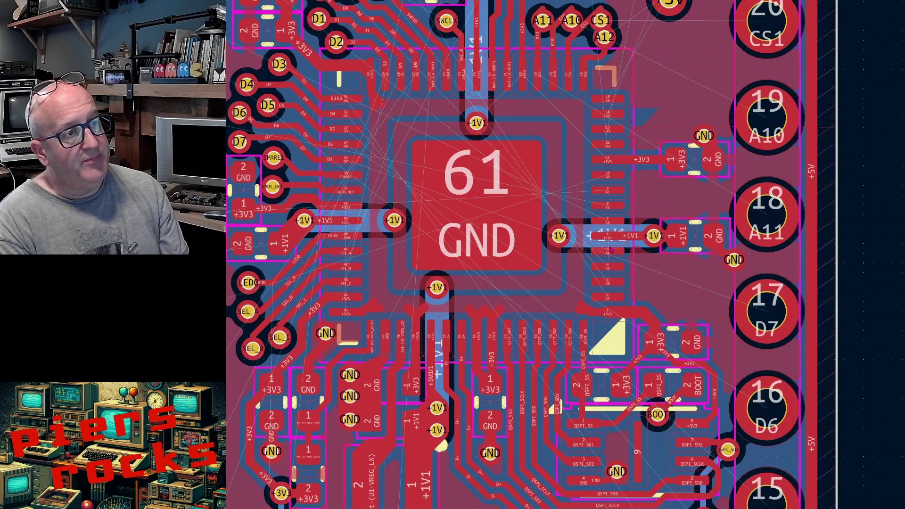
pyautogui.scroll(3, 620, 217)
pyautogui.scroll(-1, 617, 267)
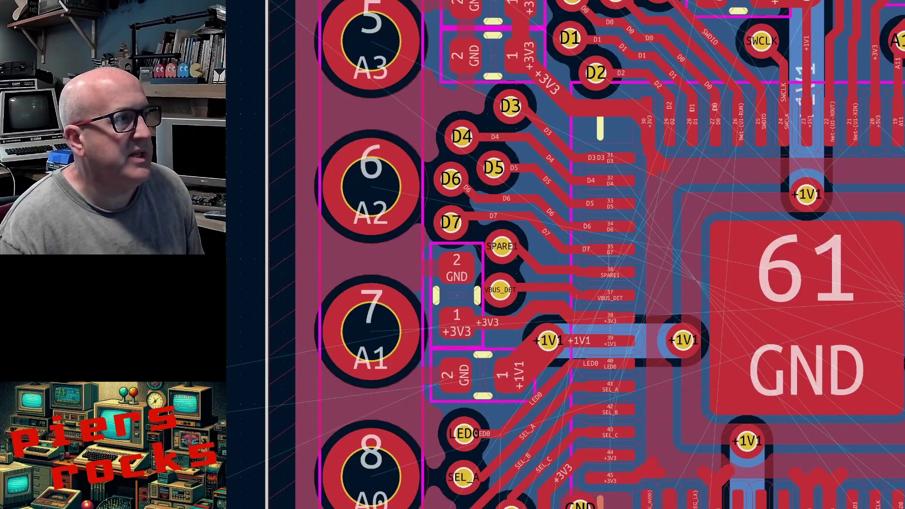
pyautogui.scroll(-4, 688, 178)
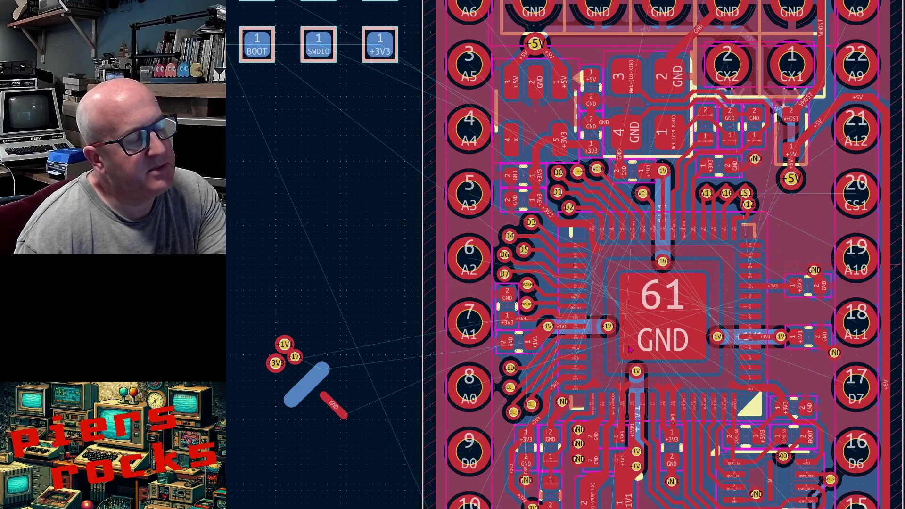
# Examine the overall board layout and the USB, +1V1 and QSPI flash routing between the microcontroller and the USB connector.
pyautogui.scroll(-2, 637, 321)
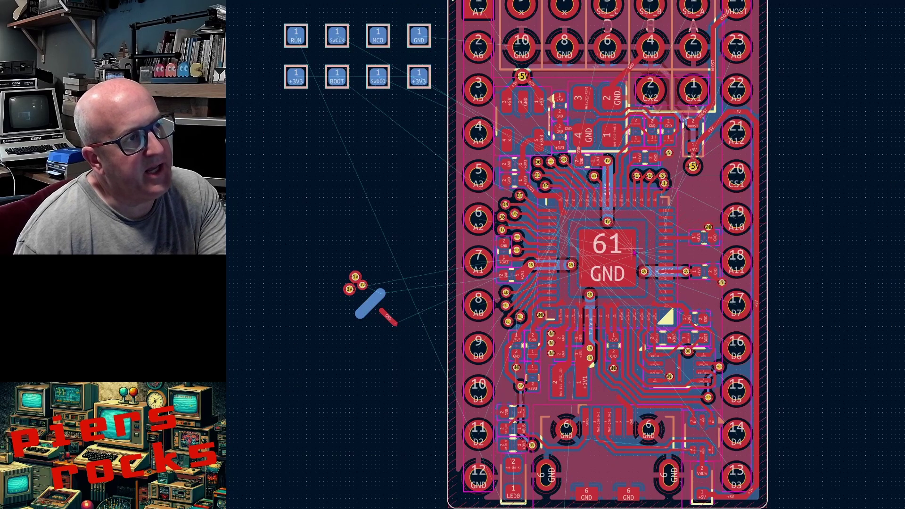
pyautogui.scroll(2, 651, 163)
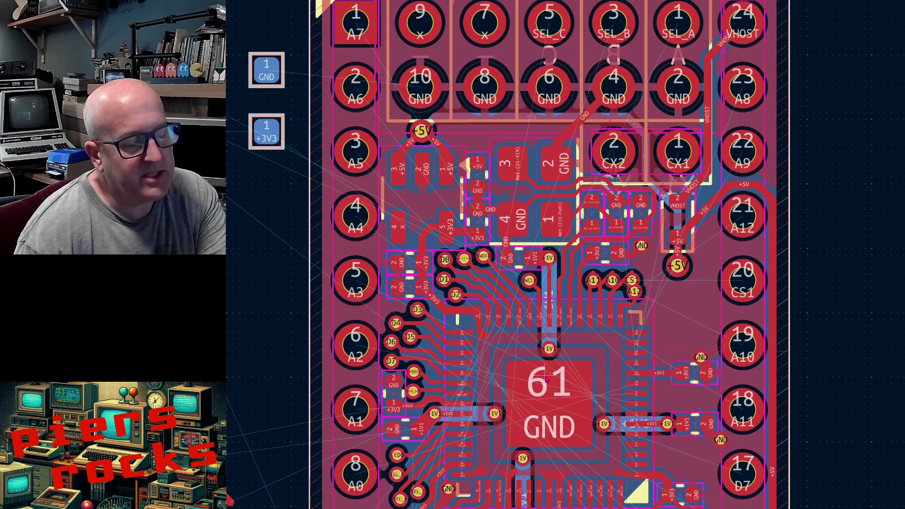
pyautogui.scroll(-2, 547, 379)
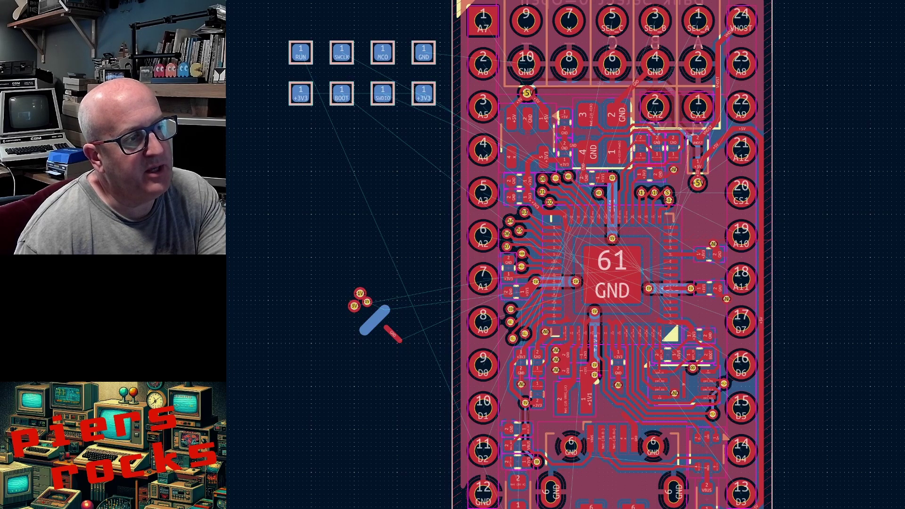
pyautogui.scroll(3, 588, 368)
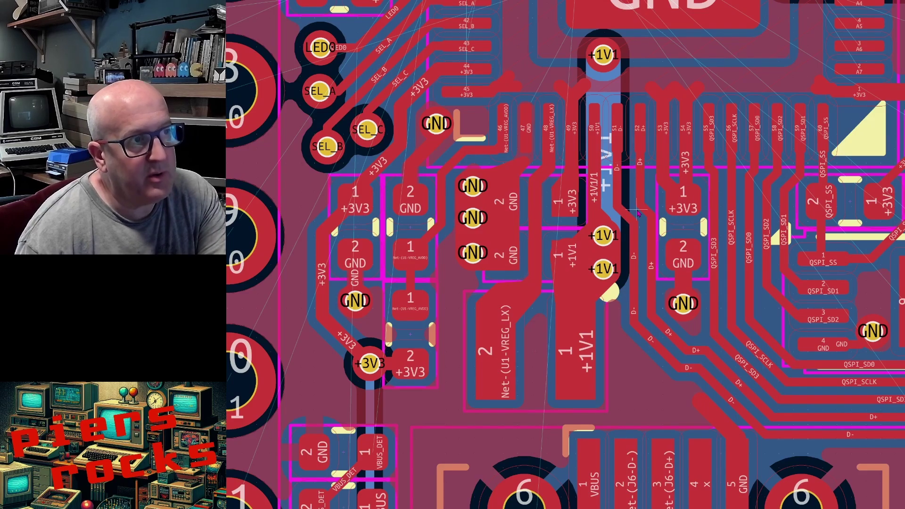
pyautogui.scroll(-4, 609, 237)
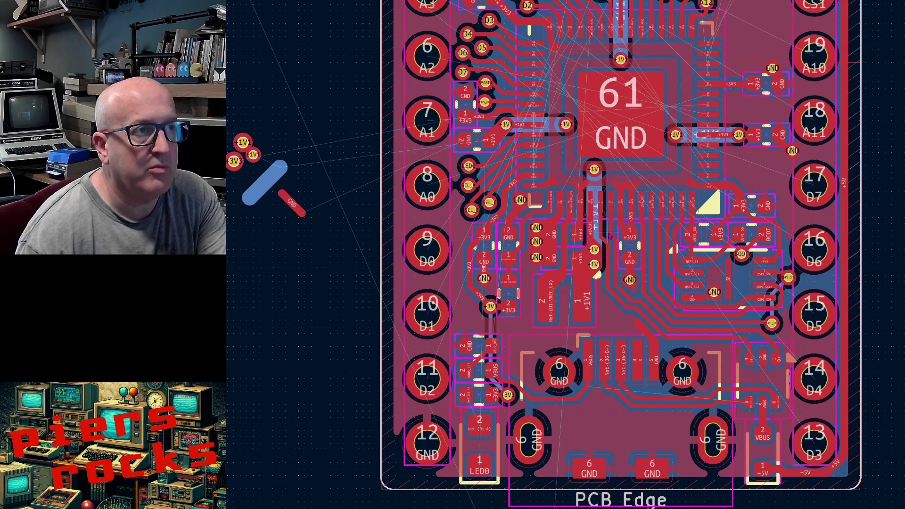
pyautogui.scroll(-2, 609, 235)
pyautogui.scroll(4, 609, 236)
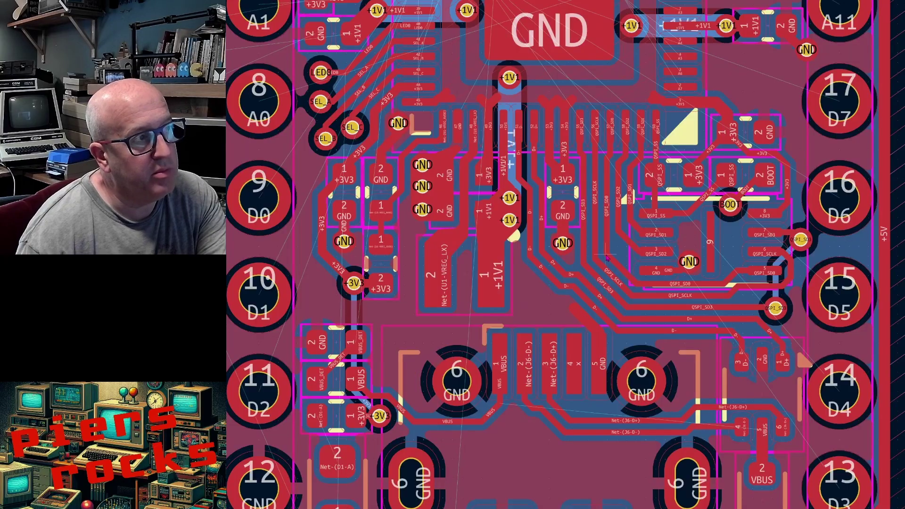
pyautogui.scroll(-3, 607, 259)
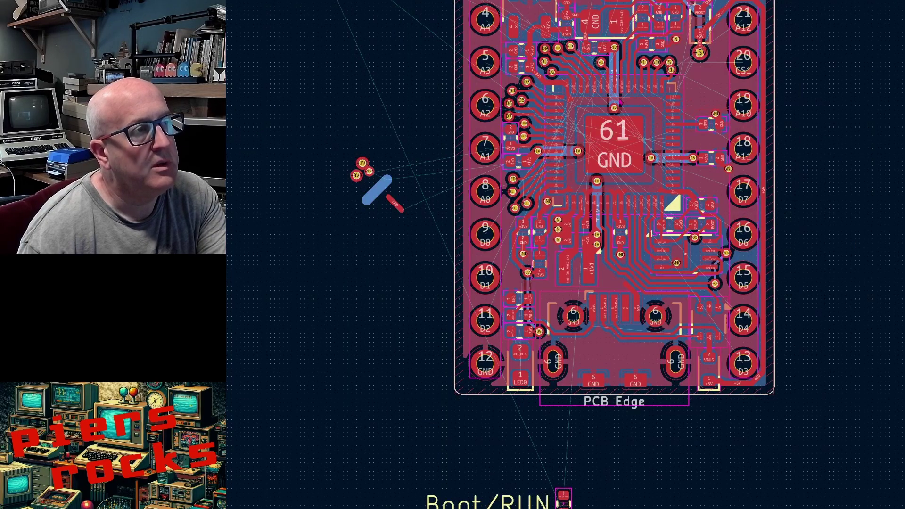
# Review the D0 to D7, LED0 and SEL via fan-out beside the microcontroller and its place in the whole board.
pyautogui.scroll(3, 620, 89)
pyautogui.scroll(-3, 610, 263)
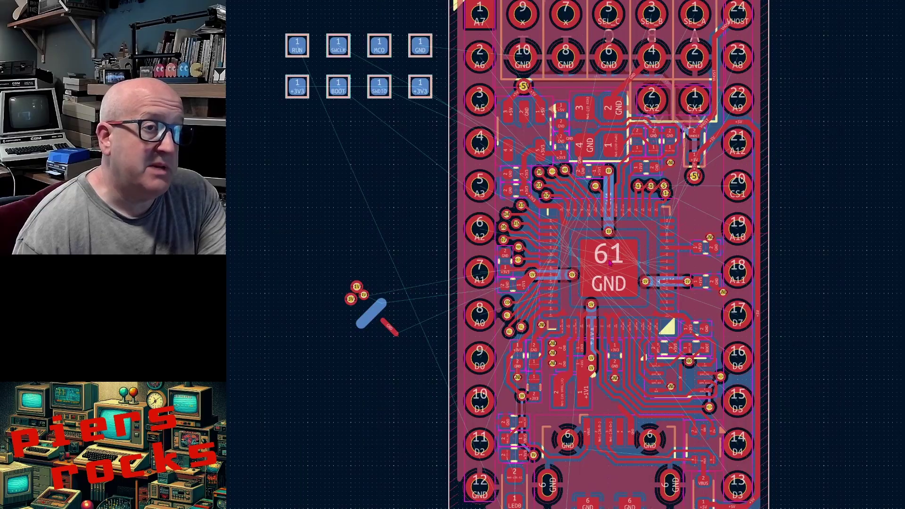
pyautogui.scroll(4, 576, 273)
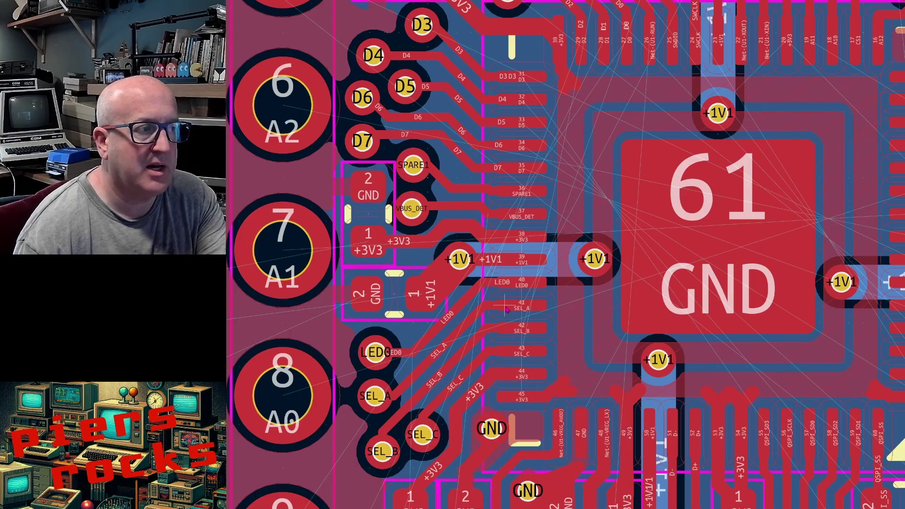
pyautogui.scroll(-5, 493, 340)
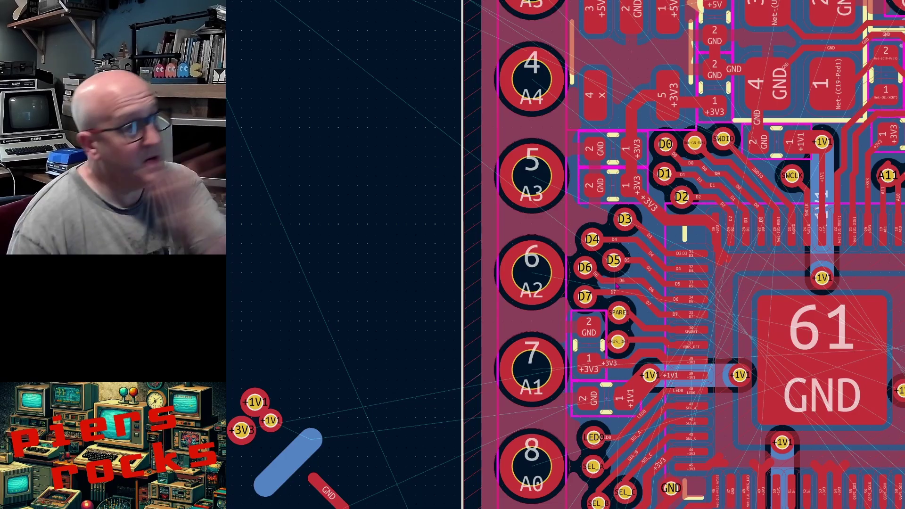
pyautogui.scroll(-2, 616, 288)
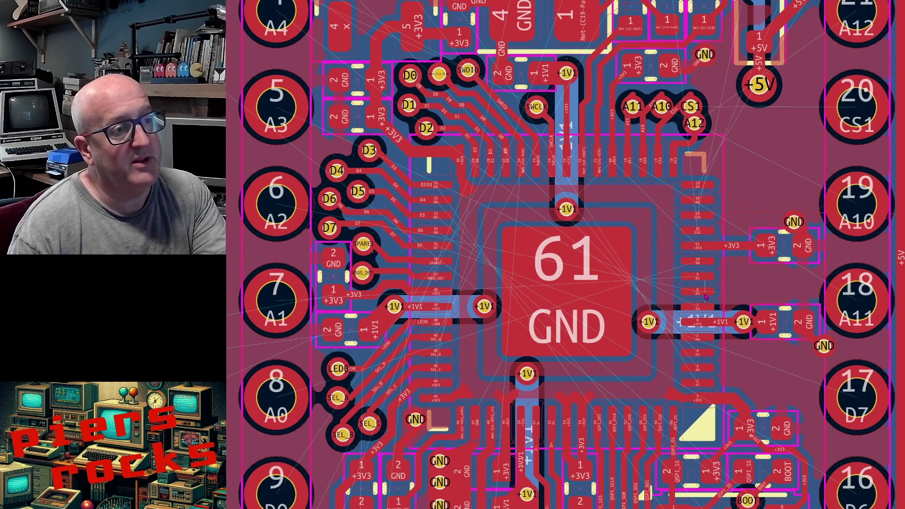
pyautogui.scroll(-6, 705, 367)
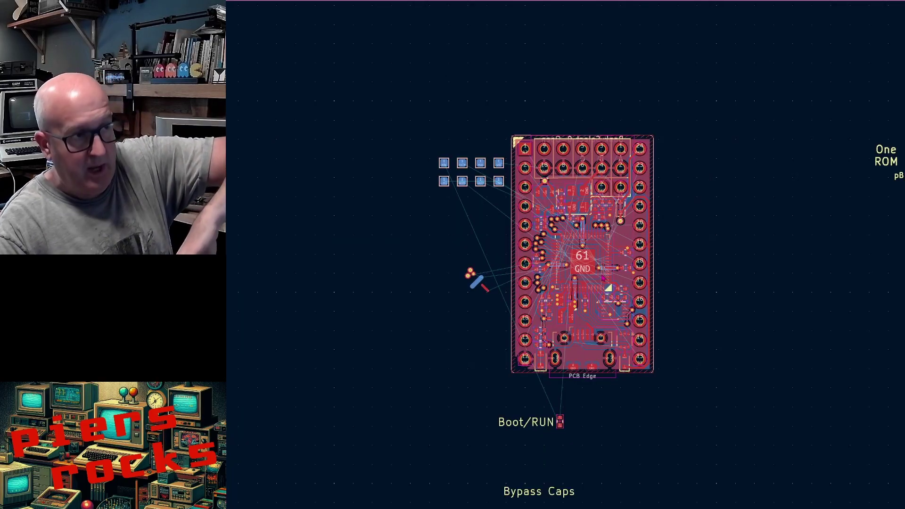
pyautogui.scroll(5, 606, 274)
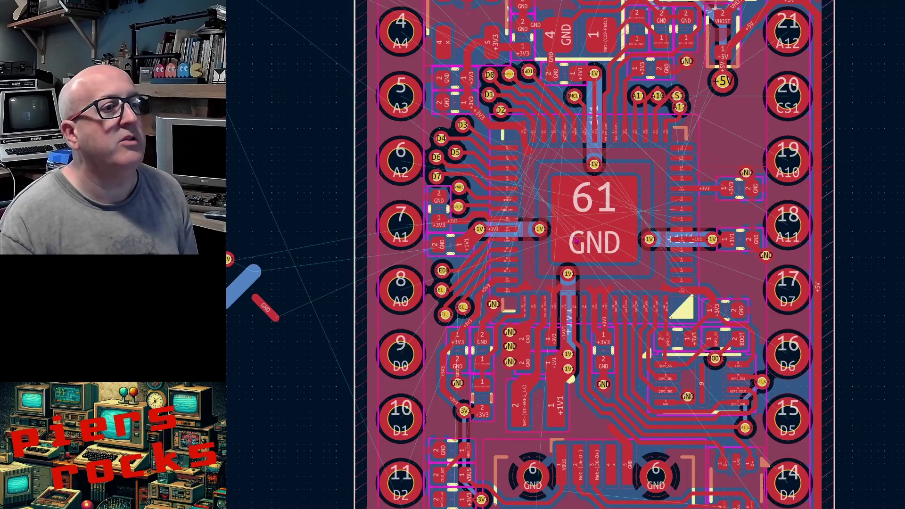
# Inspect the unrouted address pins A0 to A7 on the microcontroller against the header pins they have to reach.
pyautogui.scroll(5, 666, 312)
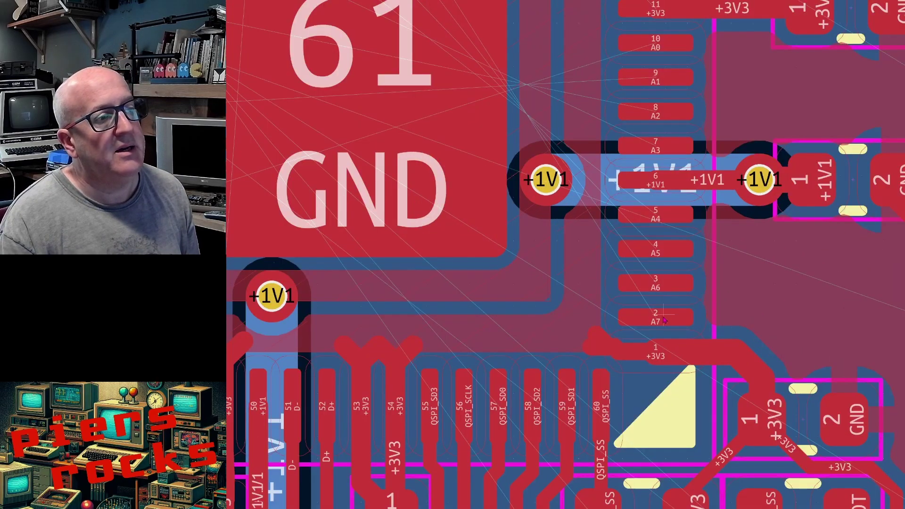
pyautogui.scroll(-2, 665, 321)
pyautogui.scroll(-4, 610, 261)
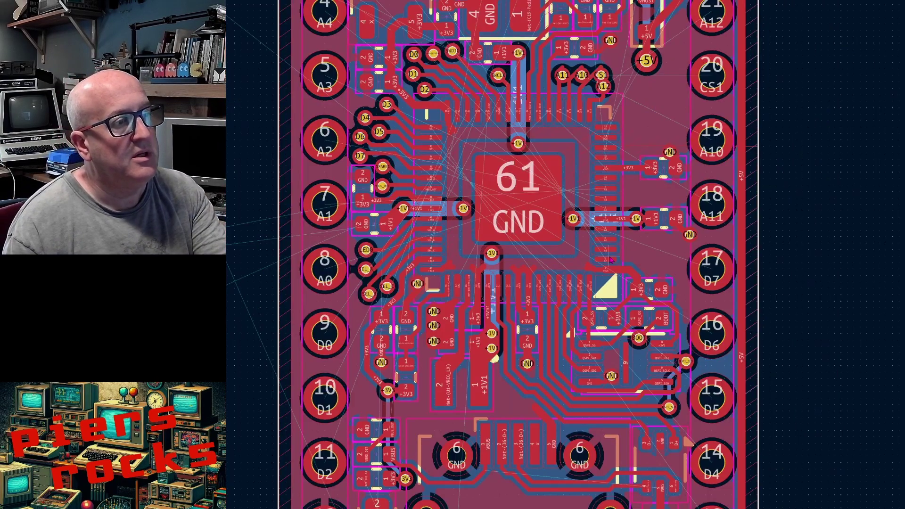
pyautogui.scroll(6, 608, 265)
pyautogui.scroll(-2, 607, 270)
pyautogui.scroll(-5, 606, 269)
pyautogui.scroll(3, 561, 299)
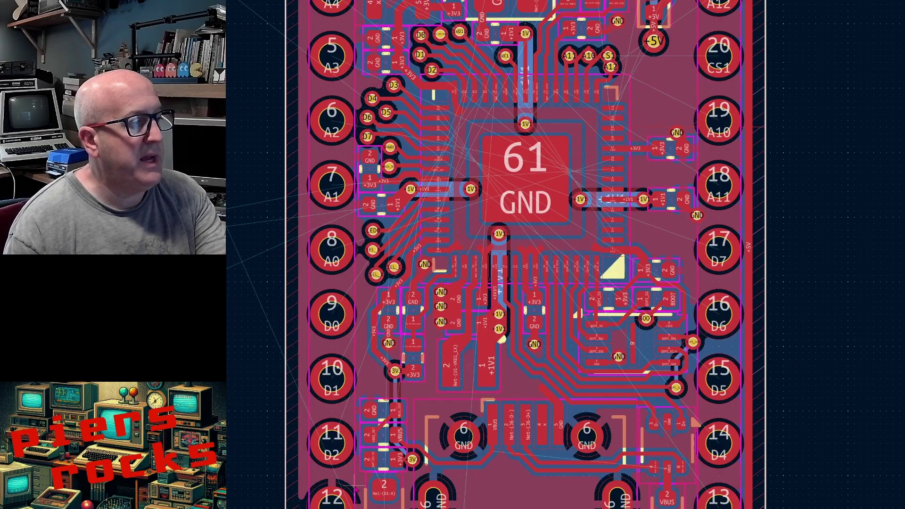
pyautogui.scroll(6, 626, 221)
pyautogui.scroll(-6, 625, 247)
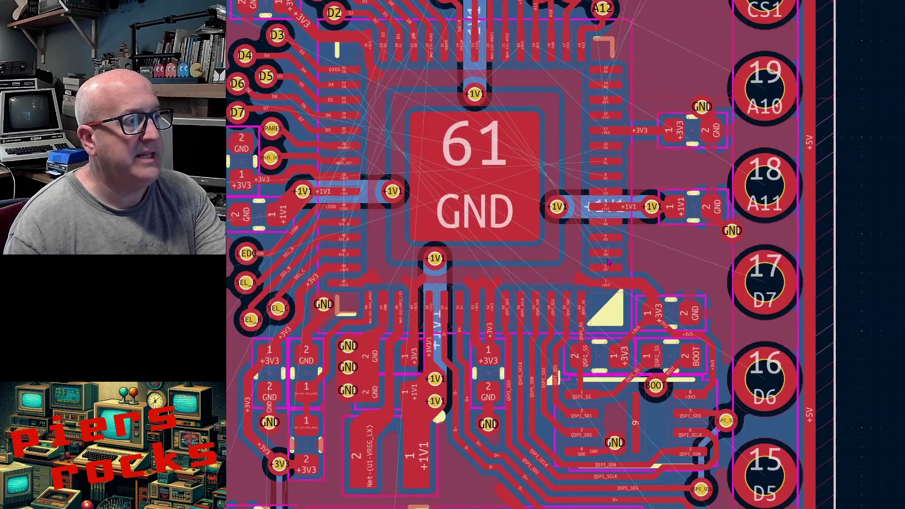
pyautogui.scroll(5, 627, 244)
pyautogui.scroll(-5, 638, 249)
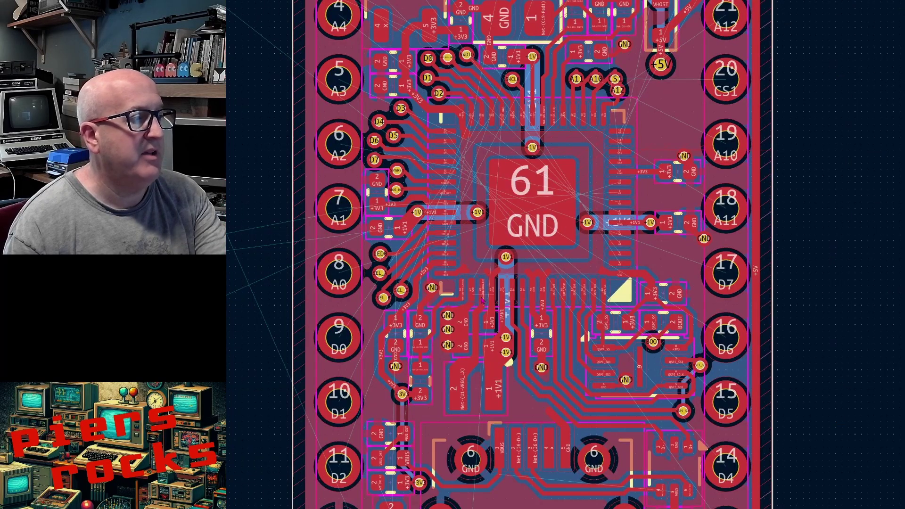
pyautogui.scroll(5, 604, 256)
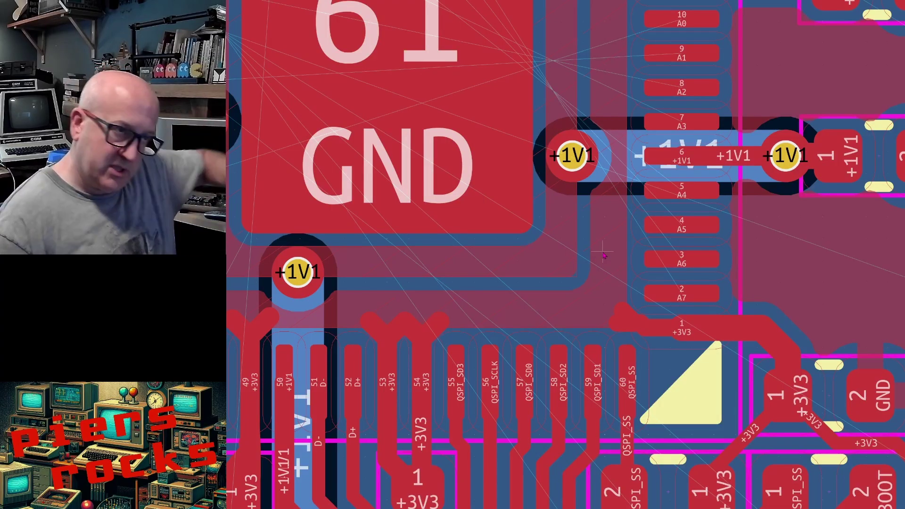
pyautogui.scroll(-3, 604, 257)
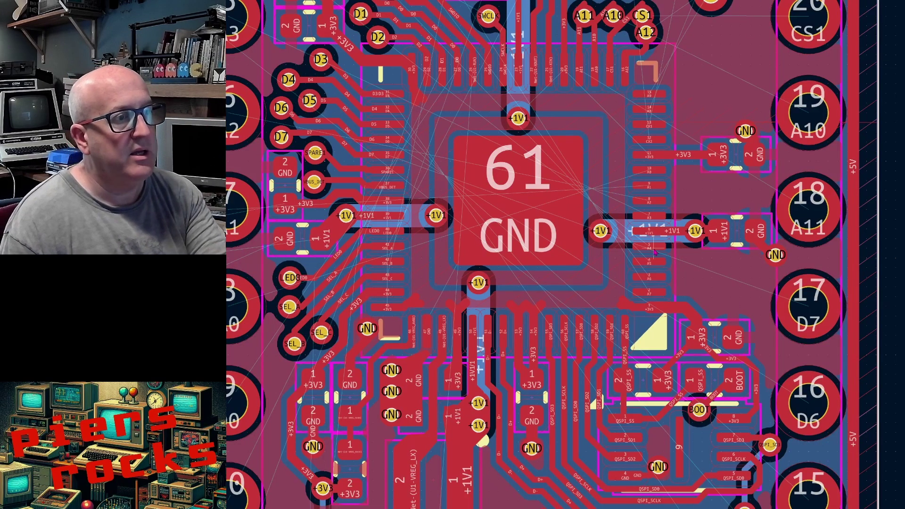
pyautogui.scroll(-1, 602, 216)
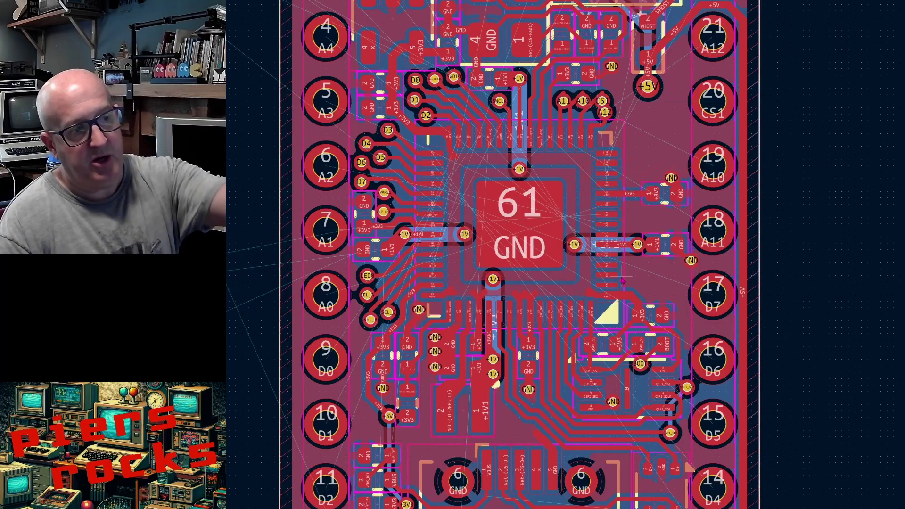
pyautogui.scroll(-1, 641, 202)
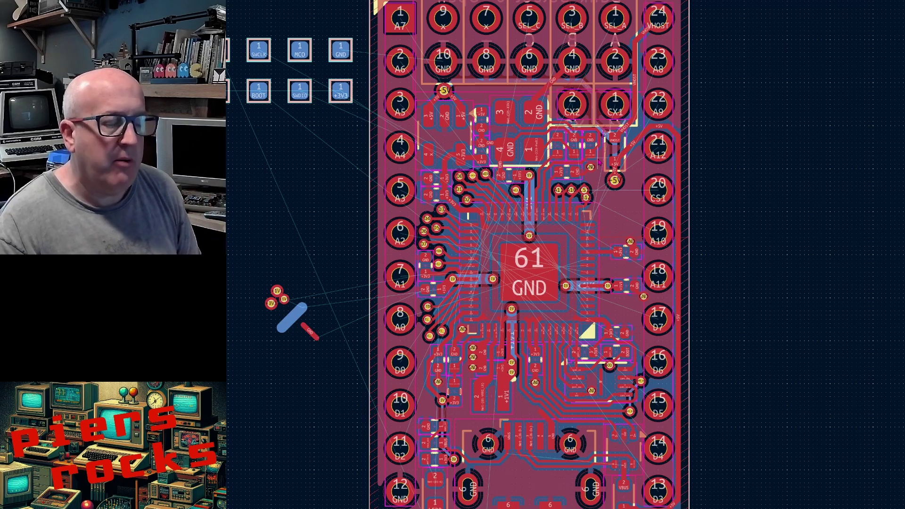
# Undo the net change that put D0 to D7 on the fanned-out vias and A0 to A7 on the unrouted microcontroller pins.
pyautogui.scroll(4, 475, 238)
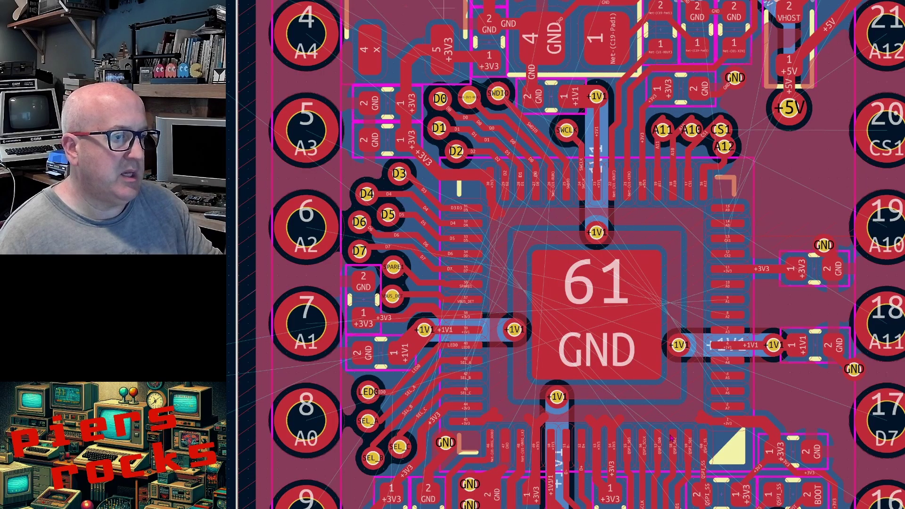
pyautogui.hotkey('ctrl', 'z')
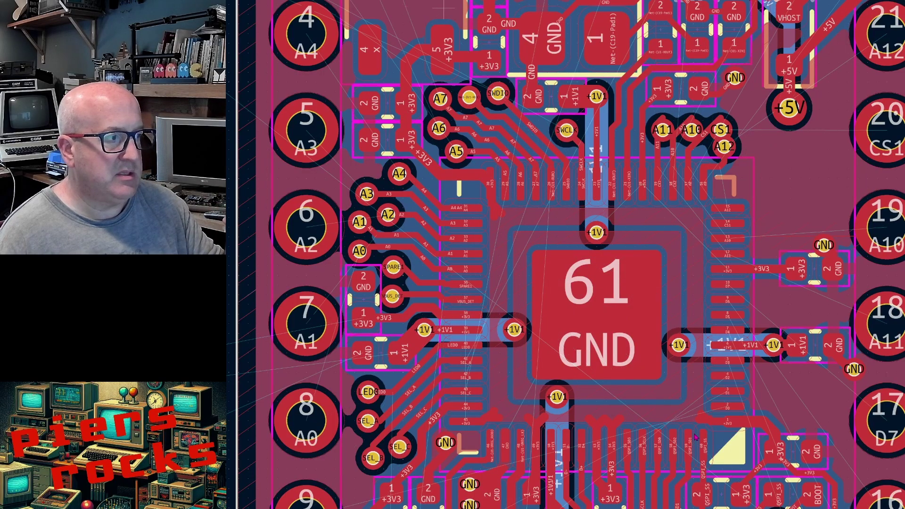
pyautogui.scroll(-4, 613, 198)
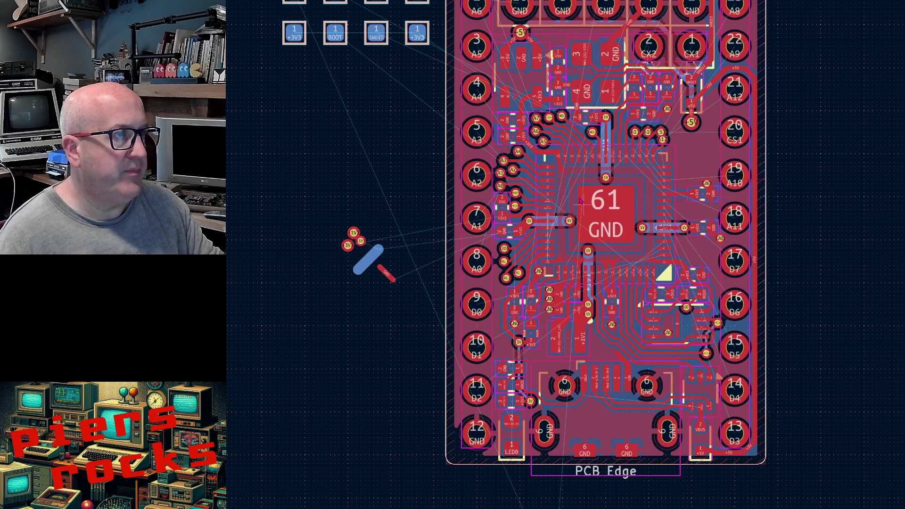
# Compare the A0 to A7 via fan-out with the unrouted D0 to D7 microcontroller pins and the header pins around them.
pyautogui.scroll(4, 612, 260)
pyautogui.scroll(2, 637, 246)
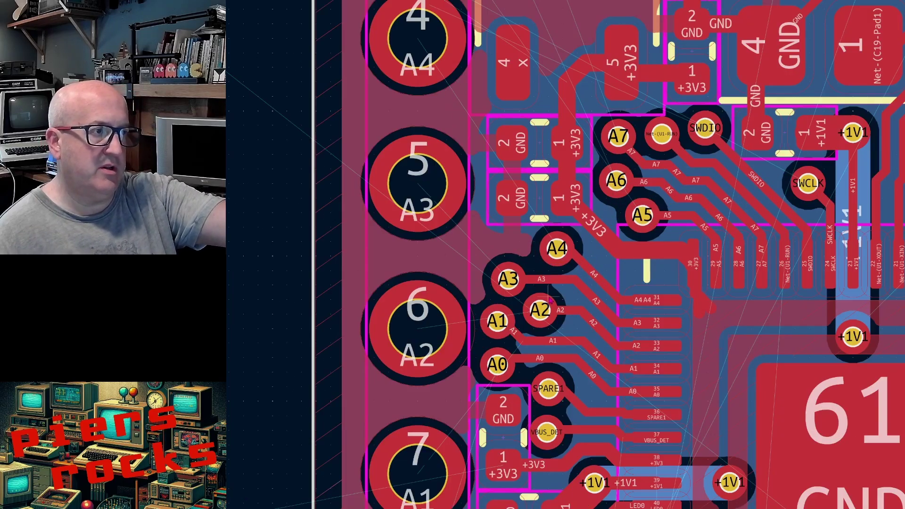
pyautogui.scroll(-5, 528, 342)
pyautogui.scroll(5, 755, 339)
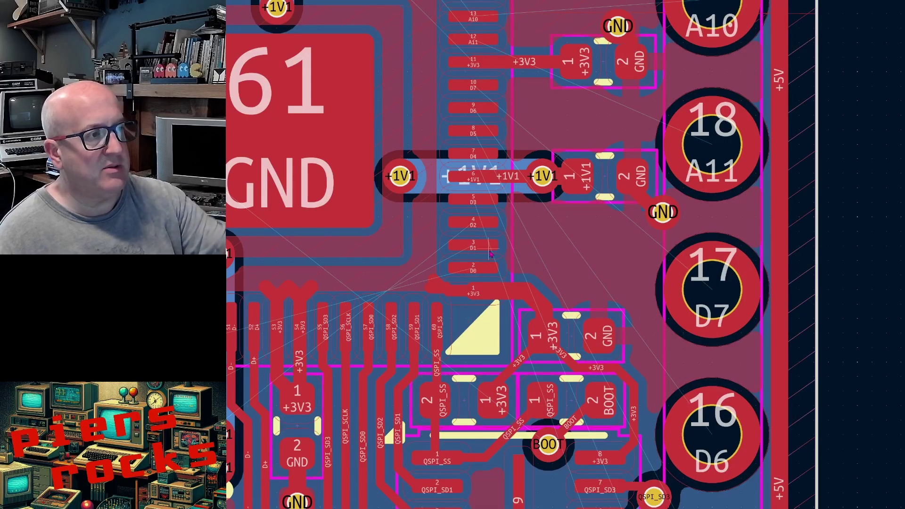
pyautogui.scroll(2, 468, 223)
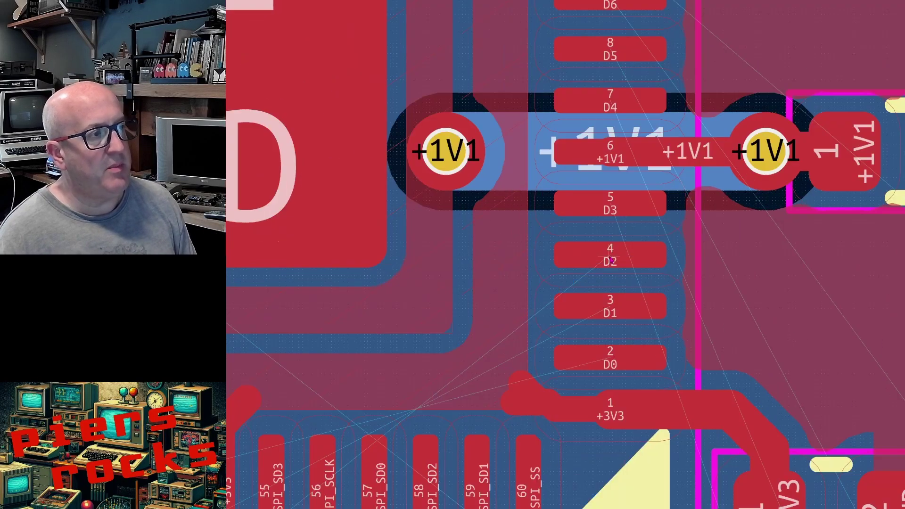
pyautogui.scroll(-7, 606, 264)
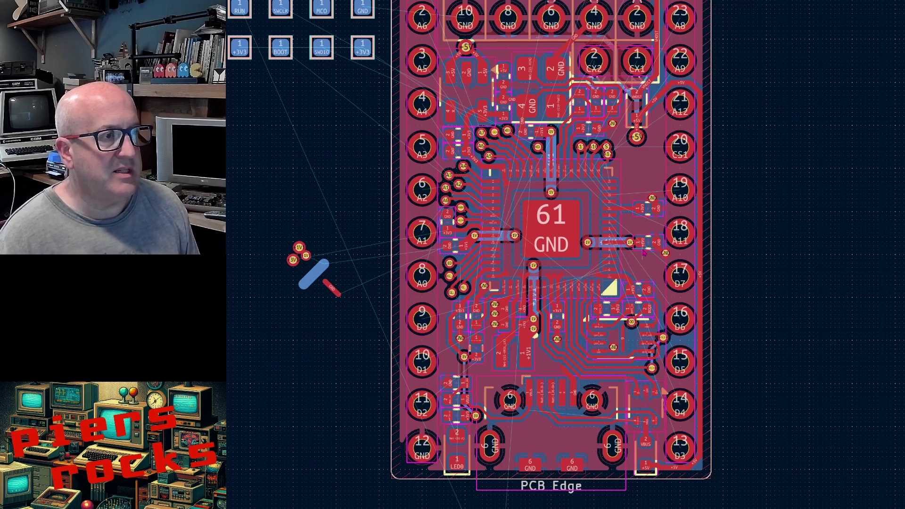
pyautogui.scroll(6, 608, 263)
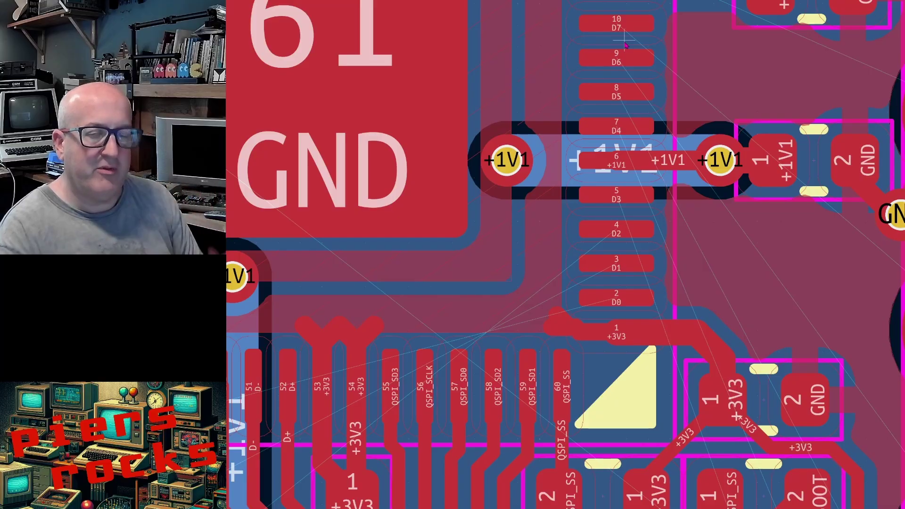
pyautogui.scroll(-5, 626, 45)
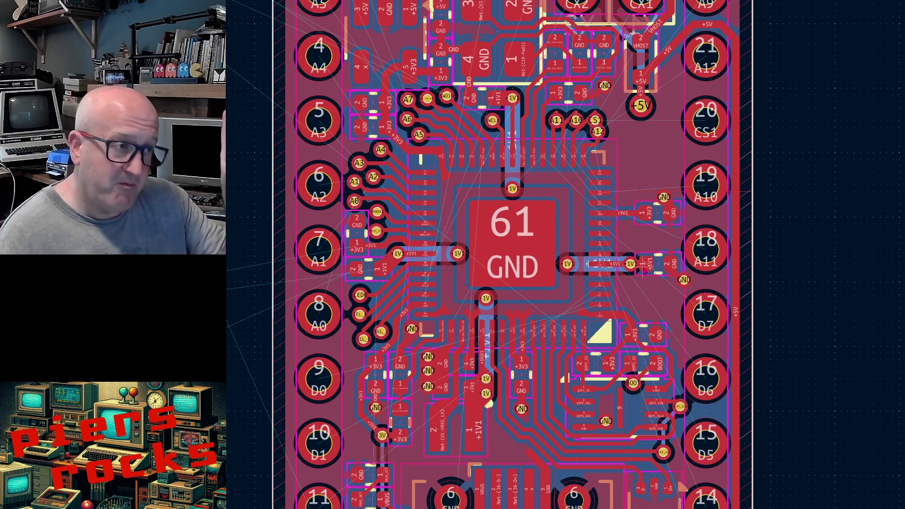
# Try to route a D0 trace straight out from chip pin 2 and end it in a via near header pad 17.
pyautogui.scroll(5, 612, 283)
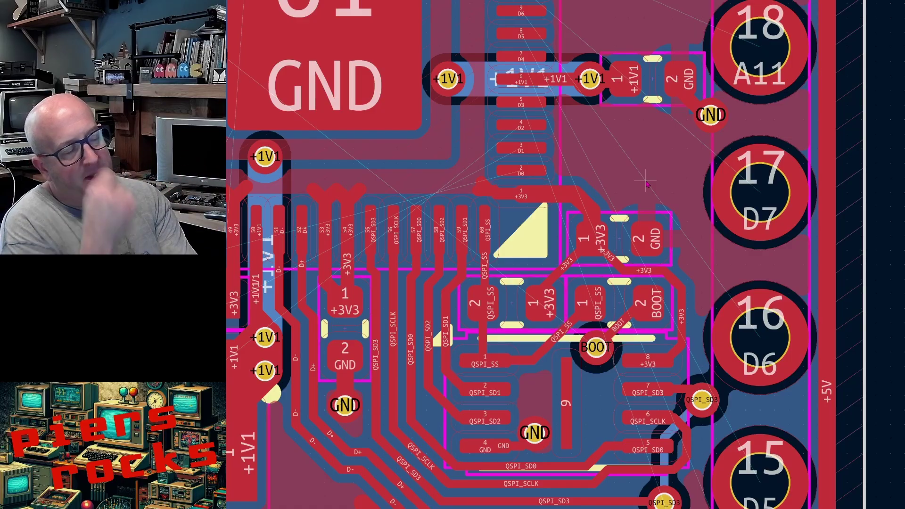
pyautogui.click(502, 171)
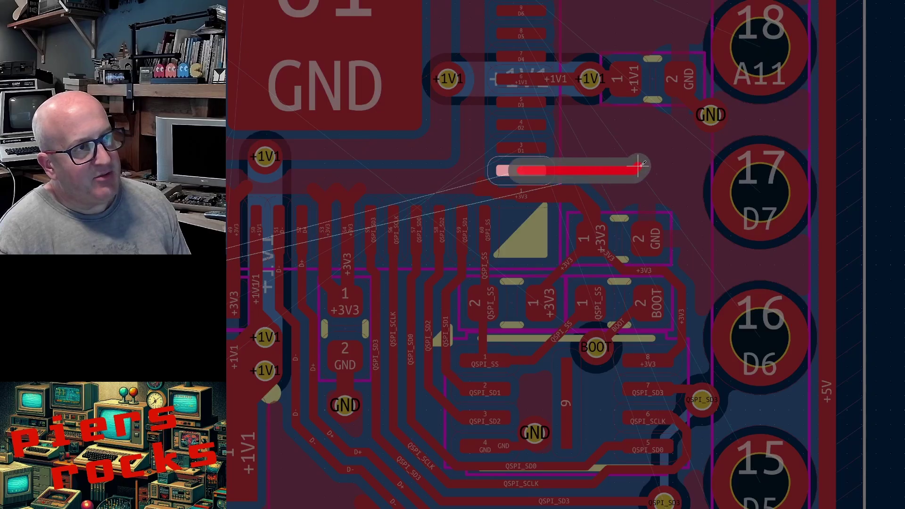
pyautogui.click(689, 170)
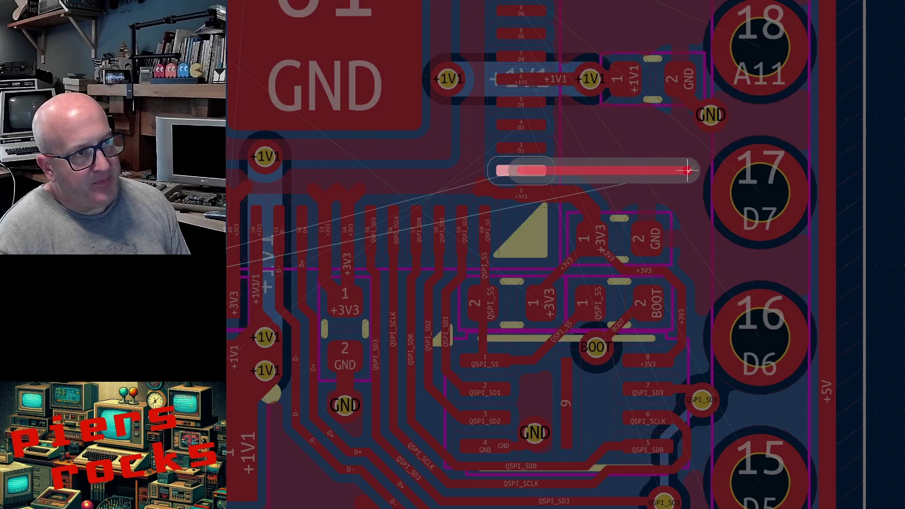
pyautogui.press('v')
pyautogui.doubleClick(688, 170)
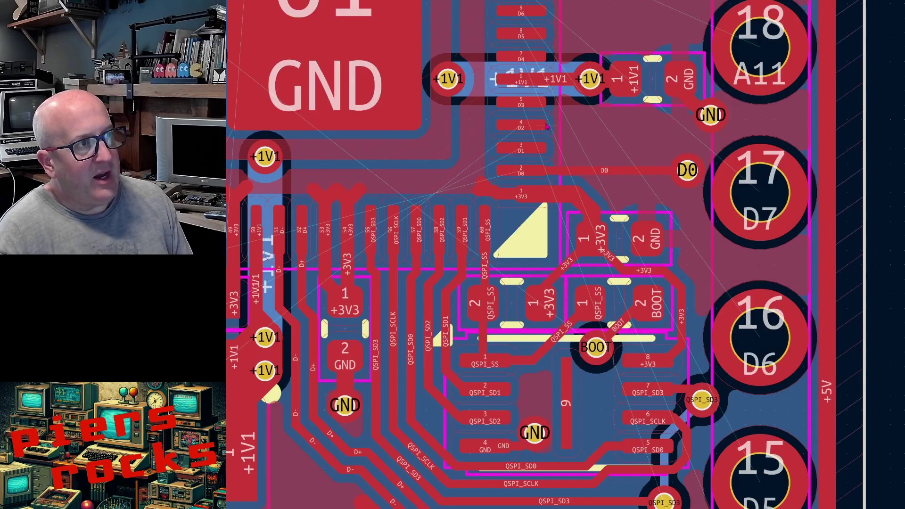
pyautogui.click(527, 108)
pyautogui.scroll(-2, 648, 282)
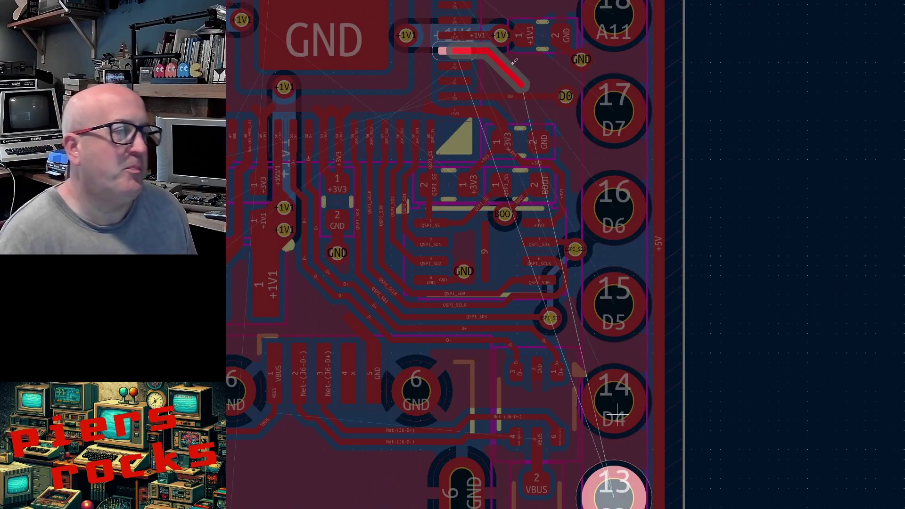
pyautogui.press('Escape')
# Try a shorter D0 trace from chip pin 2, ending in a via just outside the chip's outline.
pyautogui.scroll(4, 484, 78)
pyautogui.scroll(-3, 606, 253)
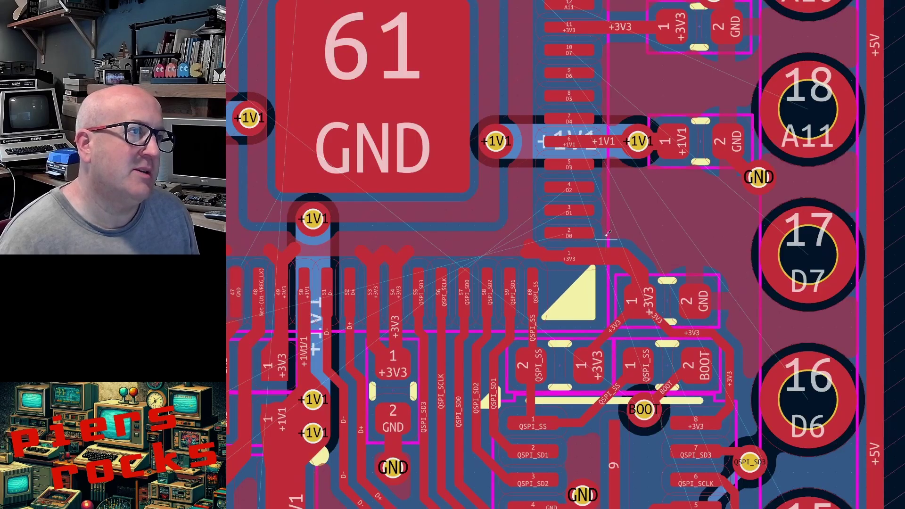
pyautogui.scroll(5, 607, 234)
pyautogui.scroll(-4, 607, 259)
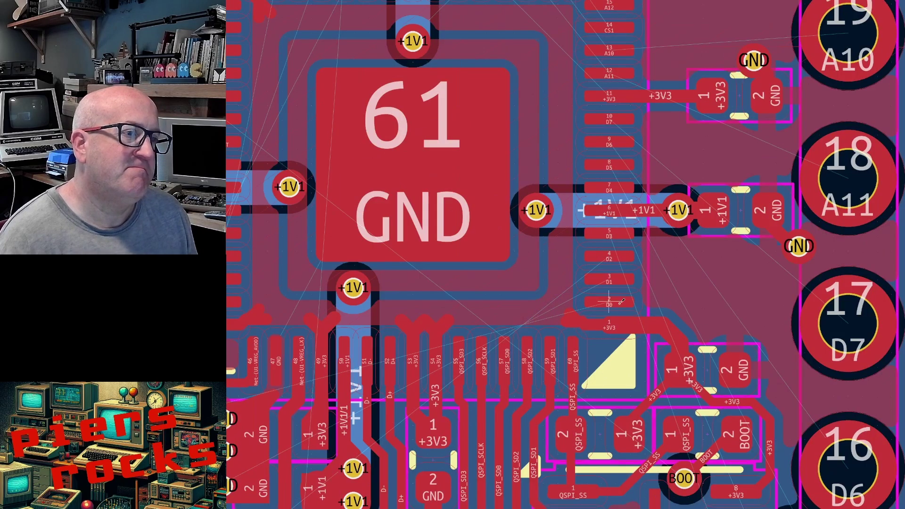
pyautogui.click(610, 304)
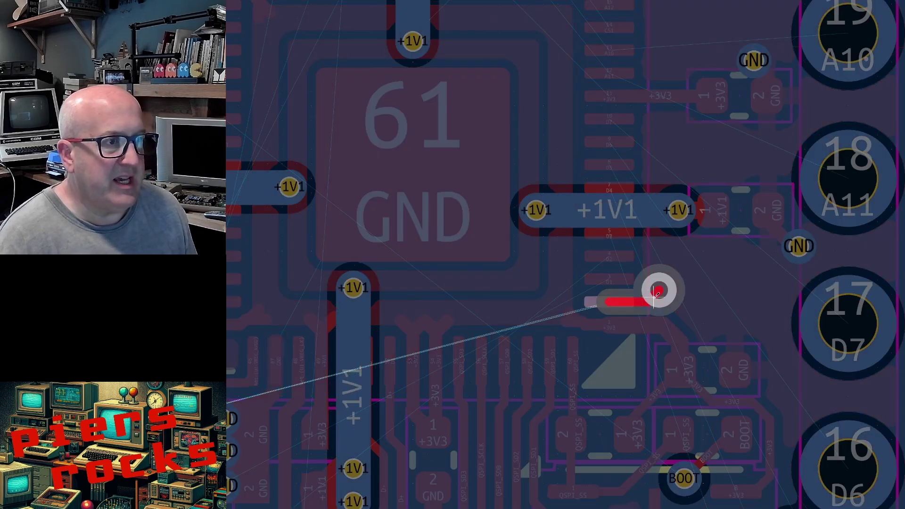
pyautogui.doubleClick(659, 290)
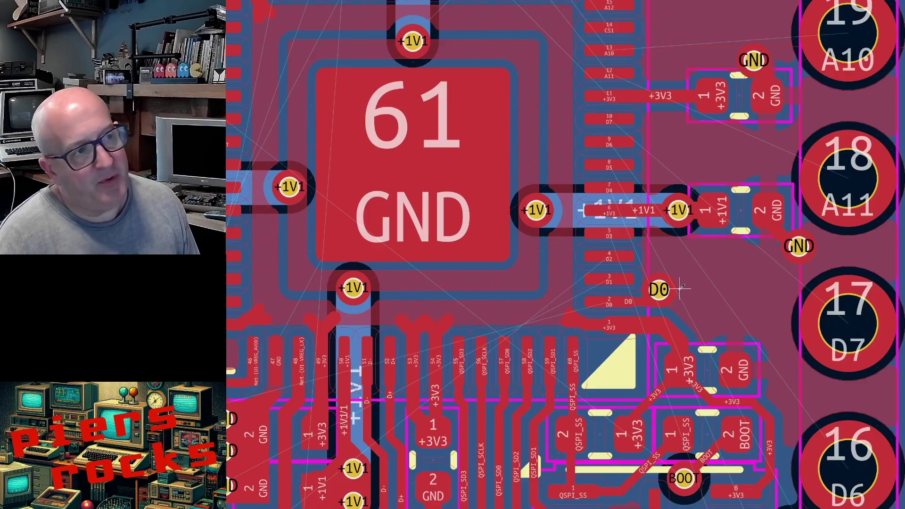
pyautogui.click(613, 278)
pyautogui.press('Escape')
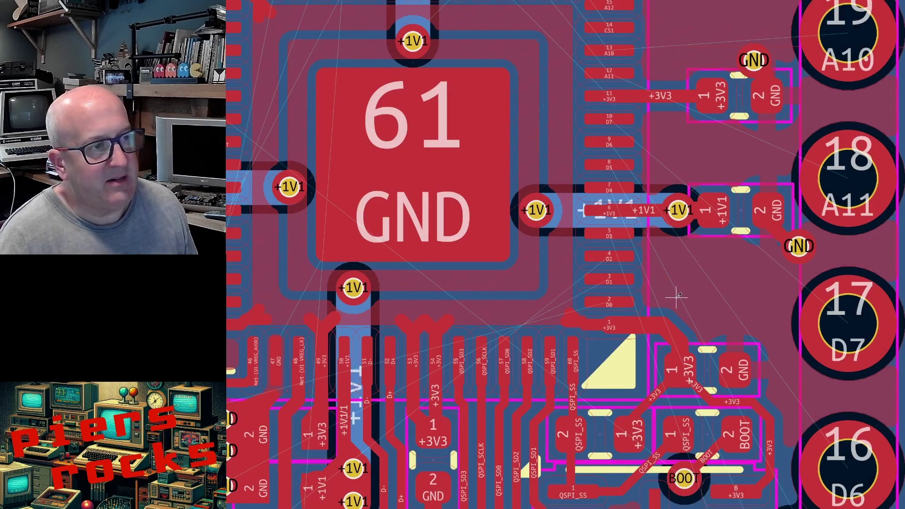
# Examine the possible routing paths between the chip's unrouted data pins and their header pads.
pyautogui.scroll(-3, 679, 295)
pyautogui.scroll(-1, 608, 257)
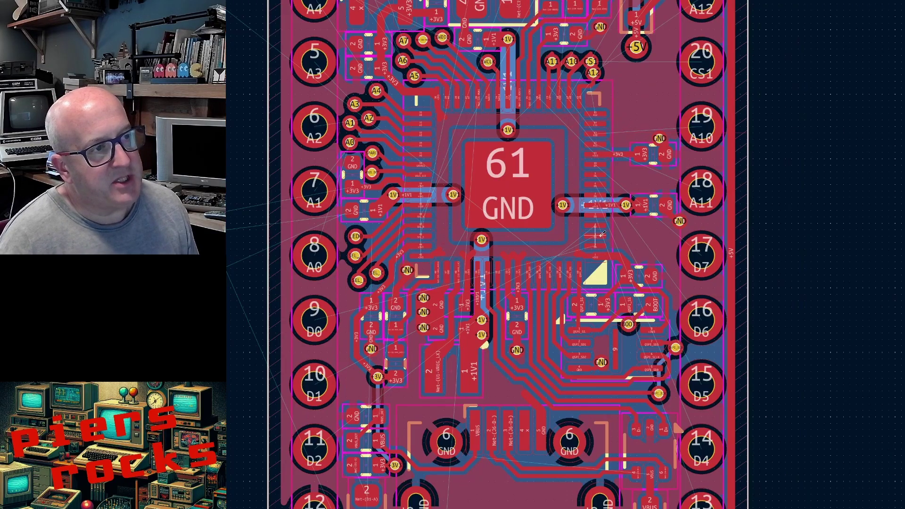
pyautogui.scroll(2, 611, 255)
pyautogui.scroll(1, 611, 253)
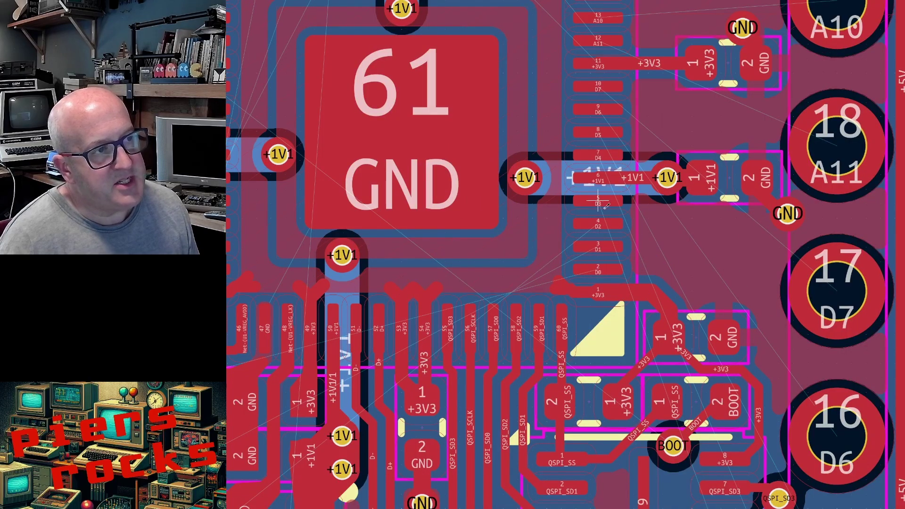
pyautogui.scroll(-5, 605, 263)
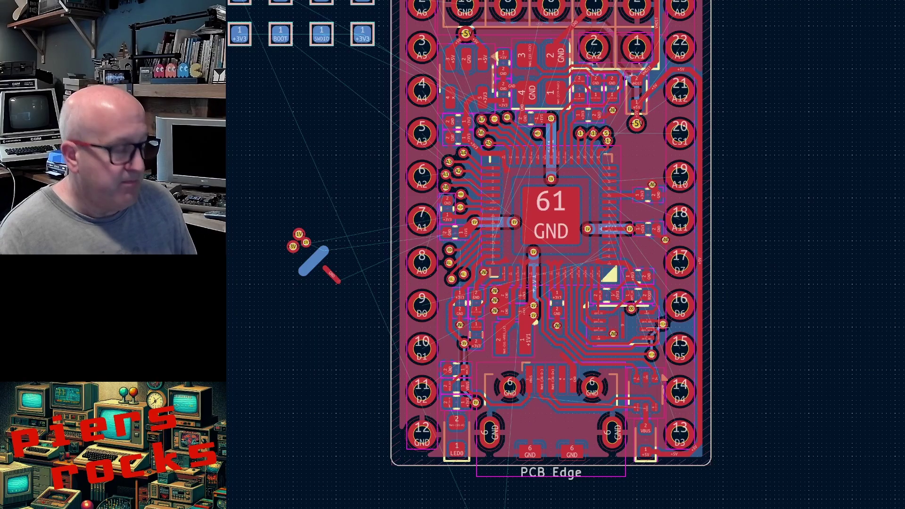
pyautogui.scroll(3, 632, 238)
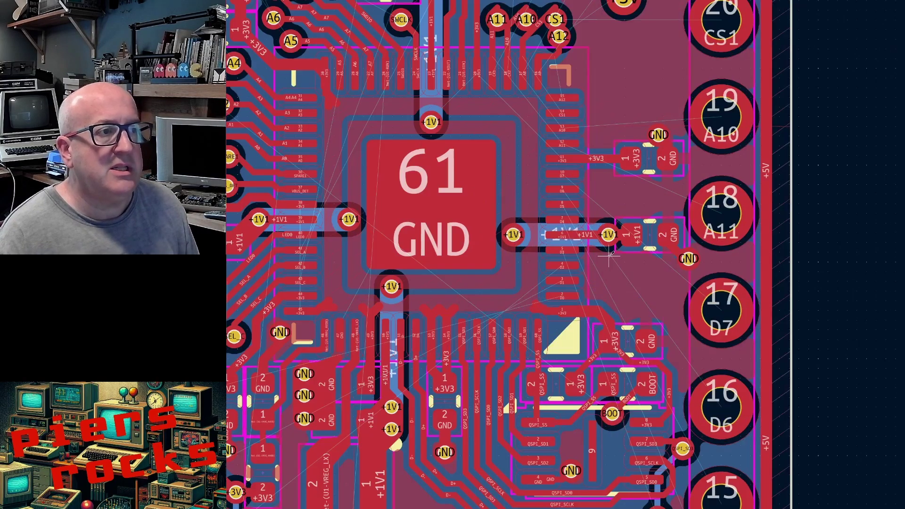
pyautogui.scroll(2, 609, 257)
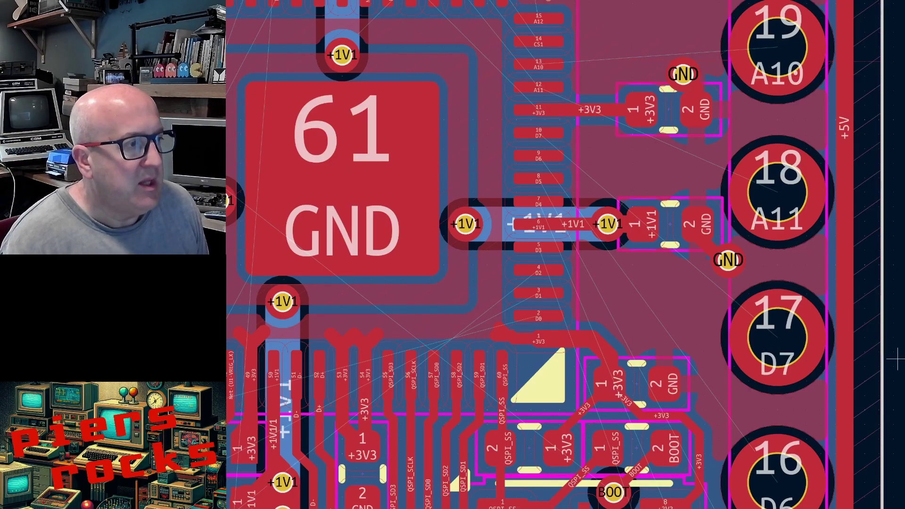
pyautogui.scroll(-3, 611, 267)
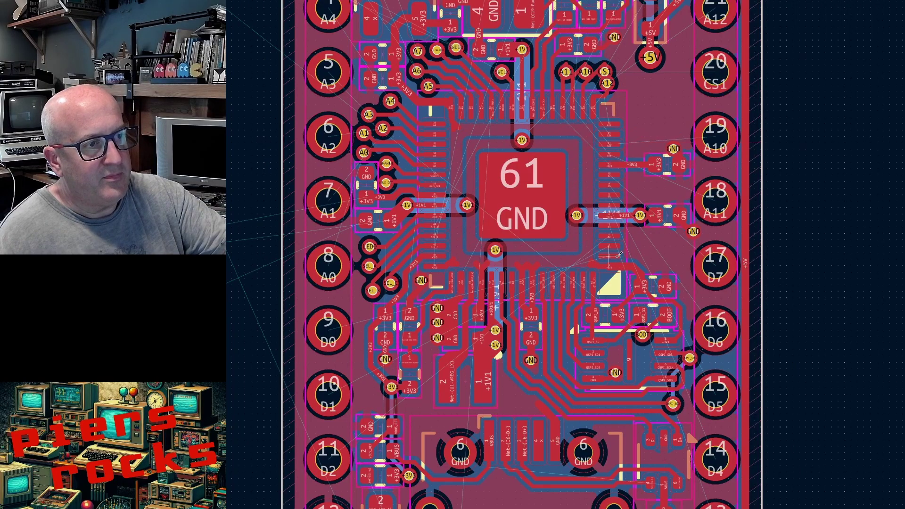
pyautogui.scroll(-2, 712, 467)
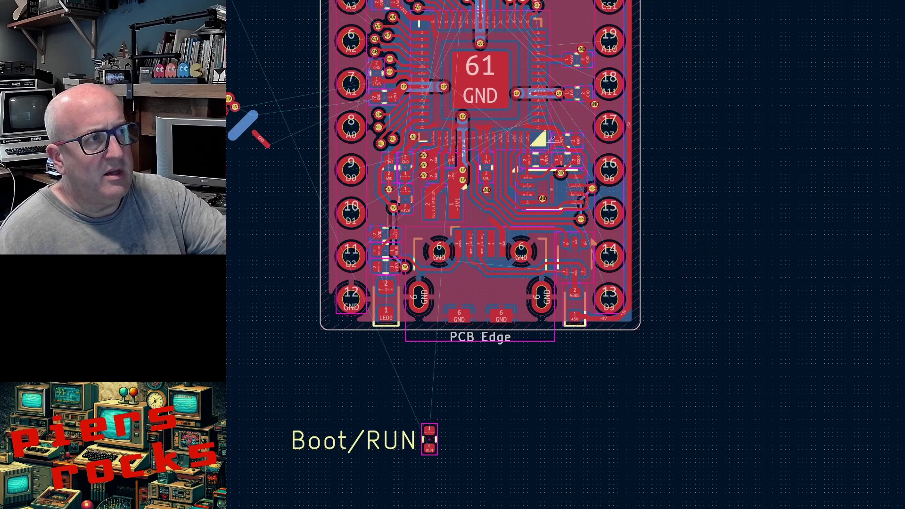
pyautogui.scroll(3, 560, 138)
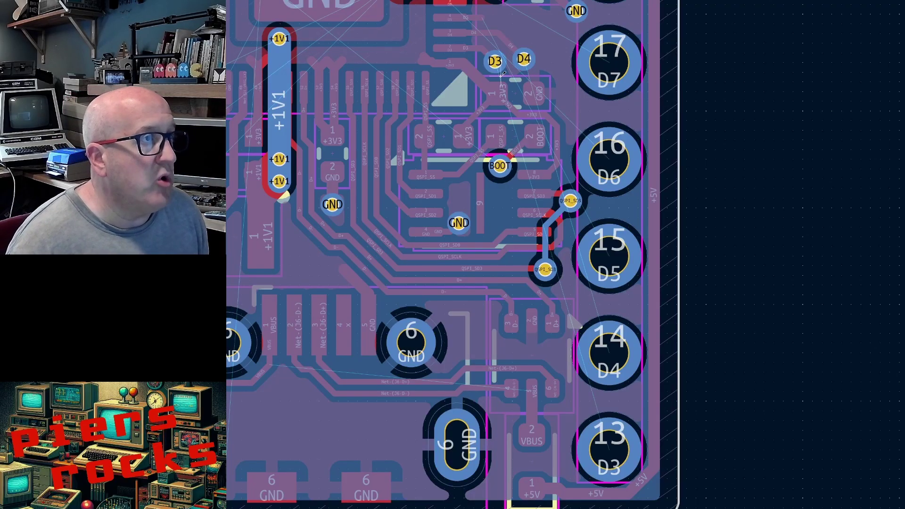
# Route D3 on the back copper layer from its via, around the flash chip, to header pad 13.
pyautogui.click(495, 61)
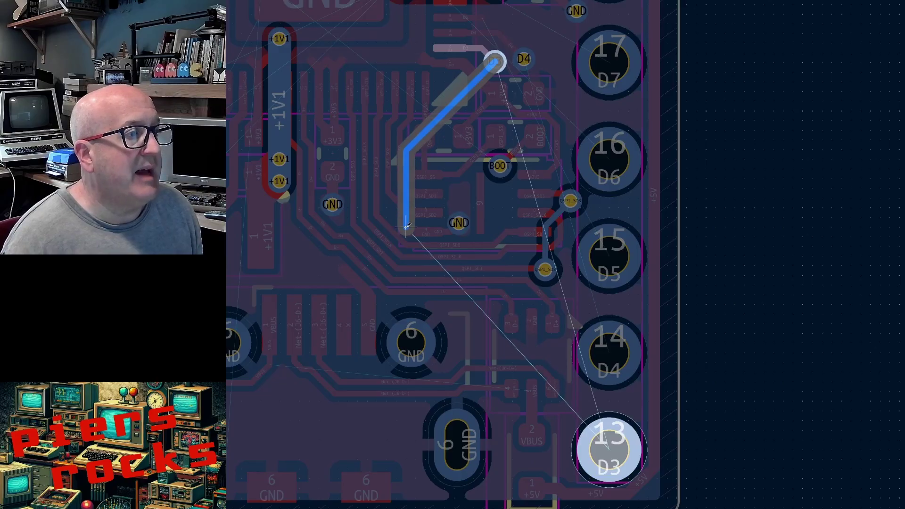
pyautogui.click(576, 433)
pyautogui.click(403, 203)
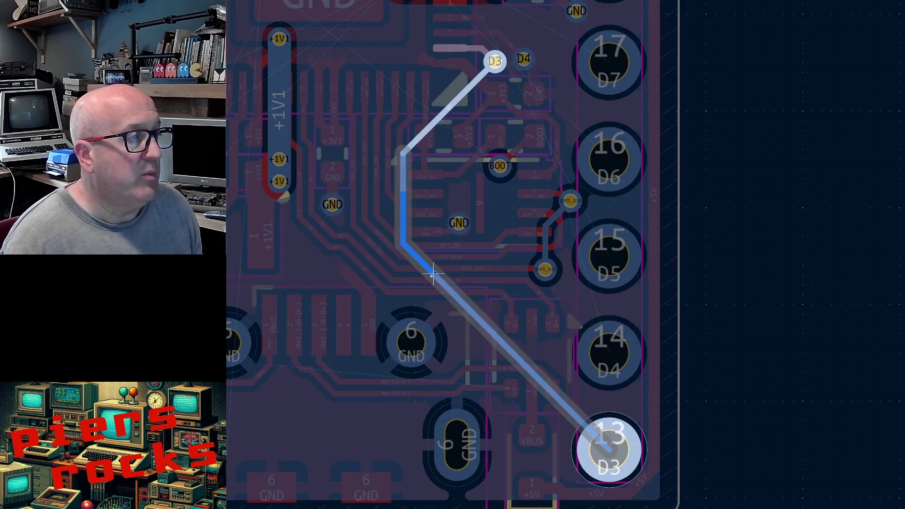
pyautogui.press('Escape')
pyautogui.hotkey('ctrl', 'z')
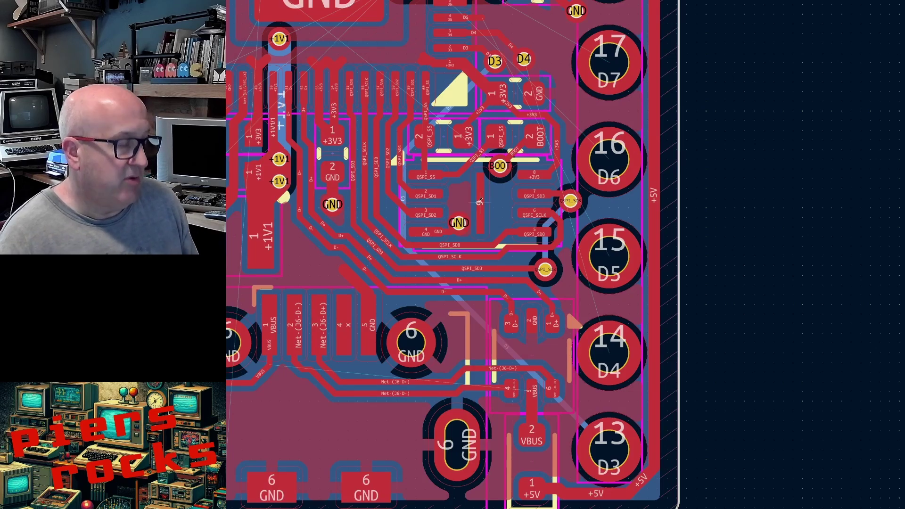
pyautogui.hotkey('ctrl', 'y')
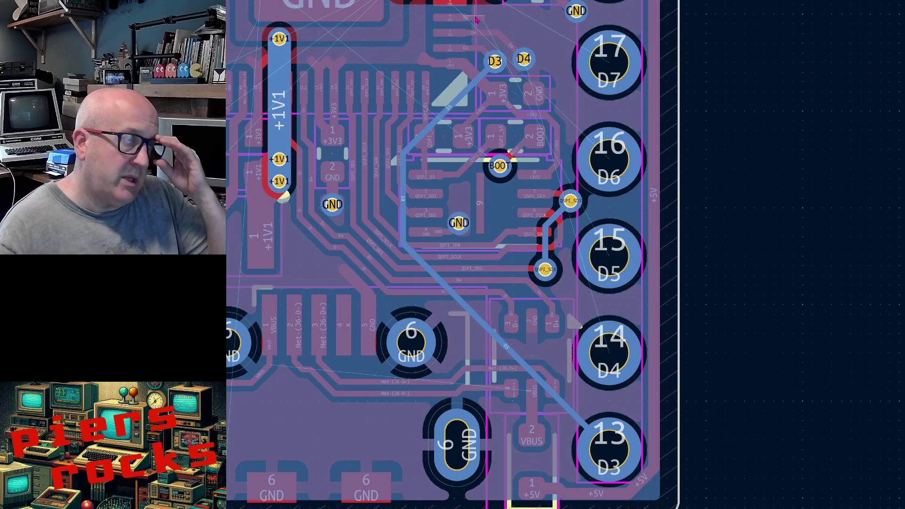
# Route D4 on the back copper layer from its via, alongside the D3 trace, to header pad 14.
pyautogui.press('pageup')
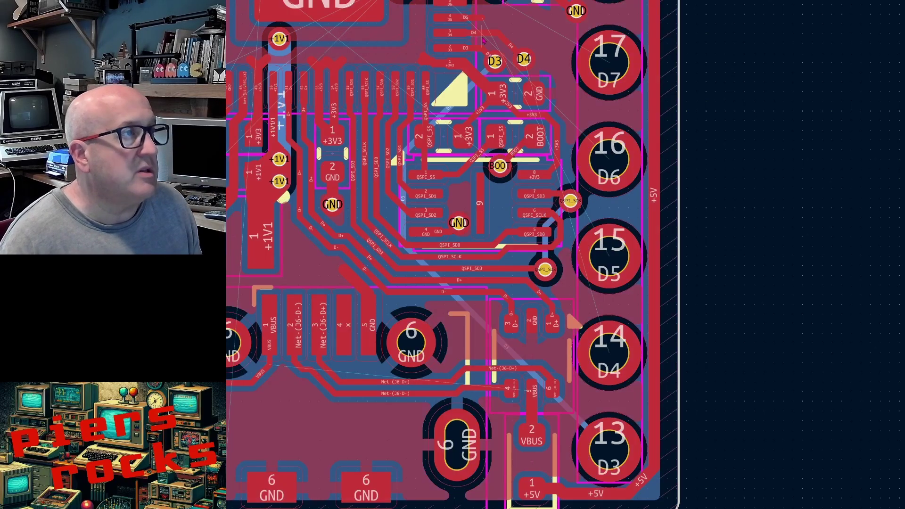
pyautogui.scroll(3, 481, 37)
pyautogui.scroll(-3, 611, 262)
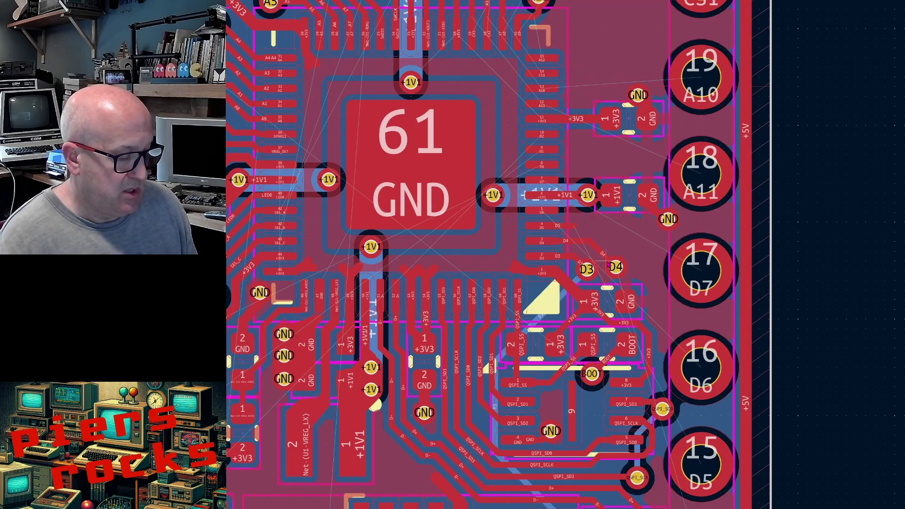
pyautogui.press('pagedown')
pyautogui.scroll(-3, 608, 267)
pyautogui.scroll(5, 634, 211)
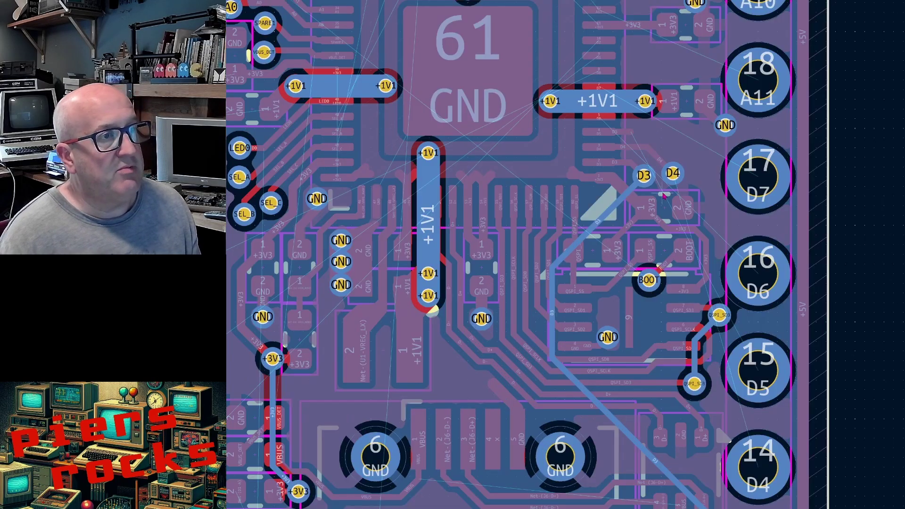
pyautogui.press('x')
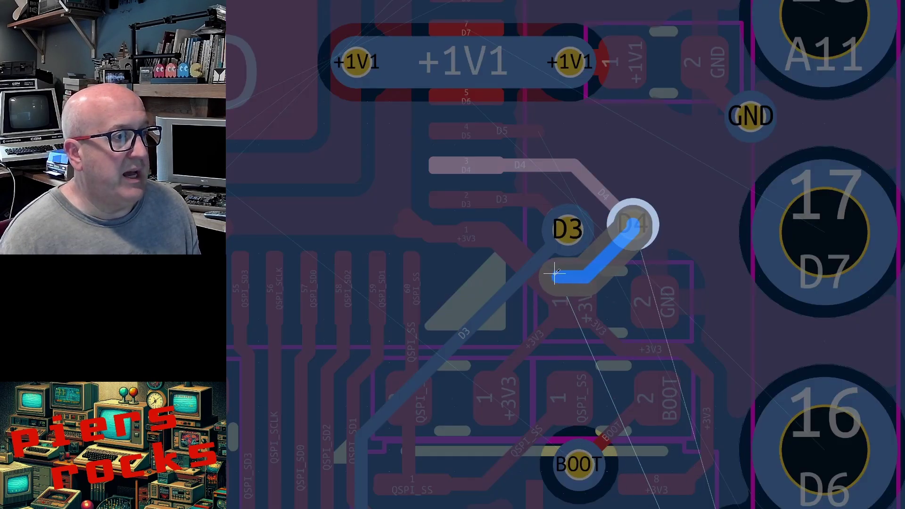
pyautogui.scroll(-4, 500, 315)
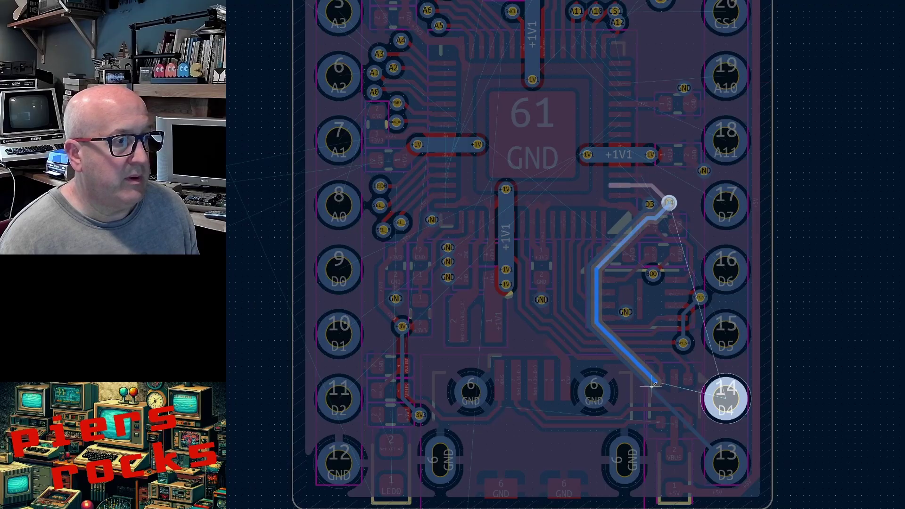
pyautogui.click(734, 400)
# Extend the D5 trace from chip pin 4 on the front copper layer and end it in a via near the D4 via.
pyautogui.scroll(5, 647, 169)
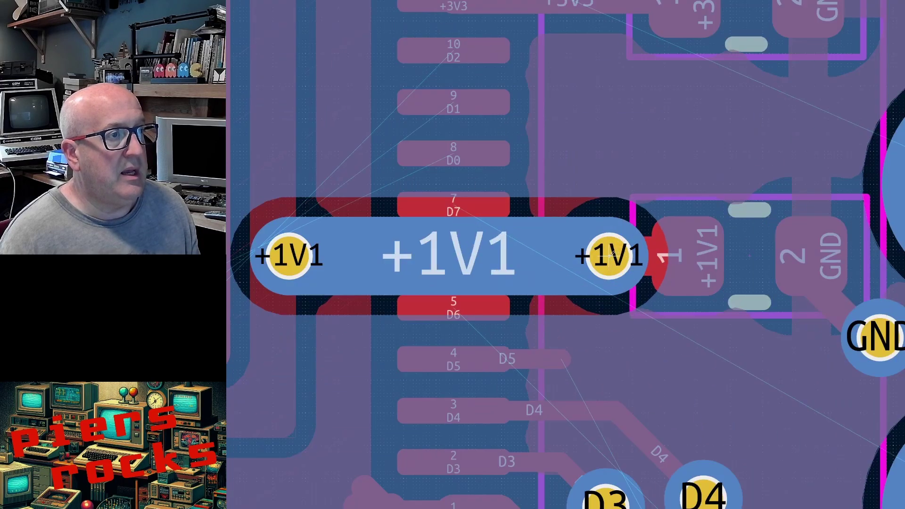
pyautogui.scroll(-2, 554, 314)
pyautogui.press('pageup')
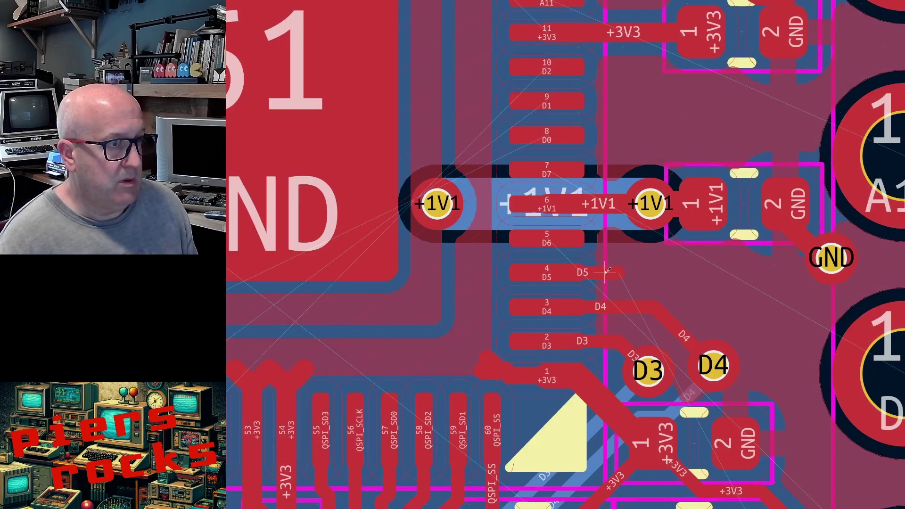
pyautogui.click(607, 271)
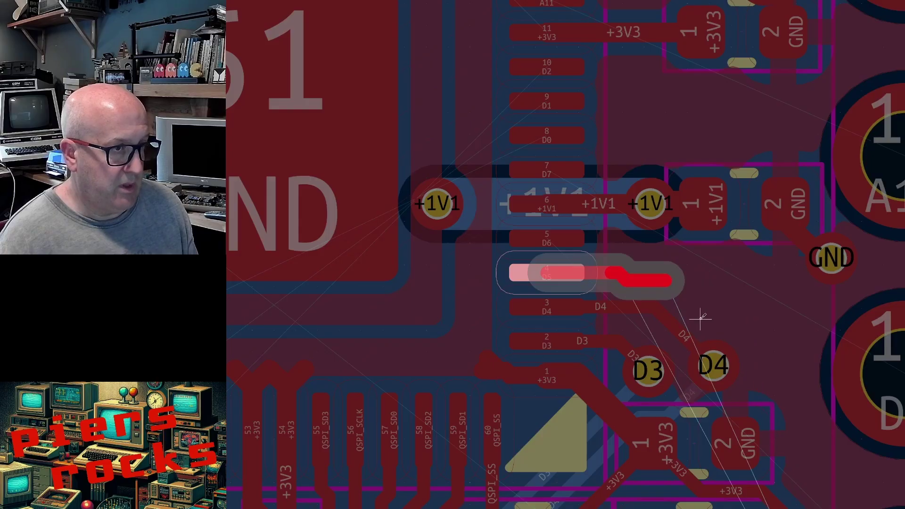
pyautogui.press('v')
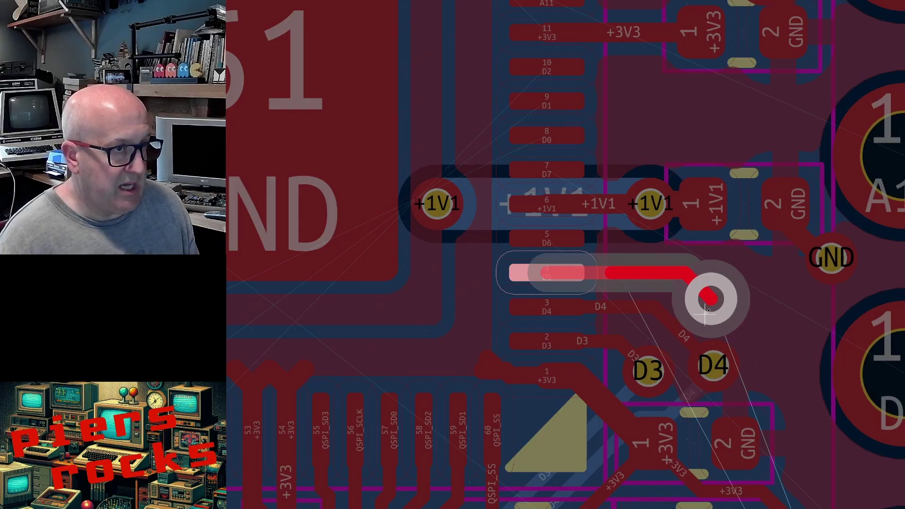
pyautogui.click(711, 300)
# Shift the D5 trace from chip pin 4 closer to the D4 trace to clear room for D6.
pyautogui.press('BackSpace')
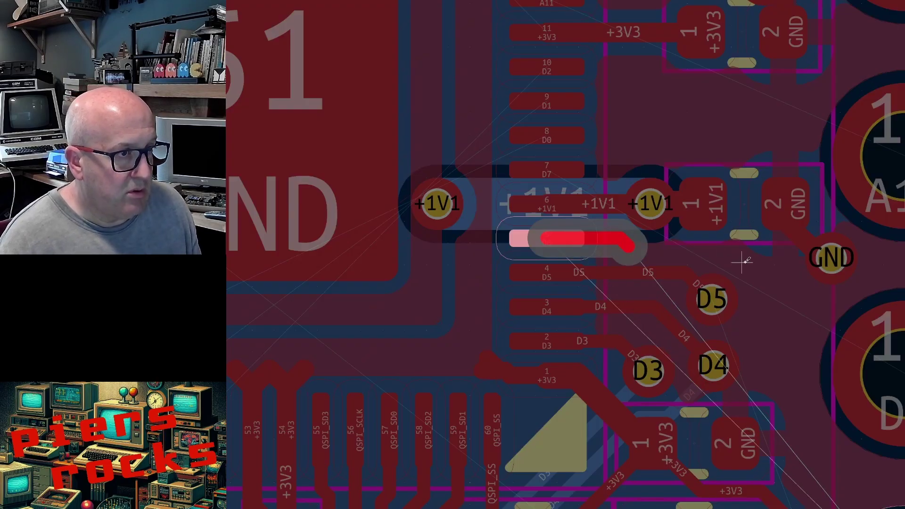
pyautogui.click(708, 276)
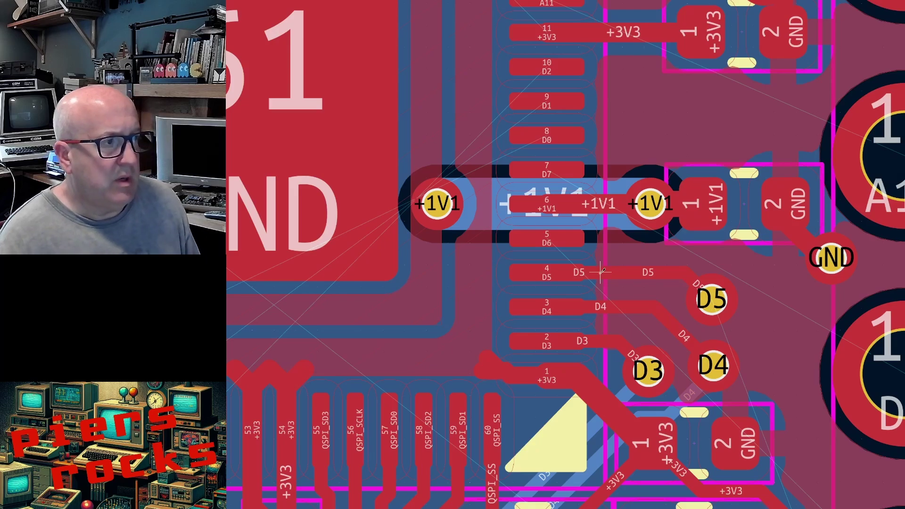
pyautogui.click(622, 272)
pyautogui.press('Escape')
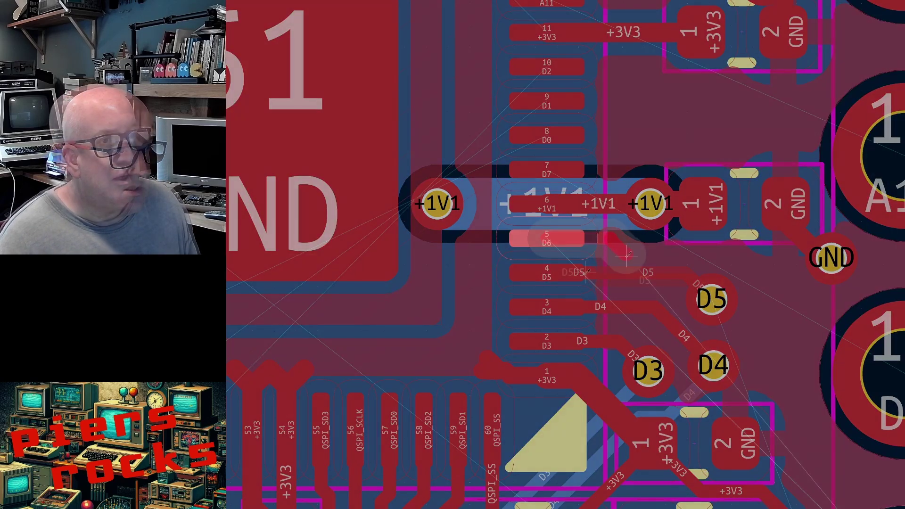
# Route D6 on the front copper layer from chip pin 5 past the D5 via and end it in a via beside D4.
pyautogui.press('v')
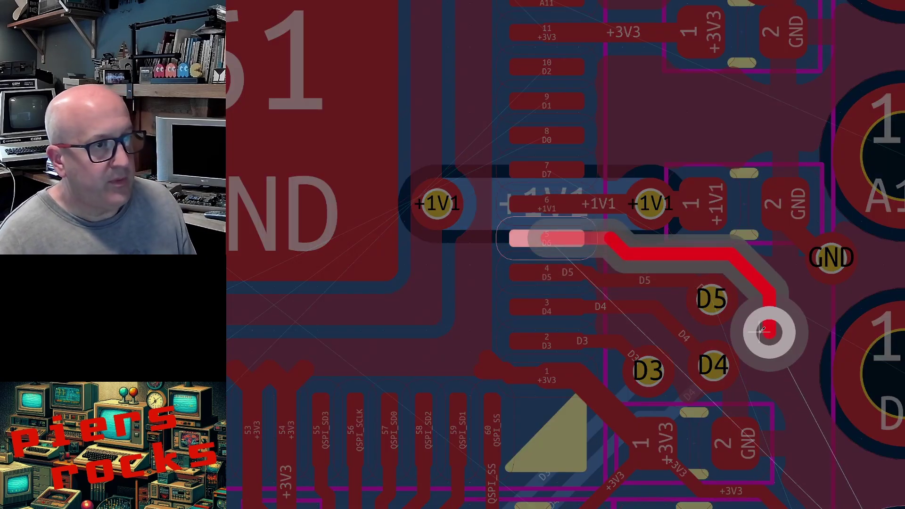
pyautogui.click(769, 331)
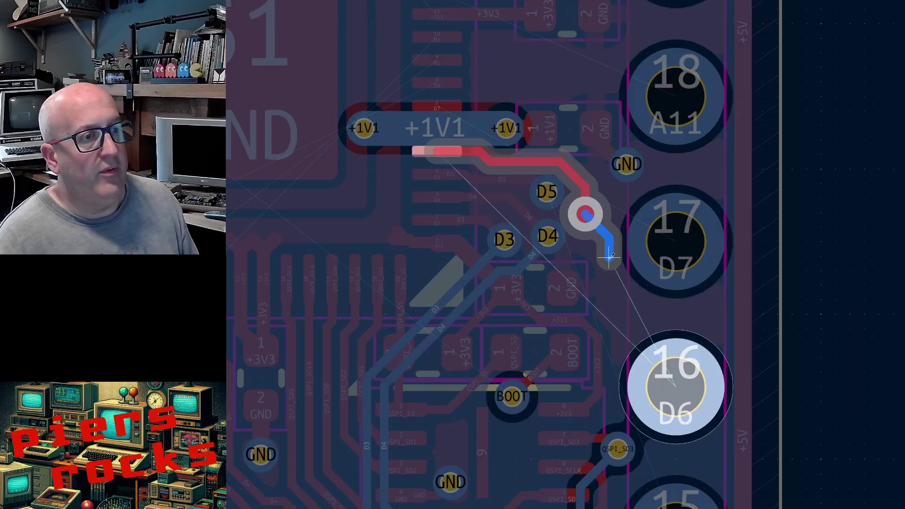
pyautogui.scroll(-2, 797, 360)
pyautogui.press('Escape')
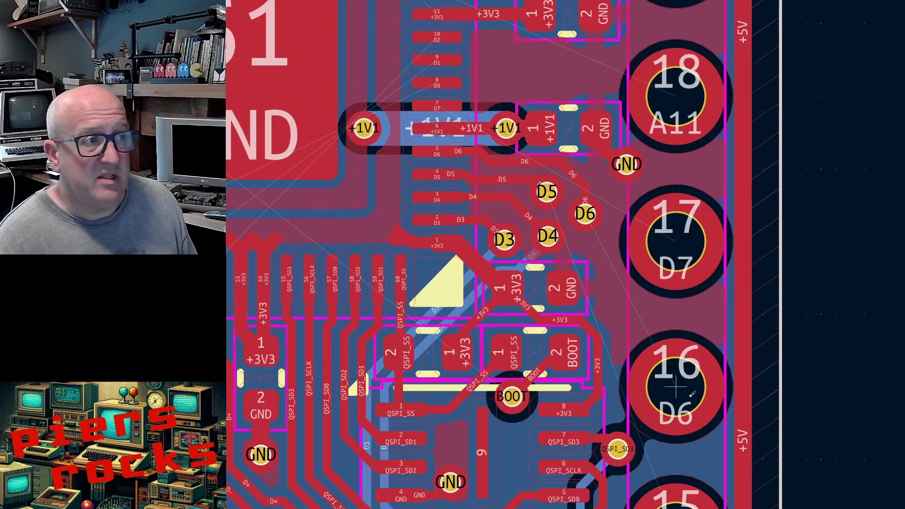
# Delete the D6 via and place a new one slightly nearer chip pin 5, at the end of the D6 trace.
pyautogui.press('Delete')
pyautogui.press('x')
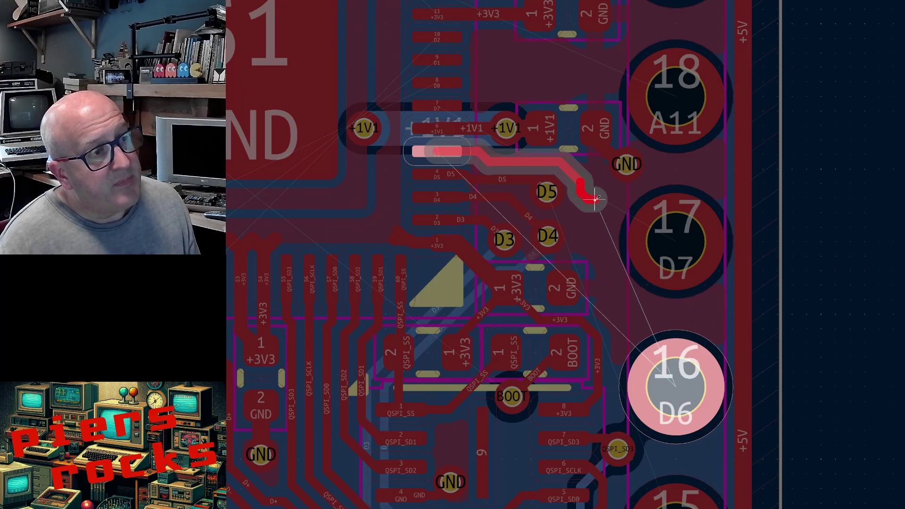
pyautogui.press('v')
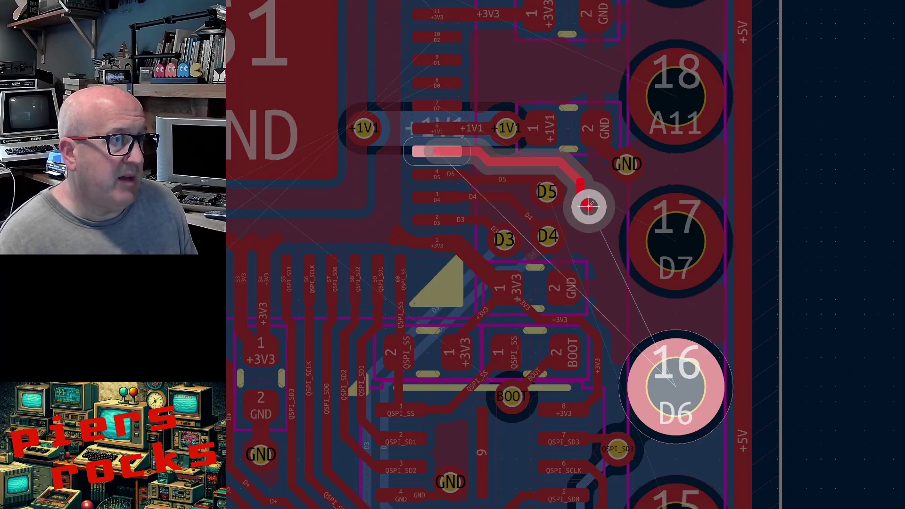
pyautogui.click(588, 208)
pyautogui.press('Escape')
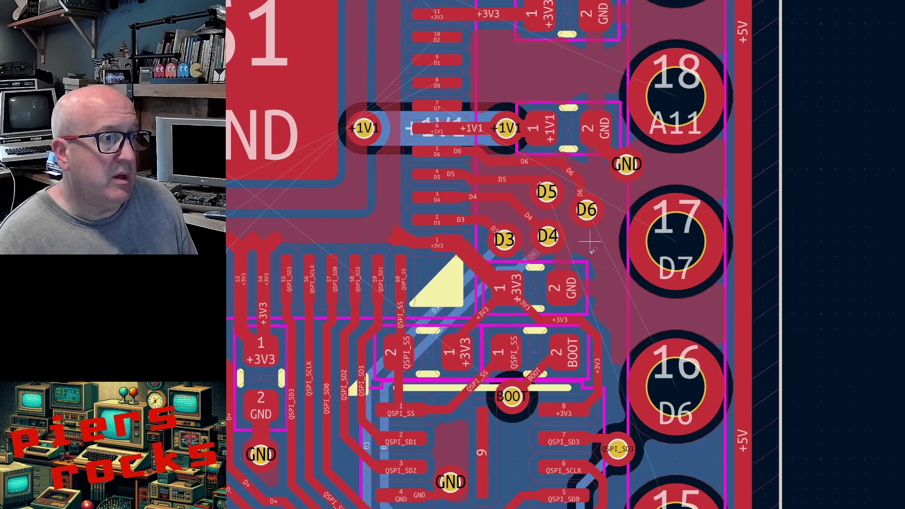
# Connect the GND pad of the +3V3 capacitor below D4 to a new via between it and the header pads.
pyautogui.click(562, 288)
pyautogui.press('v')
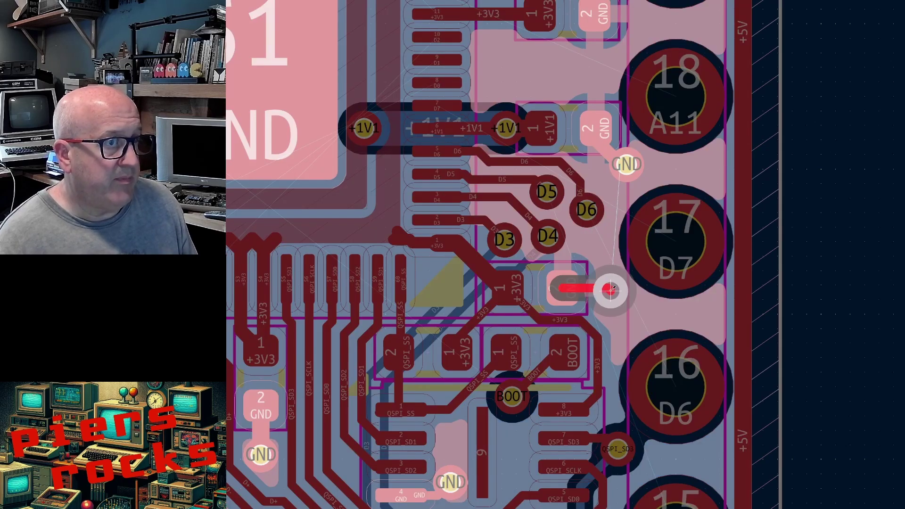
pyautogui.click(611, 290)
pyautogui.press('Escape')
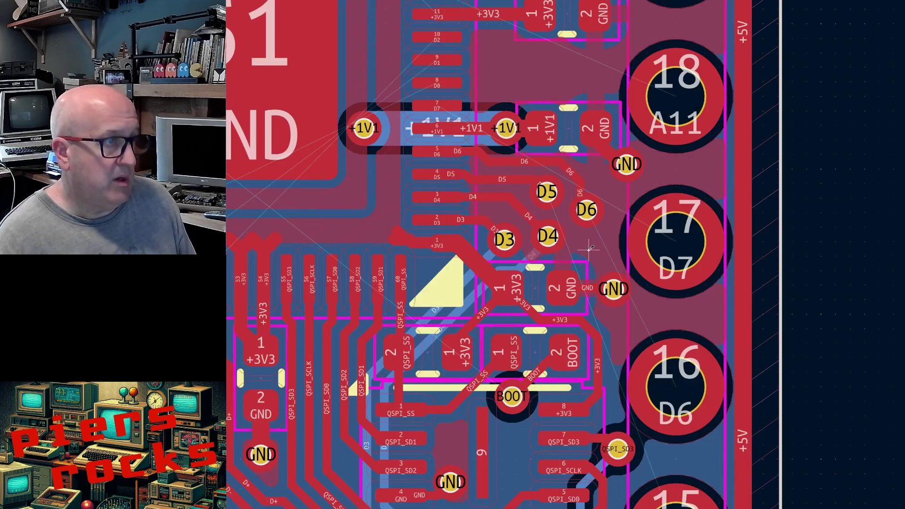
# Route D6 on the back copper layer from its via to header pad 16 and straighten the middle section into a vertical run.
pyautogui.press('pagedown')
pyautogui.click(587, 210)
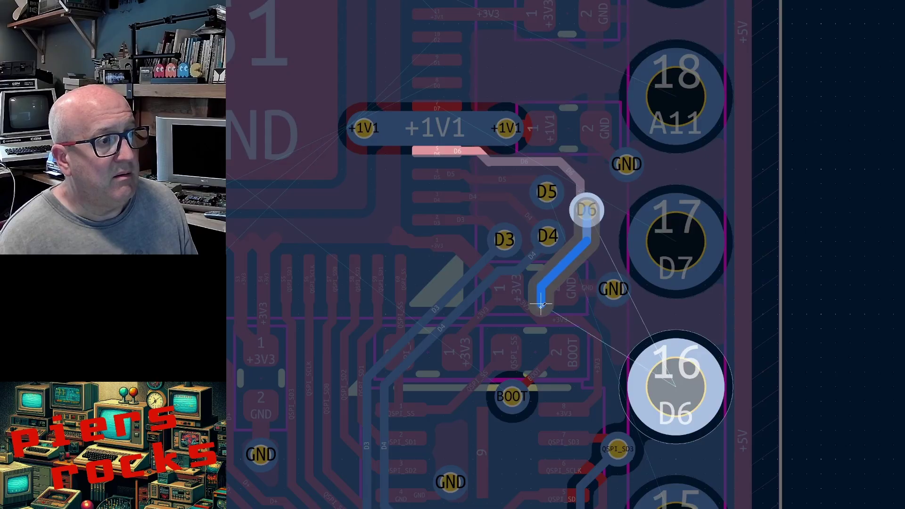
pyautogui.click(670, 389)
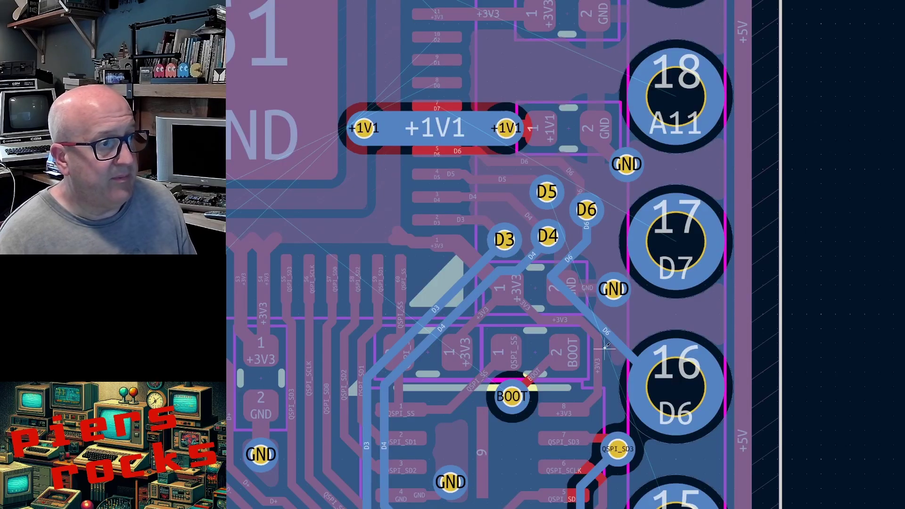
pyautogui.press('d')
pyautogui.click(540, 331)
pyautogui.click(566, 261)
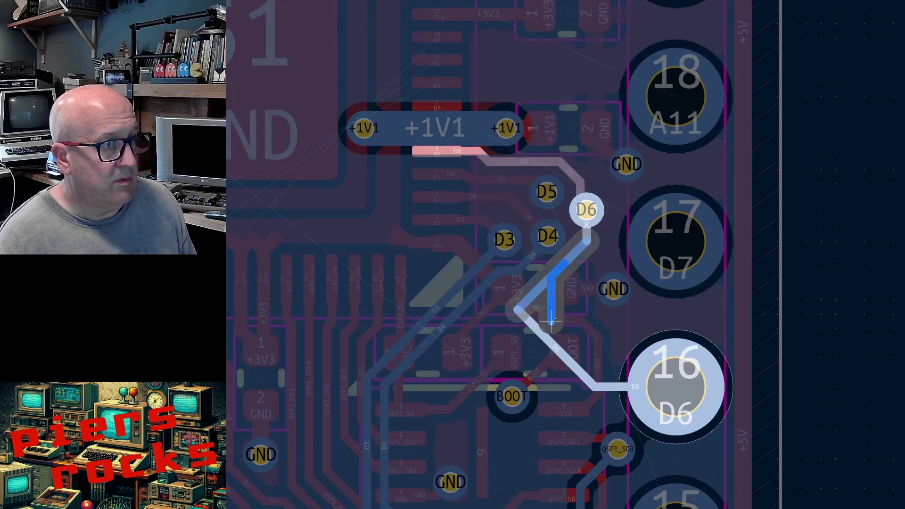
pyautogui.click(553, 350)
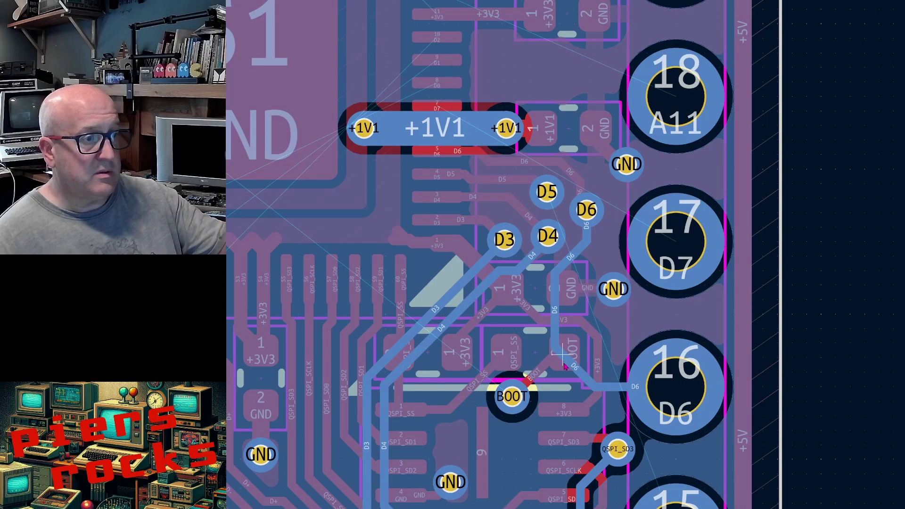
# Move the D6 via away from the D5 and D4 vias, close to header pad 17.
pyautogui.scroll(-3, 562, 360)
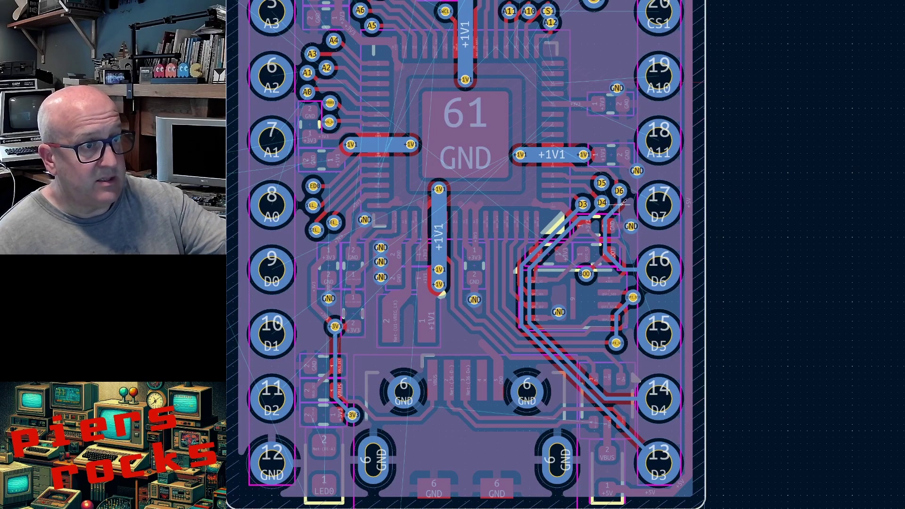
pyautogui.scroll(5, 605, 194)
pyautogui.scroll(-3, 608, 198)
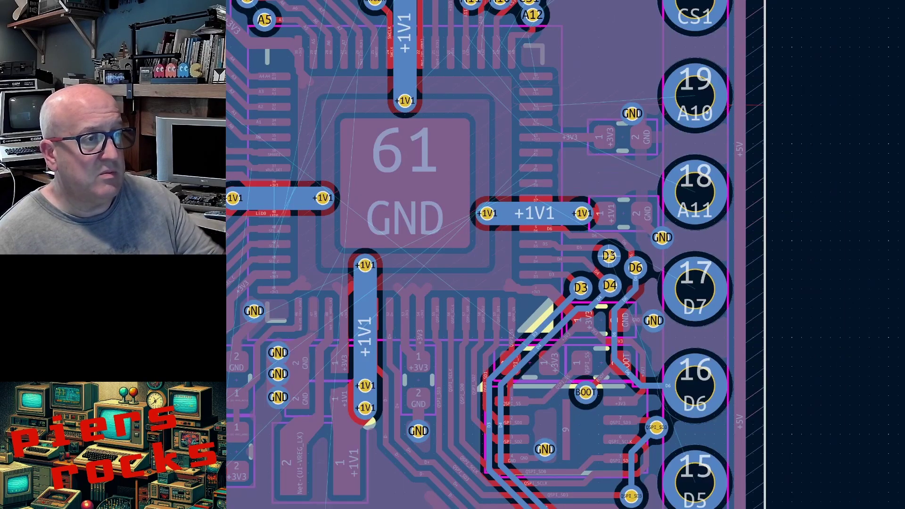
pyautogui.scroll(-5, 610, 256)
pyautogui.scroll(6, 611, 254)
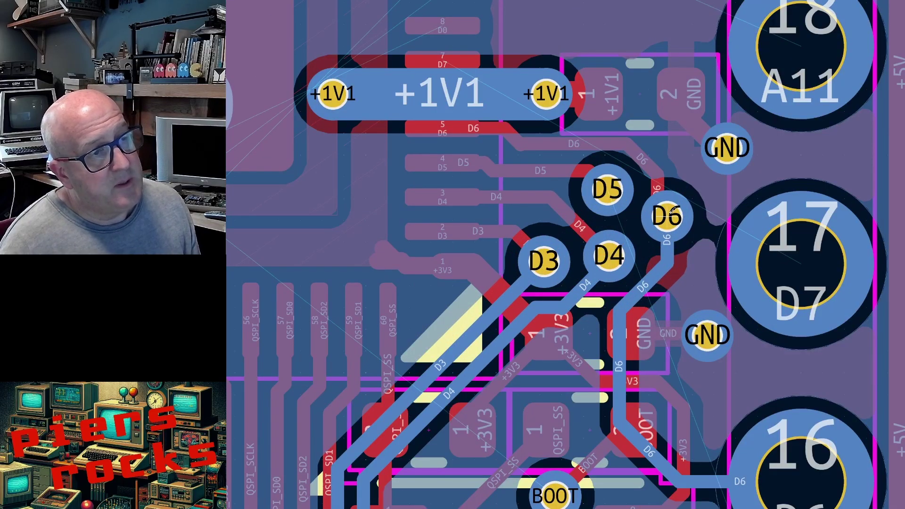
pyautogui.moveTo(674, 209); pyautogui.dragTo(697, 205)
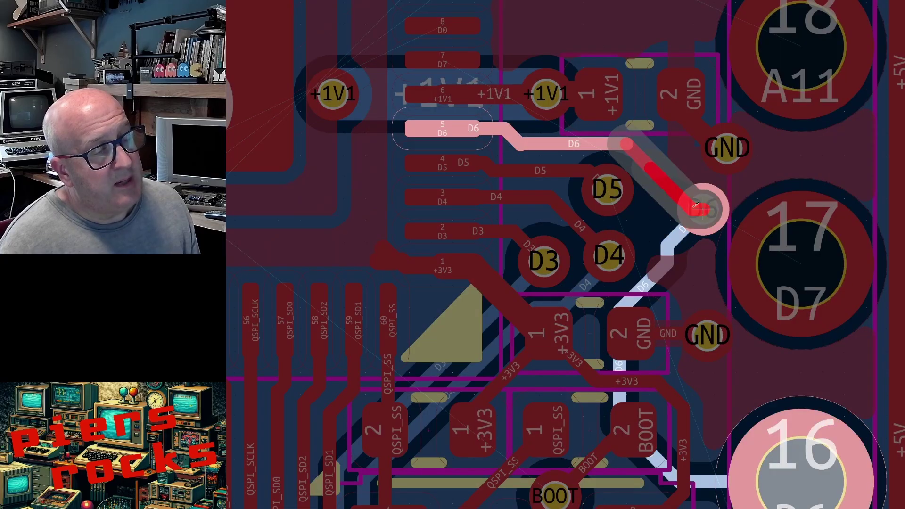
pyautogui.click(697, 205)
# Reroute D6 on the back copper layer from the moved via to header pad 16, keeping its vertical section close to the GND via.
pyautogui.press('x')
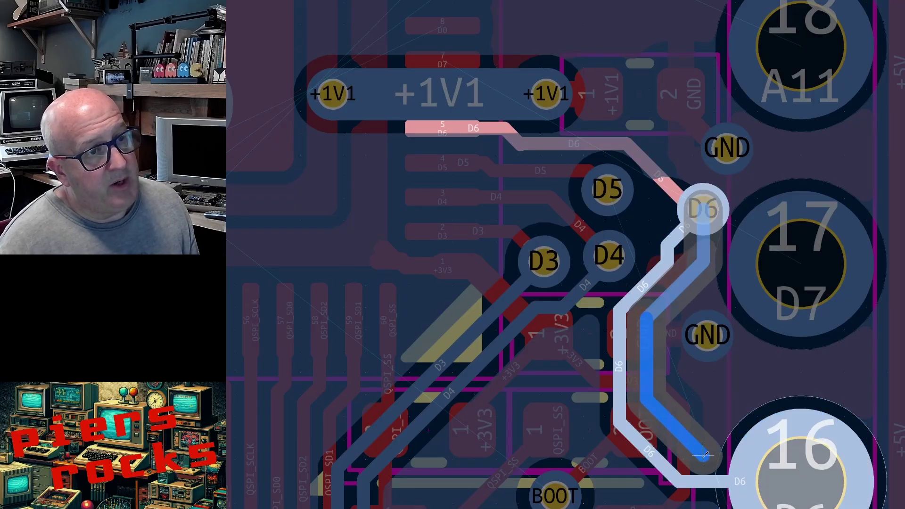
pyautogui.click(801, 482)
pyautogui.scroll(-3, 546, 239)
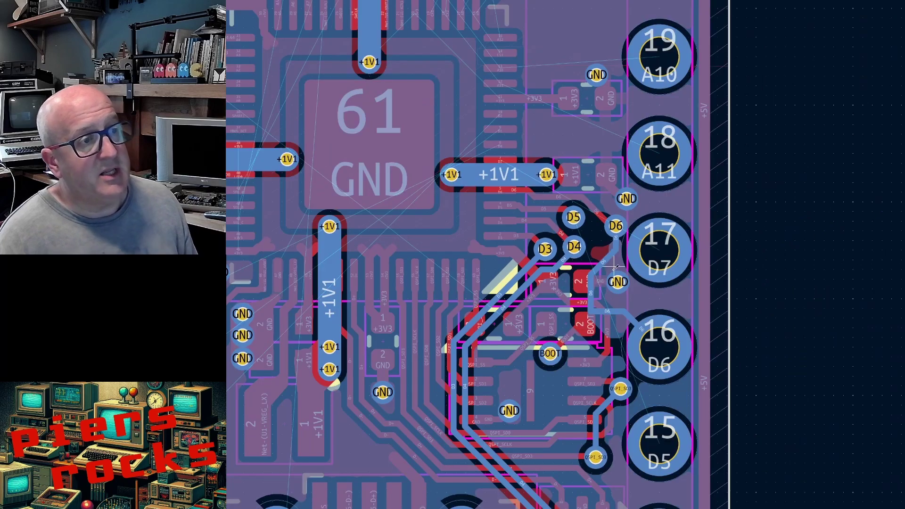
pyautogui.scroll(-3, 565, 297)
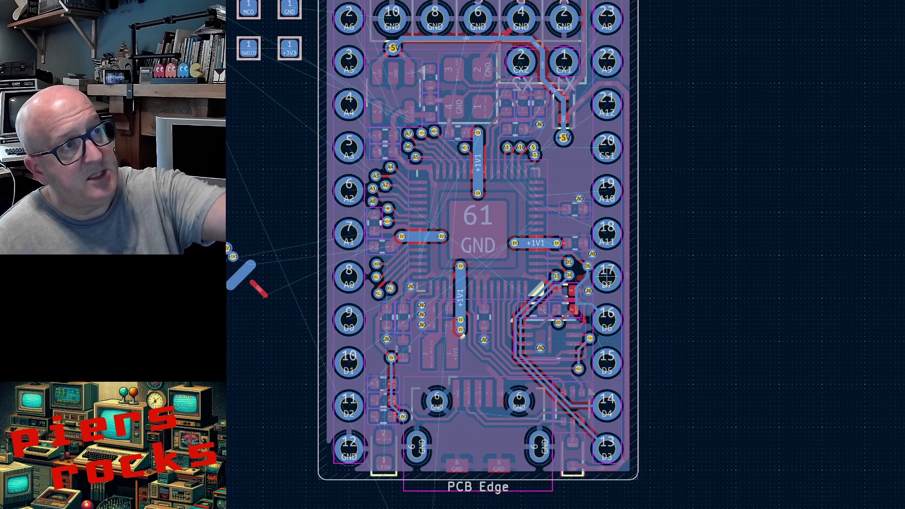
pyautogui.scroll(5, 593, 311)
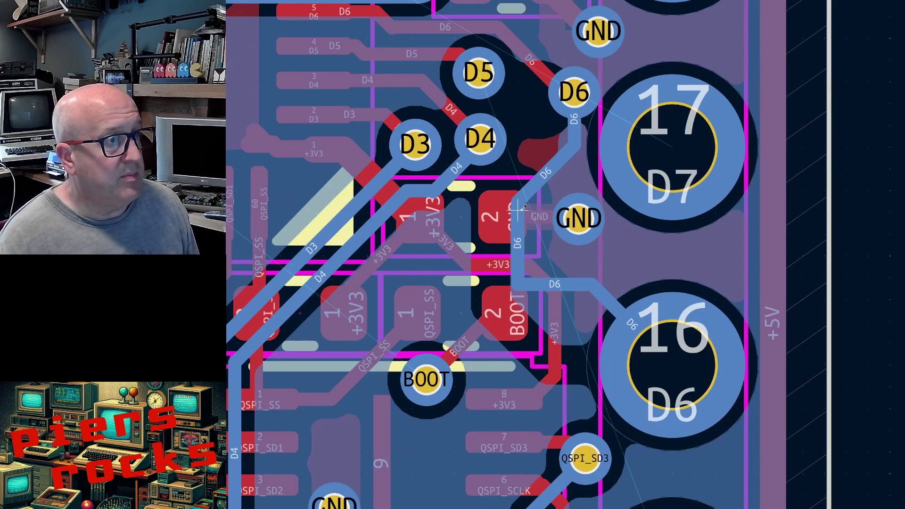
pyautogui.moveTo(519, 198); pyautogui.dragTo(531, 252)
pyautogui.click(479, 54)
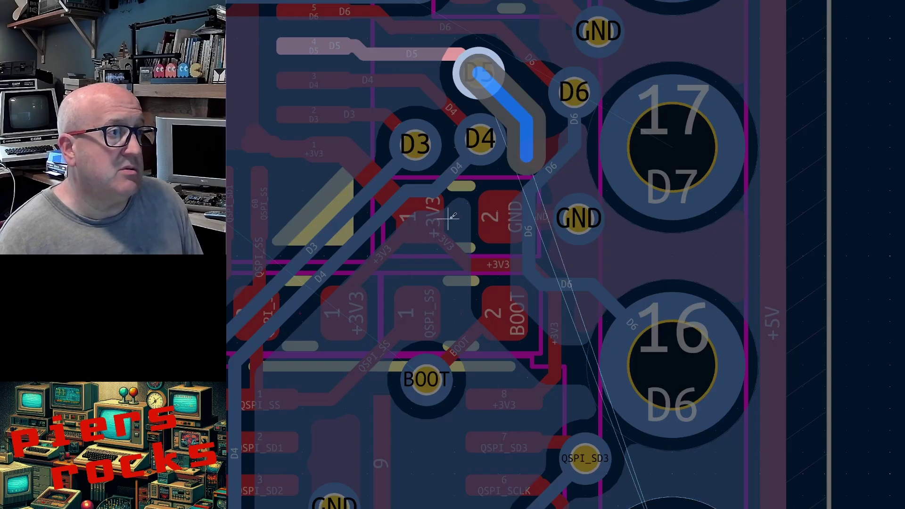
pyautogui.press('Escape')
pyautogui.press('d')
pyautogui.press('Escape')
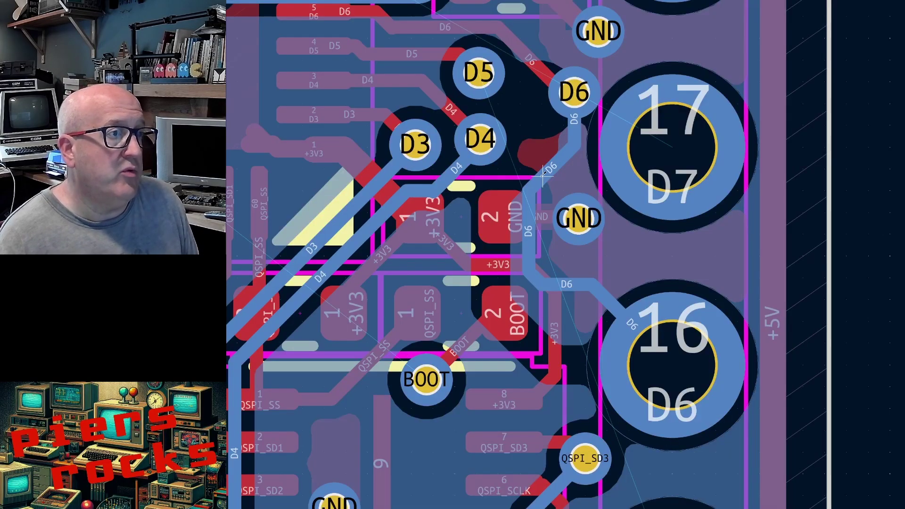
# Tighten the D6 back-layer trace around the GND via and angle its lower section diagonally toward header pad 16.
pyautogui.press('d')
pyautogui.click(547, 192)
pyautogui.press('d')
pyautogui.click(542, 245)
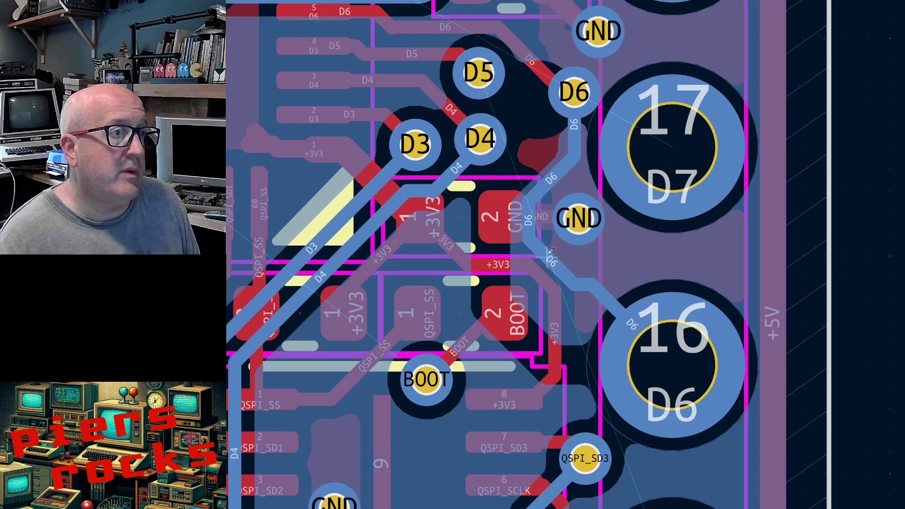
pyautogui.press('d')
pyautogui.click(537, 216)
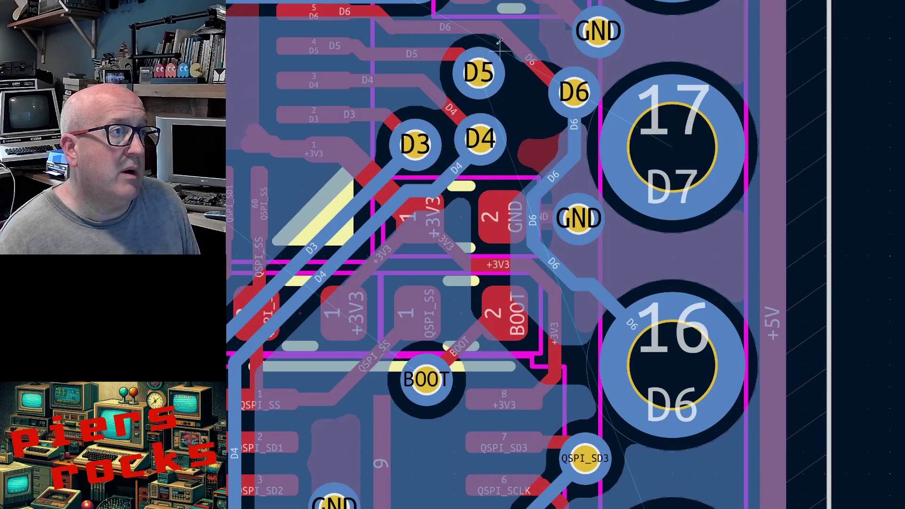
# Route D5 on the back copper layer from its via, alongside the D4 trace around the flash chip, to header pad 15.
pyautogui.click(479, 72)
pyautogui.scroll(-3, 512, 215)
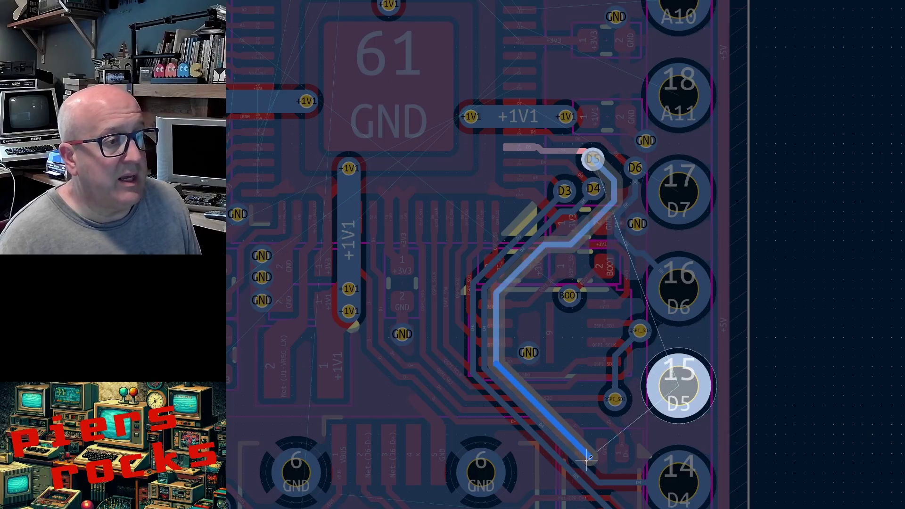
pyautogui.click(658, 431)
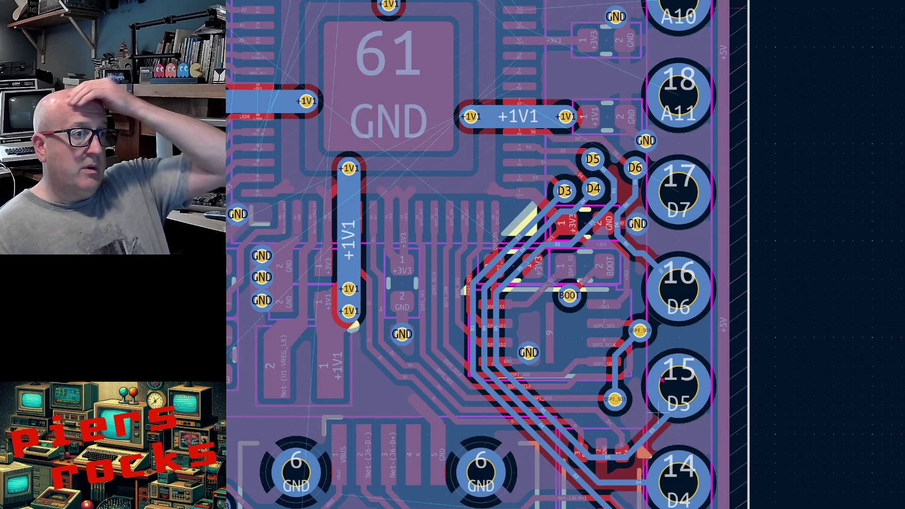
# Examine the space around the D5, D6 and GND vias on both copper layers for a D7 path to header pad 17.
pyautogui.scroll(-3, 658, 414)
pyautogui.scroll(5, 608, 254)
pyautogui.scroll(-3, 609, 254)
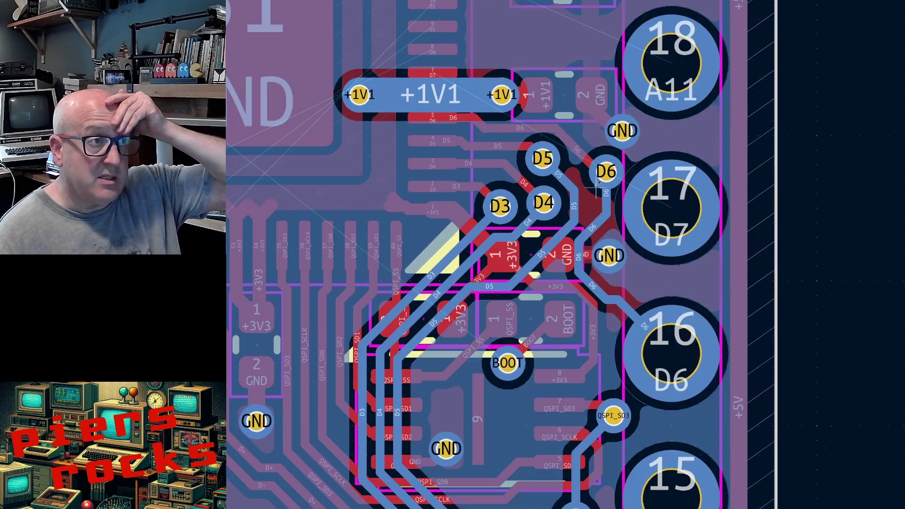
pyautogui.scroll(5, 619, 261)
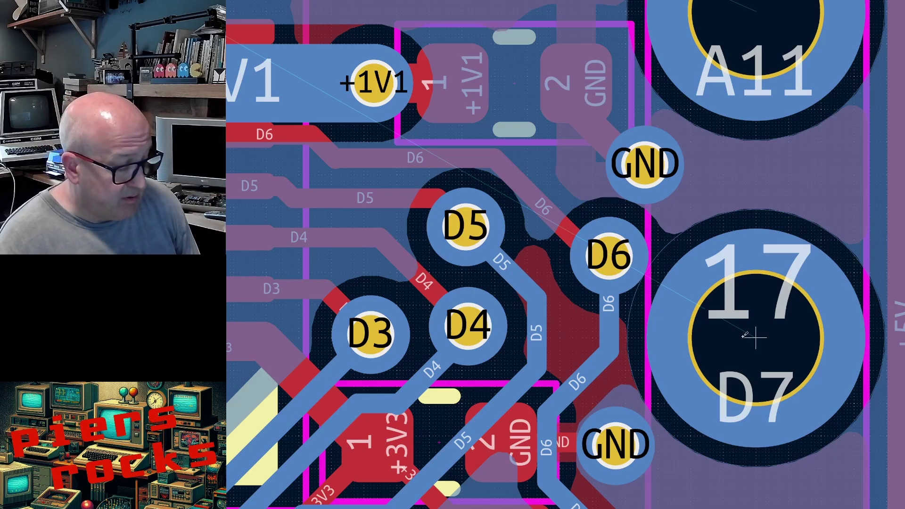
pyautogui.press('pageup')
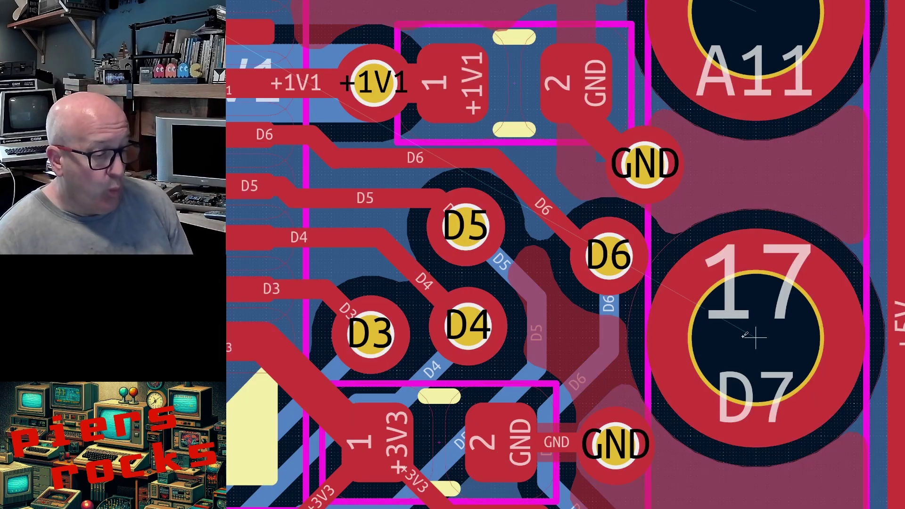
pyautogui.press('pagedown')
pyautogui.scroll(-3, 756, 337)
pyautogui.scroll(-2, 547, 182)
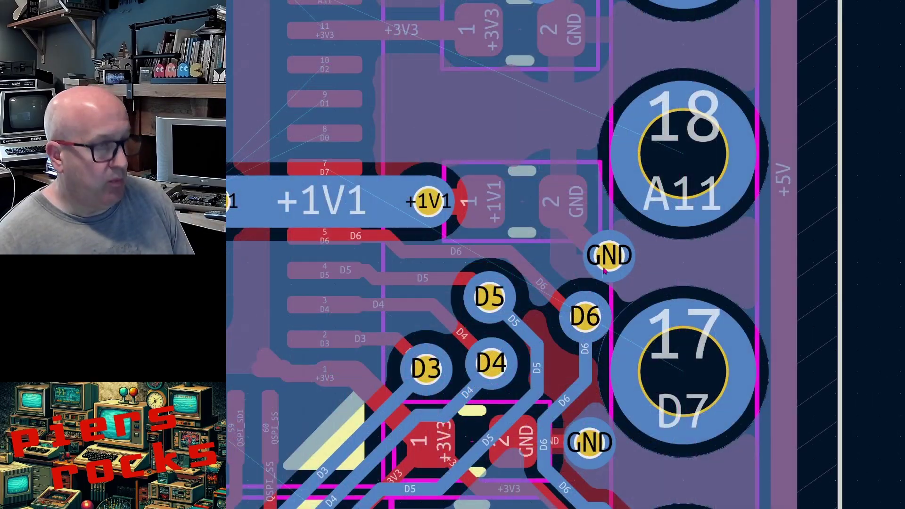
# Move the +1V1 capacitor's GND via between header pads 17 and 18 and pull its trace away from the D6 via.
pyautogui.press('`')
pyautogui.moveTo(695, 268); pyautogui.dragTo(728, 265)
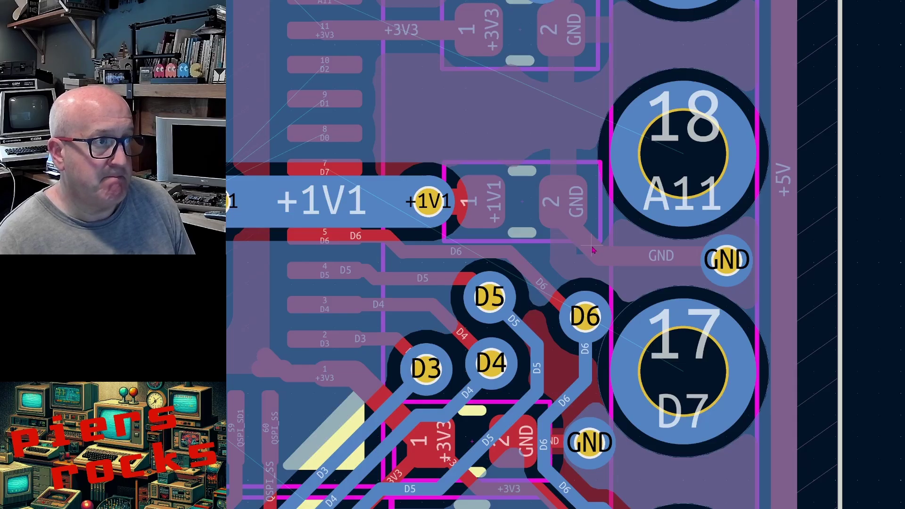
pyautogui.moveTo(593, 250); pyautogui.dragTo(614, 227)
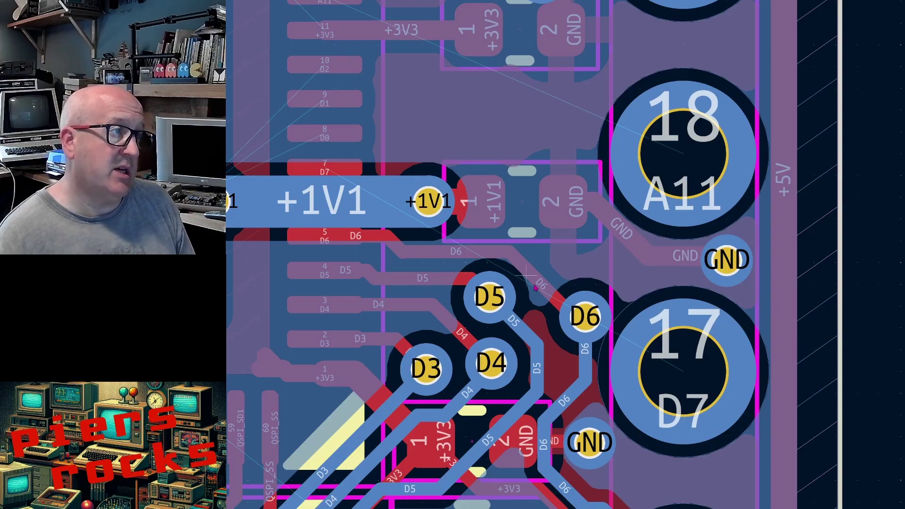
# Route D7 from pin 7 through a via above the +1V1 capacitor, tighten the front trace, and continue on the back layer to header pad 17.
pyautogui.press('x')
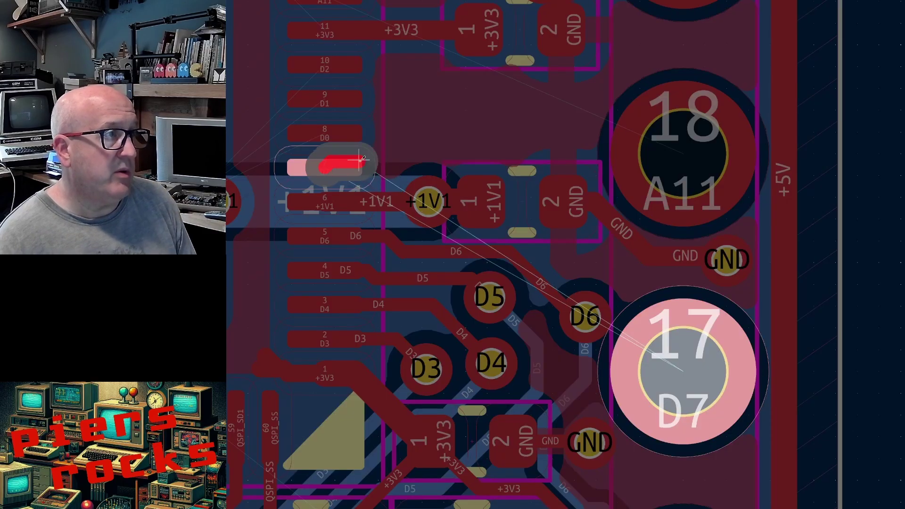
pyautogui.press('v')
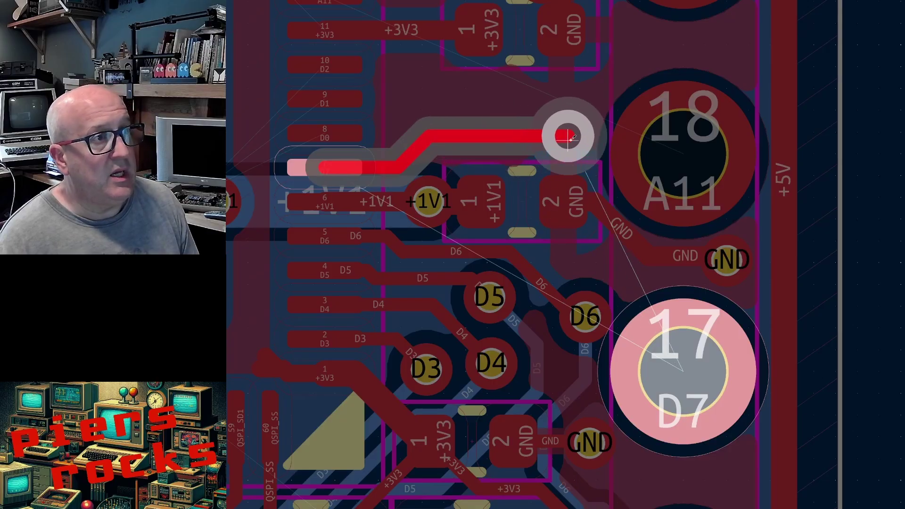
pyautogui.click(574, 137)
pyautogui.press('Escape')
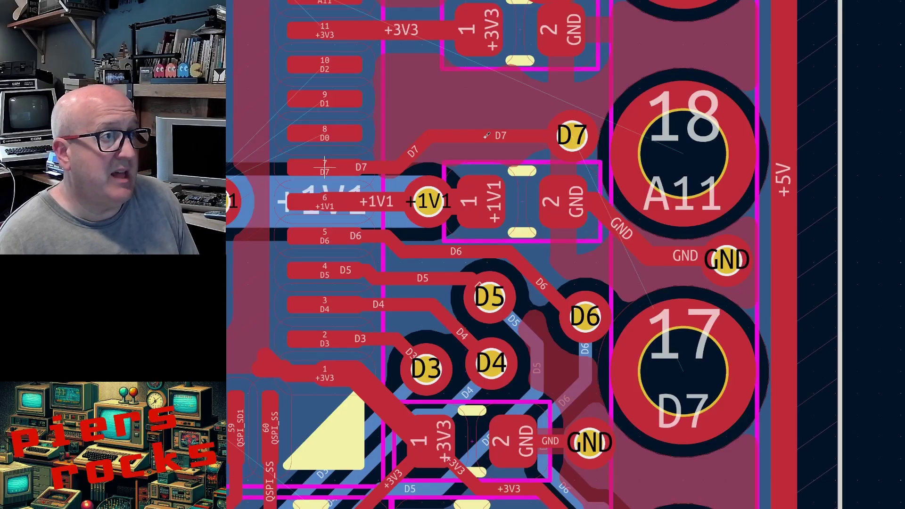
pyautogui.moveTo(487, 146); pyautogui.dragTo(487, 152)
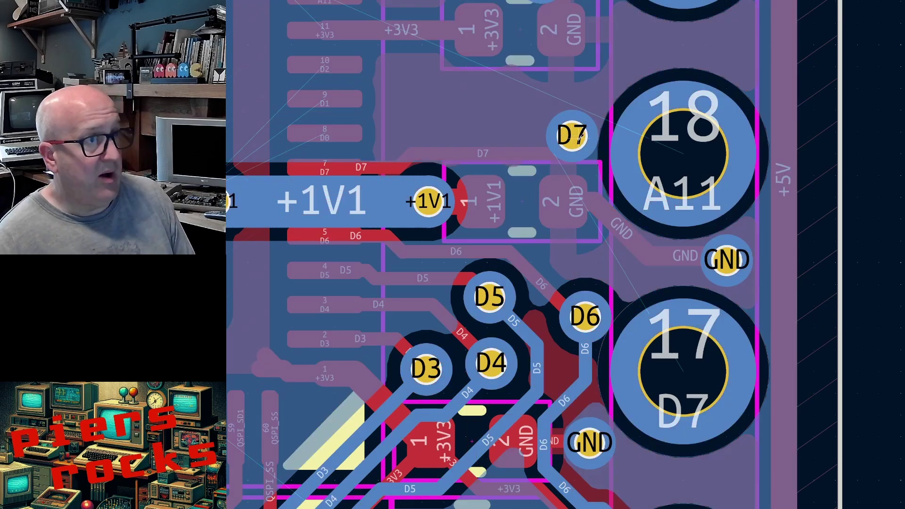
pyautogui.moveTo(581, 136); pyautogui.dragTo(584, 163)
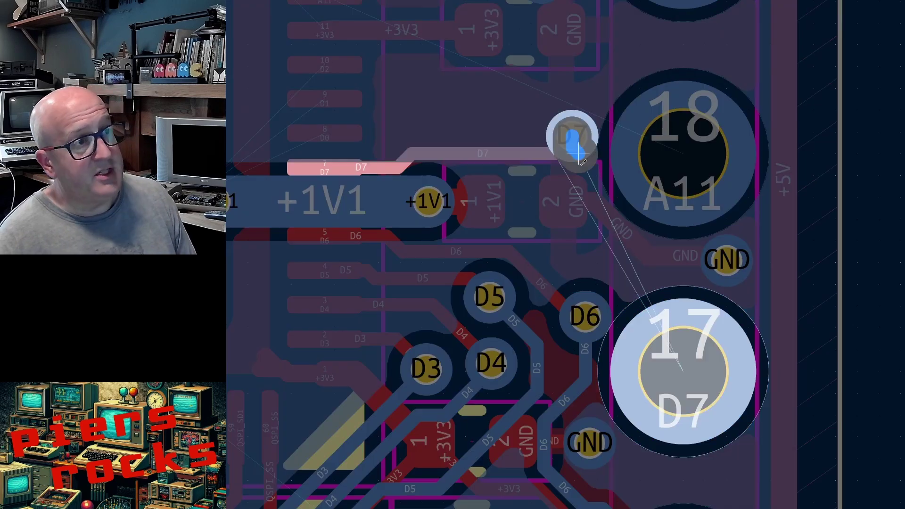
pyautogui.click(667, 336)
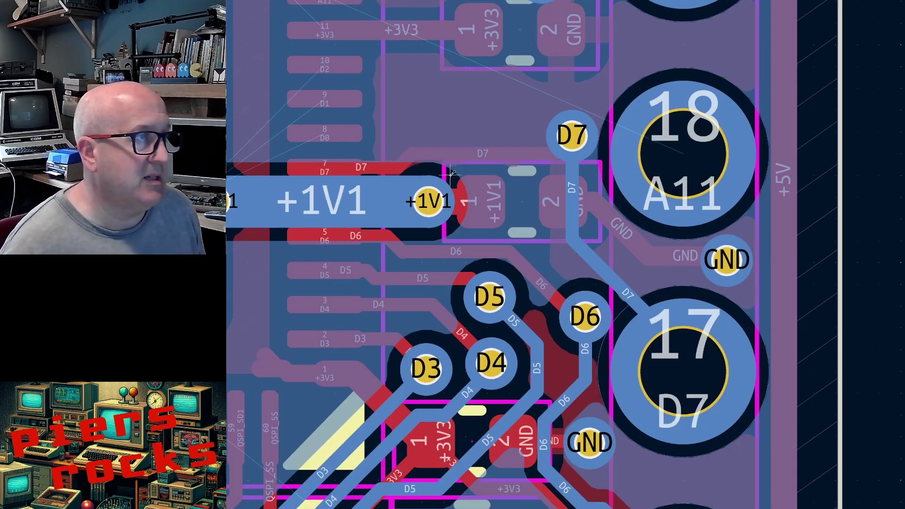
# Turn the pin 11 +3V3 capacitor vertical near header pad 19, rerouting its GND pad to a via between pads 18 and 19, and refill the zones.
pyautogui.scroll(-4, 668, 336)
pyautogui.scroll(5, 596, 256)
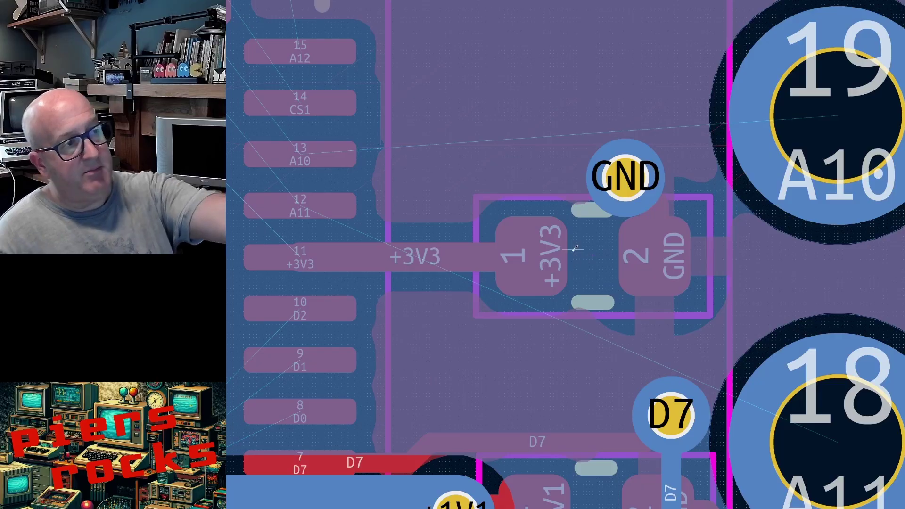
pyautogui.press('pageup')
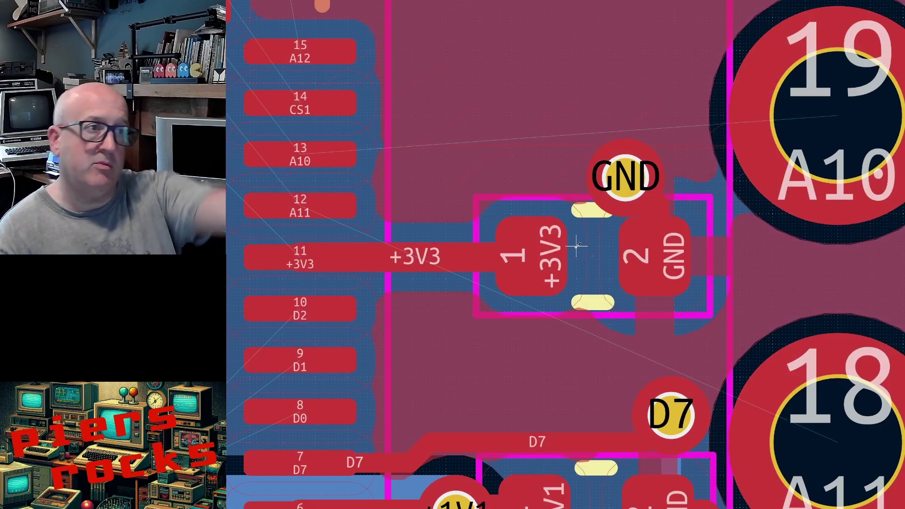
pyautogui.scroll(-4, 608, 252)
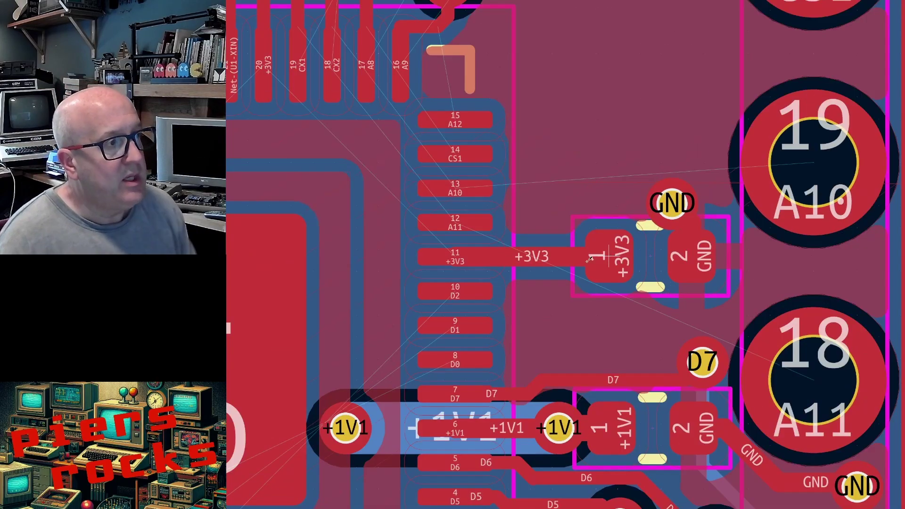
pyautogui.scroll(3, 623, 283)
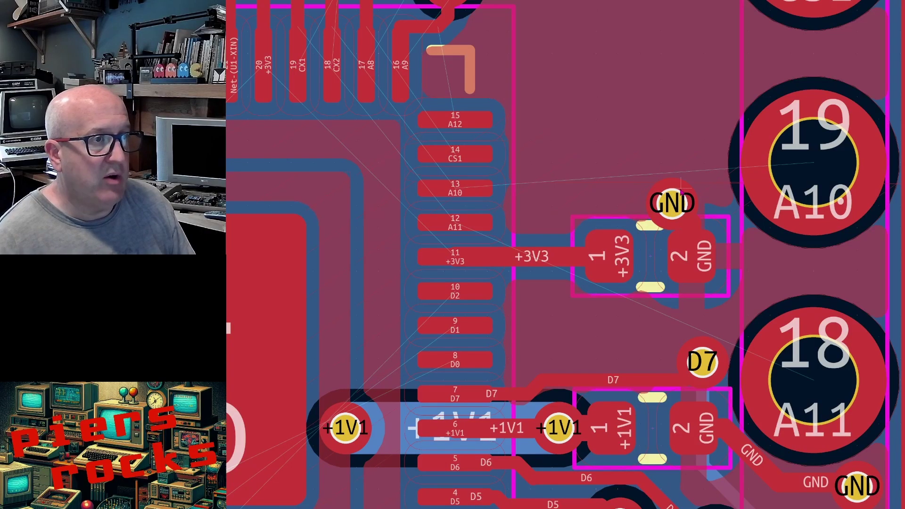
pyautogui.click(680, 191)
pyautogui.press('Delete')
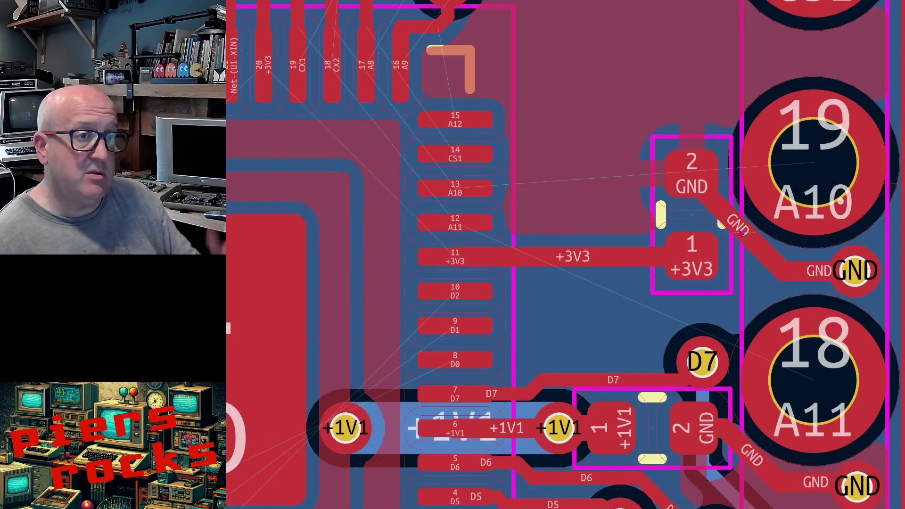
pyautogui.press('b')
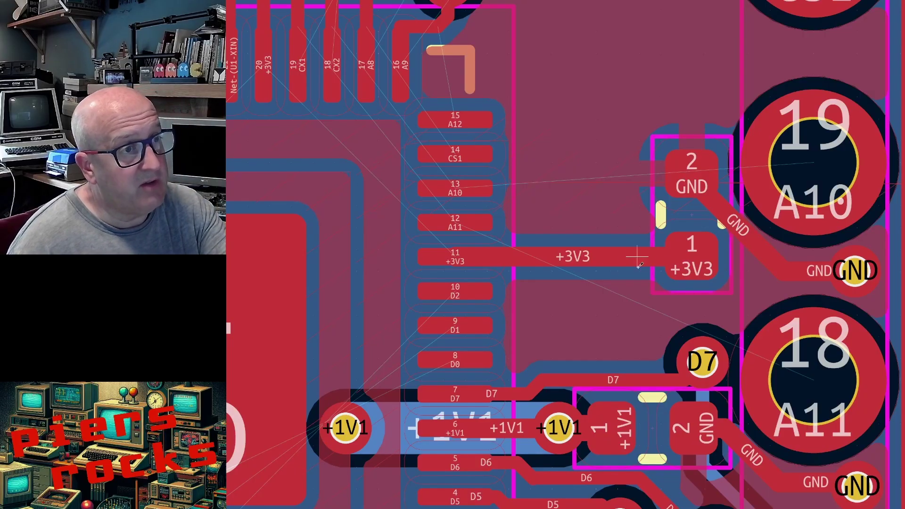
# Examine the space between the microcontroller's pins 8 to 15 and header pads 18 to 20 for the remaining signal traces.
pyautogui.scroll(-2, 638, 258)
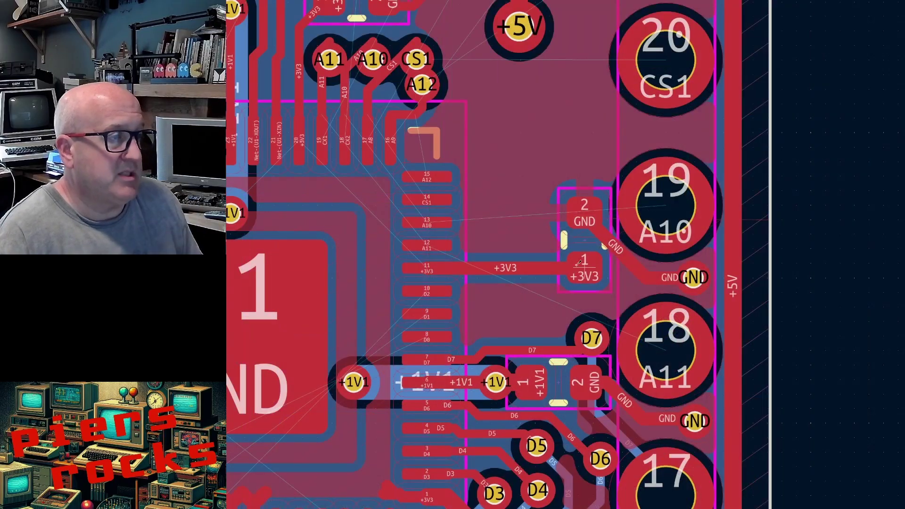
pyautogui.scroll(-2, 606, 261)
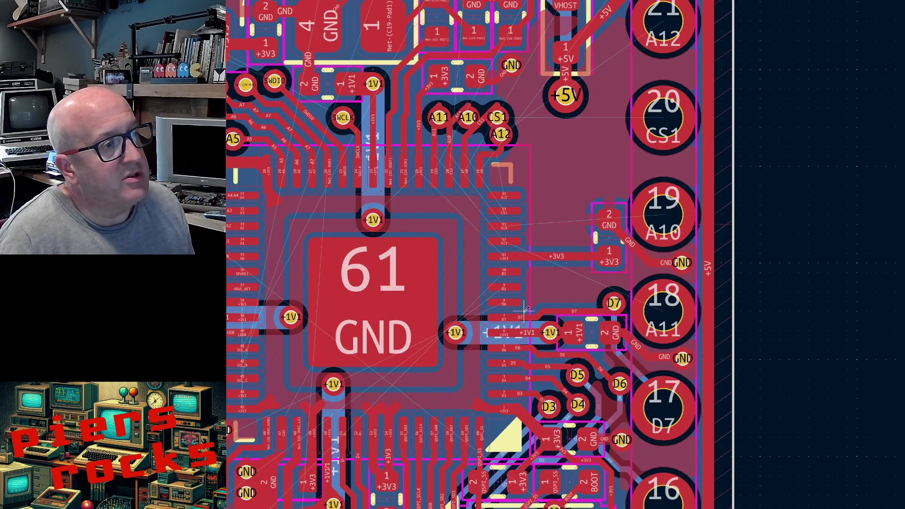
pyautogui.scroll(5, 513, 308)
pyautogui.scroll(-5, 614, 251)
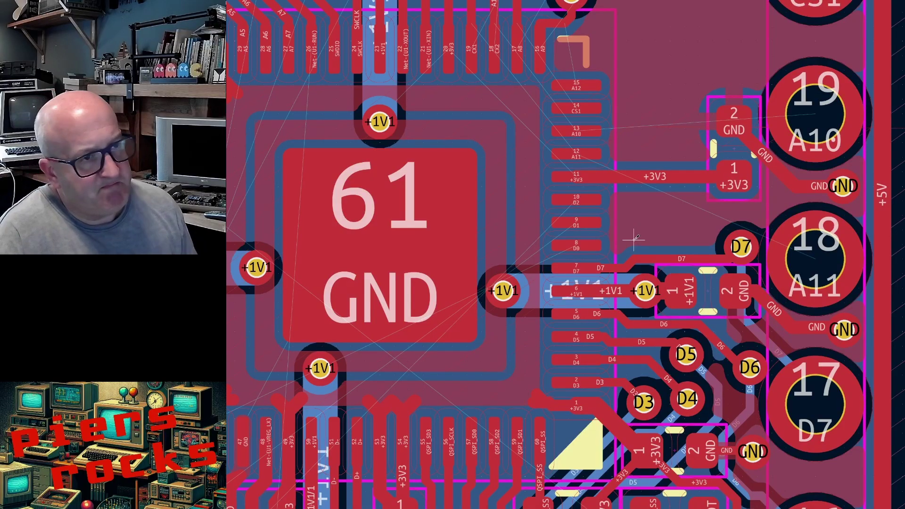
pyautogui.scroll(-3, 610, 255)
pyautogui.scroll(5, 609, 255)
pyautogui.scroll(-2, 609, 255)
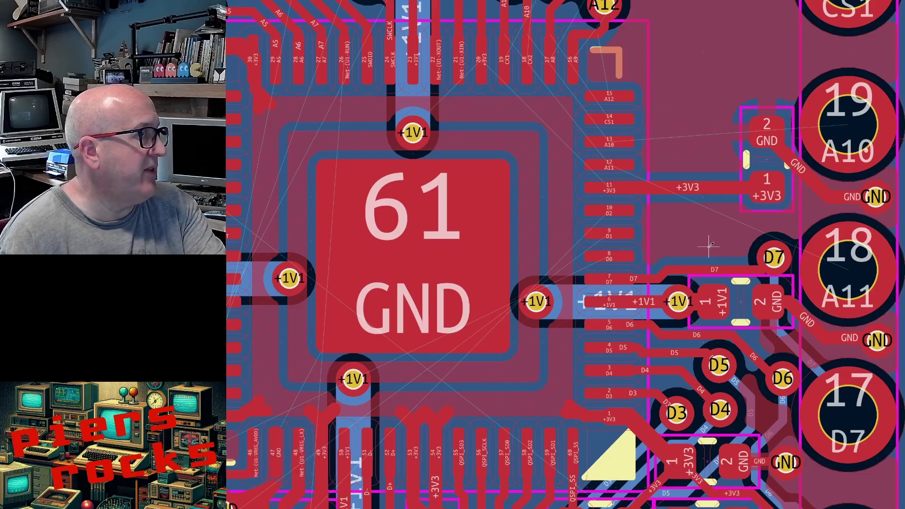
# Survey the whole board, its unrouted connections and the unplaced Boot/RUN part, test pads and spare vias outside the outline.
pyautogui.scroll(-5, 693, 247)
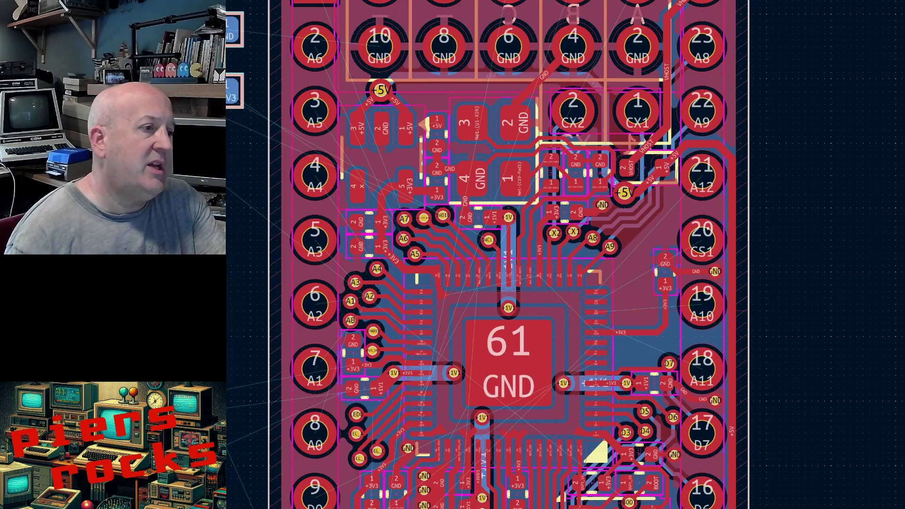
pyautogui.scroll(-3, 609, 254)
pyautogui.scroll(-3, 609, 256)
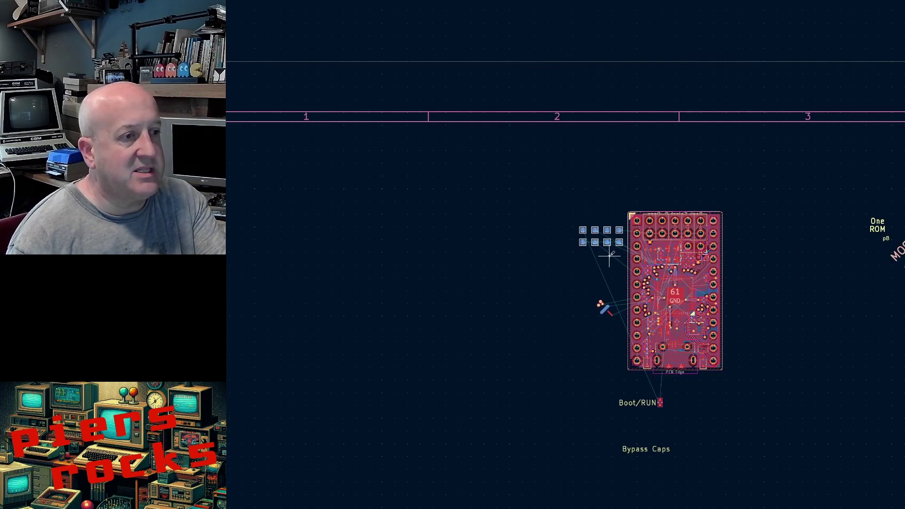
pyautogui.scroll(-2, 609, 256)
pyautogui.scroll(6, 609, 255)
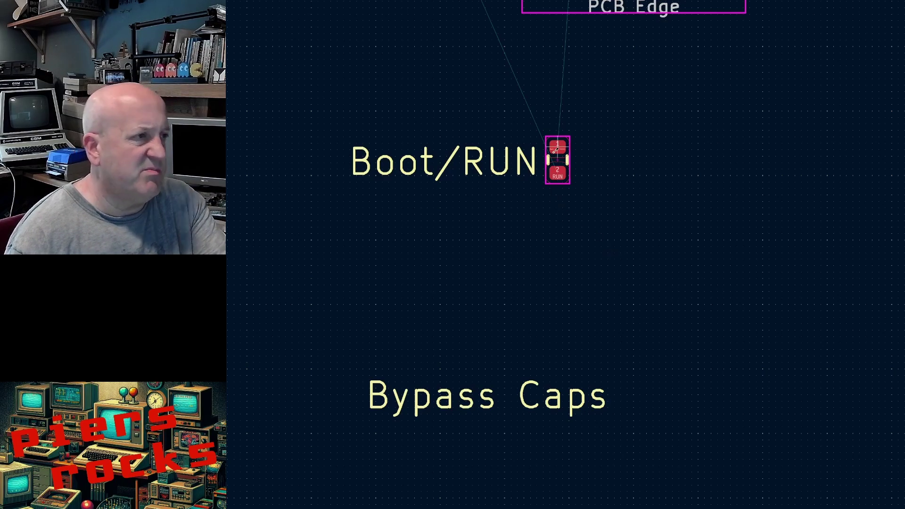
pyautogui.scroll(-4, 612, 216)
pyautogui.scroll(3, 611, 255)
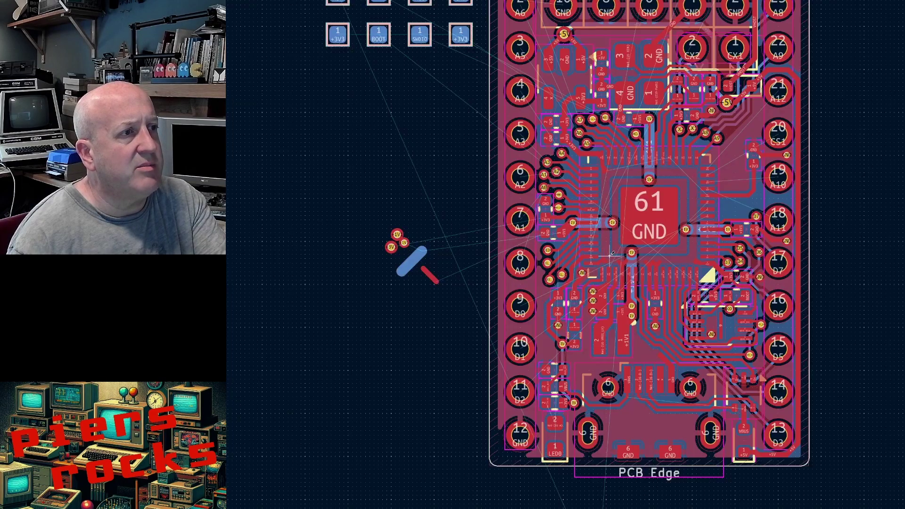
pyautogui.scroll(3, 611, 255)
pyautogui.scroll(-2, 611, 255)
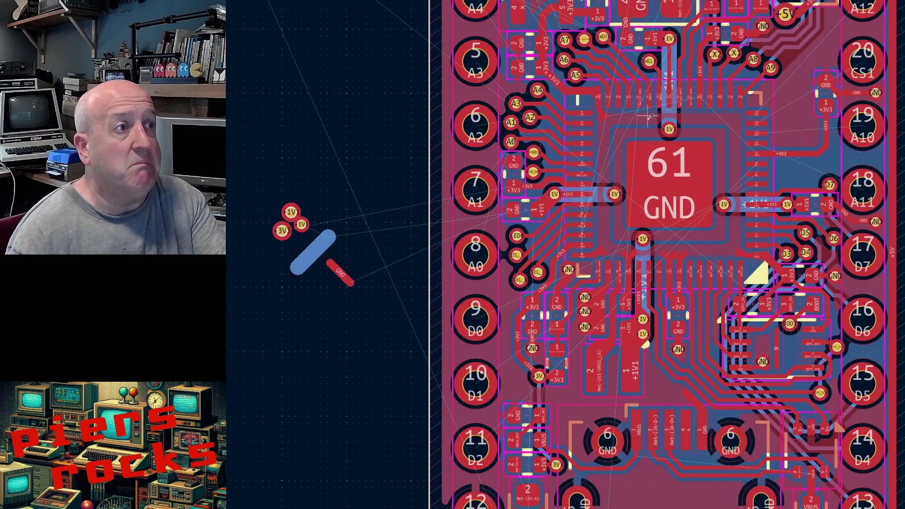
pyautogui.scroll(-3, 621, 217)
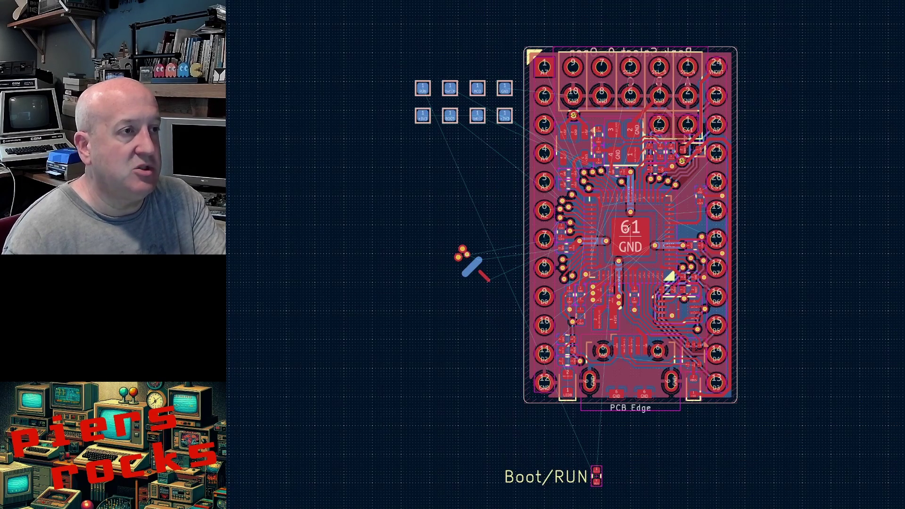
pyautogui.scroll(3, 626, 229)
pyautogui.scroll(1, 617, 260)
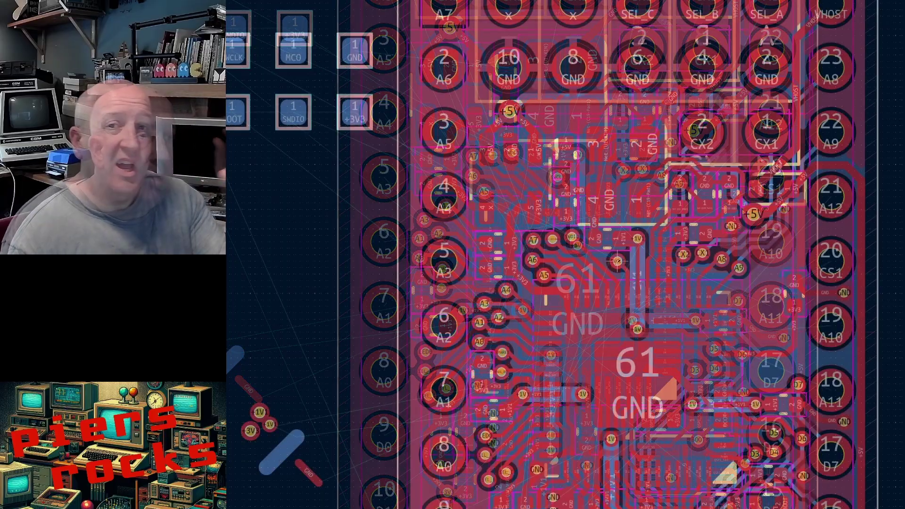
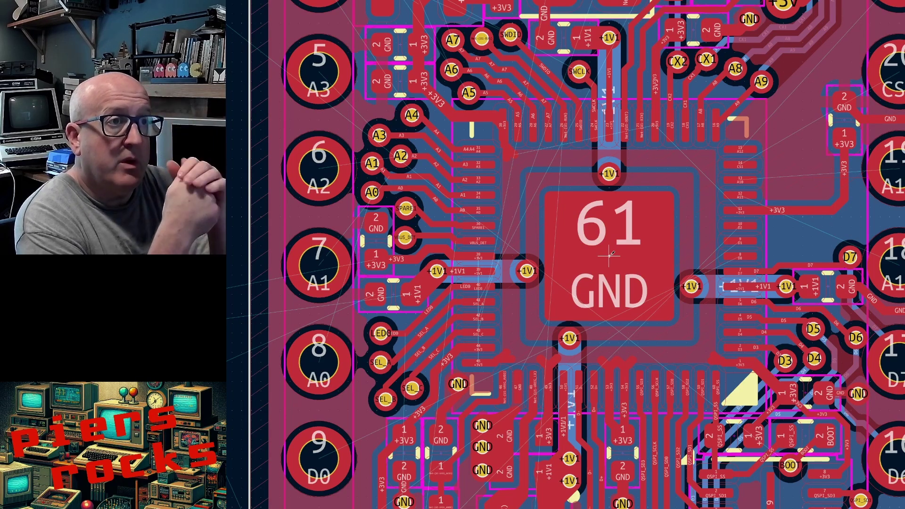
# Route A12 from pin 15 to header pad 21 and CS1 from pin 14 to header pad 20 on the front copper layer.
pyautogui.scroll(2, 719, 118)
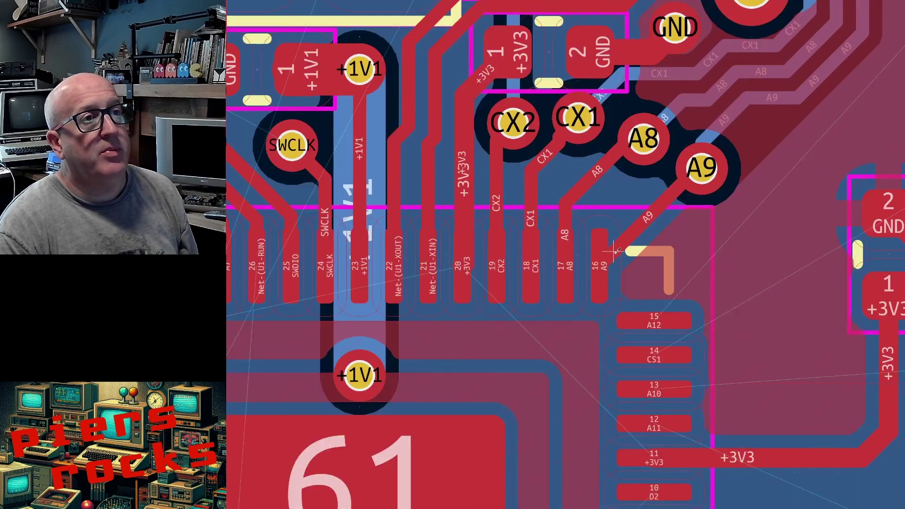
pyautogui.scroll(-2, 600, 265)
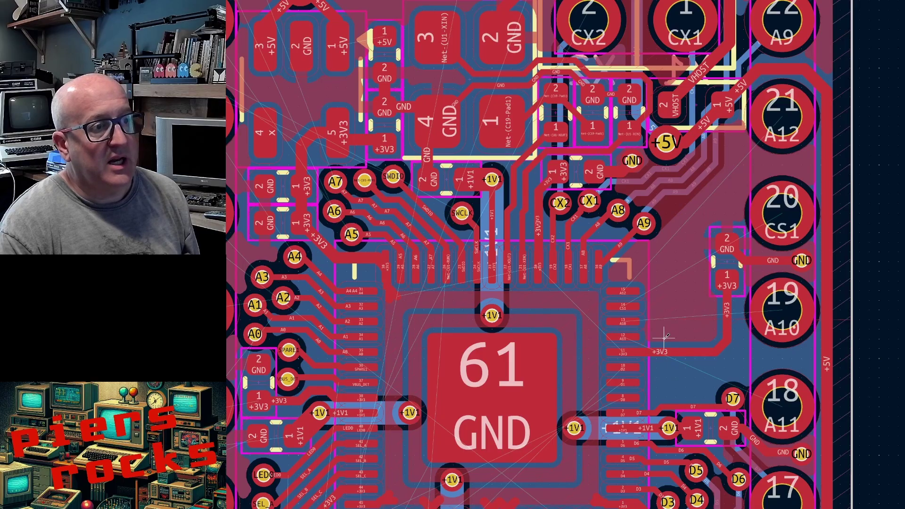
pyautogui.scroll(3, 667, 337)
pyautogui.click(575, 164)
pyautogui.scroll(-6, 593, 301)
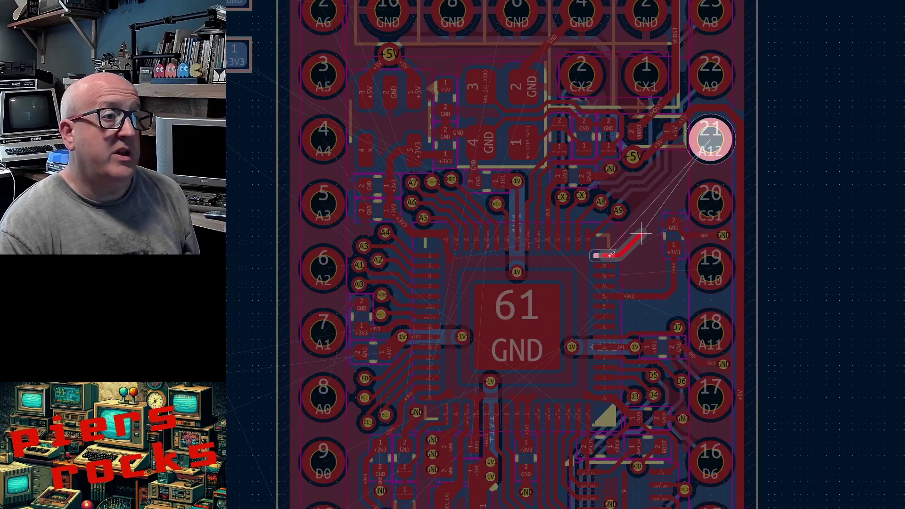
pyautogui.scroll(4, 627, 212)
pyautogui.click(710, 117)
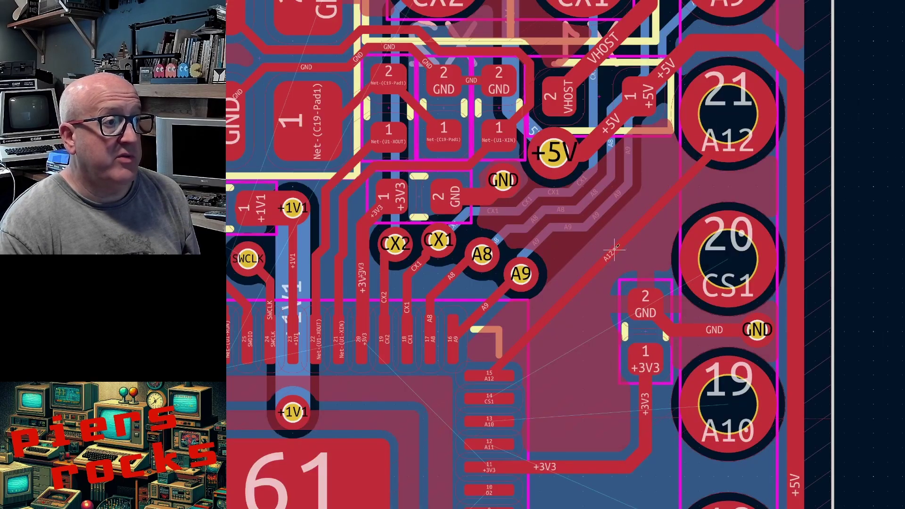
pyautogui.click(494, 392)
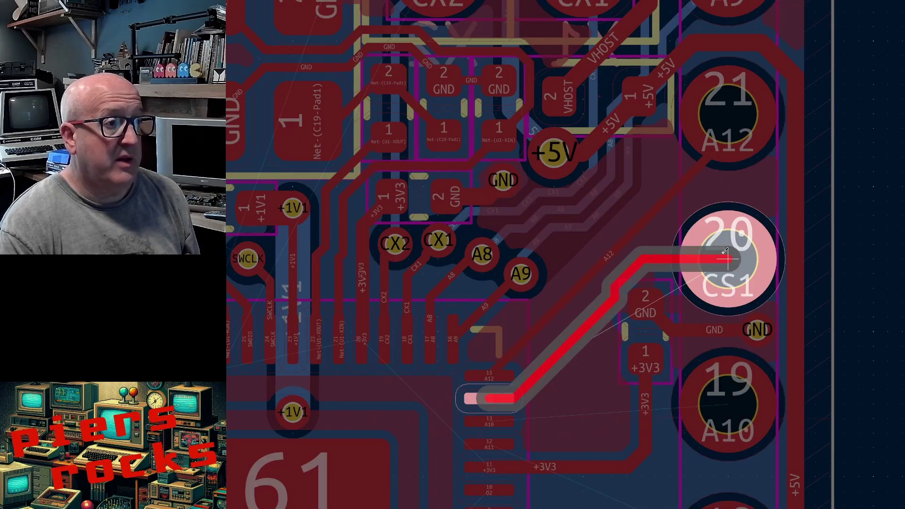
pyautogui.click(726, 257)
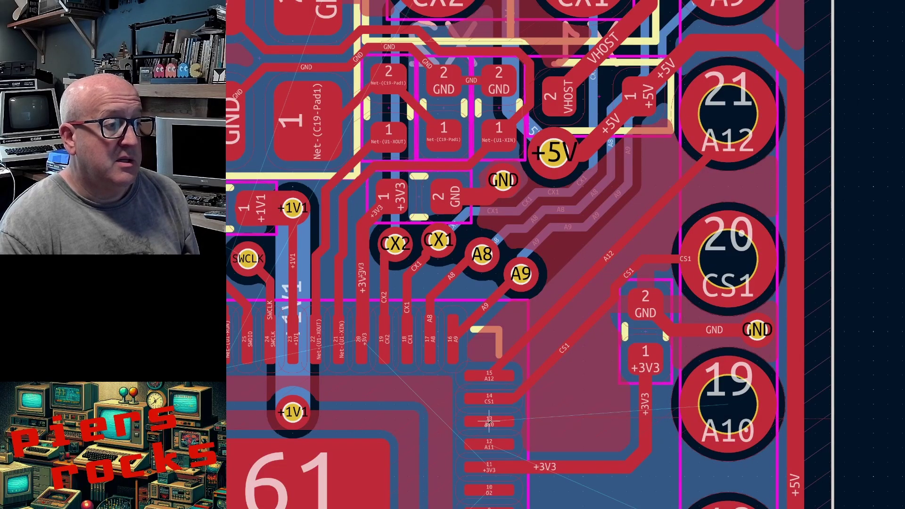
# Route A10 from pin 13 to a via below the CS1 trace and on the back layer under the +3V3 trace to header pad 19.
pyautogui.scroll(-2, 489, 421)
pyautogui.scroll(8, 609, 256)
pyautogui.scroll(-5, 609, 256)
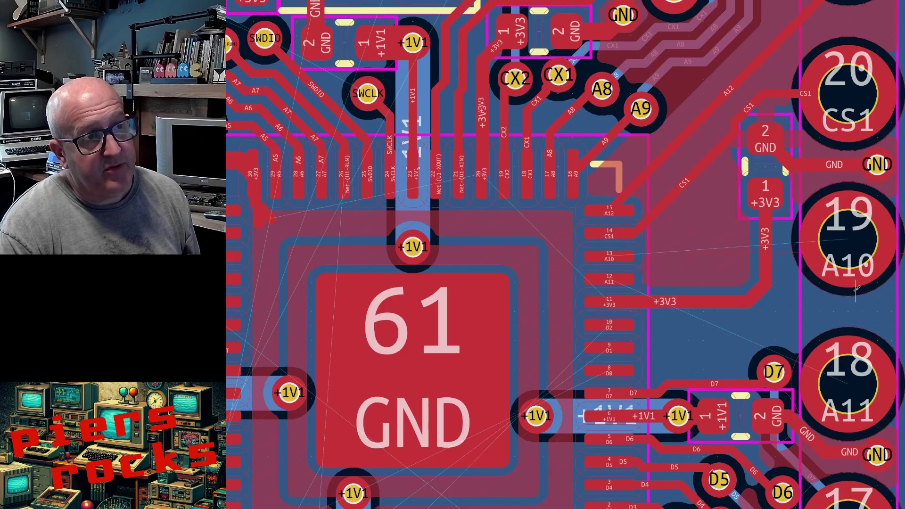
pyautogui.click(608, 256)
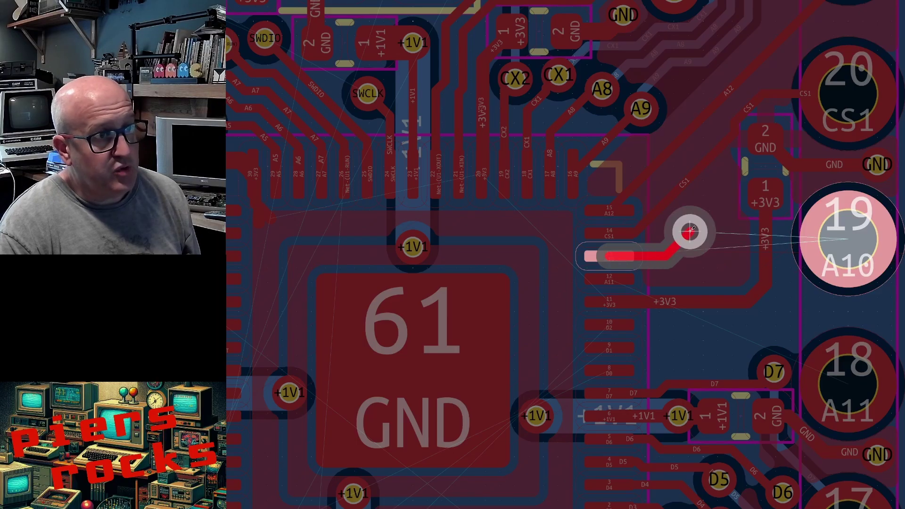
pyautogui.click(690, 231)
pyautogui.click(848, 239)
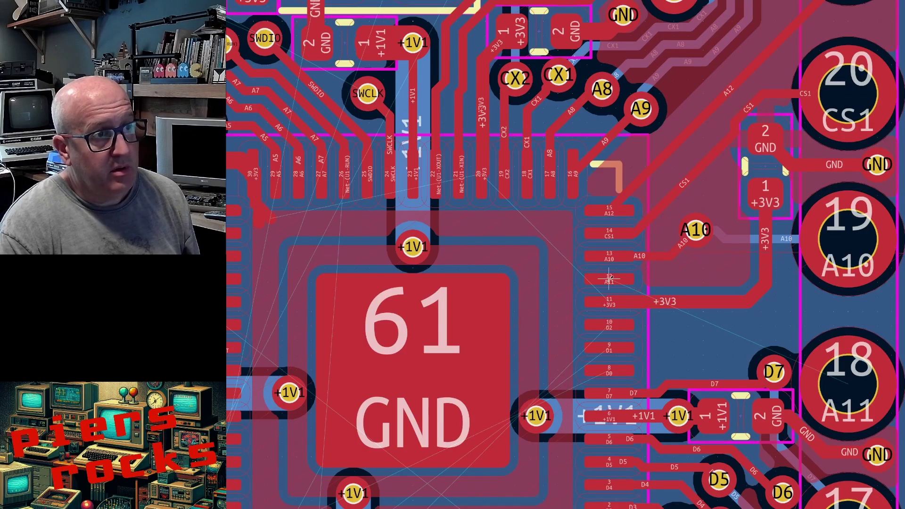
# Move the A10 via up toward the CS1 trace to make room for an A11 via beside it.
pyautogui.click(609, 279)
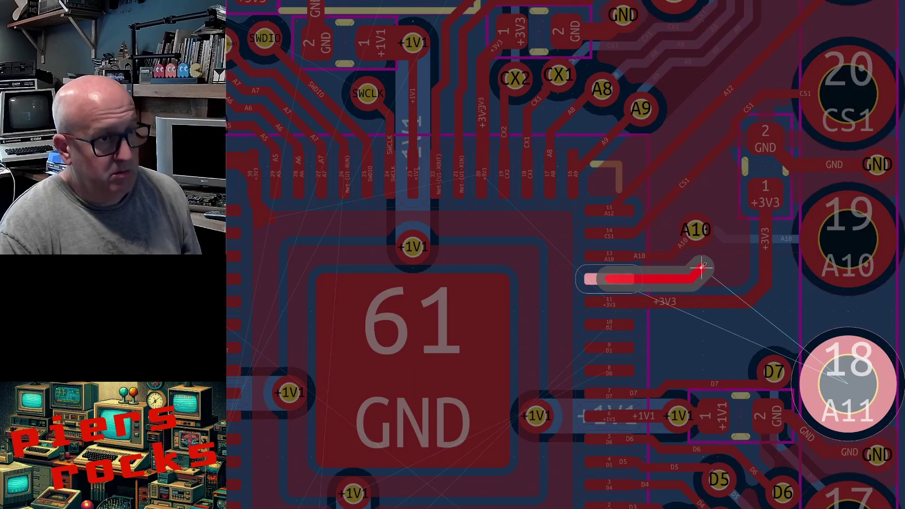
pyautogui.press('Escape')
pyautogui.press('d')
pyautogui.click(703, 214)
# Route A11 from pin 12 to a via below A10, continue on the back layer to header pad 18, and shift the back trace's bend.
pyautogui.click(609, 278)
pyautogui.press('v')
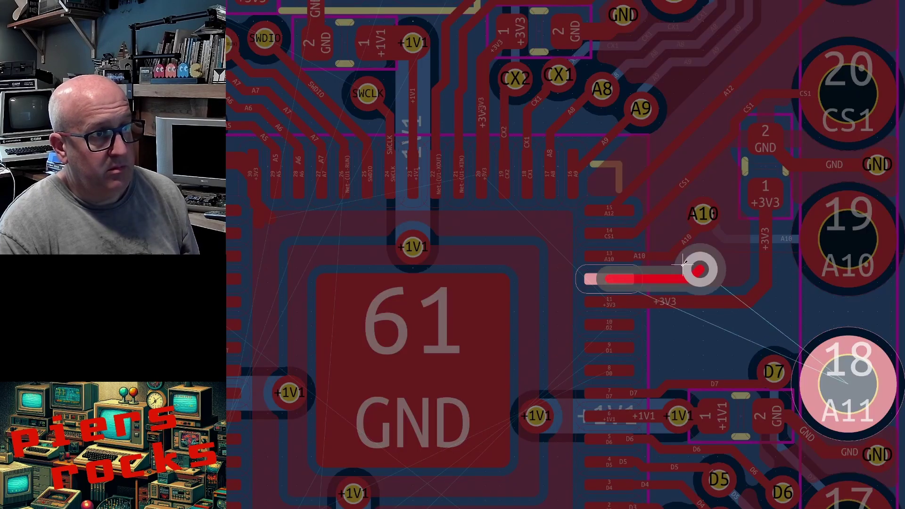
pyautogui.click(705, 262)
pyautogui.click(797, 330)
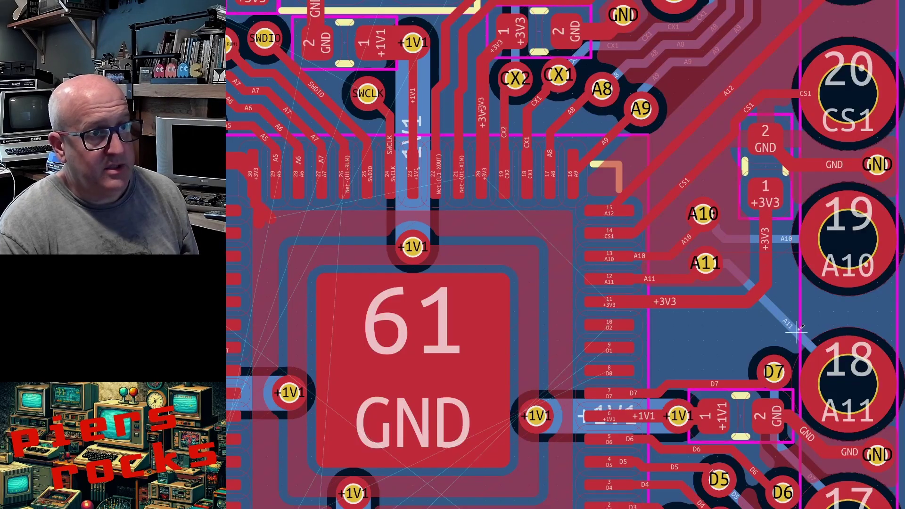
pyautogui.press('d')
pyautogui.click(803, 309)
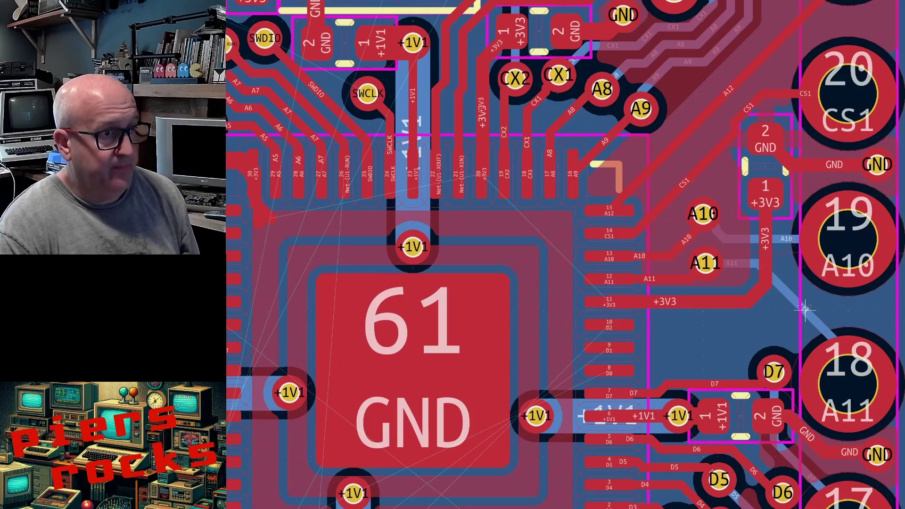
pyautogui.press('Escape')
# Examine the A10, A11, CS1 and A12 routing and the free space between the chip and the header pads.
pyautogui.scroll(-3, 776, 324)
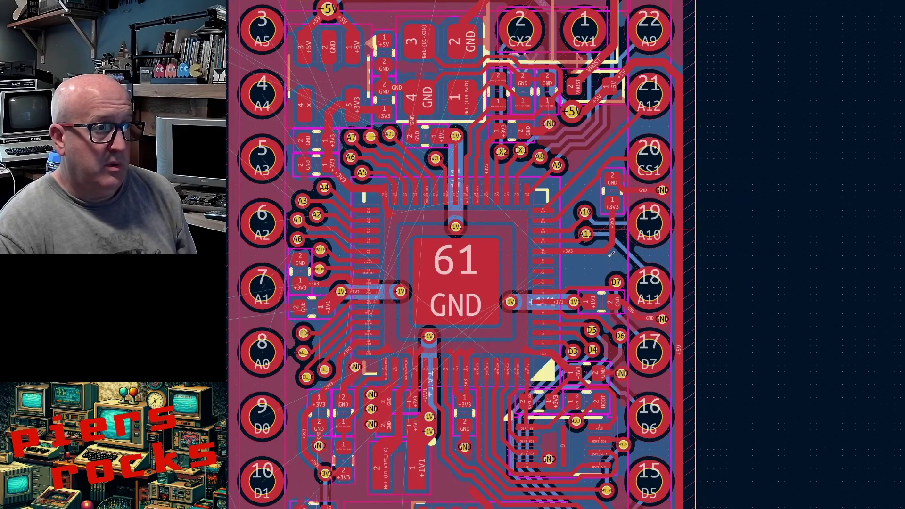
pyautogui.scroll(5, 608, 257)
pyautogui.scroll(-2, 454, 232)
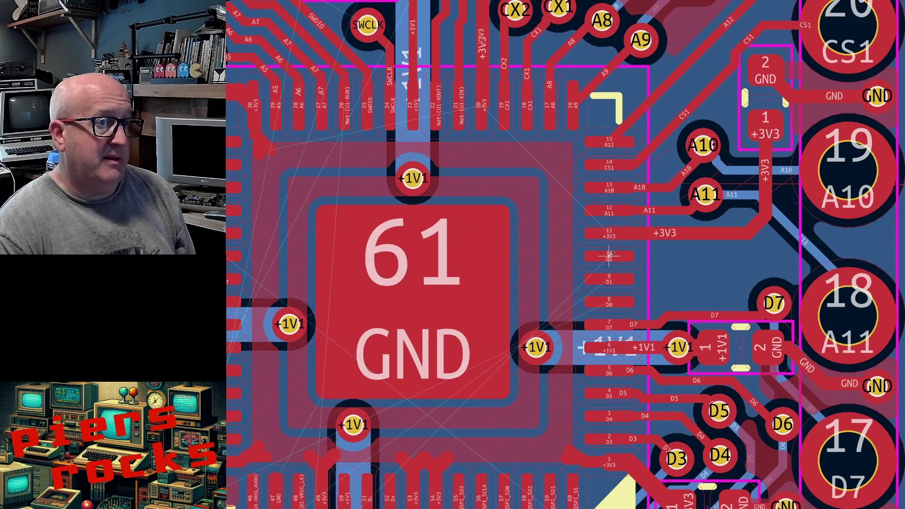
pyautogui.scroll(-2, 609, 300)
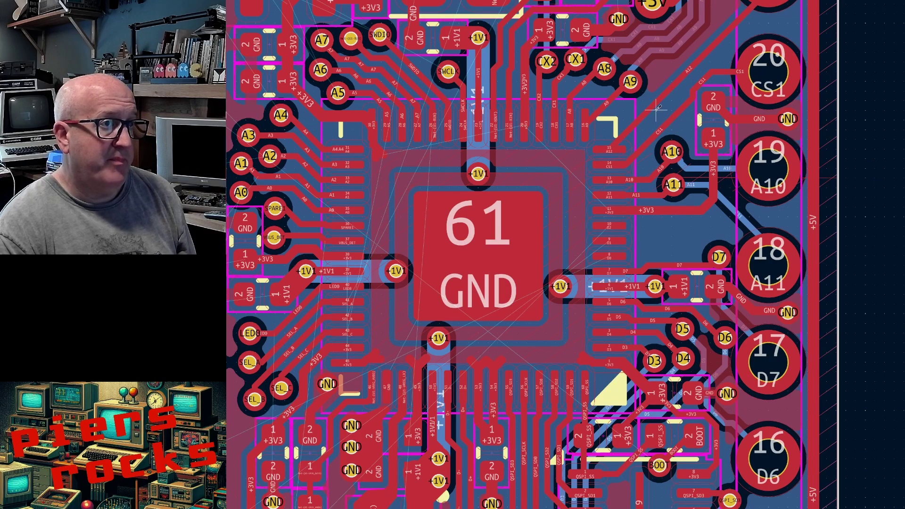
pyautogui.scroll(4, 679, 122)
pyautogui.scroll(-4, 606, 255)
pyautogui.scroll(1, 607, 257)
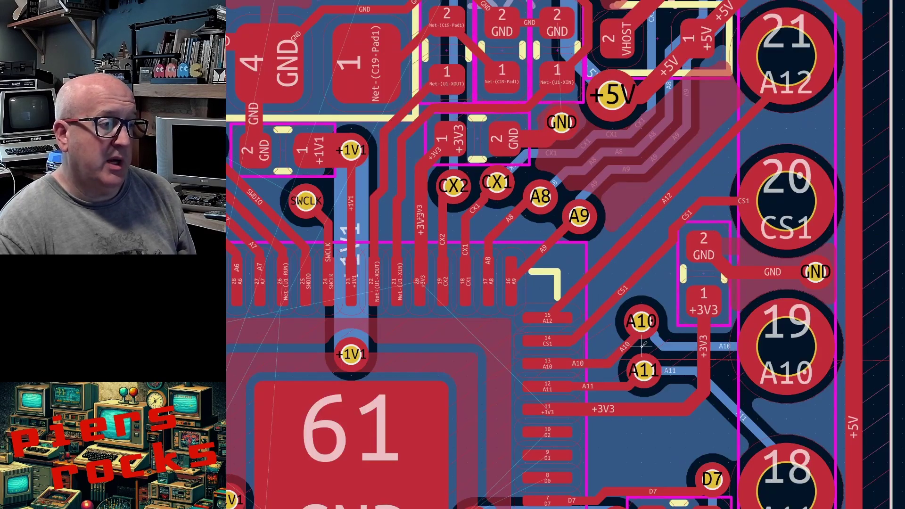
pyautogui.scroll(-2, 641, 309)
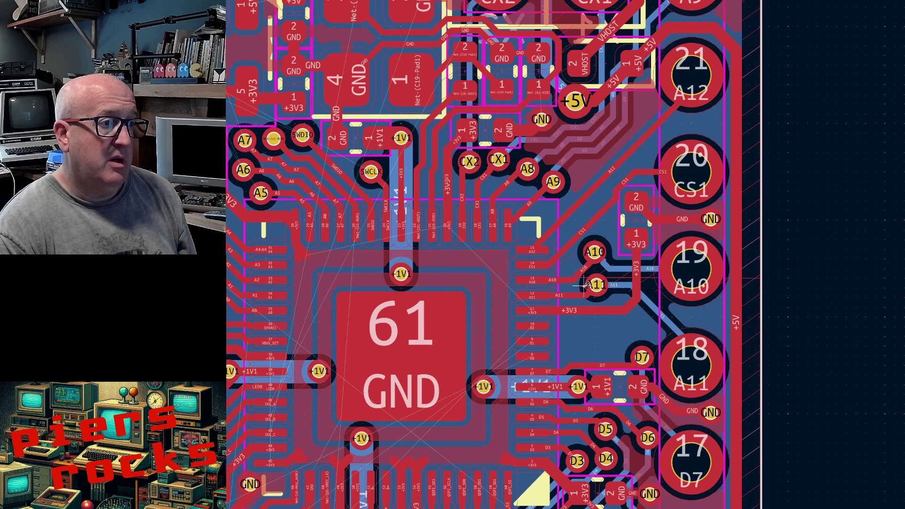
pyautogui.scroll(3, 579, 282)
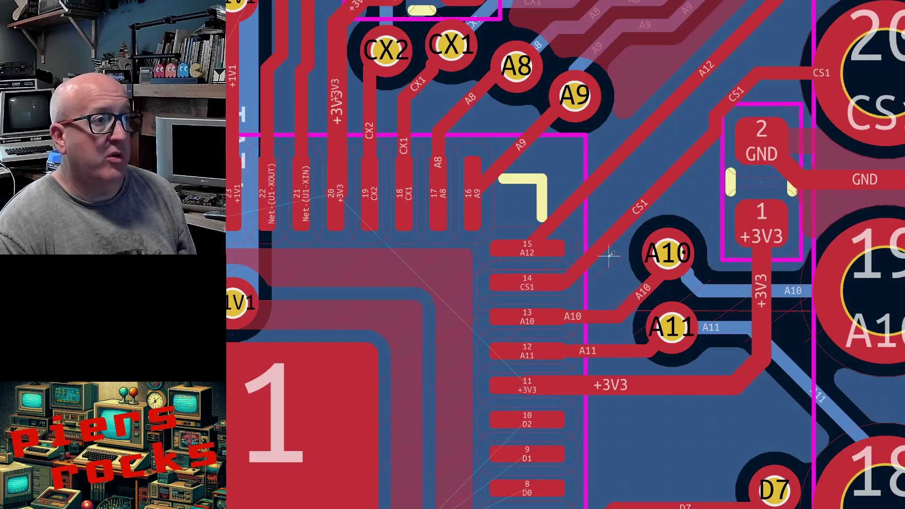
# Shift the A12 trace so it leaves pin 15 vertically before its diagonal, and move the CS1 trace closer alongside it.
pyautogui.press('d')
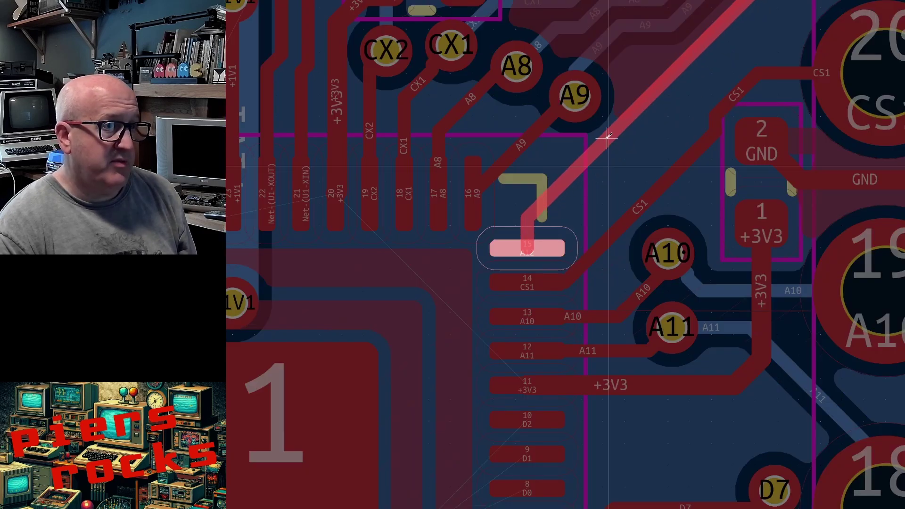
pyautogui.click(606, 137)
pyautogui.press('d')
pyautogui.click(621, 187)
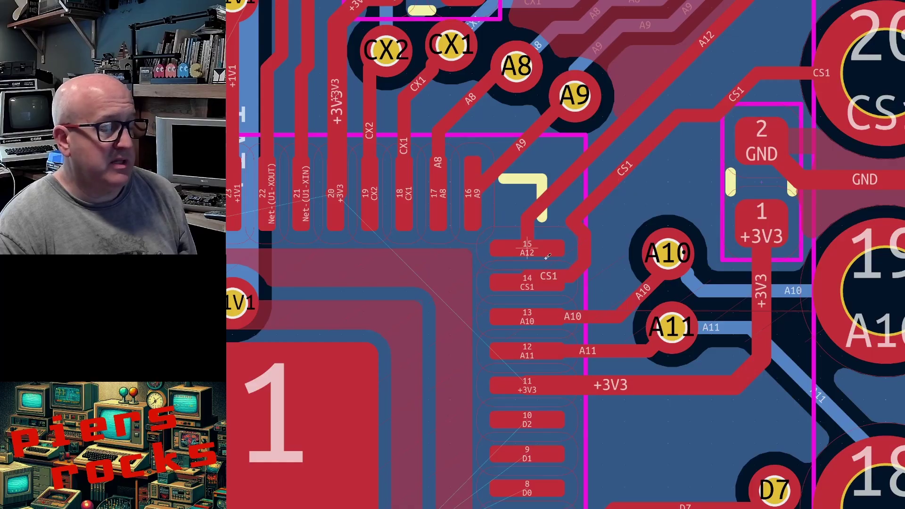
# Reroute CS1 from pin 14 with a vertical segment and a single diagonal parallel to A12 into header pad 20.
pyautogui.press('d')
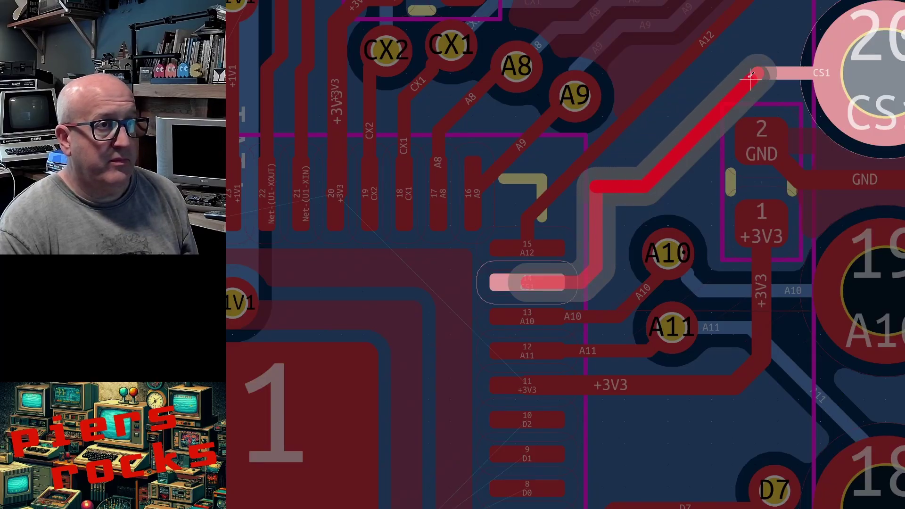
pyautogui.click(751, 74)
pyautogui.press('d')
pyautogui.click(695, 74)
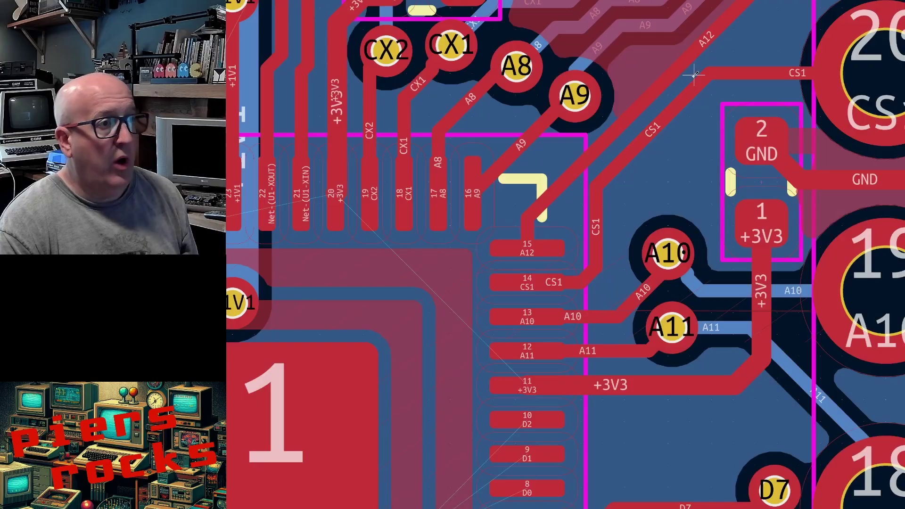
# Move the A10 via up toward the CS1 trace and shift its front trace closer to pin 13.
pyautogui.press('d')
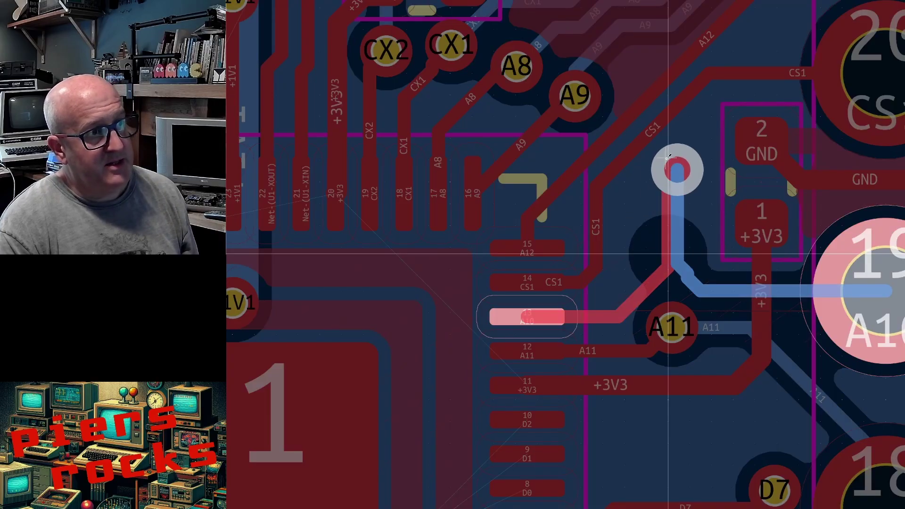
pyautogui.click(670, 157)
pyautogui.press('d')
pyautogui.click(623, 260)
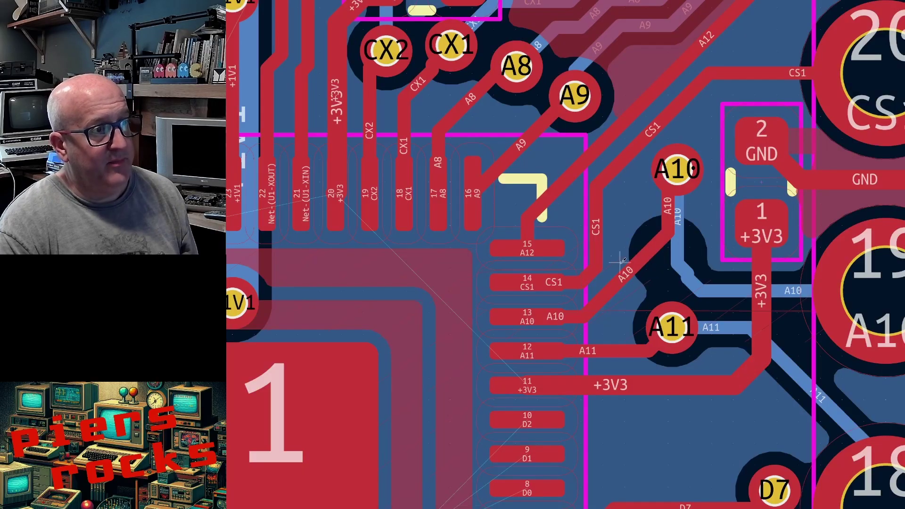
# Reroute the CS1 trace near pin 14 with a diagonal up to its vertical segment.
pyautogui.press('d')
pyautogui.click(592, 257)
pyautogui.press('d')
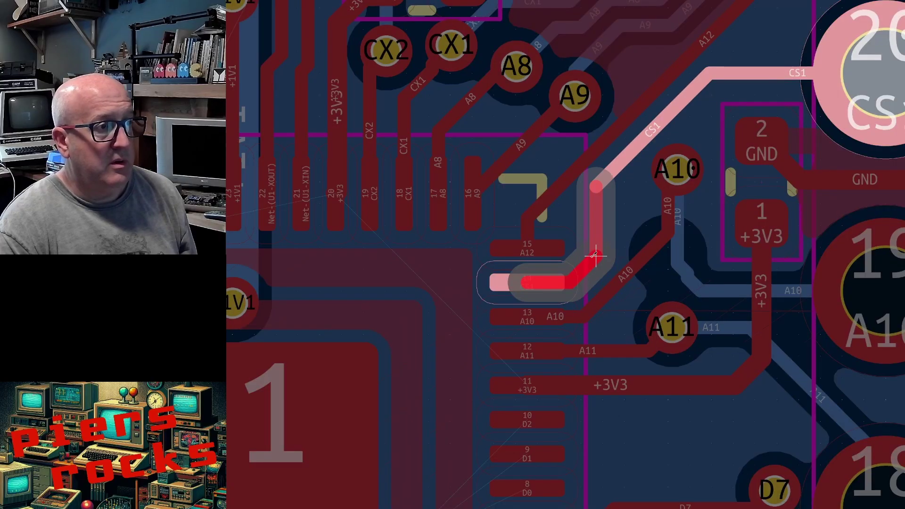
pyautogui.click(596, 251)
# Reroute A10 diagonally from pin 13 to its via on the front layer, and from the via to header pad 19 on the back layer.
pyautogui.press('d')
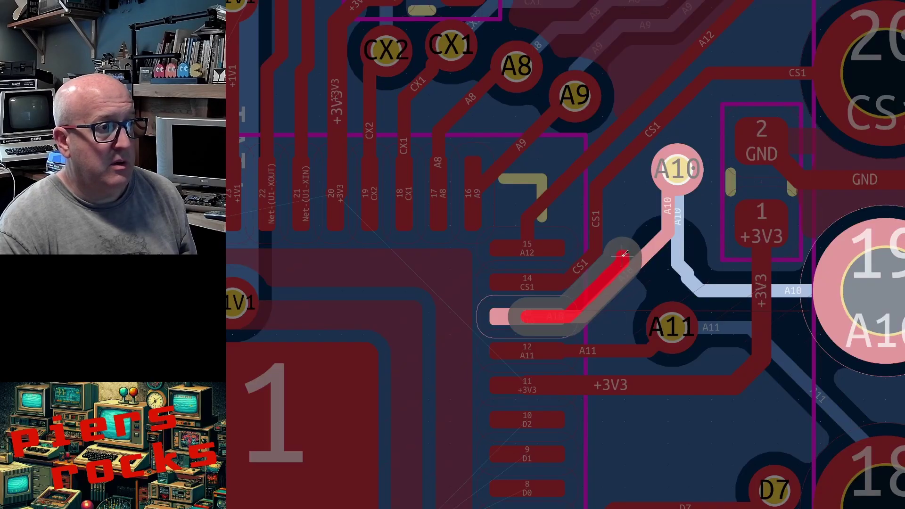
pyautogui.click(670, 189)
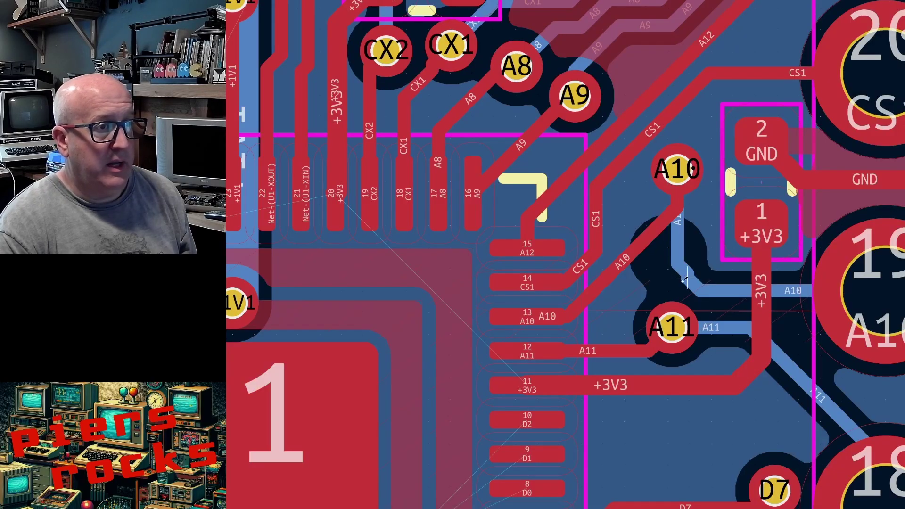
pyautogui.press('x')
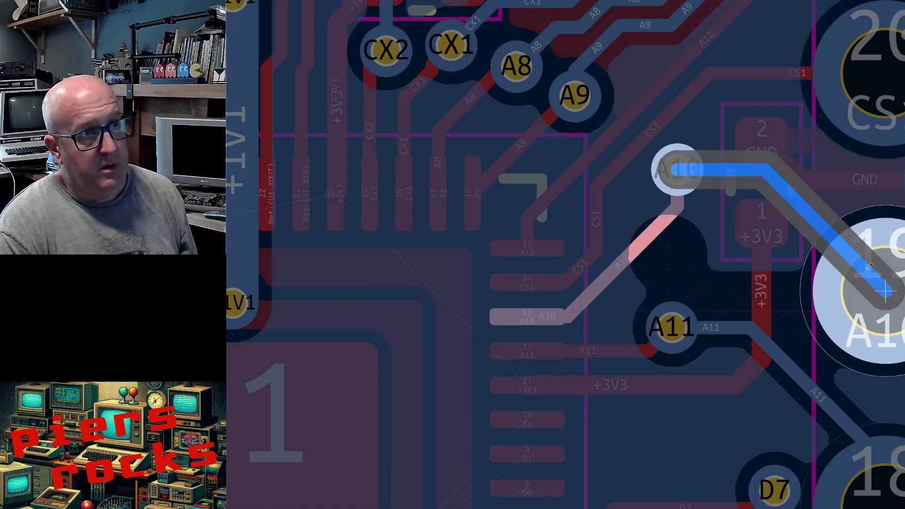
pyautogui.click(885, 291)
# Move the A11 via up toward the A10 trace and reroute A11 on the front layer diagonally from pin 12 to the via.
pyautogui.click(671, 327)
pyautogui.press('d')
pyautogui.click(674, 273)
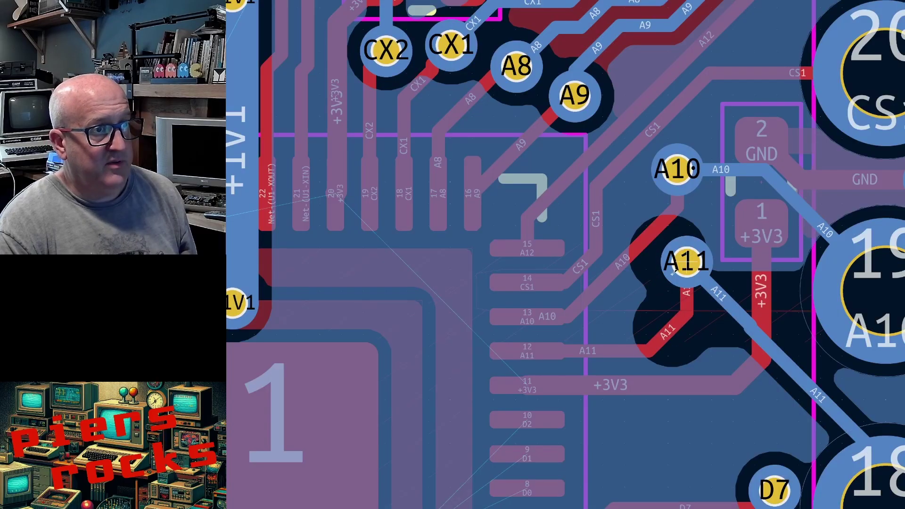
pyautogui.press('x')
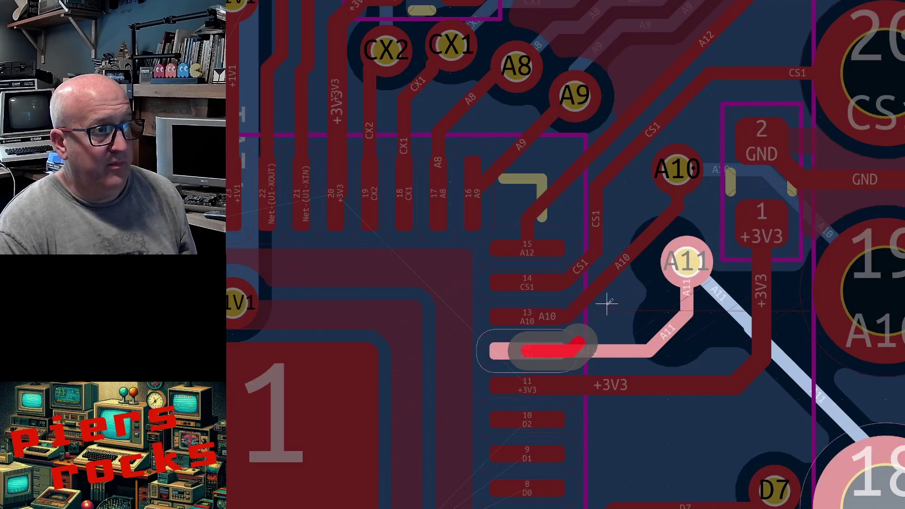
pyautogui.press('v')
pyautogui.press('v')
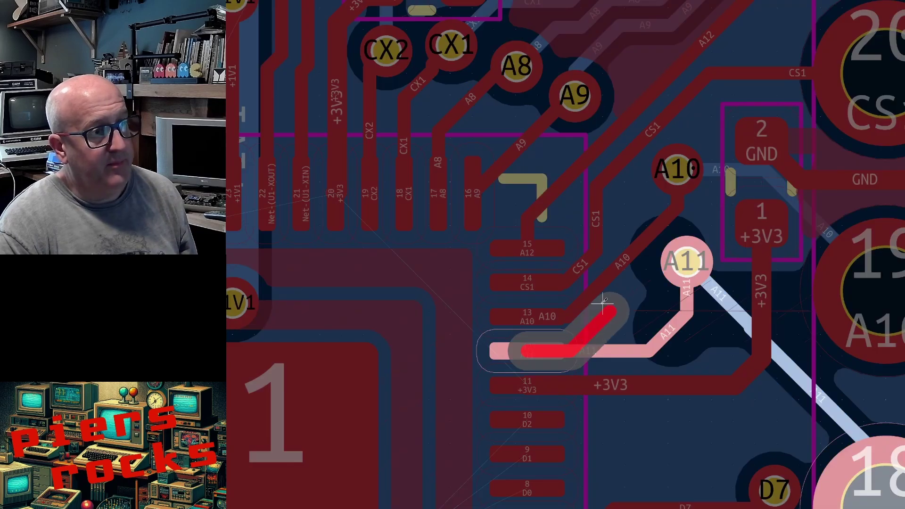
pyautogui.click(687, 263)
# Shift the back-layer A11 trace so it runs in one straight diagonal from near the via to header pad 18.
pyautogui.press('d')
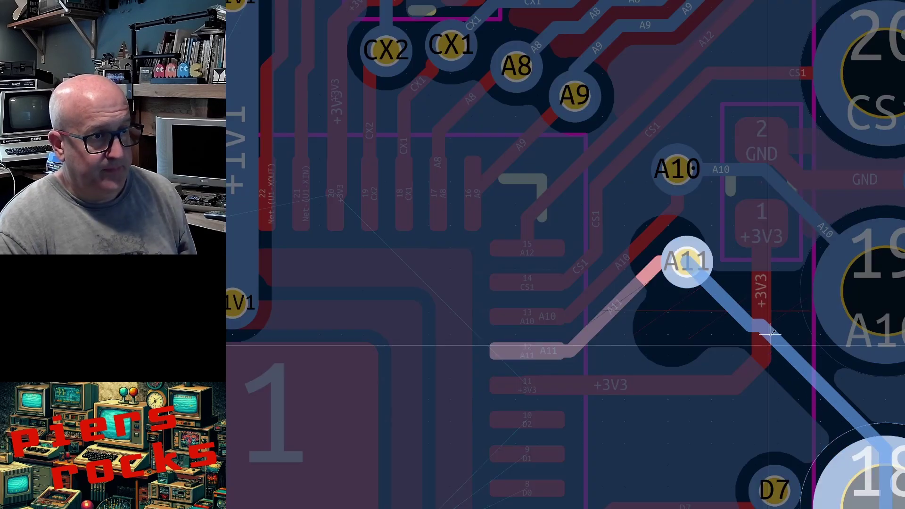
pyautogui.click(739, 313)
pyautogui.press('d')
pyautogui.click(733, 313)
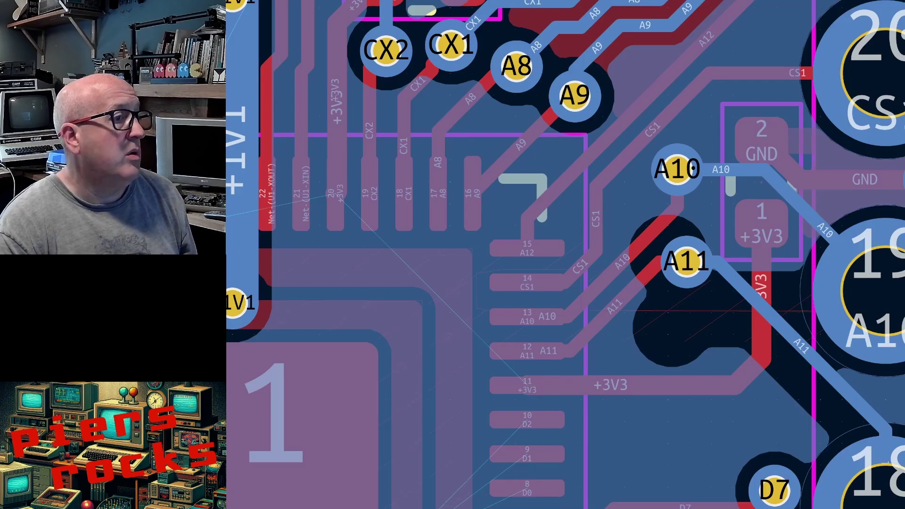
pyautogui.press('x')
pyautogui.press('Escape')
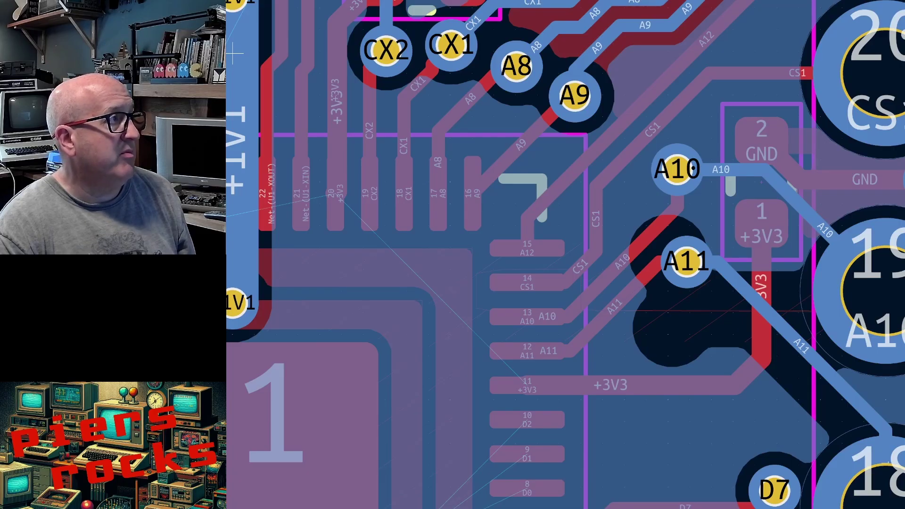
# Reroute +3V3 on the front layer from pin 11 alongside A11 and below its via to the capacitor's pad 1.
pyautogui.press('x')
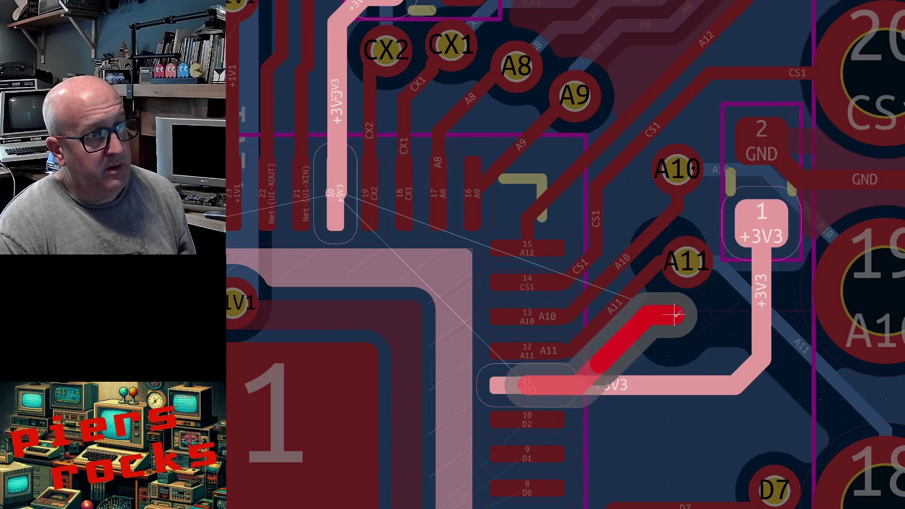
pyautogui.click(763, 217)
pyautogui.press('Escape')
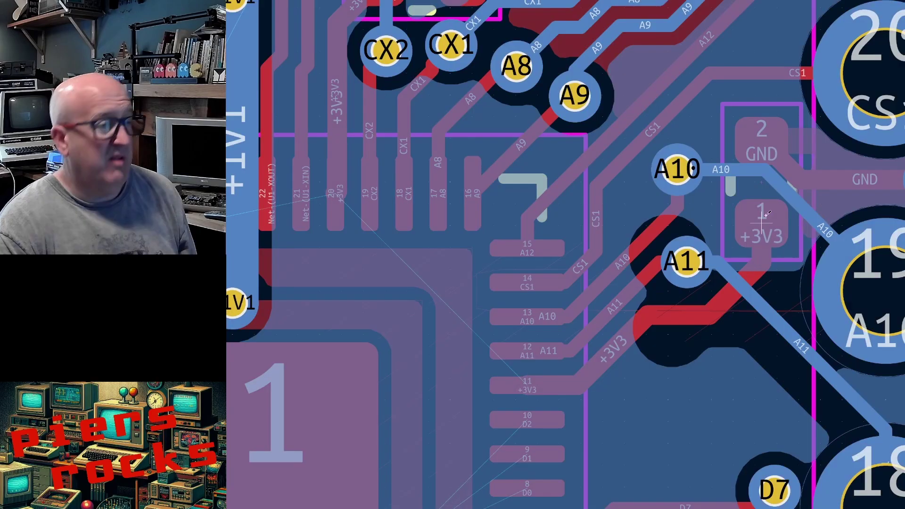
pyautogui.press('pageup')
# Move the capacitor beside header pad 19 down with its traces attached, aligning its +3V3 pad with the horizontal +3V3 trace.
pyautogui.scroll(-3, 607, 260)
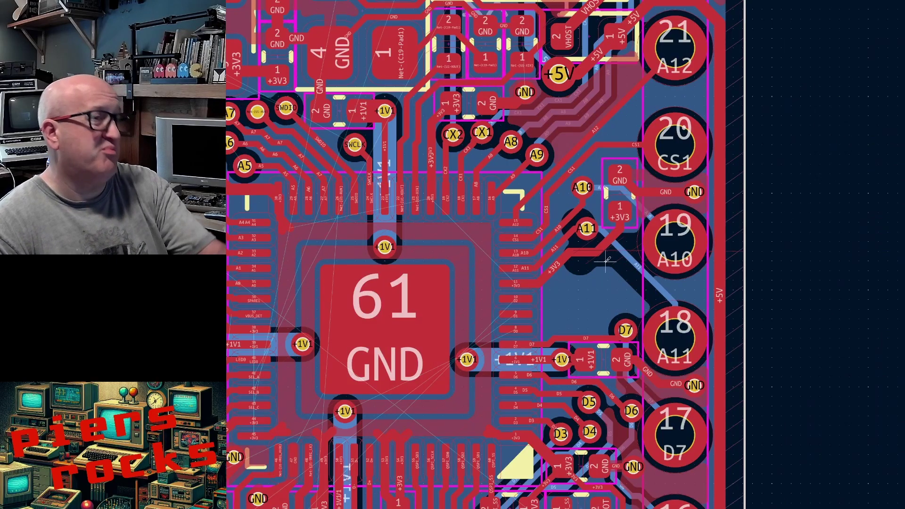
pyautogui.scroll(-3, 597, 253)
pyautogui.scroll(4, 597, 253)
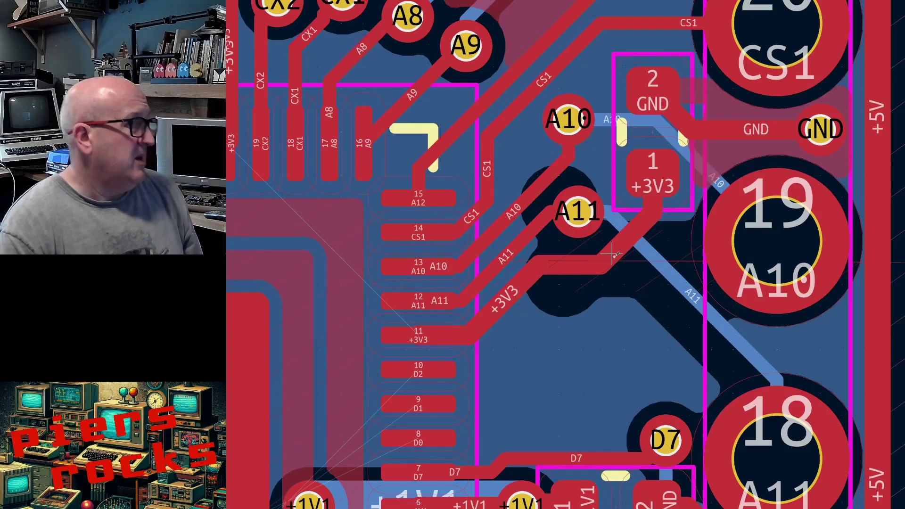
pyautogui.scroll(5, 608, 254)
pyautogui.scroll(-2, 610, 254)
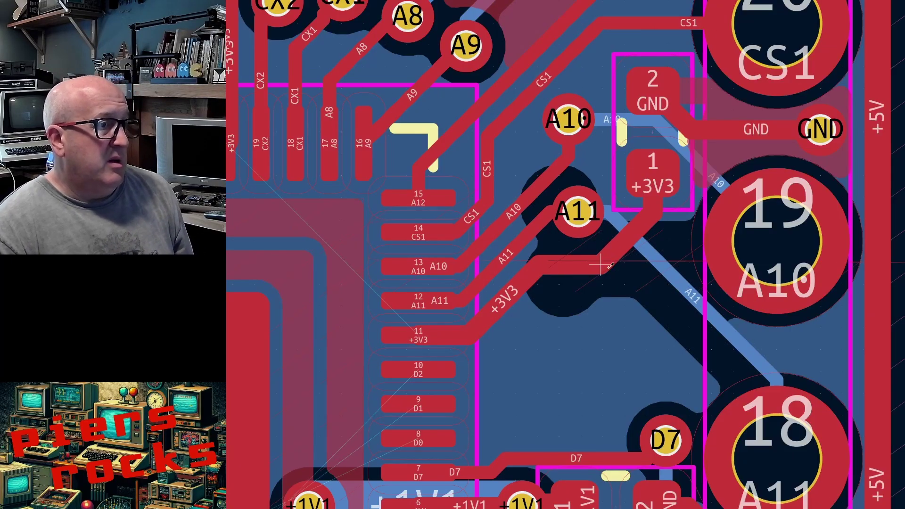
pyautogui.click(645, 142)
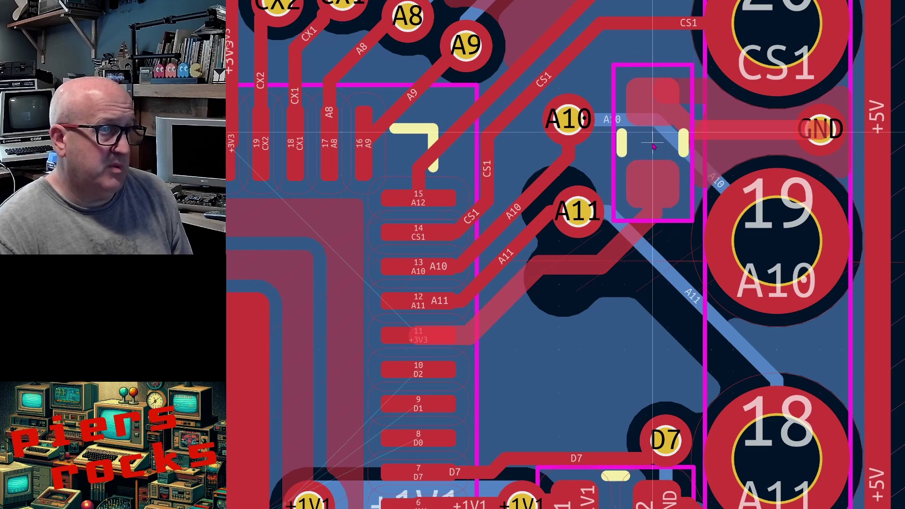
pyautogui.press('m')
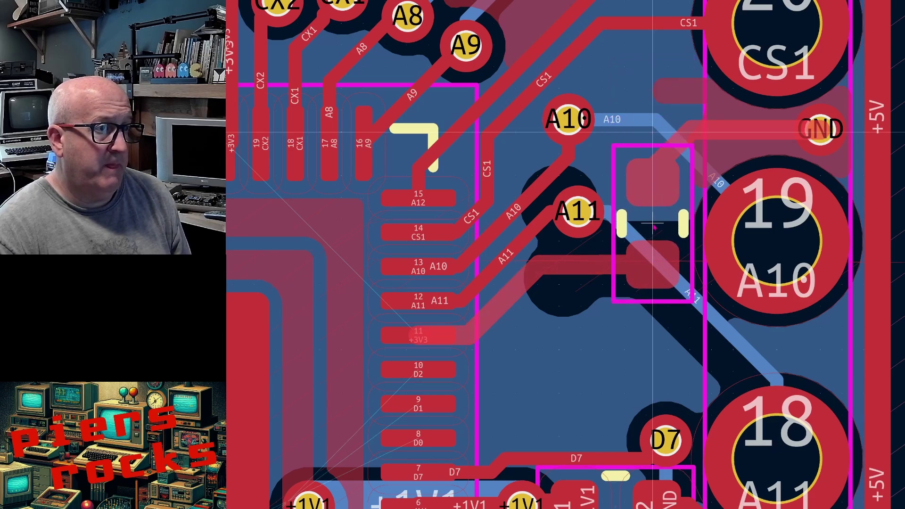
pyautogui.click(663, 221)
pyautogui.moveTo(735, 147); pyautogui.dragTo(672, 184)
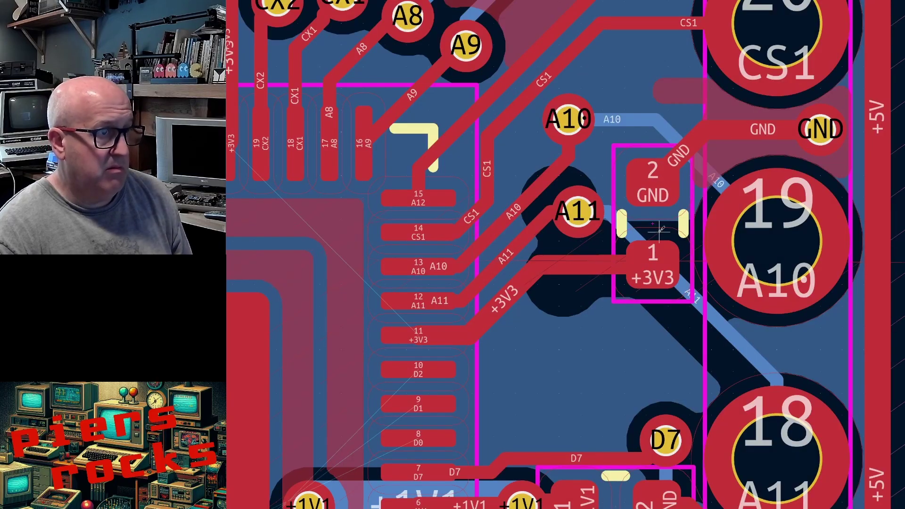
# Redraw the front-layer +3V3 trace from the capacitor's pad 1 as one straight horizontal run to its diagonal section.
pyautogui.press('pagedown')
pyautogui.press('pageup')
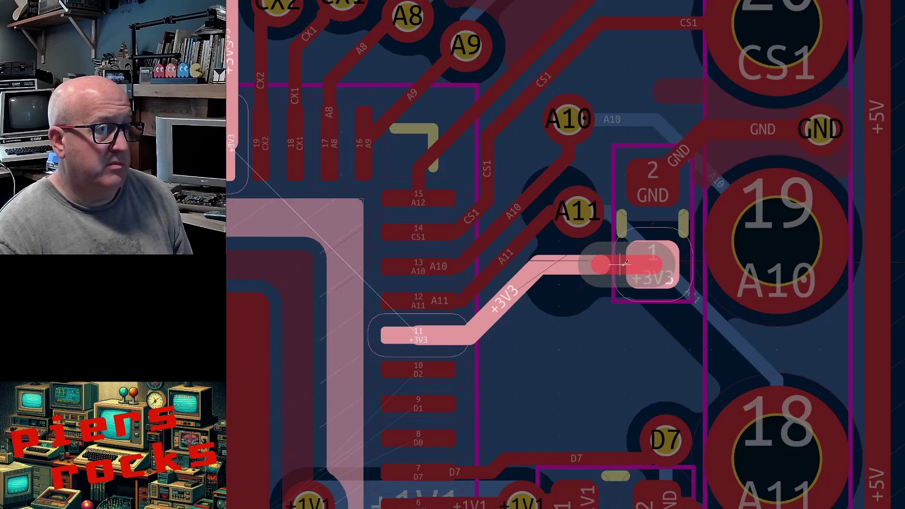
pyautogui.scroll(3, 625, 270)
pyautogui.press('pagedown')
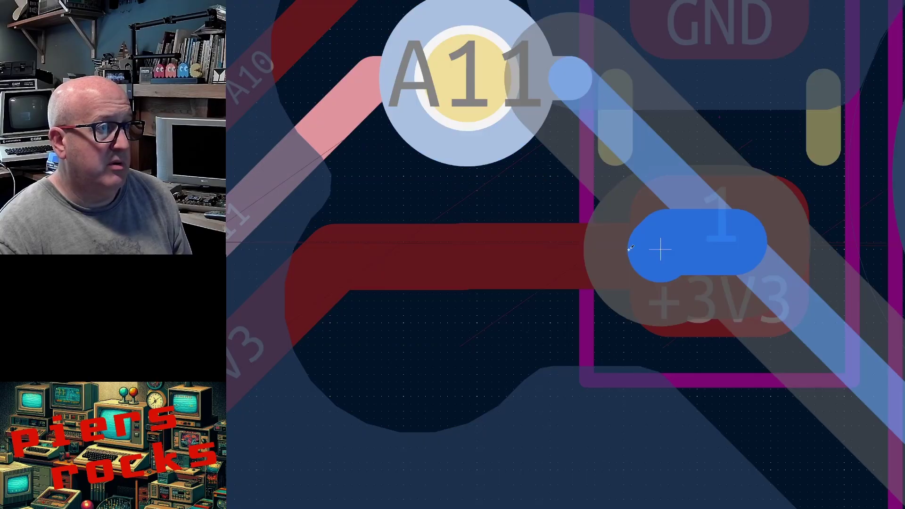
pyautogui.press('pageup')
pyautogui.click(664, 231)
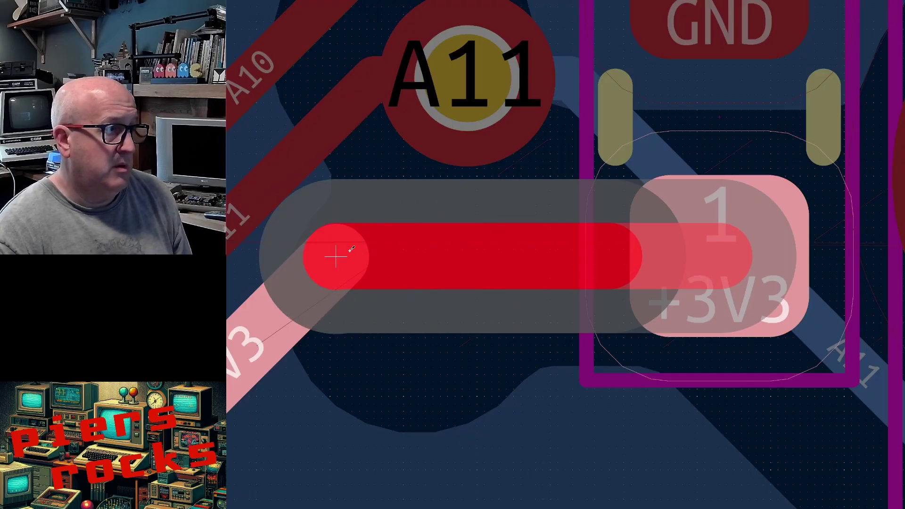
pyautogui.scroll(-5, 664, 231)
pyautogui.scroll(3, 630, 322)
pyautogui.scroll(-3, 606, 253)
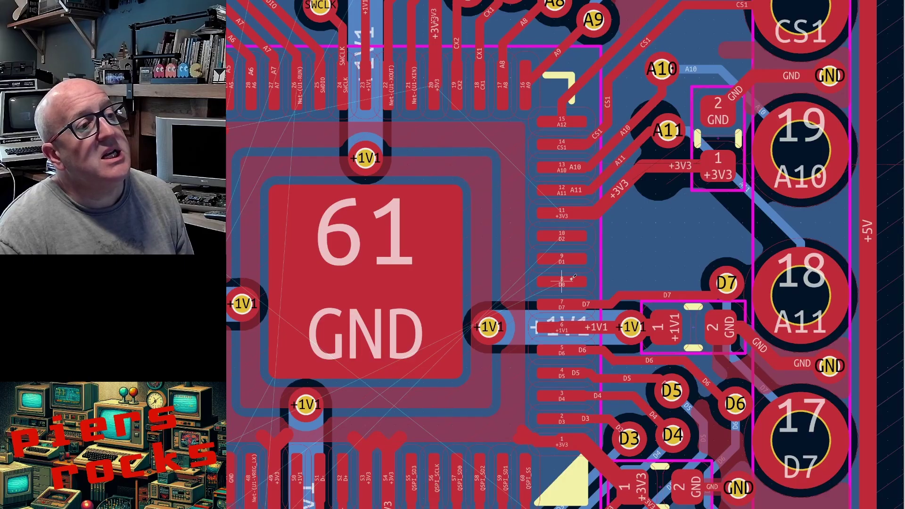
# Route a front-layer D0 trace from pin 8 outward, running parallel to and just above the D7 trace.
pyautogui.click(572, 278)
pyautogui.press('Escape')
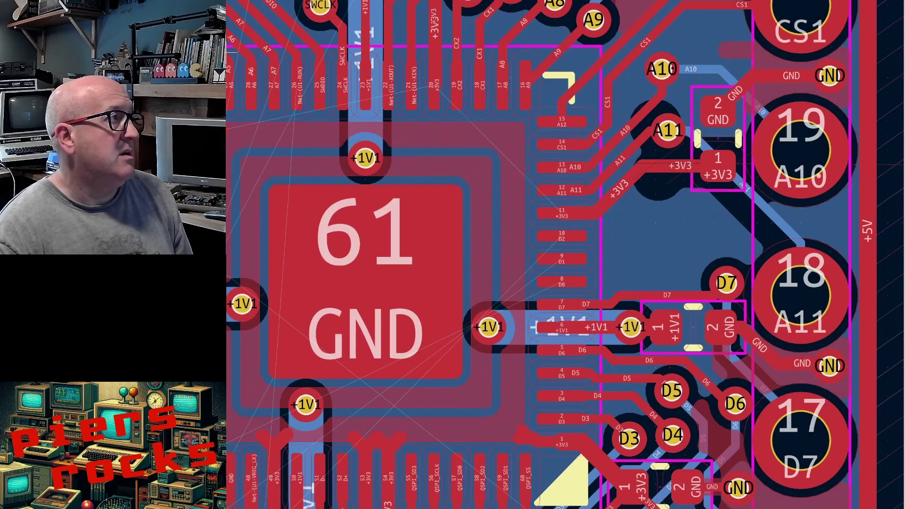
pyautogui.click(566, 282)
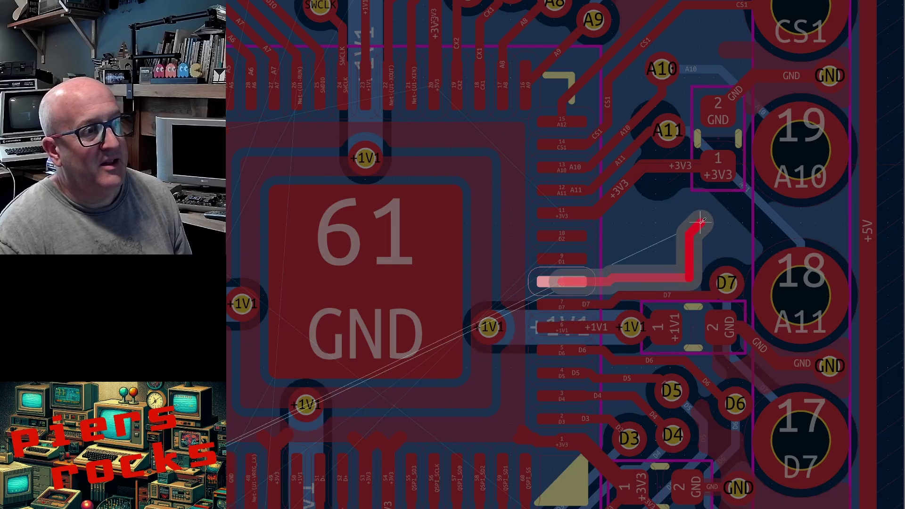
pyautogui.press('Escape')
pyautogui.scroll(4, 547, 325)
pyautogui.scroll(-3, 584, 257)
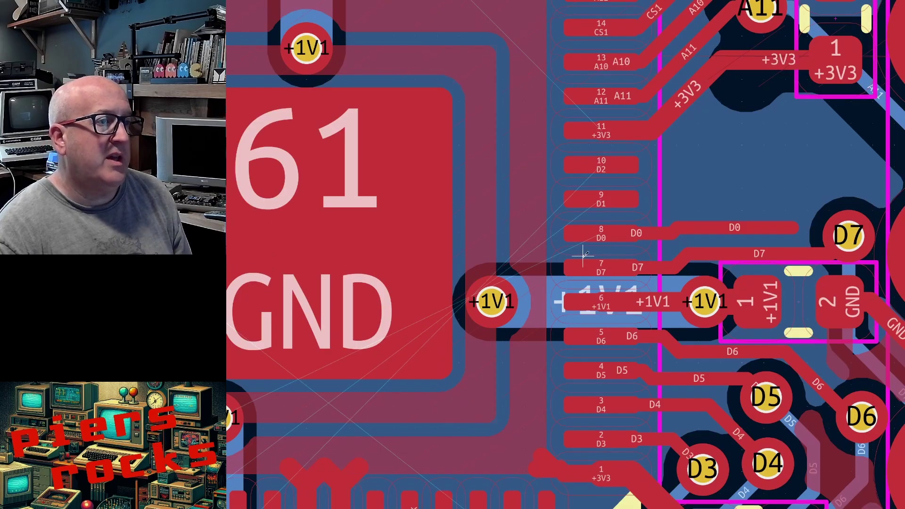
# Examine the board between chip pins 8 to 10 and header pads 9 to 11 for a path for D0, D1 and D2.
pyautogui.scroll(-3, 583, 255)
pyautogui.scroll(-1, 583, 264)
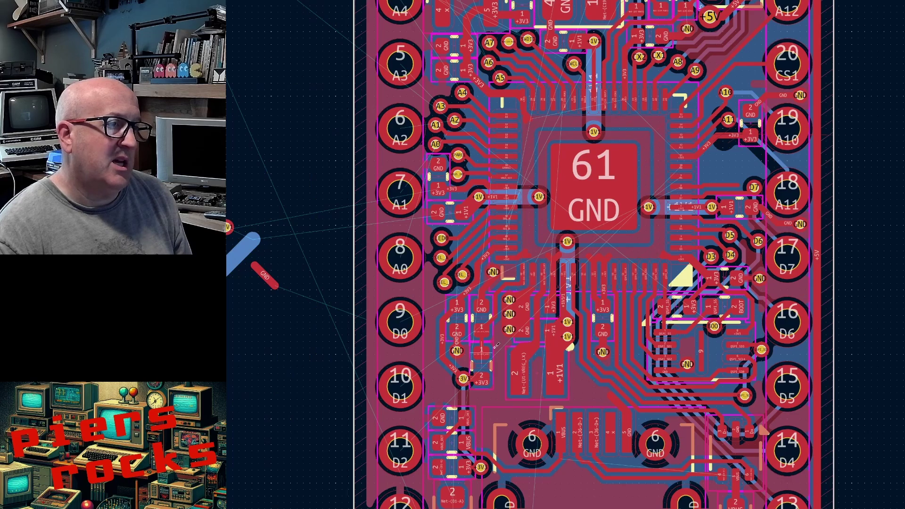
pyautogui.scroll(5, 665, 257)
pyautogui.scroll(-2, 609, 255)
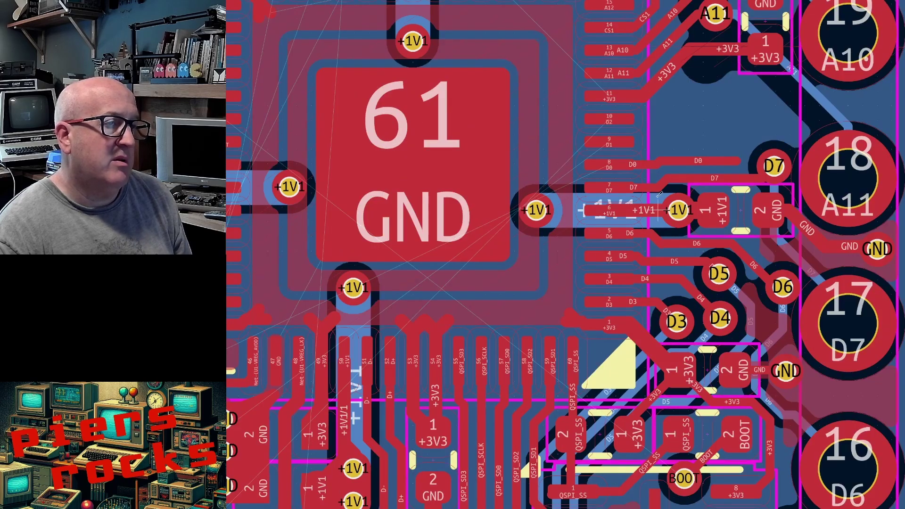
pyautogui.scroll(-3, 611, 257)
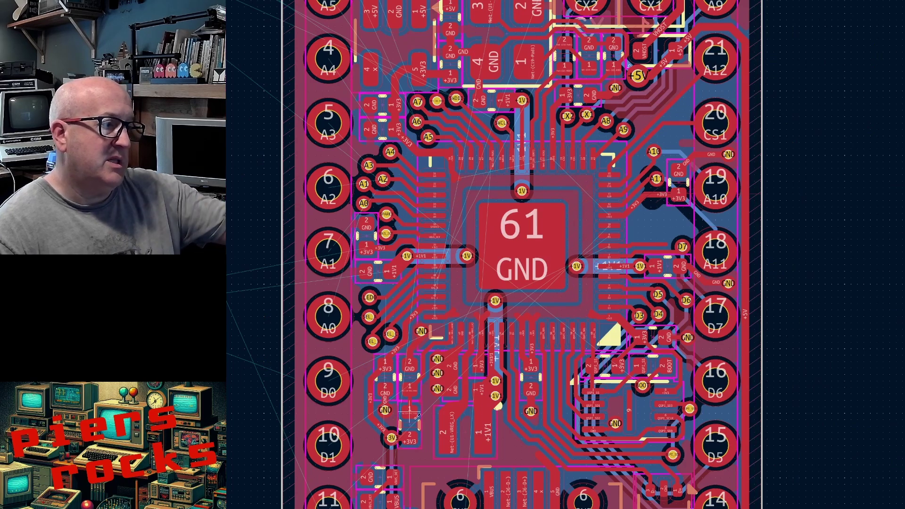
pyautogui.scroll(-2, 343, 488)
pyautogui.scroll(5, 613, 292)
pyautogui.scroll(-3, 613, 226)
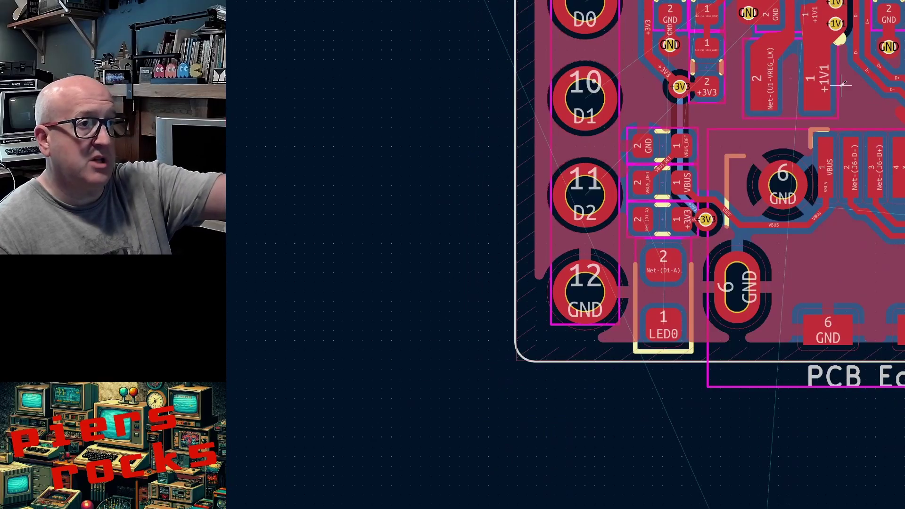
pyautogui.scroll(-2, 641, 188)
pyautogui.scroll(4, 642, 188)
pyautogui.scroll(-3, 612, 253)
pyautogui.scroll(5, 608, 248)
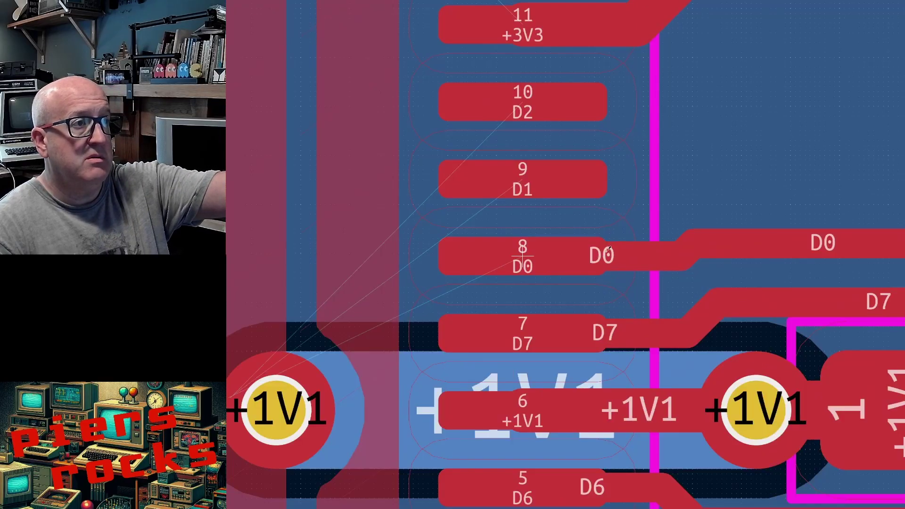
pyautogui.scroll(-5, 523, 257)
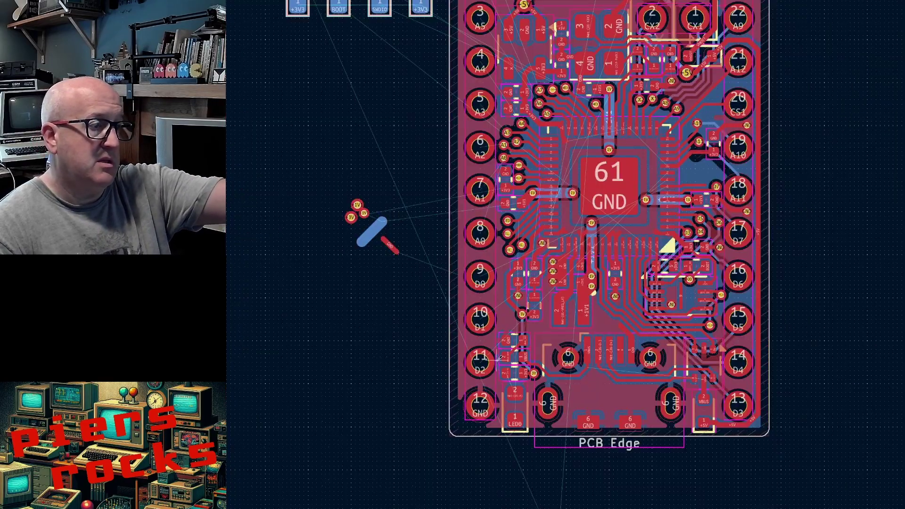
pyautogui.scroll(6, 500, 359)
# Route D2 on the back layer from its via under the chip and down beside the vertical +1V1 trace toward header pad 11.
pyautogui.scroll(-7, 608, 255)
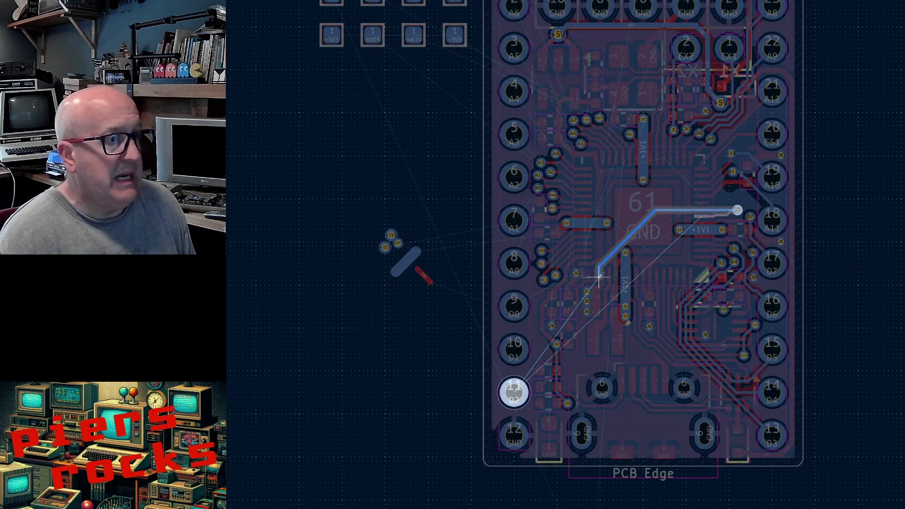
pyautogui.scroll(3, 601, 260)
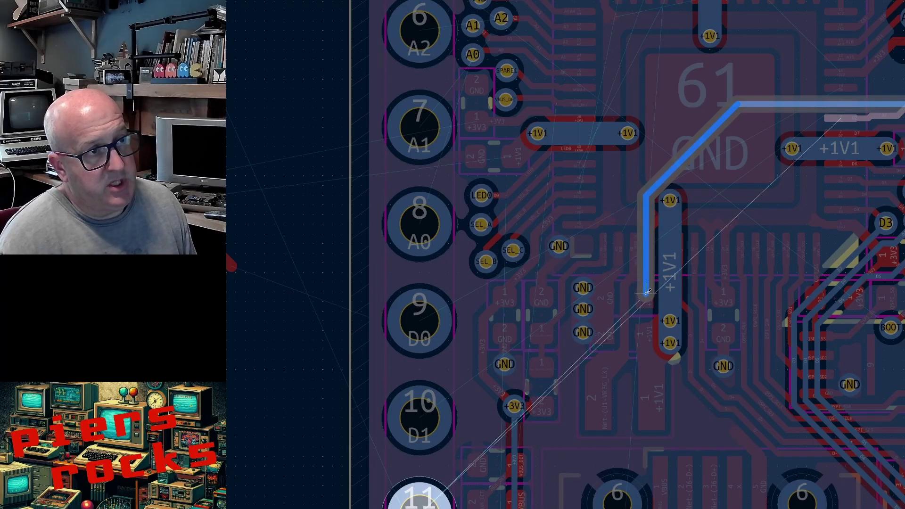
pyautogui.click(638, 412)
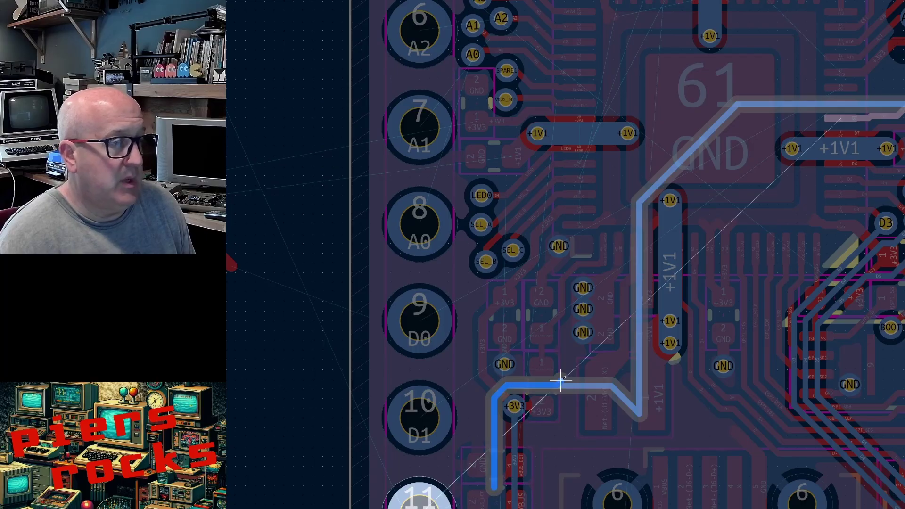
pyautogui.press('Escape')
pyautogui.scroll(5, 514, 405)
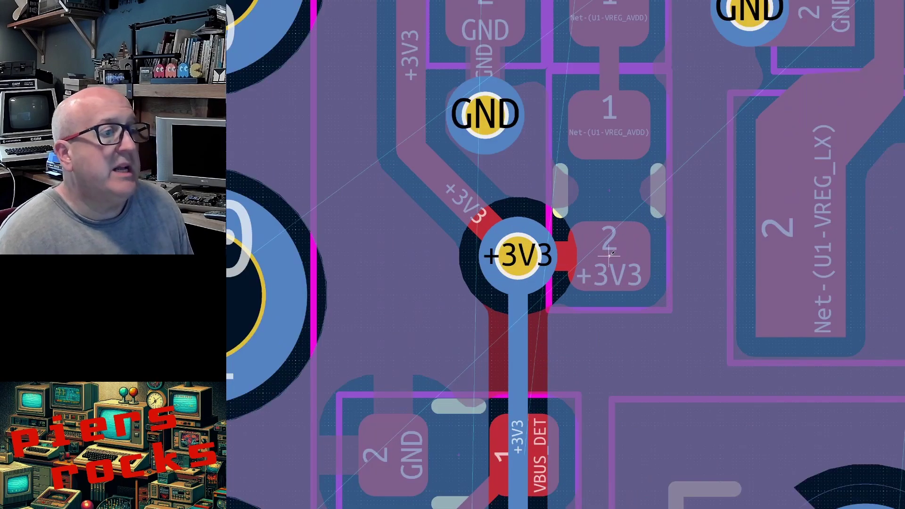
pyautogui.scroll(-5, 514, 405)
pyautogui.scroll(-3, 697, 183)
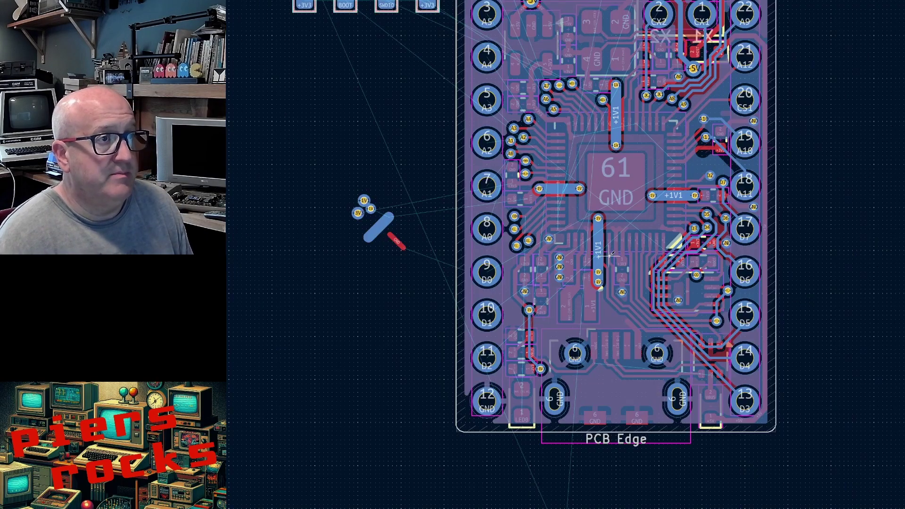
# Complete the back-layer D2 trace around the +3V3 via into header pad 11 and refill the copper zones.
pyautogui.click(579, 270)
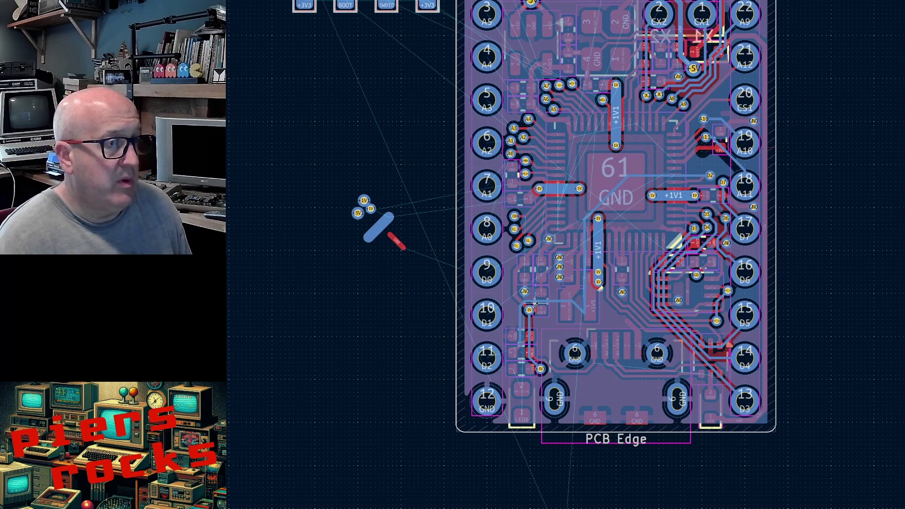
pyautogui.scroll(5, 536, 304)
pyautogui.scroll(-3, 684, 176)
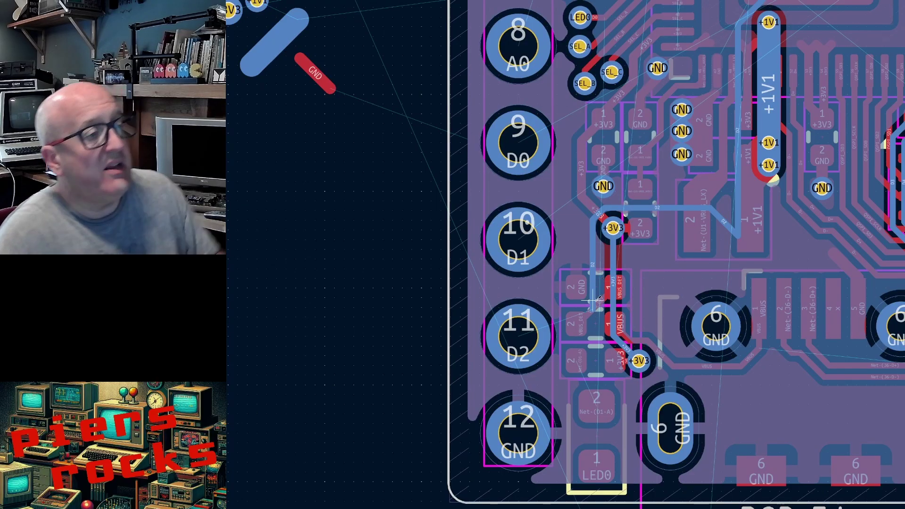
pyautogui.press('x')
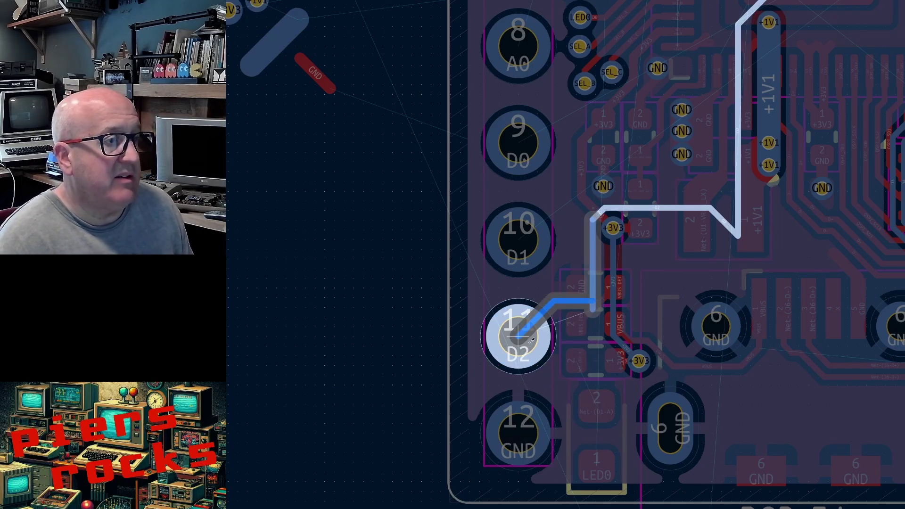
pyautogui.click(517, 332)
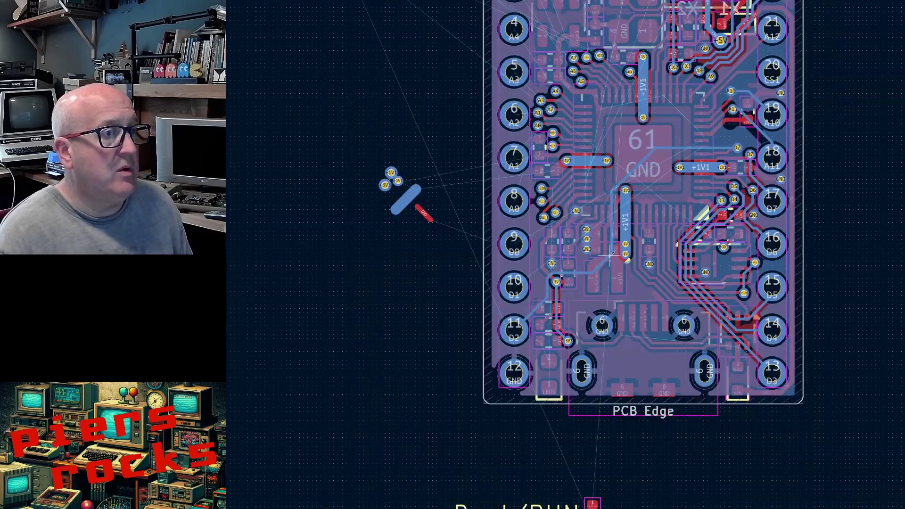
pyautogui.scroll(5, 566, 257)
pyautogui.scroll(-2, 550, 273)
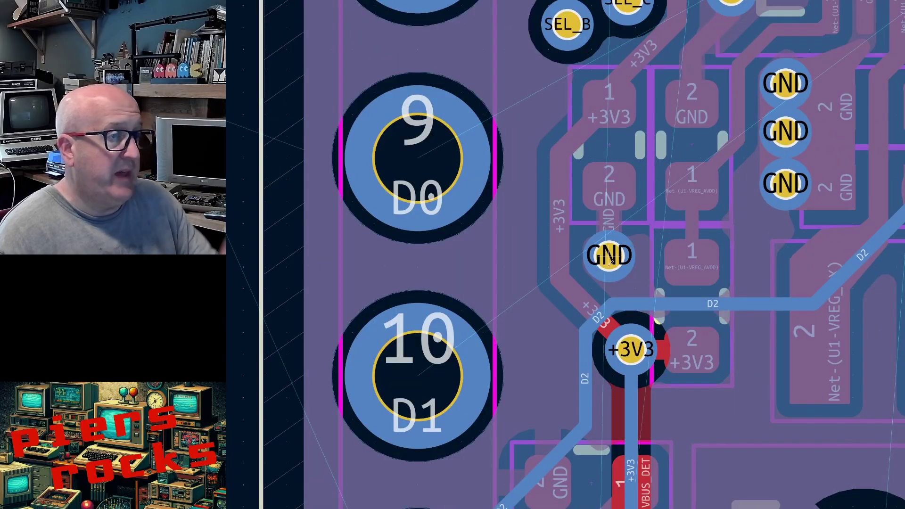
pyautogui.scroll(-2, 627, 272)
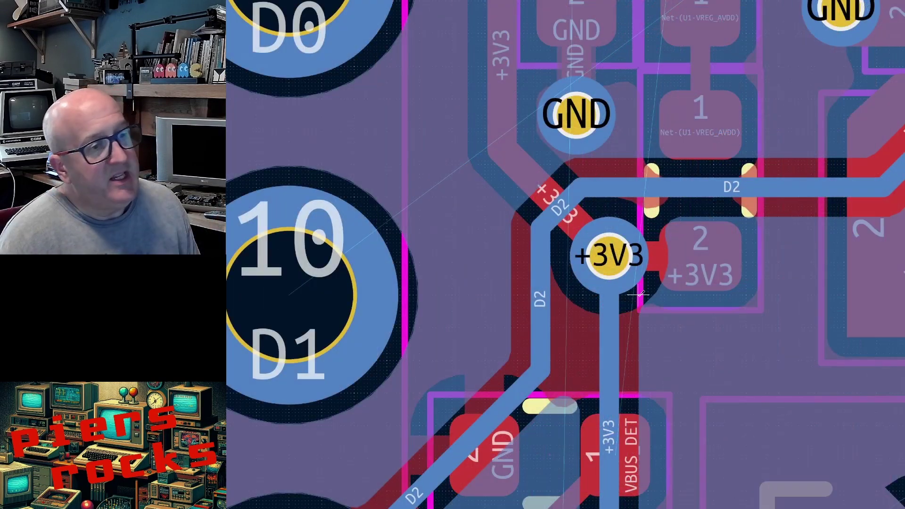
# Move the +1V1 via at the chip's lower edge to the right with its trace attached, away from the D0, D1 and D2 traces.
pyautogui.scroll(-3, 640, 296)
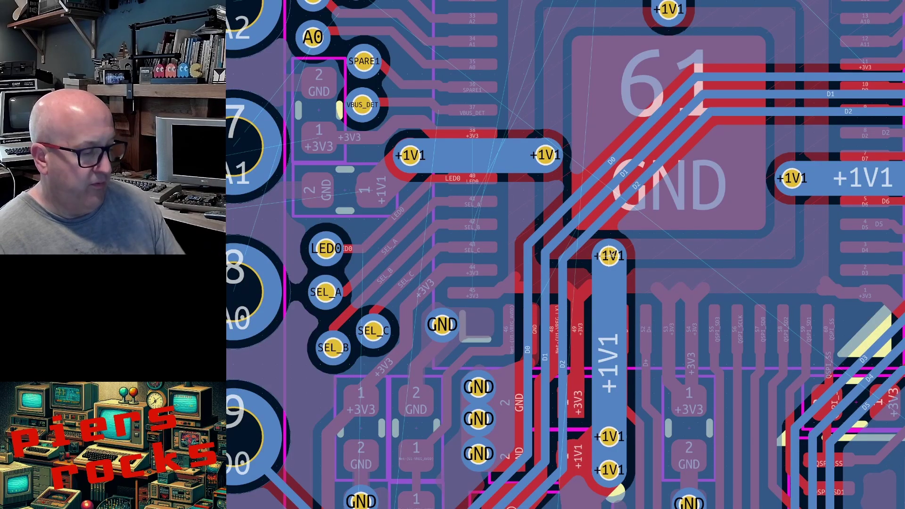
pyautogui.moveTo(609, 256); pyautogui.dragTo(671, 255)
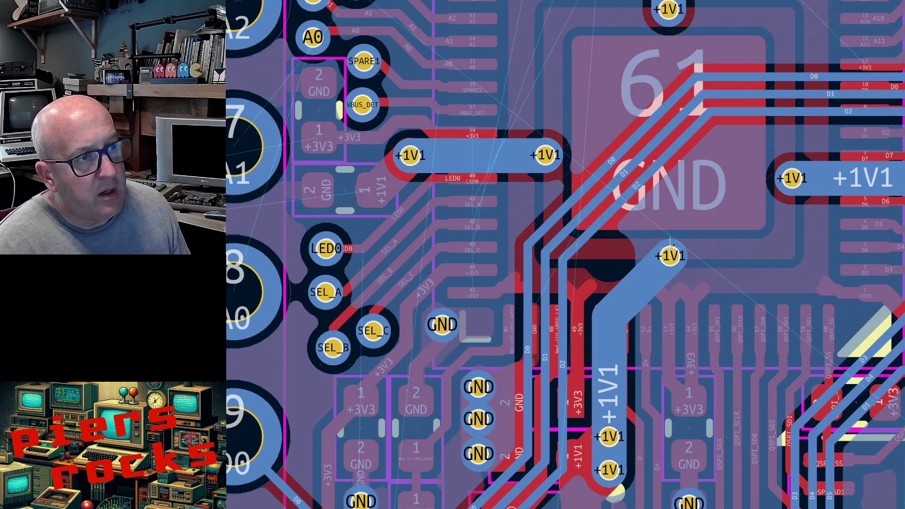
pyautogui.click(673, 250)
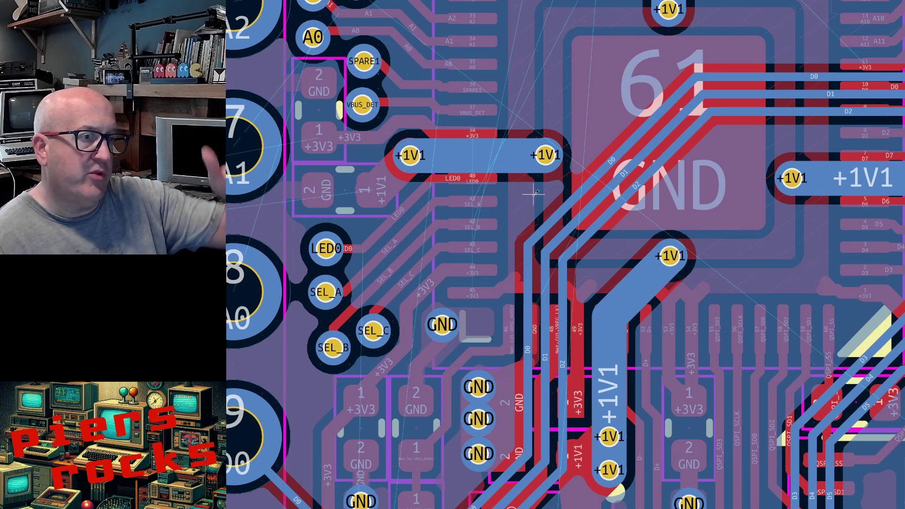
# Inspect the back-layer D0, D1 and D2 traces from beneath the chip to header pads 9, 10 and 11.
pyautogui.scroll(2, 528, 362)
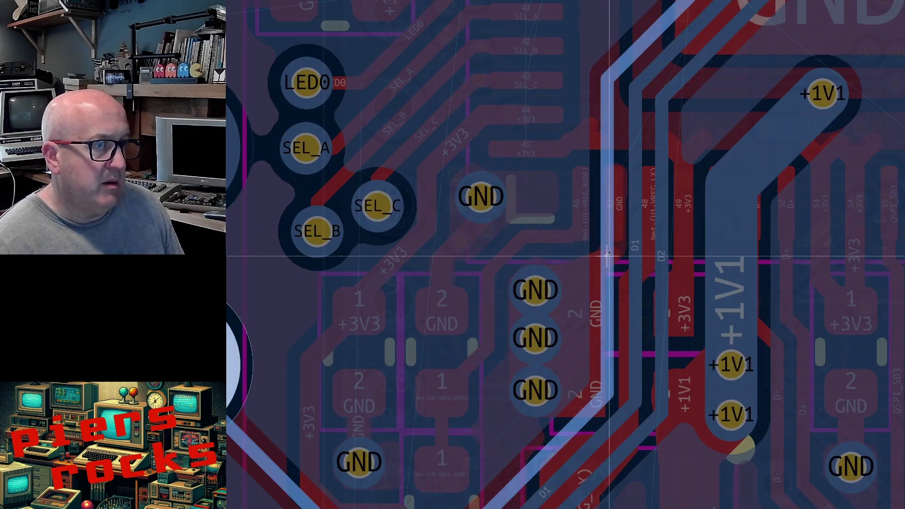
pyautogui.scroll(-3, 608, 255)
pyautogui.scroll(5, 611, 255)
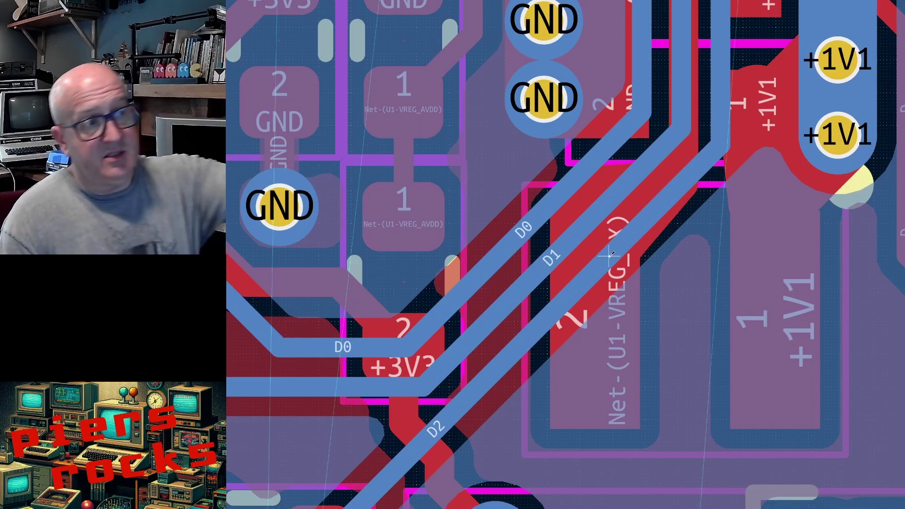
pyautogui.scroll(-2, 611, 254)
pyautogui.scroll(-2, 610, 254)
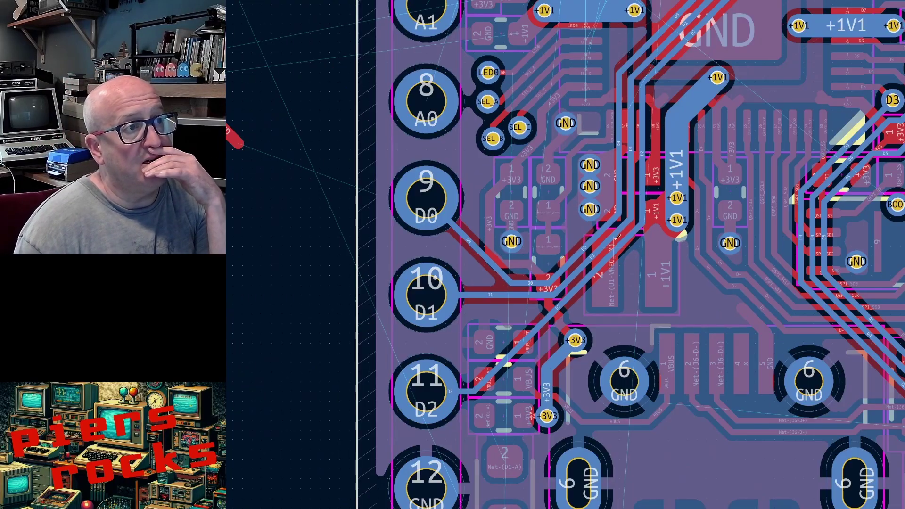
pyautogui.scroll(2, 610, 255)
pyautogui.scroll(-2, 611, 254)
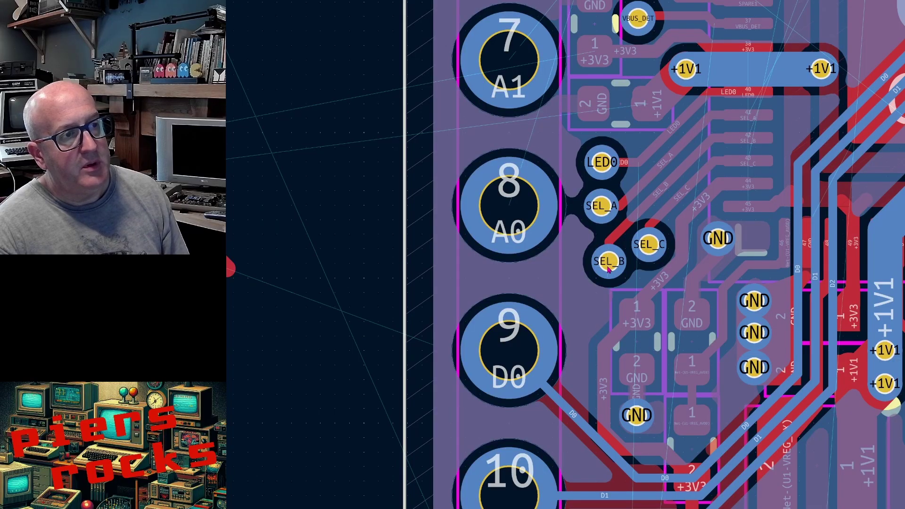
# Move the SEL_B and SEL_C vias side by side toward the gap between header pads 8 and 9 and refill the zones.
pyautogui.moveTo(608, 268); pyautogui.dragTo(540, 278)
pyautogui.moveTo(648, 244); pyautogui.dragTo(583, 271)
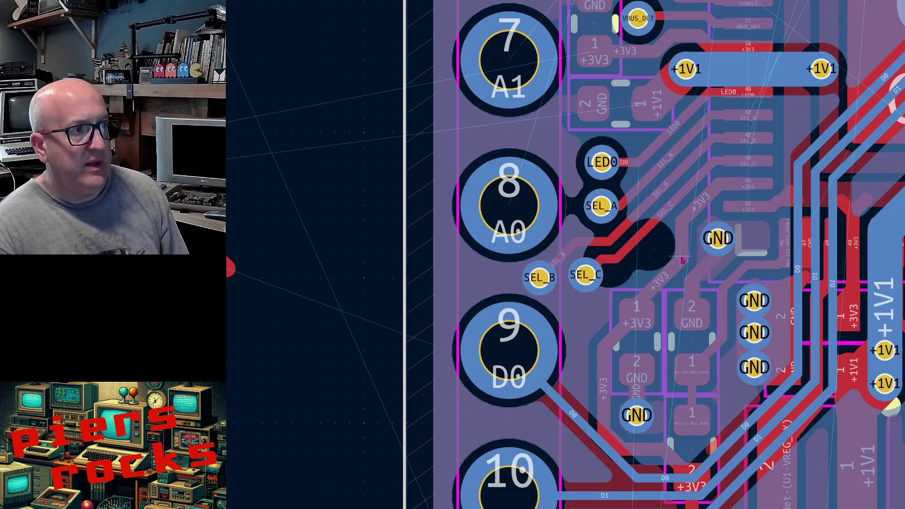
pyautogui.press('Delete')
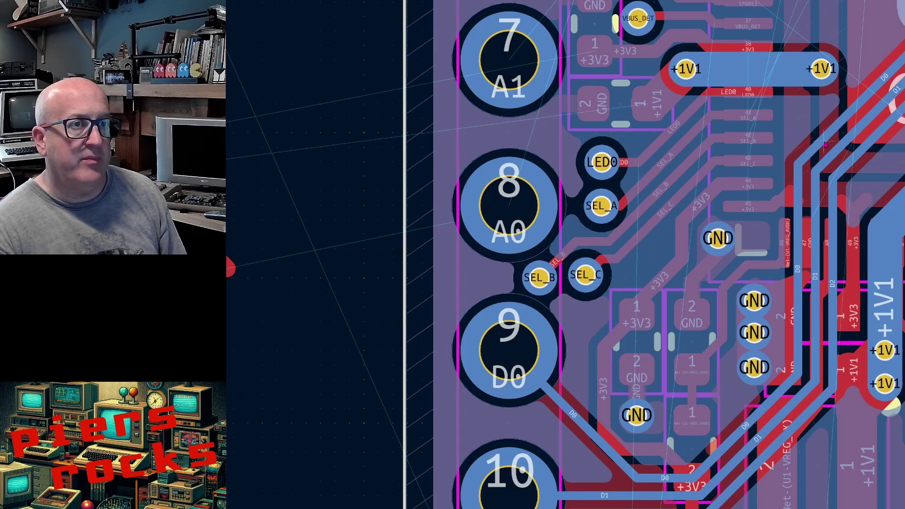
# Reroute the back-layer D0 and D1 traces from beneath the chip diagonally past the SEL_C via into header pads 9 and 10.
pyautogui.click(839, 123)
pyautogui.press('f')
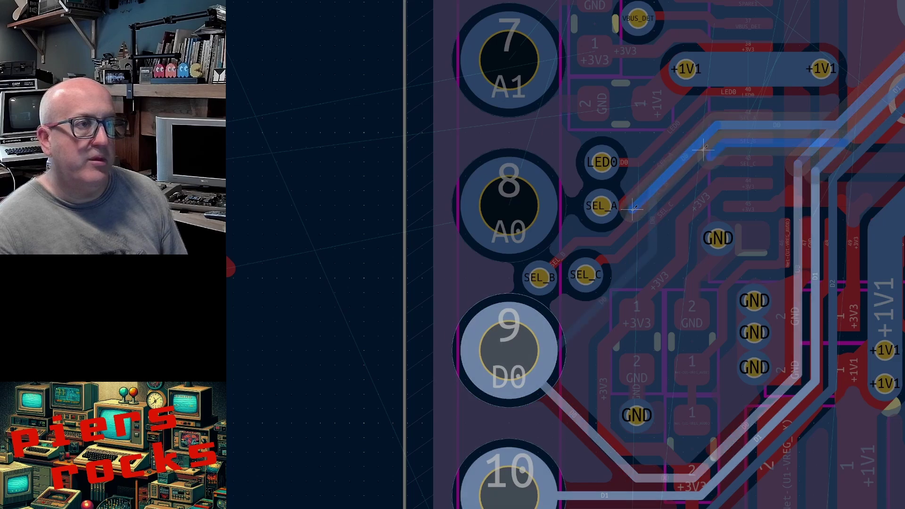
pyautogui.click(816, 172)
pyautogui.click(630, 290)
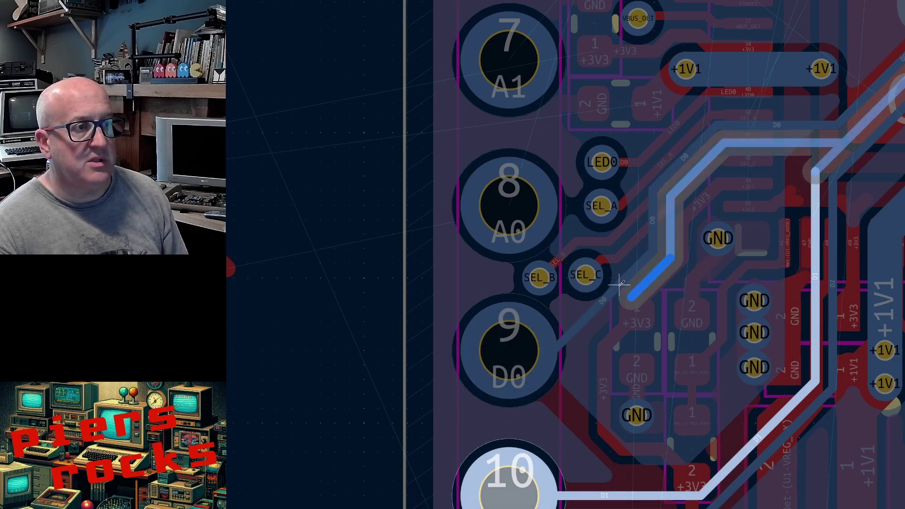
pyautogui.click(574, 352)
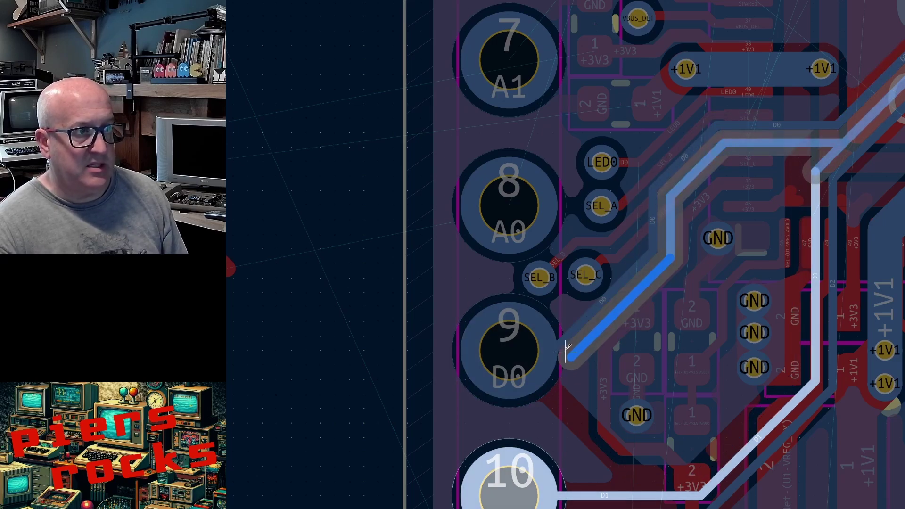
pyautogui.click(531, 446)
pyautogui.scroll(-3, 530, 445)
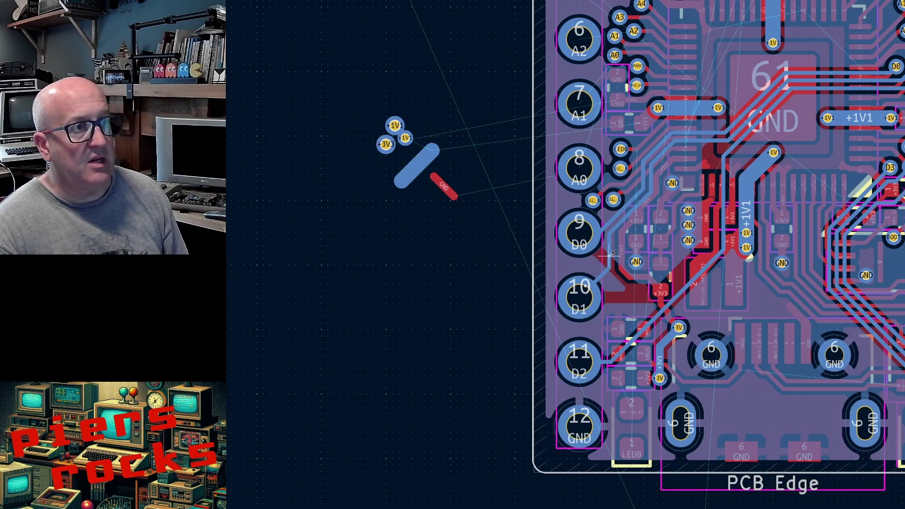
# Reroute the back-layer D2 trace alongside D1 and down past header pad 10 into header pad 11.
pyautogui.scroll(5, 618, 170)
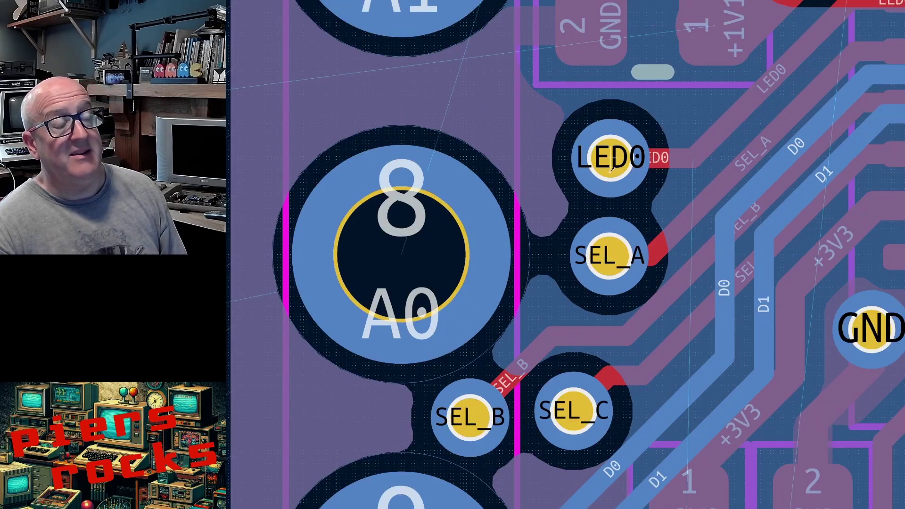
pyautogui.scroll(-3, 611, 169)
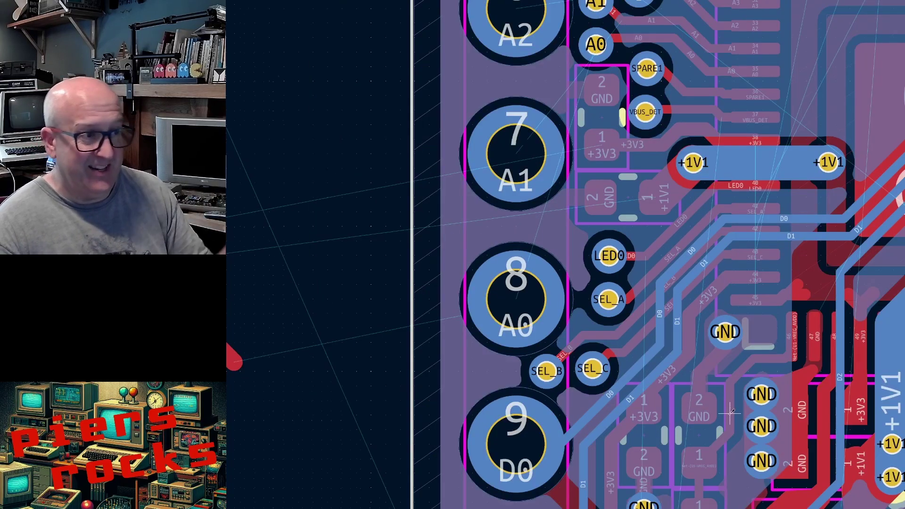
pyautogui.scroll(-2, 731, 411)
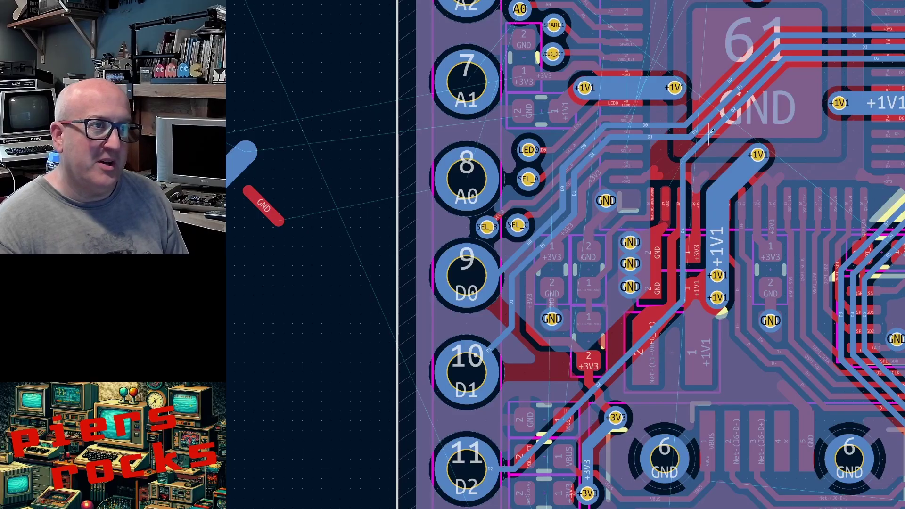
pyautogui.scroll(4, 559, 325)
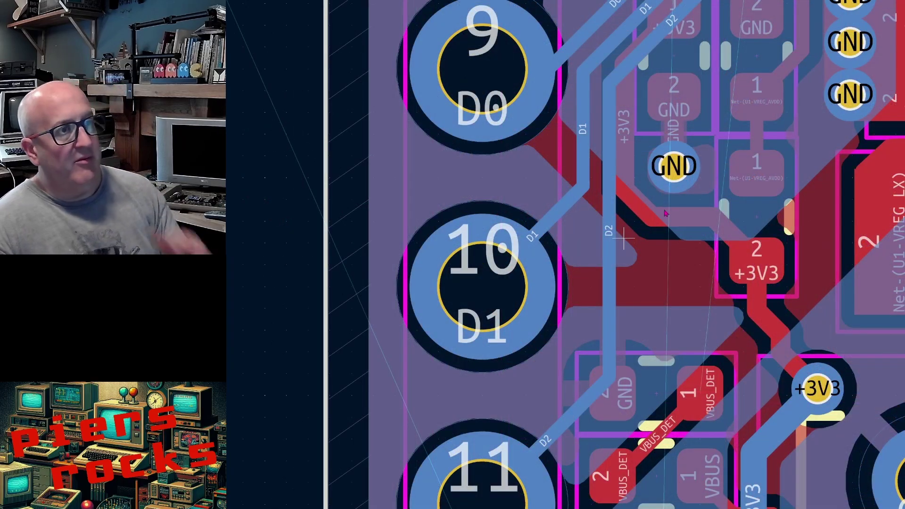
pyautogui.scroll(-2, 514, 268)
# Shift the diagonal sections of the back-layer D2, D1 and D0 traces toward the GND via, away from the SEL_A, SEL_B and SEL_C traces.
pyautogui.keyDown('shift'); pyautogui.scroll(3, 514, 268); pyautogui.keyUp('shift')
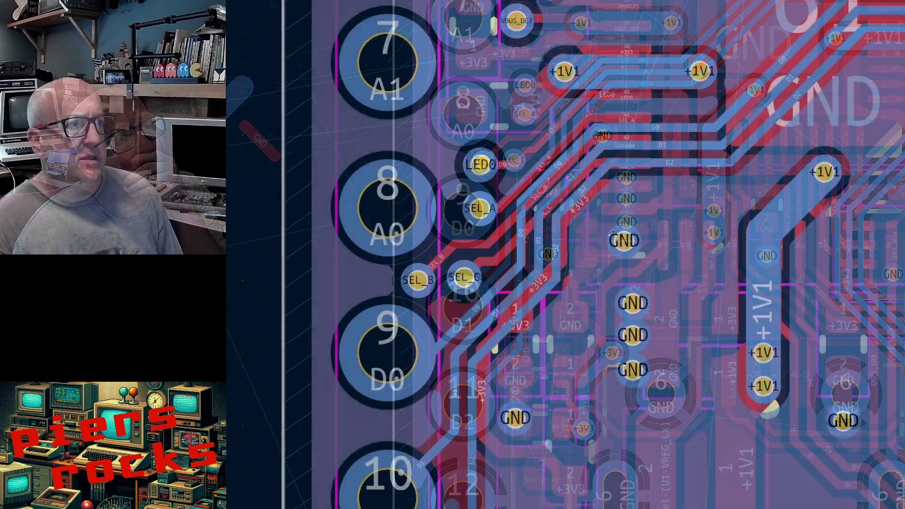
pyautogui.scroll(3, 606, 211)
pyautogui.scroll(-1, 532, 245)
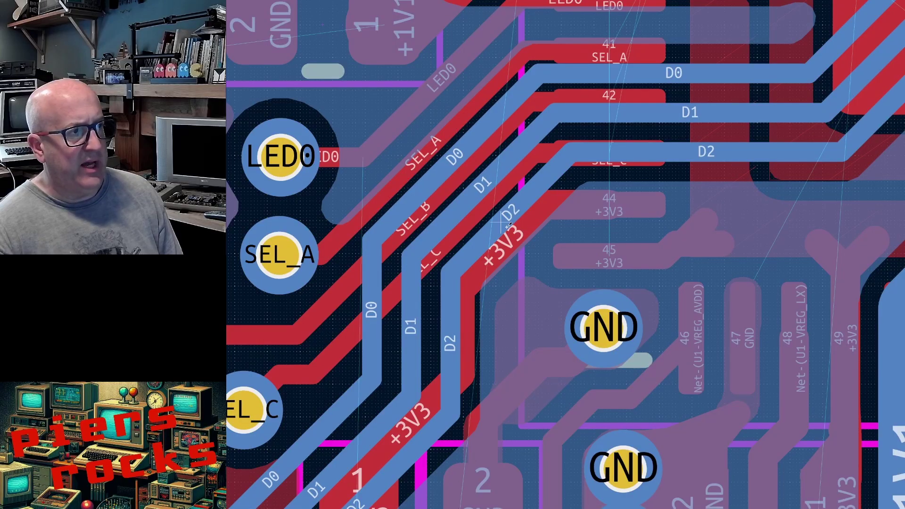
pyautogui.click(532, 245)
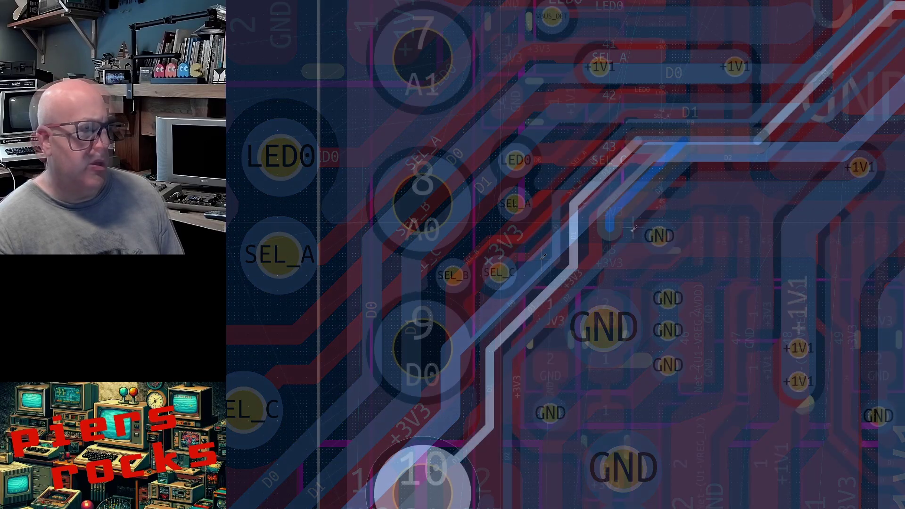
pyautogui.click(686, 141)
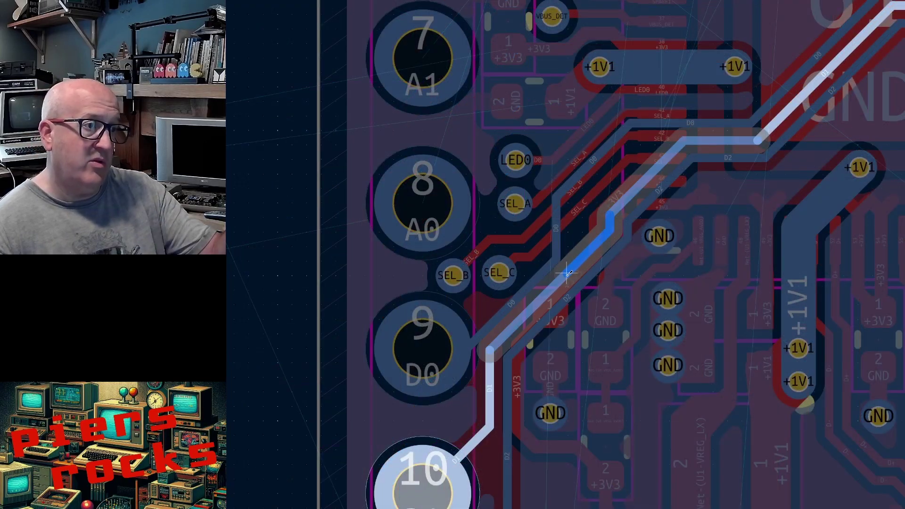
pyautogui.click(566, 272)
pyautogui.click(689, 126)
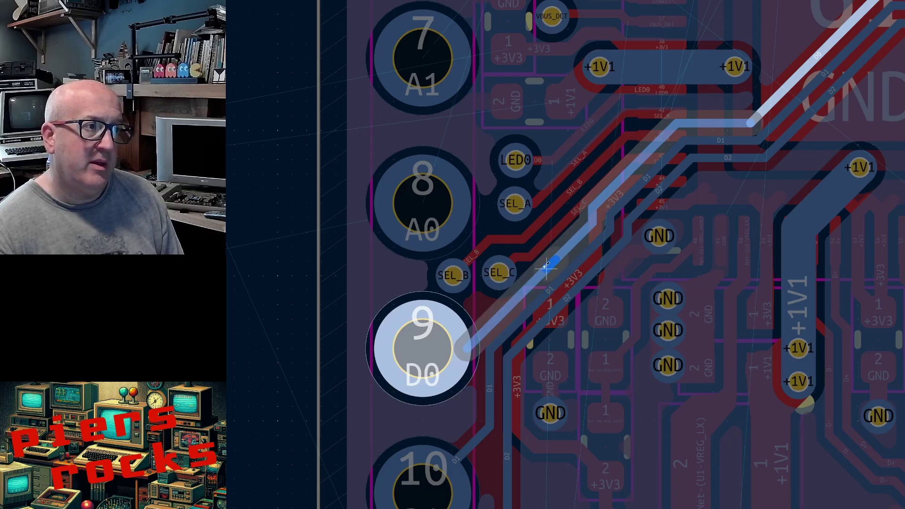
pyautogui.click(543, 270)
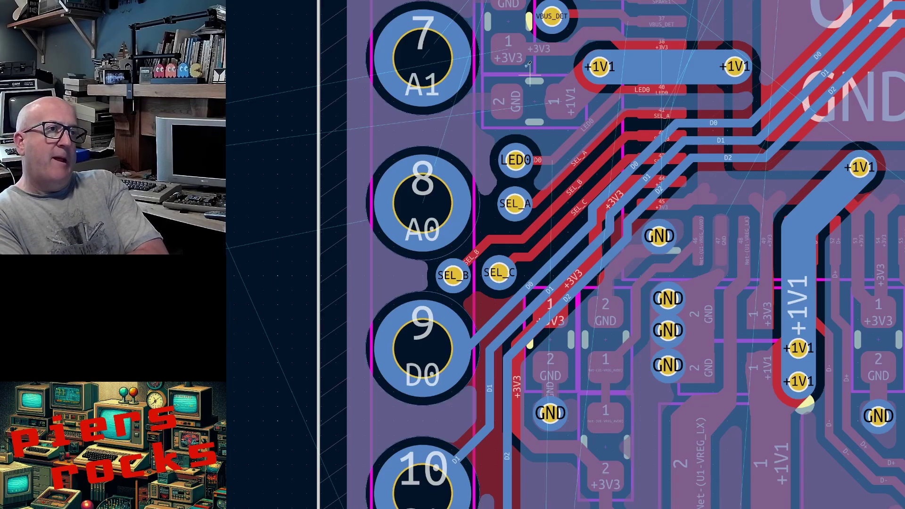
# Remove the SEL_C via between header pads 8 and 9 and start extending its front-layer trace downward beside pad 9.
pyautogui.scroll(-2, 560, 247)
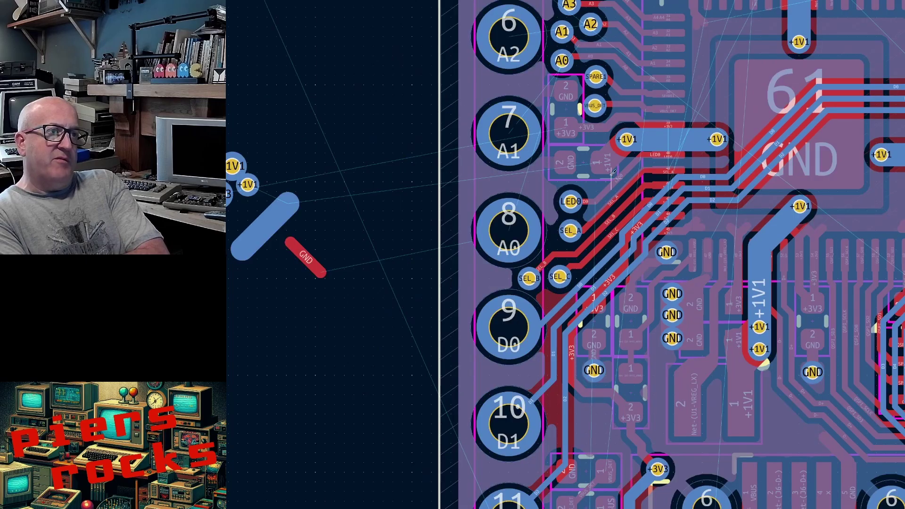
pyautogui.scroll(-2, 542, 187)
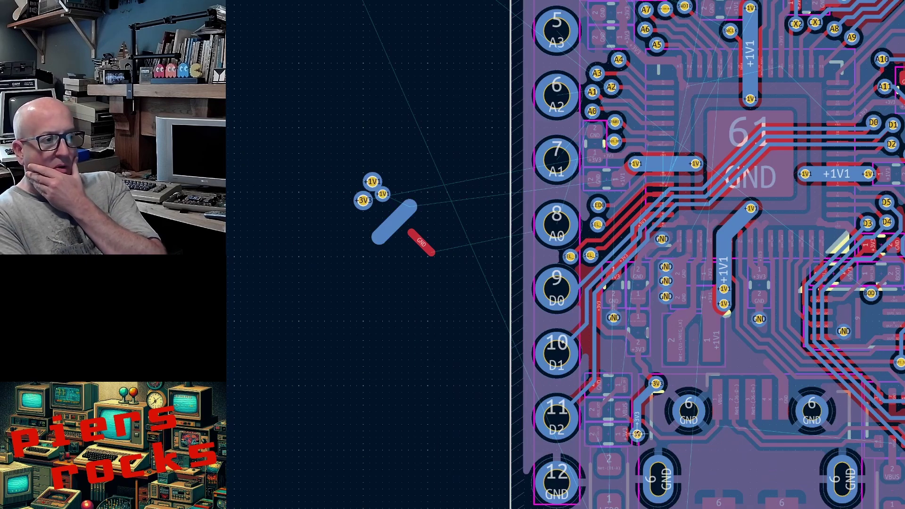
pyautogui.scroll(4, 638, 434)
pyautogui.scroll(-3, 512, 204)
pyautogui.scroll(3, 617, 263)
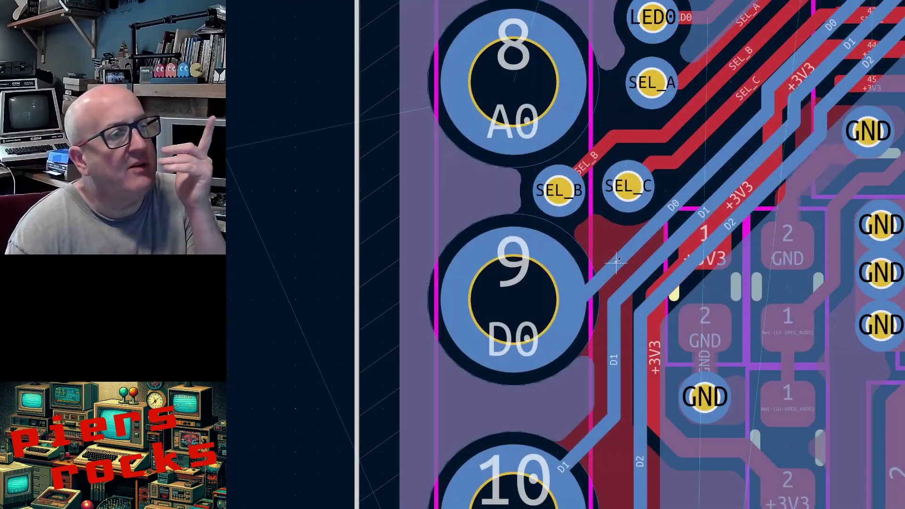
pyautogui.press('pageup')
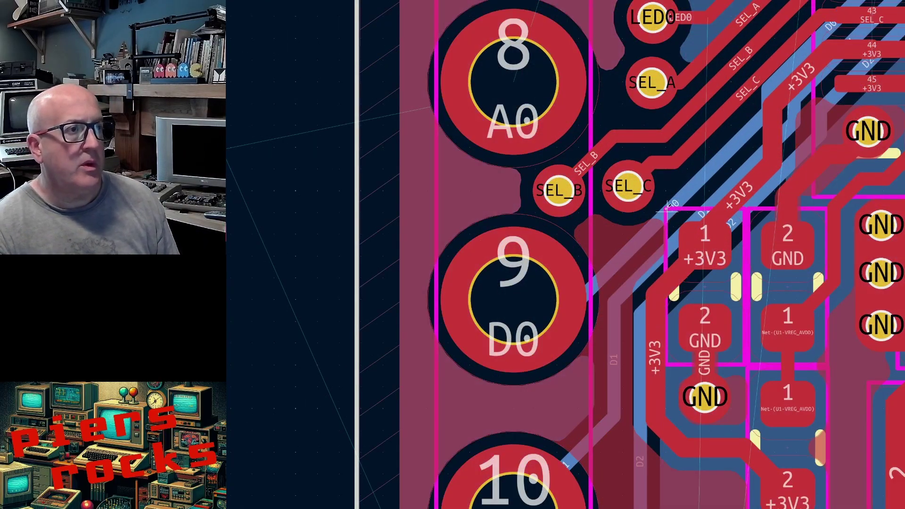
pyautogui.scroll(-2, 612, 264)
pyautogui.scroll(4, 580, 265)
pyautogui.press('x')
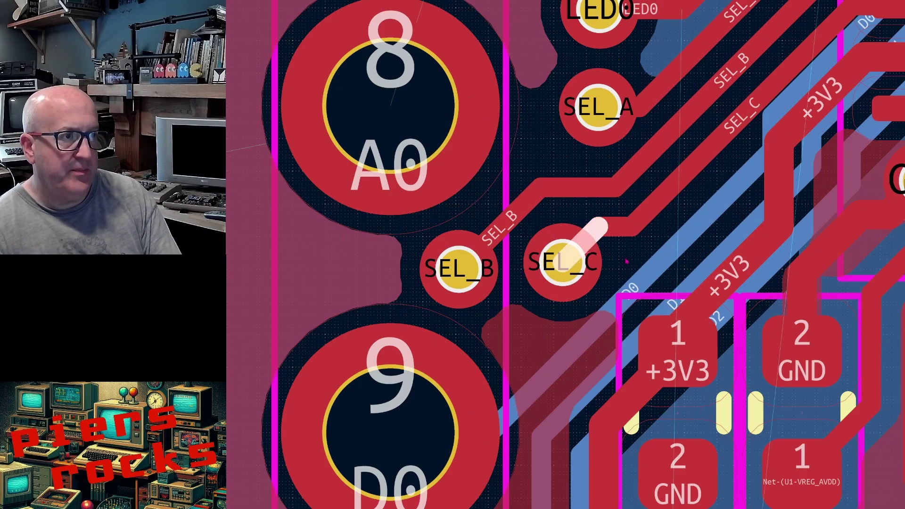
pyautogui.scroll(-3, 610, 265)
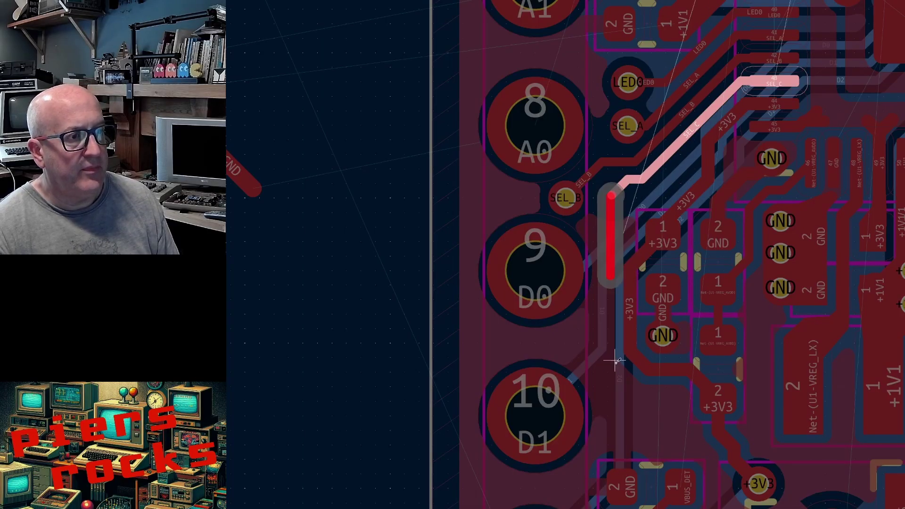
# Continue the front-layer SEL_C trace down beside the +3V3 trace and end it in a via next to the capacitor's +3V3 pad.
pyautogui.scroll(-2, 617, 361)
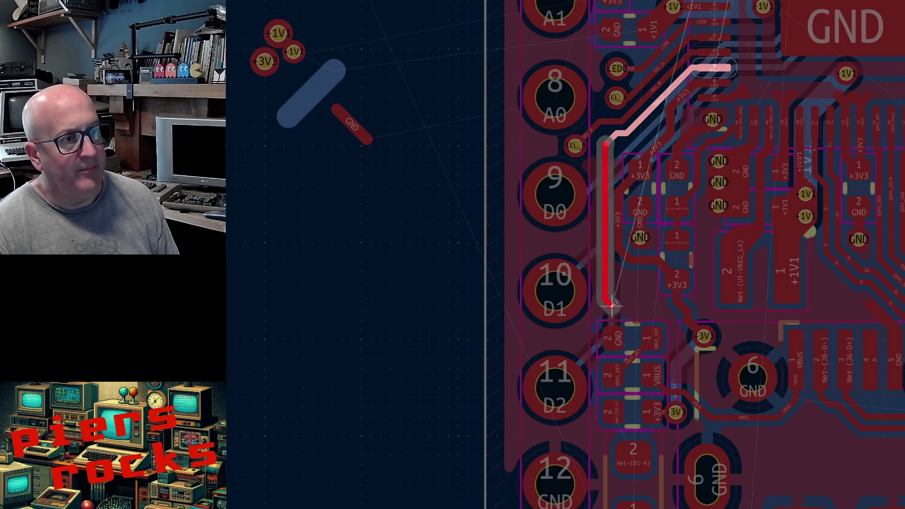
pyautogui.scroll(5, 609, 264)
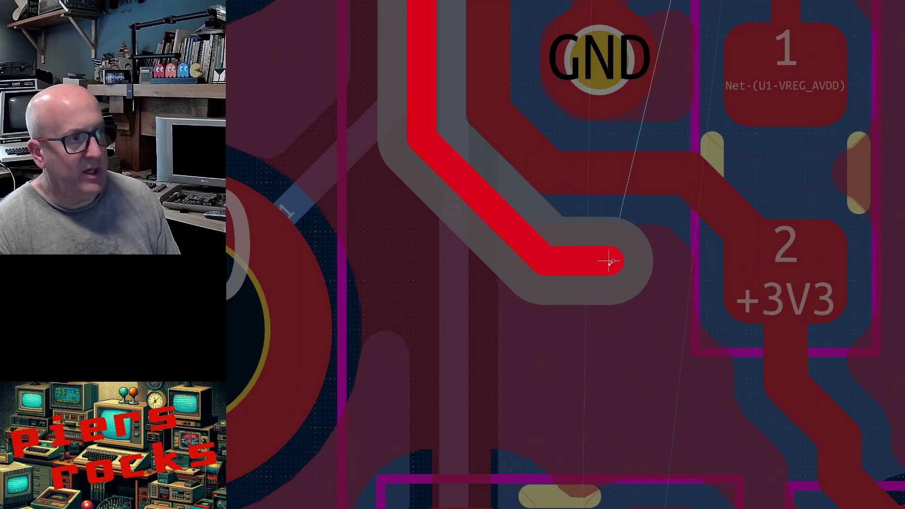
pyautogui.press('v')
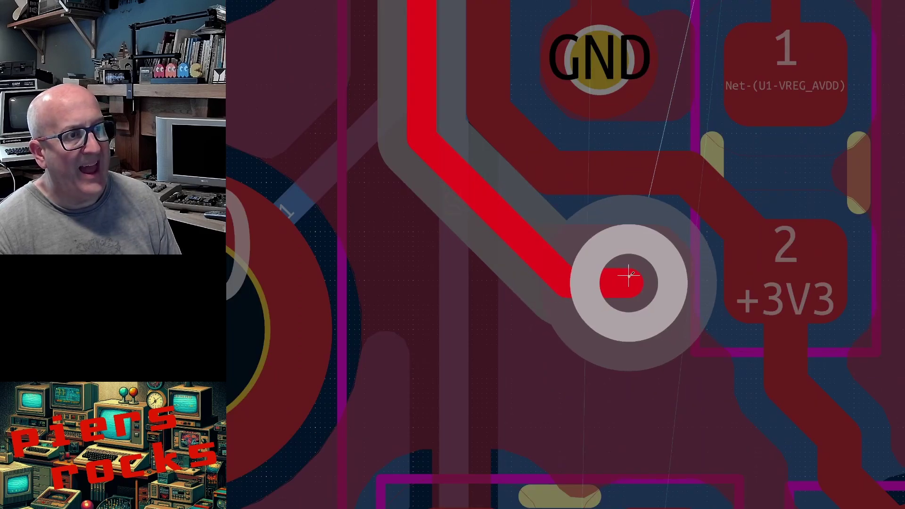
pyautogui.scroll(-2, 634, 276)
pyautogui.doubleClick(634, 275)
pyautogui.scroll(-4, 613, 254)
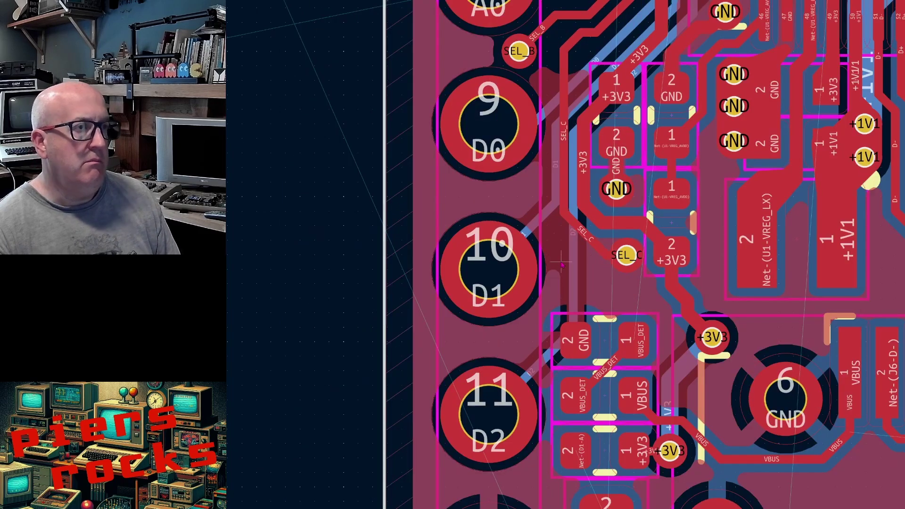
# Remove the SEL_B via and try to route its front-layer trace around header pad 9 toward the gap above pad 10.
pyautogui.moveTo(580, 162); pyautogui.dragTo(614, 256, button='middle')
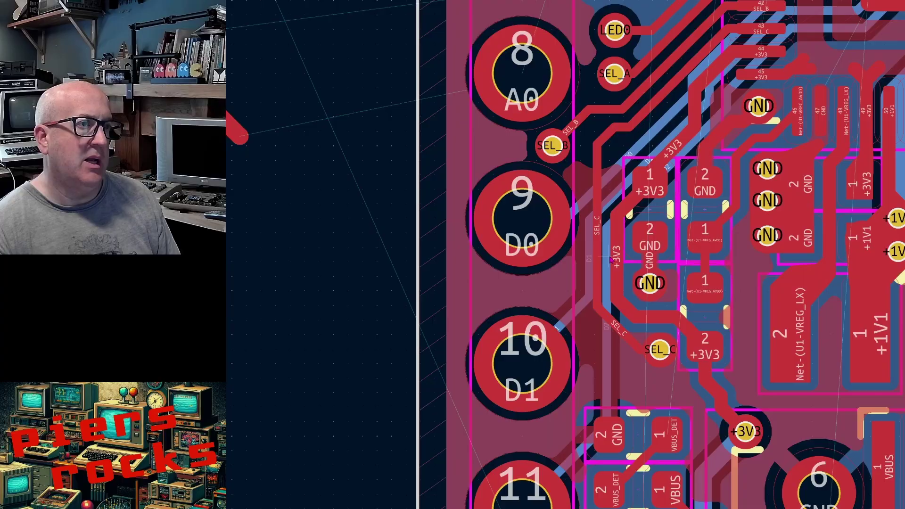
pyautogui.click(606, 110)
pyautogui.press('v')
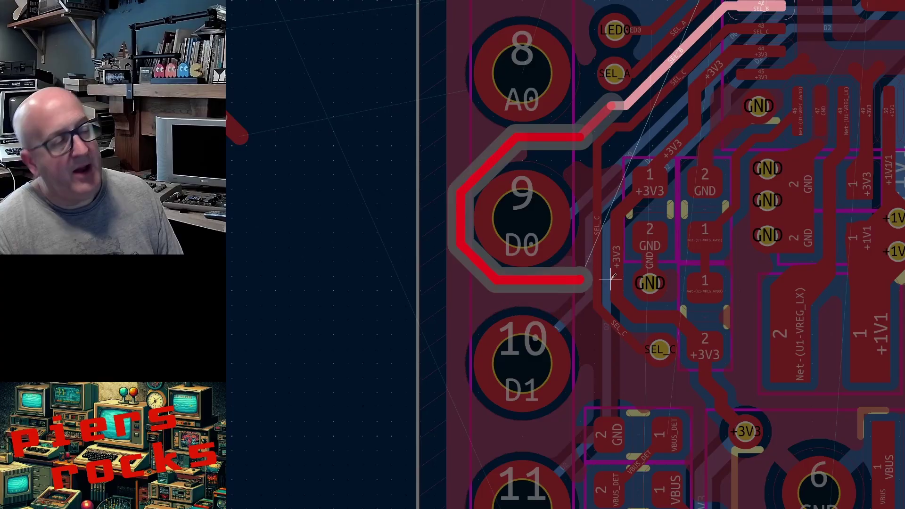
pyautogui.scroll(-5, 608, 255)
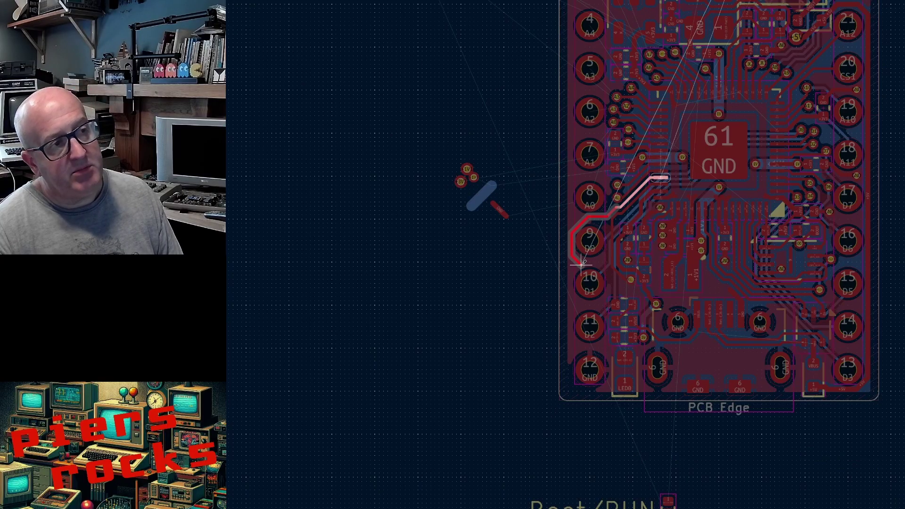
pyautogui.scroll(5, 587, 258)
pyautogui.scroll(-3, 604, 245)
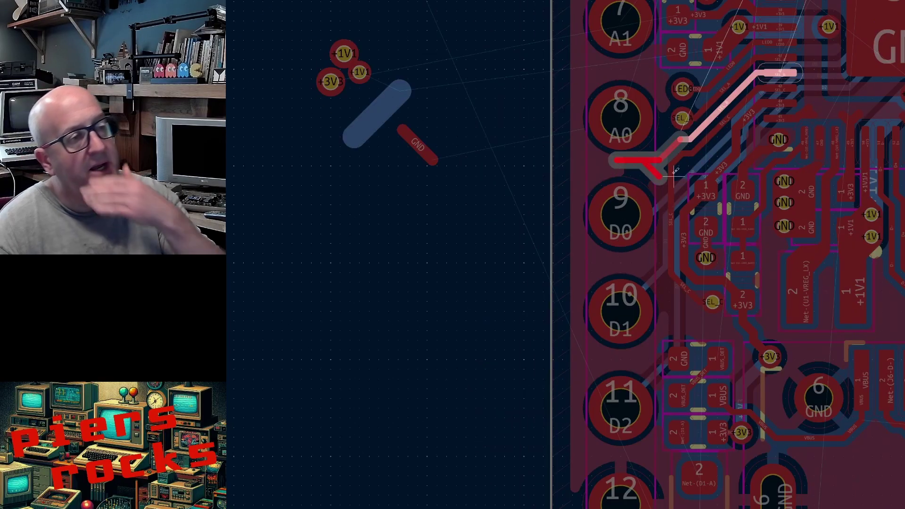
pyautogui.scroll(3, 608, 254)
pyautogui.scroll(-5, 606, 253)
pyautogui.scroll(6, 610, 256)
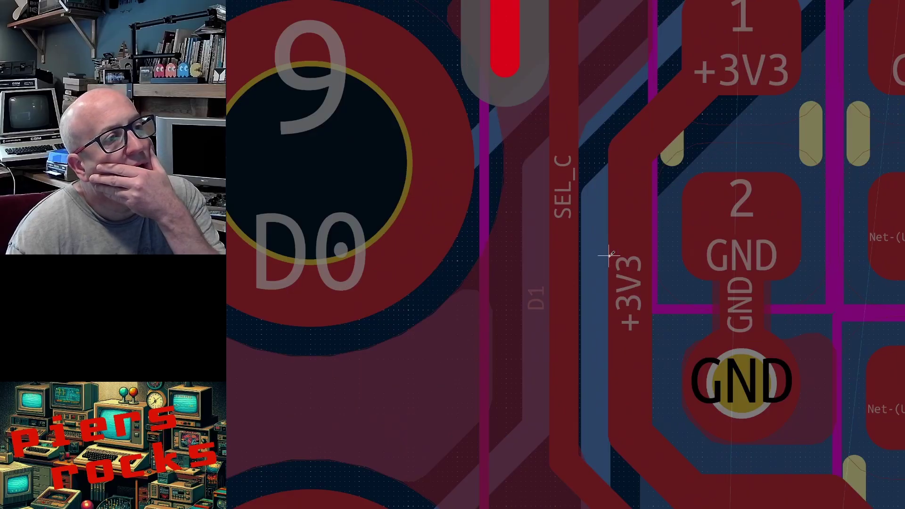
pyautogui.scroll(-1, 613, 253)
pyautogui.scroll(-3, 620, 243)
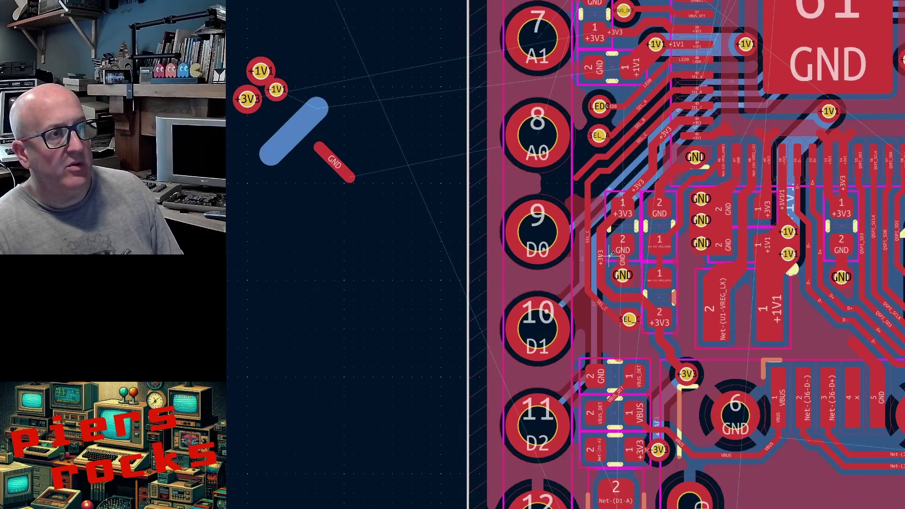
# Route the front-layer SEL_B trace from its end between header pads 8 and 9 around the board-edge side of pad 9.
pyautogui.scroll(2, 611, 230)
pyautogui.scroll(-5, 608, 236)
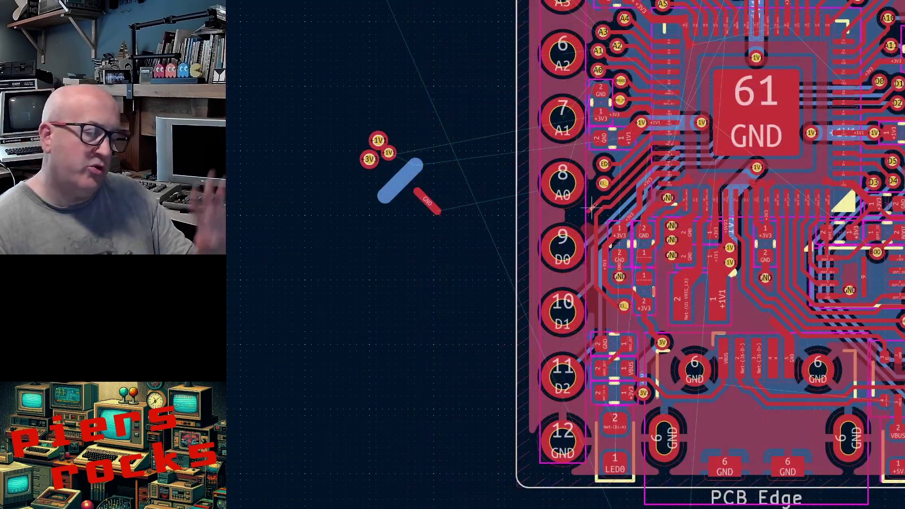
pyautogui.scroll(2, 554, 380)
pyautogui.press('pagedown')
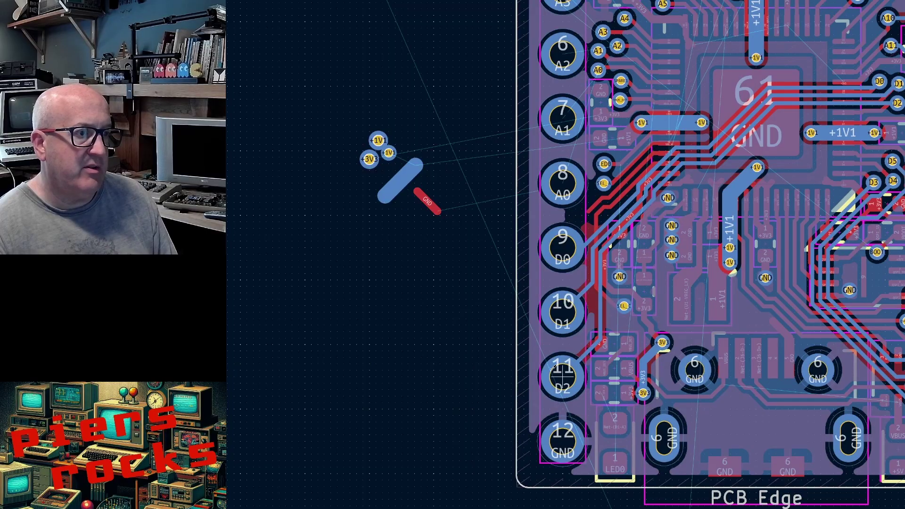
pyautogui.scroll(6, 584, 203)
pyautogui.click(607, 259)
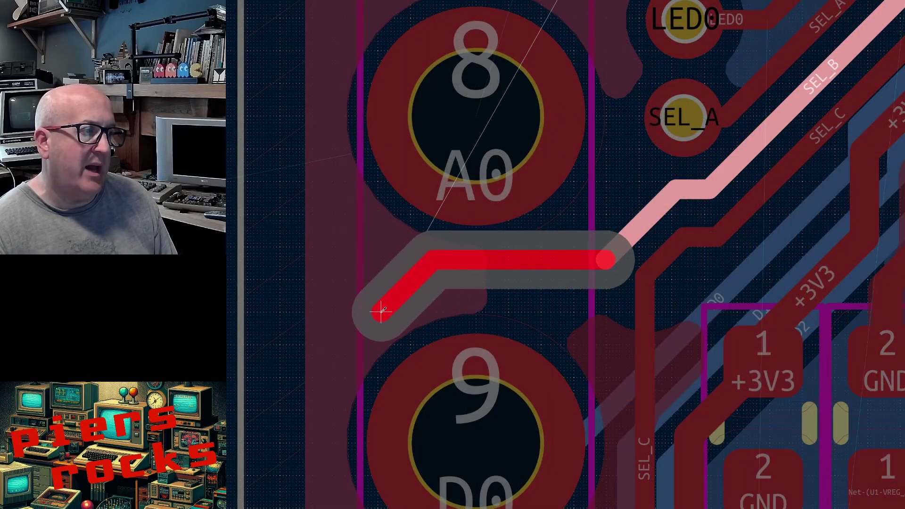
pyautogui.click(329, 423)
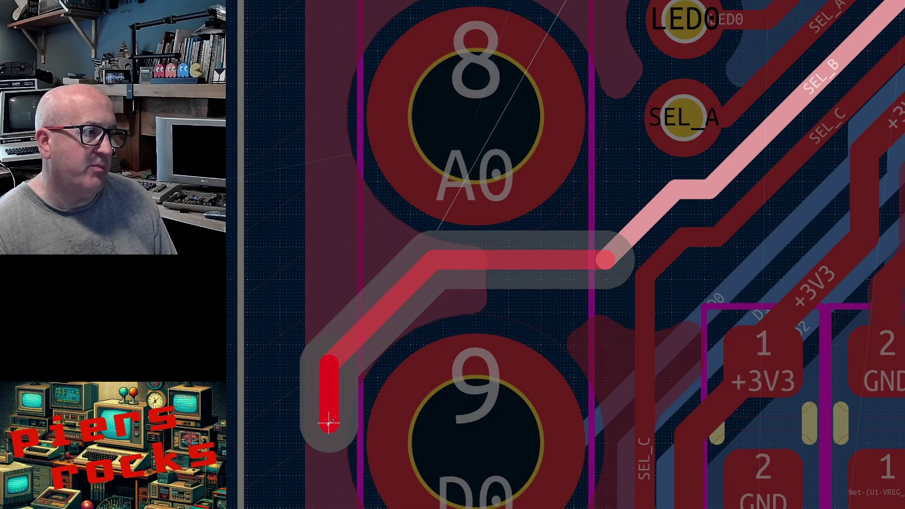
# Continue the SEL_B trace between header pads 9 and 10 and end it in a via next to the SEL_C via.
pyautogui.scroll(-4, 330, 423)
pyautogui.scroll(4, 610, 273)
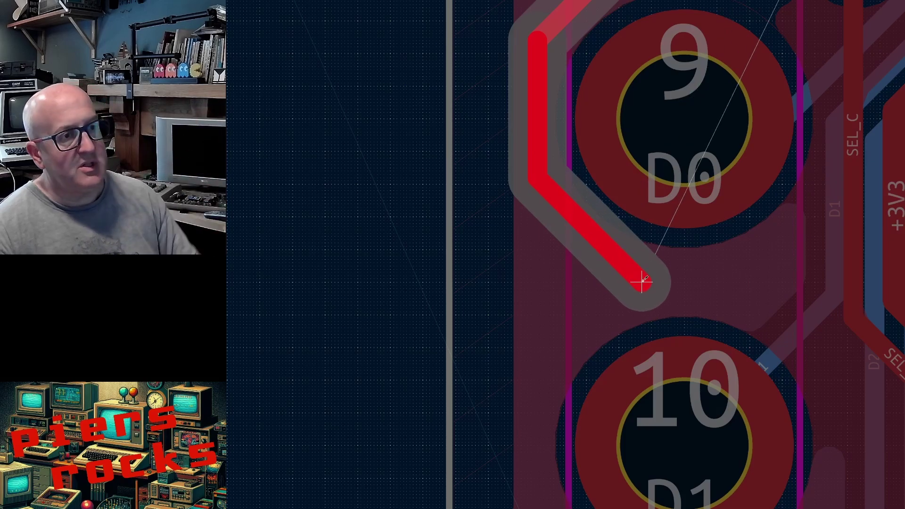
pyautogui.scroll(-2, 637, 281)
pyautogui.click(606, 256)
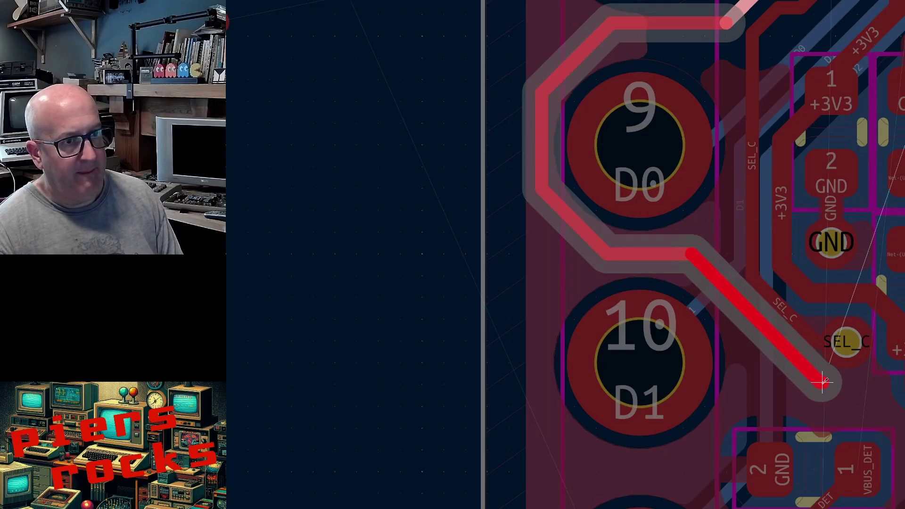
pyautogui.press('v')
pyautogui.click(825, 392)
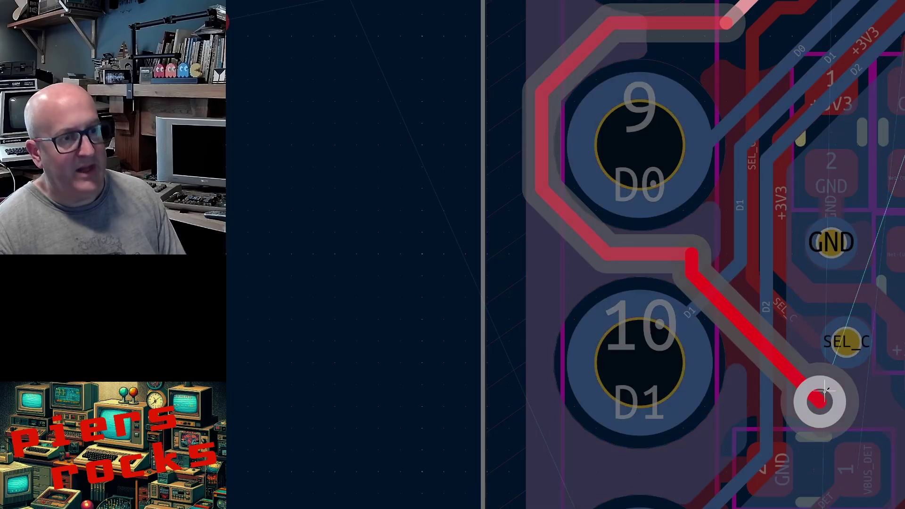
pyautogui.press('Escape')
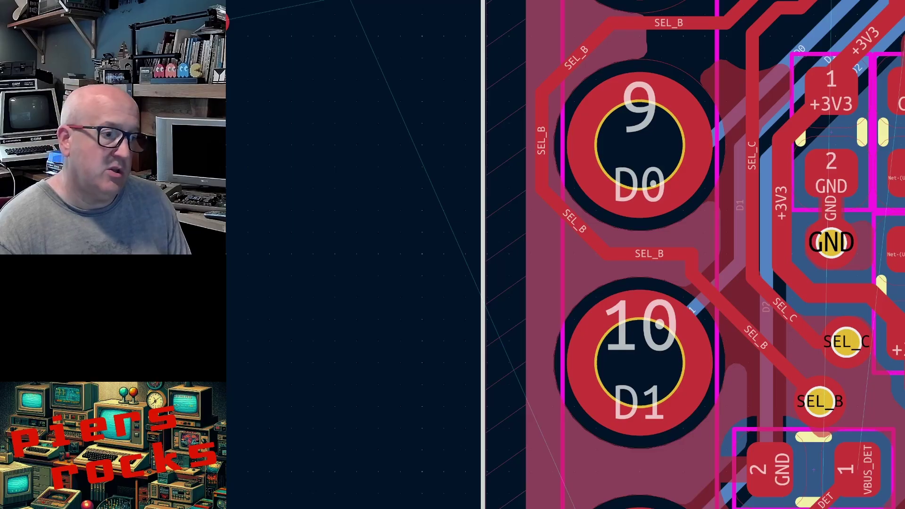
# Connect the VBUS_DET via beside header pad 10 to the nearby VBUS_DET pad 1 with a short front-layer trace.
pyautogui.scroll(-5, 611, 259)
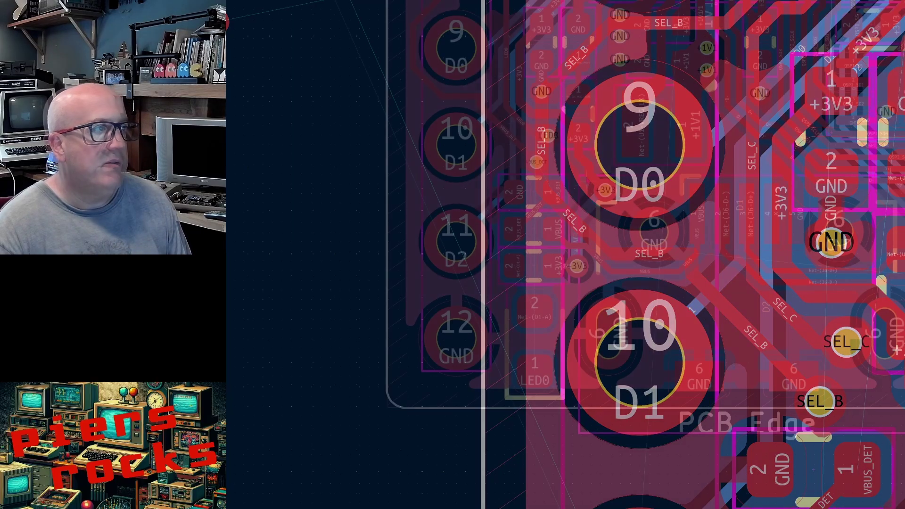
pyautogui.scroll(5, 610, 259)
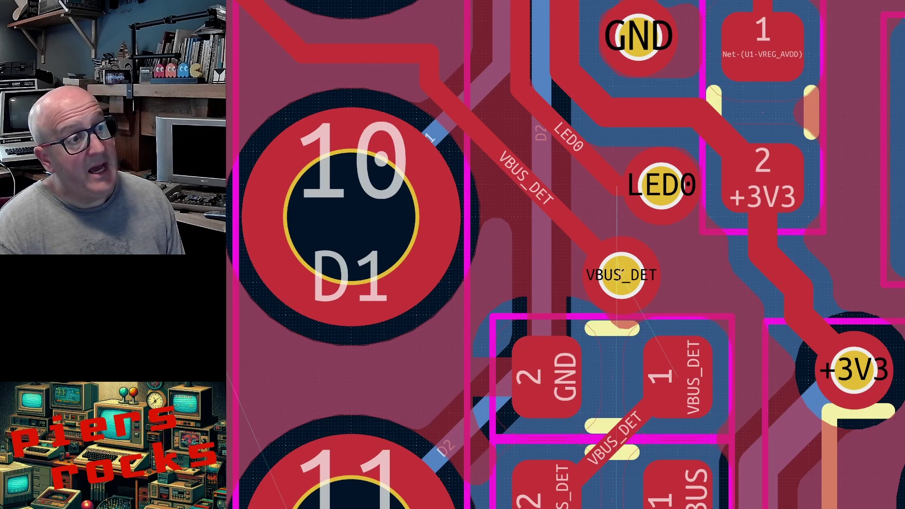
pyautogui.press('x')
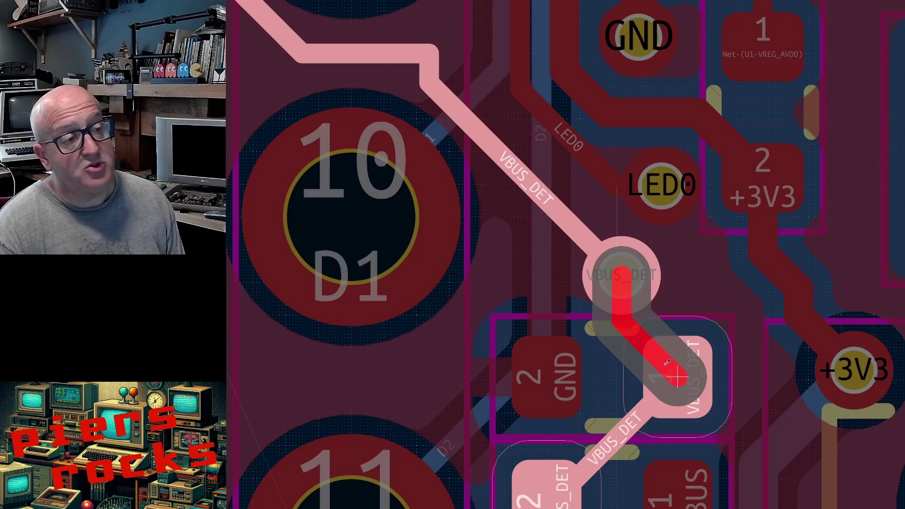
pyautogui.click(668, 362)
pyautogui.scroll(-2, 566, 170)
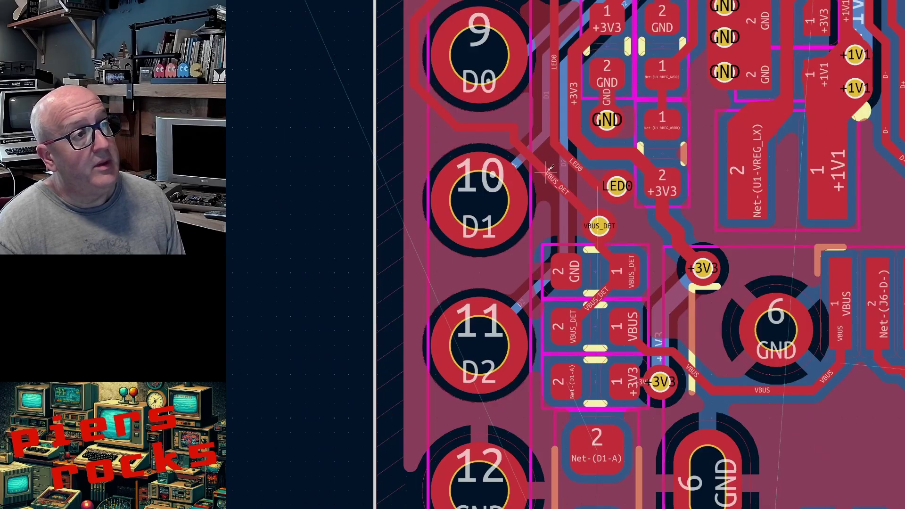
pyautogui.press('x')
pyautogui.press('Escape')
pyautogui.scroll(-2, 576, 188)
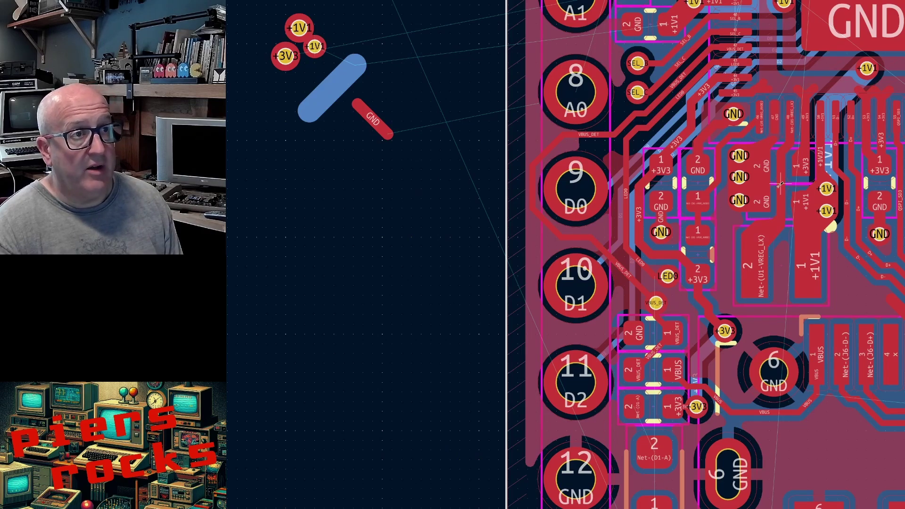
# Move a GND via to the board edge between header pads 8 and 9, outside the VBUS_DET trace.
pyautogui.press('m')
pyautogui.scroll(5, 556, 55)
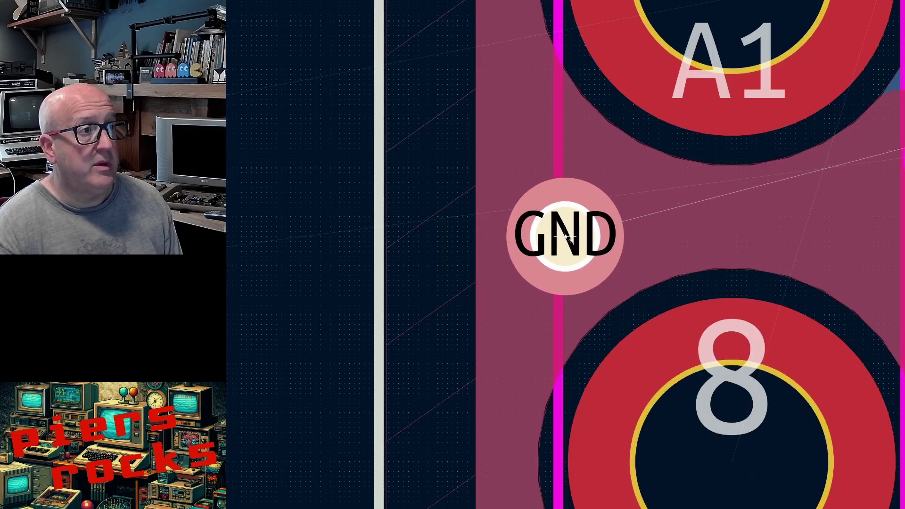
pyautogui.click(556, 217)
pyautogui.scroll(-5, 556, 217)
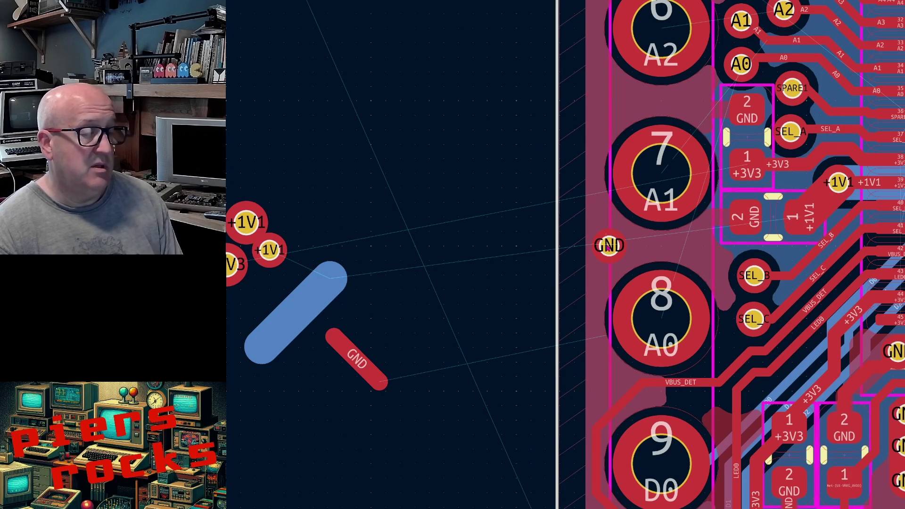
pyautogui.press('m')
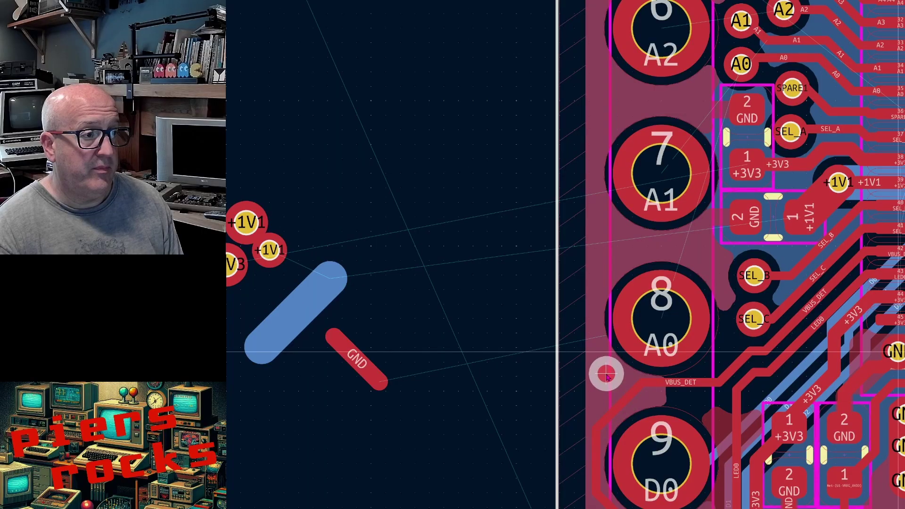
pyautogui.click(605, 371)
pyautogui.scroll(-3, 605, 371)
# Move the second GND via to the board edge between header pads 9 and 10, clear of the VBUS_DET trace.
pyautogui.scroll(5, 609, 291)
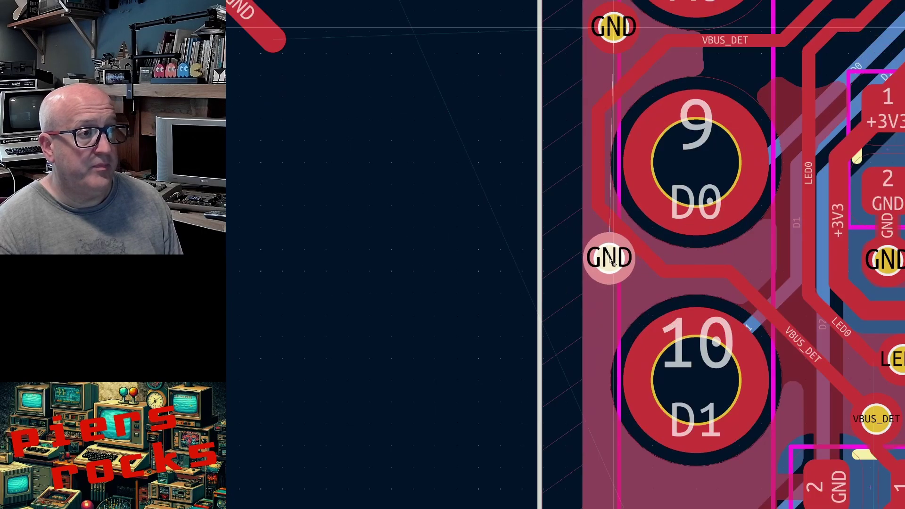
pyautogui.click(612, 294)
pyautogui.press('m')
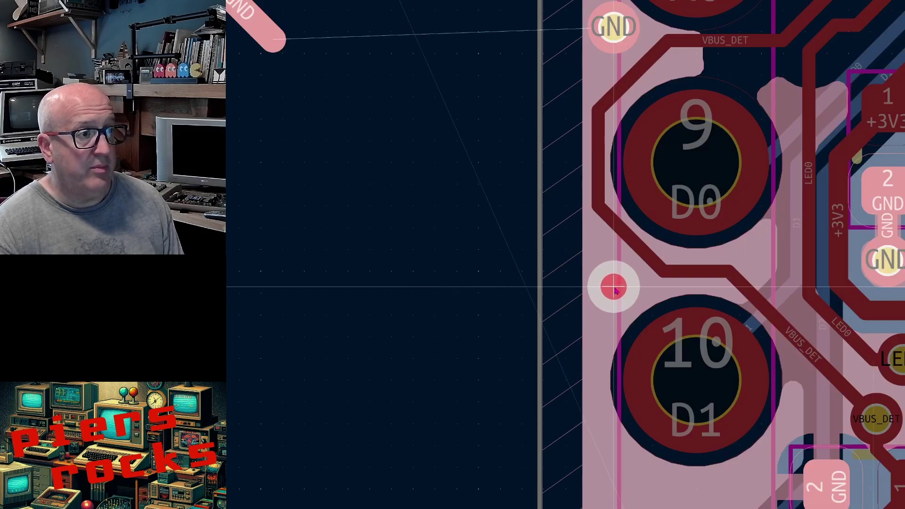
pyautogui.click(614, 289)
pyautogui.scroll(-4, 614, 288)
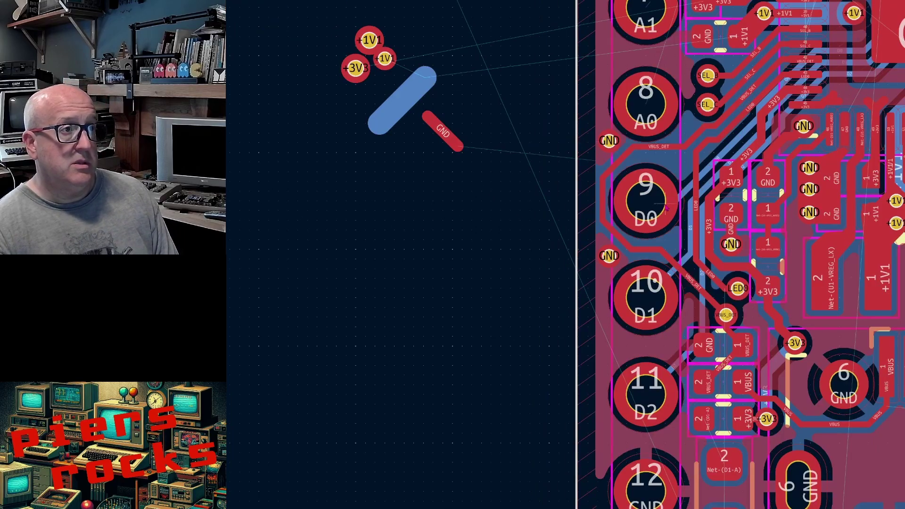
# Examine the routed board on both copper layers, the unplaced Boot/RUN part and the area around the USB connector.
pyautogui.scroll(-3, 587, 215)
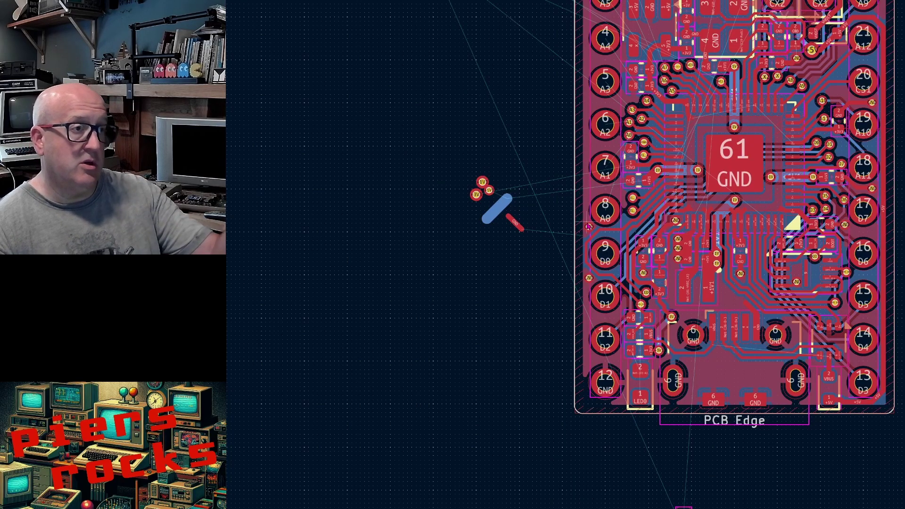
pyautogui.scroll(2, 587, 219)
pyautogui.scroll(5, 611, 259)
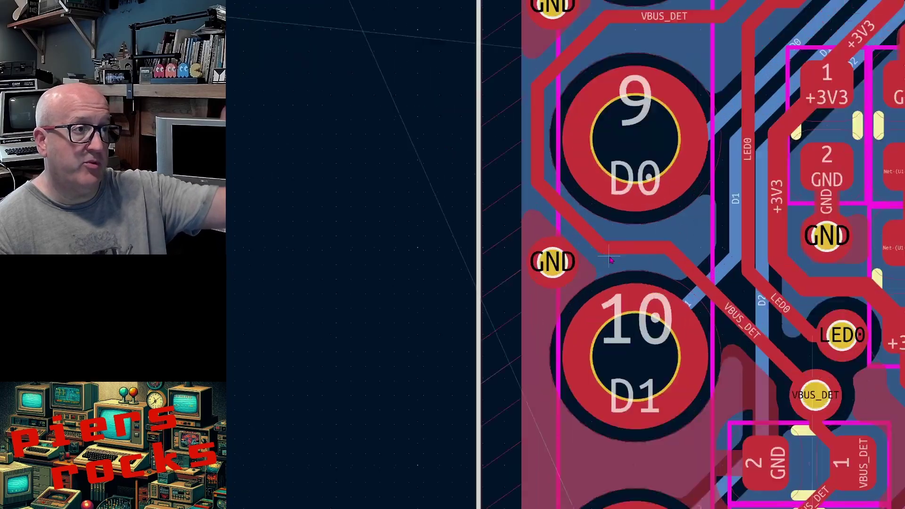
pyautogui.scroll(-5, 564, 128)
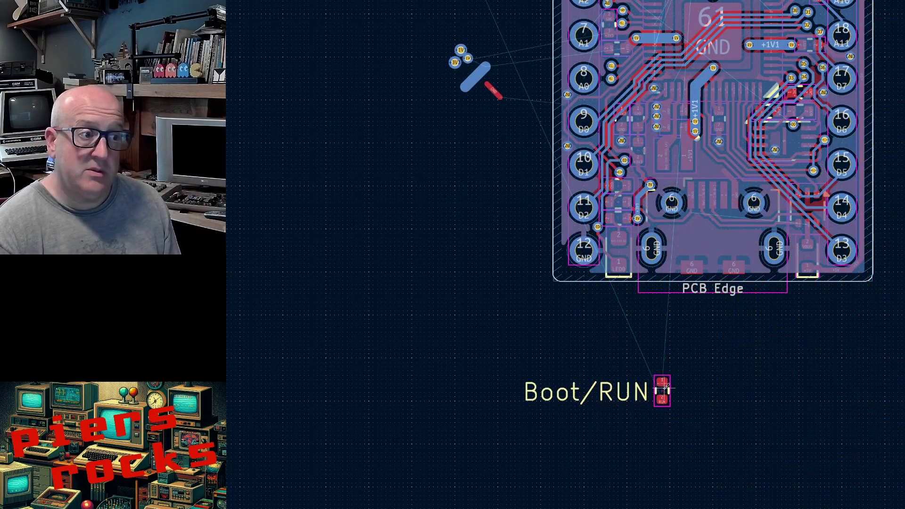
pyautogui.scroll(5, 666, 386)
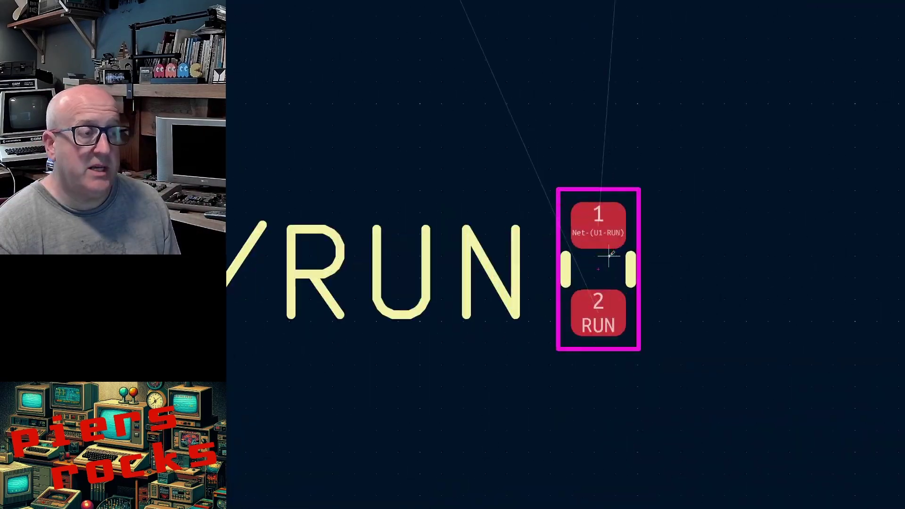
pyautogui.scroll(-9, 611, 256)
pyautogui.scroll(-2, 610, 256)
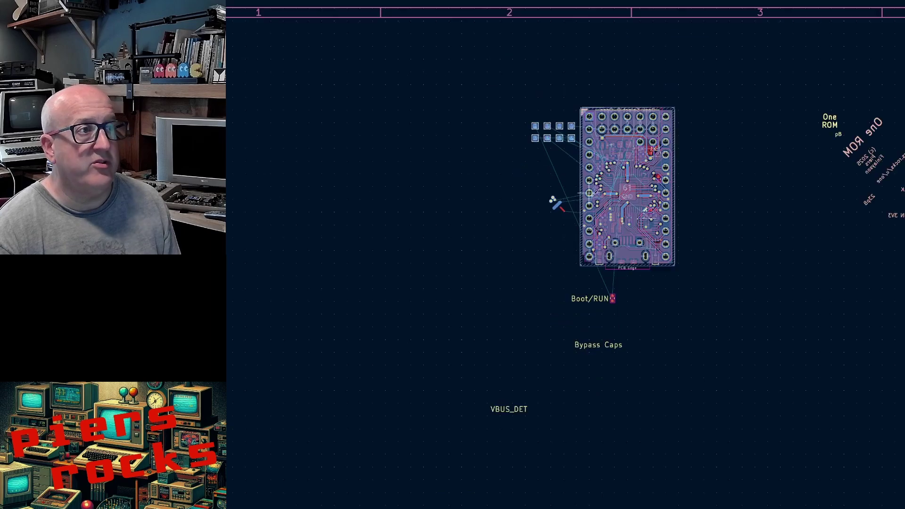
pyautogui.scroll(6, 596, 131)
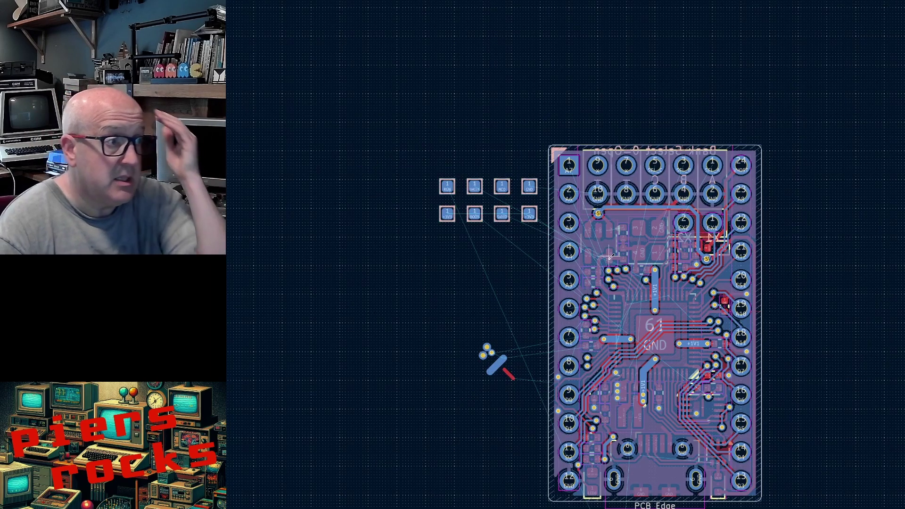
pyautogui.press('pageup')
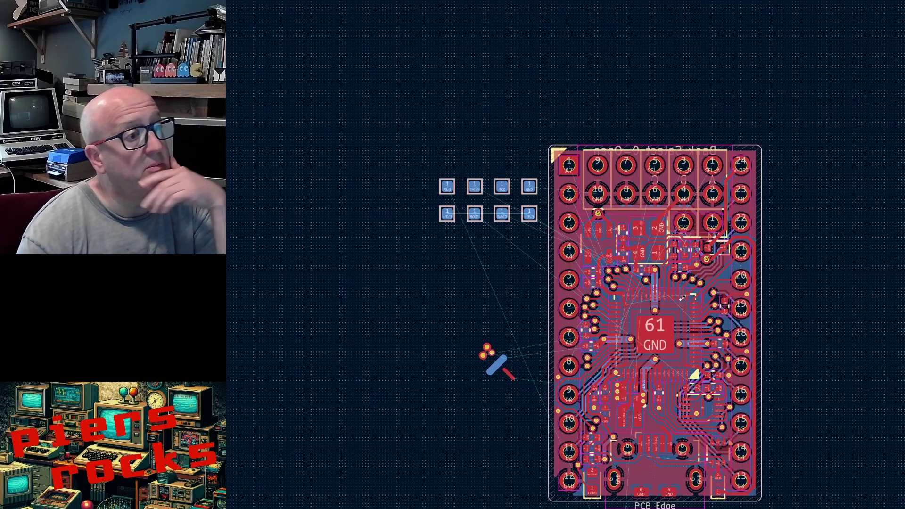
pyautogui.scroll(4, 682, 298)
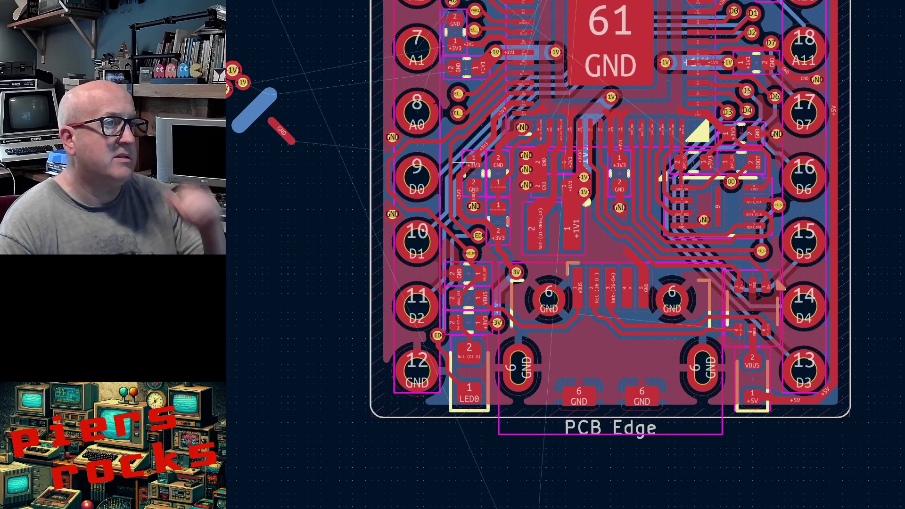
# Paste a USB-C connector footprint over the existing USB connector, and relocate it to the empty area beside the board.
pyautogui.hotkey('ctrl', 'v')
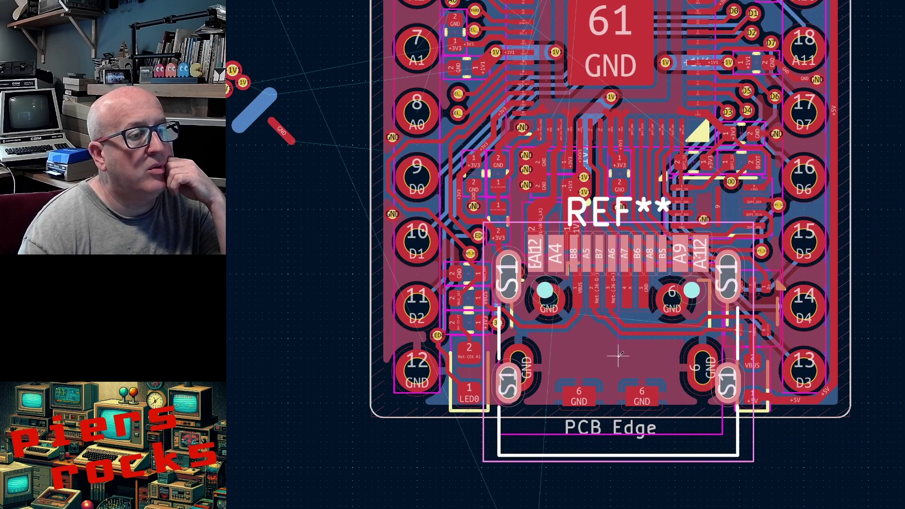
pyautogui.click(617, 358)
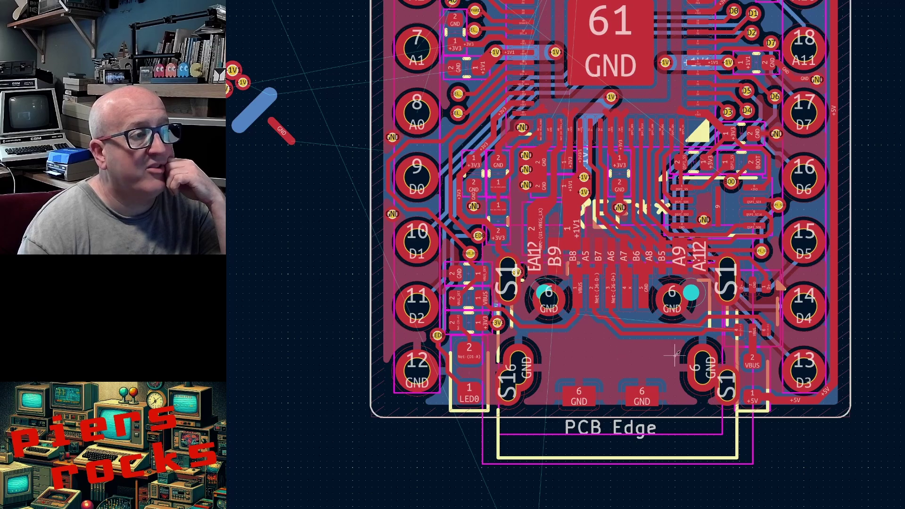
pyautogui.scroll(-5, 672, 347)
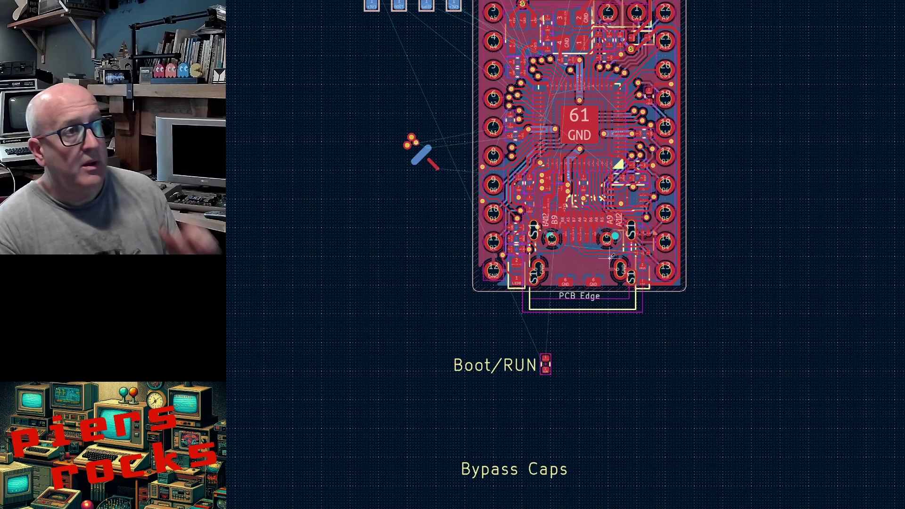
pyautogui.scroll(3, 608, 134)
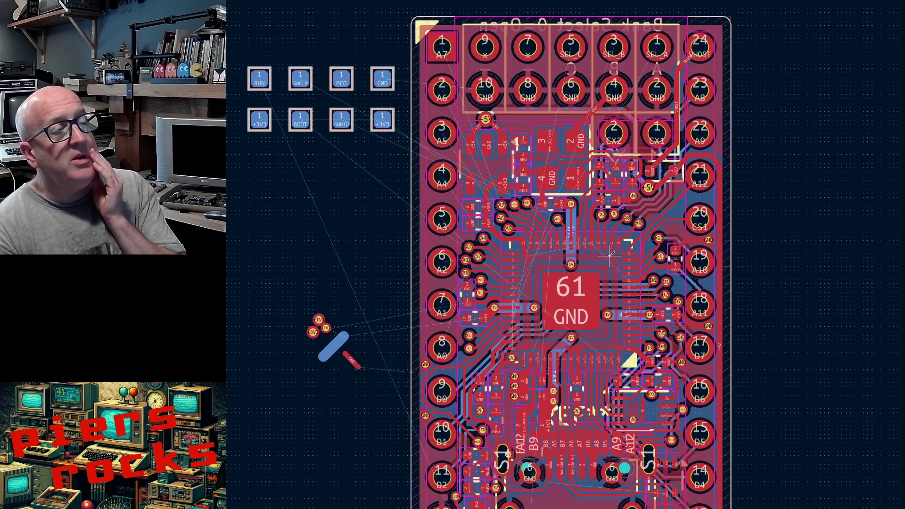
pyautogui.scroll(-2, 608, 236)
pyautogui.hotkey('ctrl', 'z')
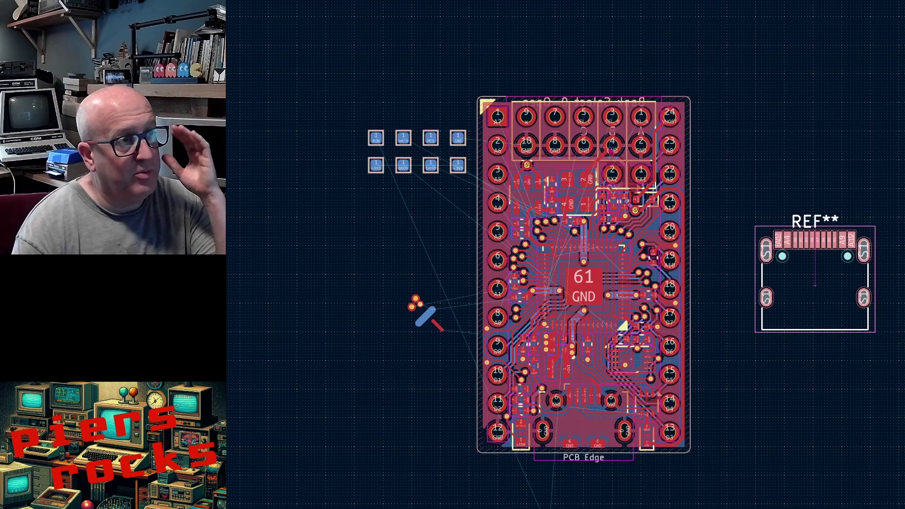
# Inspect the bank-select header and select its unconnected pad 7.
pyautogui.scroll(3, 606, 136)
pyautogui.scroll(1, 609, 257)
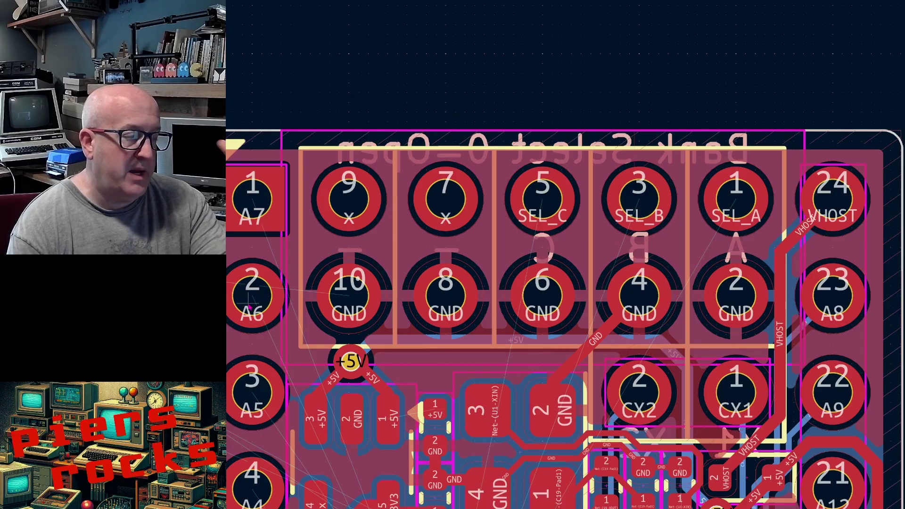
pyautogui.click(456, 208)
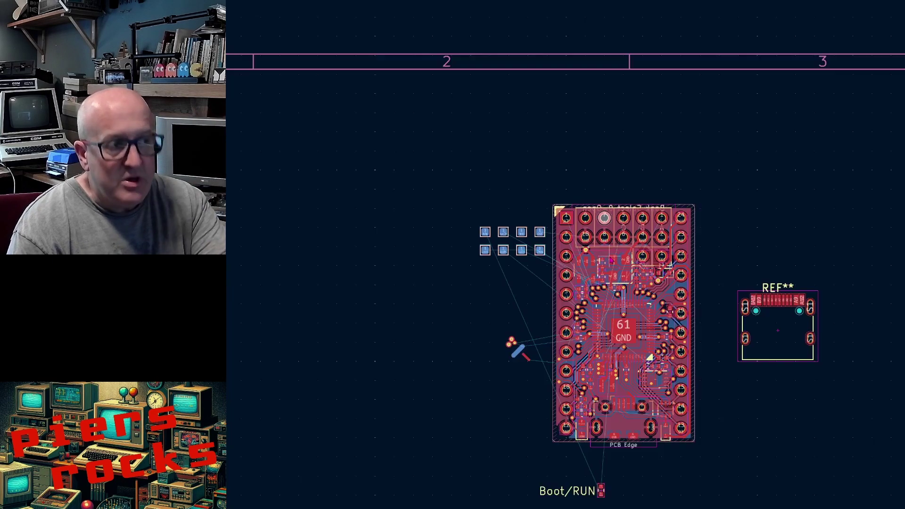
pyautogui.scroll(-5, 352, 294)
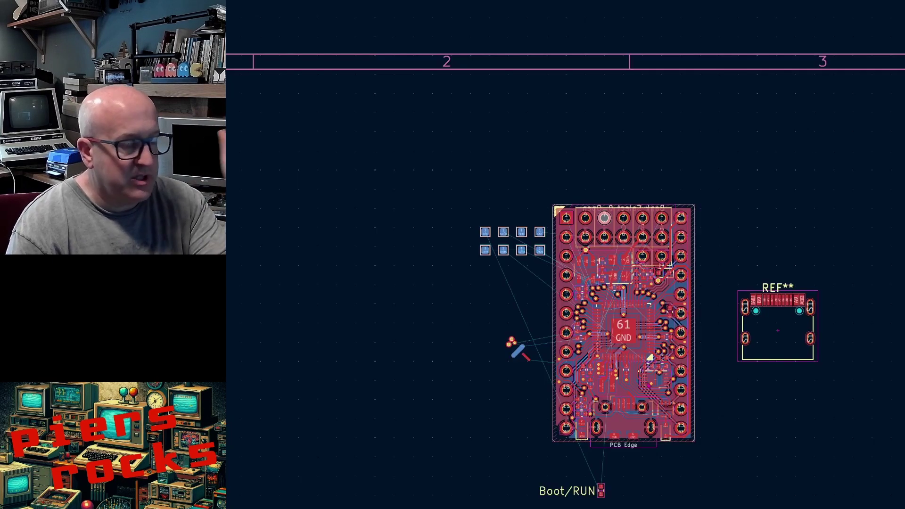
# Try the USB-C footprint at the board's lower right corner, over the USB connector area and header pads 13 to 15.
pyautogui.scroll(4, 660, 410)
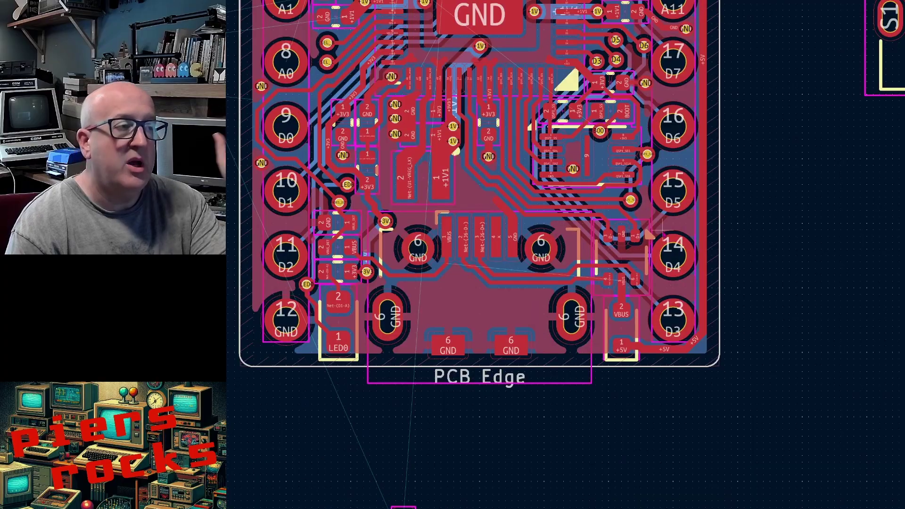
pyautogui.scroll(-2, 608, 260)
pyautogui.scroll(2, 667, 242)
pyautogui.click(808, 123)
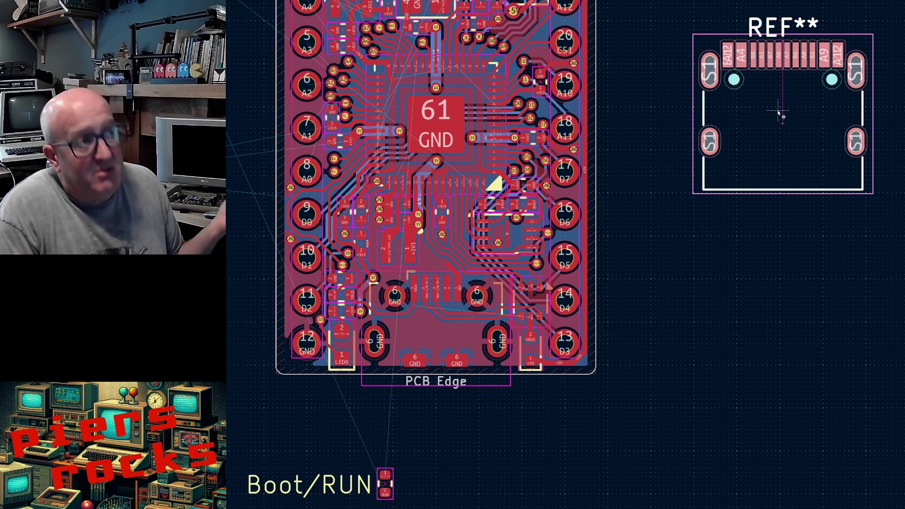
pyautogui.scroll(-2, 592, 259)
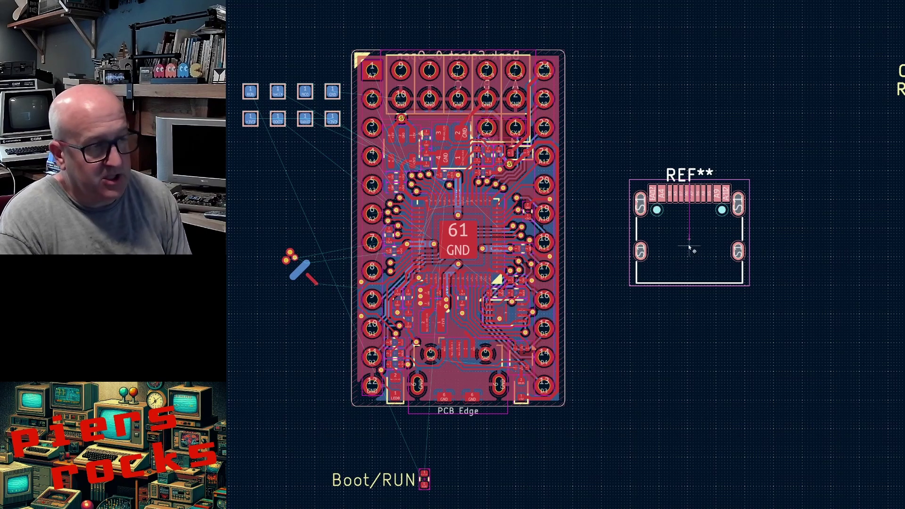
pyautogui.moveTo(694, 251); pyautogui.dragTo(505, 377)
pyautogui.scroll(4, 503, 375)
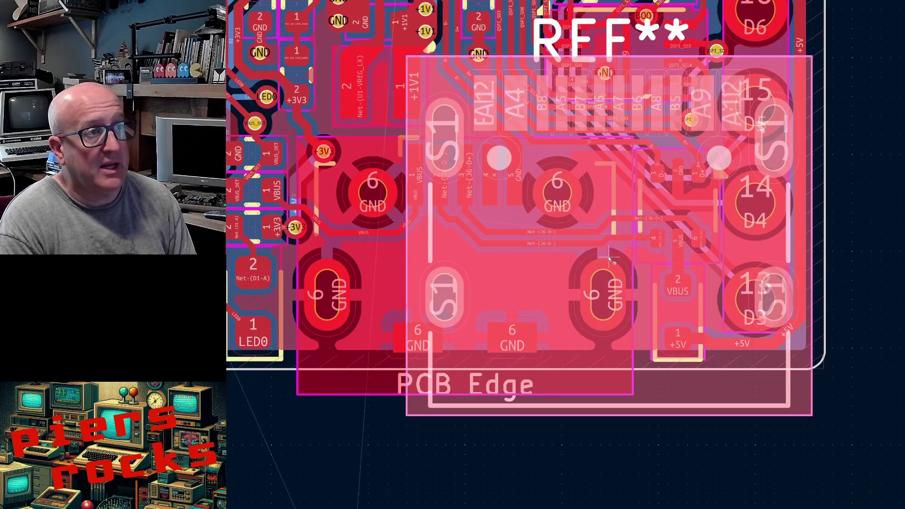
pyautogui.scroll(1, 609, 255)
pyautogui.scroll(-1, 609, 254)
pyautogui.moveTo(608, 254); pyautogui.dragTo(608, 250)
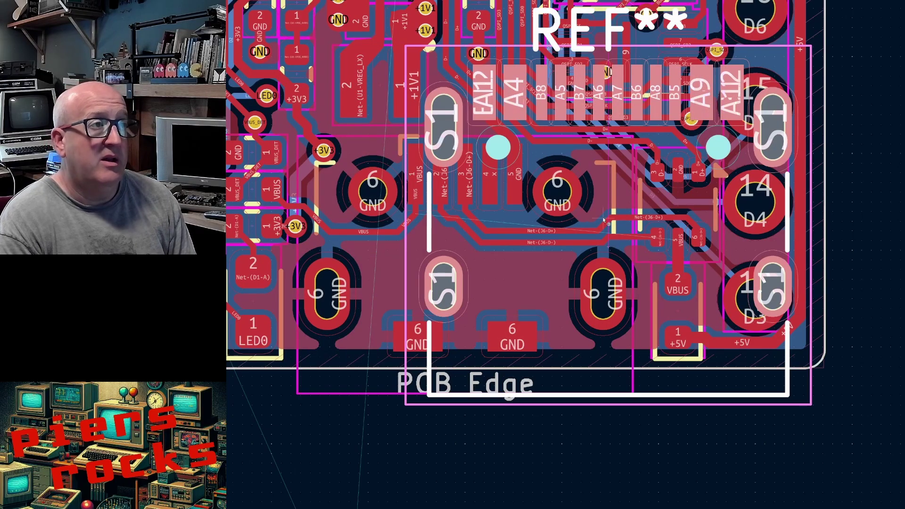
# Check the USB-C footprint's overlap with the routed parts, and try it hanging over the board edge in line with the existing USB connector.
pyautogui.scroll(4, 441, 9)
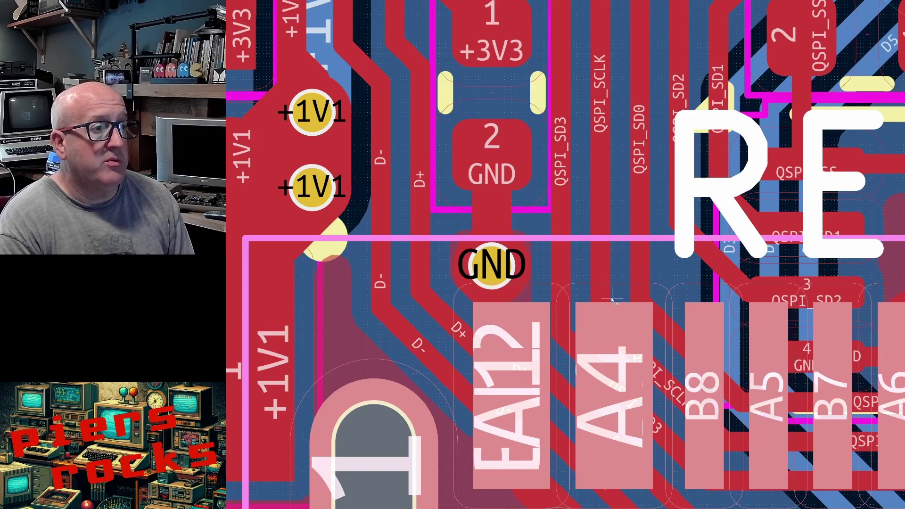
pyautogui.scroll(-5, 610, 306)
pyautogui.scroll(5, 610, 257)
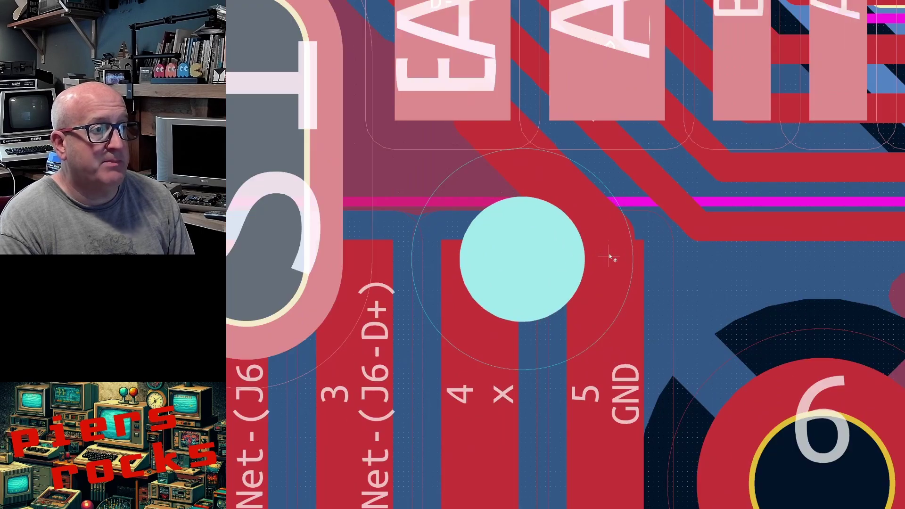
pyautogui.scroll(-5, 637, 238)
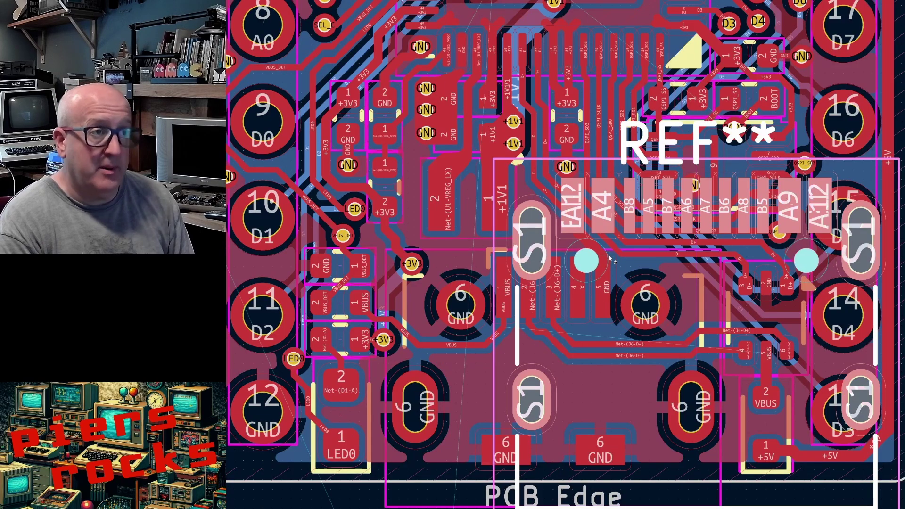
pyautogui.scroll(-2, 752, 239)
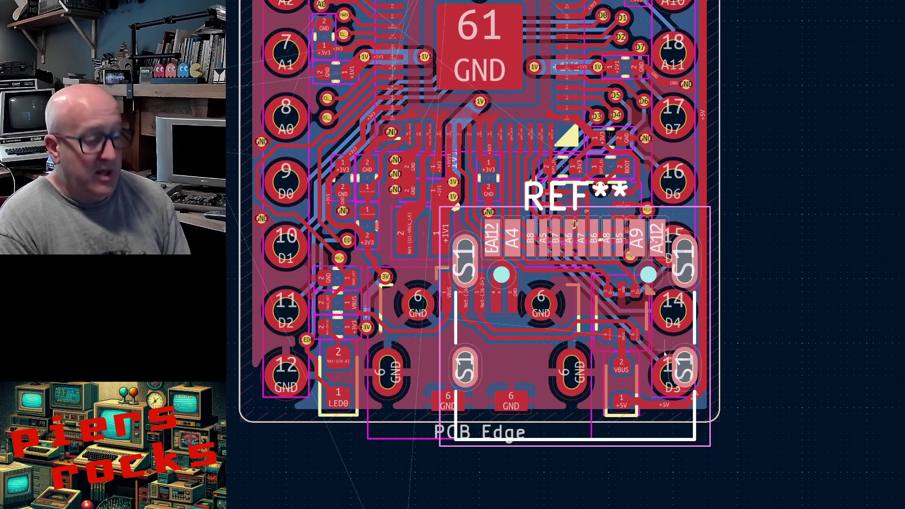
pyautogui.moveTo(660, 377); pyautogui.dragTo(613, 473)
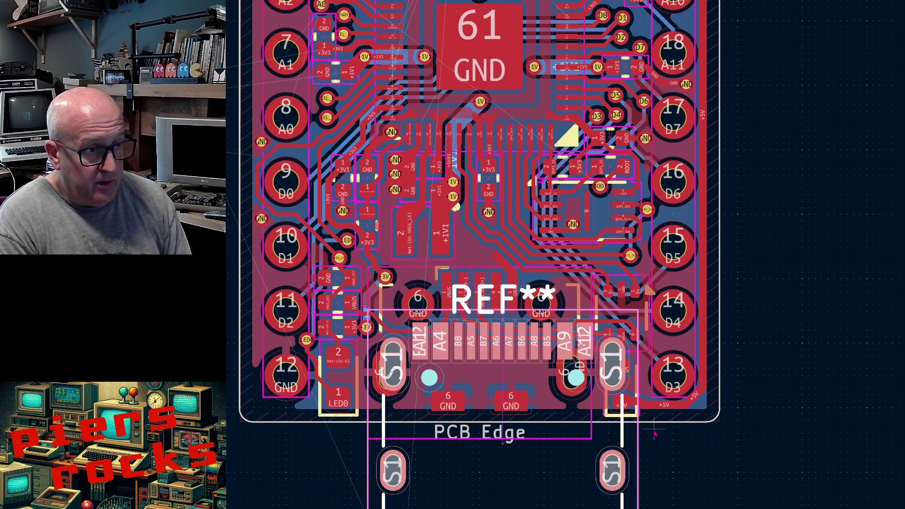
pyautogui.scroll(4, 613, 474)
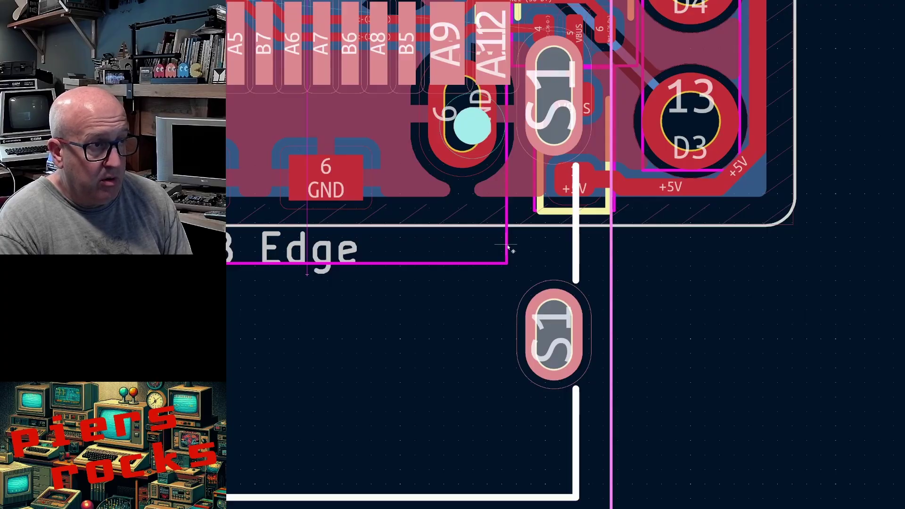
pyautogui.scroll(-6, 508, 247)
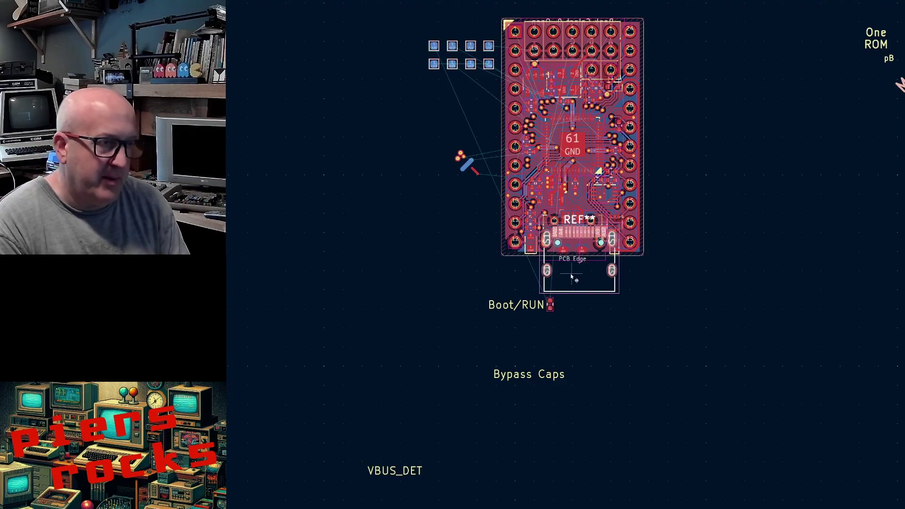
# Move the USB-C footprint off the board and delete it.
pyautogui.moveTo(592, 265); pyautogui.dragTo(821, 212)
pyautogui.scroll(3, 608, 235)
pyautogui.scroll(-4, 610, 260)
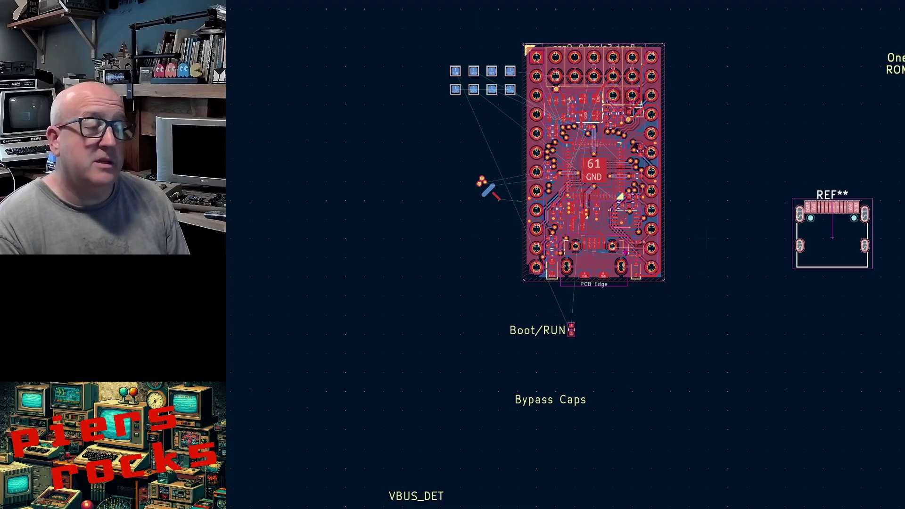
pyautogui.scroll(3, 629, 238)
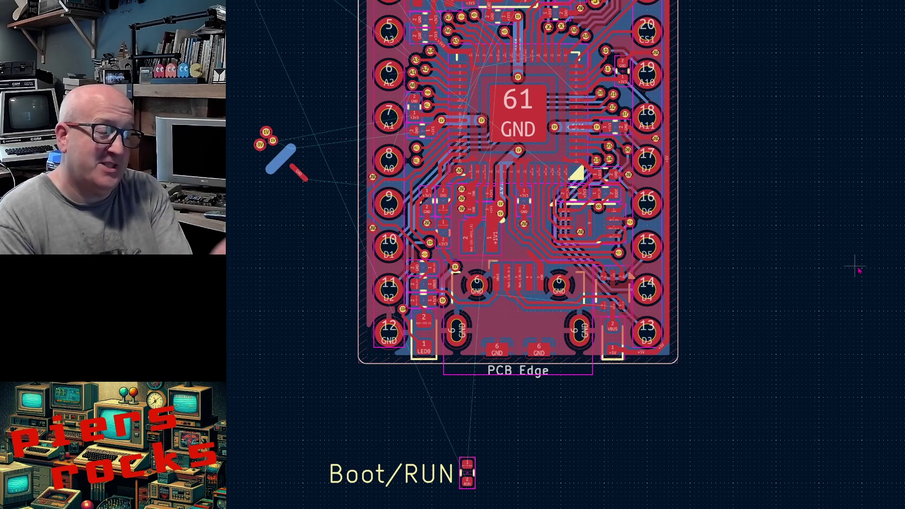
pyautogui.scroll(-2, 754, 283)
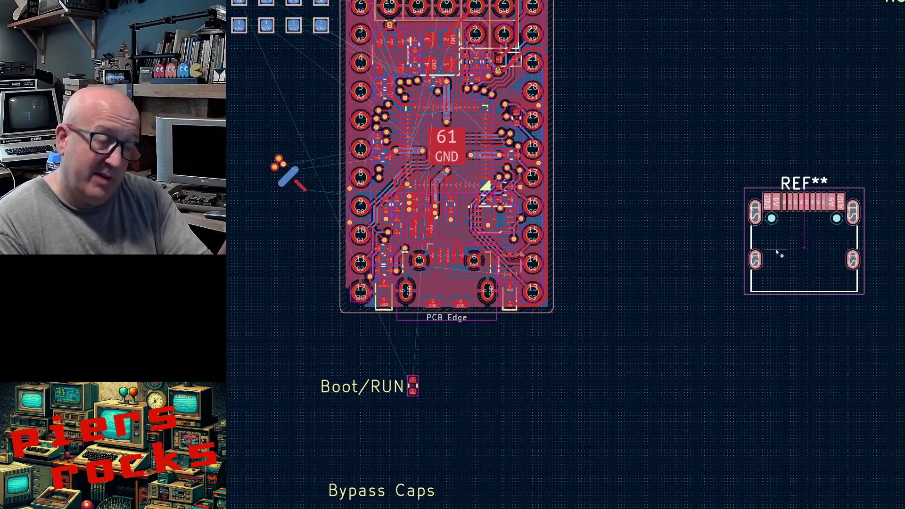
pyautogui.press('Delete')
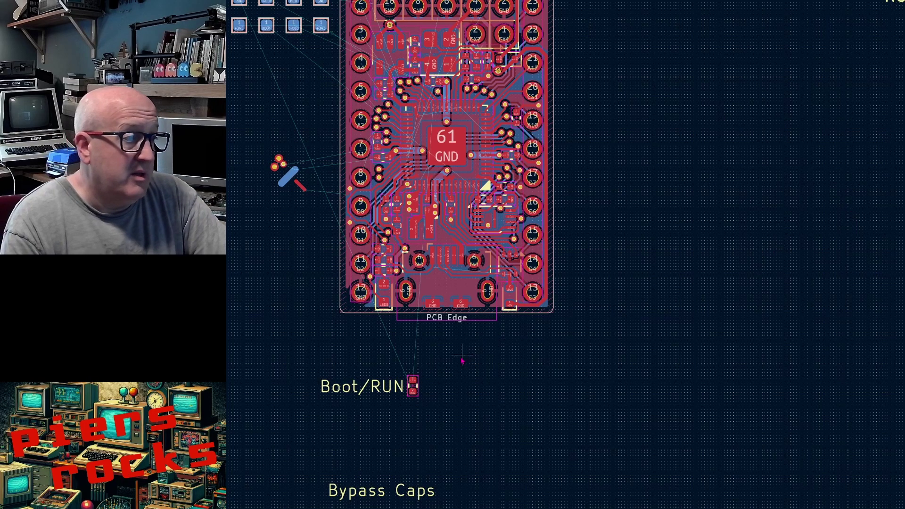
# Move the Boot/RUN part from below the board to the empty area just outside the board edge beside header pad 6.
pyautogui.scroll(-3, 463, 355)
pyautogui.scroll(5, 607, 256)
pyautogui.scroll(2, 607, 256)
pyautogui.click(518, 194)
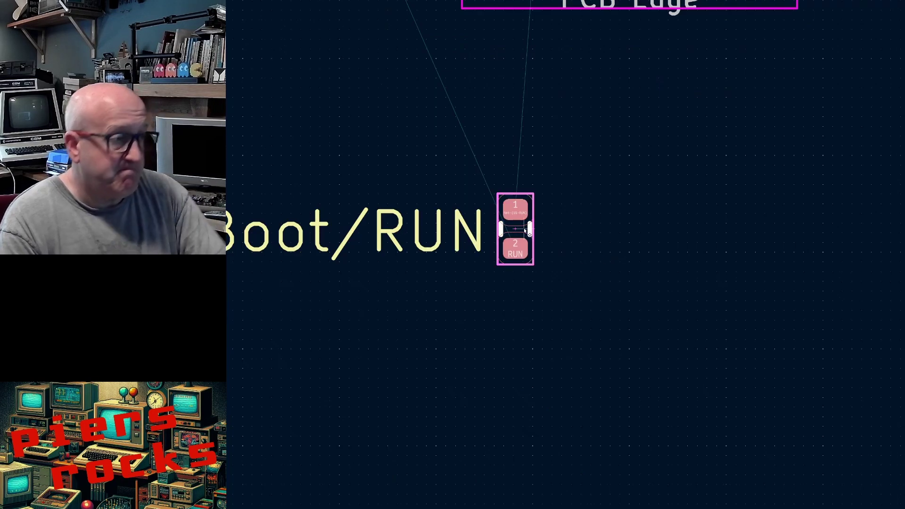
pyautogui.press('m')
pyautogui.scroll(-5, 520, 183)
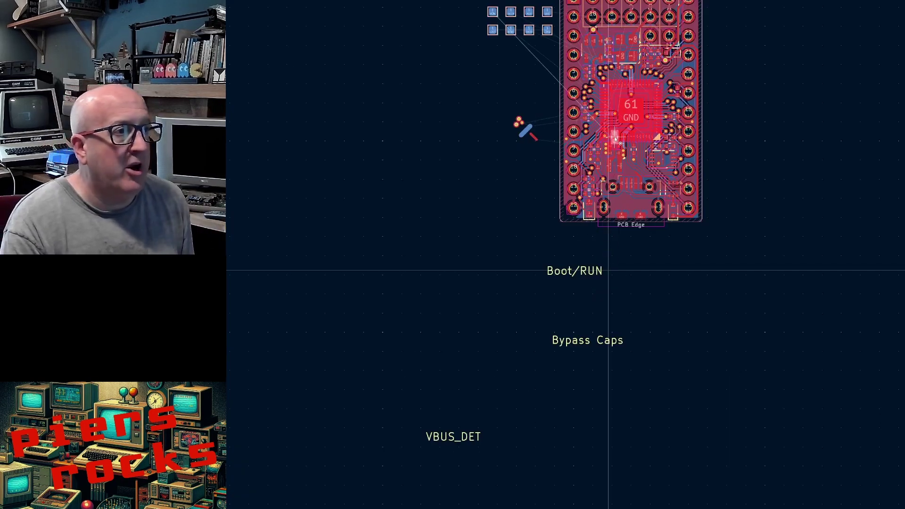
pyautogui.scroll(-3, 521, 125)
pyautogui.scroll(2, 608, 257)
pyautogui.scroll(5, 609, 257)
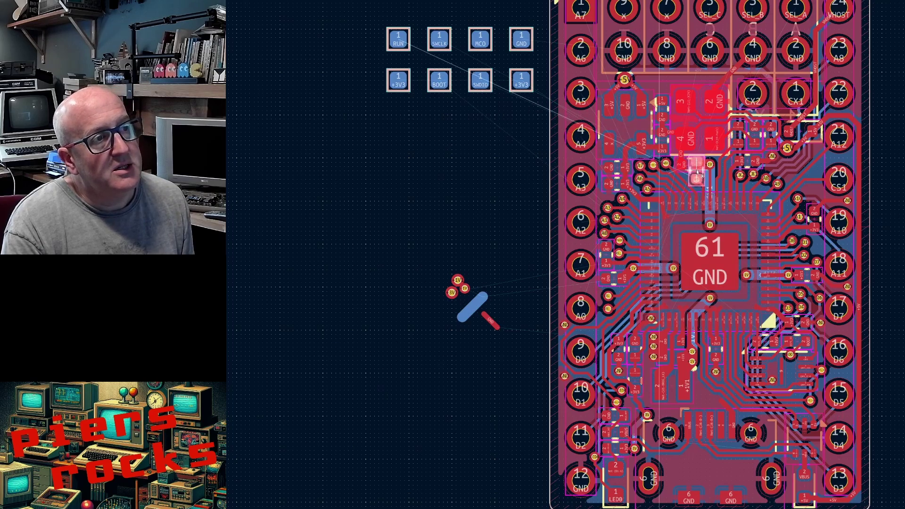
pyautogui.scroll(10, 679, 188)
pyautogui.scroll(-2, 623, 257)
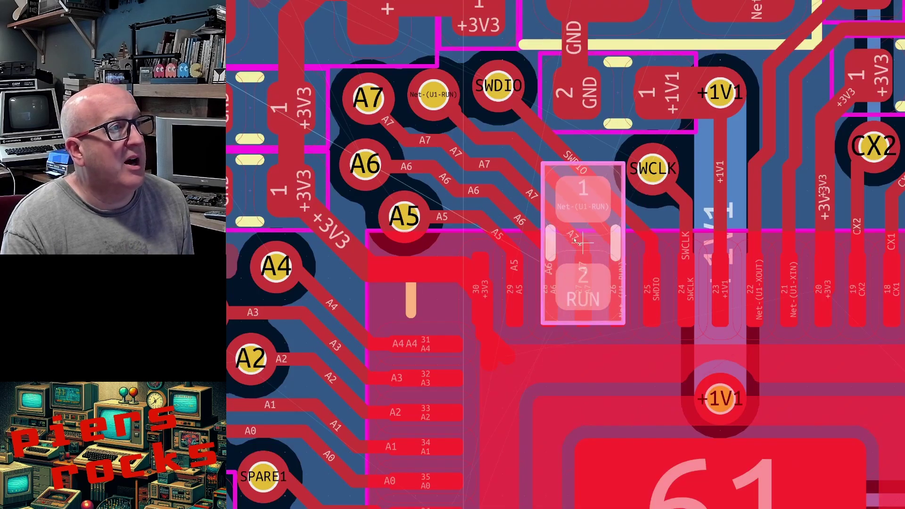
pyautogui.scroll(-4, 511, 273)
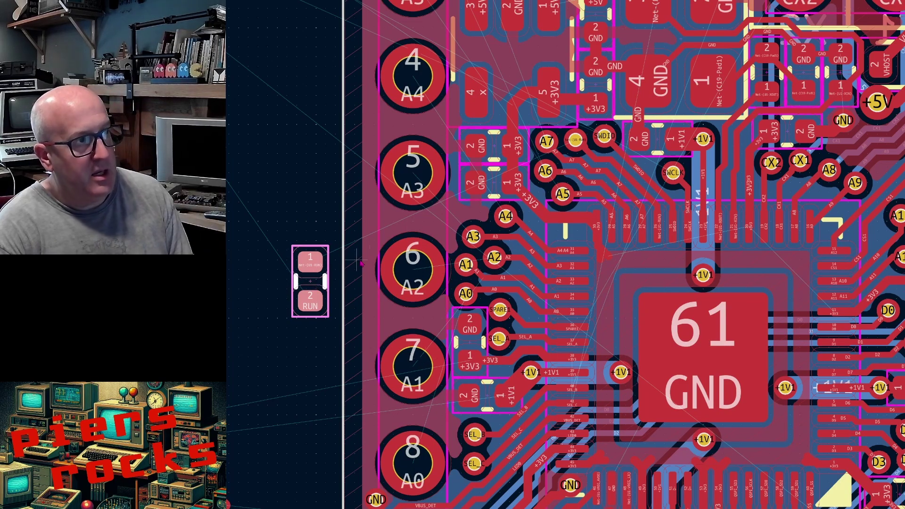
# Rotate the Boot/RUN part to lie horizontally, try it near the A3 and A4 vias, and park it beside the board.
pyautogui.press('r')
pyautogui.moveTo(311, 290); pyautogui.dragTo(568, 154)
pyautogui.moveTo(455, 236); pyautogui.dragTo(262, 207)
# Delete the vias at the ends of the A0, A1, A2, A3 and A4 traces.
pyautogui.scroll(3, 596, 276)
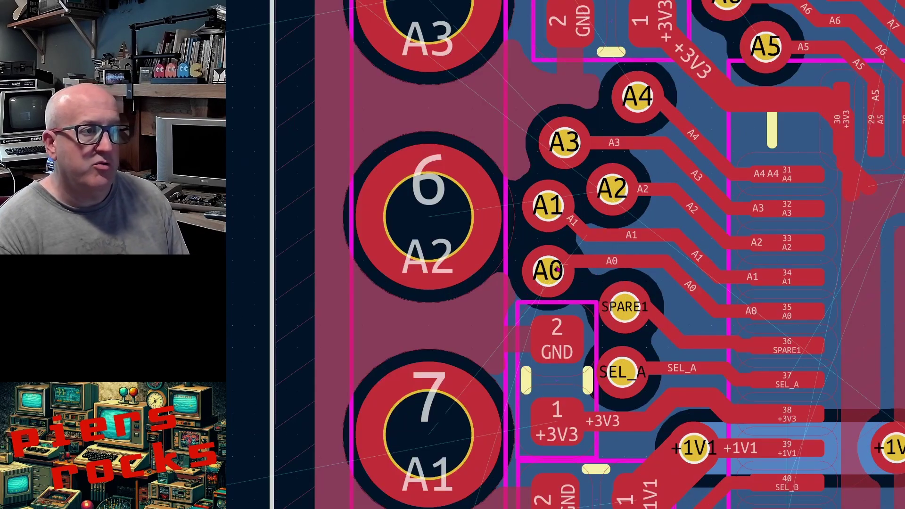
pyautogui.click(558, 270)
pyautogui.press('Delete')
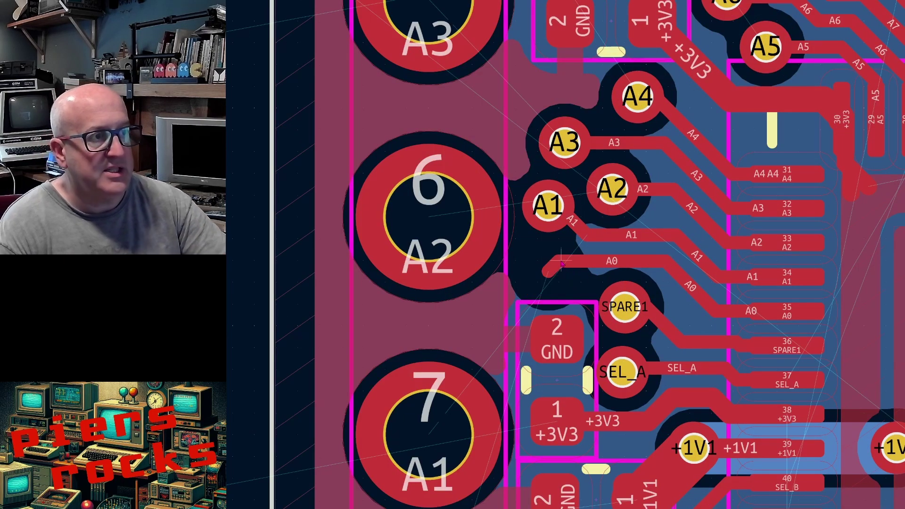
pyautogui.click(558, 229)
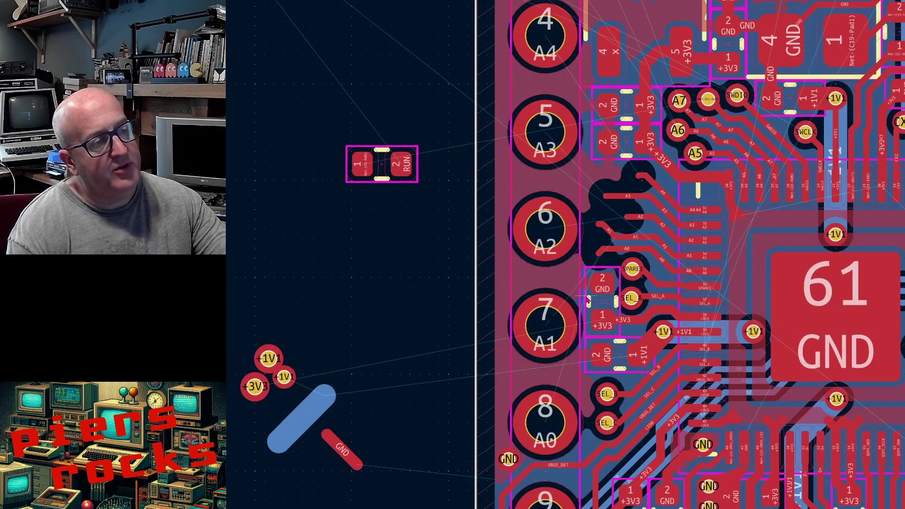
pyautogui.scroll(2, 611, 260)
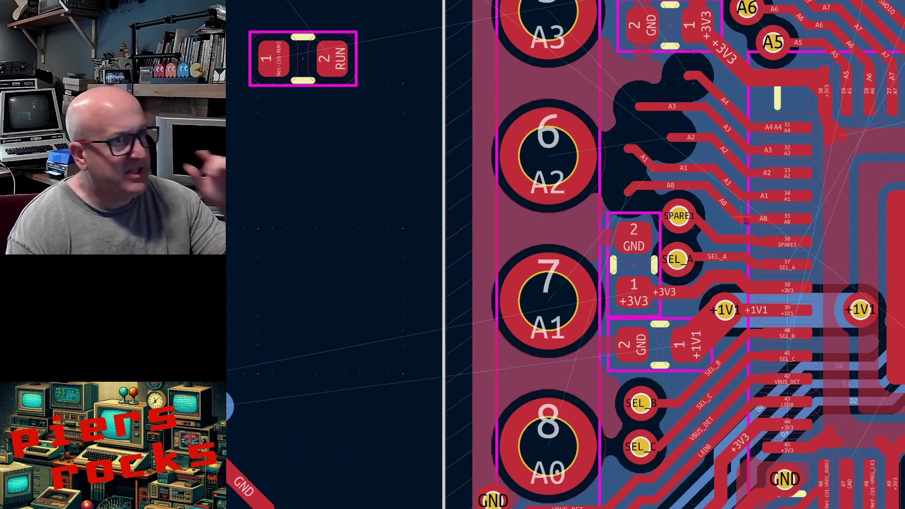
# Compare the order of the microcontroller's A0 and A1 pads with the A0 and A1 pads on the header.
pyautogui.click(791, 219)
pyautogui.click(797, 222)
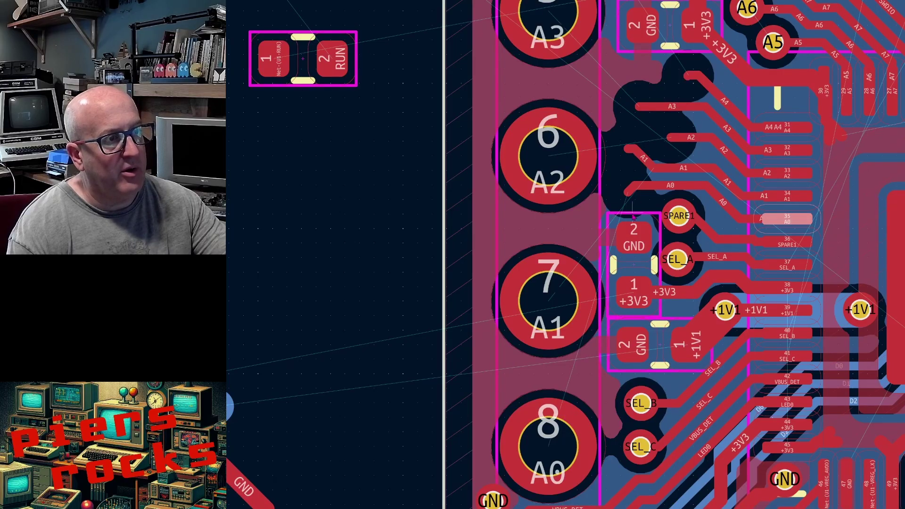
pyautogui.click(566, 294)
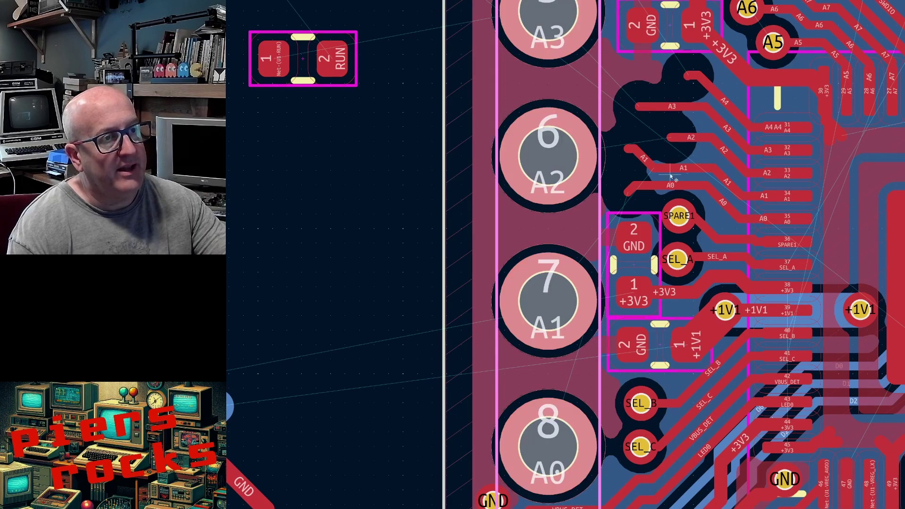
pyautogui.click(771, 195)
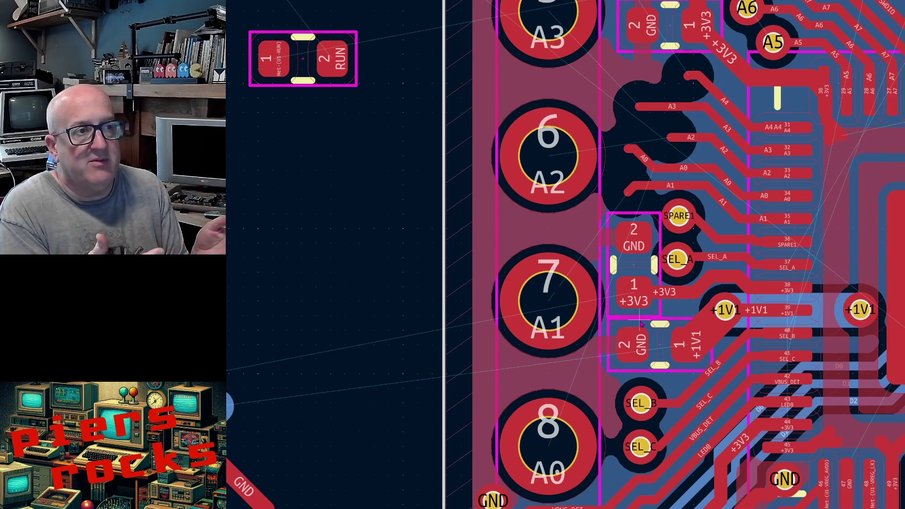
# Straighten the A3 trace where it bends into microcontroller pad 31.
pyautogui.scroll(-2, 455, 116)
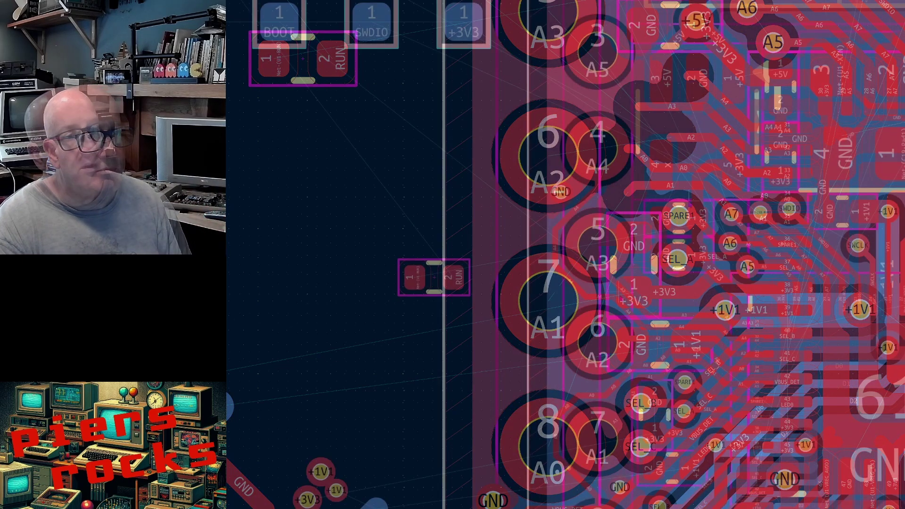
pyautogui.scroll(2, 686, 332)
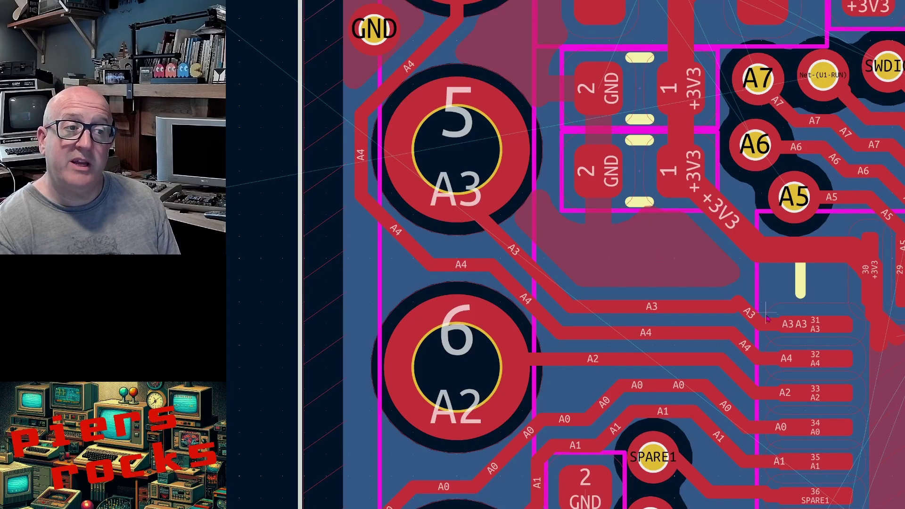
pyautogui.moveTo(709, 314); pyautogui.dragTo(754, 316)
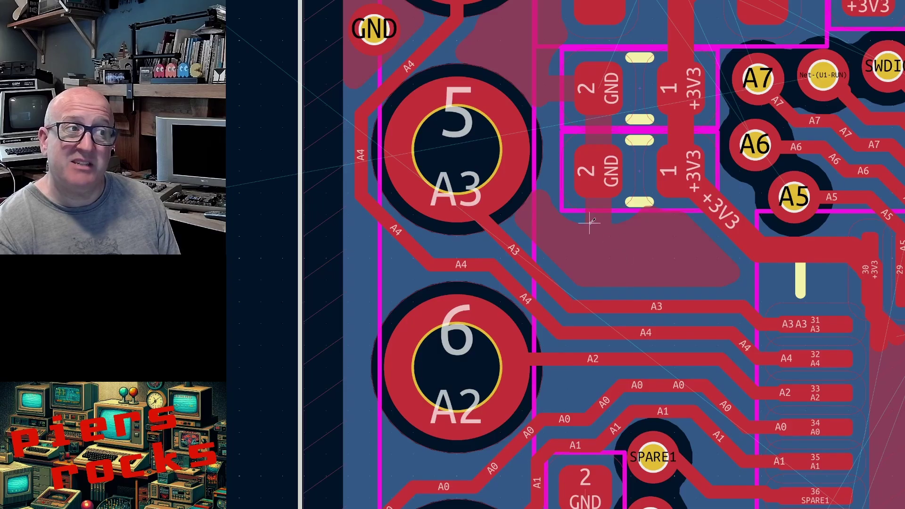
pyautogui.moveTo(531, 265)
pyautogui.mouseDown()
pyautogui.moveTo(547, 115)
pyautogui.moveTo(531, 264)
pyautogui.mouseUp()
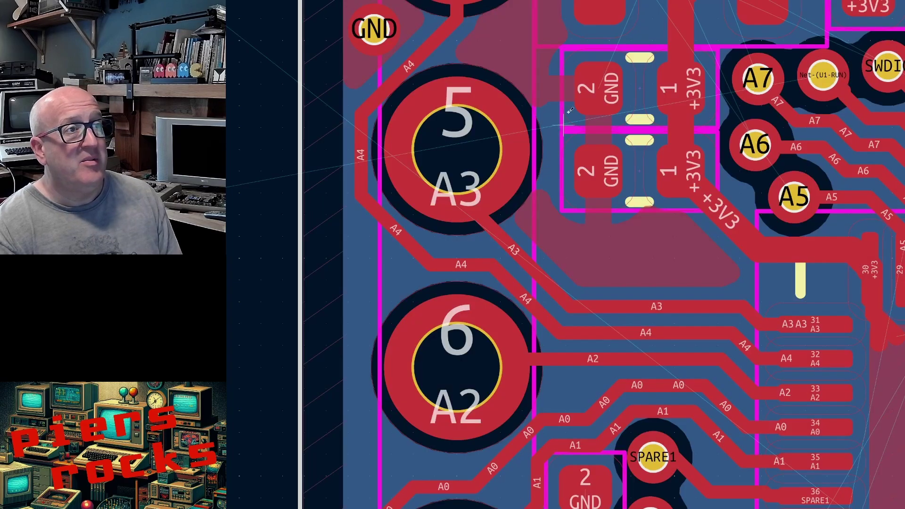
pyautogui.scroll(-2, 610, 254)
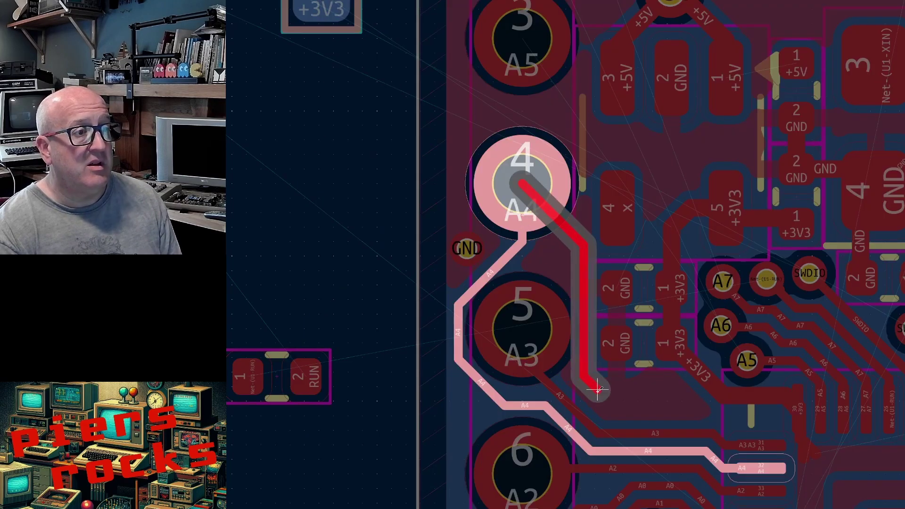
pyautogui.click(522, 184)
pyautogui.press('Escape')
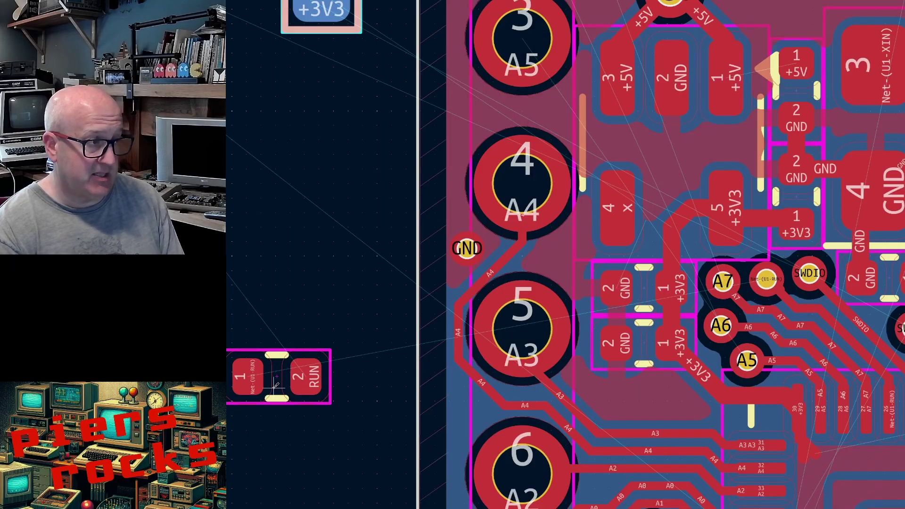
# Place the Boot/RUN part in the gap between the lower +3V3/GND capacitor and the A3 trace.
pyautogui.moveTo(282, 388); pyautogui.dragTo(648, 410)
pyautogui.scroll(5, 648, 410)
pyautogui.scroll(-2, 609, 254)
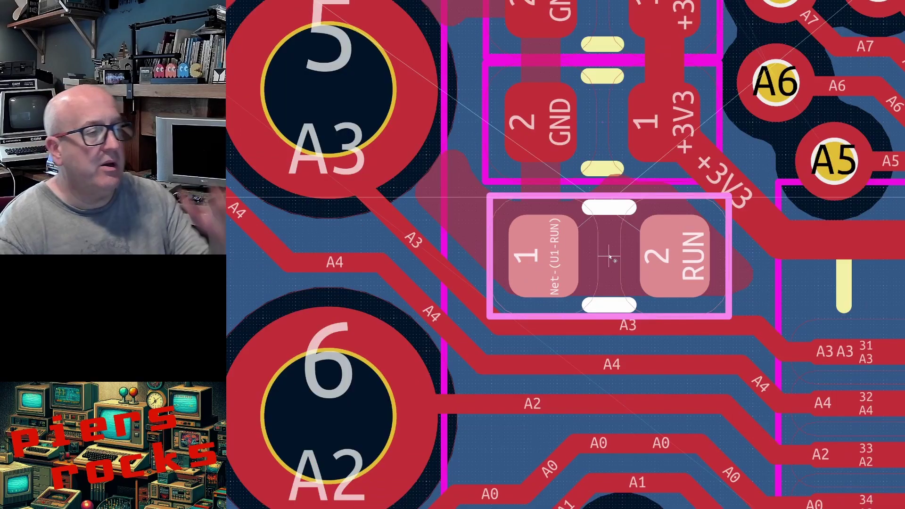
# Try the Boot/RUN part rotated by 180 degrees below the lower +3V3/GND capacitor, and turn it back.
pyautogui.scroll(1, 608, 255)
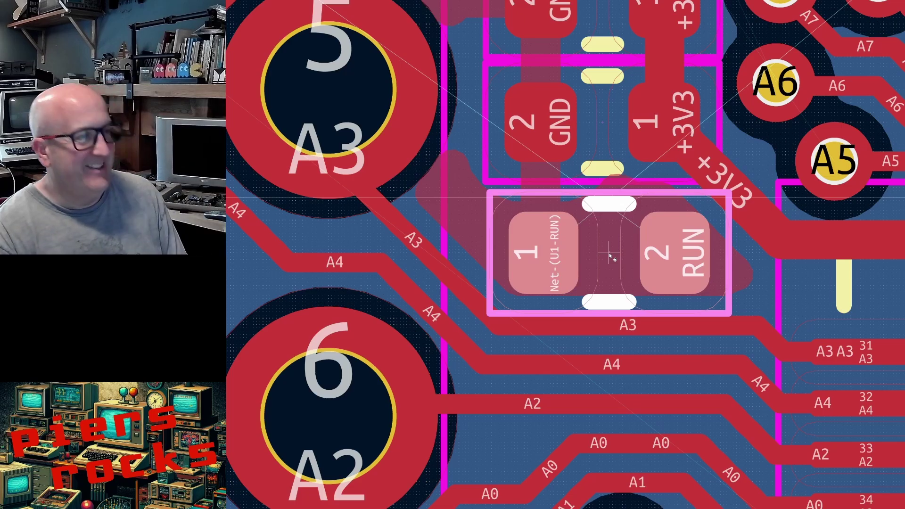
pyautogui.press('r')
pyautogui.press('r')
pyautogui.scroll(-5, 609, 256)
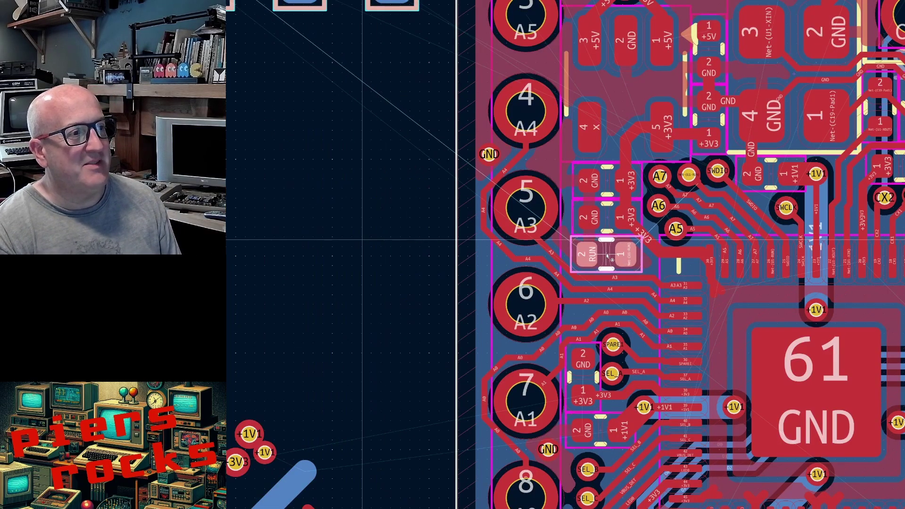
pyautogui.scroll(4, 609, 256)
pyautogui.press('r')
pyautogui.press('r')
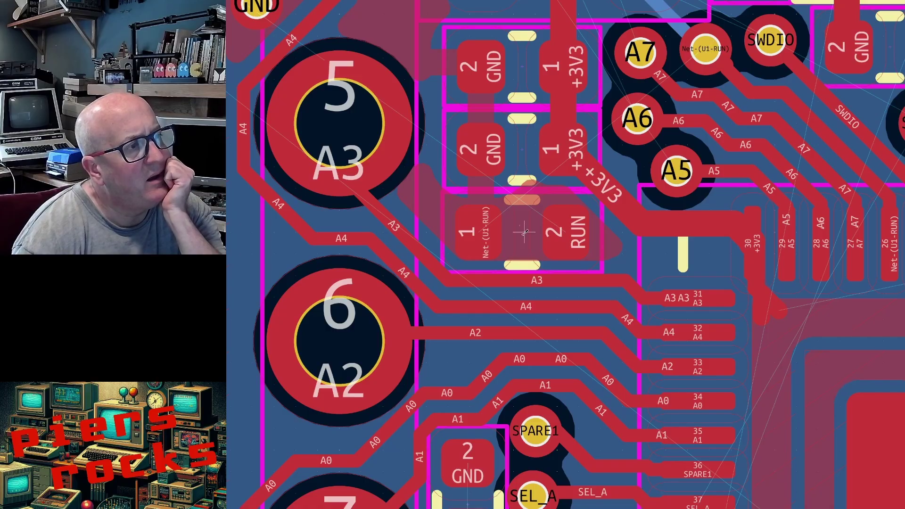
# Examine the routing around the Boot/RUN part and look for free board space near the A8 and A9 vias and the A12 trace.
pyautogui.scroll(-2, 524, 232)
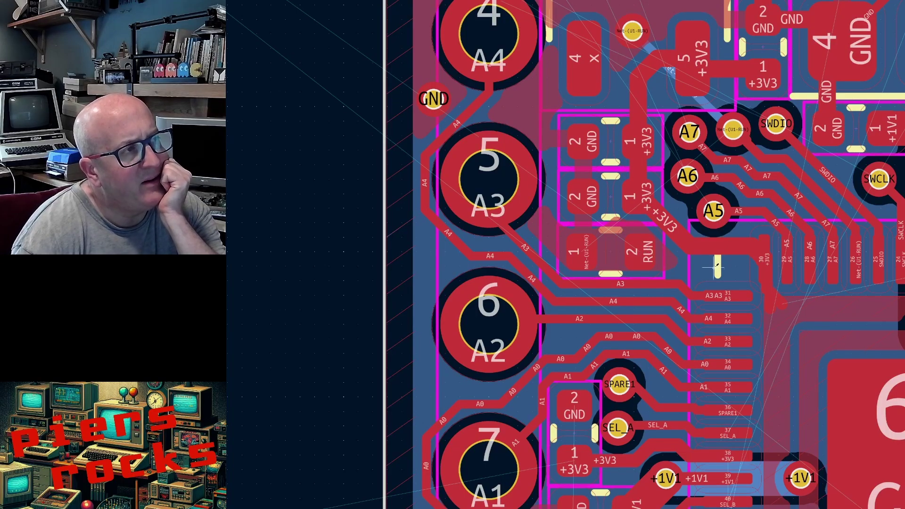
pyautogui.scroll(-2, 703, 266)
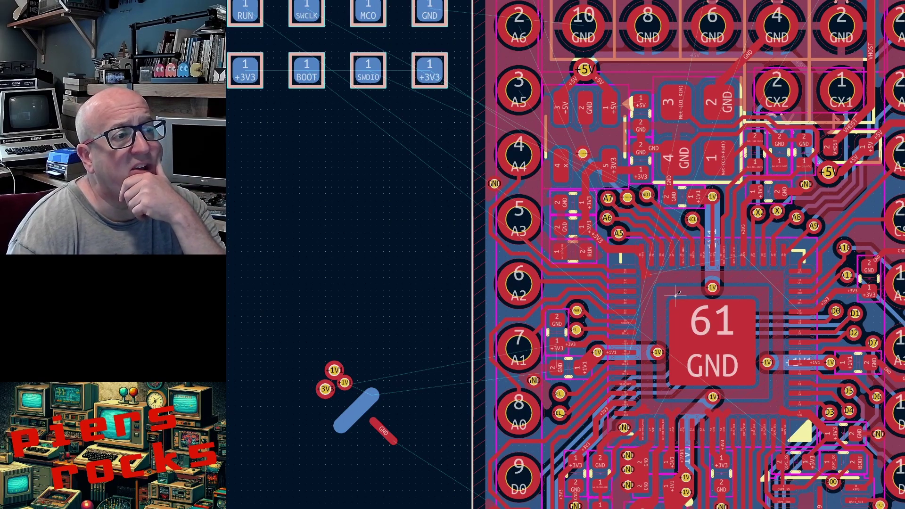
pyautogui.scroll(-4, 677, 293)
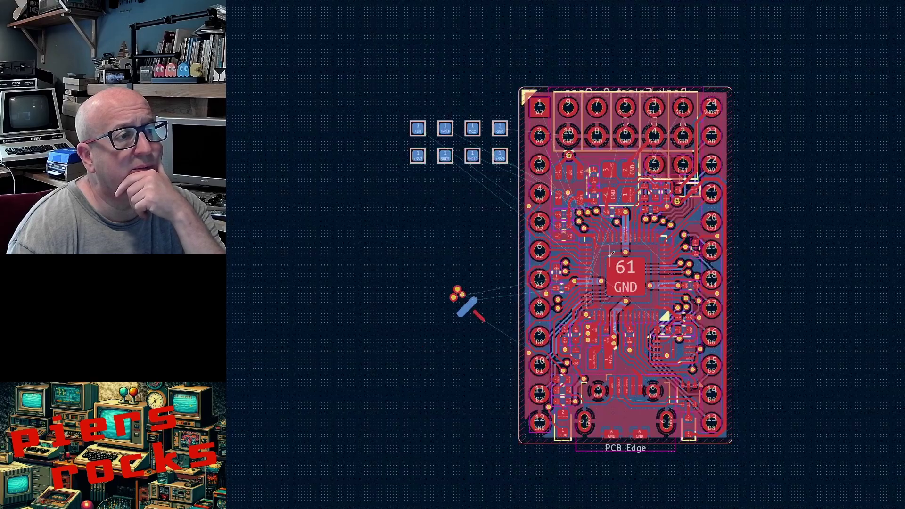
pyautogui.scroll(10, 667, 313)
pyautogui.scroll(-5, 402, 254)
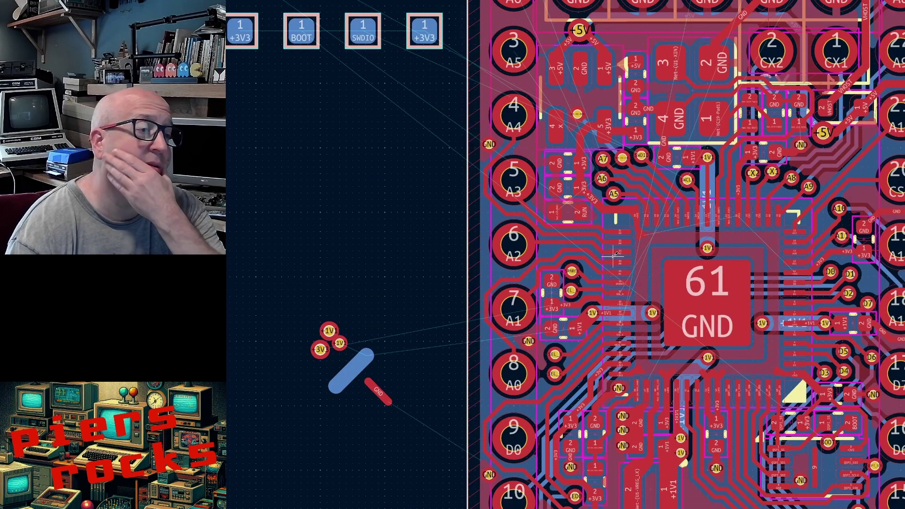
pyautogui.scroll(-1, 615, 255)
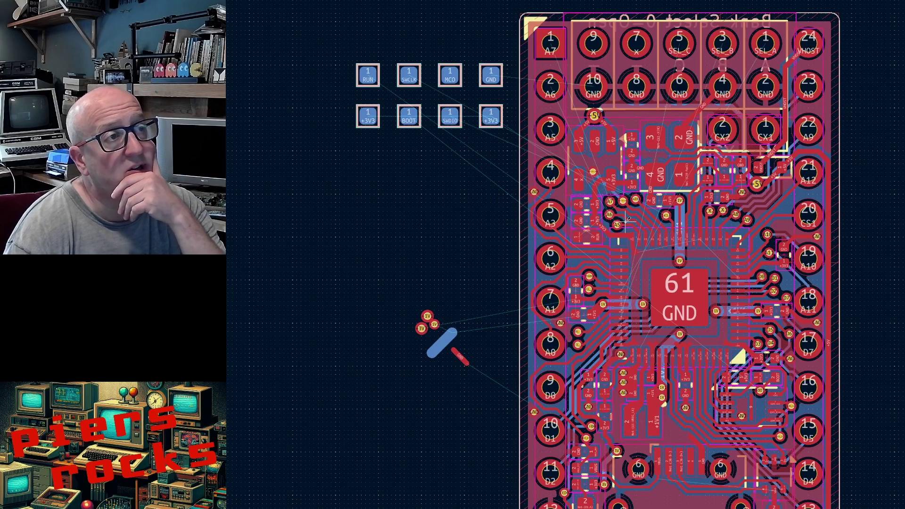
pyautogui.scroll(3, 627, 219)
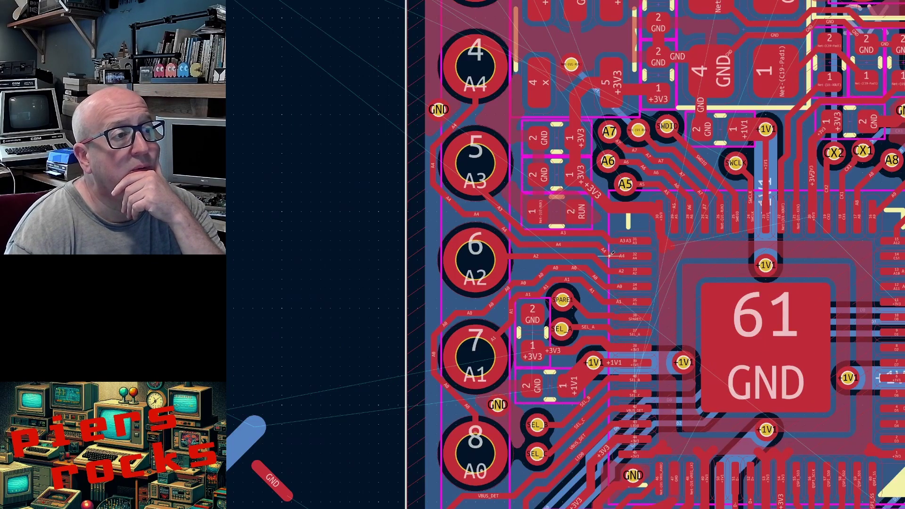
pyautogui.scroll(-2, 611, 254)
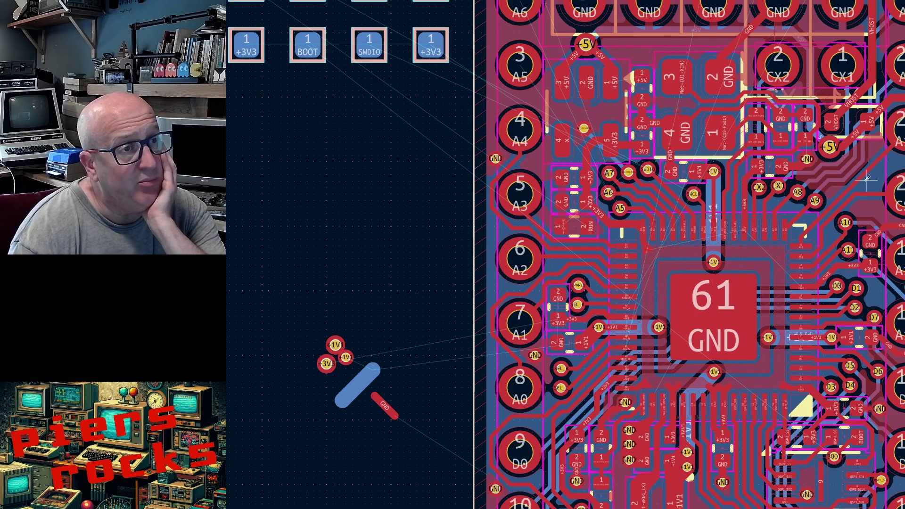
pyautogui.press('pagedown')
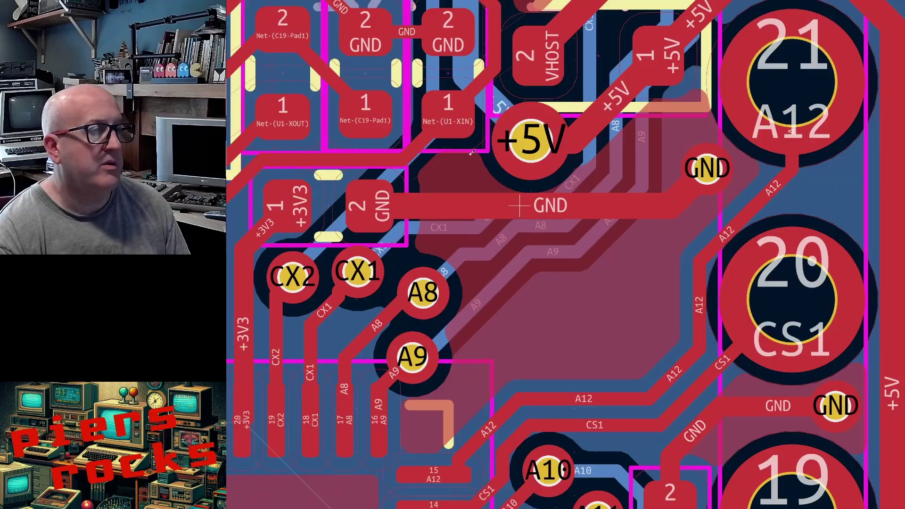
pyautogui.scroll(-6, 520, 206)
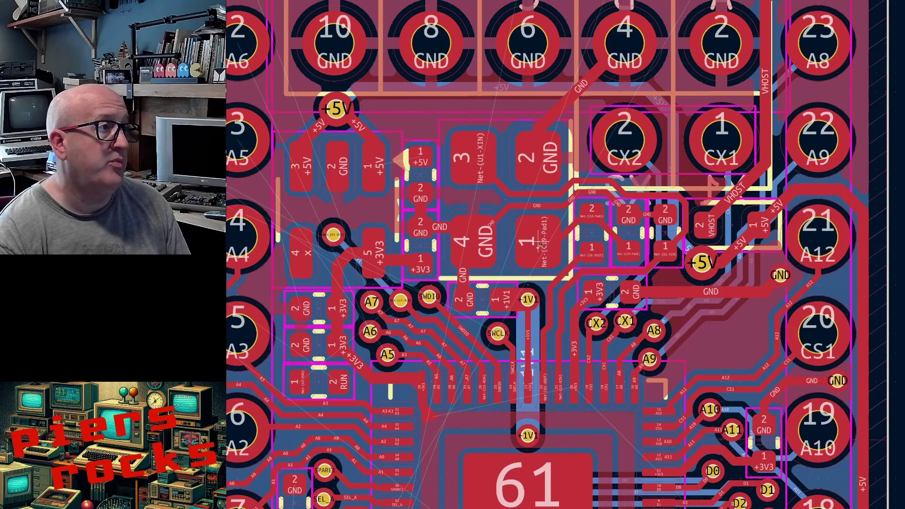
pyautogui.scroll(6, 801, 315)
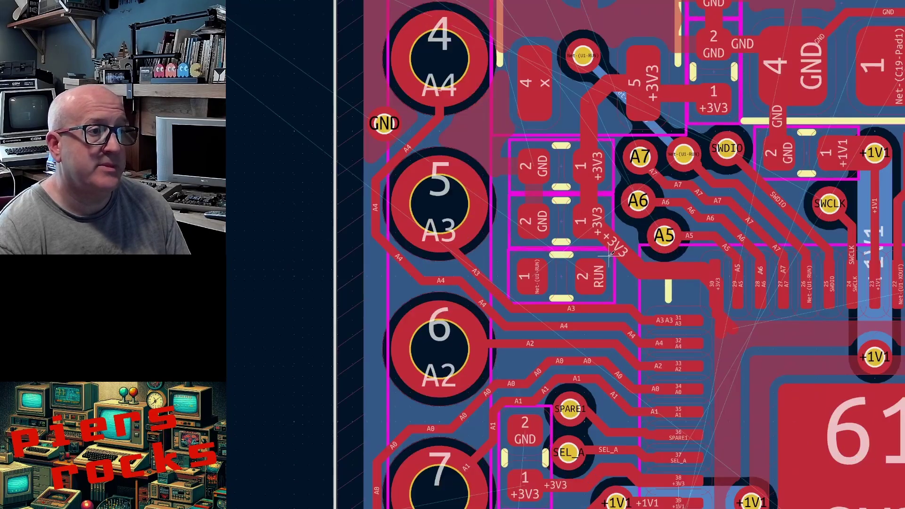
# Delete the Net-(U1-RUN) via between the regulator's pads 4 and 5 and the back-layer trace leading to it.
pyautogui.click(564, 268)
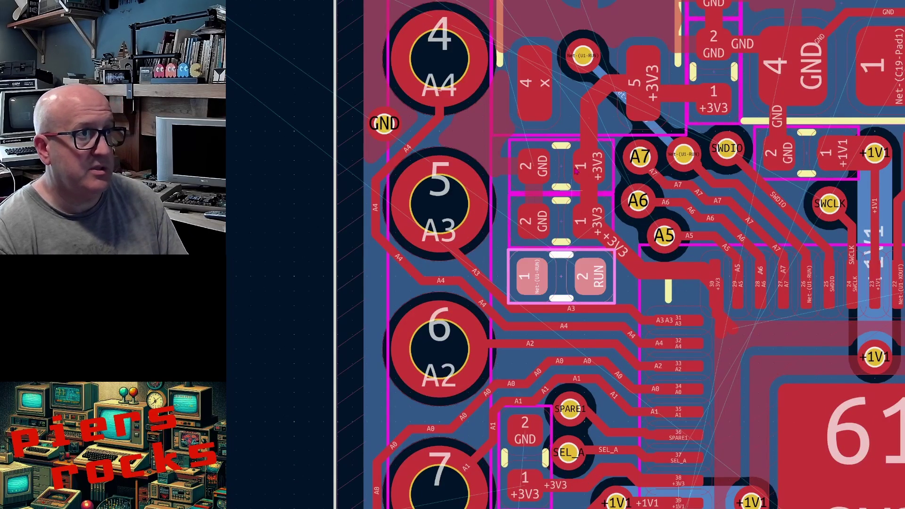
pyautogui.click(585, 57)
pyautogui.press('Delete')
pyautogui.click(622, 97)
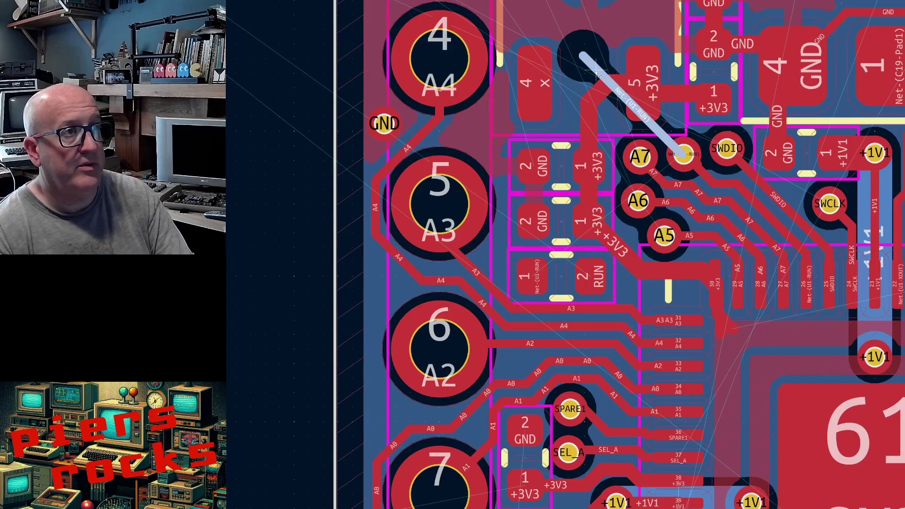
pyautogui.press('Delete')
# Move the Boot/RUN part to the free area between the A9 via and the A12 trace, rotated by 180 degrees.
pyautogui.click(561, 277)
pyautogui.press('m')
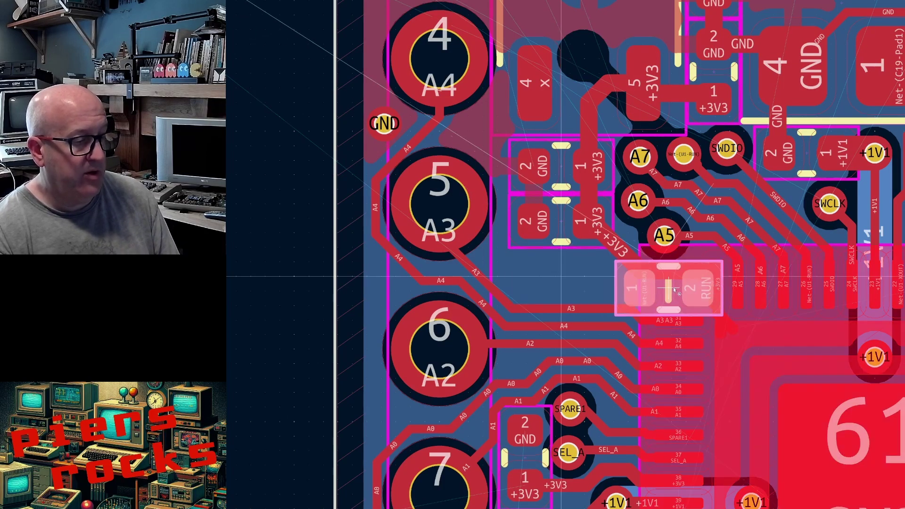
pyautogui.scroll(-3, 672, 293)
pyautogui.scroll(3, 781, 235)
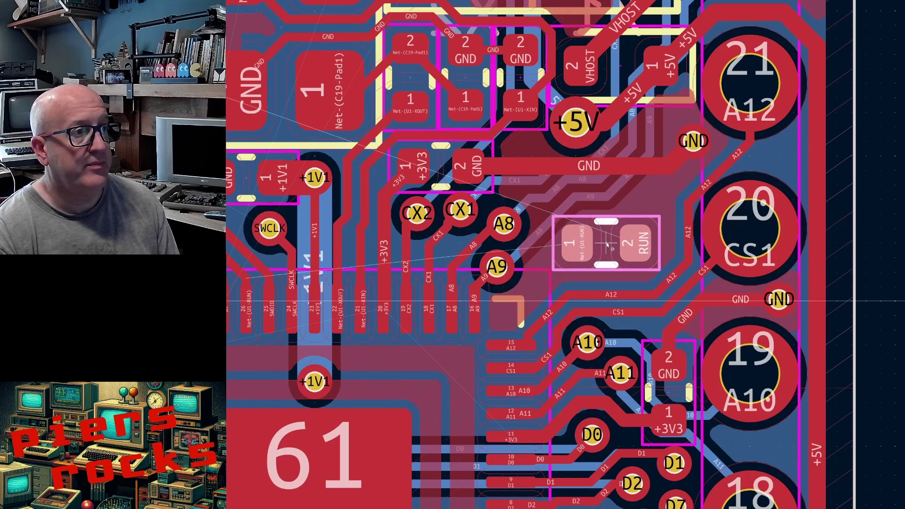
pyautogui.press('r')
pyautogui.press('r')
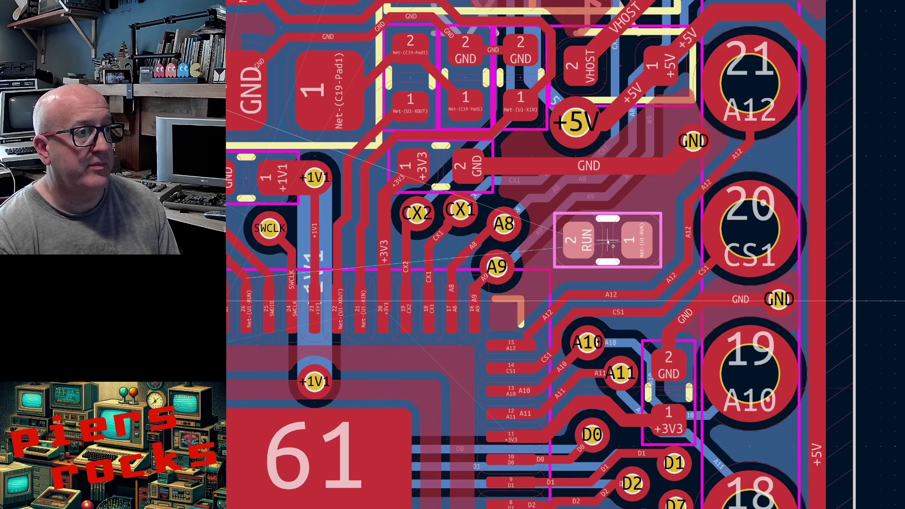
pyautogui.press('Home')
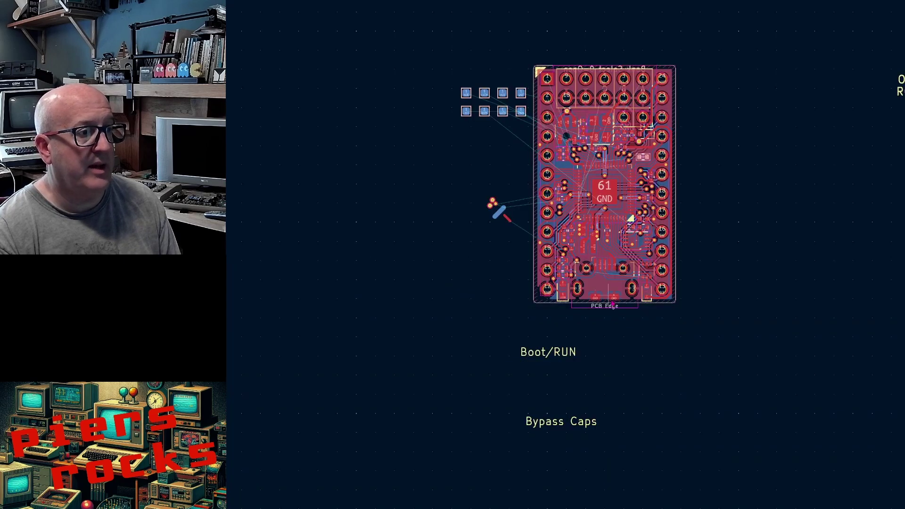
pyautogui.scroll(5, 661, 138)
pyautogui.scroll(5, 606, 249)
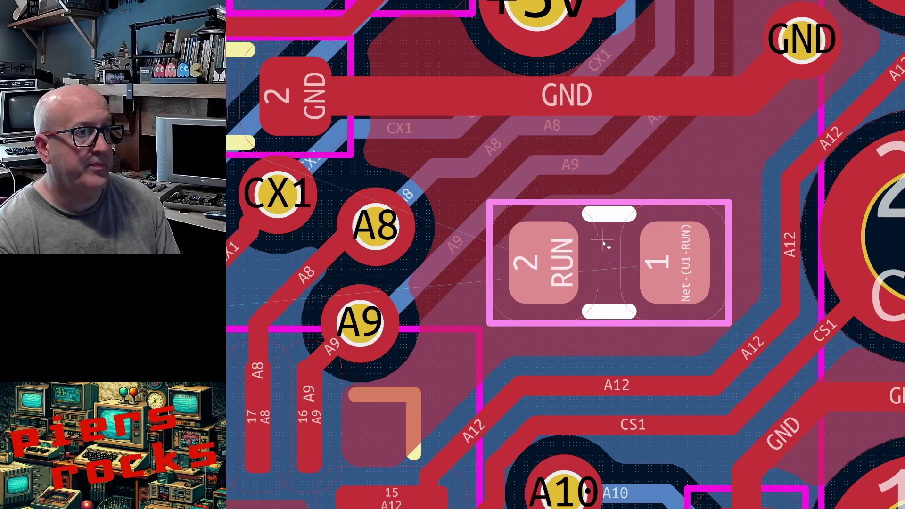
pyautogui.moveTo(604, 243)
pyautogui.mouseDown()
pyautogui.moveTo(609, 263)
pyautogui.moveTo(616, 258)
pyautogui.moveTo(606, 256)
pyautogui.mouseUp()
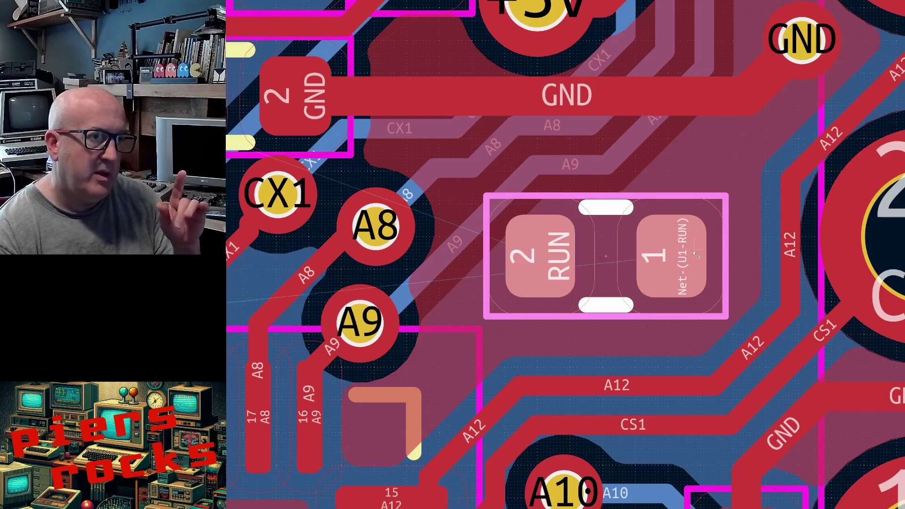
# Route Net-(U1-RUN) on the back layer from the via beside A7, across the crystal and below the A9 via, ending in a new via near the Boot/RUN part.
pyautogui.click(678, 260)
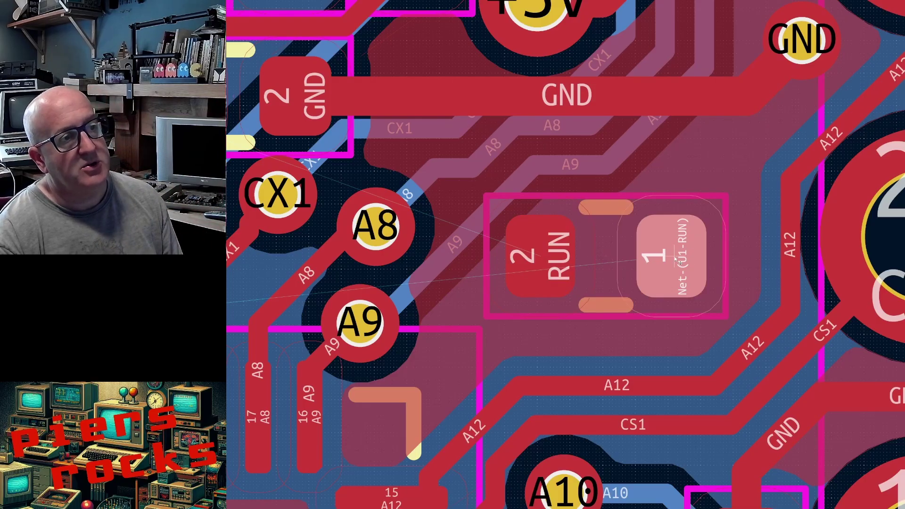
pyautogui.scroll(-4, 678, 259)
pyautogui.click(591, 259)
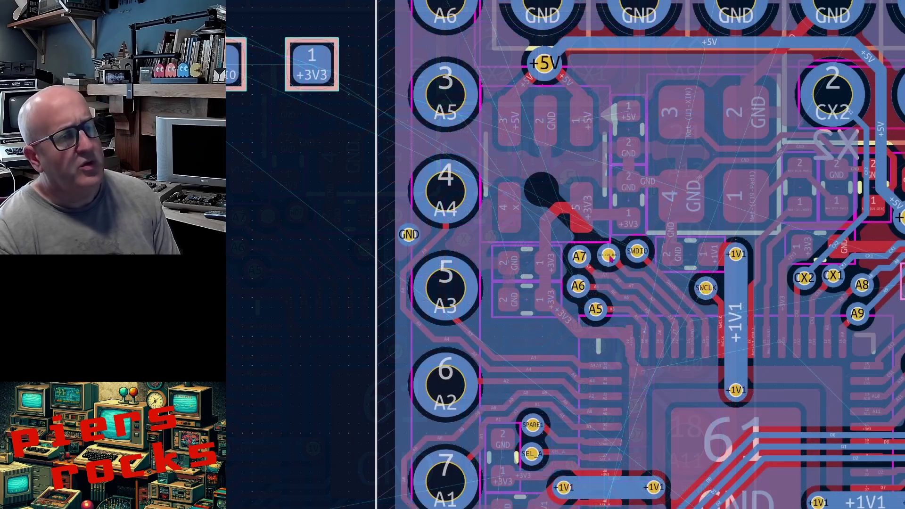
pyautogui.press('x')
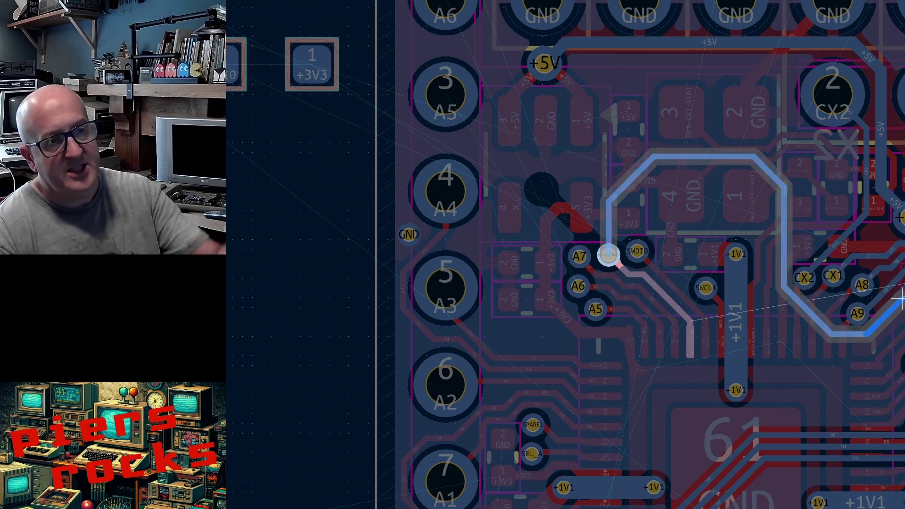
pyautogui.press('v')
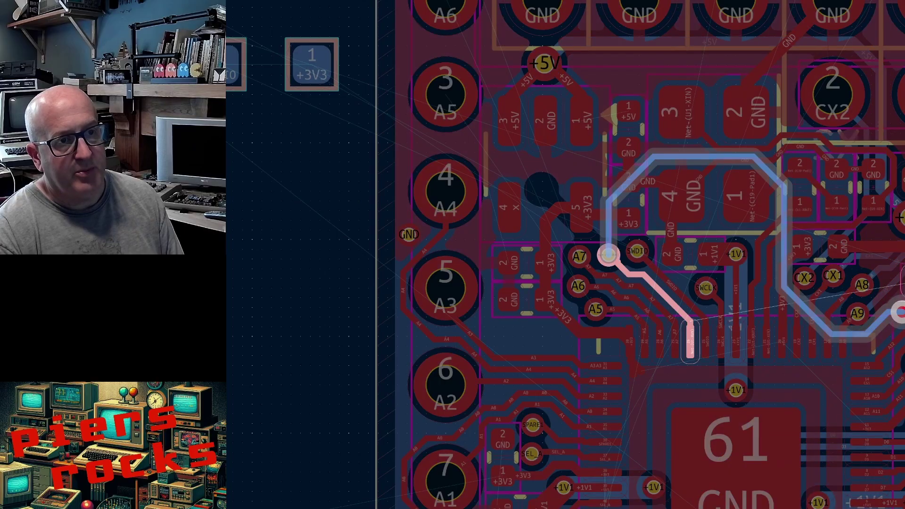
pyautogui.click(898, 312)
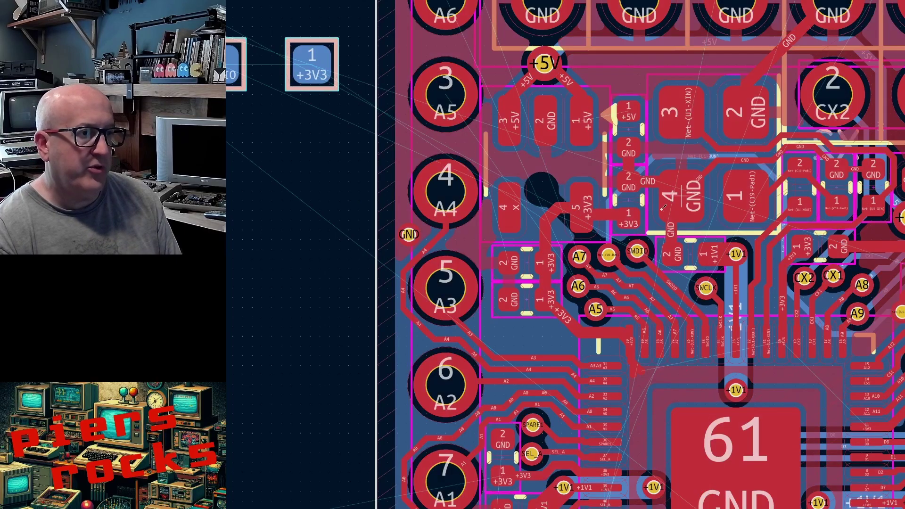
pyautogui.press('pagedown')
pyautogui.click(626, 262)
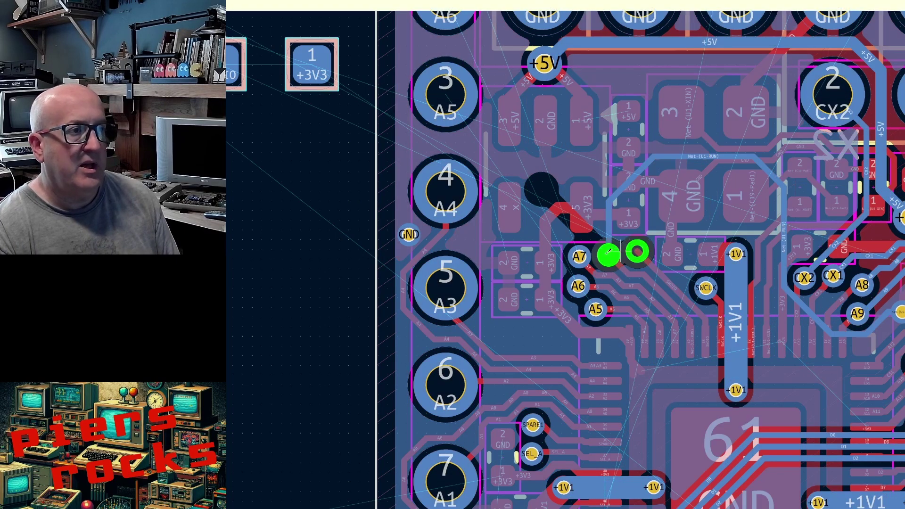
pyautogui.click(609, 256)
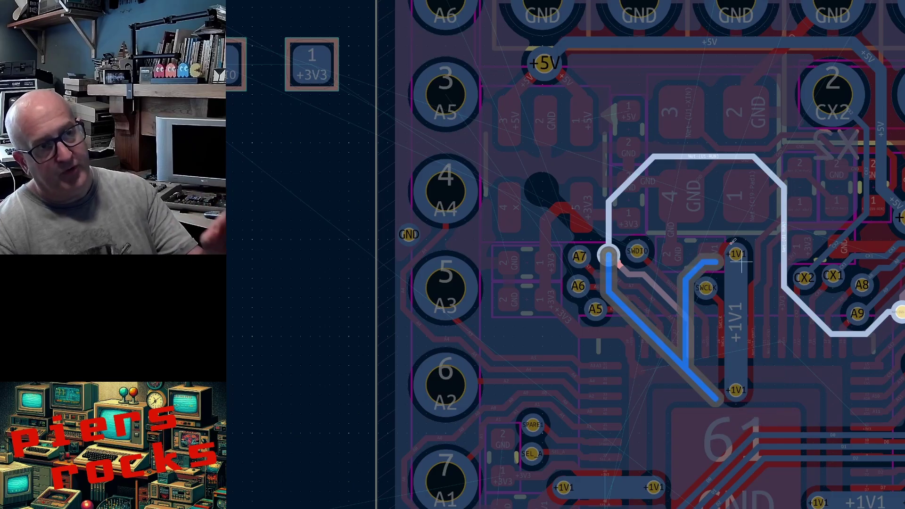
pyautogui.press('Escape')
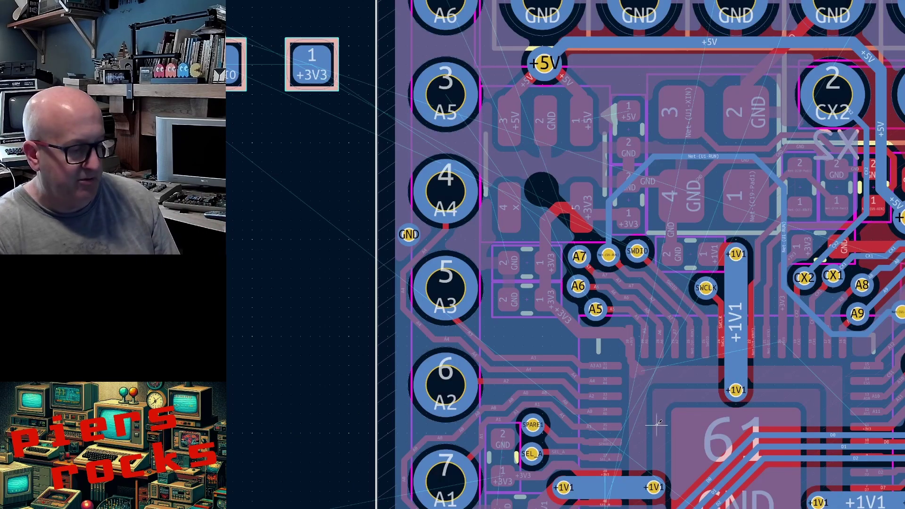
# Refill the copper zones and add two GND vias inside the microcontroller's ground pad 61, one on each side of the D0 to D2 traces.
pyautogui.hotkey('ctrl', 'z')
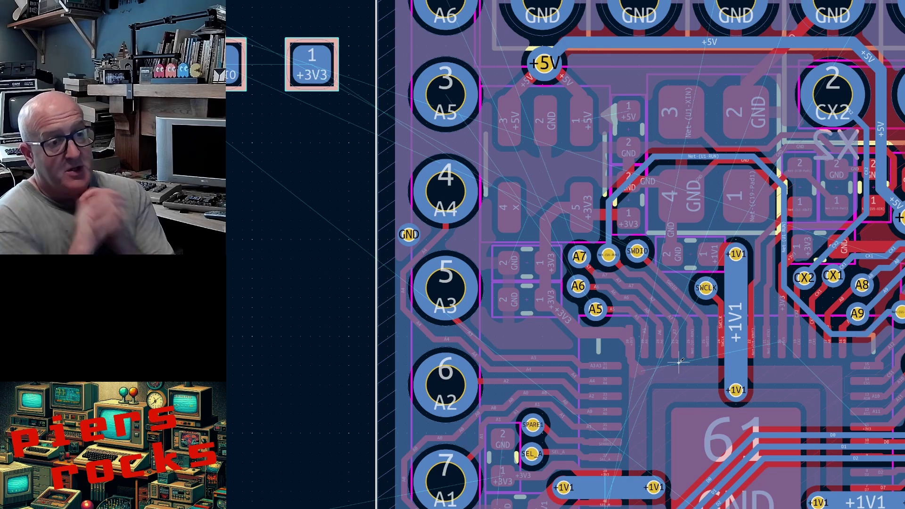
pyautogui.scroll(-3, 679, 362)
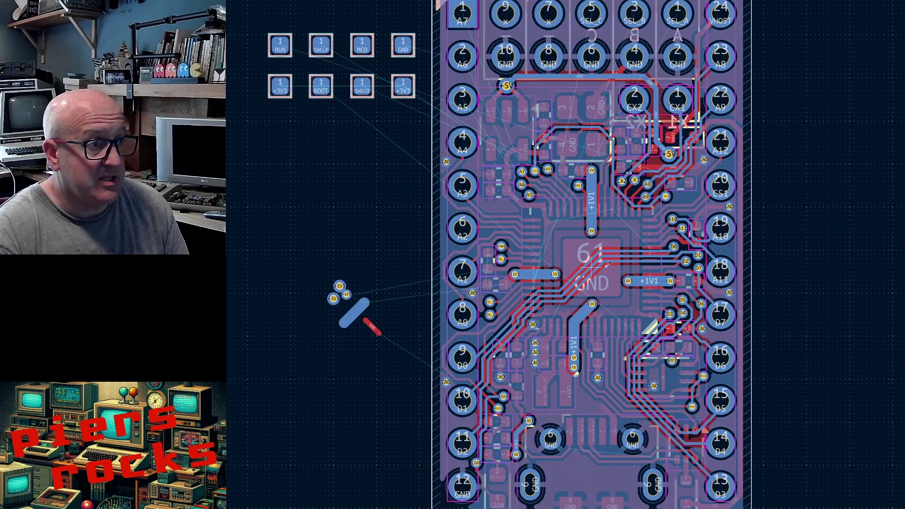
pyautogui.scroll(-3, 481, 333)
pyautogui.scroll(5, 465, 289)
pyautogui.scroll(-2, 575, 246)
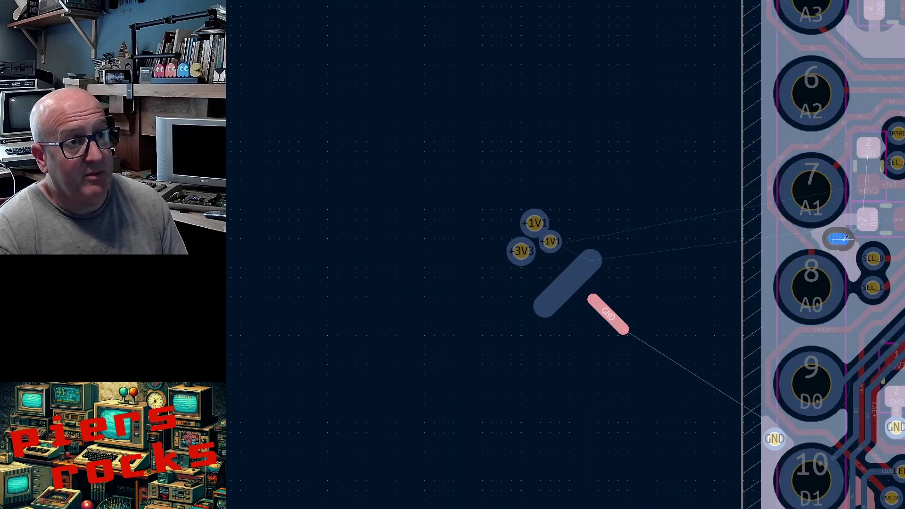
pyautogui.scroll(-5, 833, 238)
pyautogui.scroll(8, 596, 226)
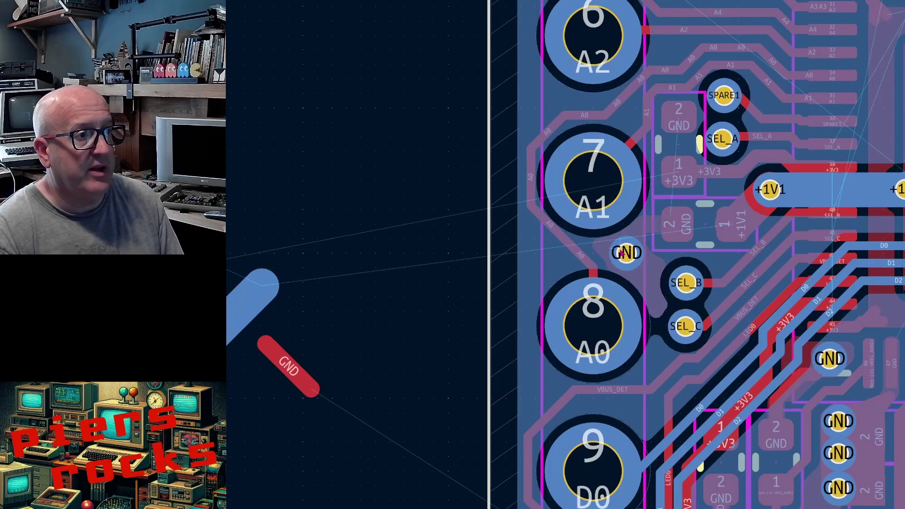
pyautogui.click(622, 253)
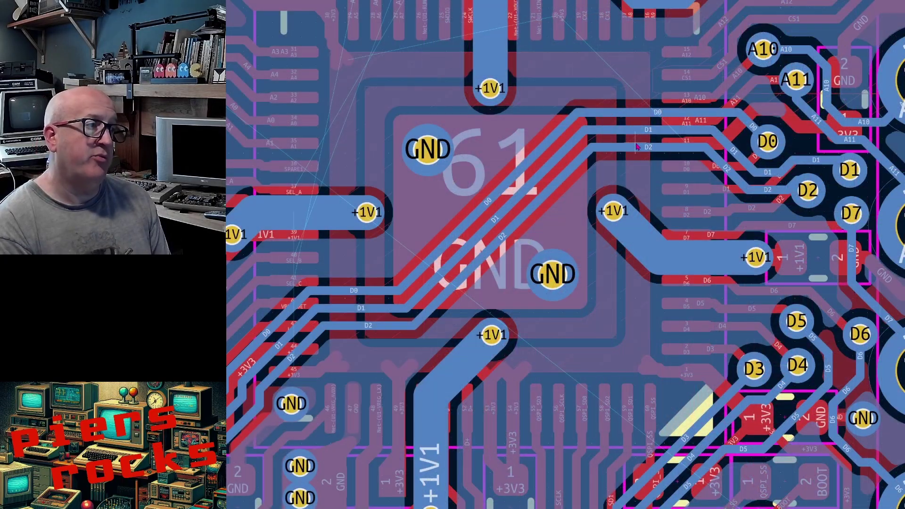
pyautogui.scroll(-4, 635, 291)
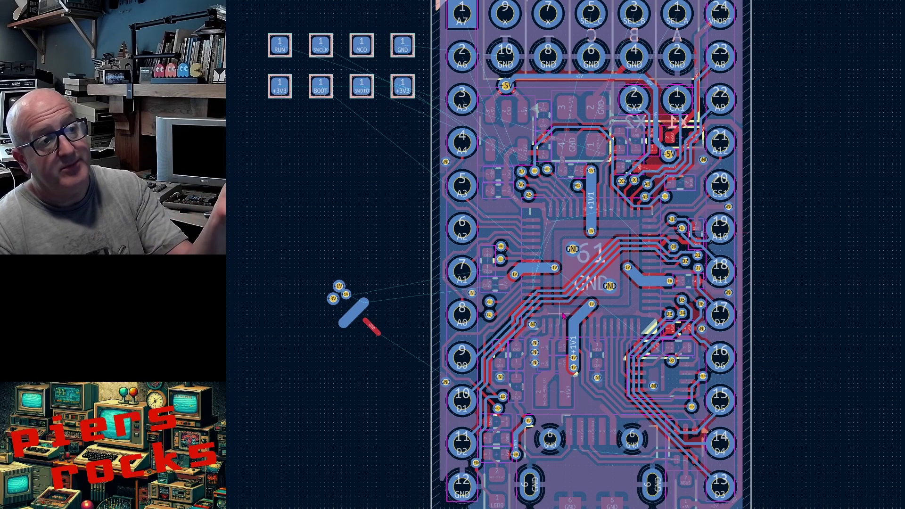
# Examine the routing around the microcontroller and near the SEL_A, SEL_B and SEL_C vias for remaining unrouted nets.
pyautogui.scroll(2, 600, 273)
pyautogui.scroll(2, 610, 259)
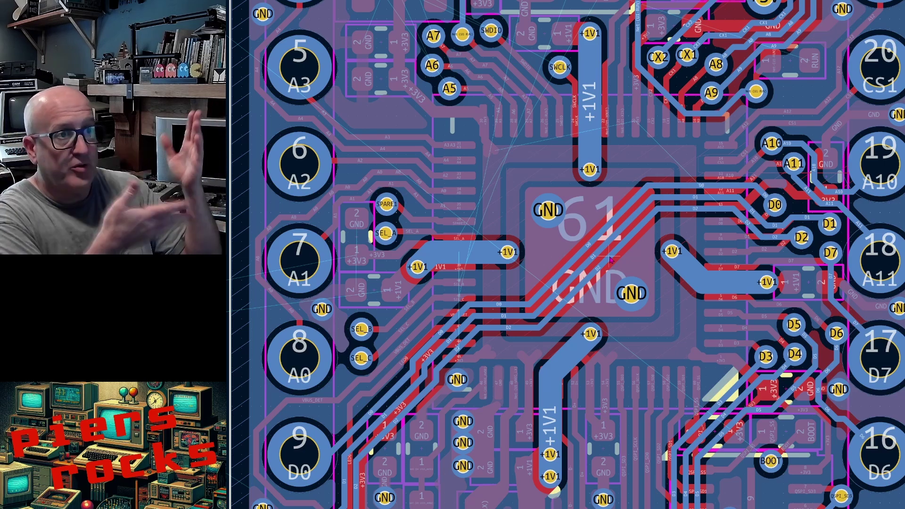
pyautogui.scroll(-4, 610, 259)
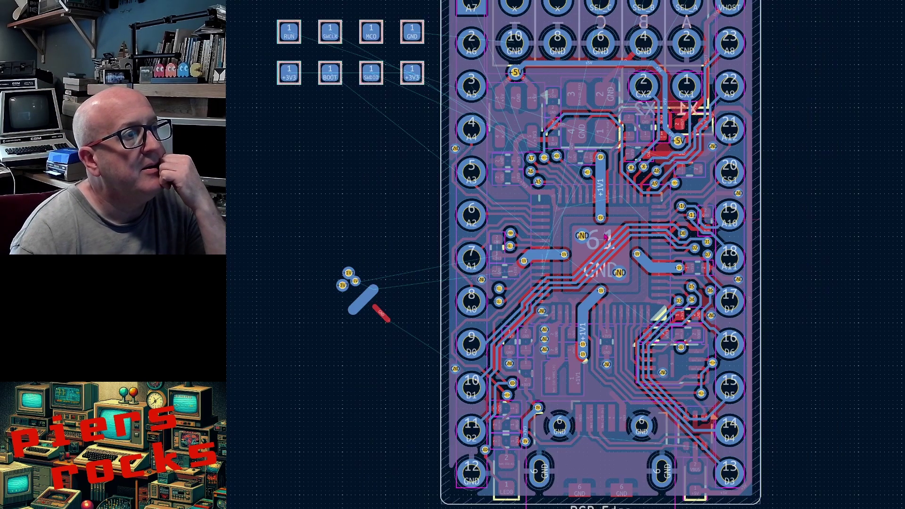
pyautogui.scroll(4, 607, 237)
pyautogui.scroll(-2, 611, 258)
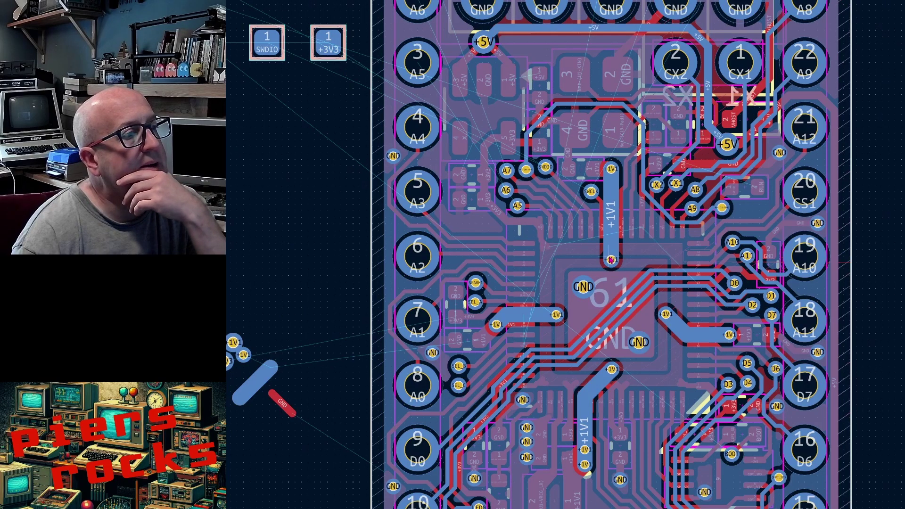
pyautogui.scroll(-2, 611, 259)
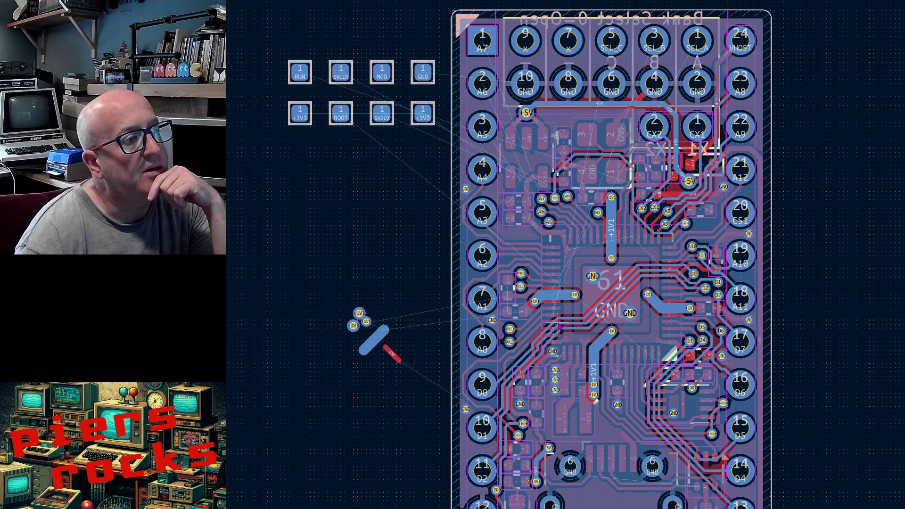
pyautogui.scroll(5, 517, 341)
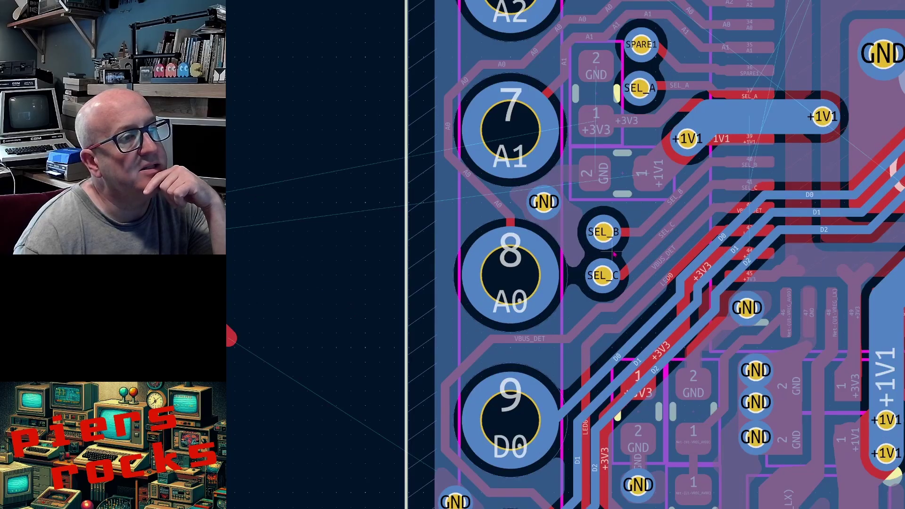
pyautogui.scroll(-5, 618, 240)
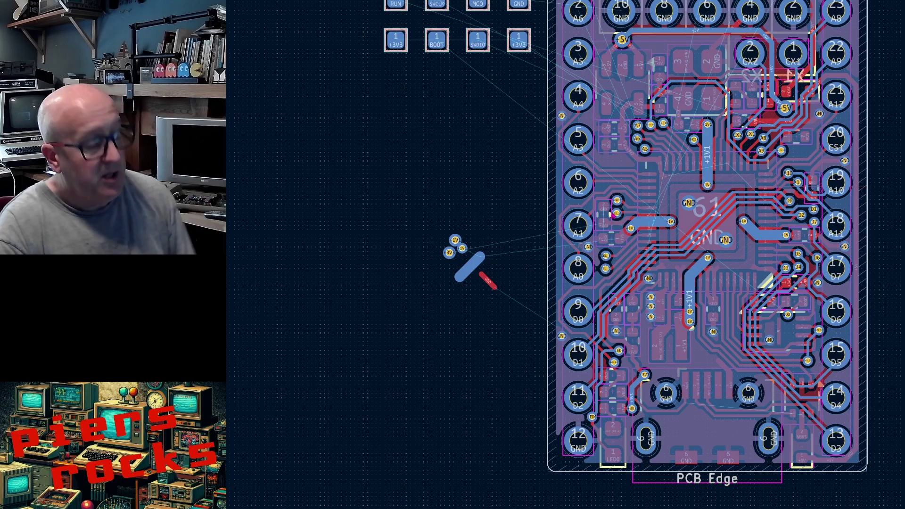
pyautogui.press('x')
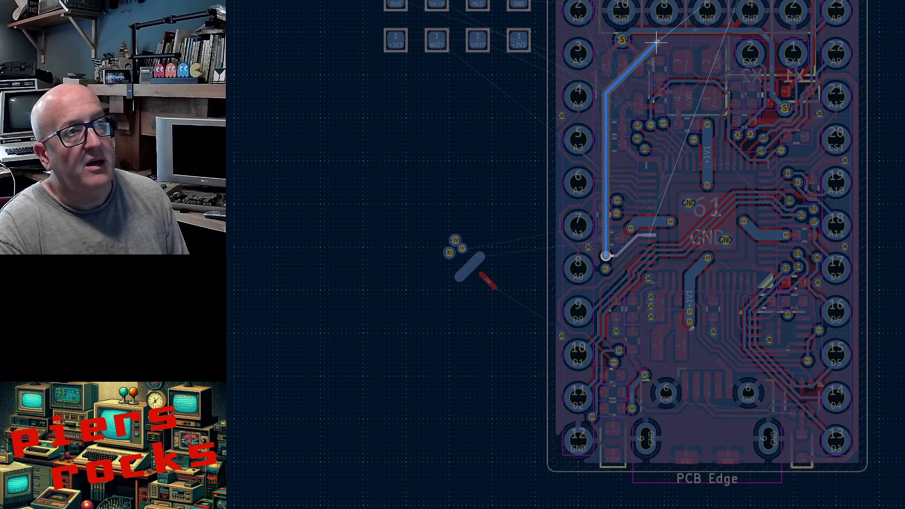
pyautogui.scroll(5, 673, 44)
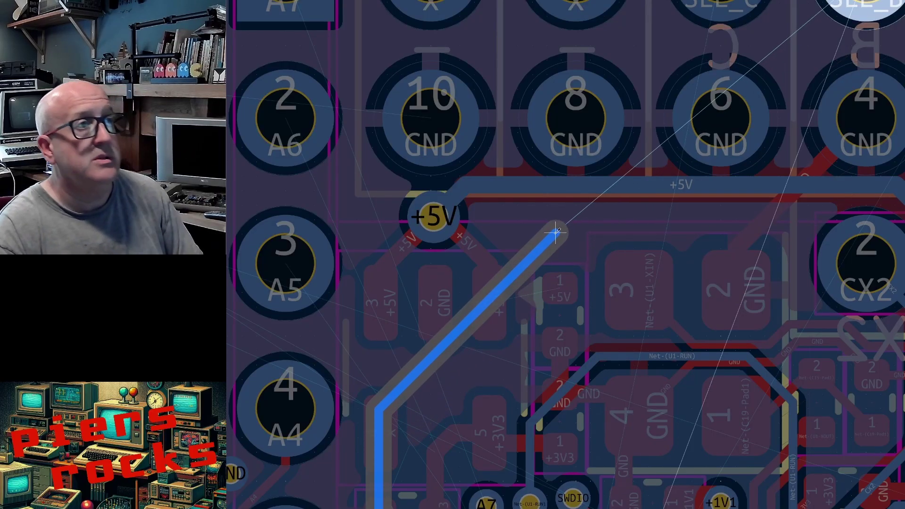
pyautogui.scroll(-5, 610, 256)
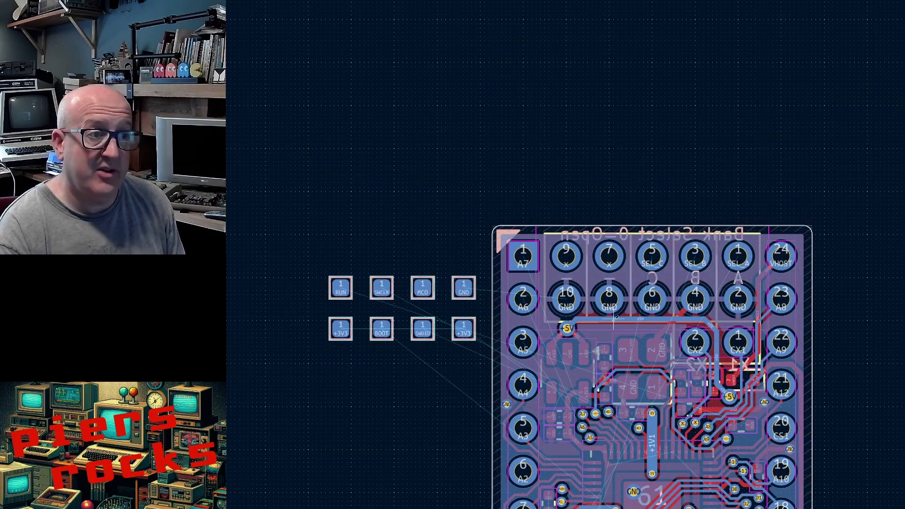
pyautogui.scroll(-2, 621, 268)
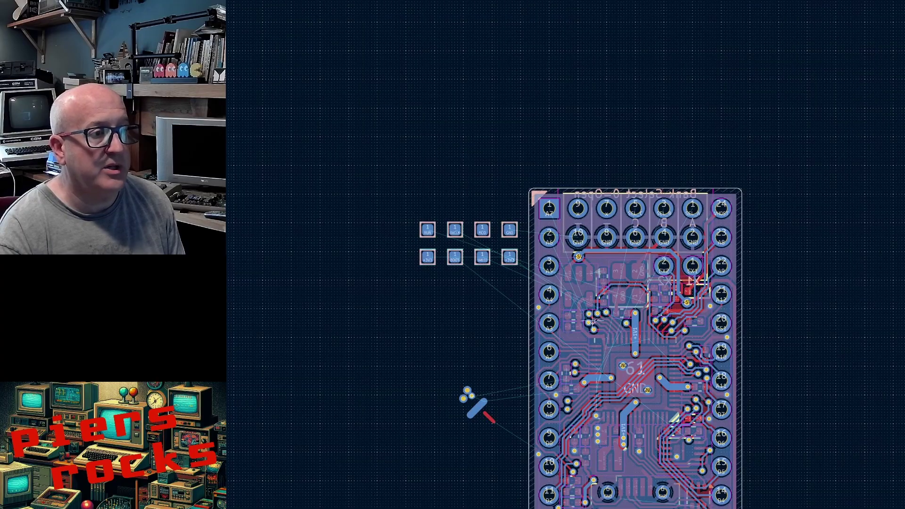
pyautogui.scroll(6, 576, 166)
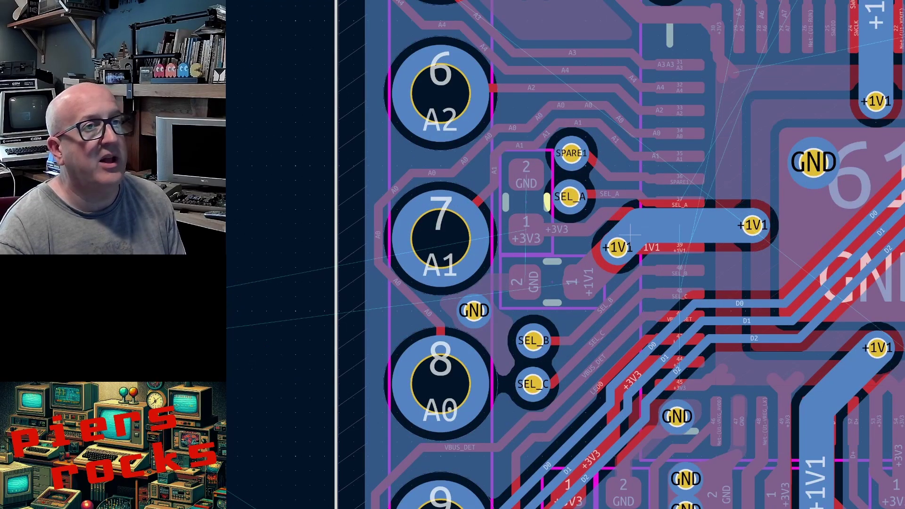
pyautogui.scroll(-3, 611, 256)
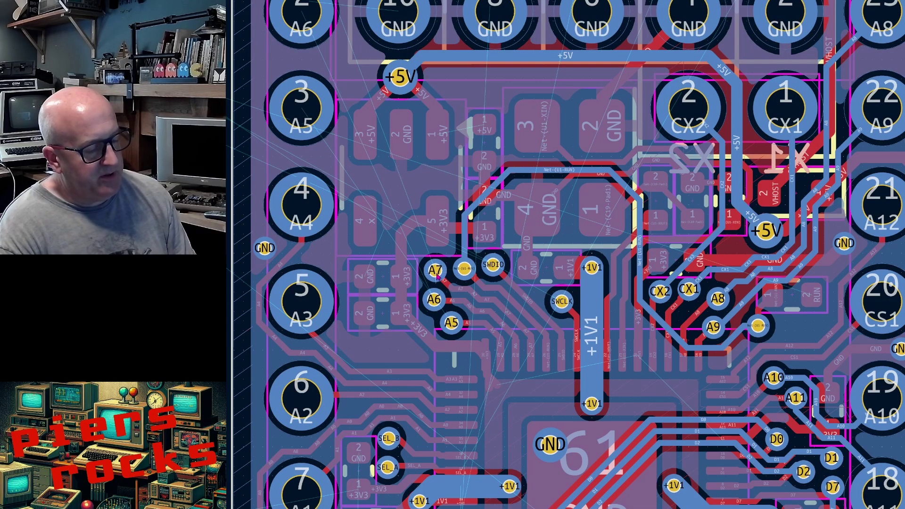
# Route A7 and A6 on the back layer from their vias beside the microcontroller to header pads 1 and 2.
pyautogui.press('x')
pyautogui.scroll(-3, 406, 210)
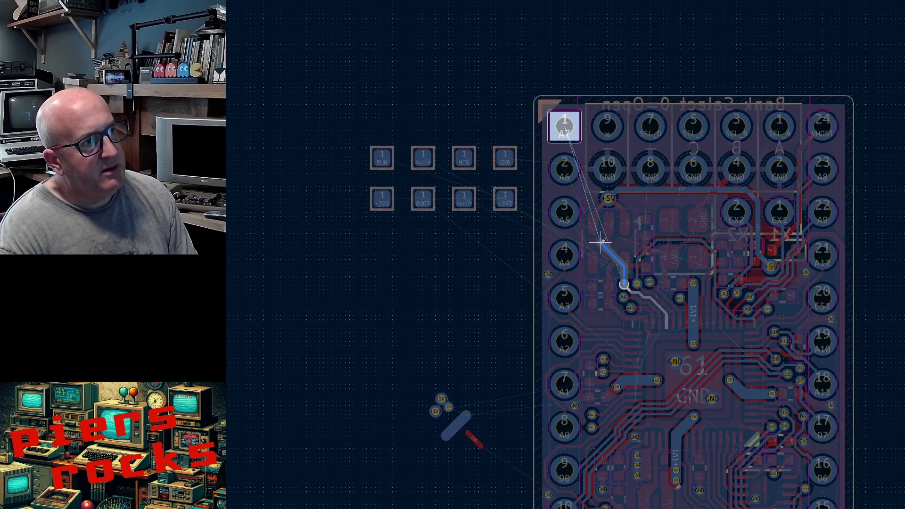
pyautogui.click(575, 131)
pyautogui.scroll(4, 623, 283)
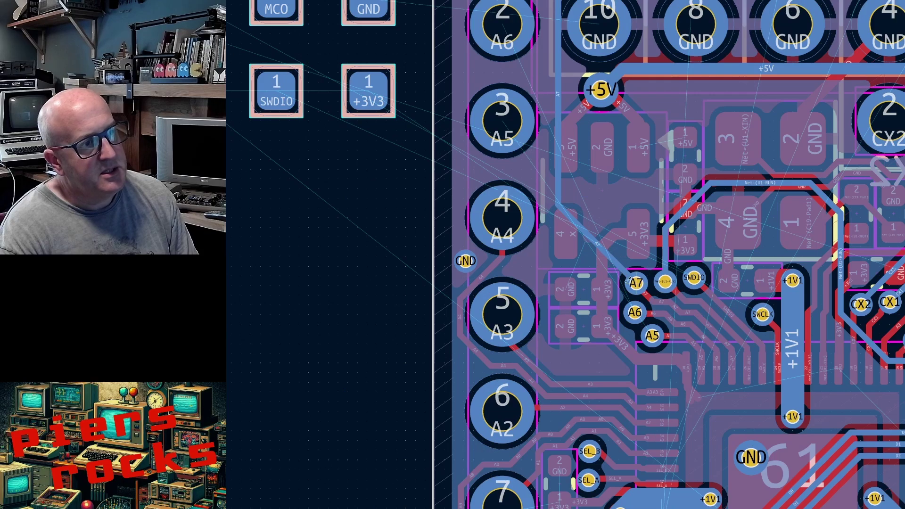
pyautogui.press('x')
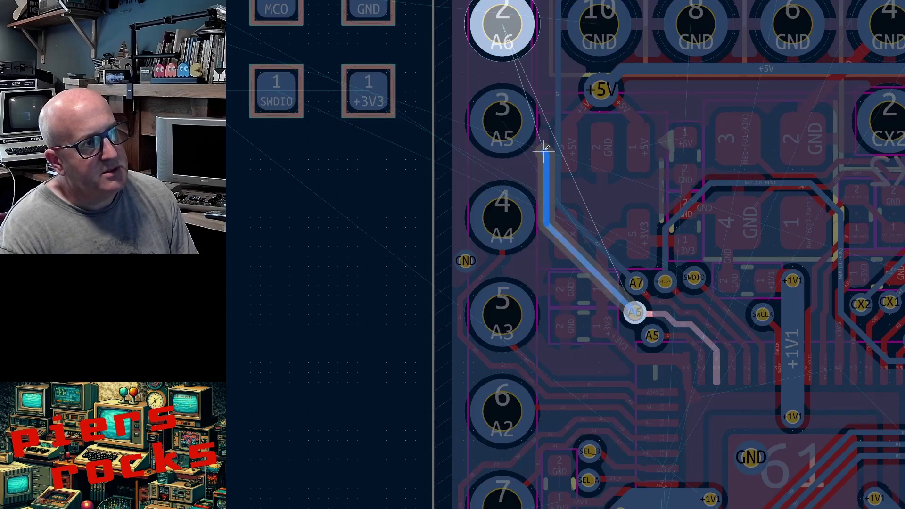
pyautogui.click(502, 23)
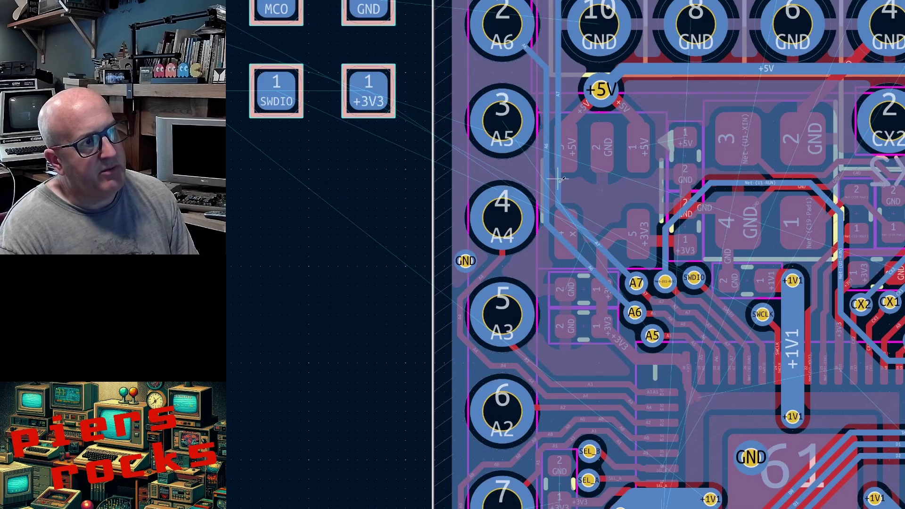
# Shift the diagonals of the back-layer A7 and A6 traces across the regulator's pads so both traces descend in parallel toward their vias.
pyautogui.press('d')
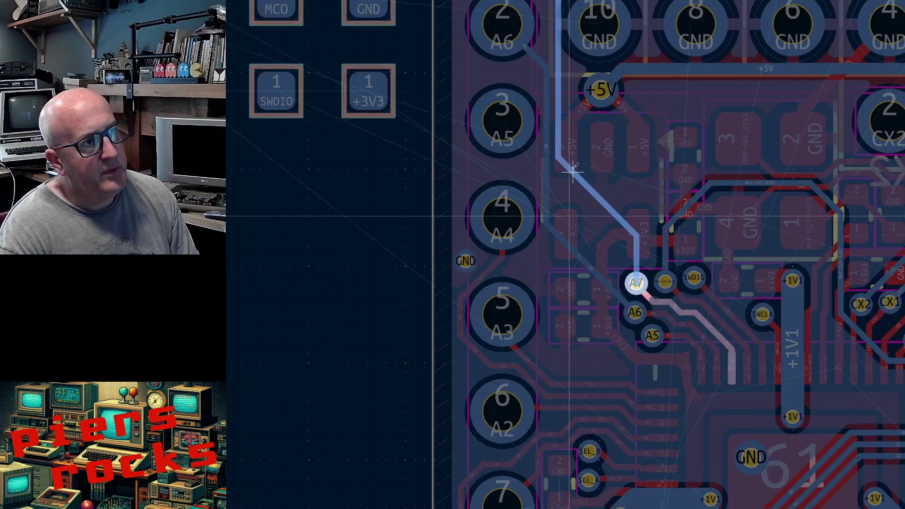
pyautogui.click(570, 109)
pyautogui.press('d')
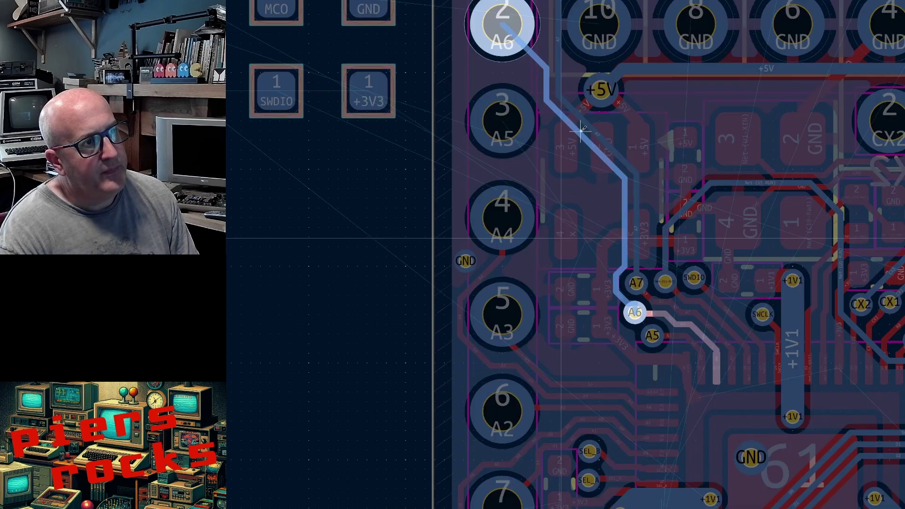
pyautogui.click(582, 136)
# Route A5 on the back layer from its via, around the A6 via and up beside the A6 trace, to header pad 3.
pyautogui.click(664, 335)
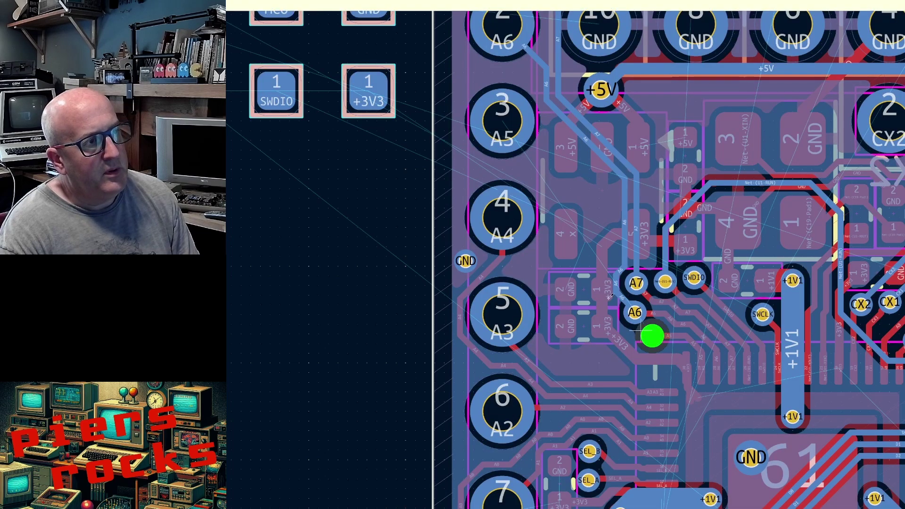
pyautogui.click(652, 336)
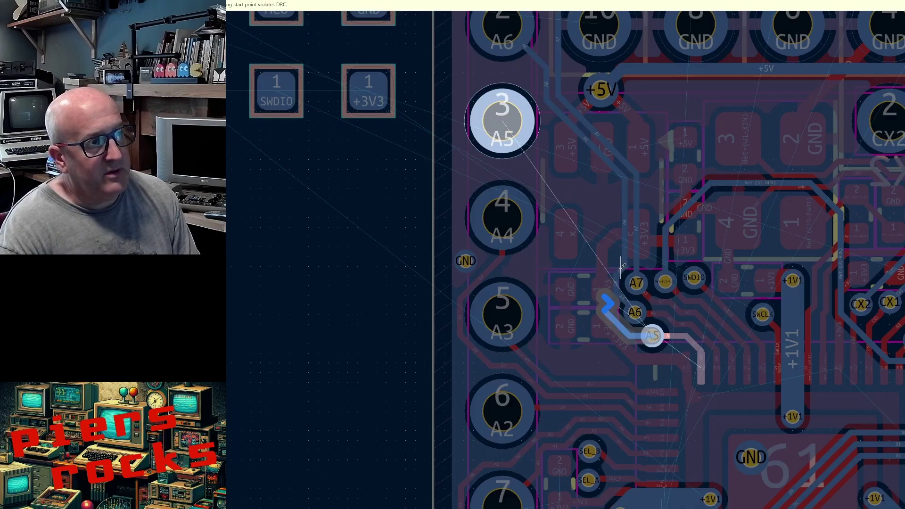
pyautogui.click(502, 122)
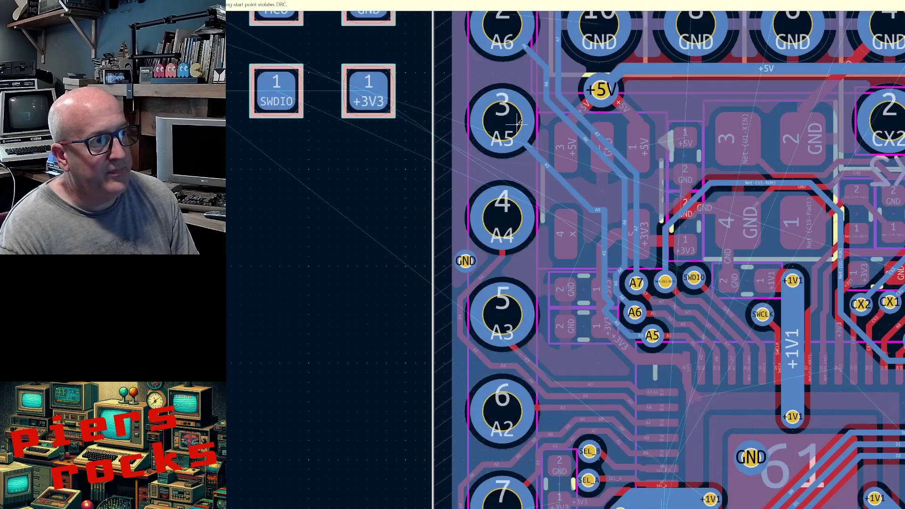
# Pull the A5 trace's diagonal and vertical run closer to the A6 trace and straighten its zigzag beside the A6 via.
pyautogui.scroll(3, 531, 162)
pyautogui.moveTo(627, 230); pyautogui.dragTo(672, 185)
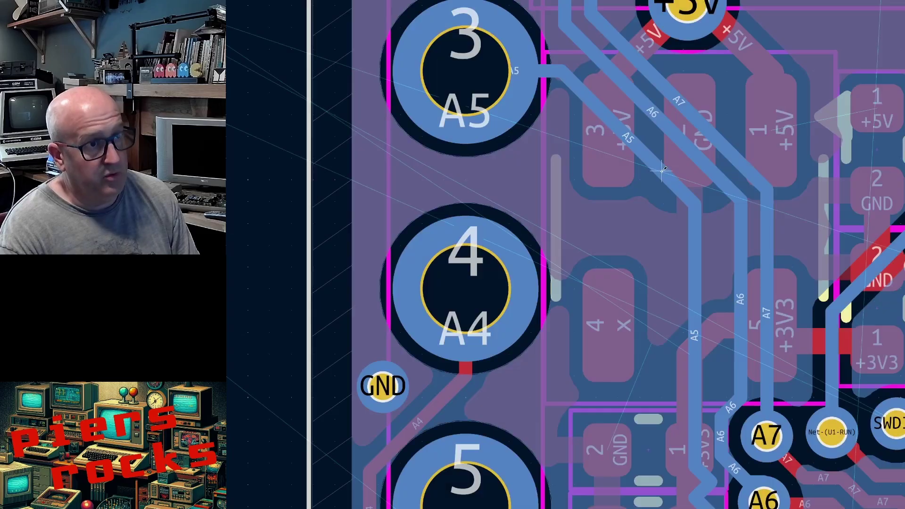
pyautogui.scroll(-2, 617, 282)
pyautogui.moveTo(617, 282); pyautogui.dragTo(632, 267)
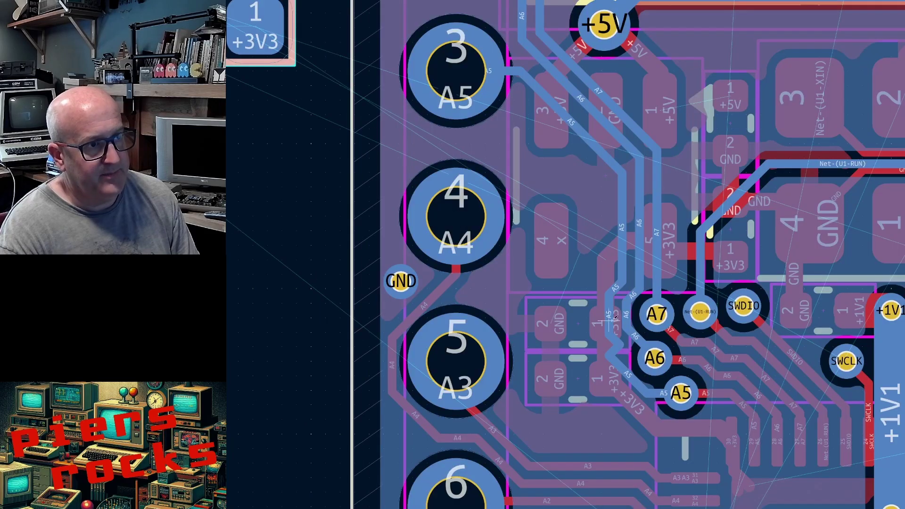
pyautogui.moveTo(611, 320); pyautogui.dragTo(621, 363)
pyautogui.scroll(-2, 622, 363)
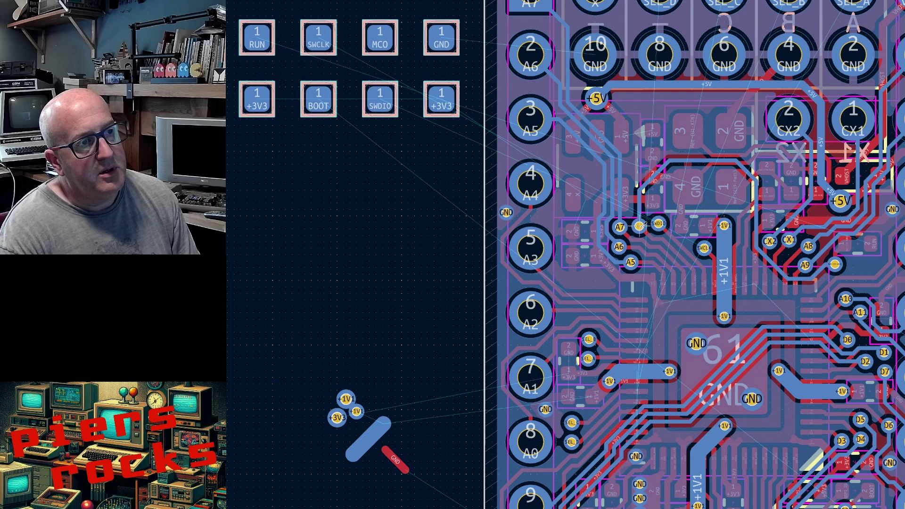
pyautogui.scroll(6, 632, 228)
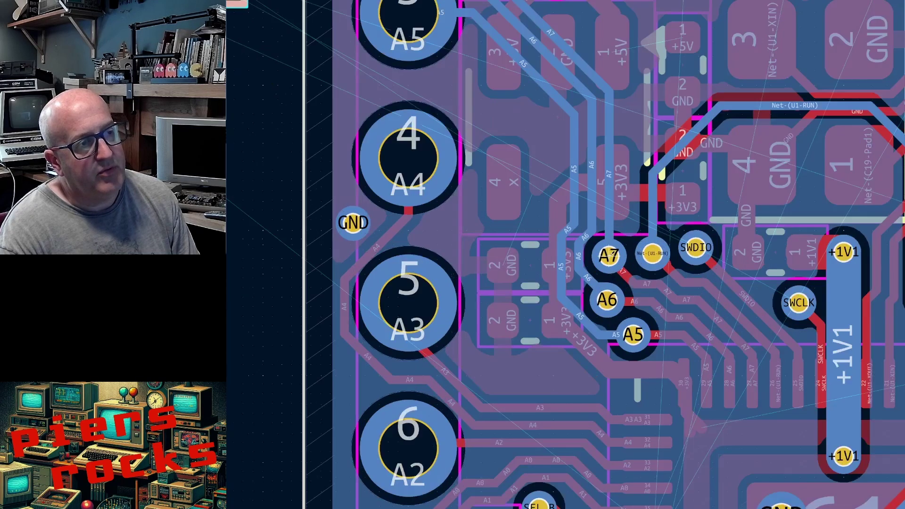
pyautogui.scroll(-7, 679, 250)
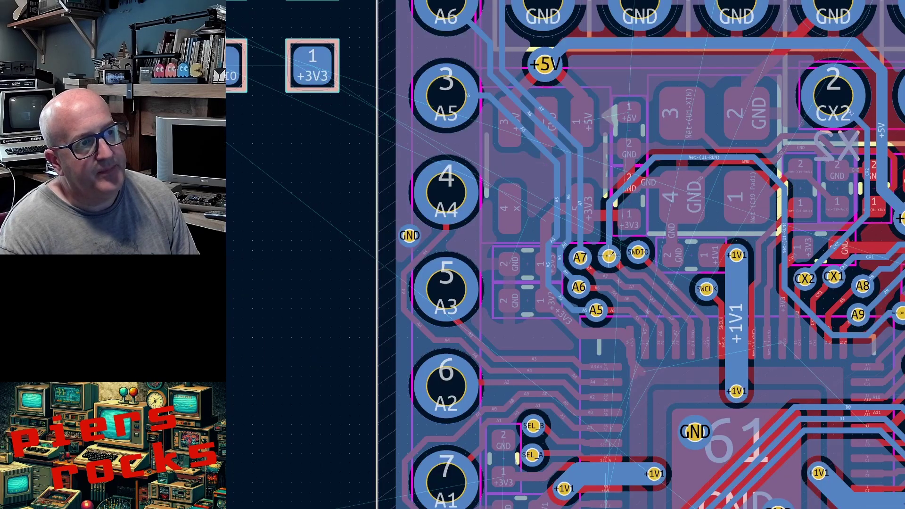
pyautogui.scroll(-5, 609, 255)
pyautogui.scroll(8, 609, 255)
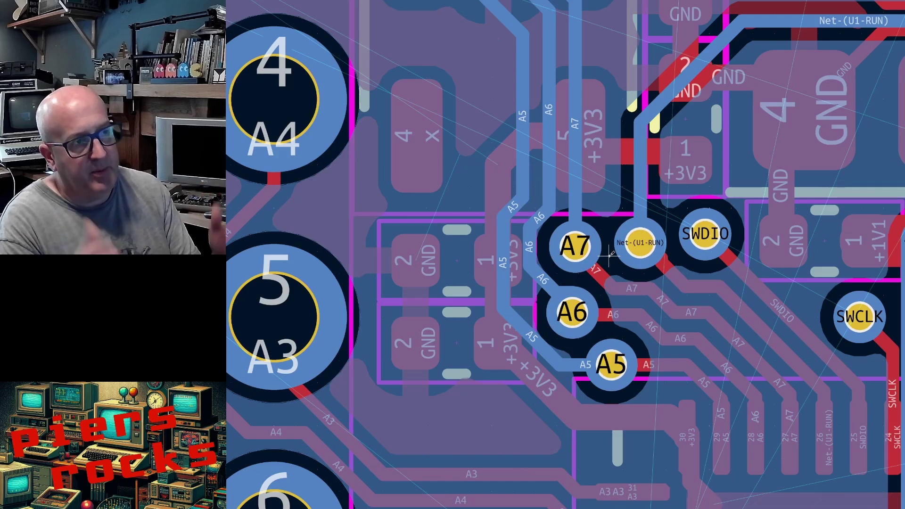
pyautogui.scroll(-4, 585, 267)
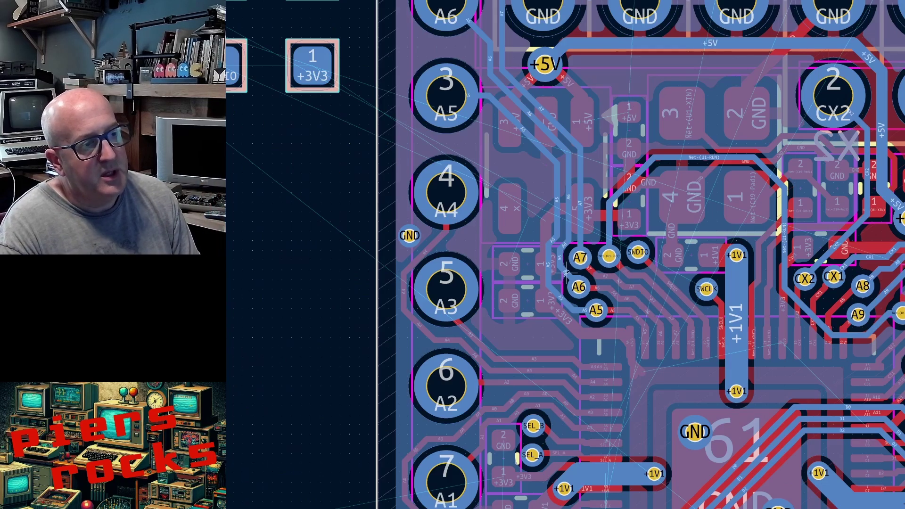
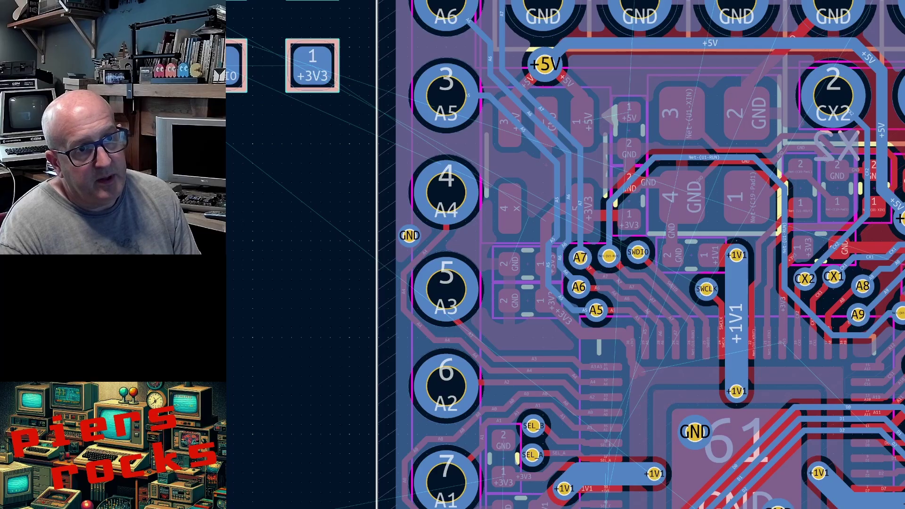
# Move the two-pad component between Net-(U1-RUN) and RUN off the board to the empty area below the loose test pads.
pyautogui.scroll(5, 634, 249)
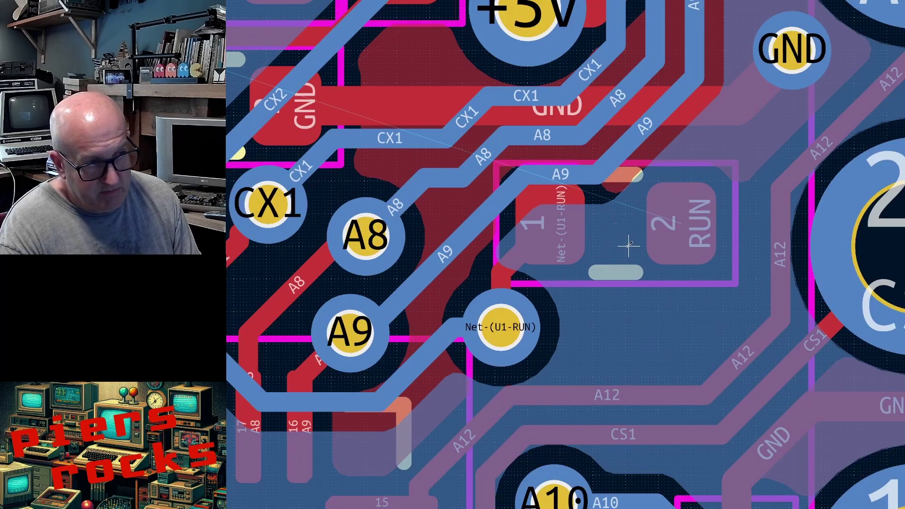
pyautogui.scroll(-3, 630, 246)
pyautogui.scroll(-3, 612, 255)
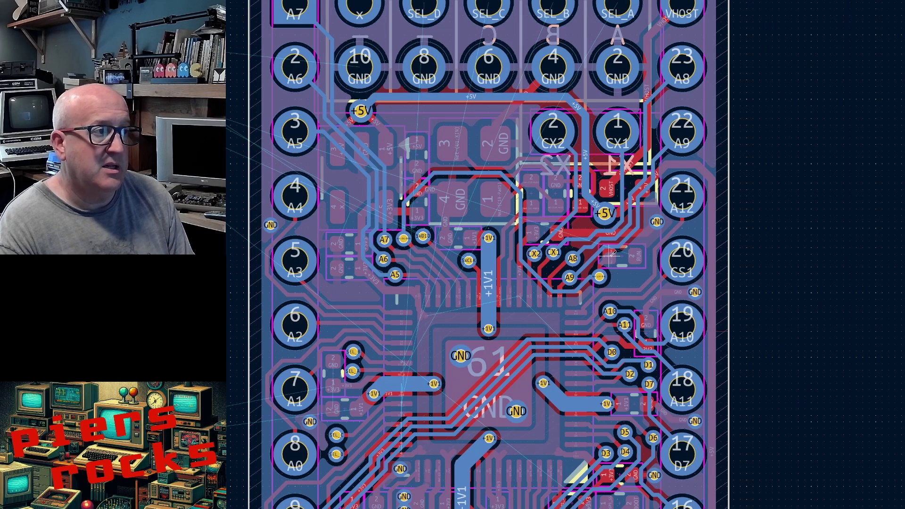
pyautogui.scroll(5, 620, 246)
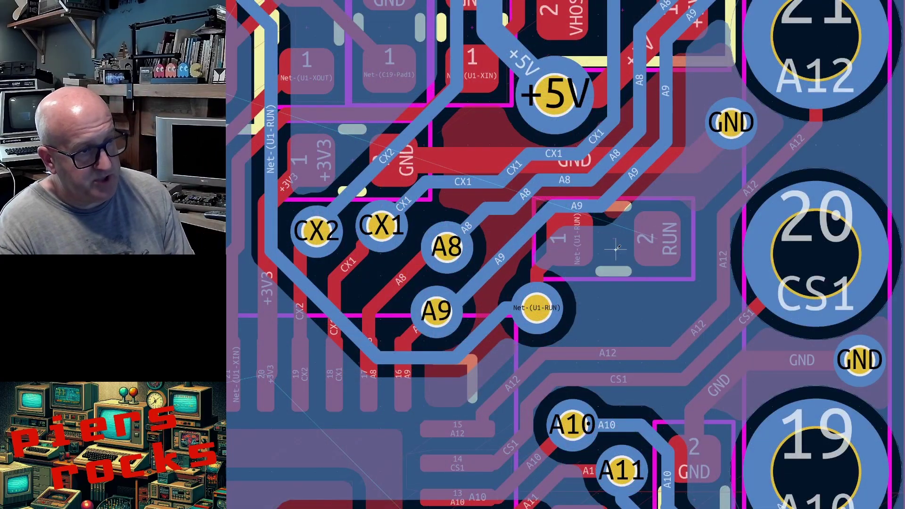
pyautogui.click(615, 254)
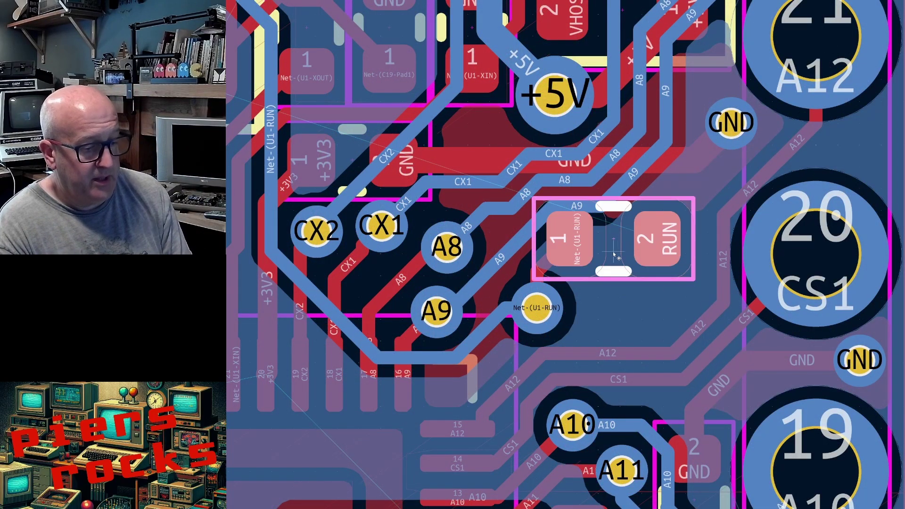
pyautogui.press('m')
pyautogui.scroll(-9, 615, 253)
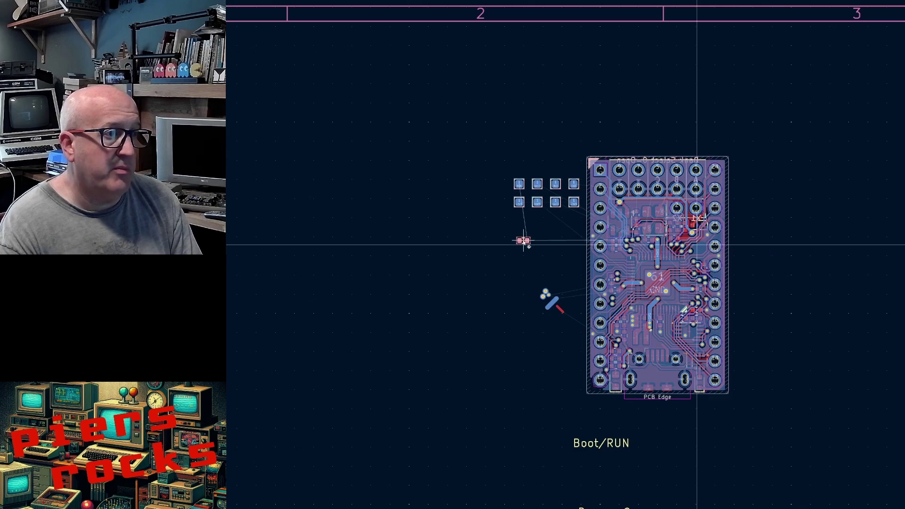
pyautogui.click(523, 242)
# Delete the Net-(U1-RUN) via beside A9 and the short track stubs that connected it to the removed component.
pyautogui.scroll(8, 667, 246)
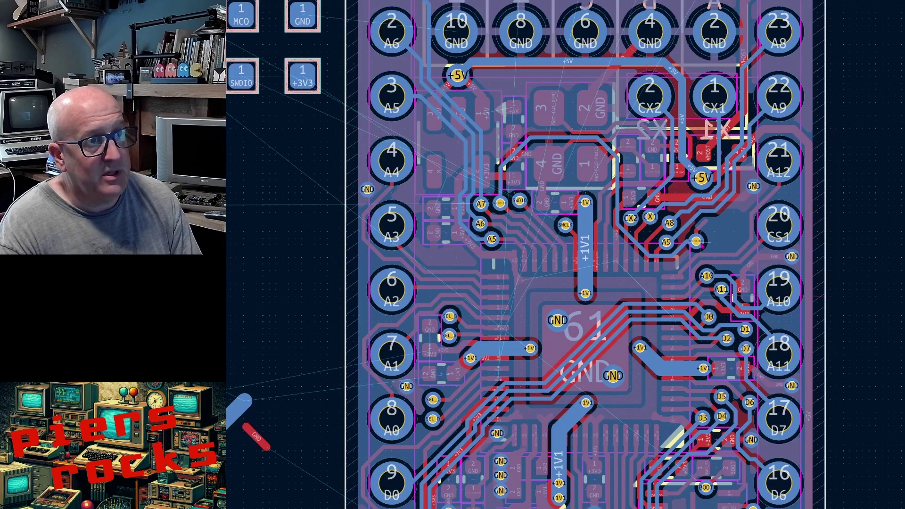
pyautogui.scroll(5, 654, 256)
pyautogui.press('Delete')
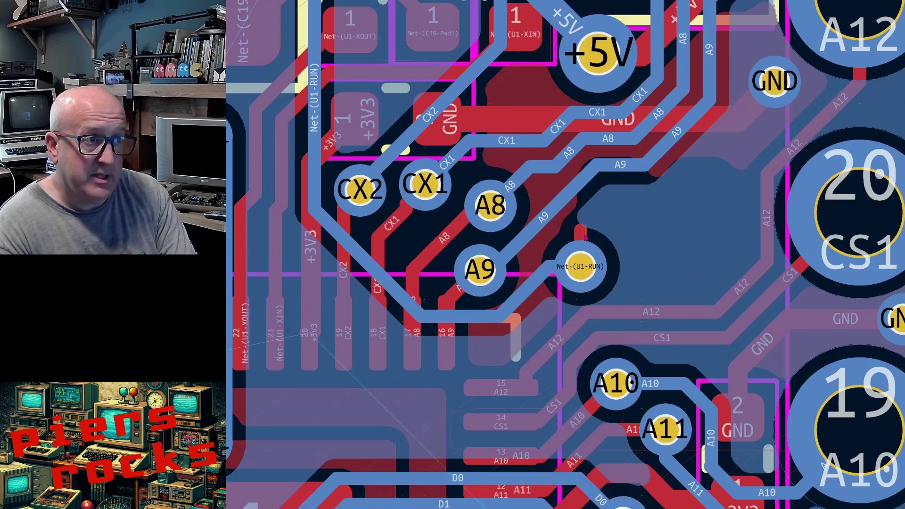
pyautogui.click(580, 266)
pyautogui.press('Delete')
pyautogui.click(567, 268)
pyautogui.press('Delete')
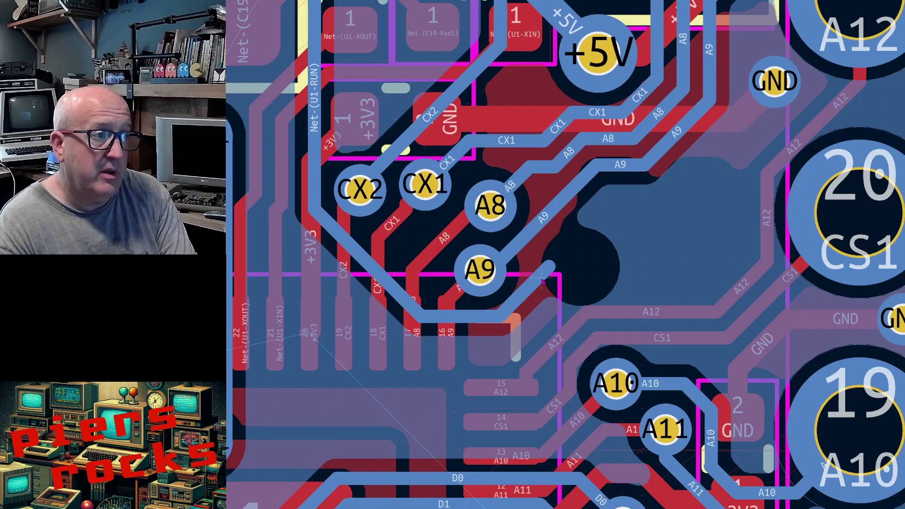
# Delete the back-layer Net-(U1-RUN) track segments that run around the A9, A8, CX1 and CX2 vias.
pyautogui.click(535, 300)
pyautogui.press('Delete')
pyautogui.click(467, 321)
pyautogui.press('Delete')
pyautogui.click(398, 292)
pyautogui.press('Delete')
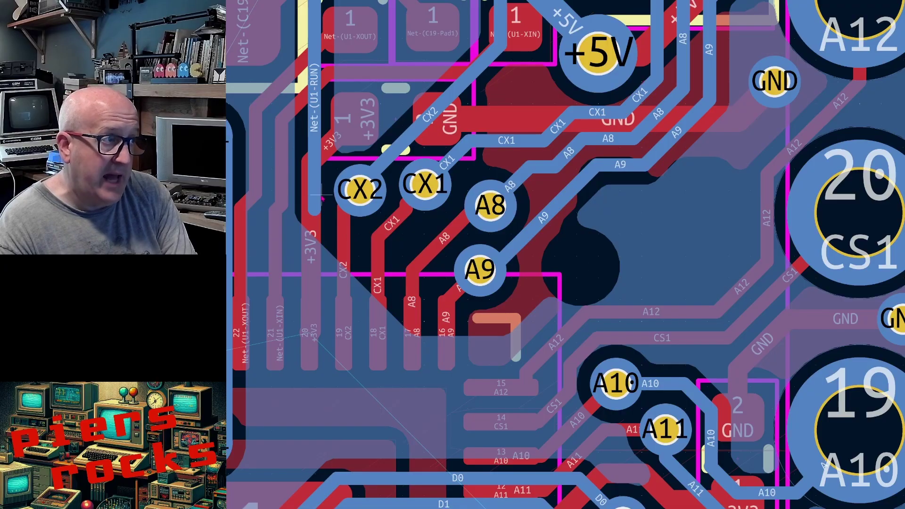
pyautogui.click(318, 187)
pyautogui.press('Delete')
# Delete the remaining back-layer Net-(U1-RUN) segments across the crystal area down to the via beside A7.
pyautogui.scroll(-3, 318, 186)
pyautogui.scroll(5, 558, 95)
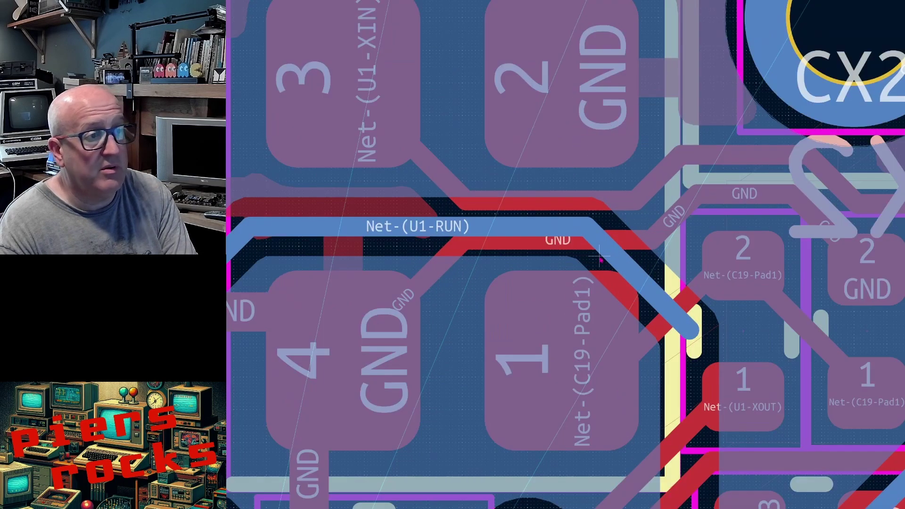
pyautogui.click(403, 241)
pyautogui.press('Delete')
pyautogui.scroll(-4, 405, 253)
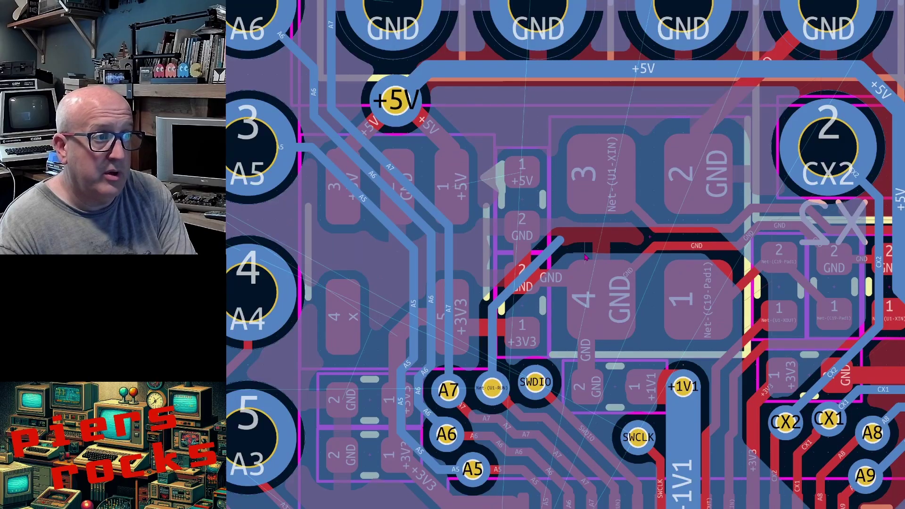
pyautogui.click(523, 274)
pyautogui.press('Delete')
pyautogui.click(495, 347)
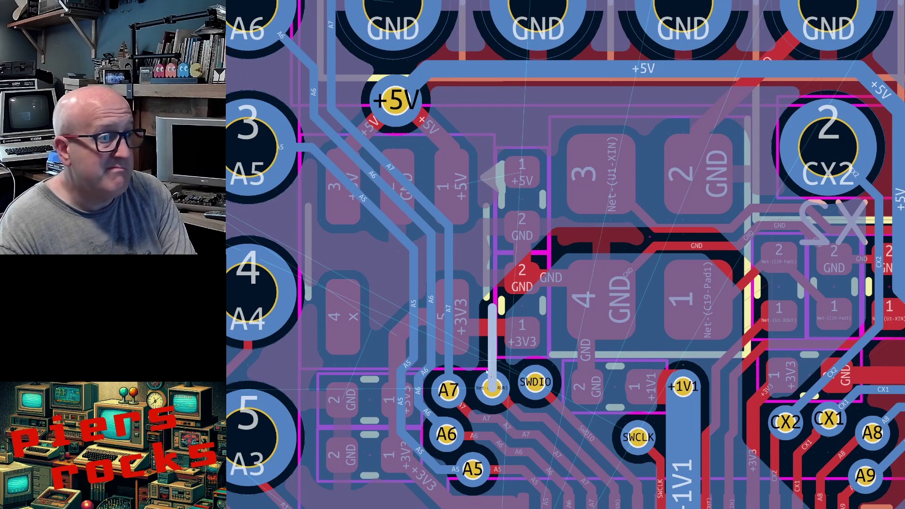
pyautogui.press('Delete')
# Shift the RUN component farther from the board and place the RUN test pad directly above it.
pyautogui.scroll(-4, 608, 260)
pyautogui.scroll(4, 610, 259)
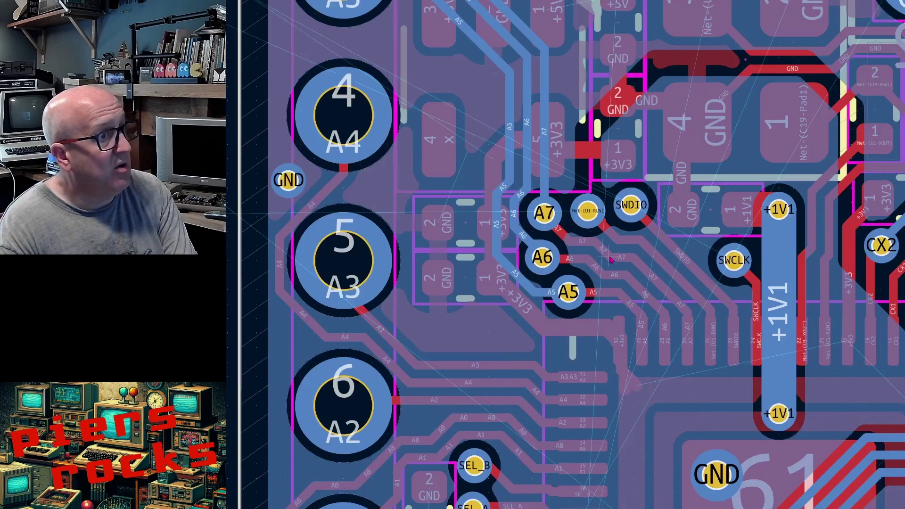
pyautogui.scroll(2, 610, 260)
pyautogui.scroll(-6, 784, 244)
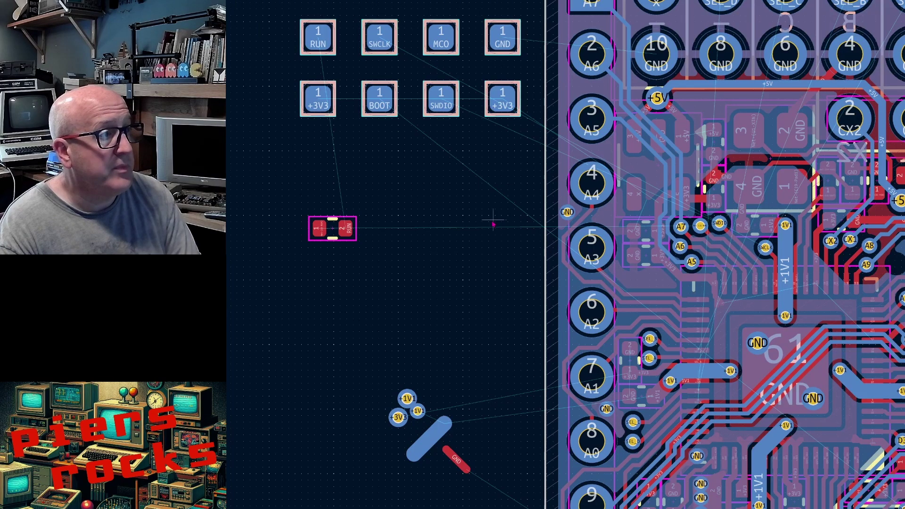
pyautogui.click(333, 229)
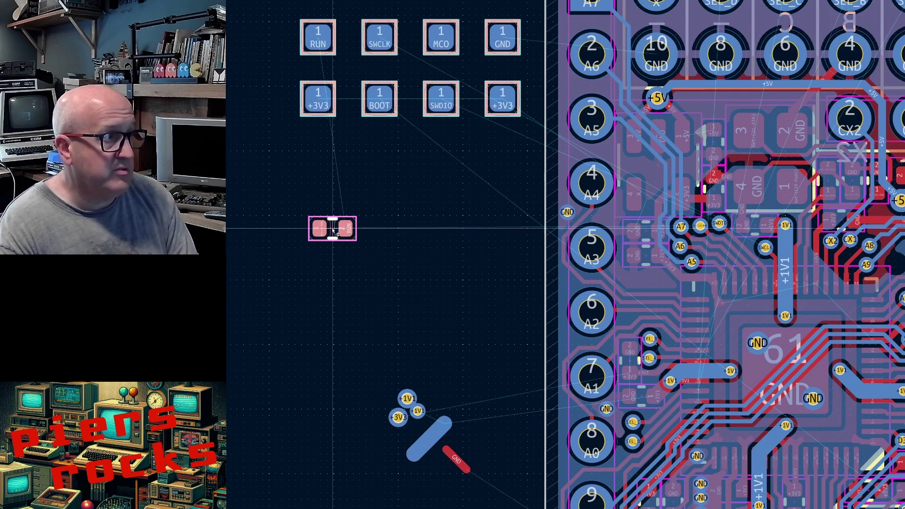
pyautogui.moveTo(333, 228); pyautogui.dragTo(264, 227)
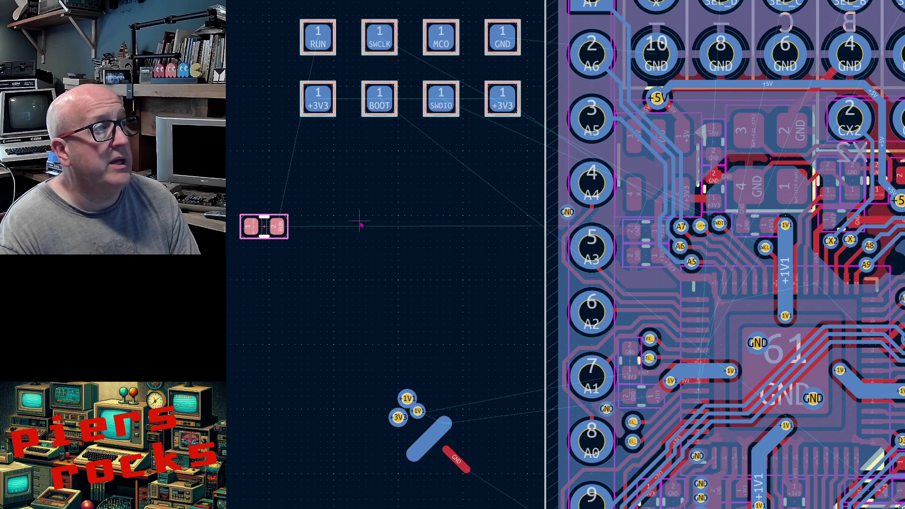
pyautogui.moveTo(360, 225); pyautogui.dragTo(597, 225, button='middle')
pyautogui.moveTo(557, 41); pyautogui.dragTo(503, 198)
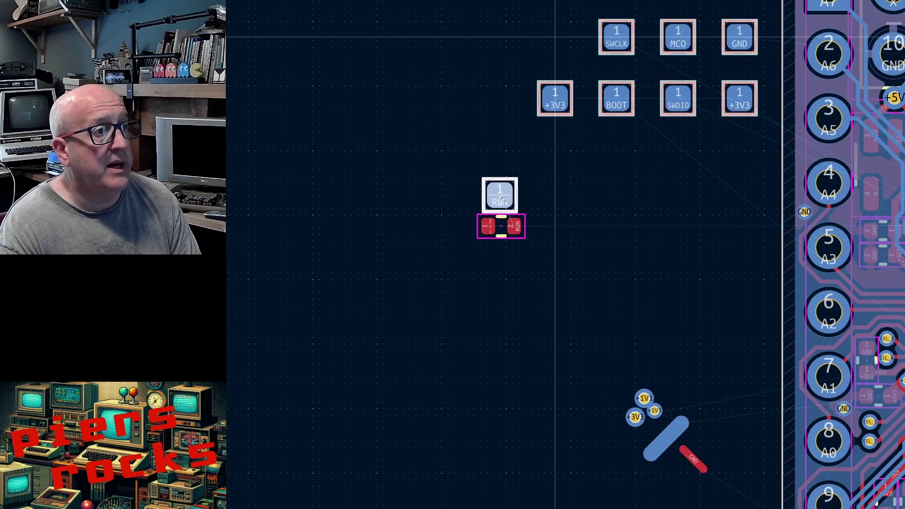
pyautogui.scroll(-3, 650, 297)
pyautogui.scroll(4, 716, 261)
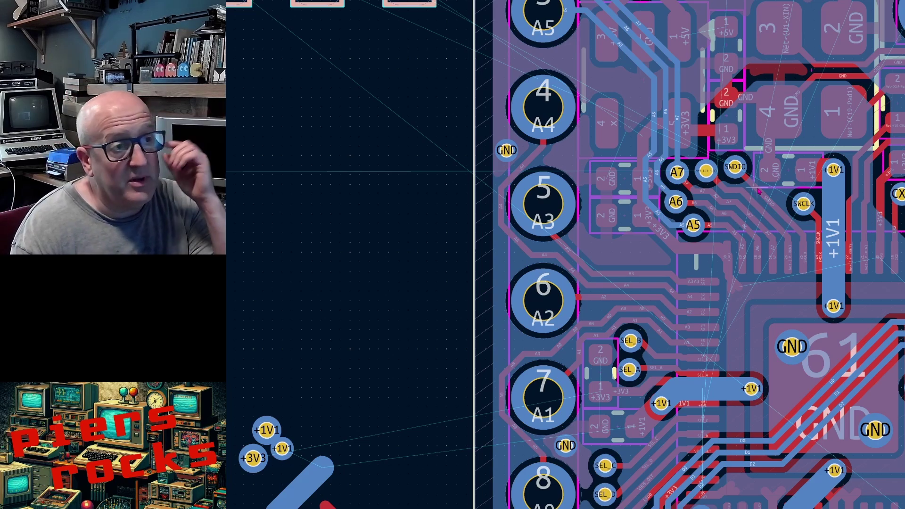
pyautogui.press('x')
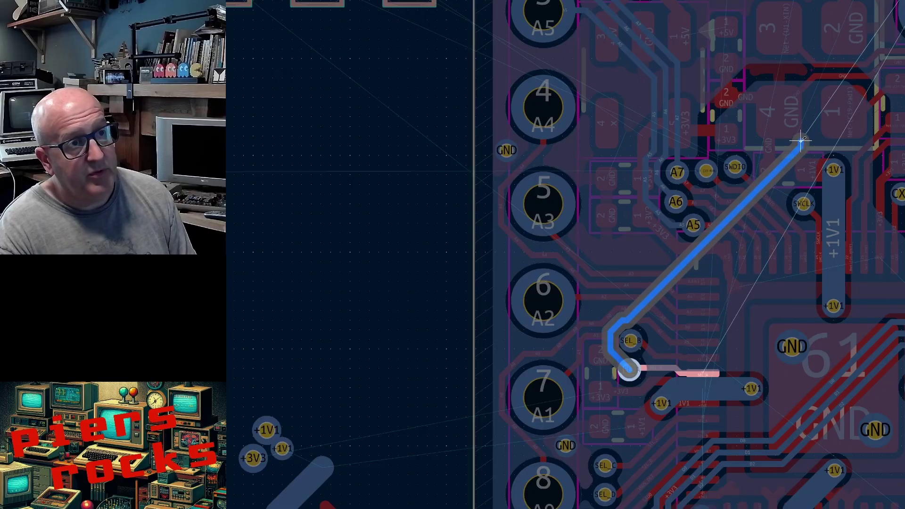
pyautogui.press('Escape')
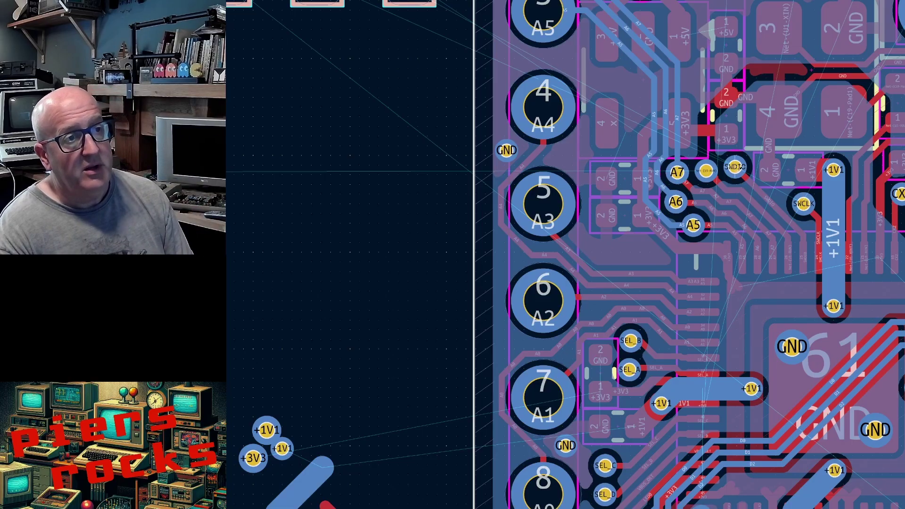
pyautogui.press('x')
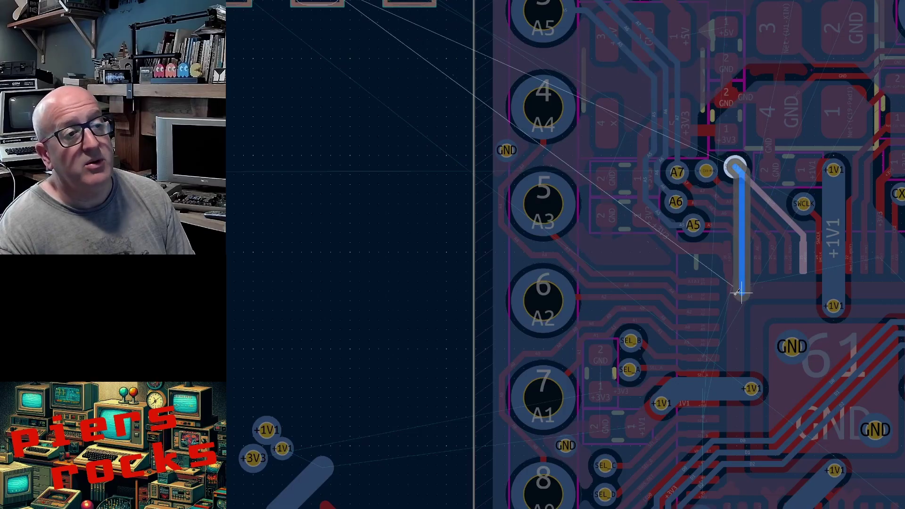
pyautogui.press('Escape')
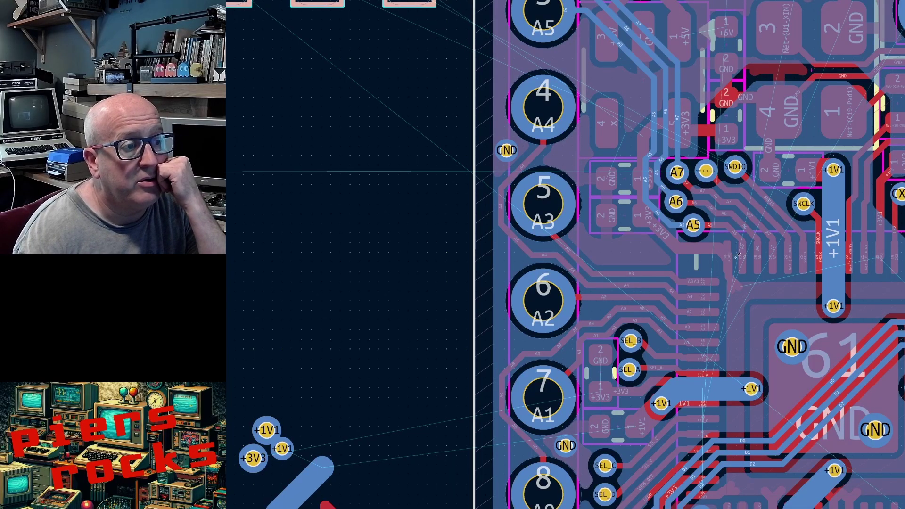
# Route parallel back-layer tracks for SEL_D, SEL_C, SEL_B and SEL_A from their vias past A5, ending SEL_A short of the SWCLK via.
pyautogui.scroll(-3, 685, 482)
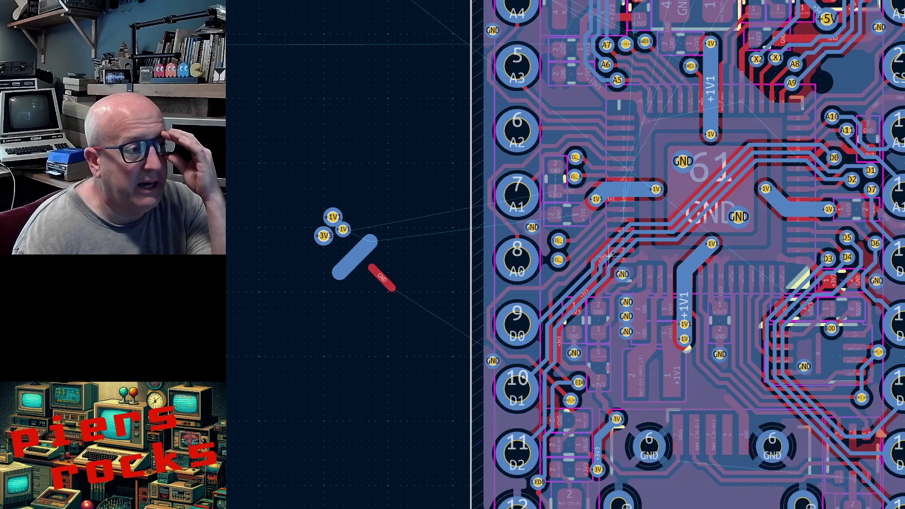
pyautogui.scroll(5, 590, 265)
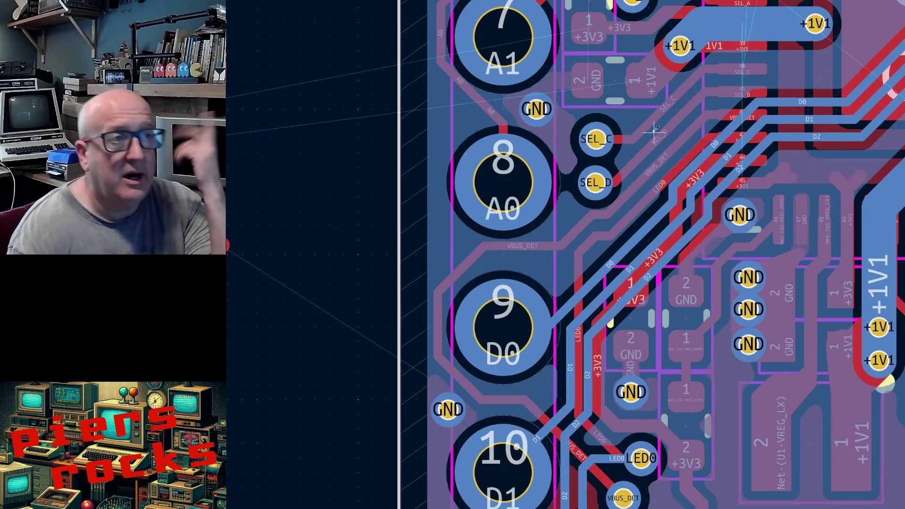
pyautogui.scroll(-4, 610, 254)
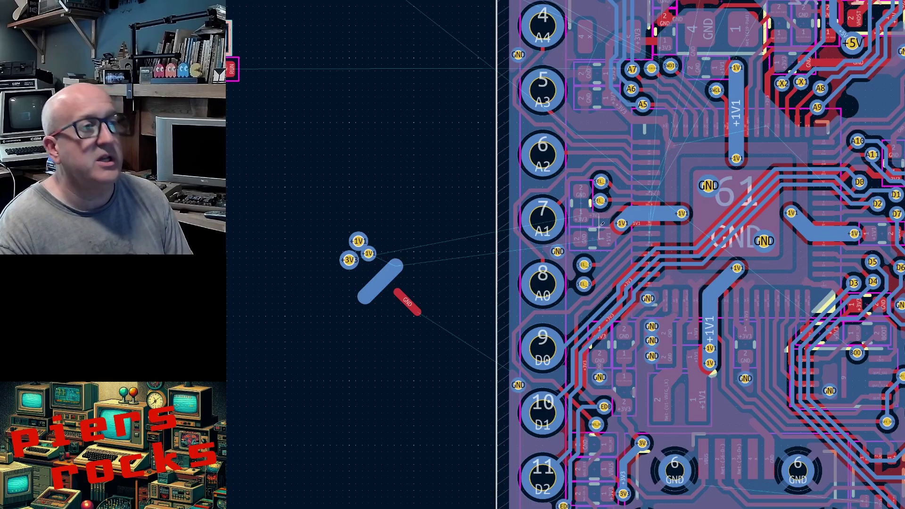
pyautogui.press('x')
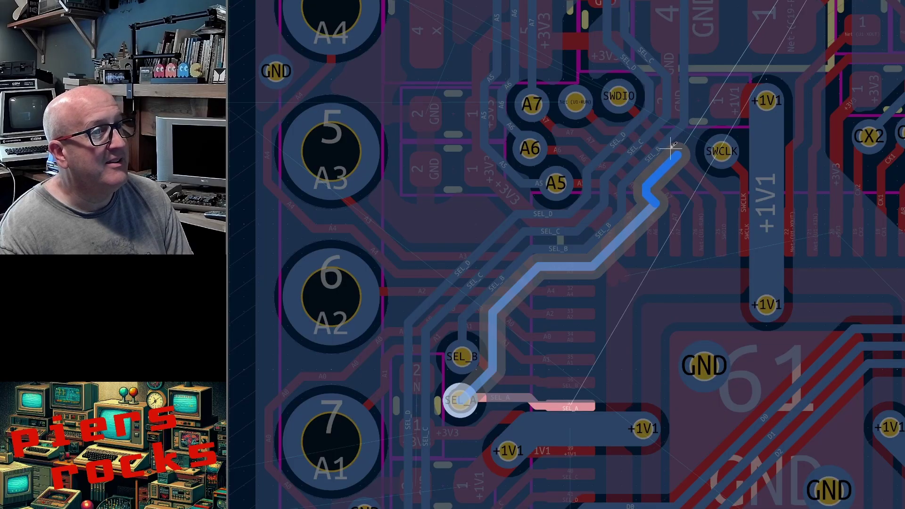
pyautogui.scroll(5, 712, 106)
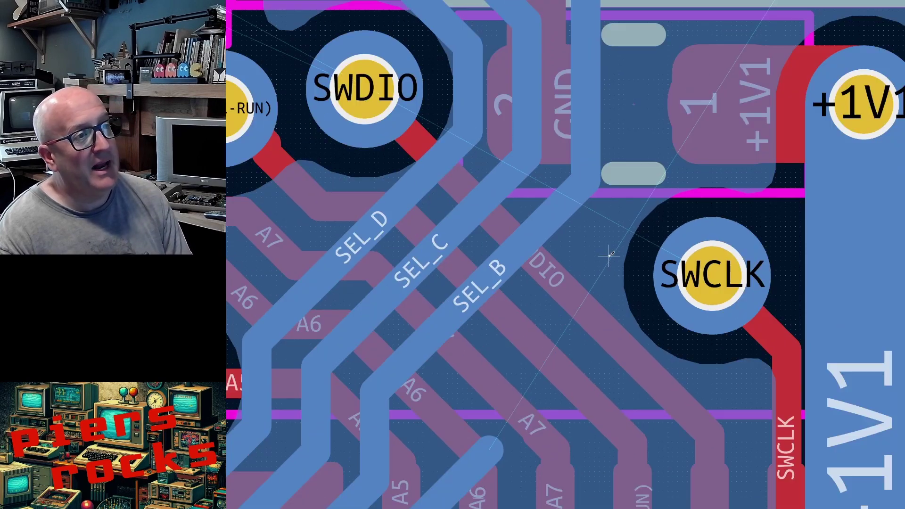
pyautogui.scroll(-2, 600, 258)
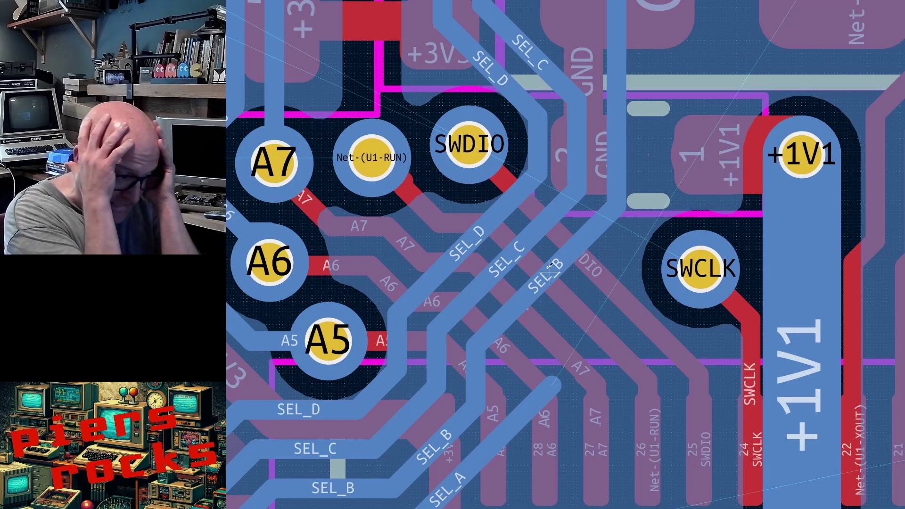
# Shift the back-layer A5 track and the A6 and A7 vias toward the A3 and A4 header pads.
pyautogui.click(511, 197)
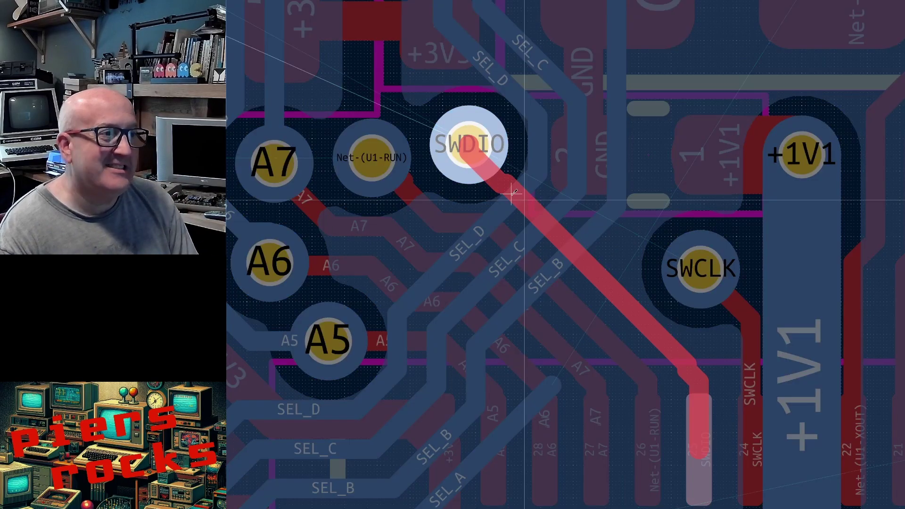
pyautogui.press('Escape')
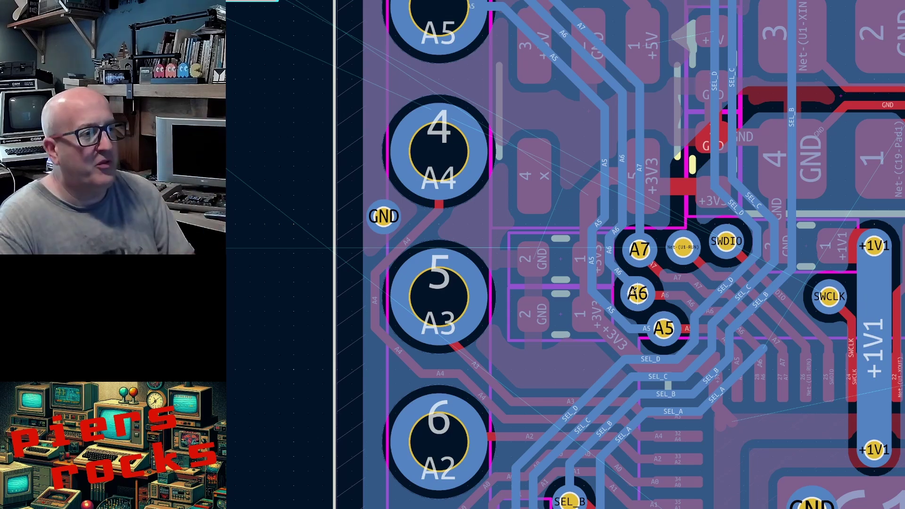
pyautogui.scroll(3, 603, 340)
pyautogui.click(603, 316)
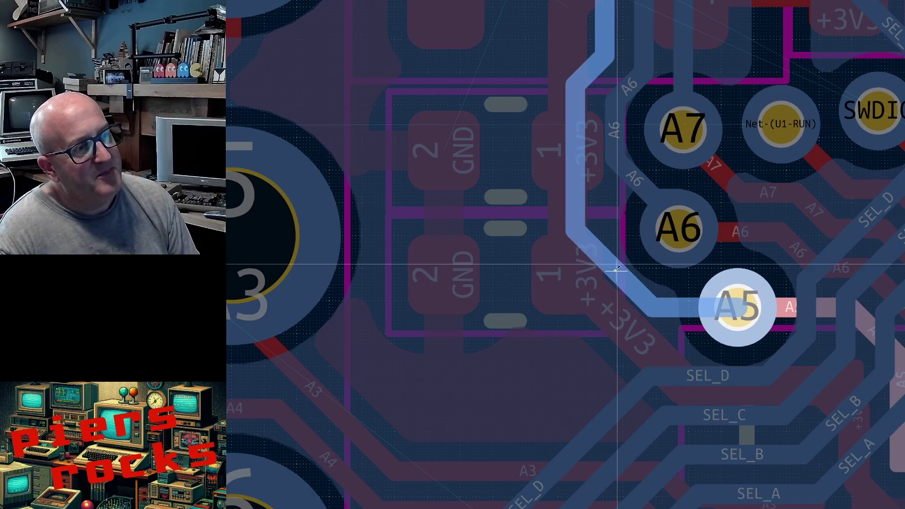
pyautogui.click(708, 213)
pyautogui.moveTo(708, 214); pyautogui.dragTo(689, 223)
pyautogui.click(689, 223)
# Shift the Net-(U1-RUN) and SWDIO vias closer to A7, away from the new SEL tracks.
pyautogui.moveTo(810, 125); pyautogui.dragTo(788, 123)
pyautogui.click(811, 151)
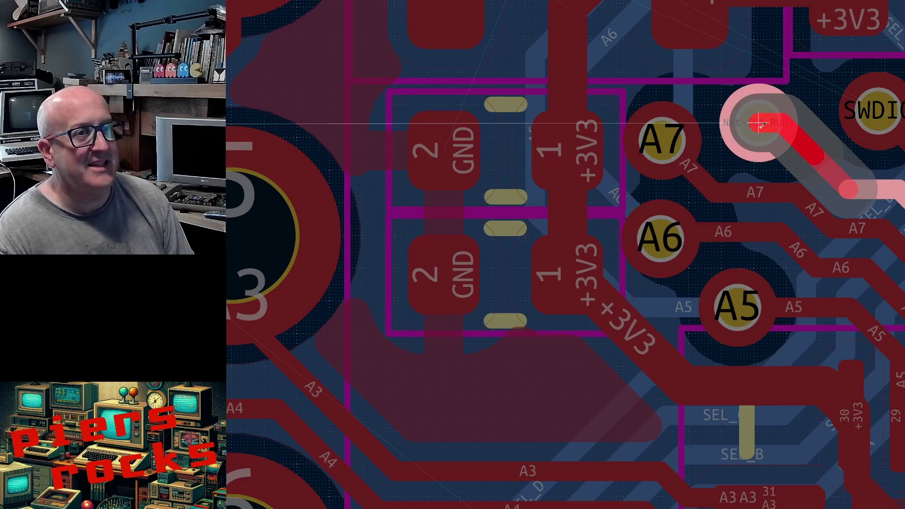
pyautogui.press('Escape')
pyautogui.click(844, 112)
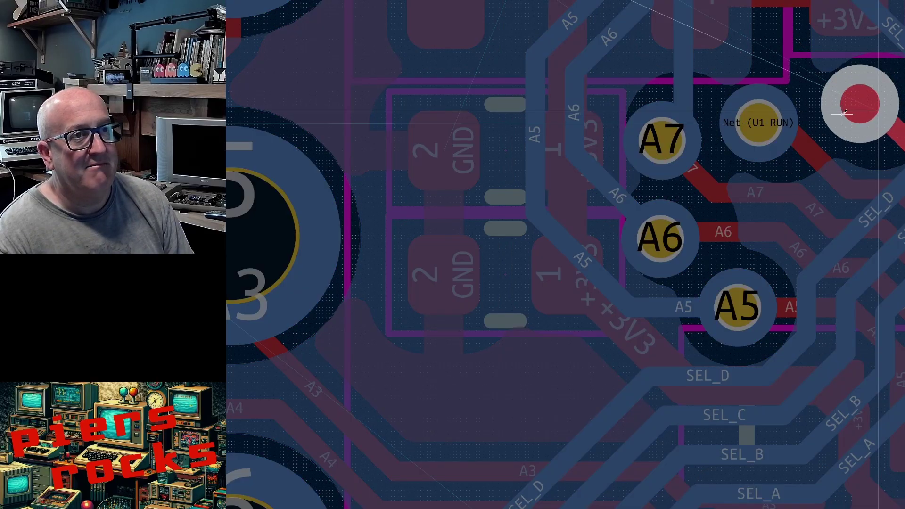
pyautogui.moveTo(844, 112); pyautogui.dragTo(837, 105)
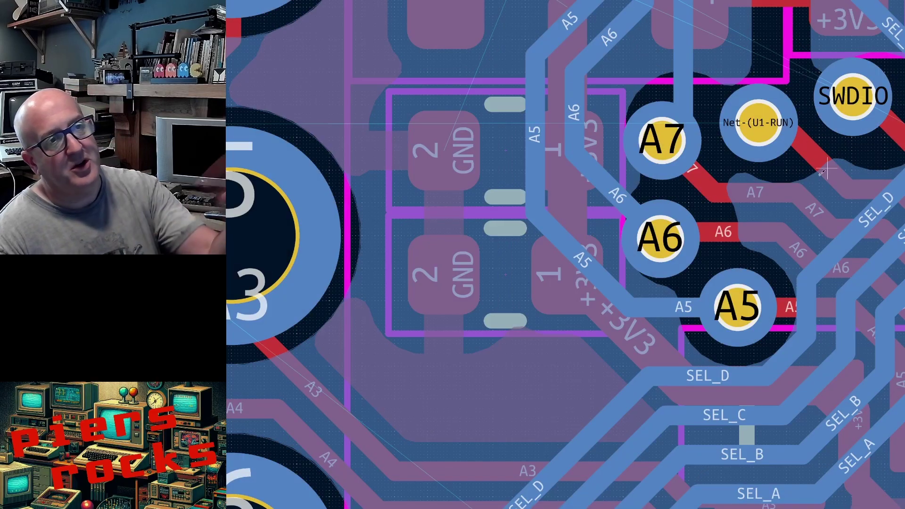
pyautogui.scroll(-2, 800, 140)
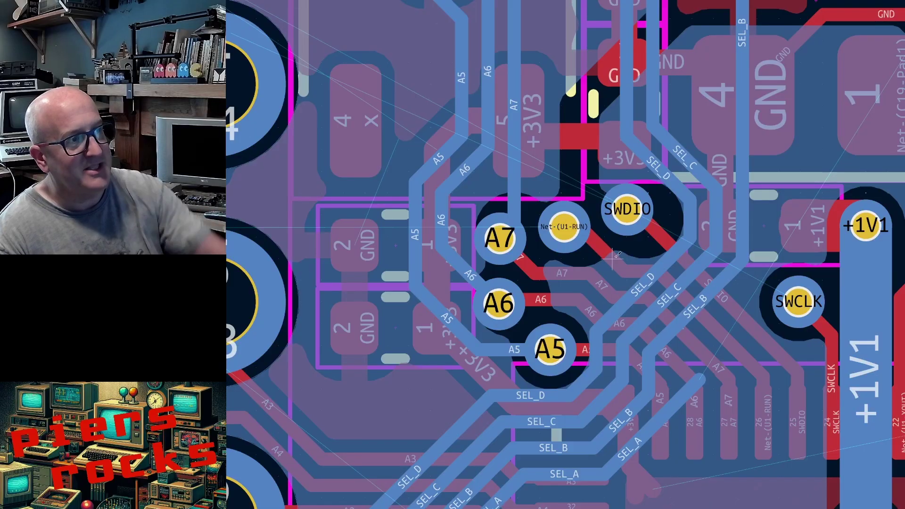
# Route SEL_A on the back layer alongside SEL_B up to a new via next to the SEL_B via below the header.
pyautogui.scroll(-2, 537, 194)
pyautogui.scroll(4, 743, 325)
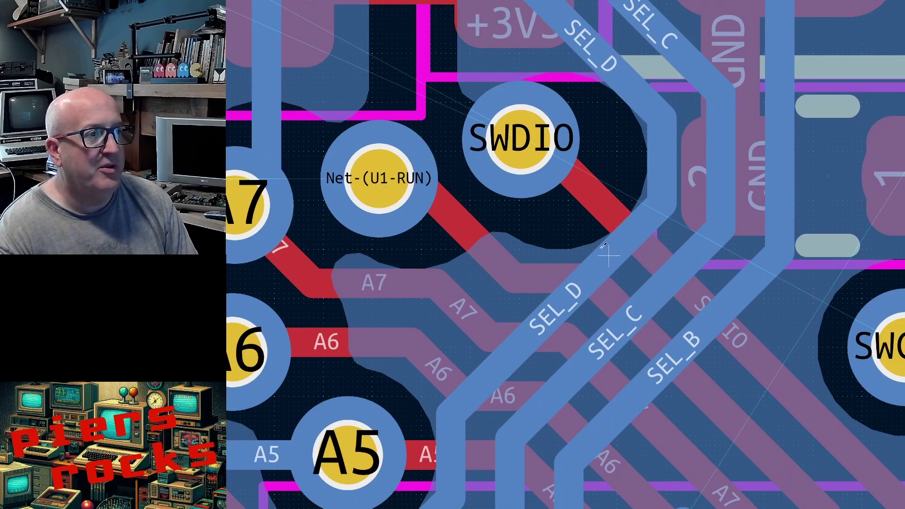
pyautogui.press('x')
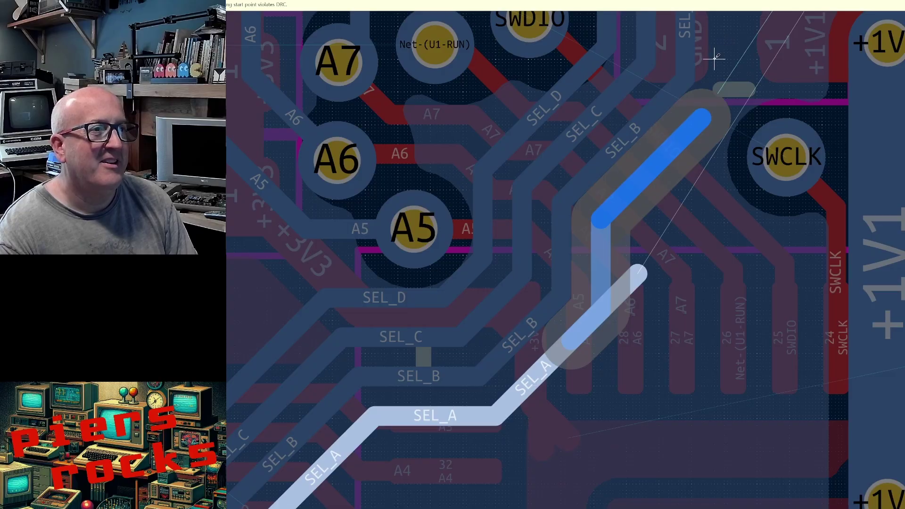
pyautogui.scroll(-4, 718, 57)
pyautogui.scroll(8, 610, 259)
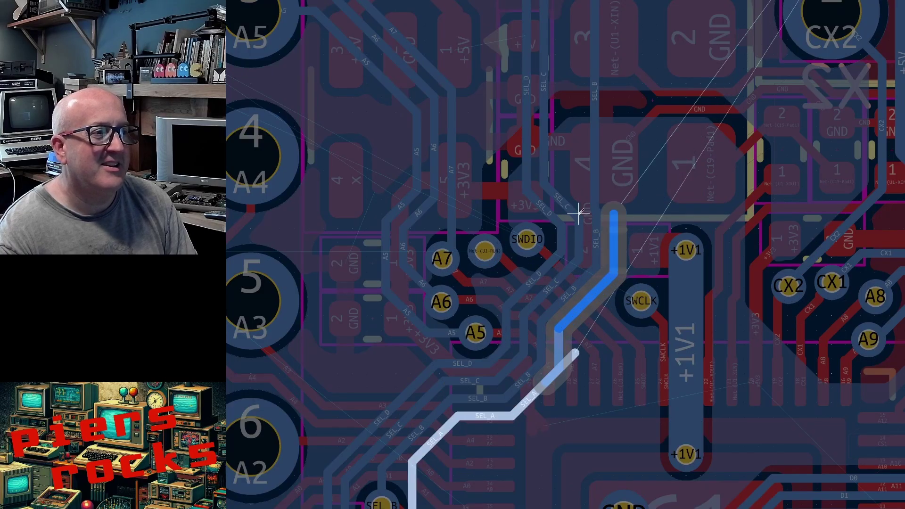
pyautogui.scroll(-6, 703, 233)
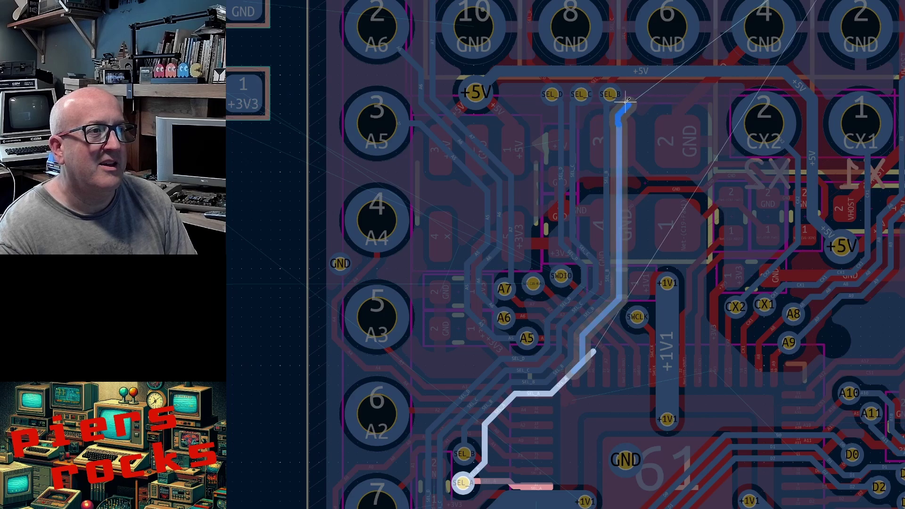
pyautogui.press('v')
pyautogui.scroll(6, 631, 99)
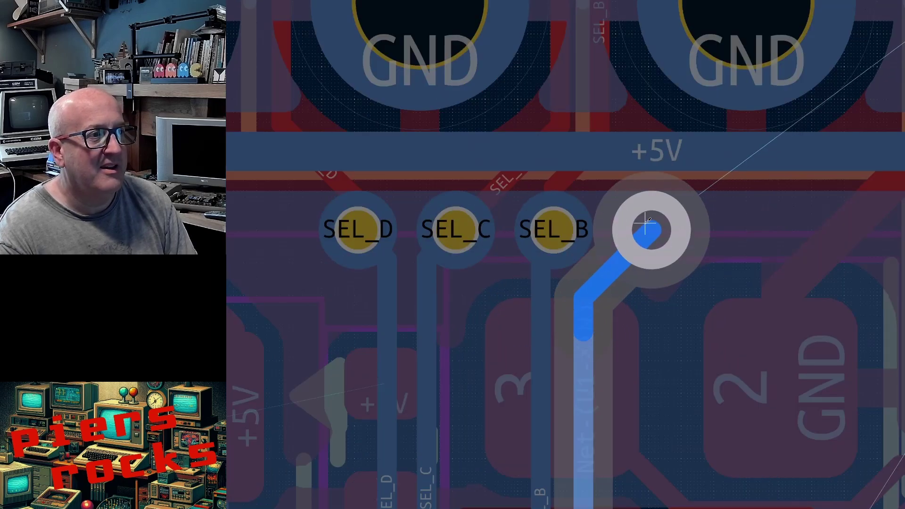
pyautogui.scroll(-2, 647, 221)
pyautogui.click(609, 254)
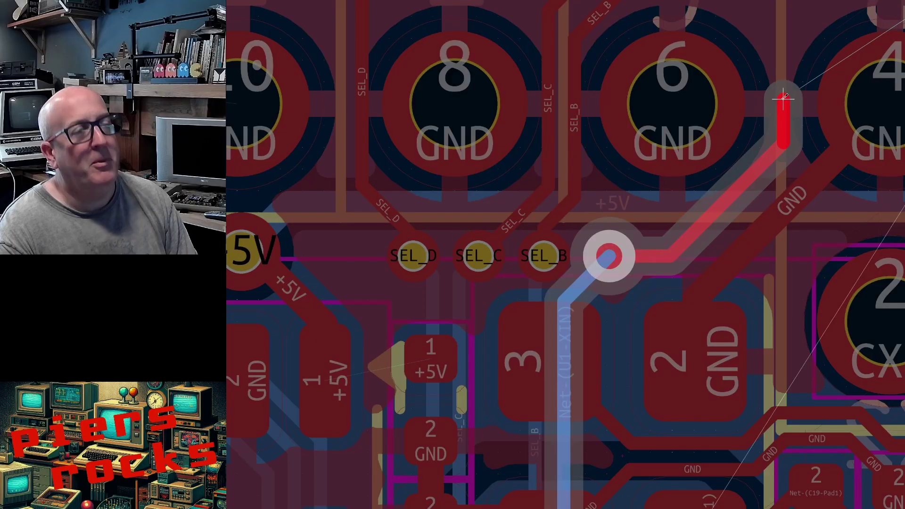
# Continue SEL_A on the front layer from its new via between GND header pads 6 and 4 to the SEL_A header pad.
pyautogui.scroll(-4, 782, 97)
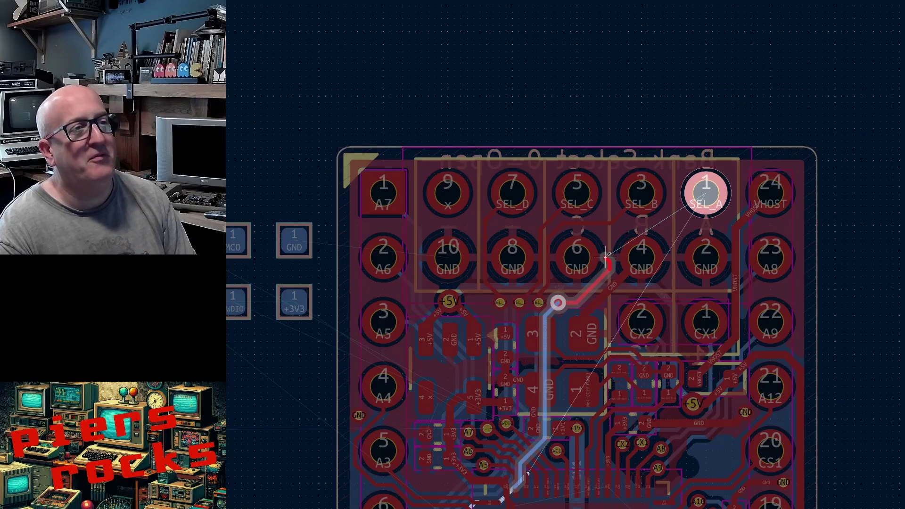
pyautogui.click(703, 189)
pyautogui.press('pagedown')
pyautogui.press('pageup')
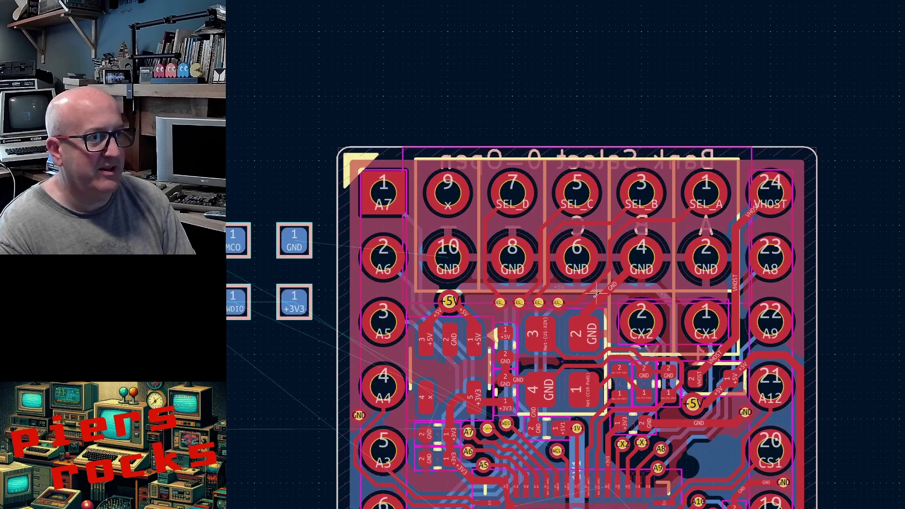
# Add two diverging front-layer +3V3 track stubs from chip pin 11 into the adjacent inner +3V3 copper zone.
pyautogui.scroll(-2, 604, 295)
pyautogui.scroll(-2, 579, 376)
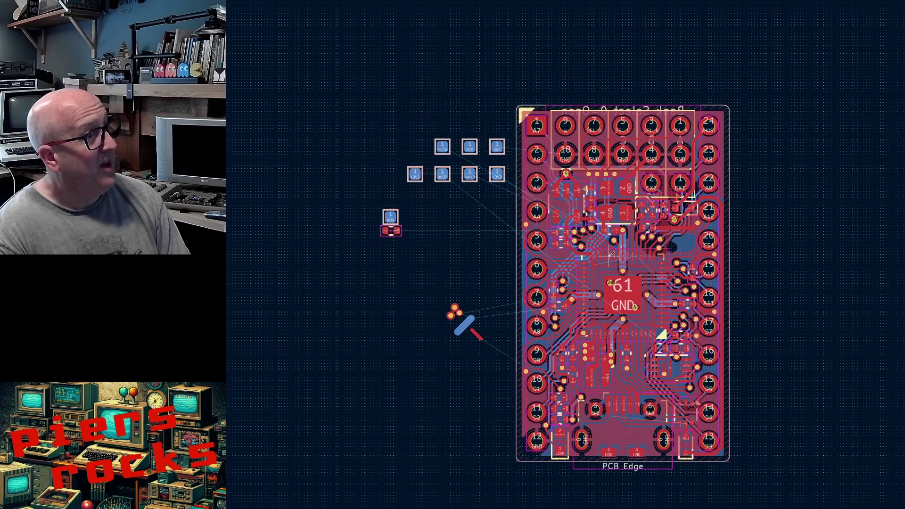
pyautogui.scroll(4, 613, 257)
pyautogui.scroll(5, 611, 293)
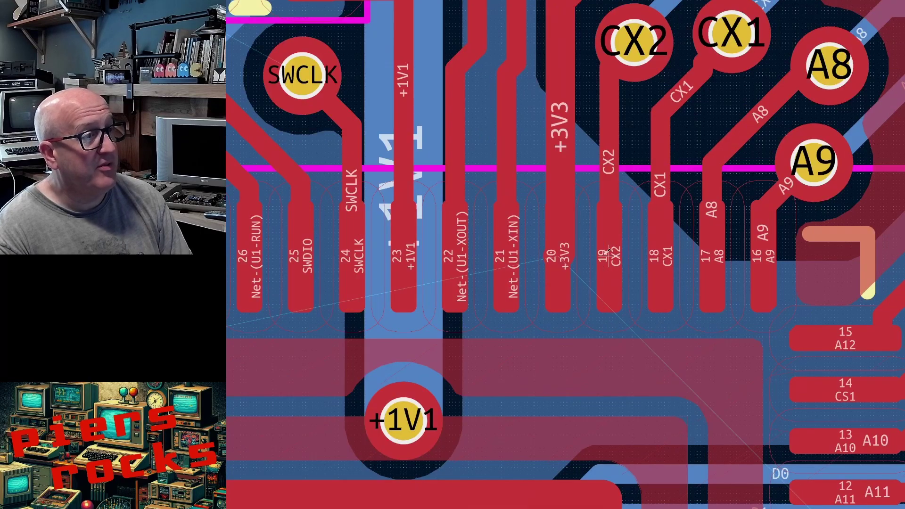
pyautogui.scroll(1, 456, 270)
pyautogui.scroll(-3, 609, 257)
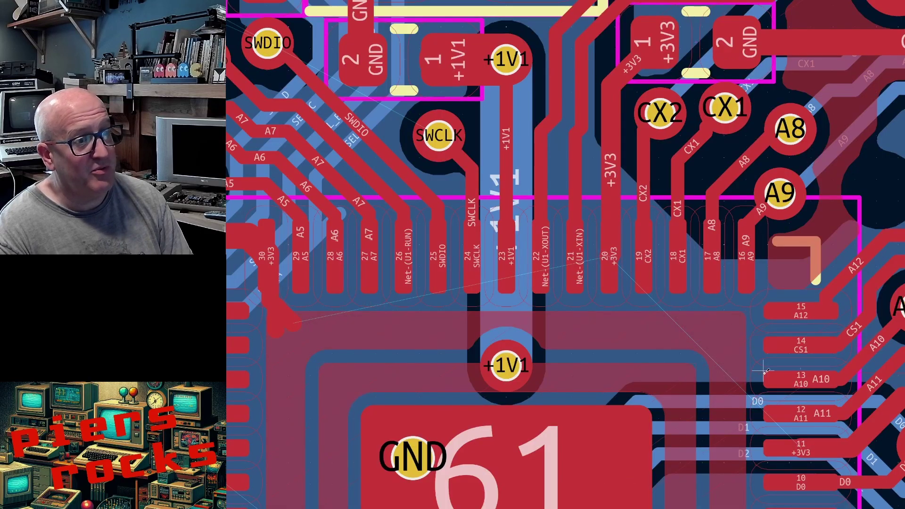
pyautogui.scroll(-3, 795, 445)
pyautogui.scroll(5, 611, 252)
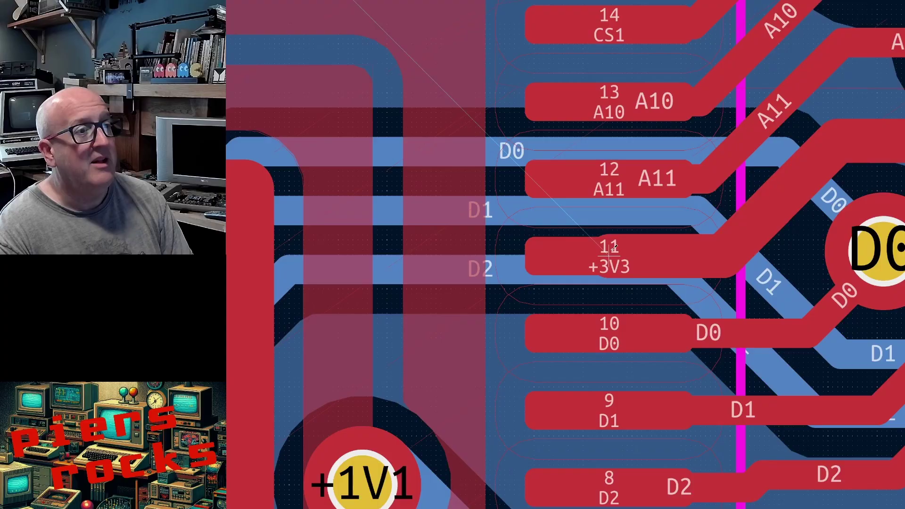
pyautogui.click(645, 261)
pyautogui.press('Escape')
pyautogui.press('Escape')
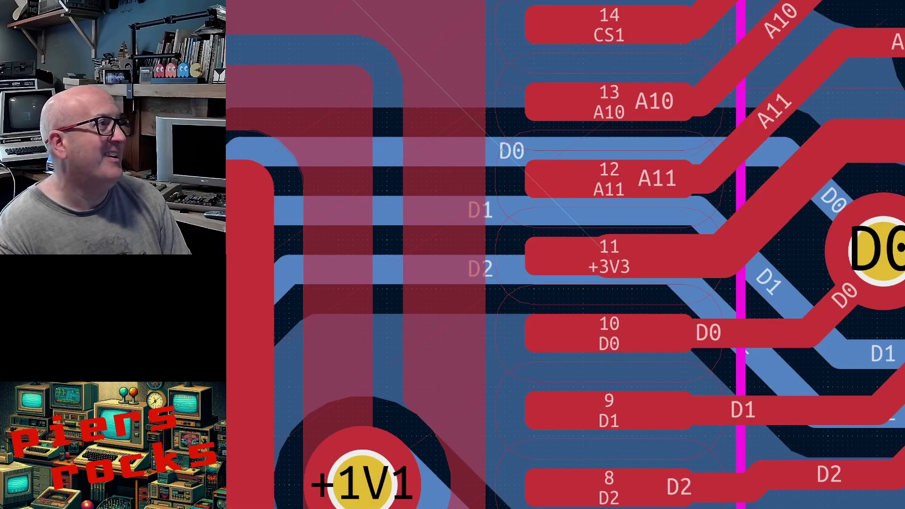
pyautogui.press('x')
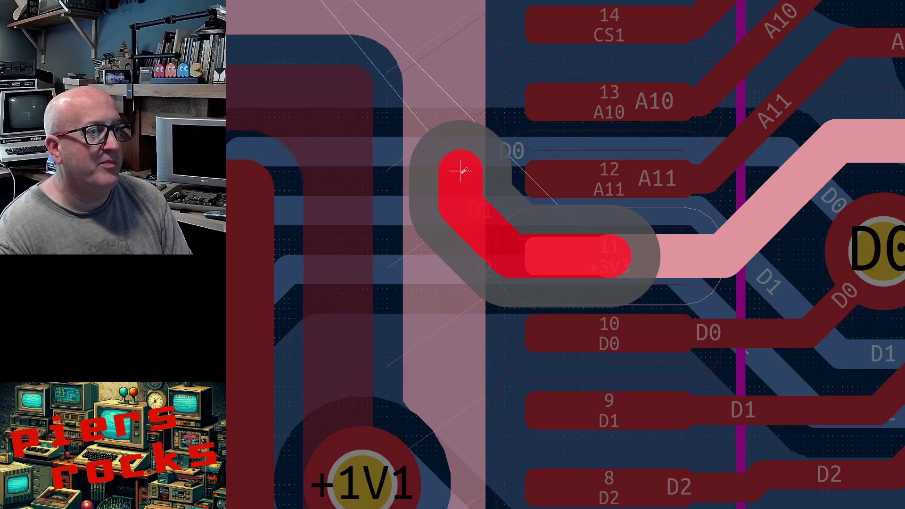
pyautogui.doubleClick(461, 165)
pyautogui.press('x')
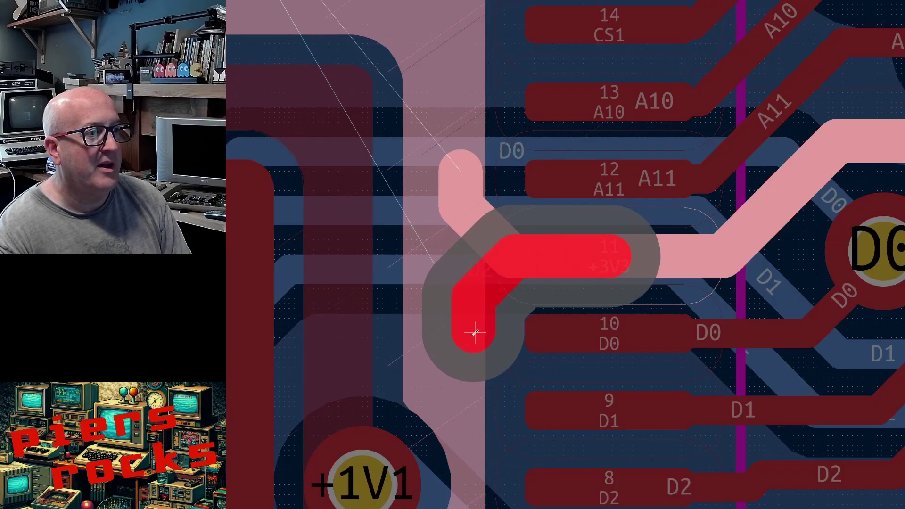
pyautogui.doubleClick(461, 347)
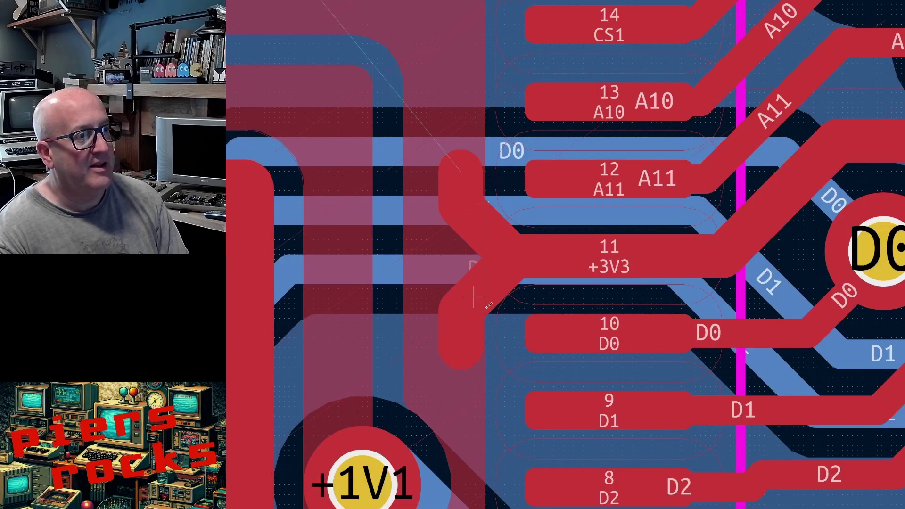
# Add two diagonal front-layer +3V3 track stubs from chip pin 20 into the inner +3V3 copper zone, forming an inverted Y.
pyautogui.scroll(-6, 485, 304)
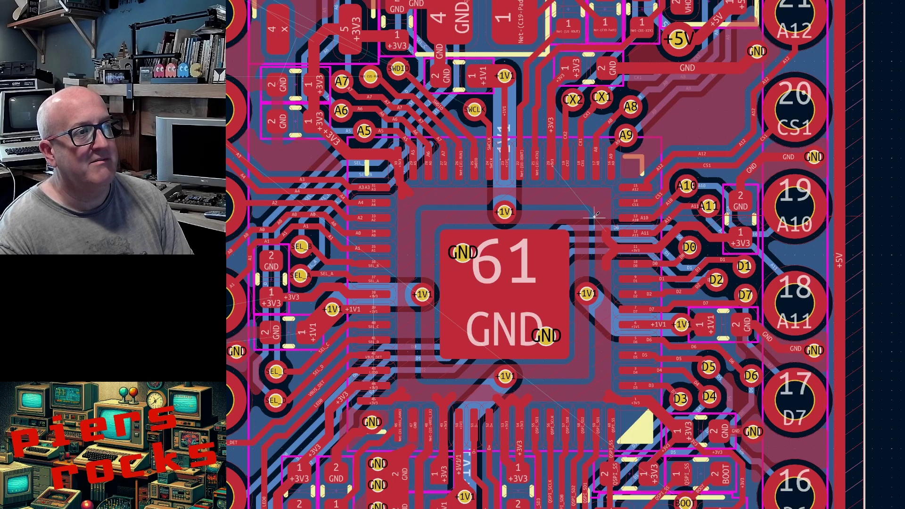
pyautogui.scroll(8, 542, 150)
pyautogui.click(549, 162)
pyautogui.scroll(-3, 631, 431)
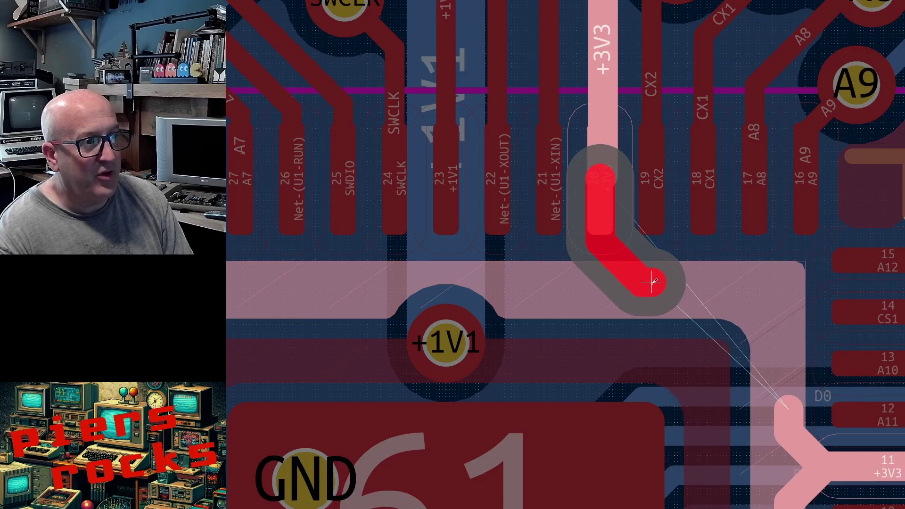
pyautogui.click(652, 279)
pyautogui.press('Escape')
pyautogui.click(598, 240)
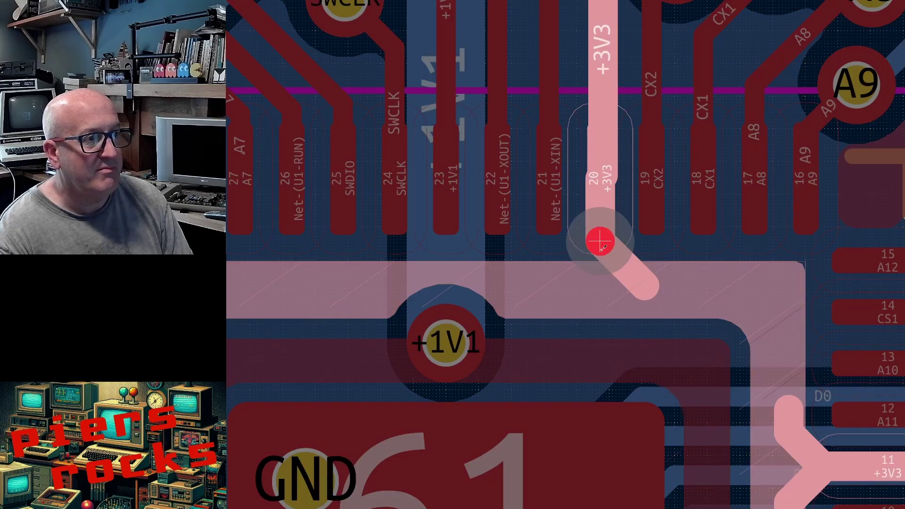
pyautogui.click(558, 290)
pyautogui.press('Escape')
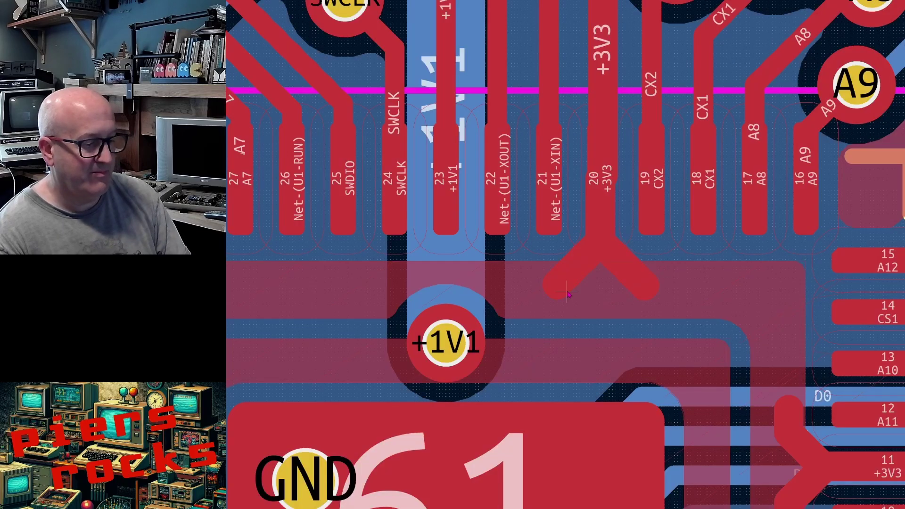
# Delete the stray +1V1 and +3V3 vias and the loose back-layer and GND track segments lying outside the board.
pyautogui.scroll(3, 616, 273)
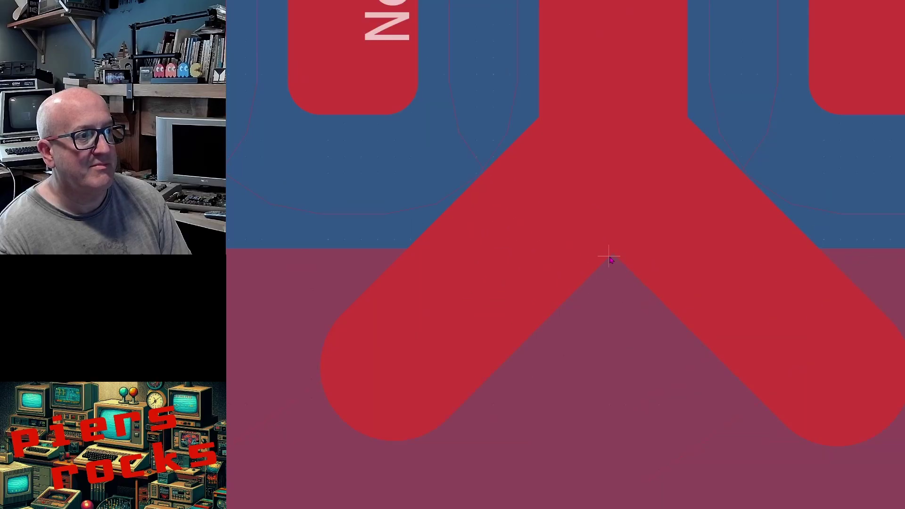
pyautogui.scroll(-5, 611, 261)
pyautogui.scroll(-3, 610, 261)
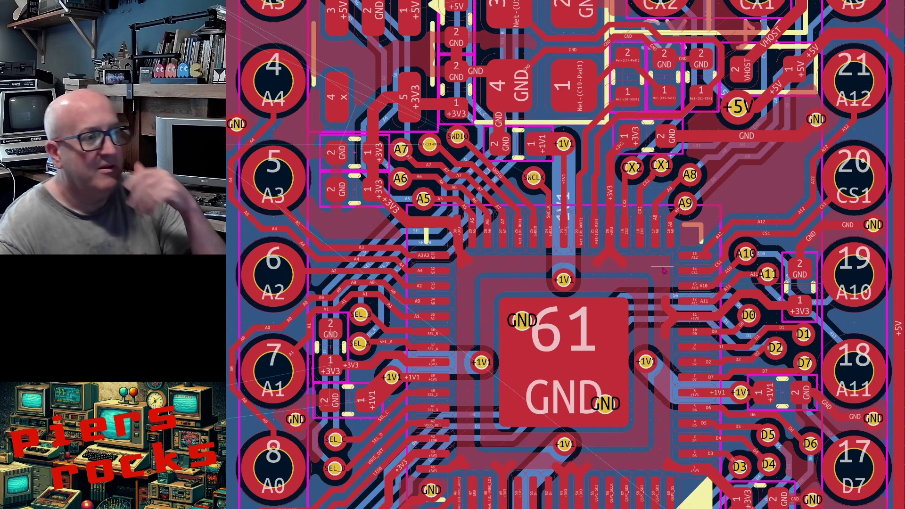
pyautogui.scroll(-2, 663, 271)
pyautogui.scroll(-1, 664, 271)
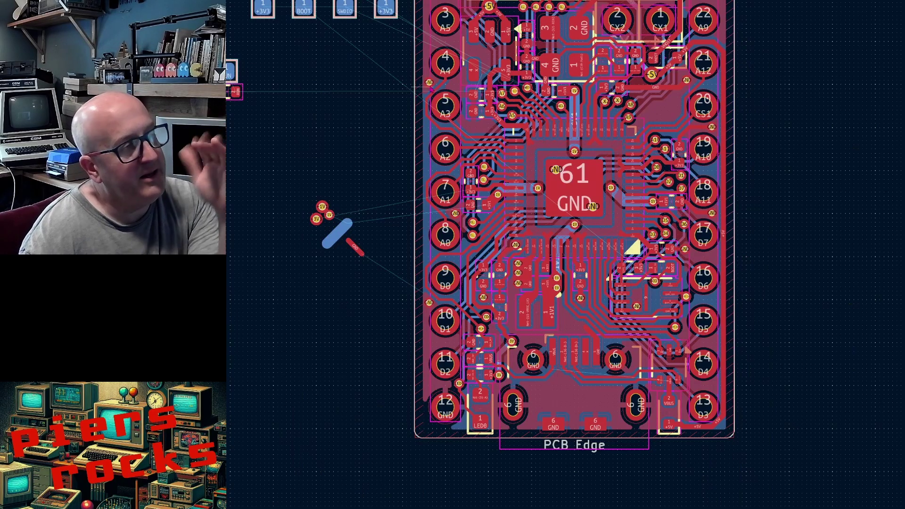
pyautogui.scroll(-1, 428, 40)
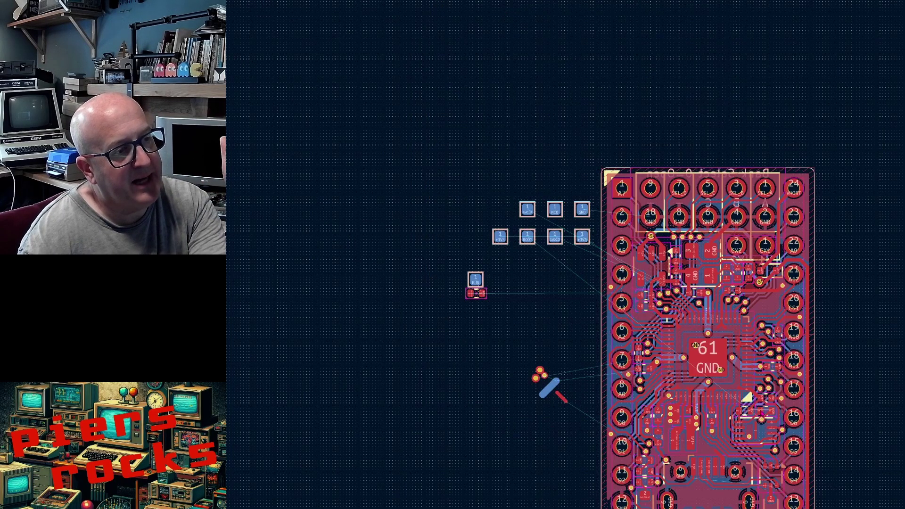
pyautogui.scroll(2, 598, 257)
pyautogui.scroll(-2, 608, 260)
pyautogui.moveTo(419, 188); pyautogui.dragTo(503, 309)
pyautogui.scroll(6, 462, 224)
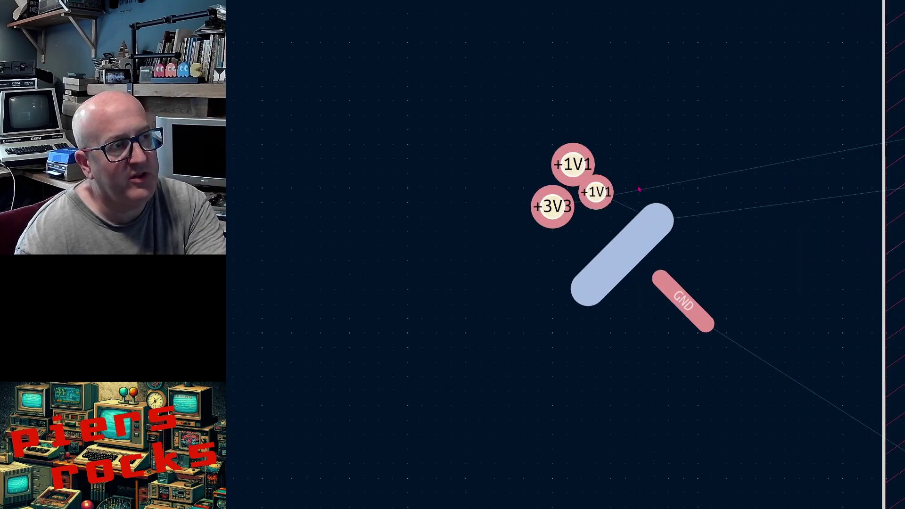
pyautogui.scroll(-8, 634, 98)
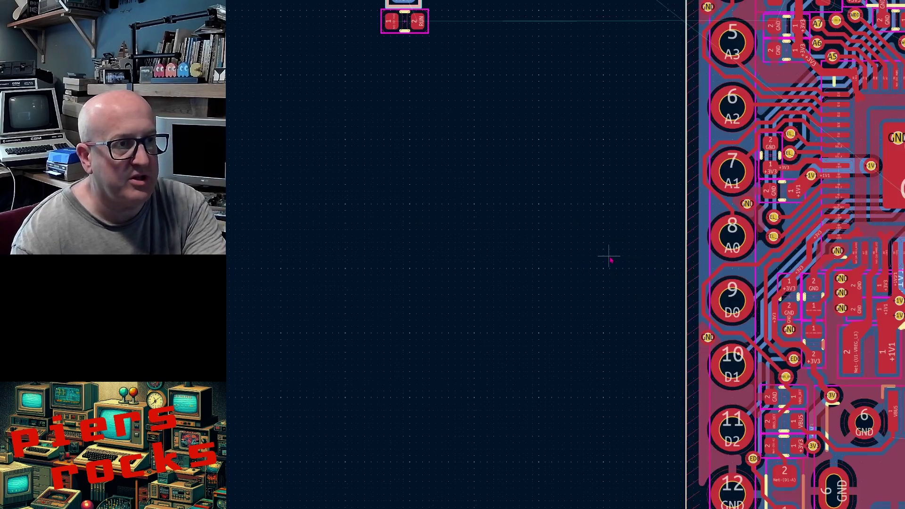
# Examine the BOOT via and flash chip routing and the test pads outside the board for remaining connections.
pyautogui.scroll(-2, 642, 269)
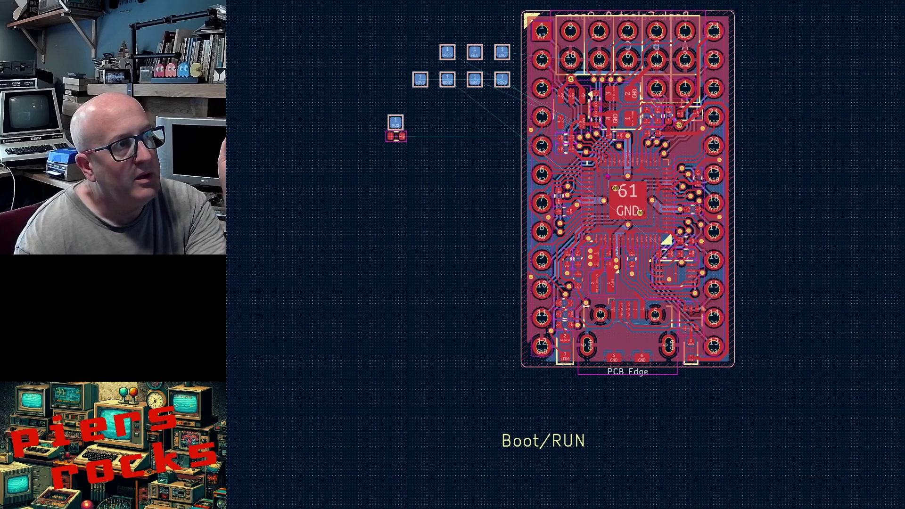
pyautogui.scroll(6, 664, 253)
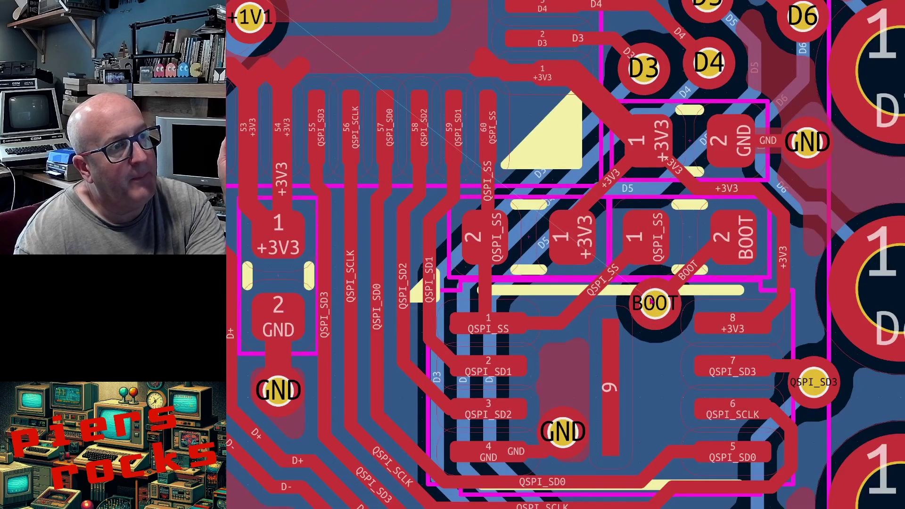
pyautogui.scroll(-3, 652, 302)
pyautogui.scroll(-2, 611, 260)
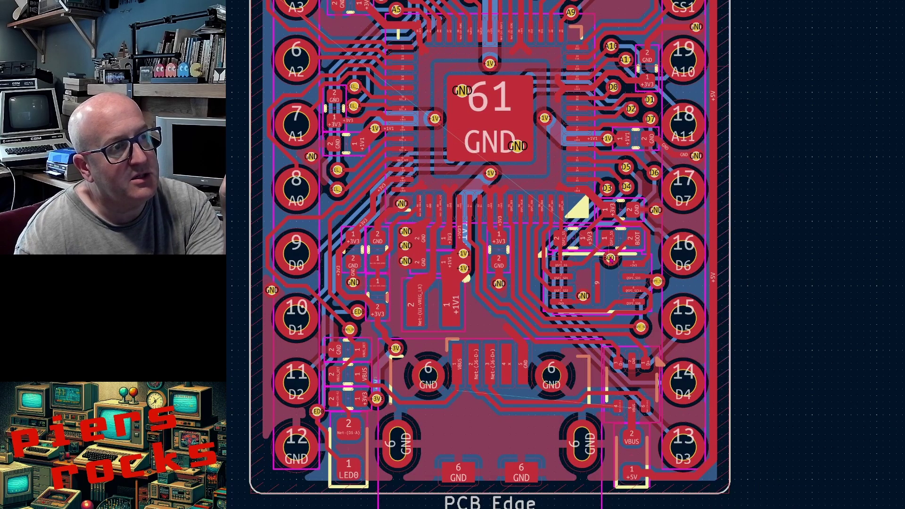
pyautogui.scroll(-3, 611, 260)
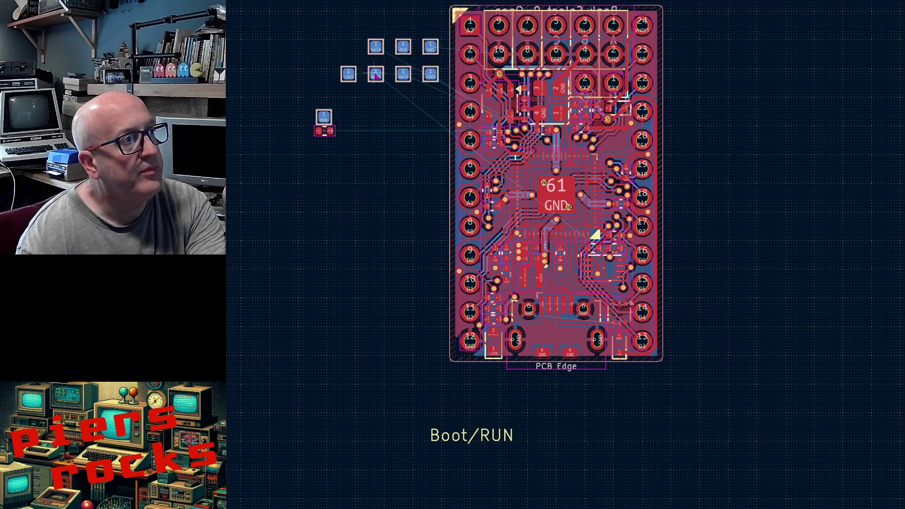
pyautogui.scroll(4, 613, 259)
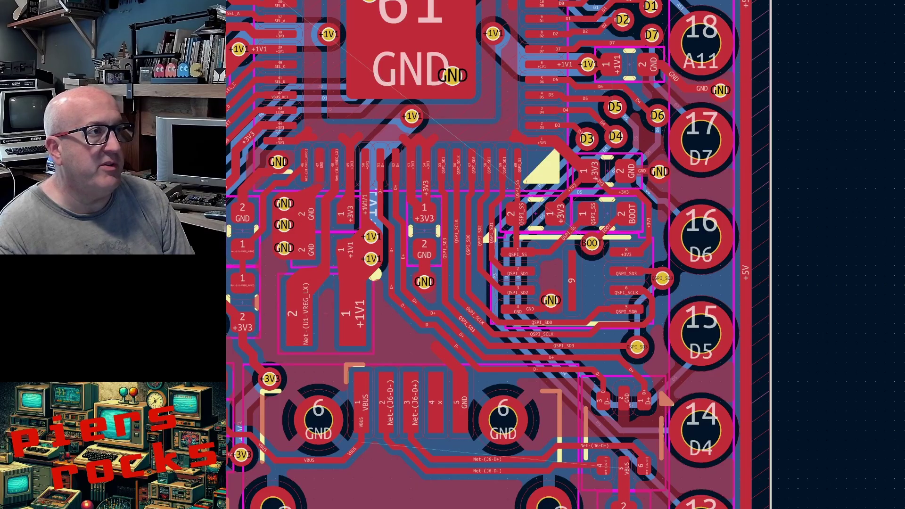
pyautogui.press('Home')
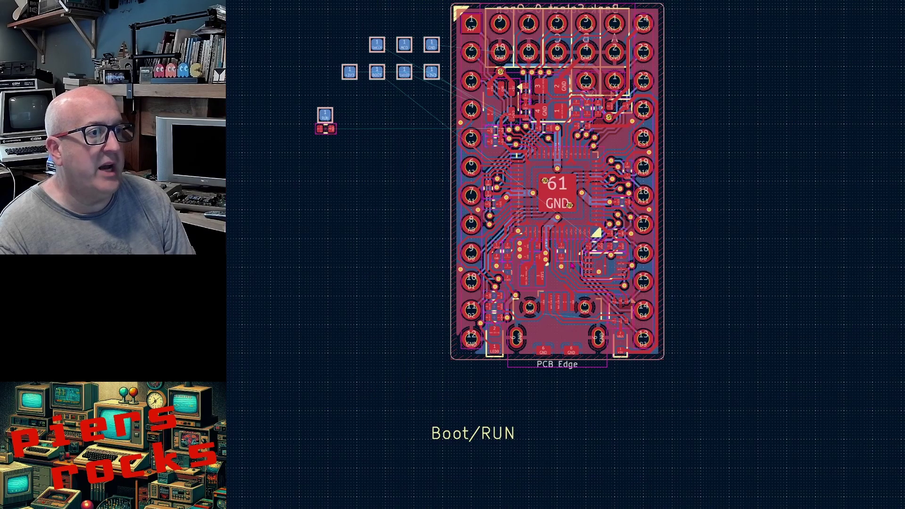
# Move the BOOT test pad away from the pad group outside the board and place the GND test pad directly beneath it.
pyautogui.scroll(4, 334, 115)
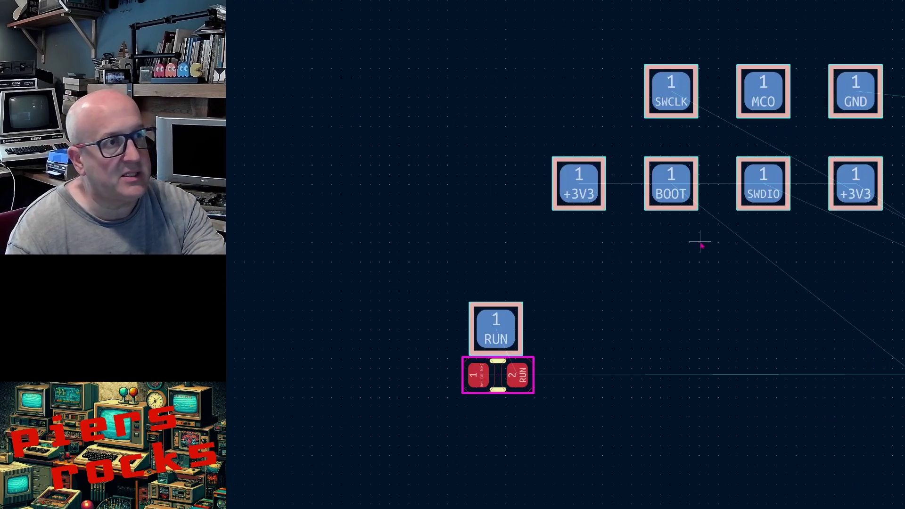
pyautogui.click(684, 188)
pyautogui.press('m')
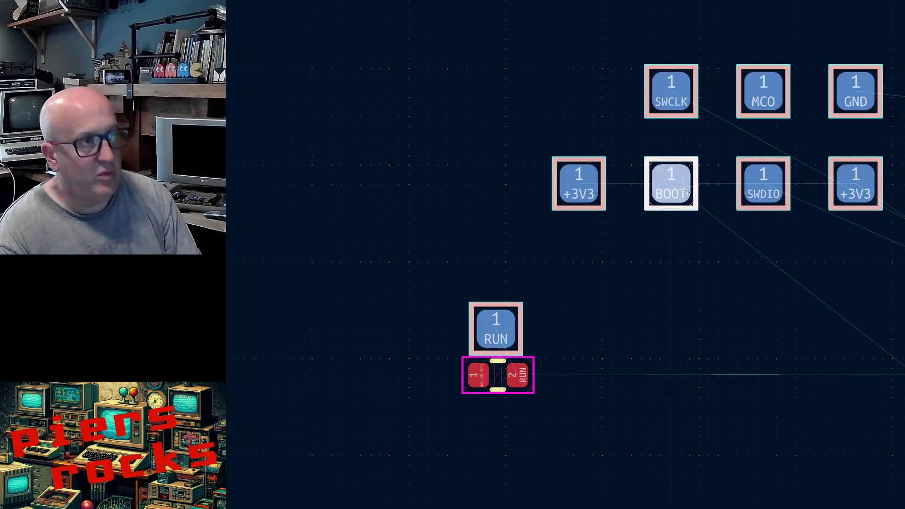
pyautogui.click(718, 375)
pyautogui.click(856, 92)
pyautogui.press('m')
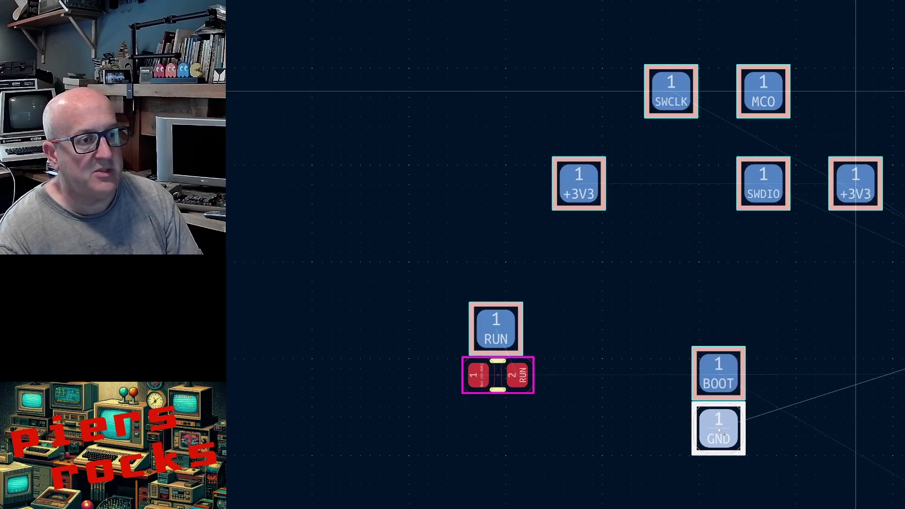
pyautogui.click(719, 430)
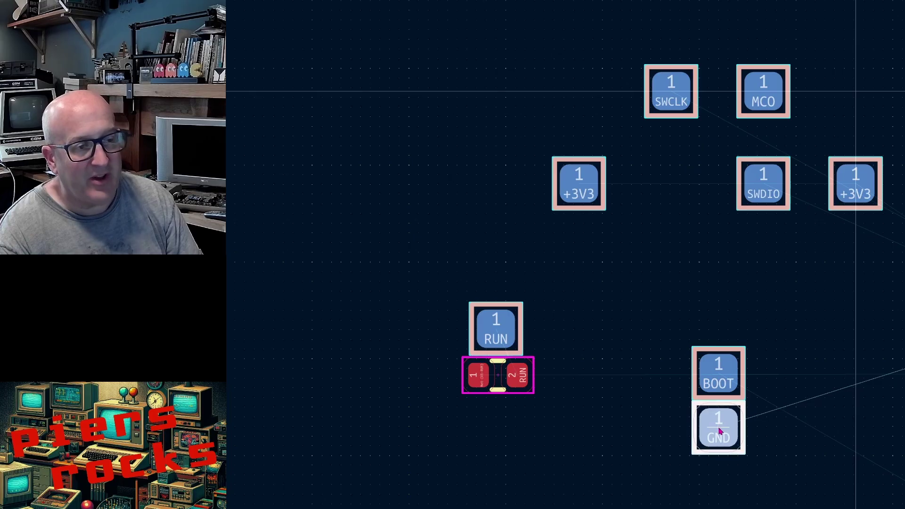
# Move the BOOT test pad onto the BOOT via beneath the flash chip, centred on the via.
pyautogui.scroll(-5, 532, 174)
pyautogui.scroll(8, 611, 259)
pyautogui.scroll(-5, 610, 260)
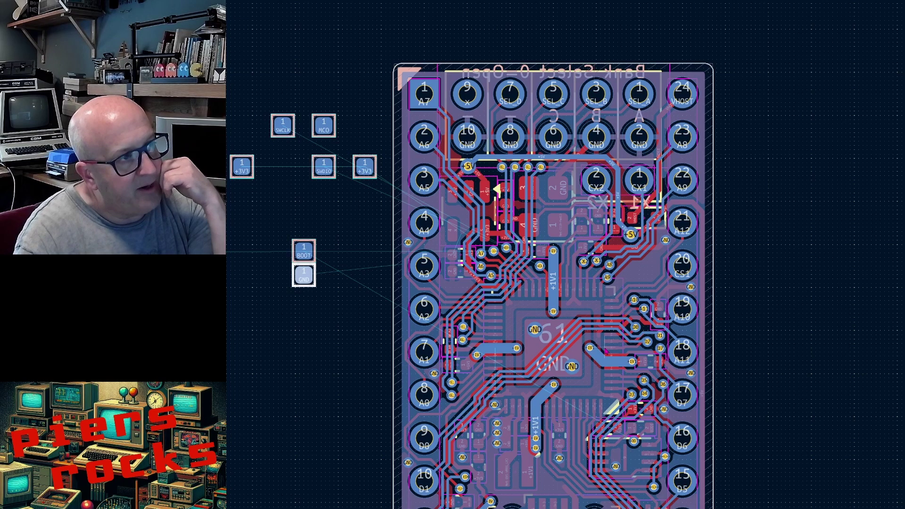
pyautogui.scroll(5, 637, 446)
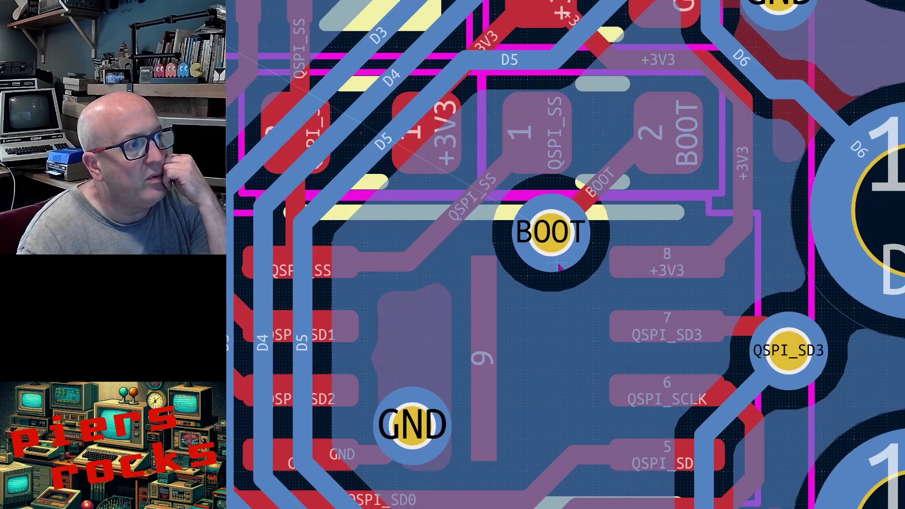
pyautogui.scroll(-2, 610, 259)
pyautogui.scroll(4, 614, 248)
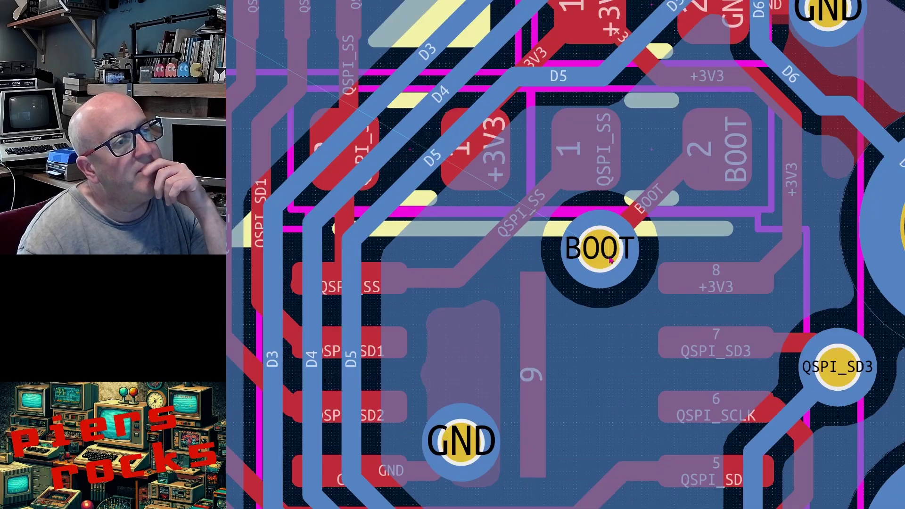
pyautogui.scroll(-6, 610, 252)
pyautogui.scroll(-8, 581, 253)
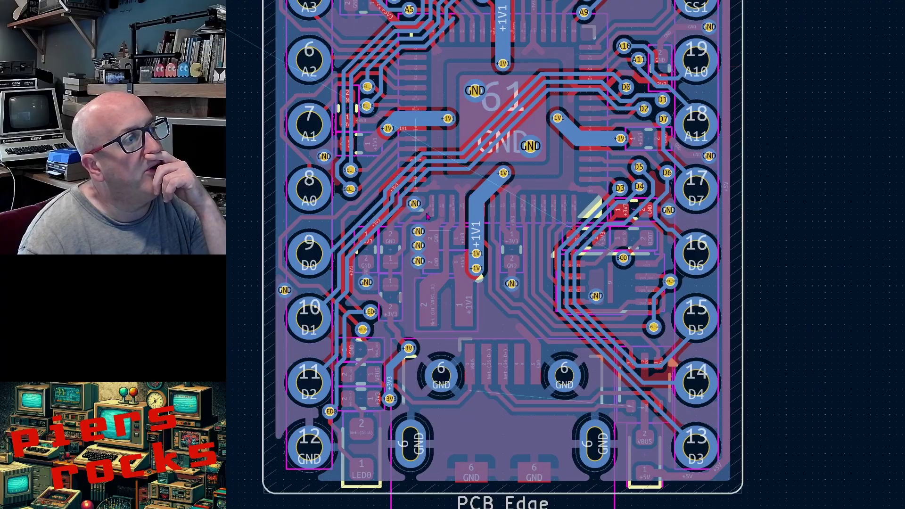
pyautogui.click(486, 150)
pyautogui.press('m')
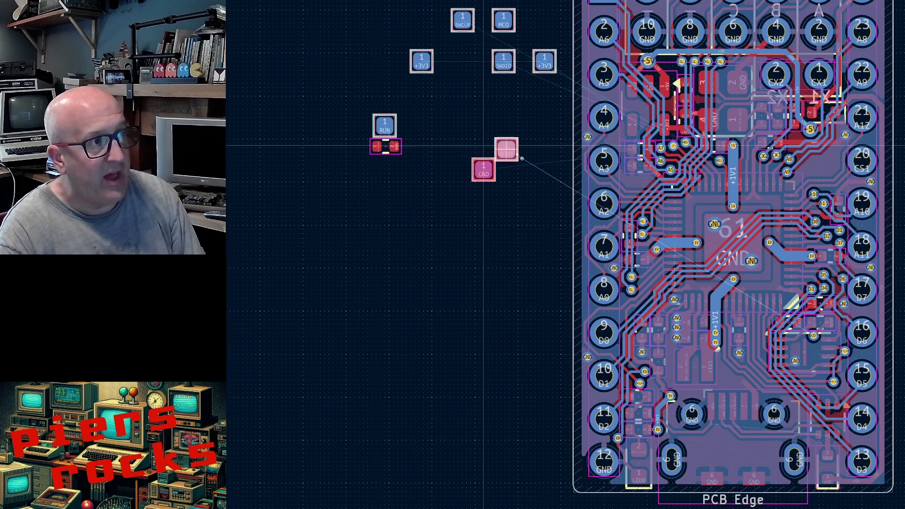
pyautogui.scroll(6, 808, 313)
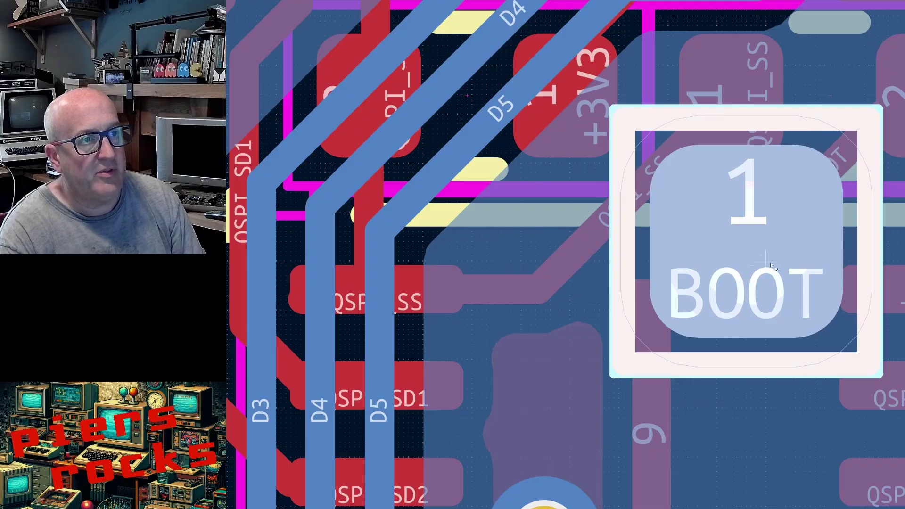
pyautogui.click(795, 235)
pyautogui.scroll(-4, 795, 235)
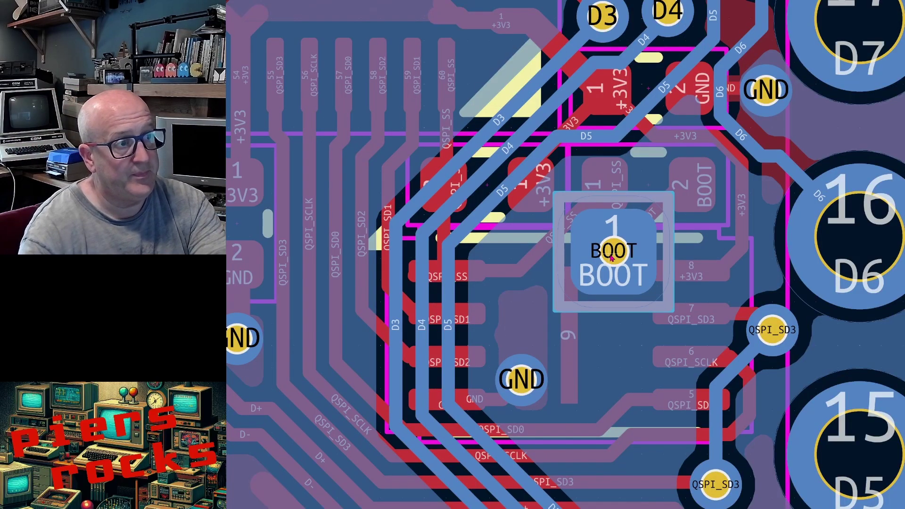
pyautogui.click(612, 258)
# Move the GND test pad onto the GND via beneath the flash chip, diagonally below the BOOT pad.
pyautogui.scroll(-3, 628, 285)
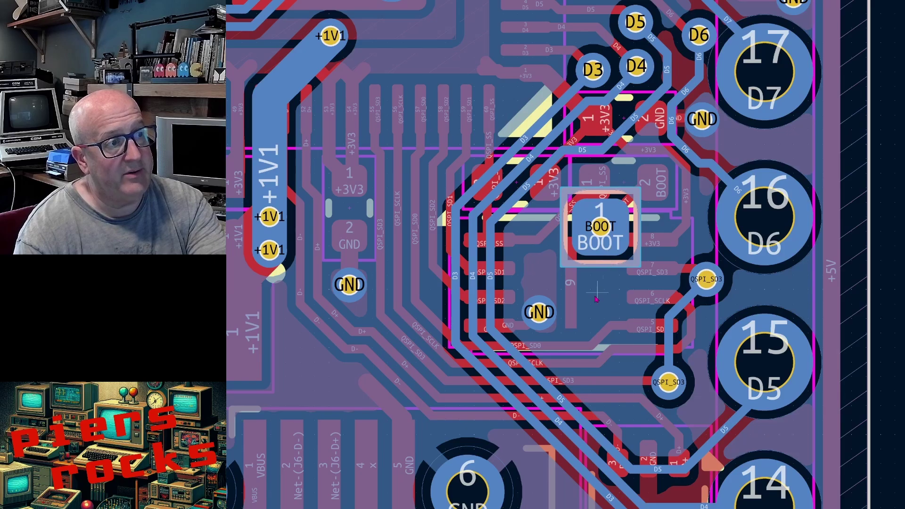
pyautogui.scroll(-2, 595, 241)
pyautogui.scroll(-2, 594, 240)
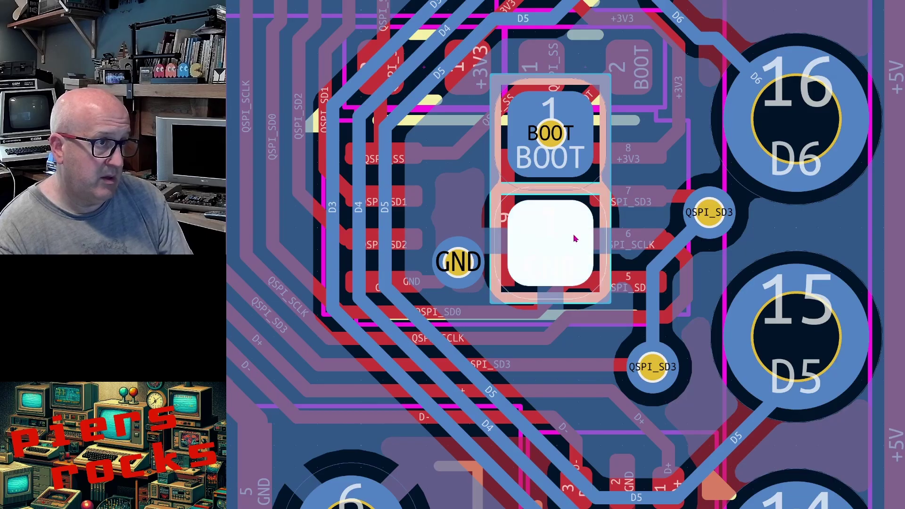
pyautogui.moveTo(554, 236); pyautogui.dragTo(462, 271)
pyautogui.click(511, 270)
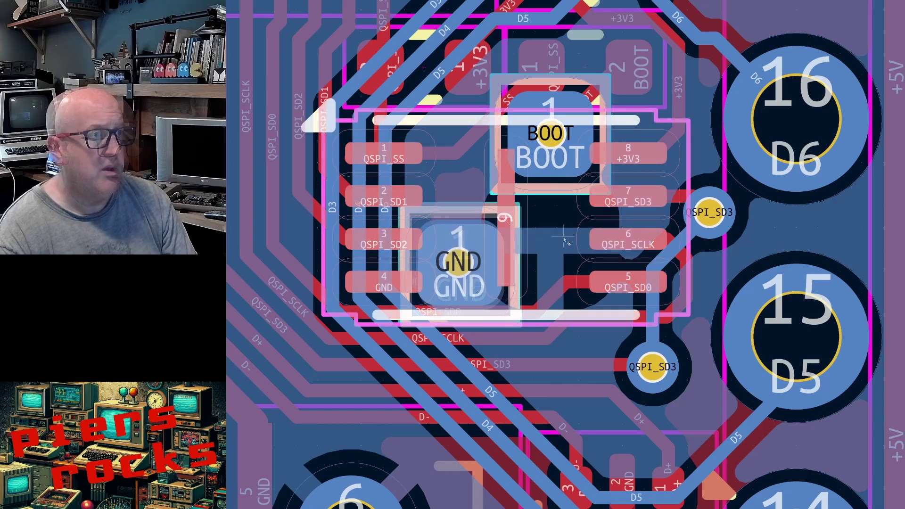
# Switch to the front layer and move the remaining SWCLK, MCO, SWDIO and two +3V3 test pads as a group beyond the RUN pad.
pyautogui.scroll(-3, 609, 257)
pyautogui.scroll(3, 609, 257)
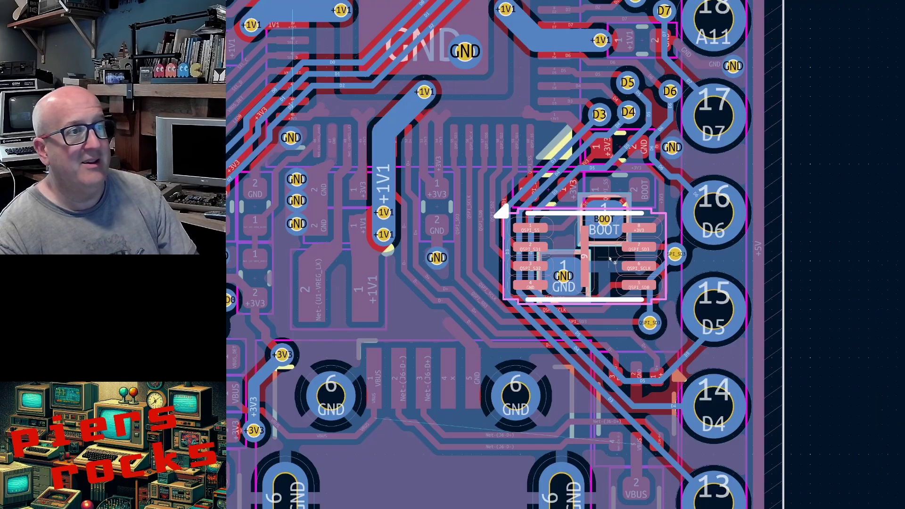
pyautogui.scroll(-3, 593, 250)
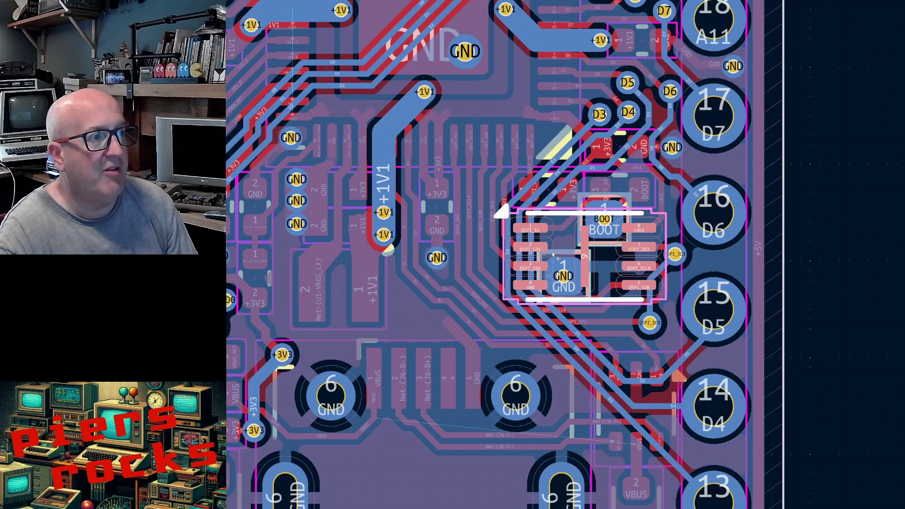
pyautogui.scroll(2, 554, 255)
pyautogui.scroll(-4, 585, 255)
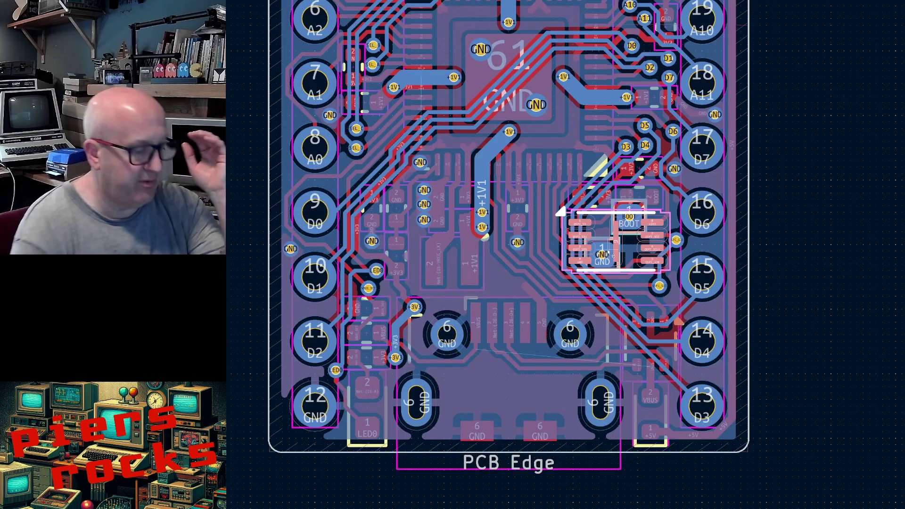
pyautogui.press('pageup')
pyautogui.scroll(-4, 613, 255)
pyautogui.scroll(3, 611, 259)
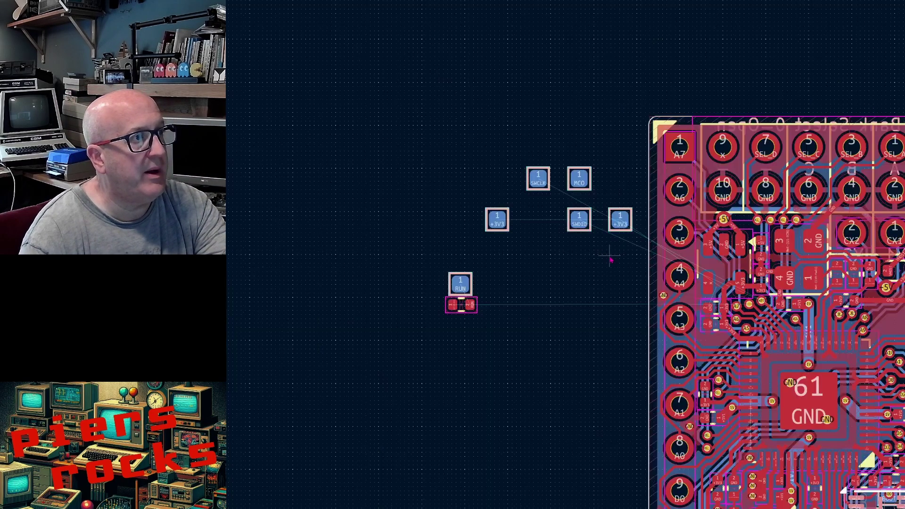
pyautogui.scroll(-3, 611, 259)
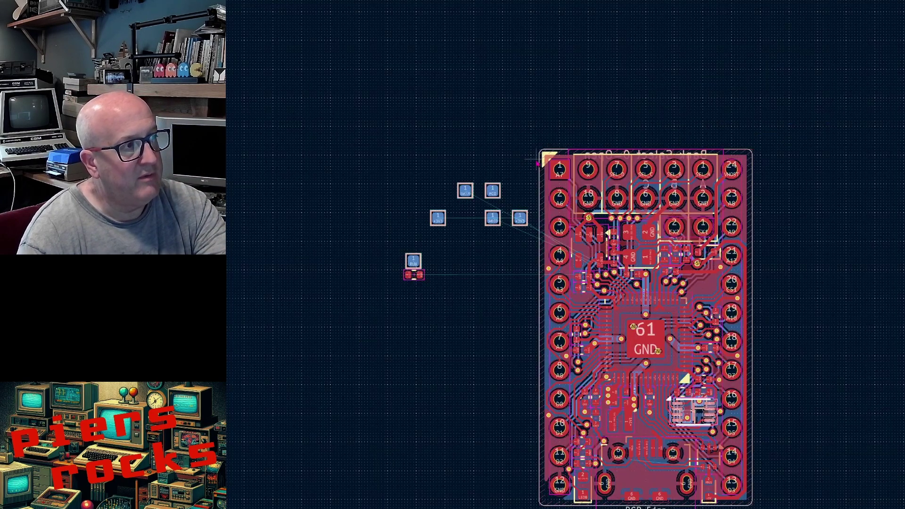
pyautogui.moveTo(537, 164); pyautogui.dragTo(416, 242)
pyautogui.moveTo(507, 227); pyautogui.dragTo(340, 295)
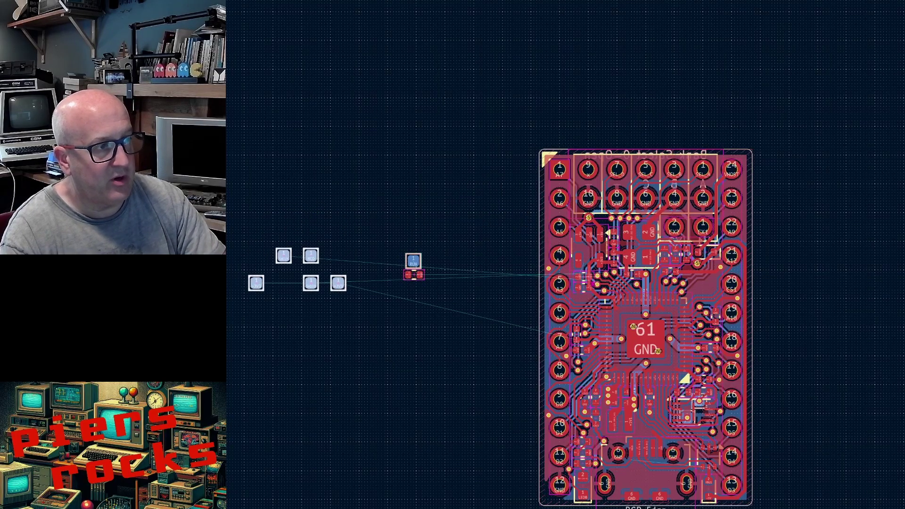
# Route a wide front-layer VBUS track from USB connector pin 1 alongside the J6 D- track to the VBUS pin 5 pad.
pyautogui.scroll(-2, 611, 257)
pyautogui.scroll(5, 611, 257)
pyautogui.scroll(-3, 611, 257)
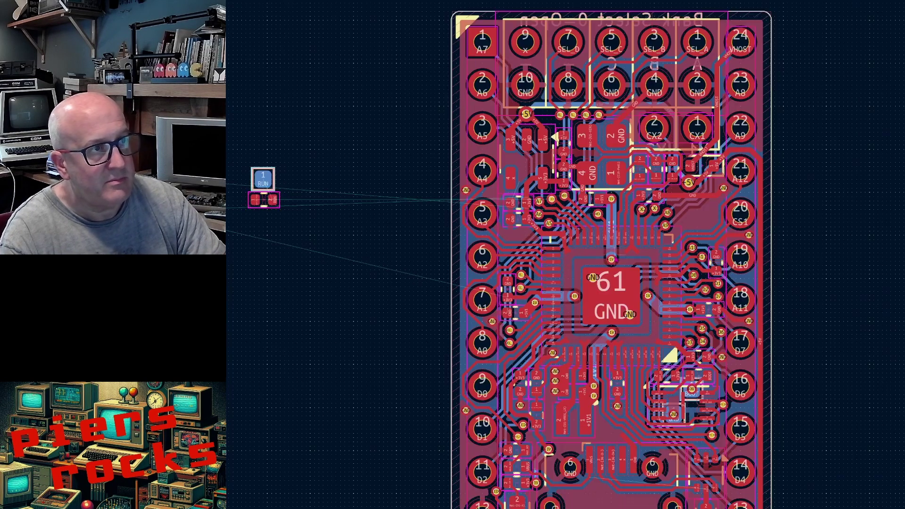
pyautogui.scroll(4, 611, 258)
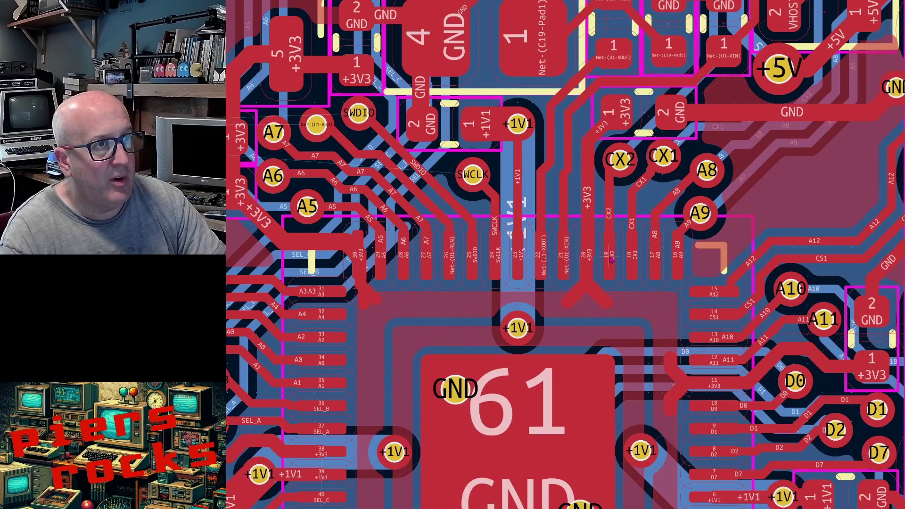
pyautogui.scroll(-3, 610, 259)
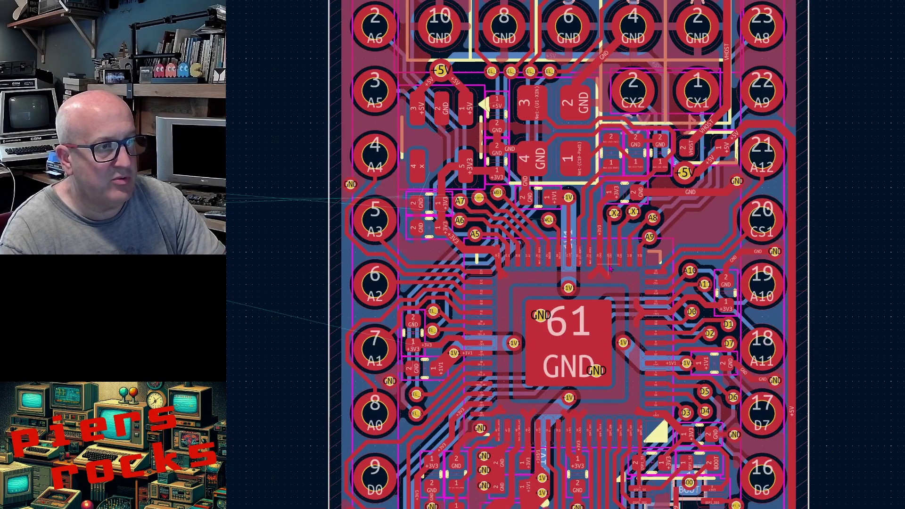
pyautogui.scroll(-3, 609, 264)
pyautogui.scroll(7, 608, 257)
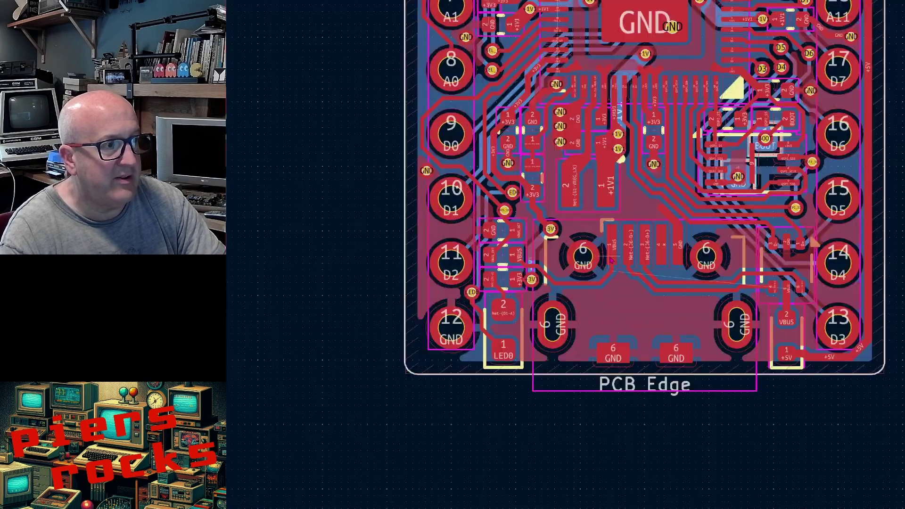
pyautogui.scroll(-2, 639, 295)
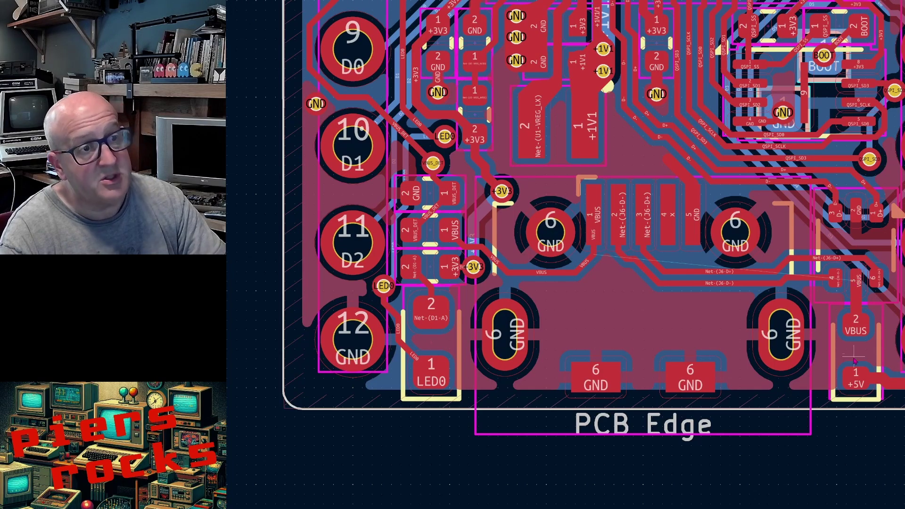
pyautogui.scroll(3, 776, 275)
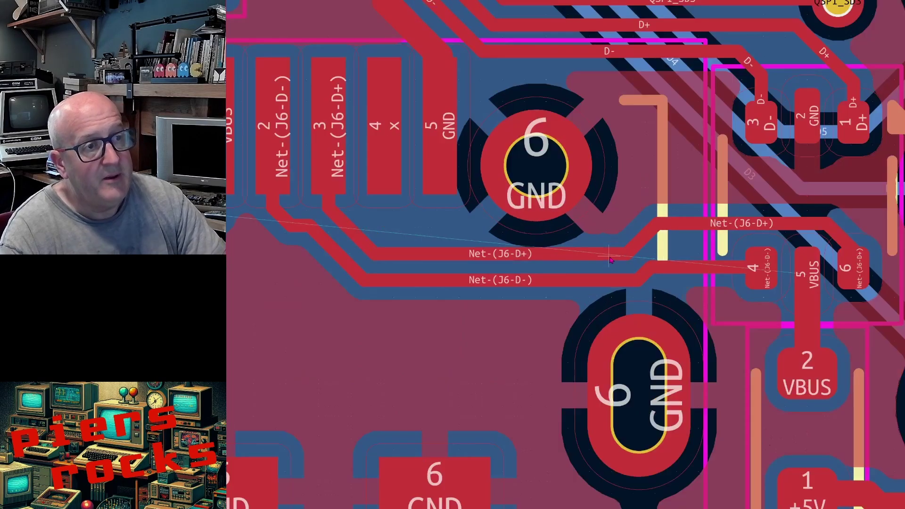
pyautogui.scroll(3, 609, 260)
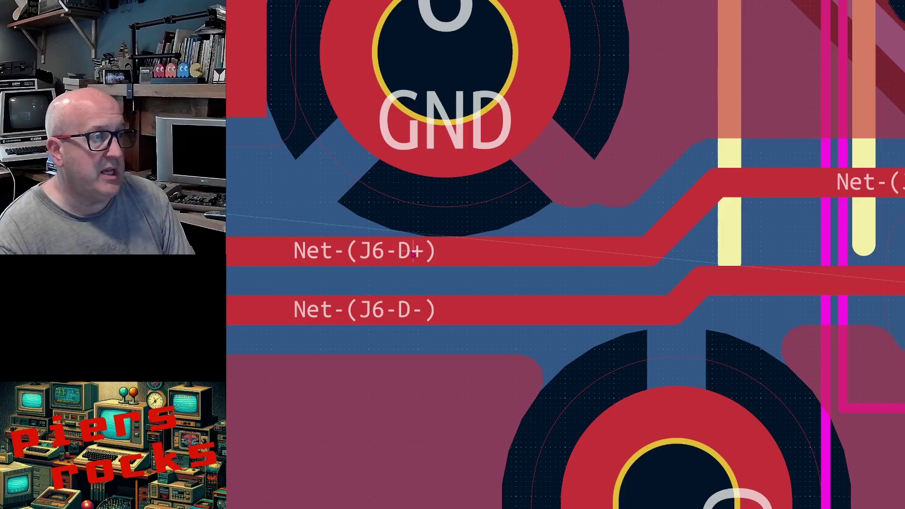
pyautogui.scroll(-5, 413, 255)
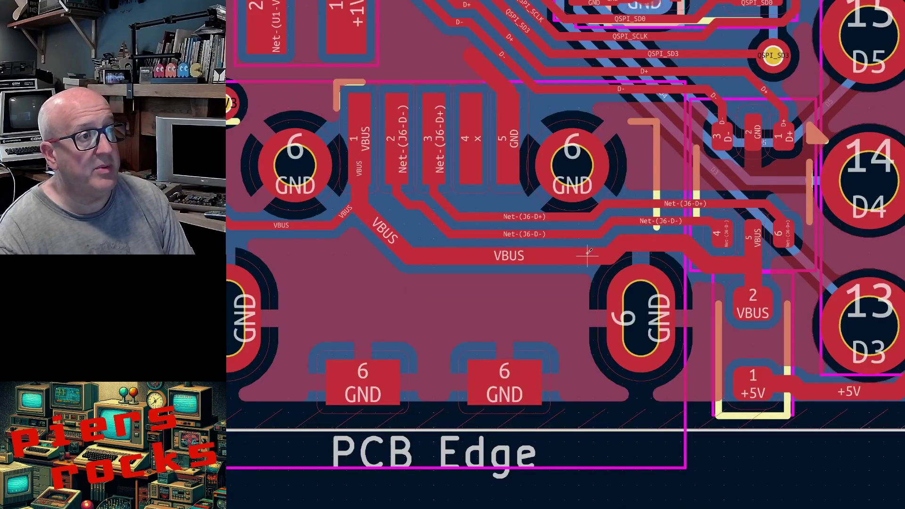
# Examine the front-layer routing around the main chip and the GND and +3V3 capacitor pads beside header pins 4 and 5 for missing connections.
pyautogui.scroll(-5, 538, 256)
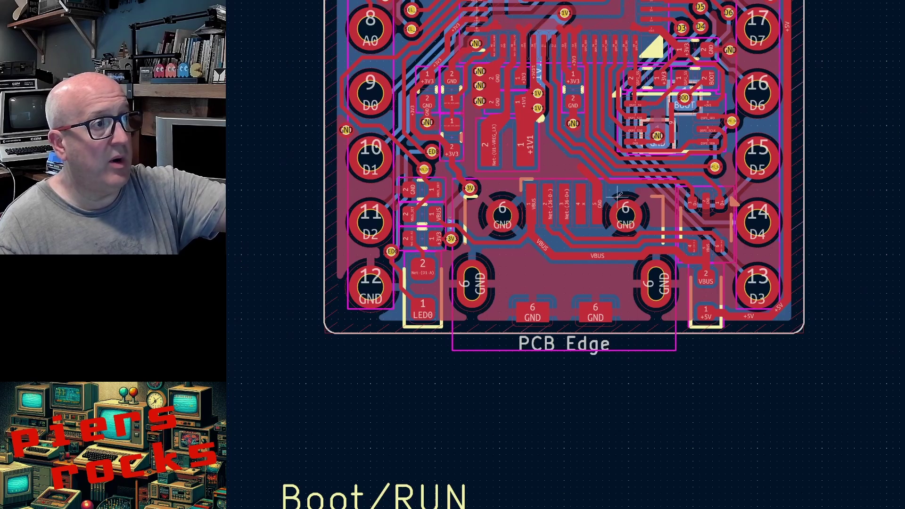
pyautogui.keyDown('shift'); pyautogui.scroll(5, 572, 264); pyautogui.keyUp('shift')
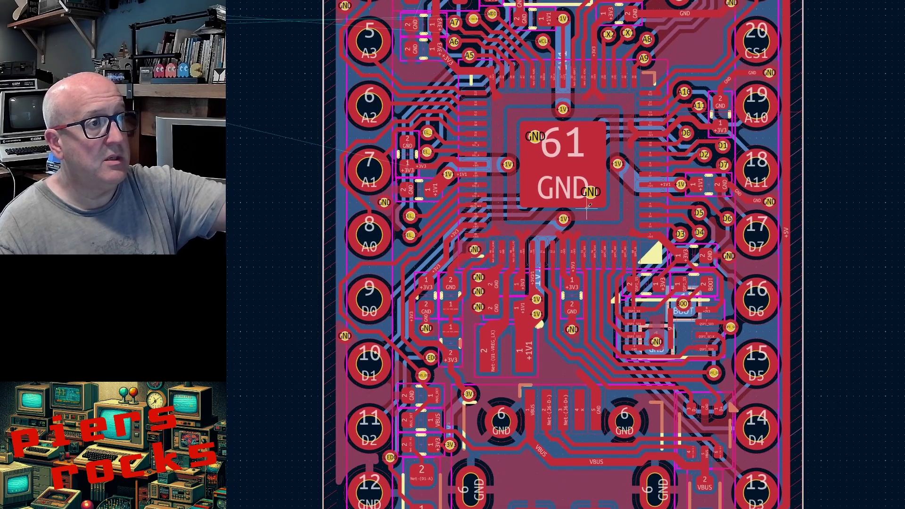
pyautogui.keyDown('shift'); pyautogui.scroll(3, 588, 201); pyautogui.keyUp('shift')
pyautogui.keyDown('shift'); pyautogui.scroll(2, 587, 189); pyautogui.keyUp('shift')
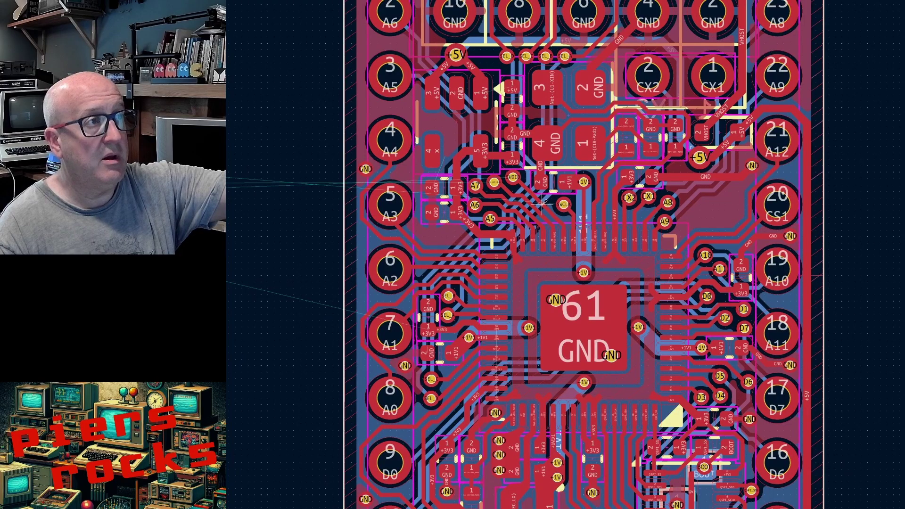
pyautogui.scroll(-2, 549, 249)
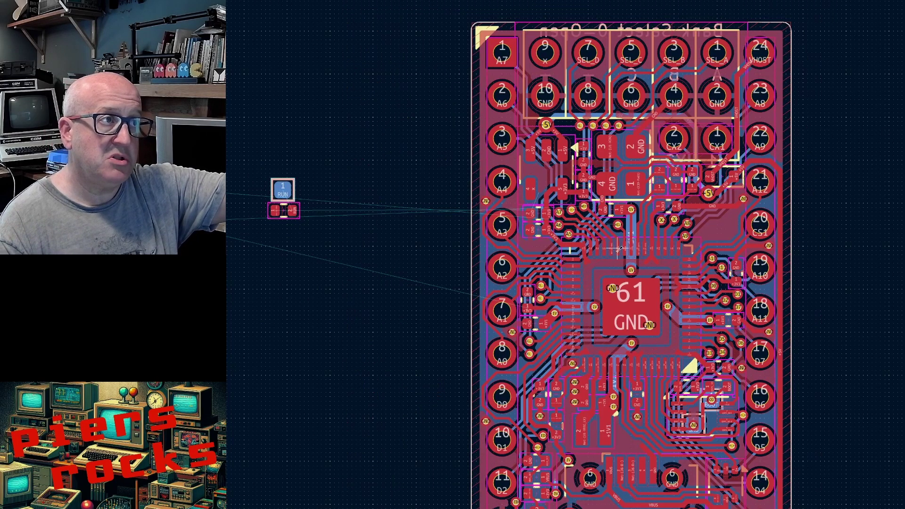
pyautogui.scroll(-2, 640, 228)
pyautogui.scroll(5, 627, 241)
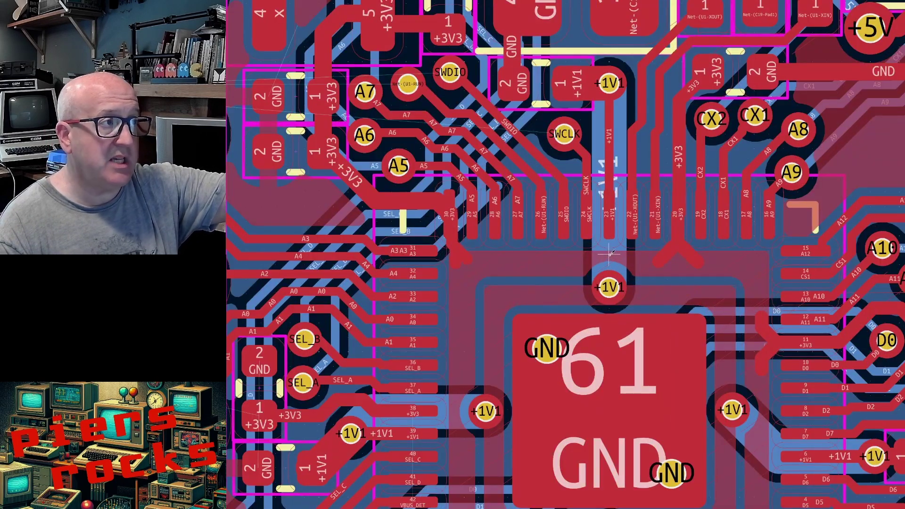
pyautogui.scroll(-1, 612, 252)
pyautogui.scroll(-2, 613, 253)
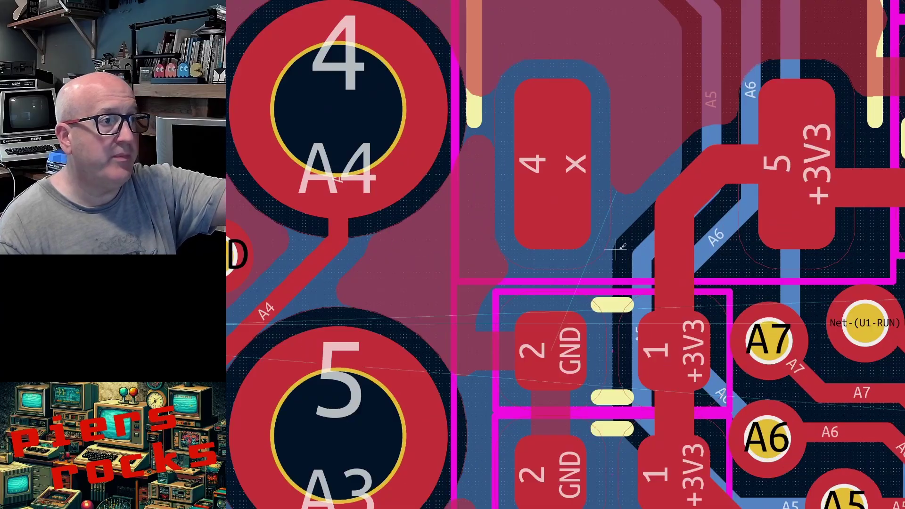
pyautogui.scroll(6, 622, 181)
pyautogui.scroll(-2, 608, 255)
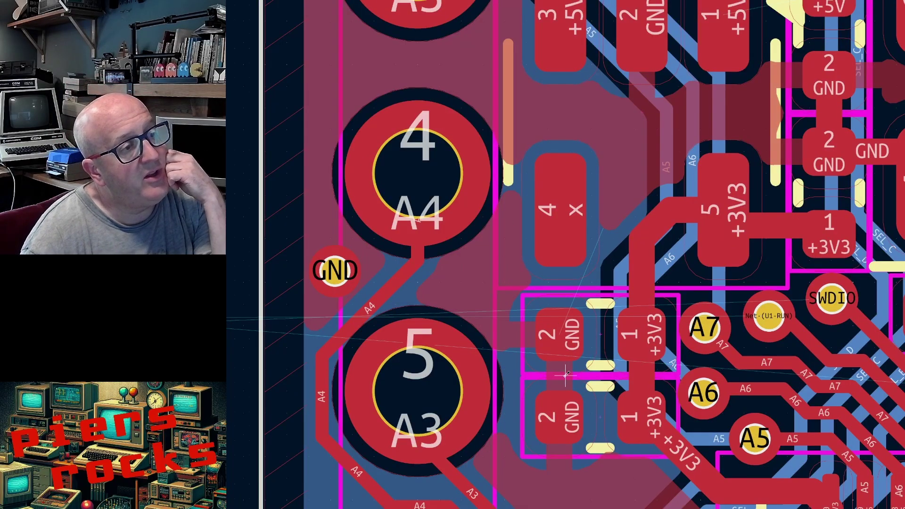
# Route front-layer GND tracks from the GND capacitor pad beside header pin 5 up both sides of the unconnected pad 4.
pyautogui.scroll(-2, 565, 373)
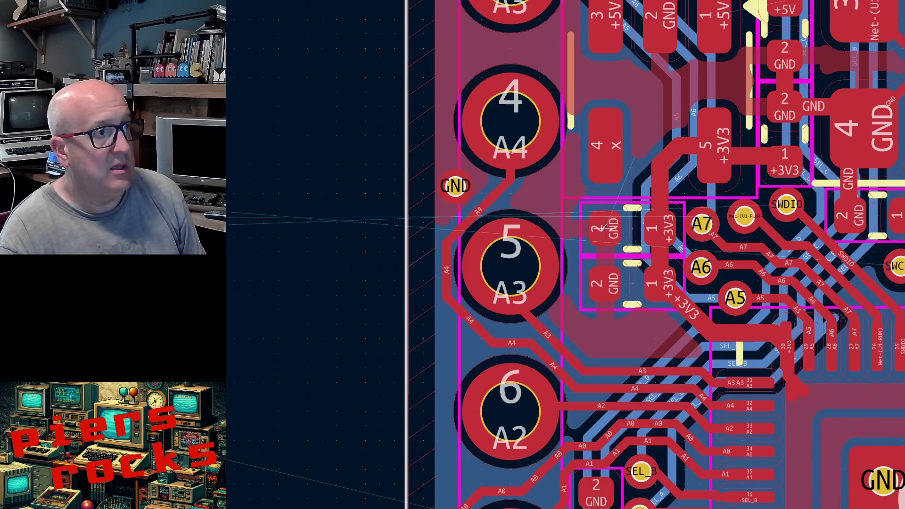
pyautogui.press('x')
pyautogui.scroll(2, 645, 137)
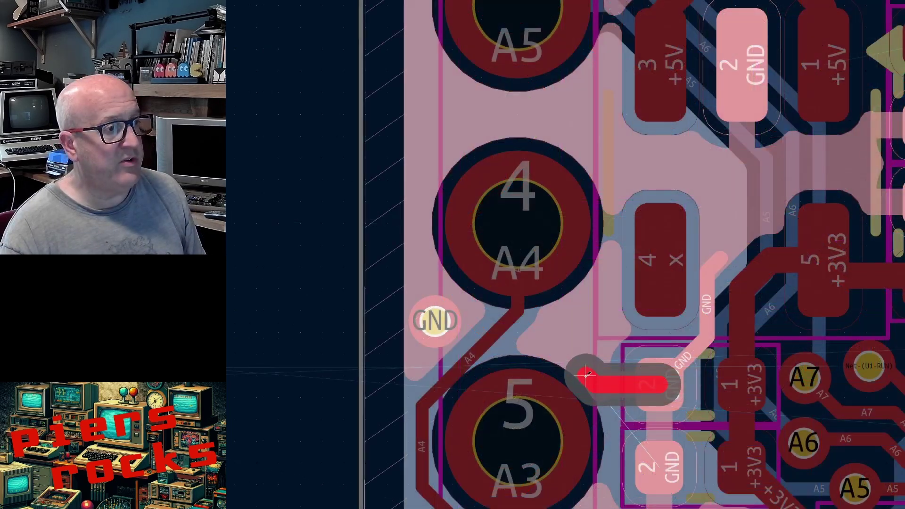
pyautogui.click(600, 304)
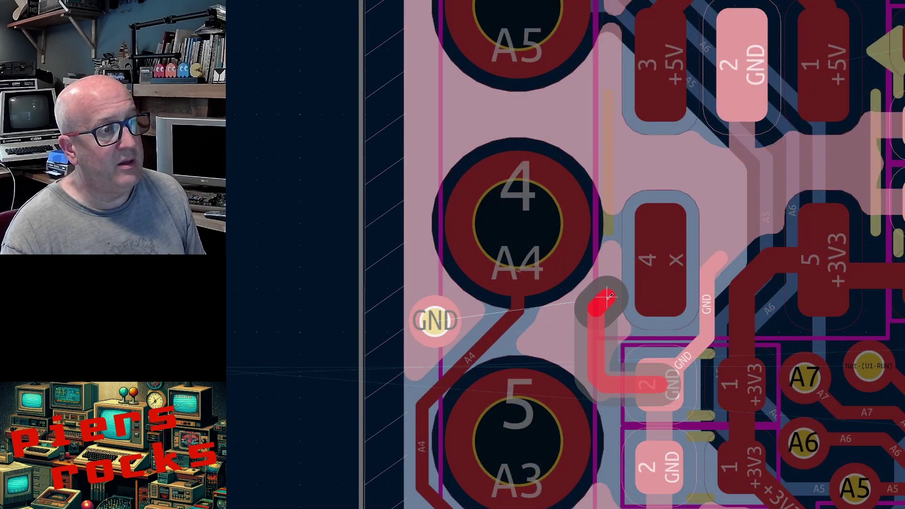
pyautogui.click(608, 193)
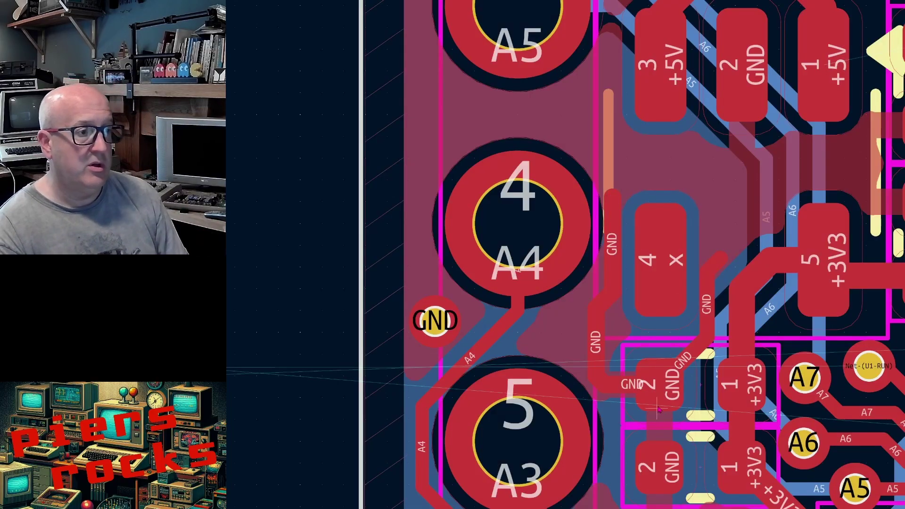
# Examine the front-layer routing around the main chip and the back-layer SEL and +1V1 tracks beside header pins 5 to 8.
pyautogui.scroll(-3, 666, 433)
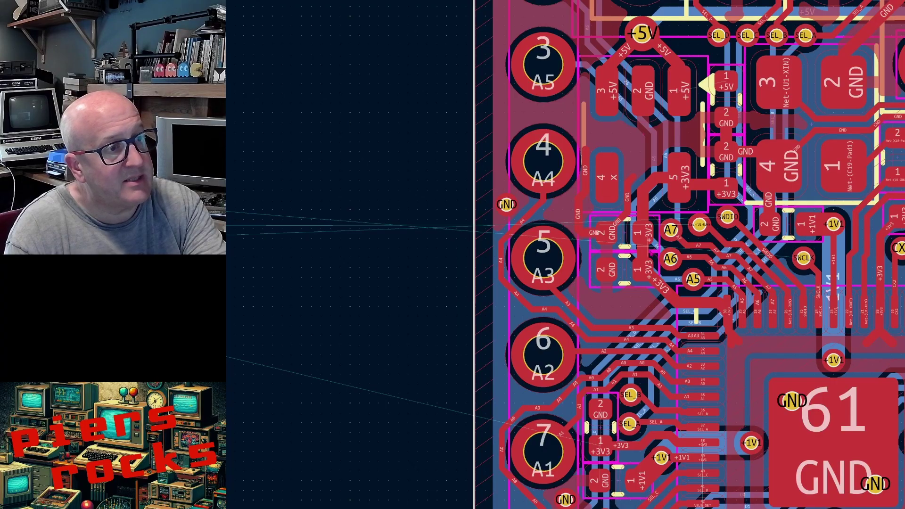
pyautogui.scroll(-1, 634, 278)
pyautogui.scroll(1, 613, 264)
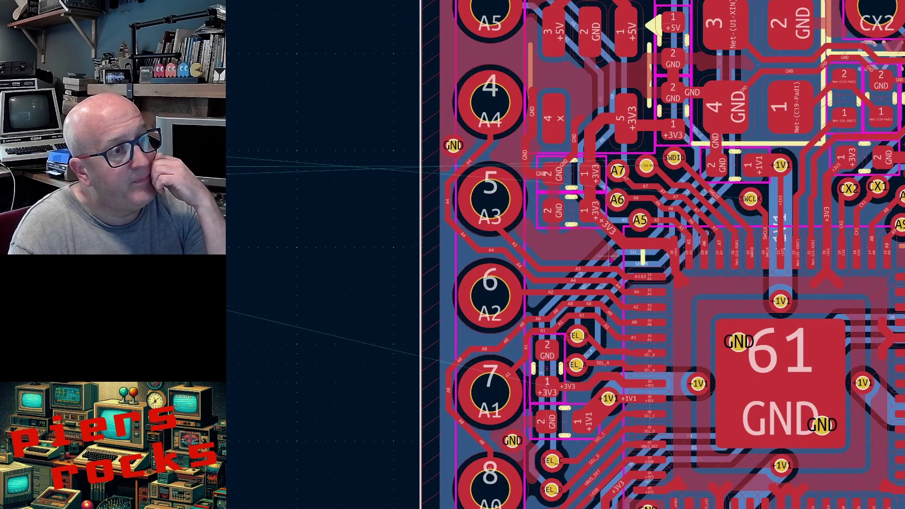
pyautogui.scroll(-2, 611, 259)
pyautogui.scroll(2, 611, 259)
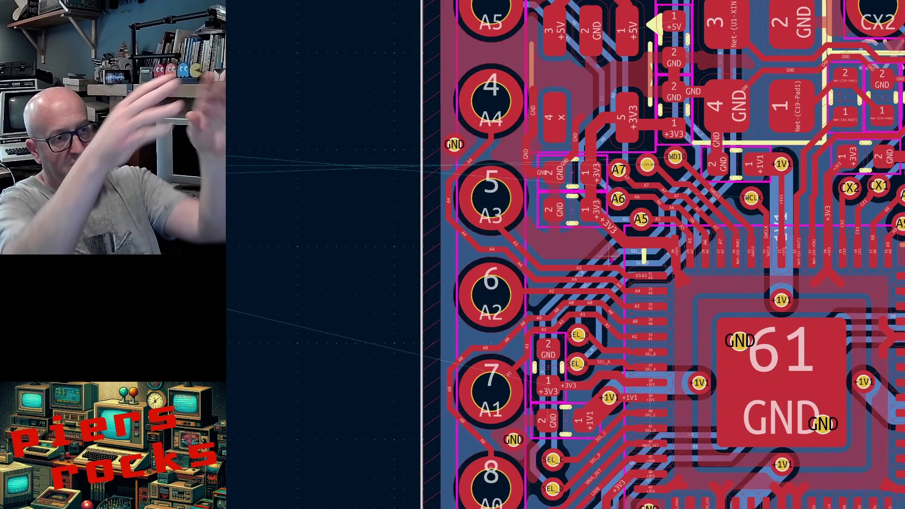
pyautogui.scroll(-2, 611, 259)
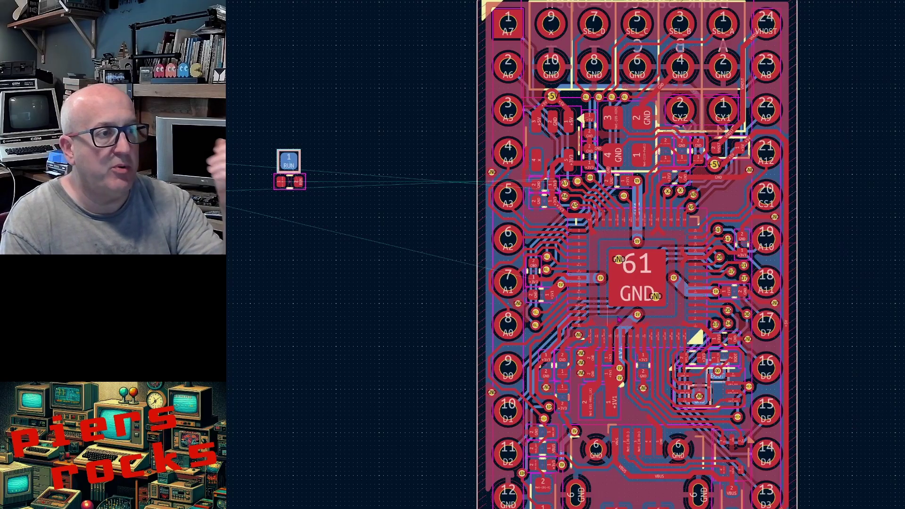
pyautogui.moveTo(636, 259); pyautogui.dragTo(611, 266, button='middle')
pyautogui.scroll(4, 610, 260)
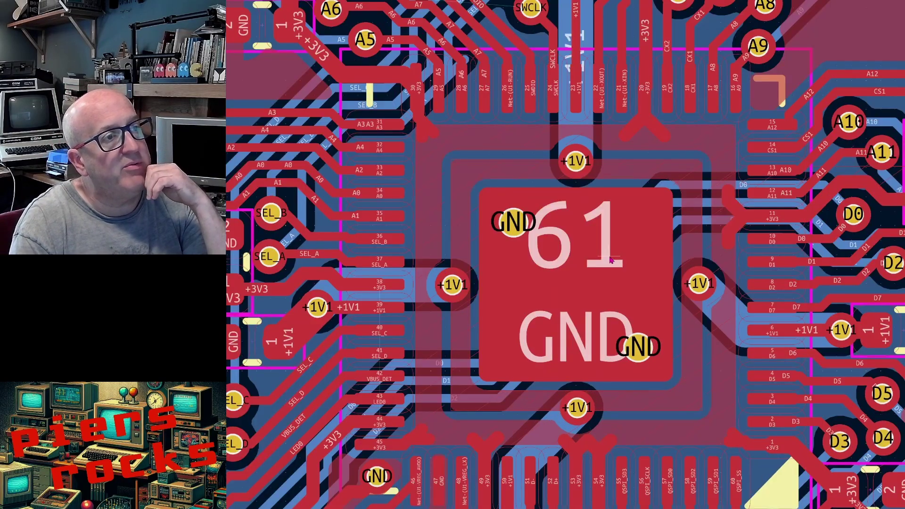
pyautogui.scroll(-4, 608, 253)
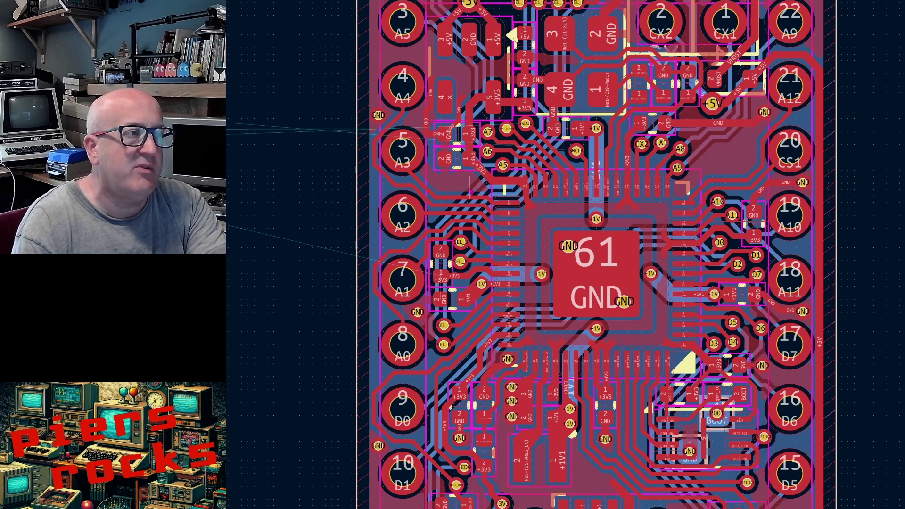
pyautogui.press('pagedown')
pyautogui.scroll(3, 442, 206)
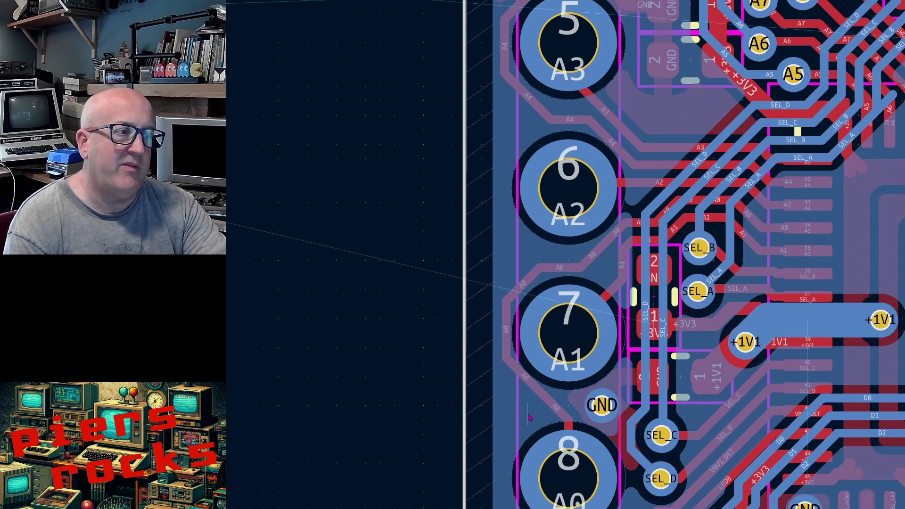
pyautogui.scroll(-3, 536, 400)
pyautogui.press('pageup')
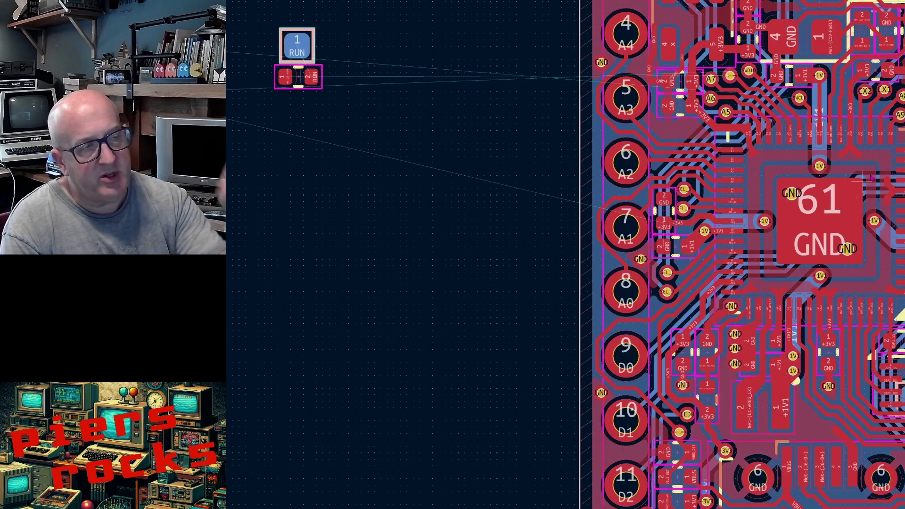
# Examine how +3V3 reaches the main chip, from the regulator feed at pin 30 to the capacitor beside pin 1.
pyautogui.press('Home')
pyautogui.scroll(5, 604, 278)
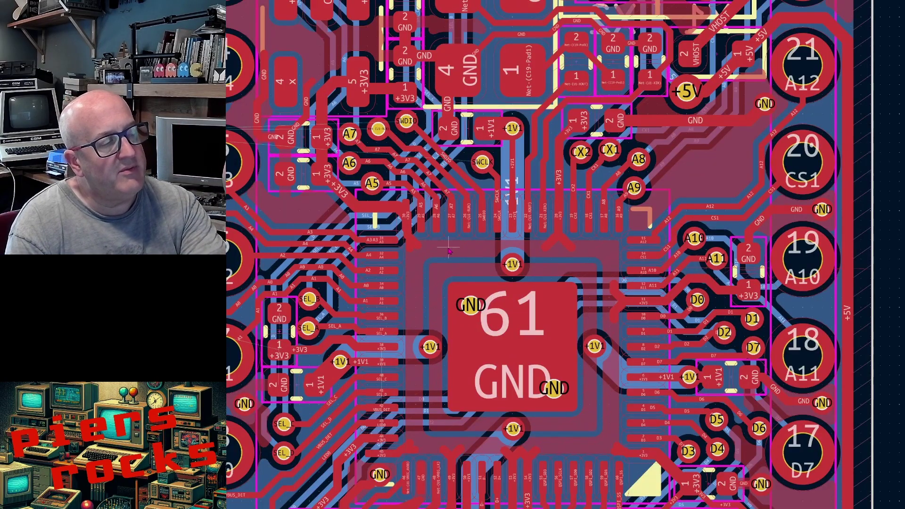
pyautogui.scroll(-2, 448, 250)
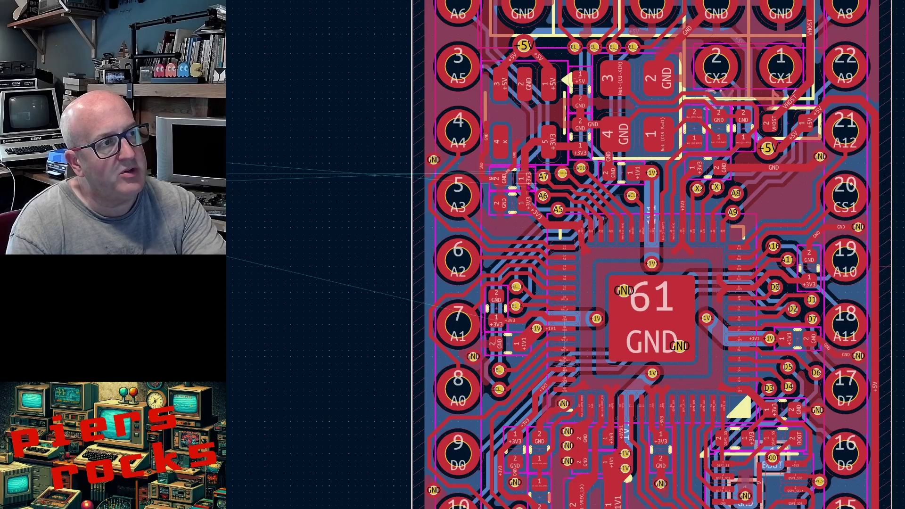
pyautogui.scroll(4, 516, 183)
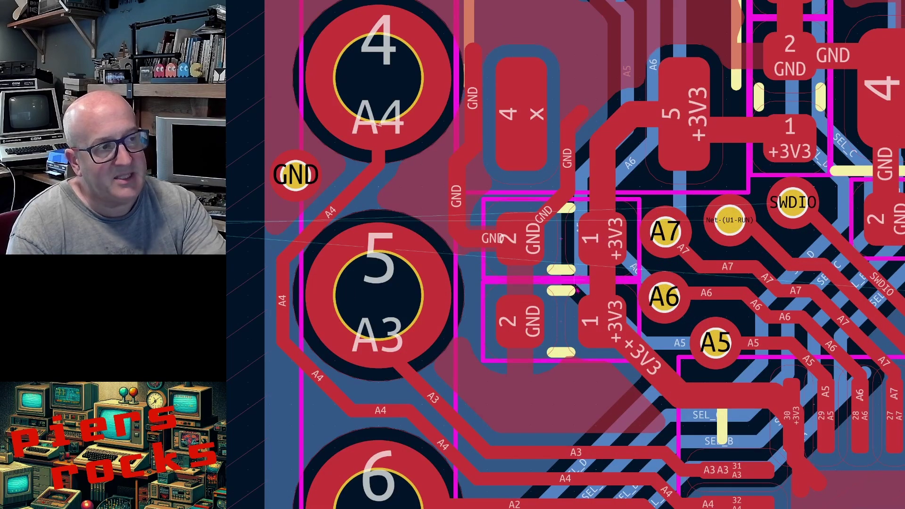
pyautogui.scroll(-3, 641, 202)
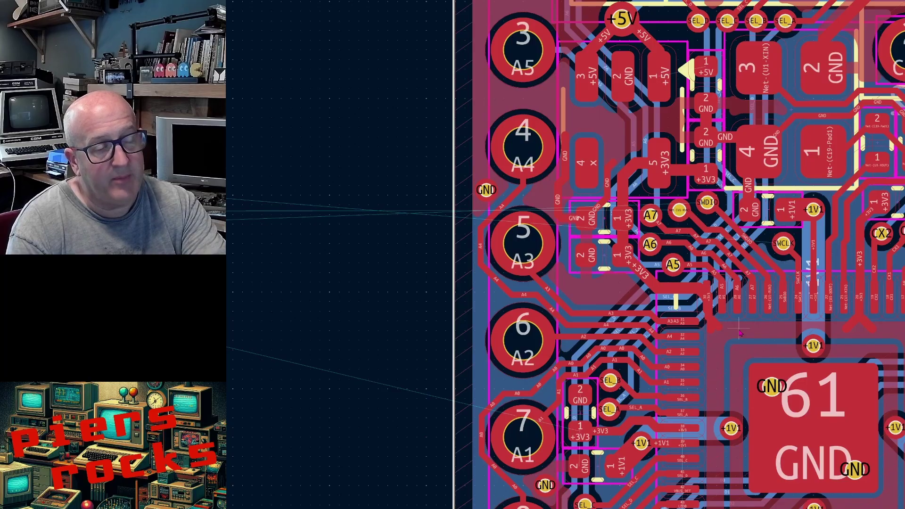
pyautogui.scroll(-4, 740, 333)
pyautogui.scroll(-2, 608, 260)
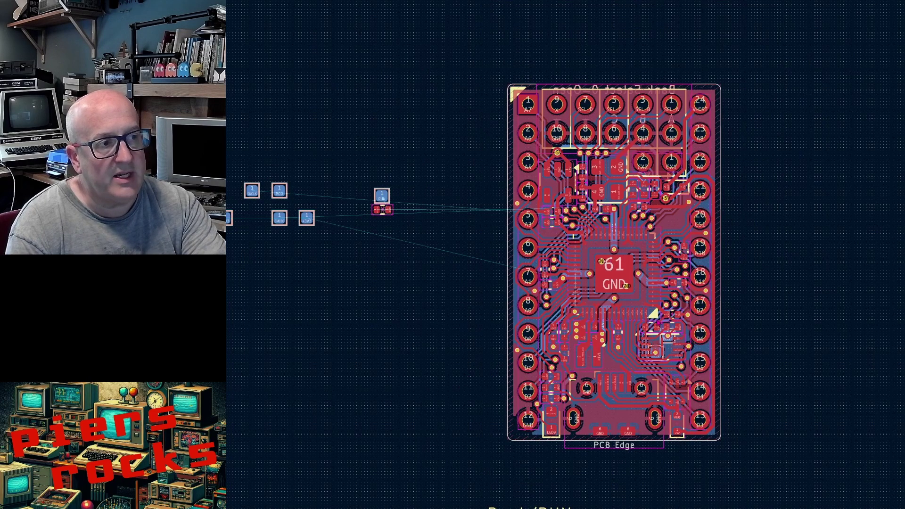
pyautogui.scroll(8, 608, 259)
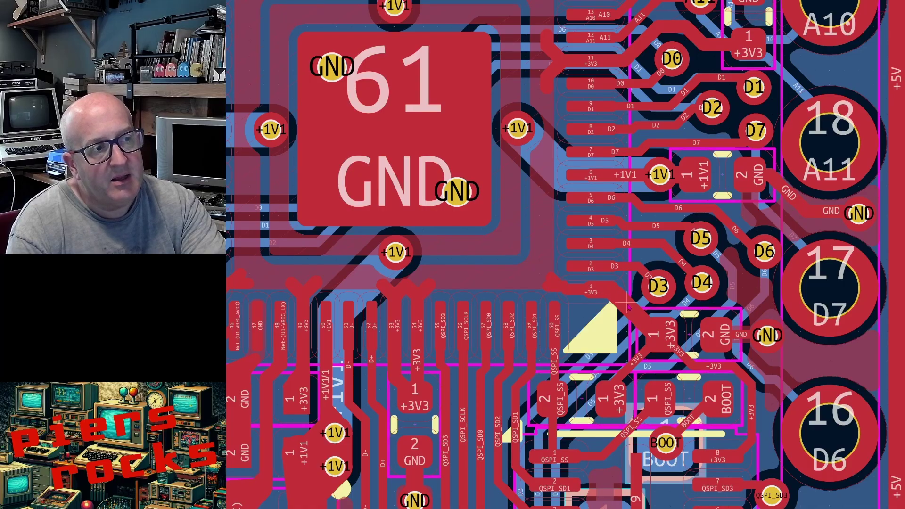
pyautogui.click(688, 324)
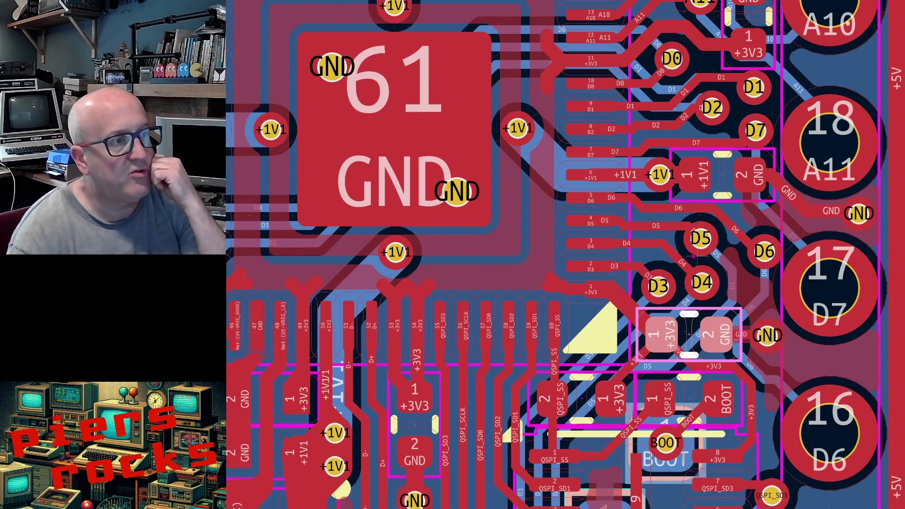
pyautogui.scroll(-5, 687, 323)
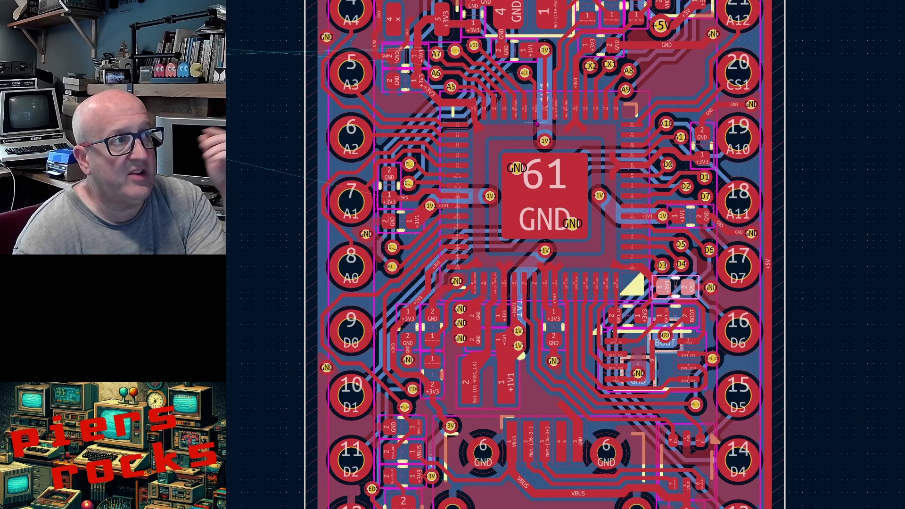
pyautogui.scroll(5, 467, 120)
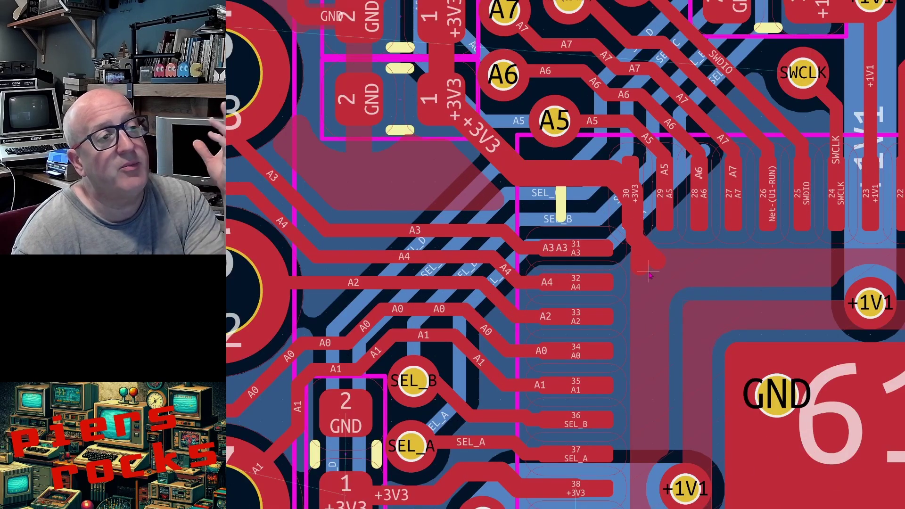
pyautogui.scroll(-4, 648, 275)
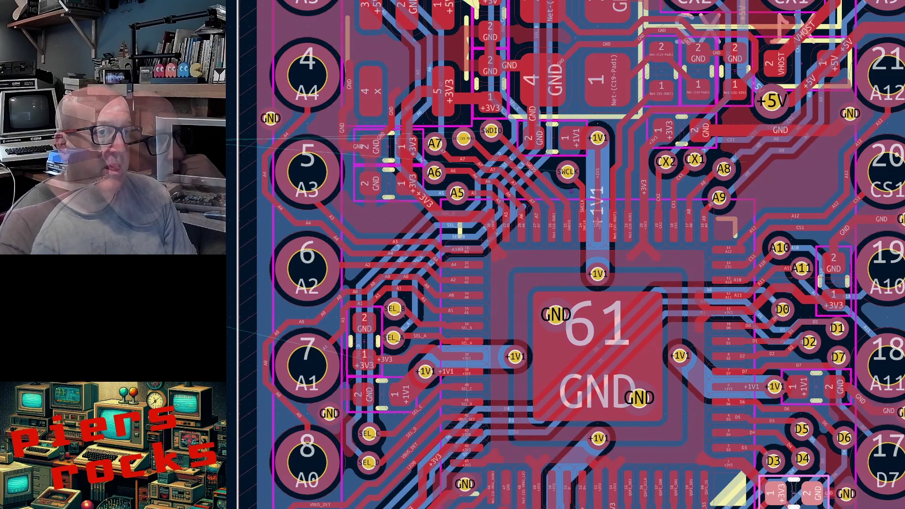
# Add a +3V3 via beneath the capacitor beside header pin 5 and route a back-layer +3V3 track alongside SEL_D to the +3V3 via past header pin 8.
pyautogui.press('pageup')
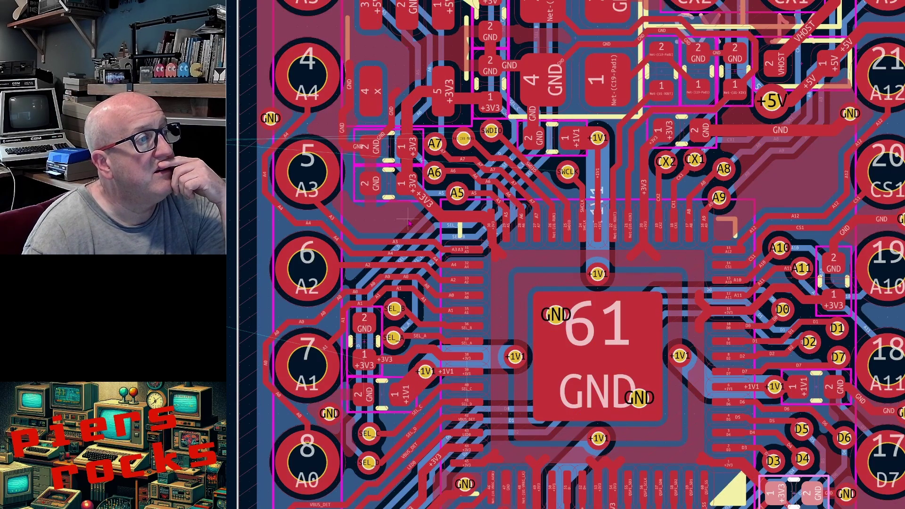
pyautogui.scroll(3, 405, 203)
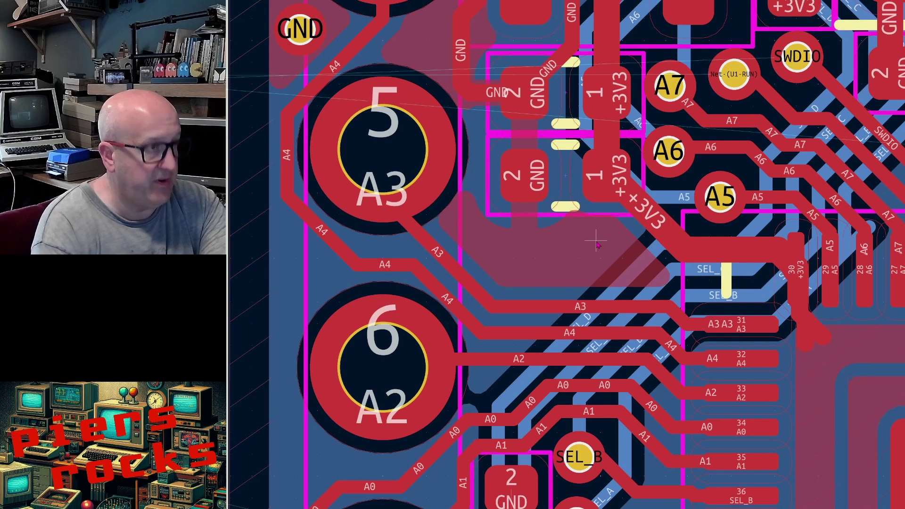
pyautogui.press('pagedown')
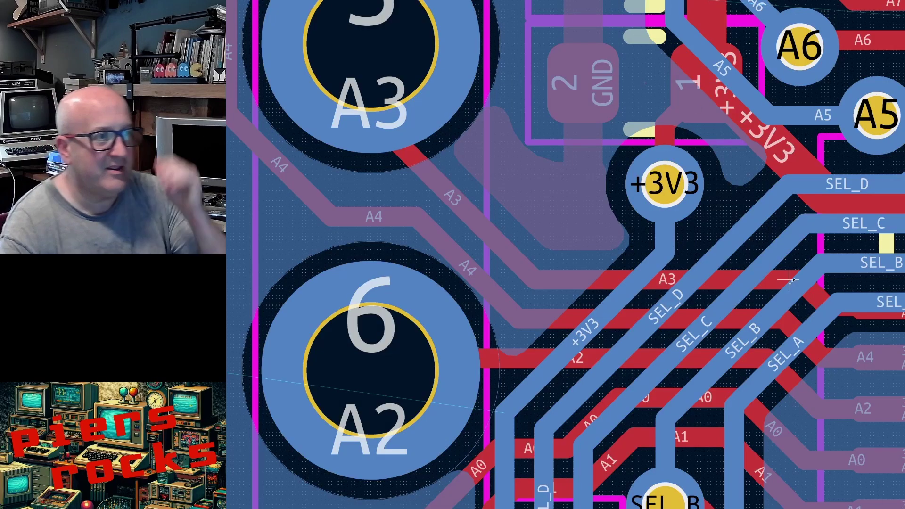
pyautogui.scroll(-3, 790, 281)
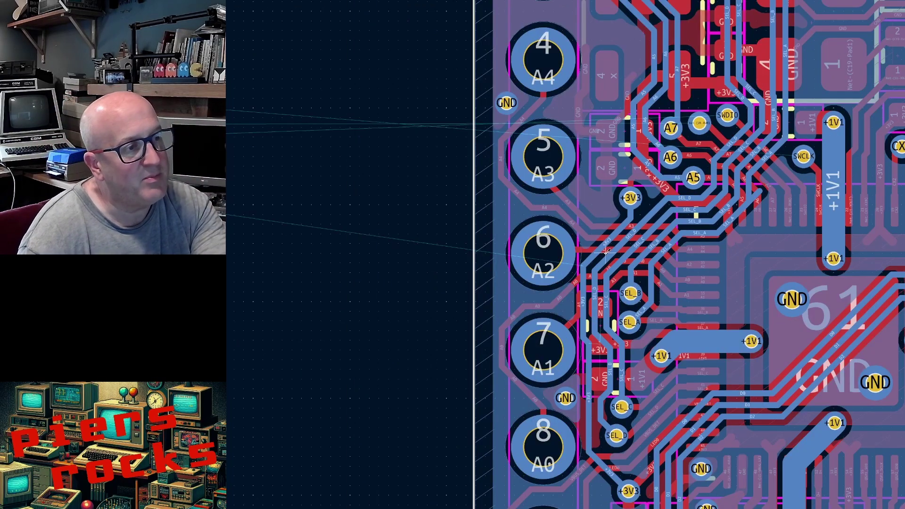
pyautogui.scroll(-2, 606, 252)
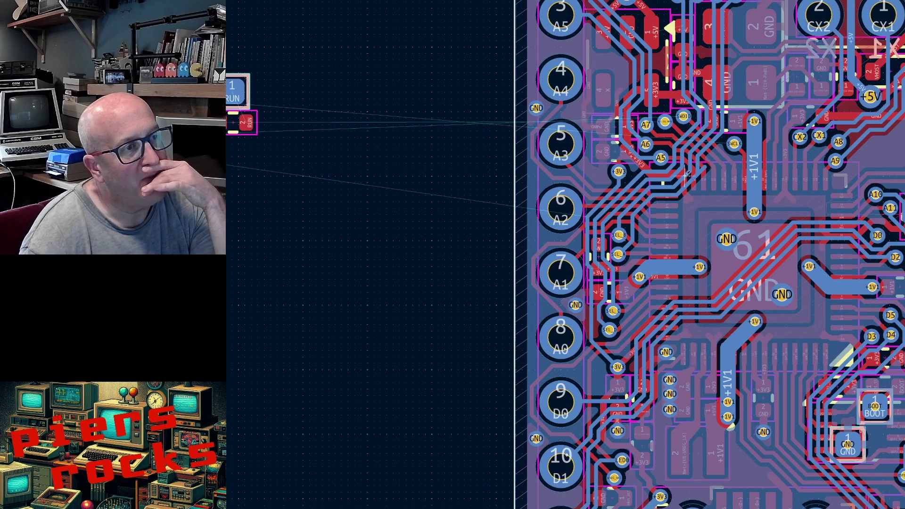
pyautogui.scroll(3, 684, 200)
pyautogui.scroll(-1, 577, 292)
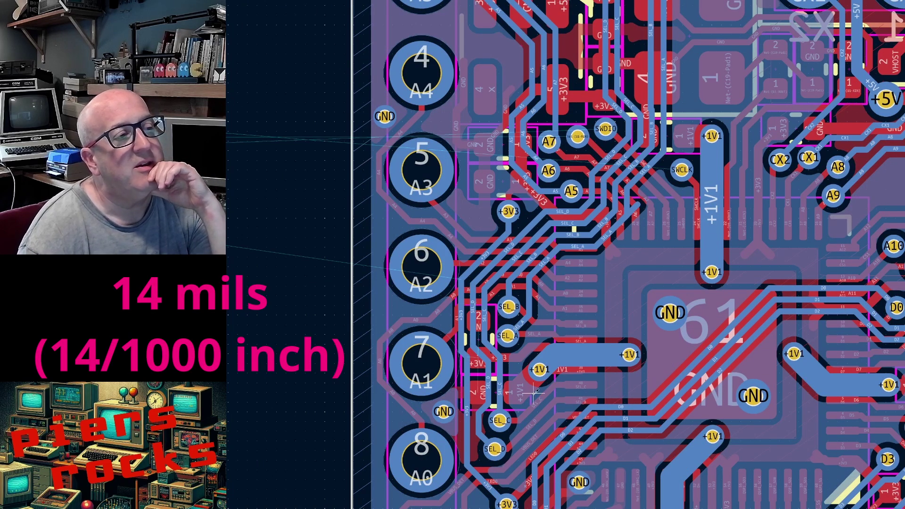
# Straighten the back-layer SEL_C and SEL_D tracks beneath the +1V1 capacitor beside header pin 7.
pyautogui.scroll(4, 495, 391)
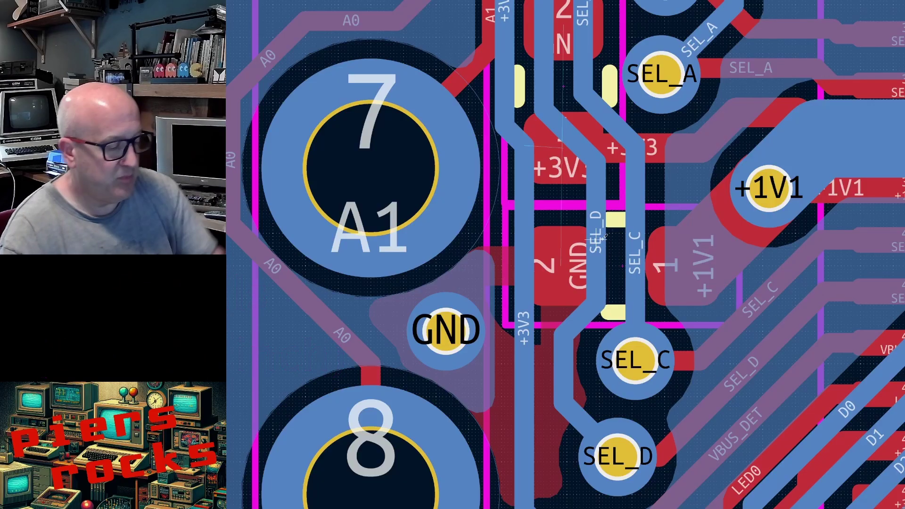
pyautogui.moveTo(605, 238); pyautogui.dragTo(613, 330)
pyautogui.press('pageup')
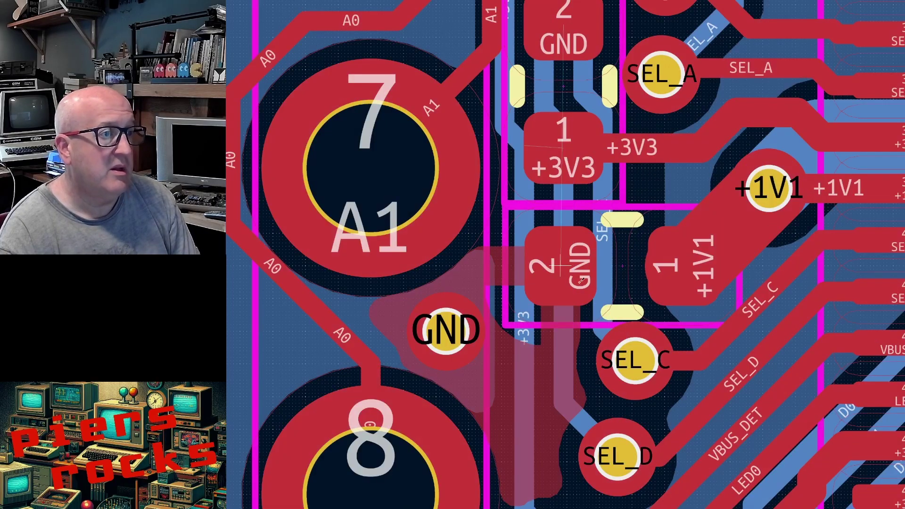
# Rotate the +3V3 capacitor beside header pin 7 parallel to the +1V1 capacitor, join their GND pads, and reconnect it to chip pin 38.
pyautogui.scroll(-2, 582, 280)
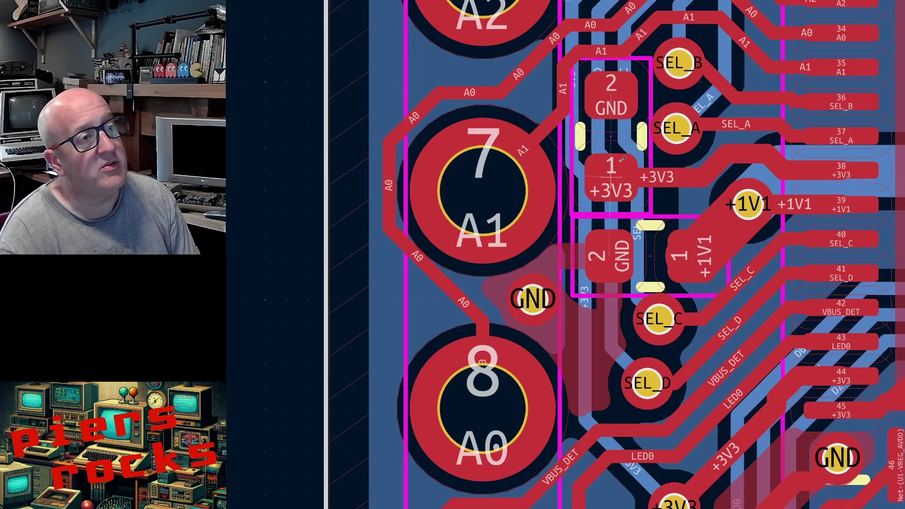
pyautogui.scroll(-3, 623, 158)
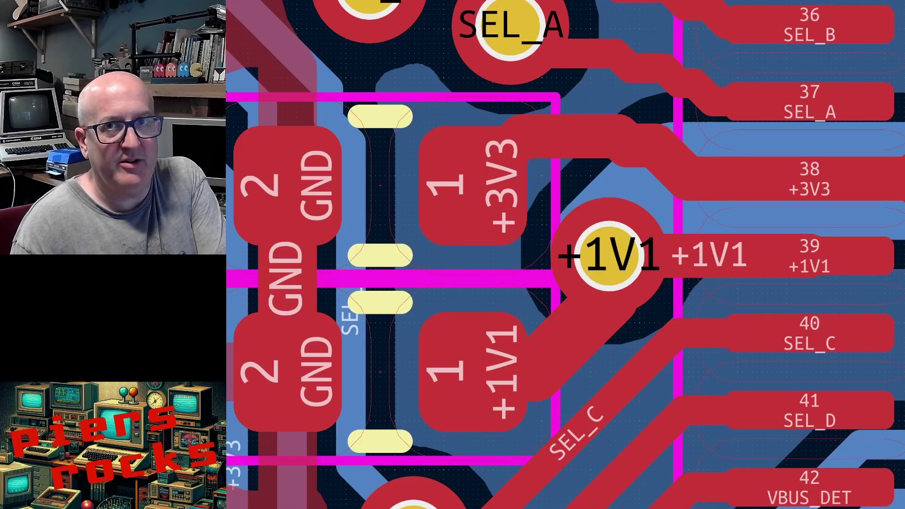
pyautogui.scroll(-2, 718, 378)
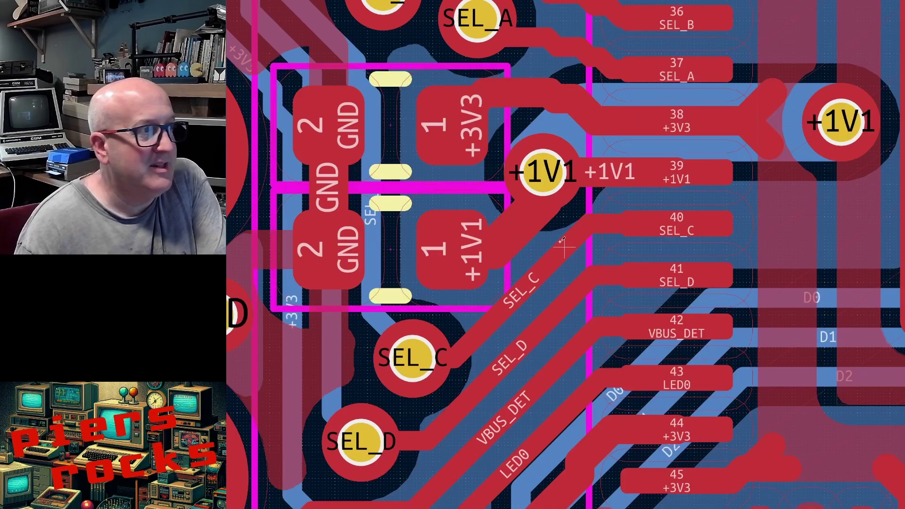
pyautogui.click(503, 188)
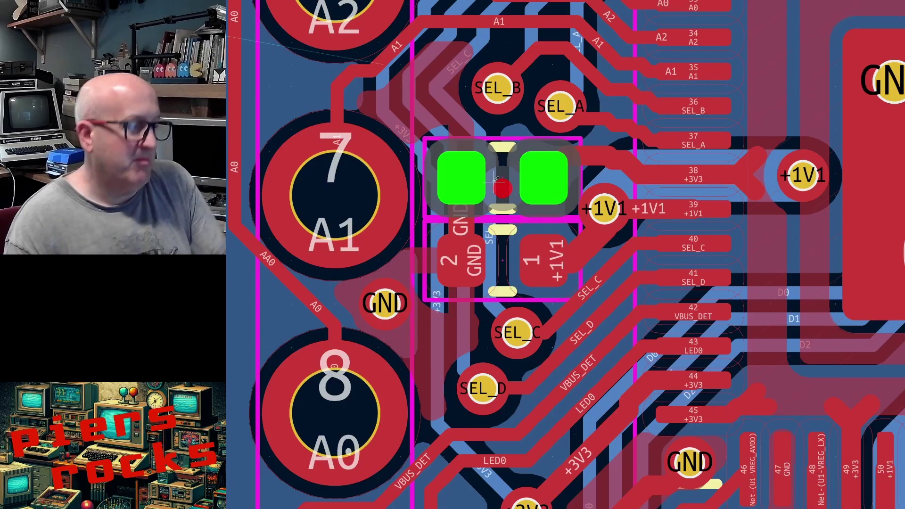
pyautogui.press('Escape')
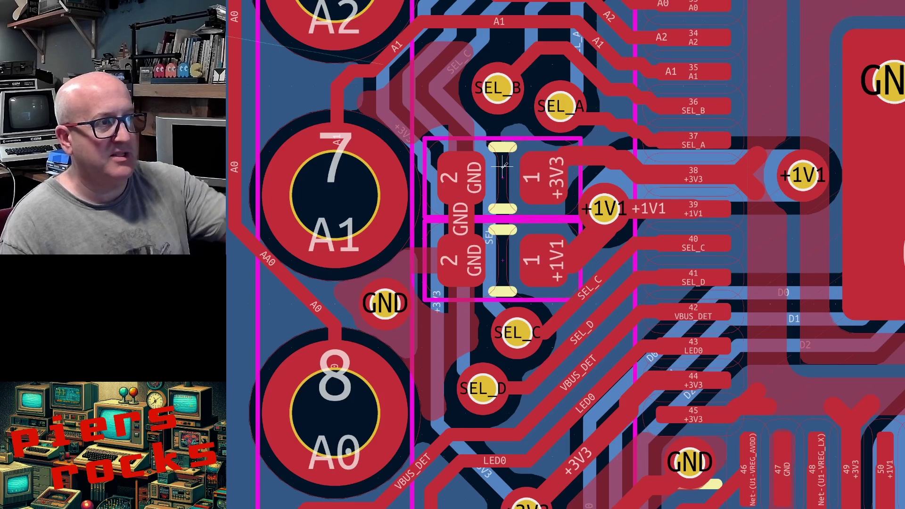
pyautogui.click(569, 155)
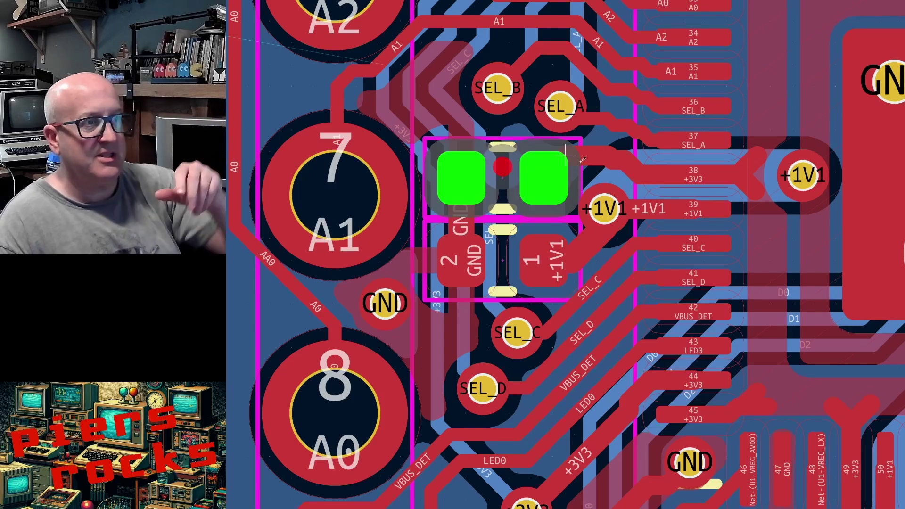
pyautogui.press('Escape')
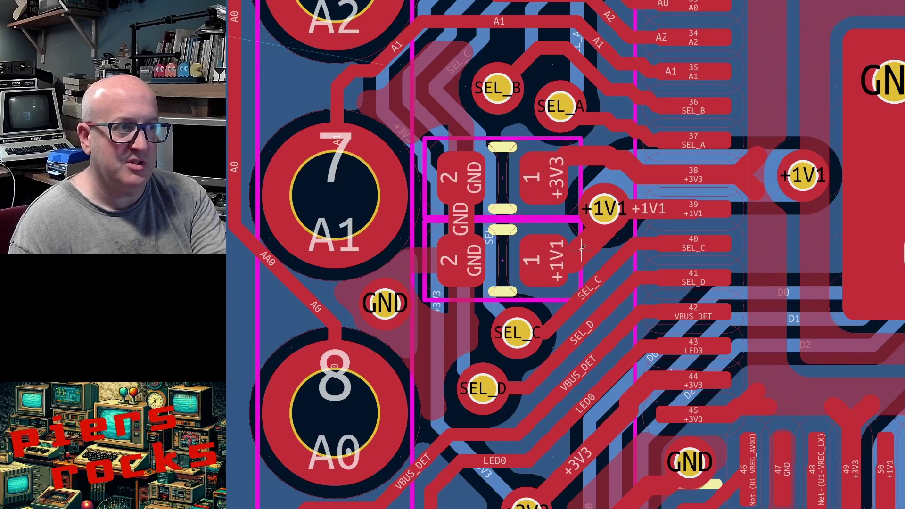
pyautogui.press('x')
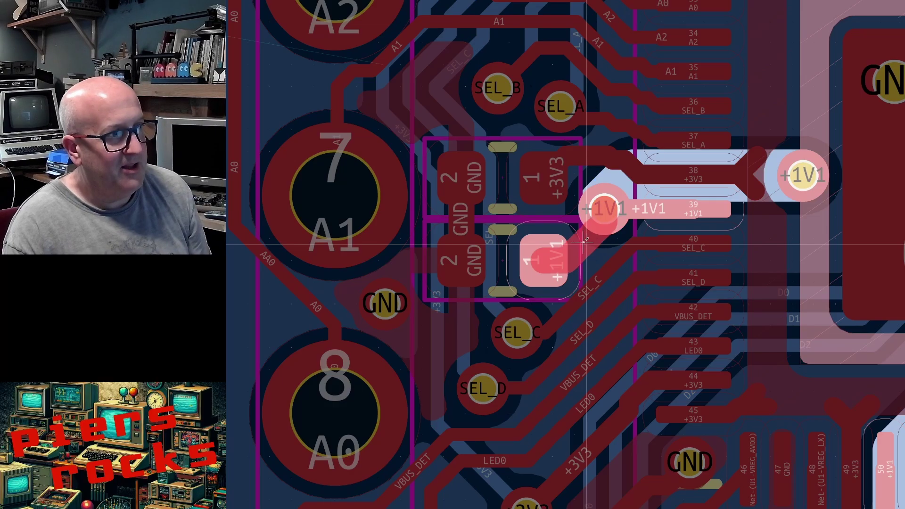
pyautogui.press('Escape')
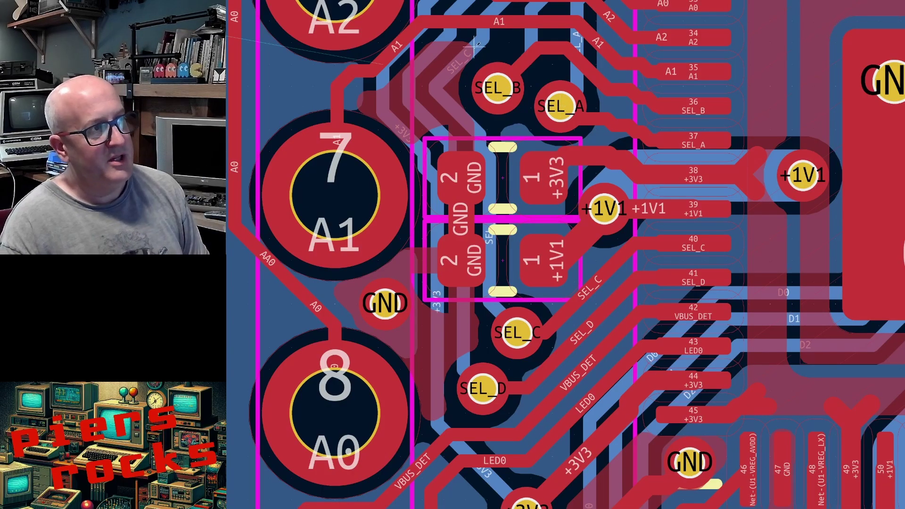
pyautogui.press('x')
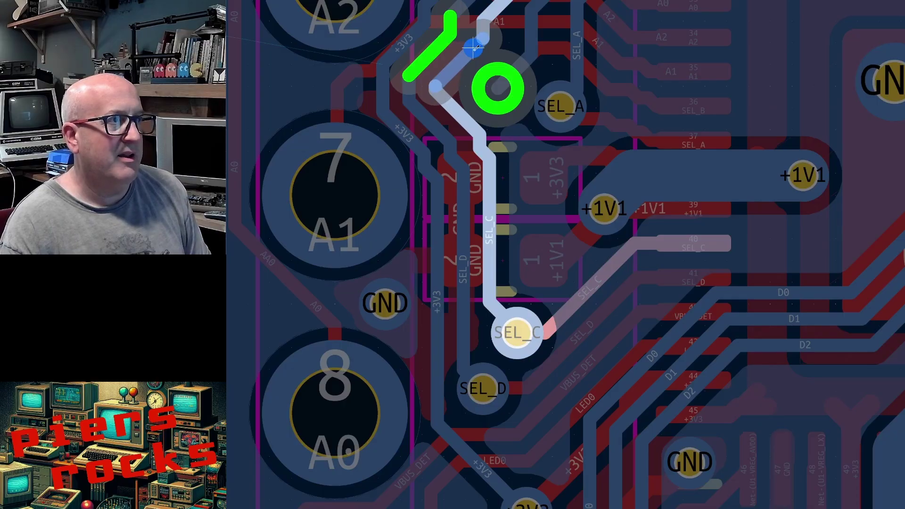
pyautogui.press('Escape')
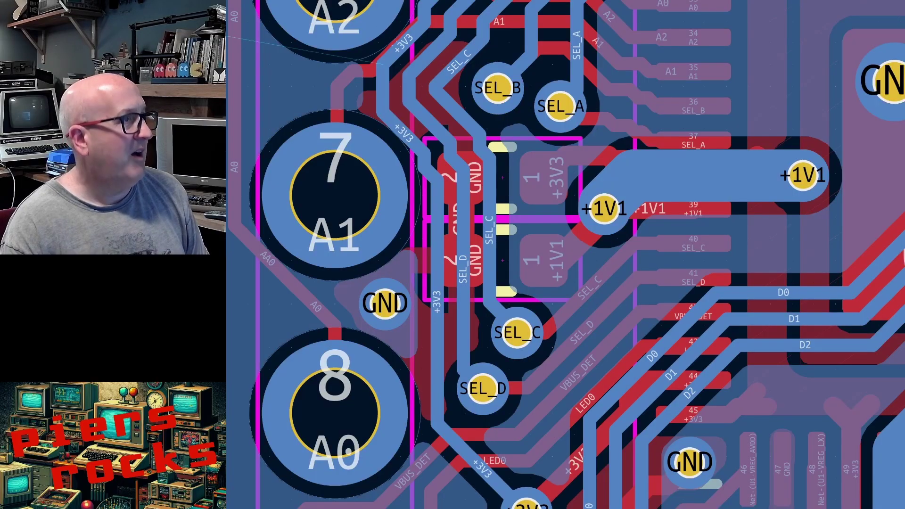
# Examine the back-layer tracks around the vias beside header pins 4 to 8 and the connections to the unplaced off-board test pads.
pyautogui.scroll(-6, 637, 278)
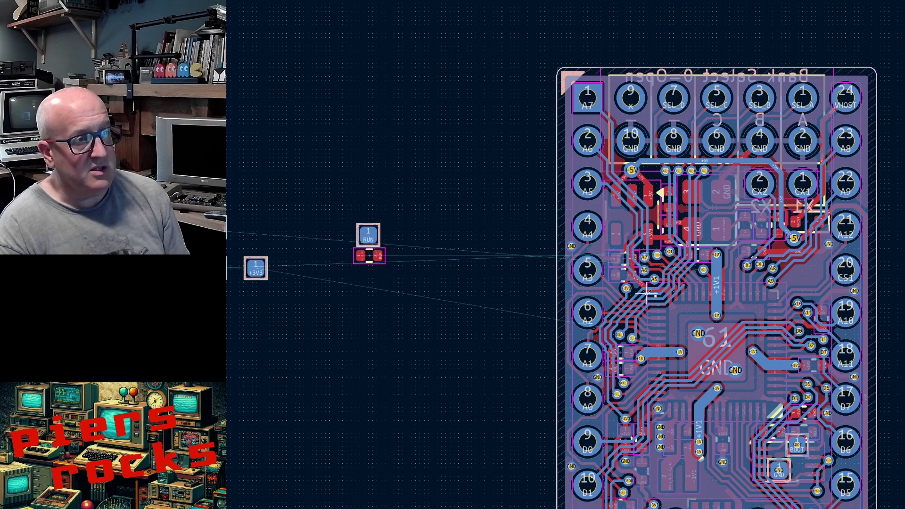
pyautogui.scroll(6, 636, 277)
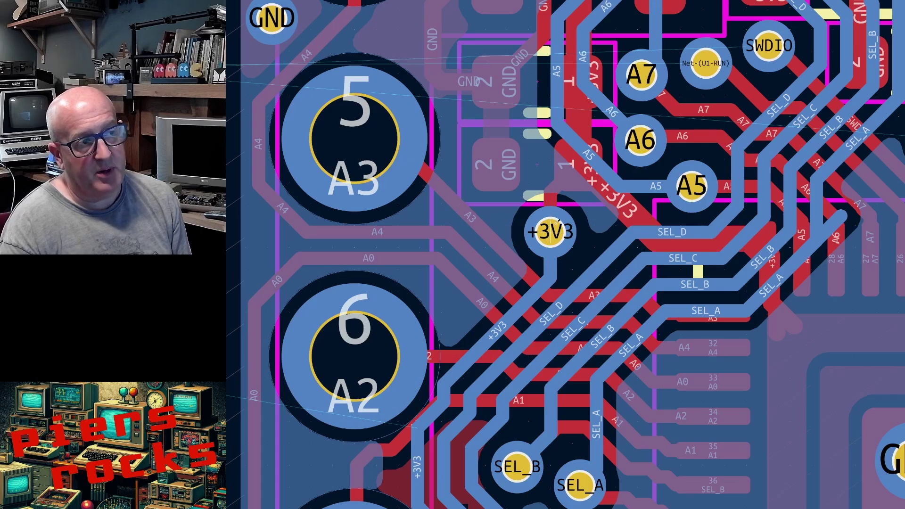
pyautogui.scroll(-4, 558, 223)
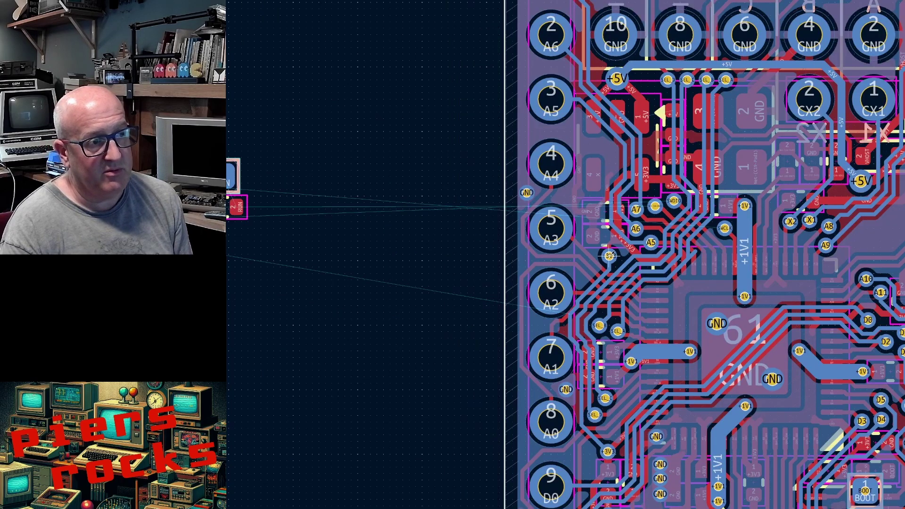
pyautogui.scroll(-2, 609, 256)
pyautogui.scroll(4, 354, 204)
pyautogui.scroll(-4, 627, 265)
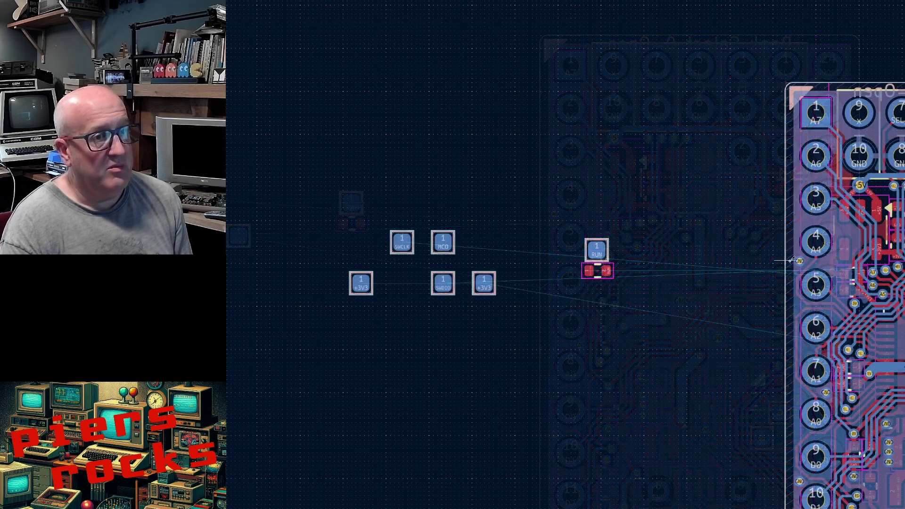
pyautogui.scroll(-2, 627, 259)
pyautogui.scroll(8, 630, 245)
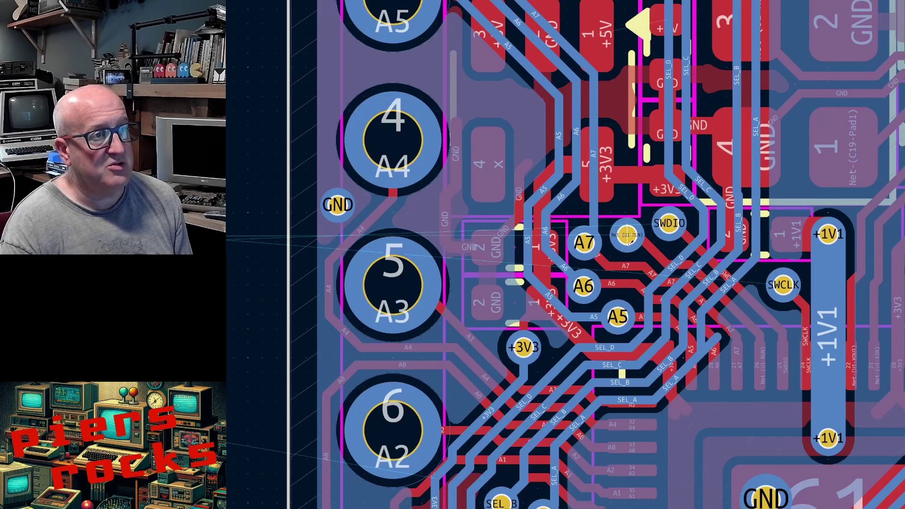
pyautogui.scroll(-3, 629, 241)
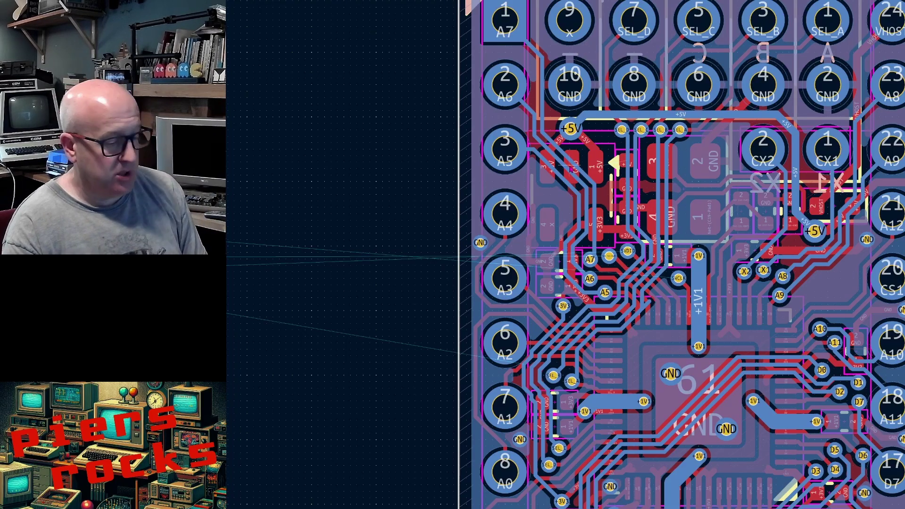
# Shift the diagonal back-layer A5, A6 and A7 tracks closer to header pins 3 and 4, keeping them parallel.
pyautogui.scroll(5, 573, 169)
pyautogui.moveTo(589, 319); pyautogui.dragTo(505, 388)
pyautogui.moveTo(611, 278); pyautogui.dragTo(545, 406)
pyautogui.moveTo(631, 252); pyautogui.dragTo(575, 354)
pyautogui.scroll(-3, 618, 264)
pyautogui.press('x')
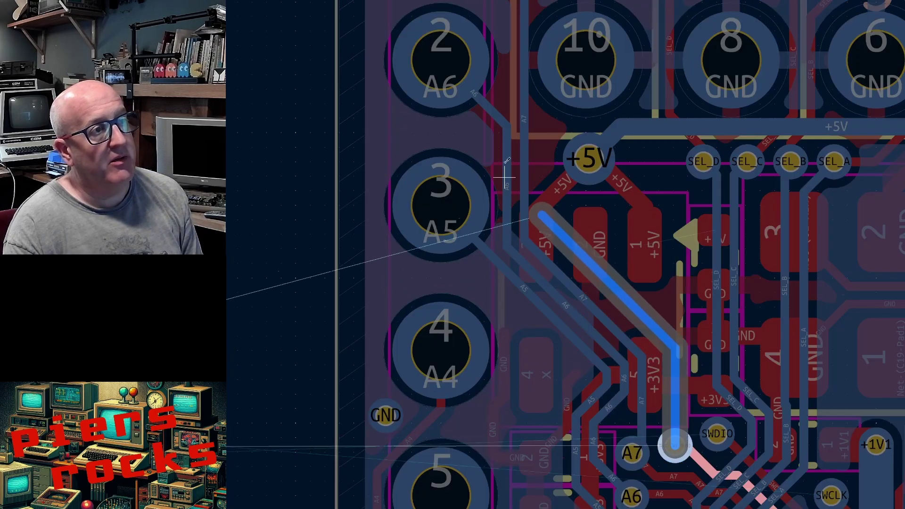
pyautogui.scroll(2, 608, 254)
pyautogui.scroll(-3, 608, 255)
pyautogui.press('Escape')
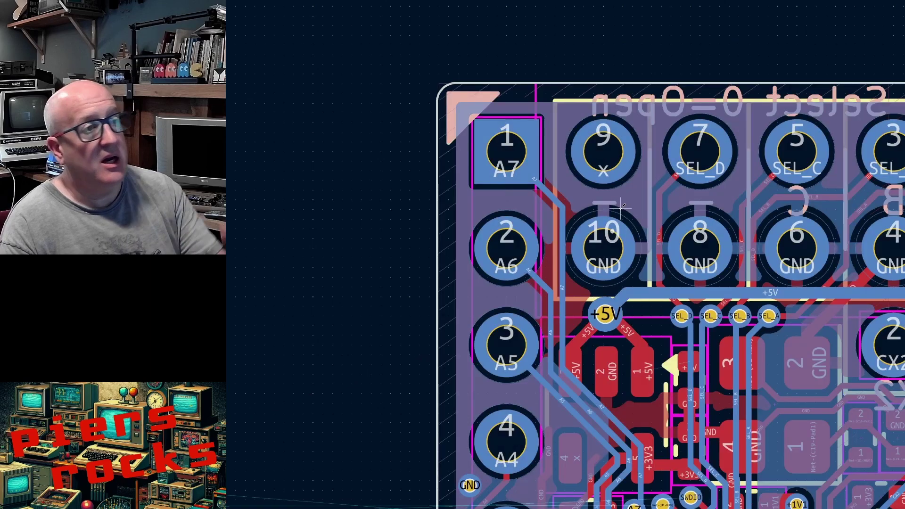
# Delete the silkscreen mark above pad 10 of the bank select header.
pyautogui.scroll(3, 607, 257)
pyautogui.scroll(-3, 608, 255)
pyautogui.scroll(-2, 609, 255)
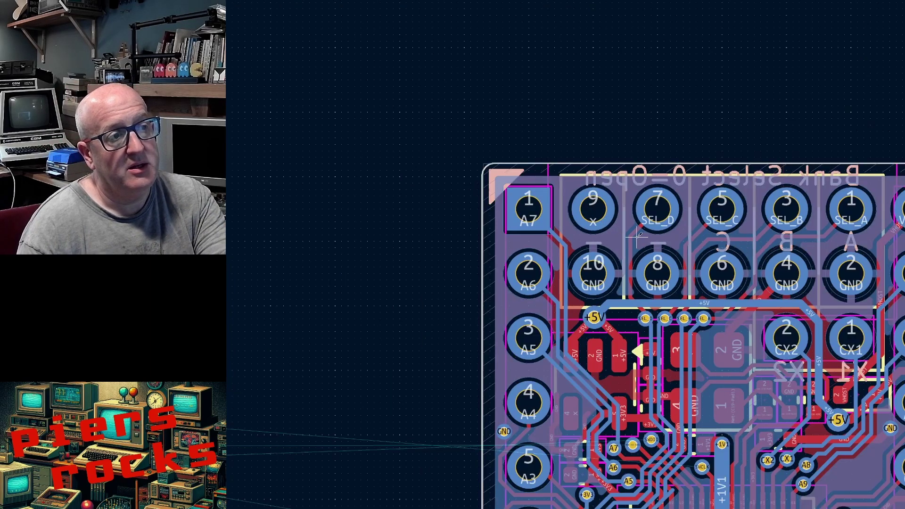
pyautogui.scroll(3, 612, 252)
pyautogui.click(571, 215)
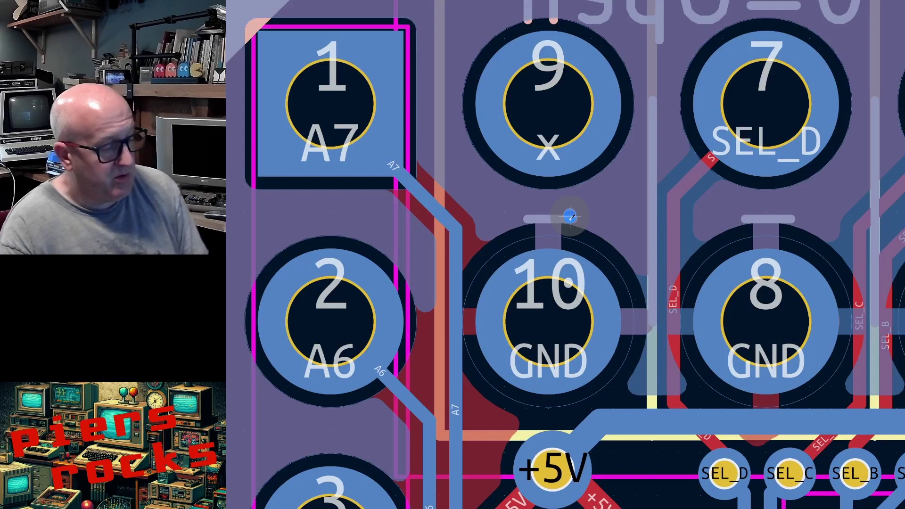
pyautogui.click(568, 221)
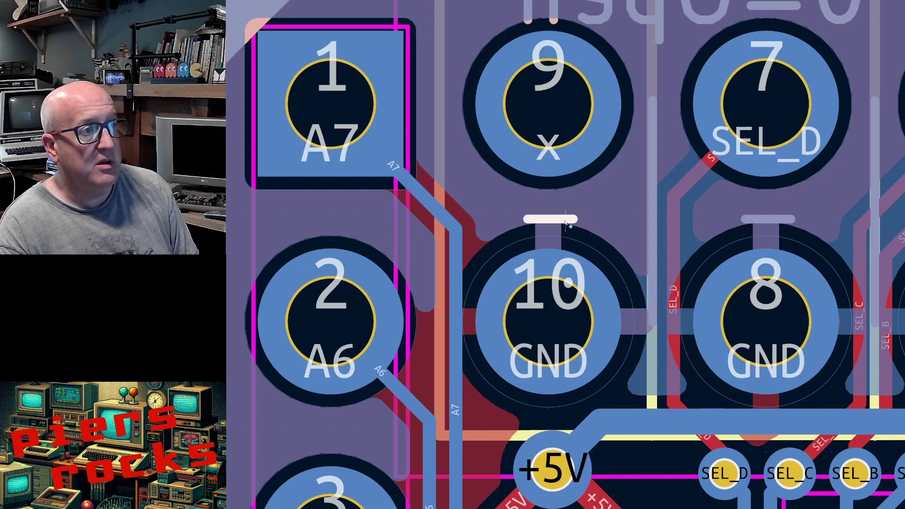
pyautogui.press('Delete')
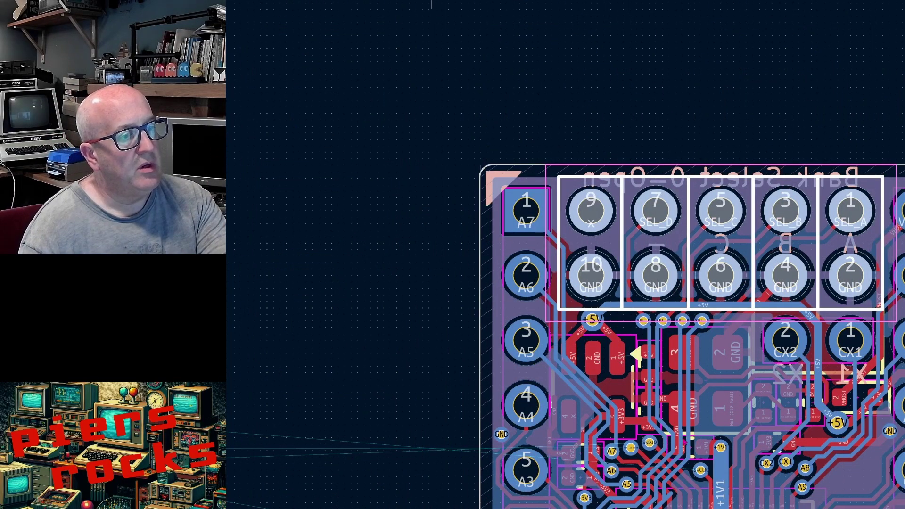
# Rotate the new eight-pin bank select header and place it over pads 1 to 8 of the ten-pin header, aligned on the SEL_A pad.
pyautogui.moveTo(700, 437); pyautogui.dragTo(427, 304)
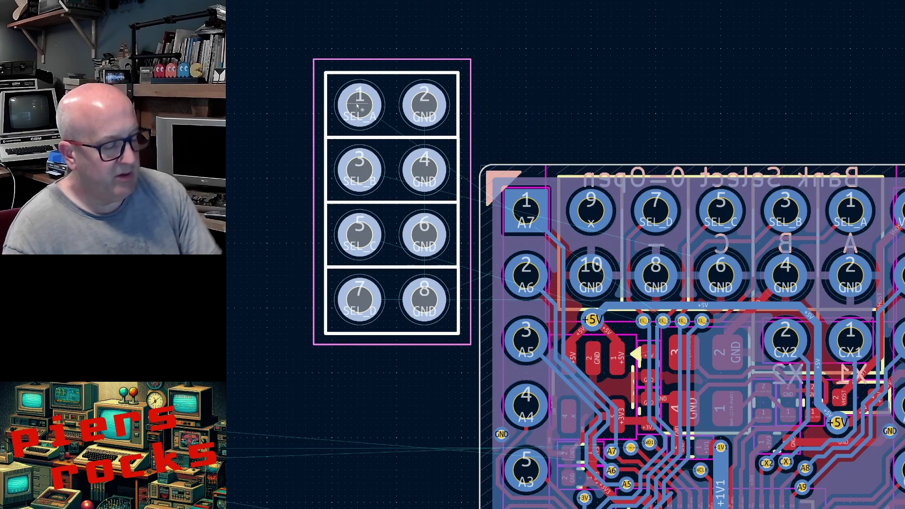
pyautogui.moveTo(360, 103); pyautogui.dragTo(831, 217)
pyautogui.press('r')
pyautogui.scroll(-3, 609, 258)
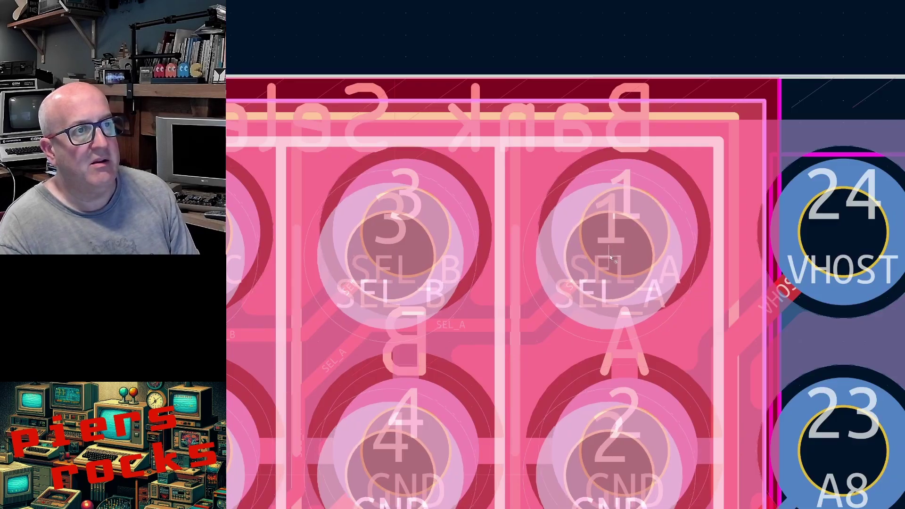
pyautogui.scroll(-1, 625, 234)
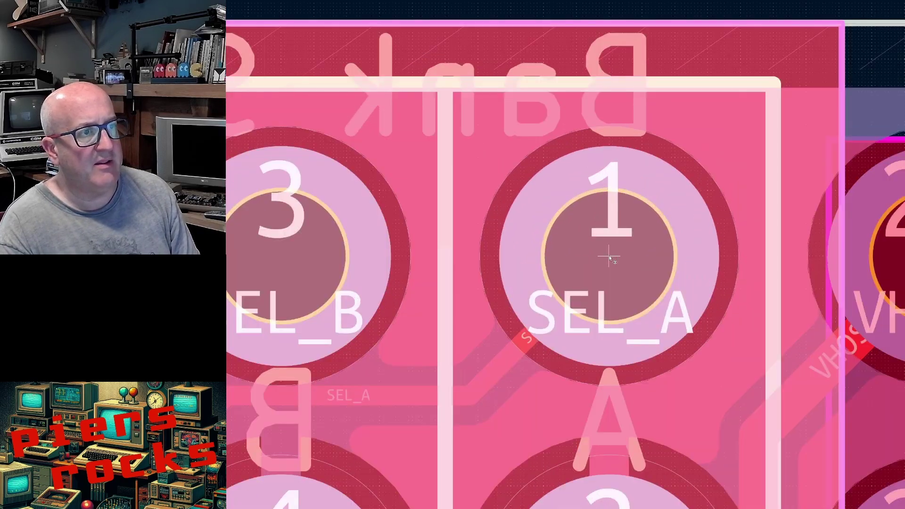
pyautogui.scroll(-6, 609, 254)
pyautogui.scroll(5, 507, 245)
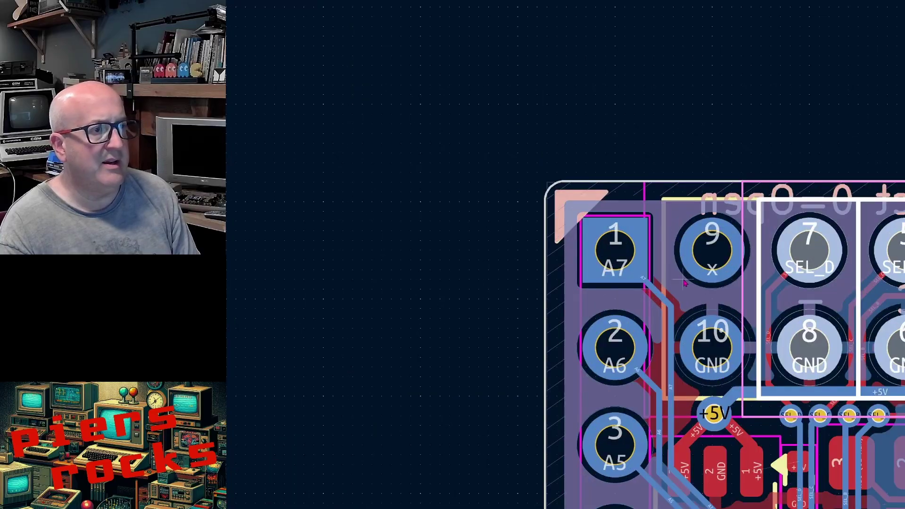
# Delete the old ten-pin bank select header and refill the copper zones where pads 9 and 10 were.
pyautogui.press('Delete')
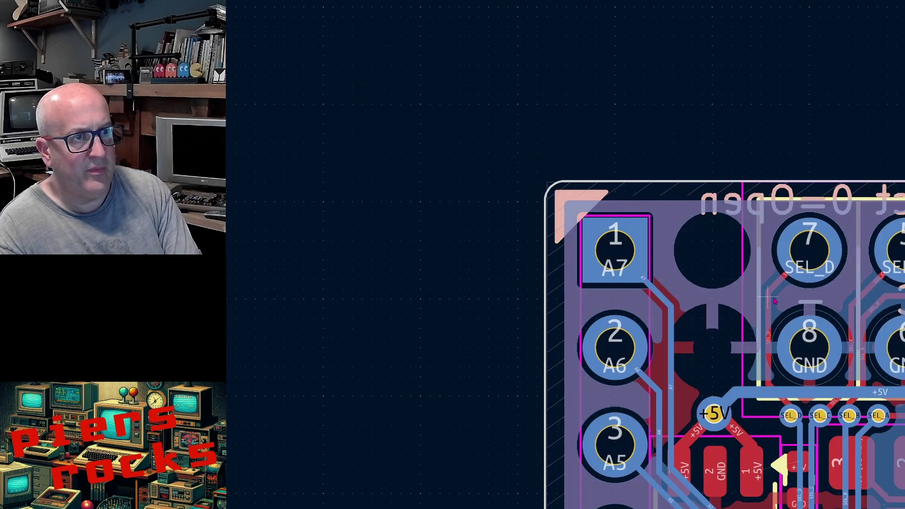
pyautogui.scroll(-3, 611, 254)
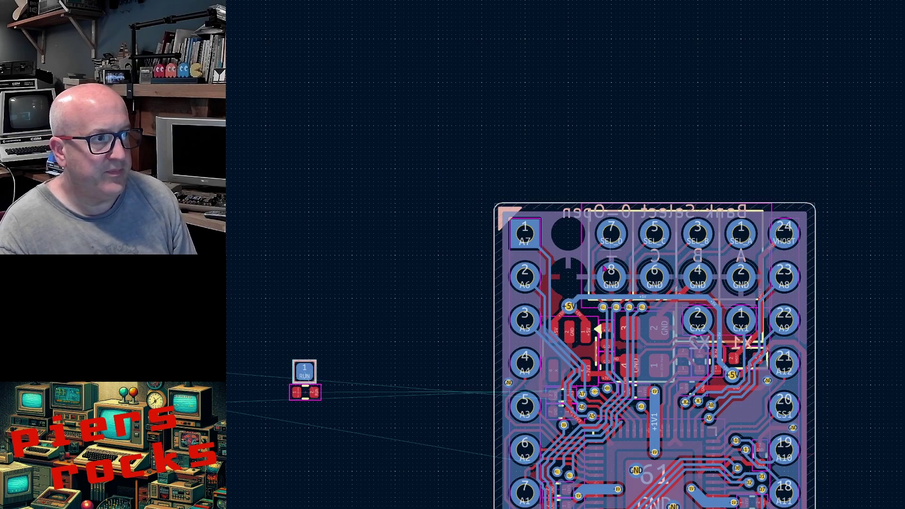
pyautogui.press('Delete')
pyautogui.scroll(4, 611, 254)
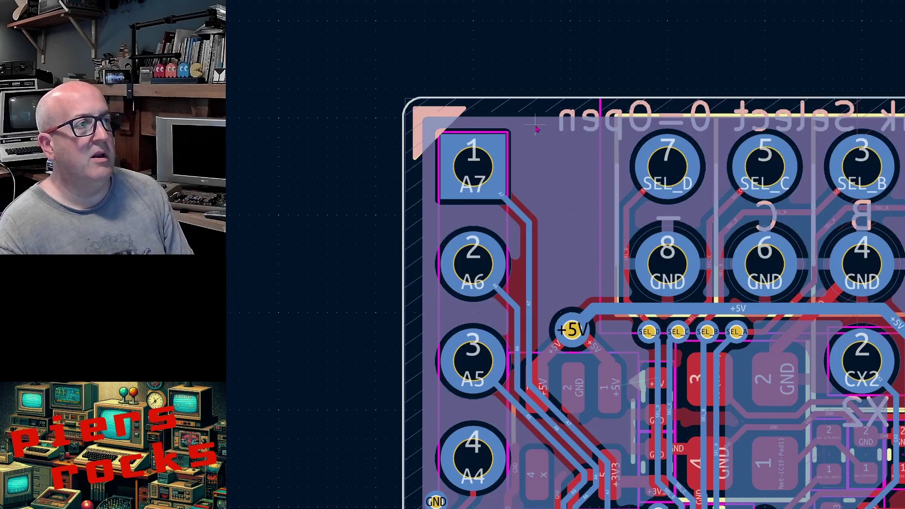
# Select the dangling back-layer SEL_A track stub near the chip's A6 pad.
pyautogui.scroll(-2, 632, 340)
pyautogui.scroll(-2, 632, 339)
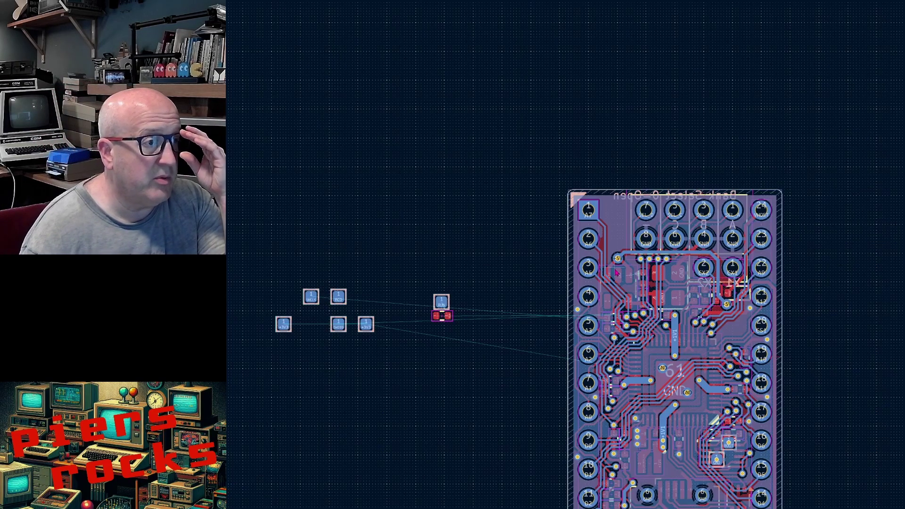
pyautogui.scroll(-1, 622, 274)
pyautogui.scroll(1, 632, 288)
pyautogui.scroll(3, 609, 254)
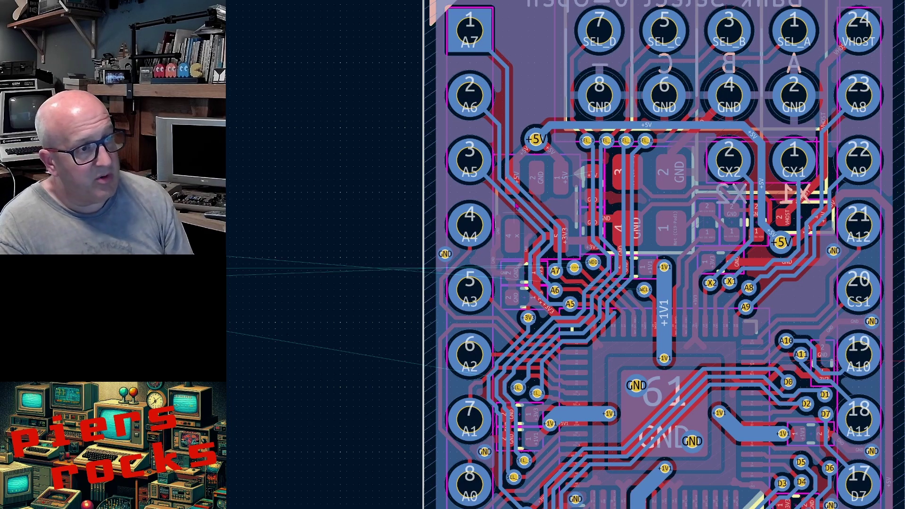
pyautogui.scroll(5, 631, 312)
pyautogui.click(597, 263)
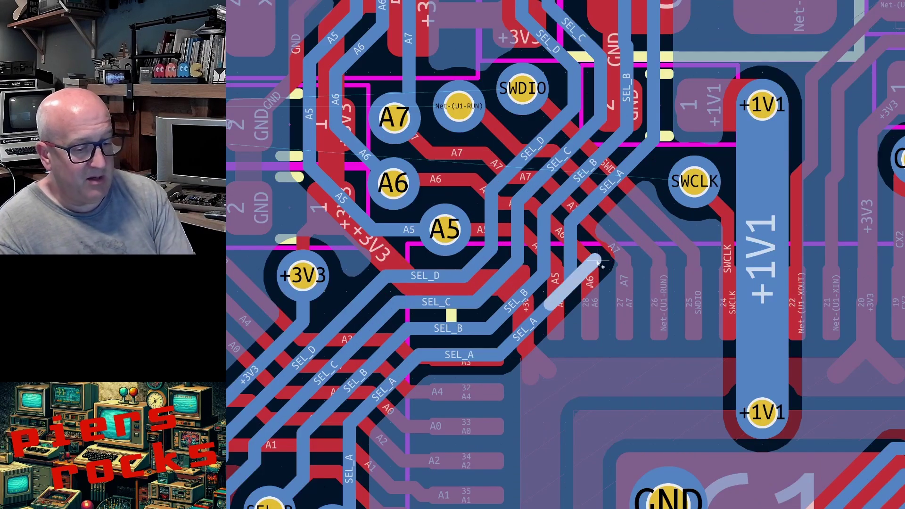
pyautogui.scroll(-3, 597, 262)
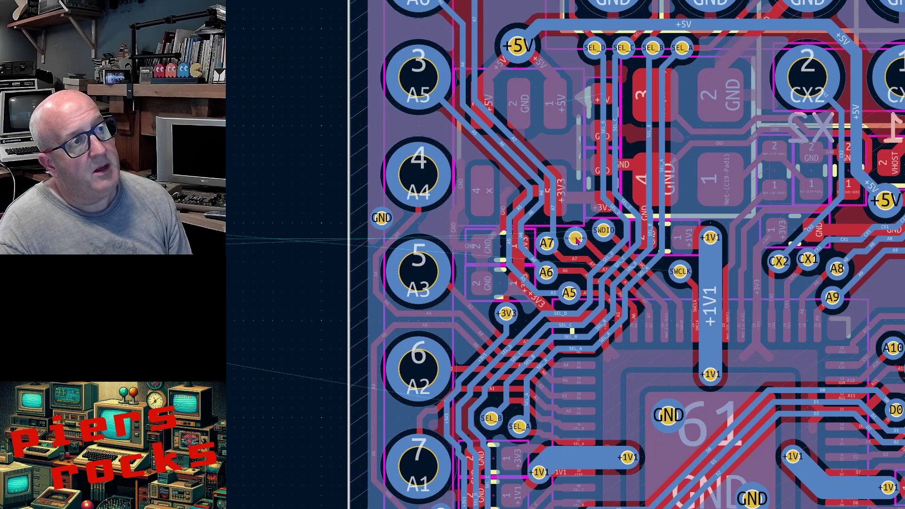
# Route the chip's RUN net on the back layer from its via beside A7, parallel to the A7 track, up towards the +5V via.
pyautogui.scroll(-2, 577, 240)
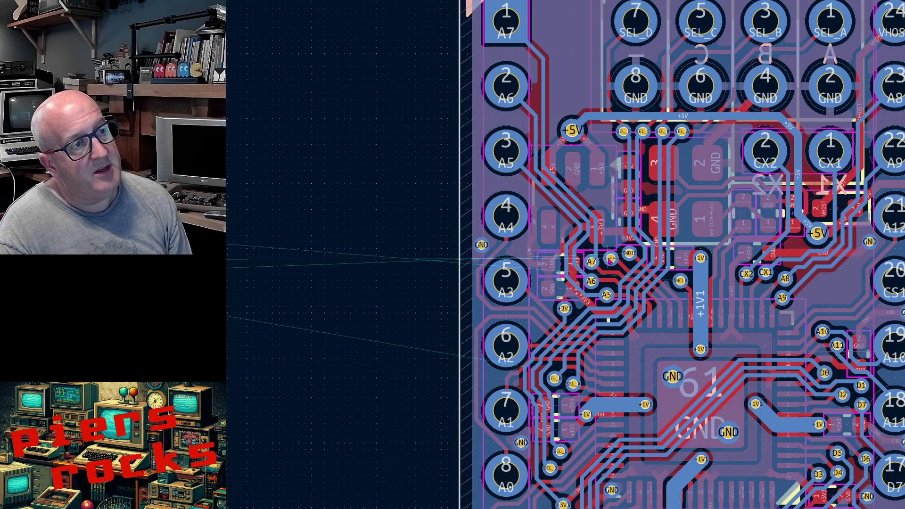
pyautogui.press('x')
pyautogui.scroll(5, 603, 248)
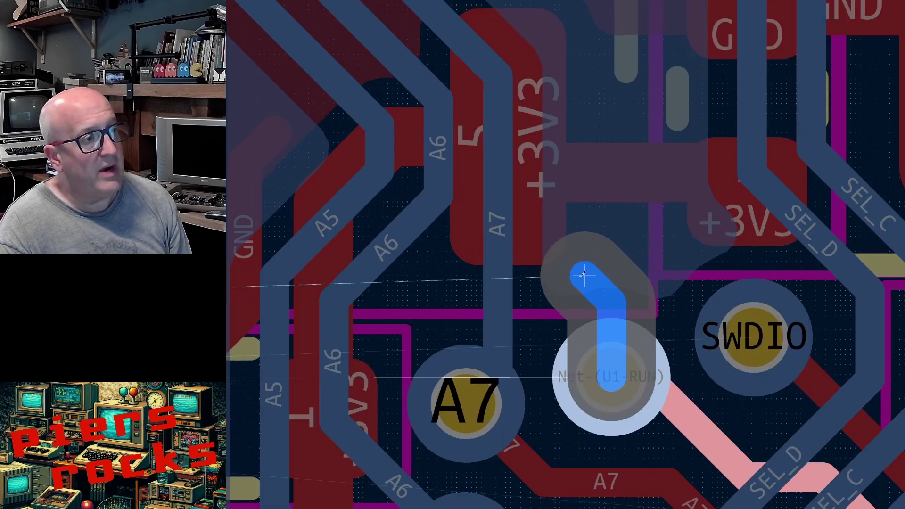
pyautogui.scroll(-3, 608, 231)
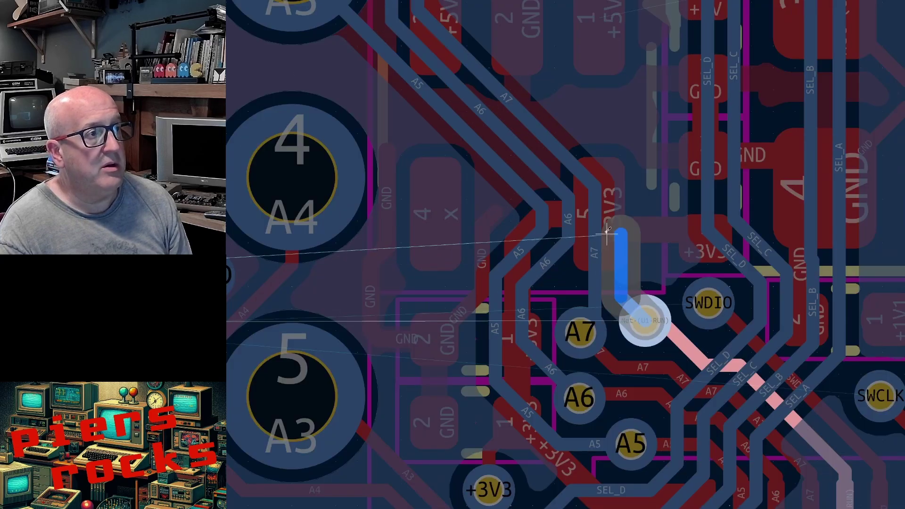
pyautogui.scroll(-3, 600, 156)
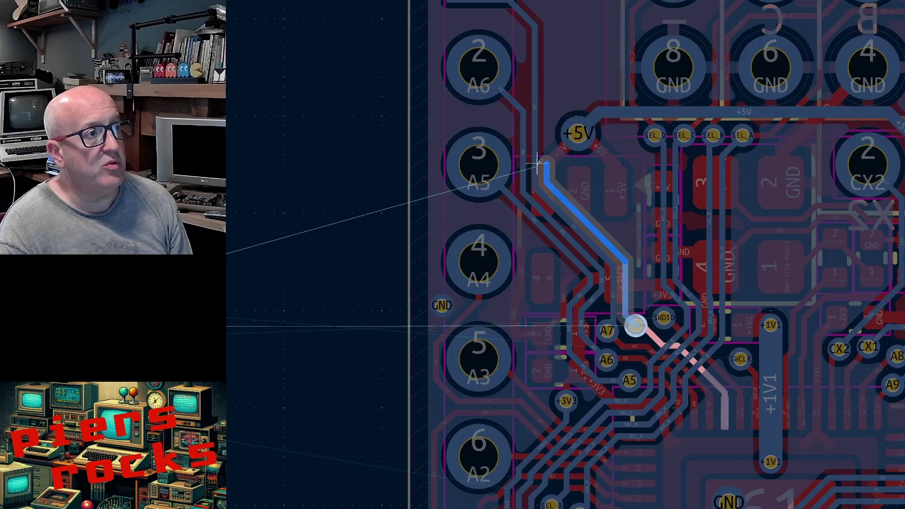
# Inspect the unplaced MCO test pad and the bank select header pads at the top of the board.
pyautogui.scroll(-5, 540, 163)
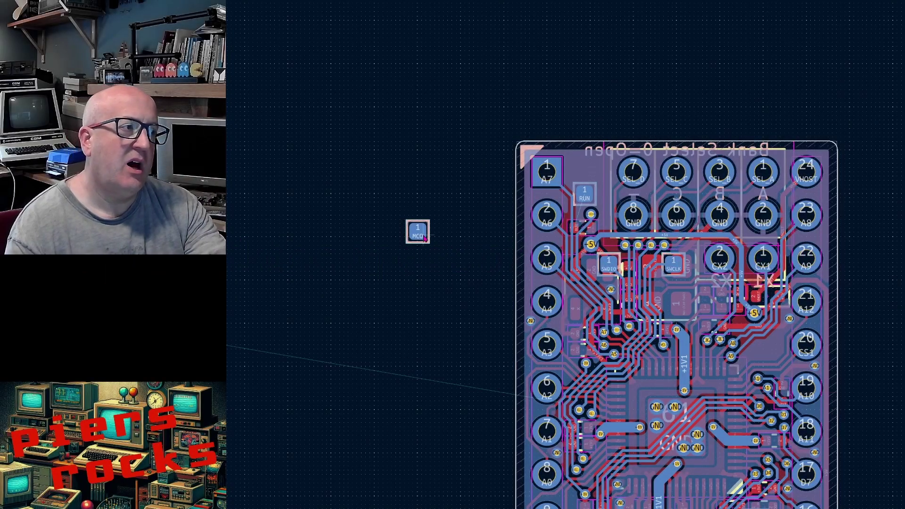
pyautogui.moveTo(395, 207); pyautogui.dragTo(441, 257)
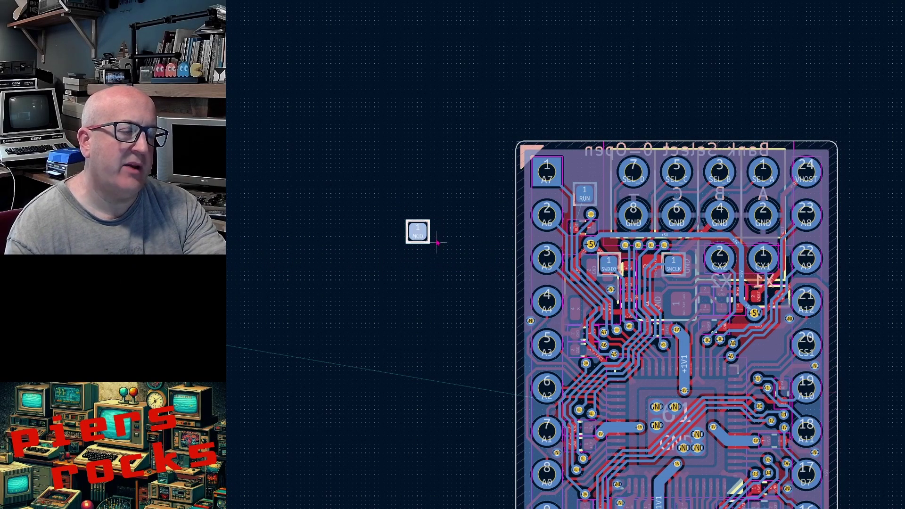
pyautogui.scroll(3, 606, 256)
pyautogui.scroll(-4, 606, 256)
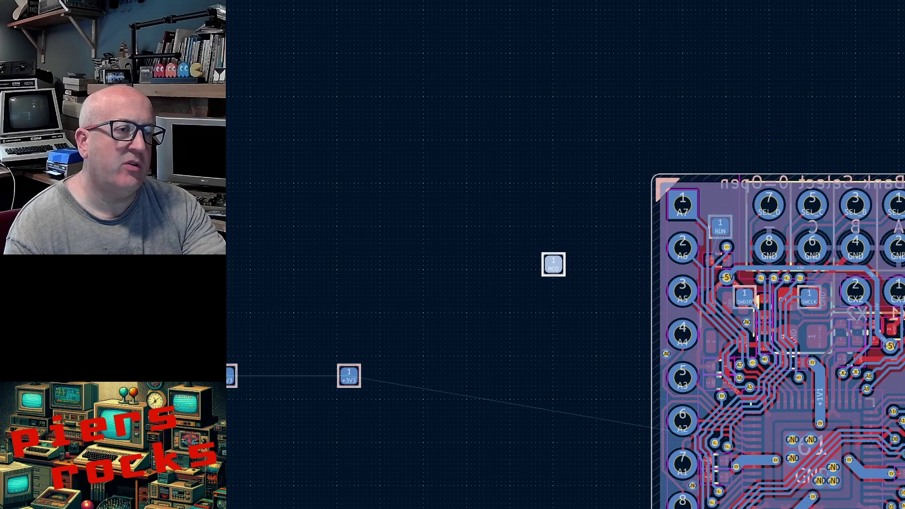
pyautogui.scroll(3, 611, 259)
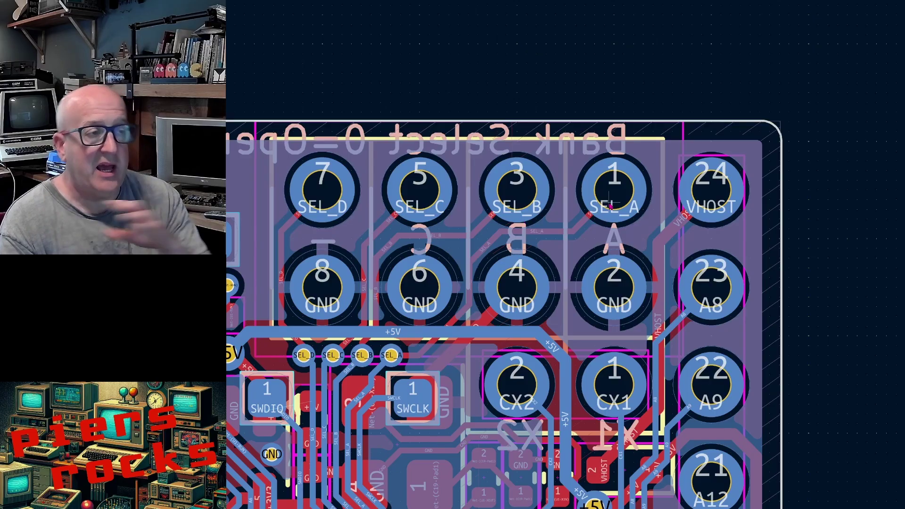
pyautogui.click(519, 194)
pyautogui.click(600, 188)
pyautogui.scroll(-5, 599, 189)
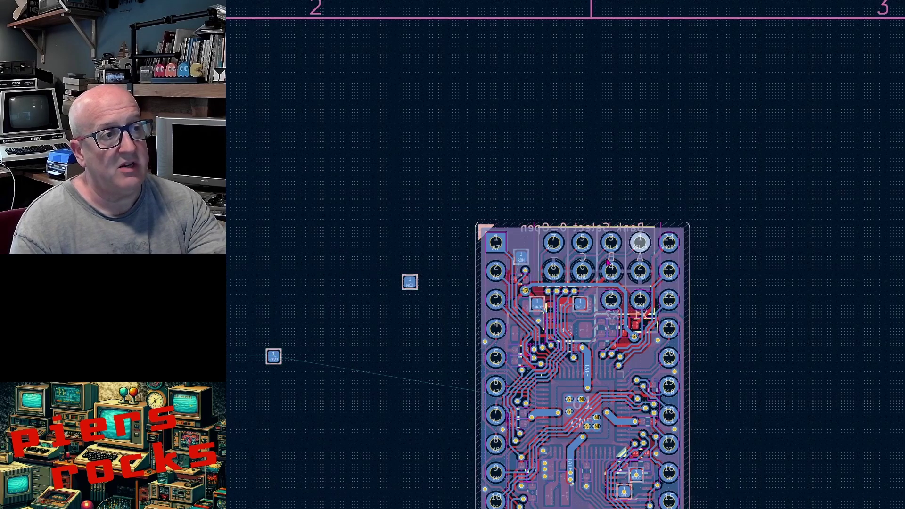
pyautogui.scroll(3, 411, 283)
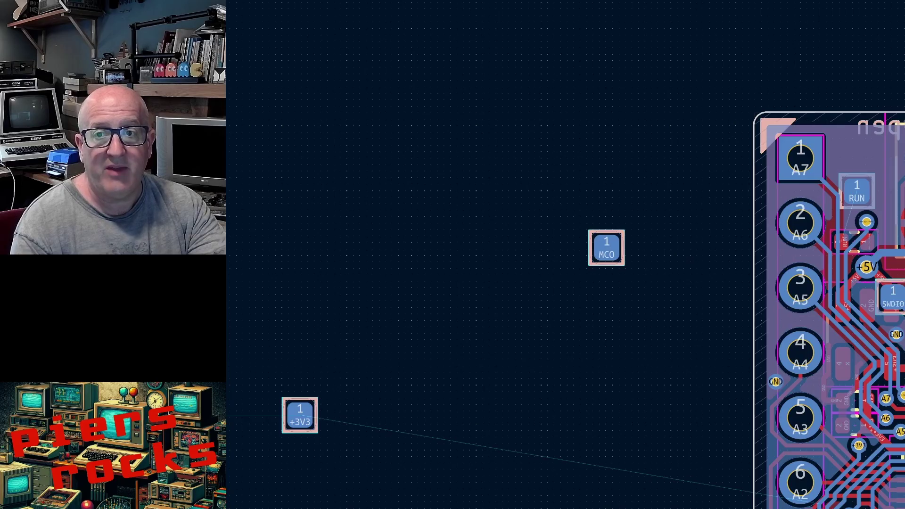
# Route the RUN net on the front layer from pad 2 beside the A6 pin to the RUN test pad, ending in a via at its centre.
pyautogui.scroll(3, 609, 257)
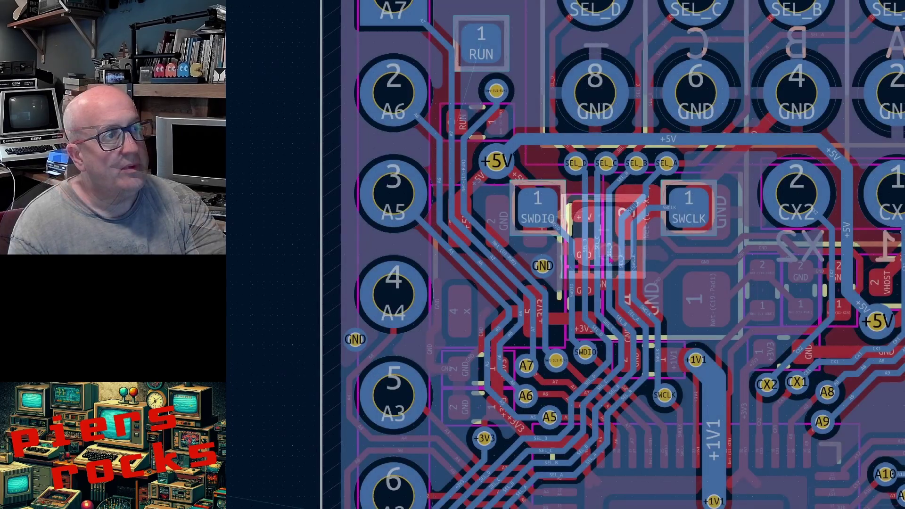
pyautogui.scroll(-2, 611, 261)
pyautogui.scroll(5, 571, 259)
pyautogui.scroll(-1, 611, 262)
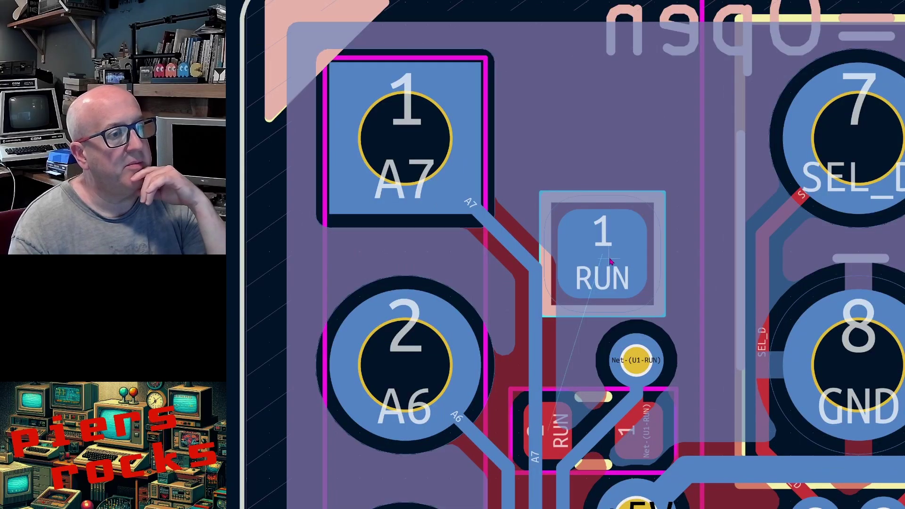
pyautogui.scroll(-2, 610, 261)
pyautogui.scroll(5, 613, 226)
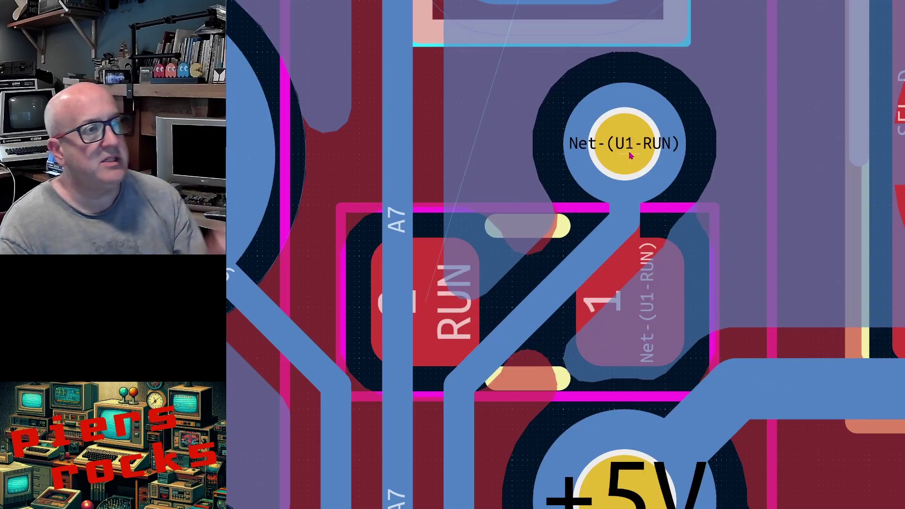
pyautogui.scroll(-2, 631, 155)
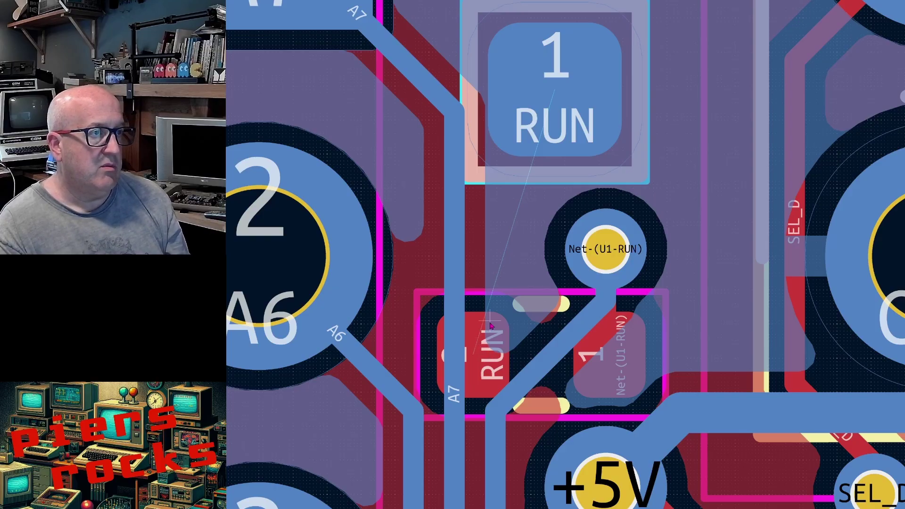
pyautogui.press('pageup')
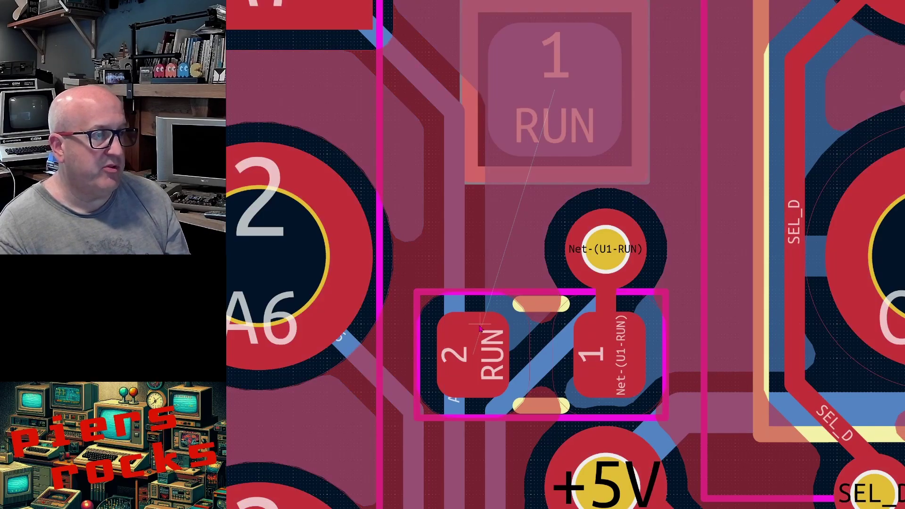
pyautogui.press('x')
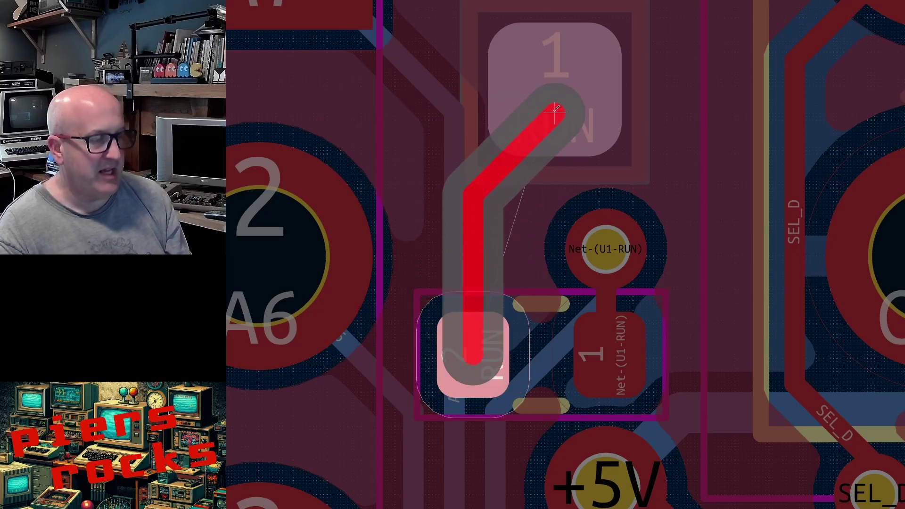
pyautogui.press('v')
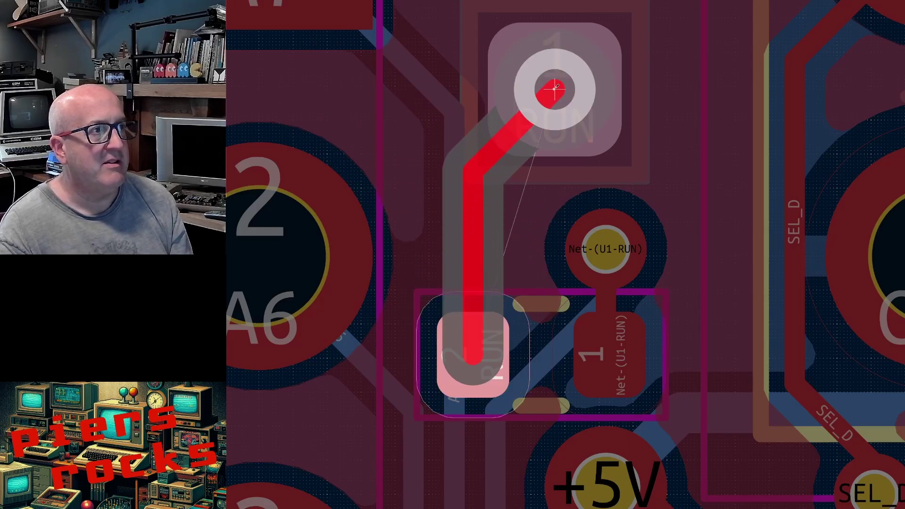
pyautogui.click(555, 88)
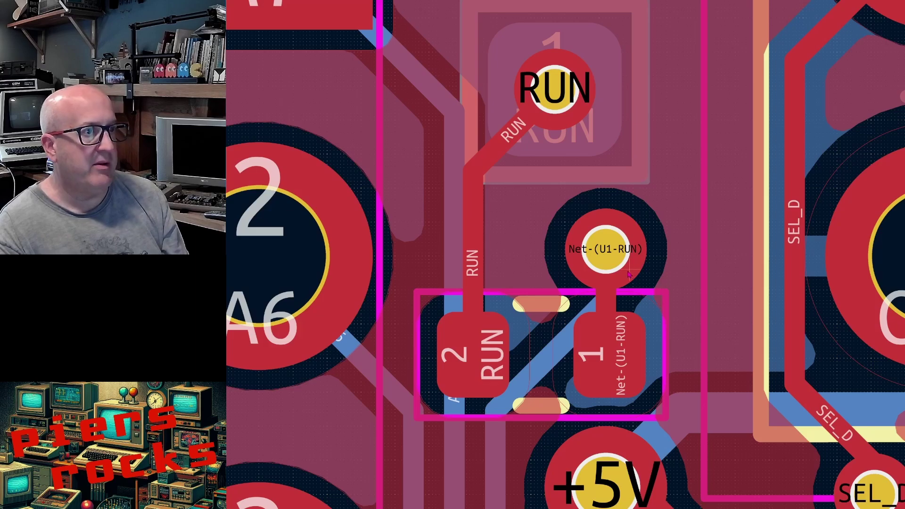
# Straighten the back-layer SEL_A track below its via into one diagonal and tighten the neighbouring SWCLK track's corner.
pyautogui.scroll(-5, 606, 231)
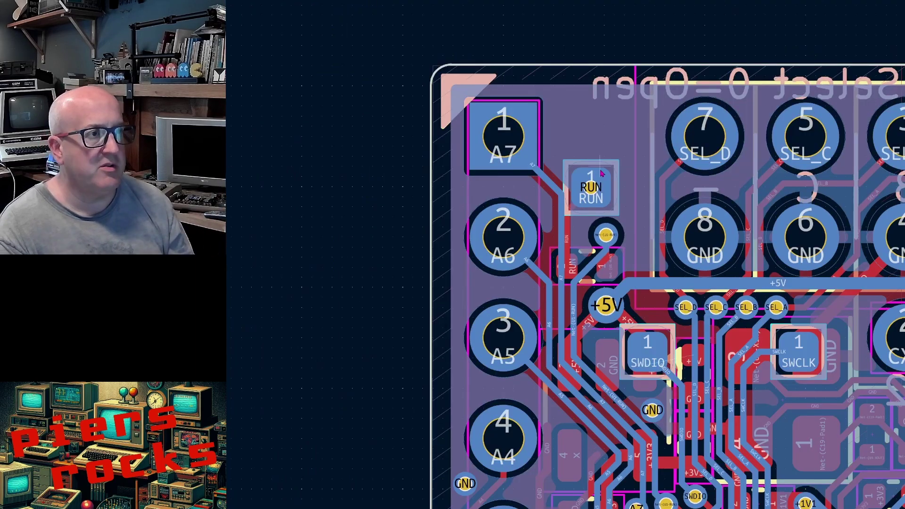
pyautogui.scroll(-2, 608, 341)
pyautogui.scroll(5, 686, 405)
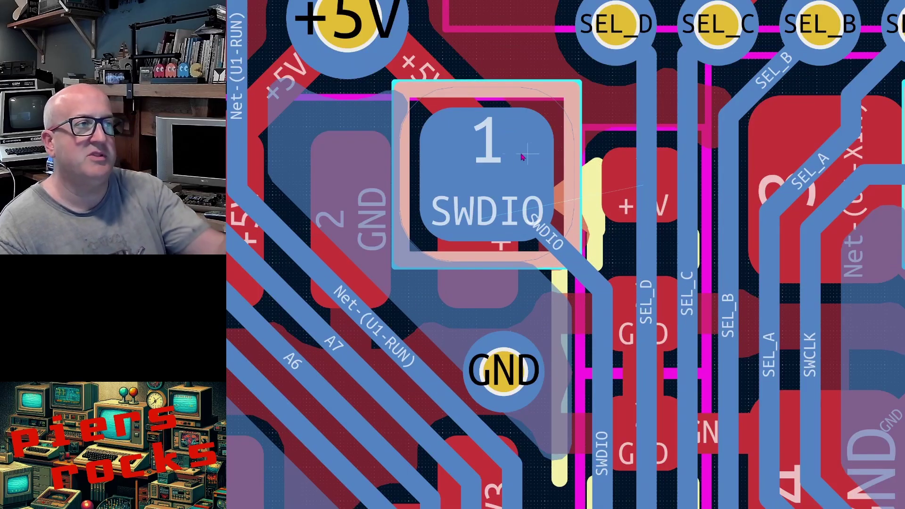
pyautogui.scroll(-1, 496, 185)
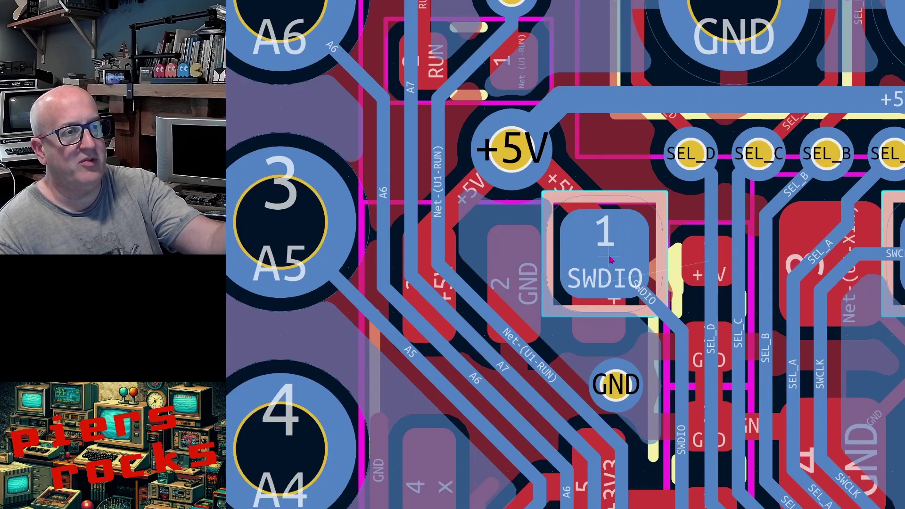
pyautogui.scroll(-1, 611, 260)
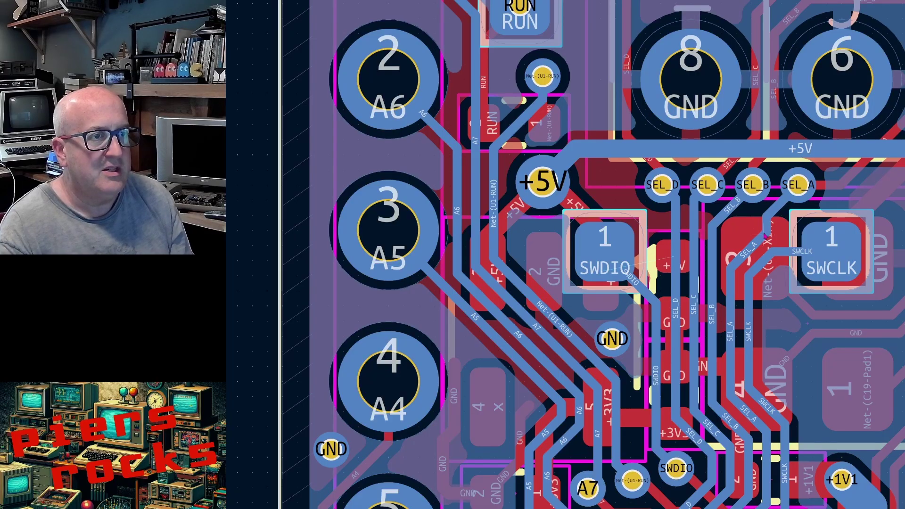
pyautogui.click(765, 213)
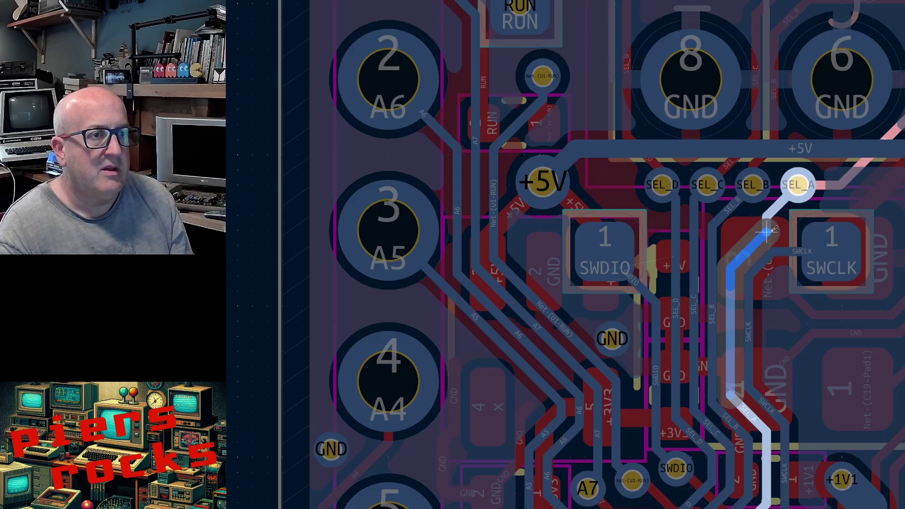
pyautogui.moveTo(782, 202); pyautogui.dragTo(781, 203)
pyautogui.moveTo(761, 259); pyautogui.dragTo(756, 254)
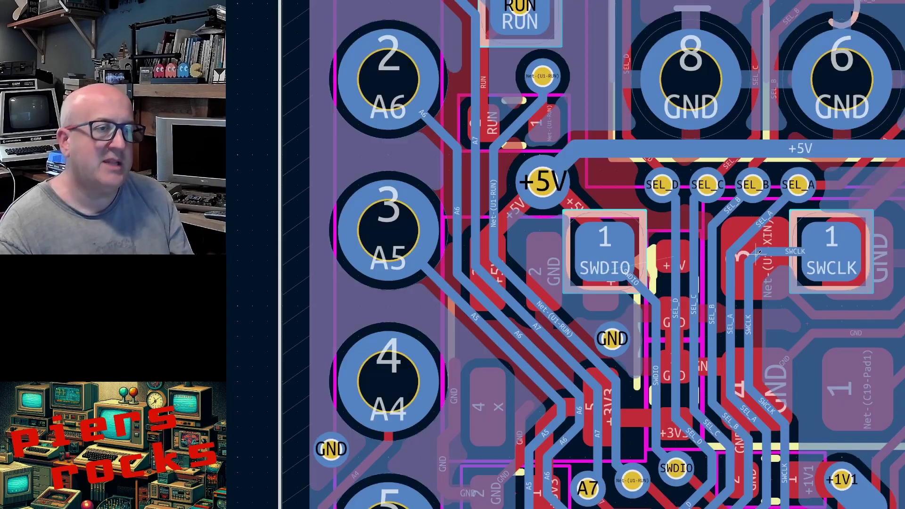
# Reroute the back-layer +5V track so it leaves the +5V via horizontally and angles up to the main run near SEL_D.
pyautogui.scroll(-8, 756, 254)
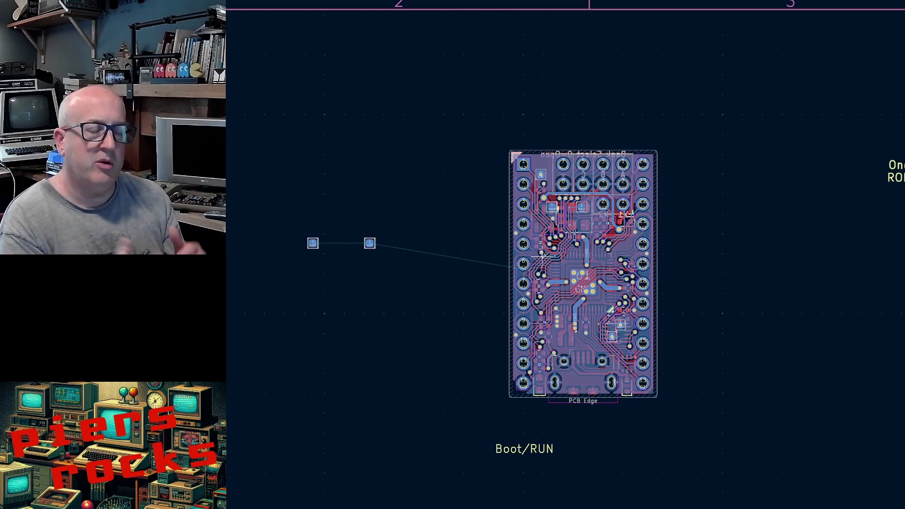
pyautogui.scroll(5, 543, 255)
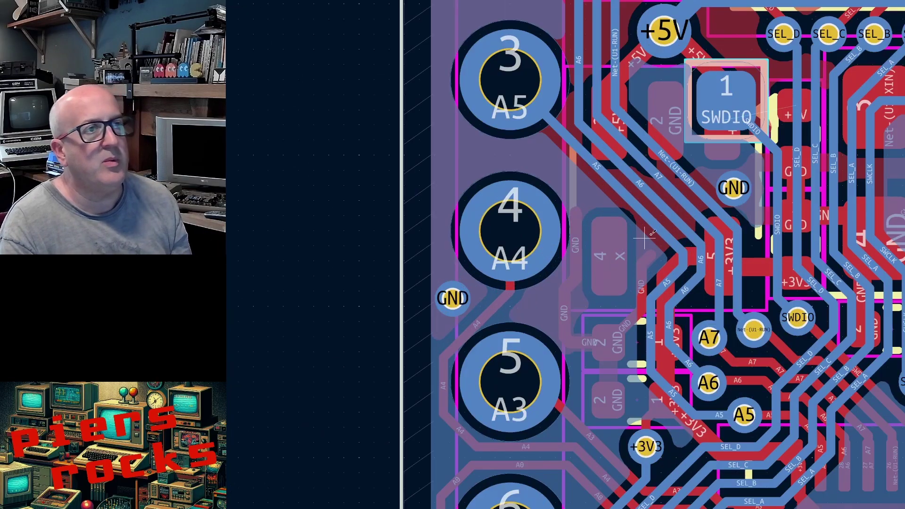
pyautogui.scroll(4, 634, 181)
pyautogui.scroll(-1, 611, 255)
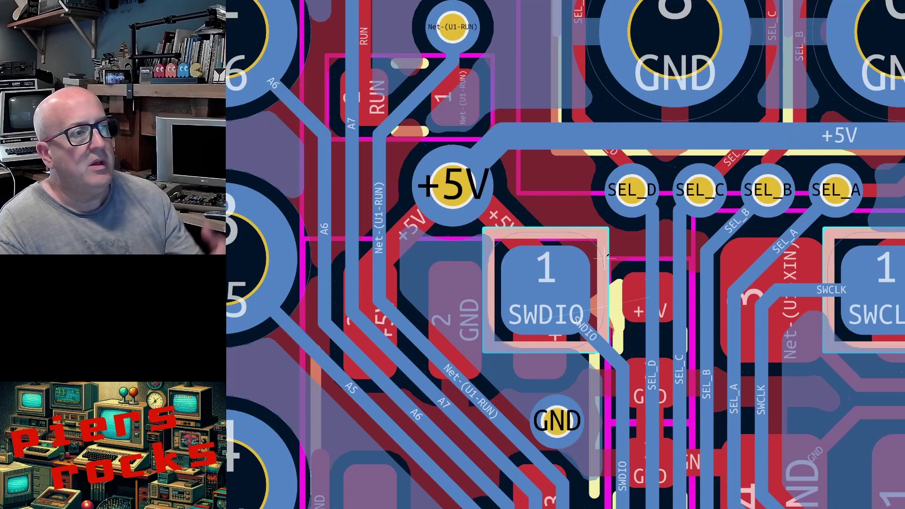
pyautogui.scroll(-1, 612, 255)
pyautogui.scroll(2, 612, 255)
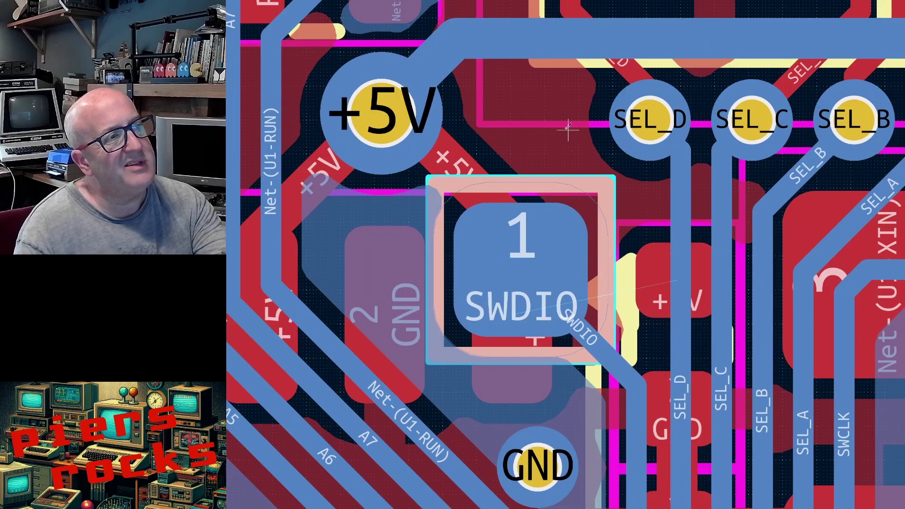
pyautogui.scroll(-1, 609, 256)
pyautogui.scroll(-1, 609, 256)
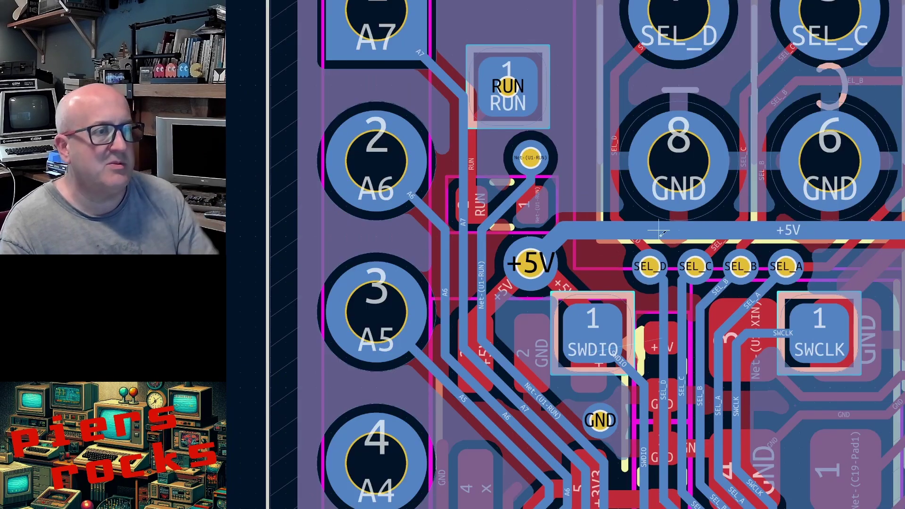
pyautogui.press('x')
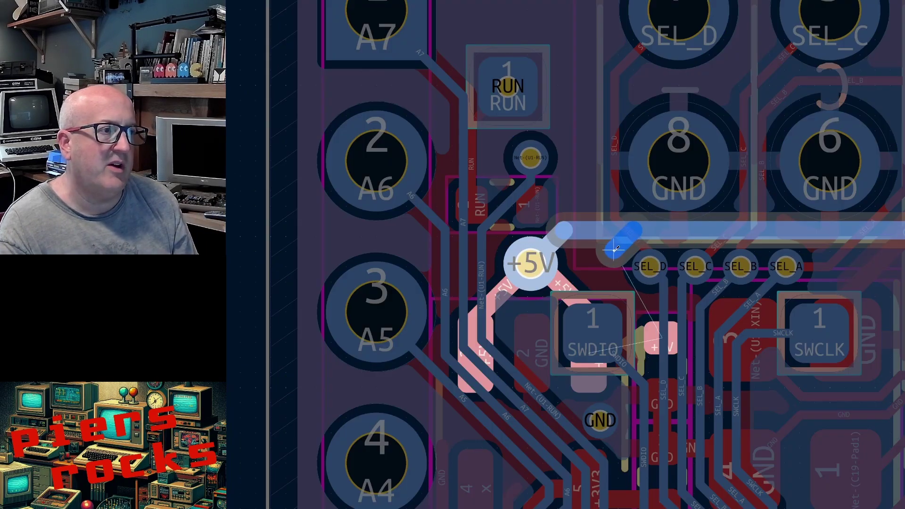
pyautogui.click(549, 266)
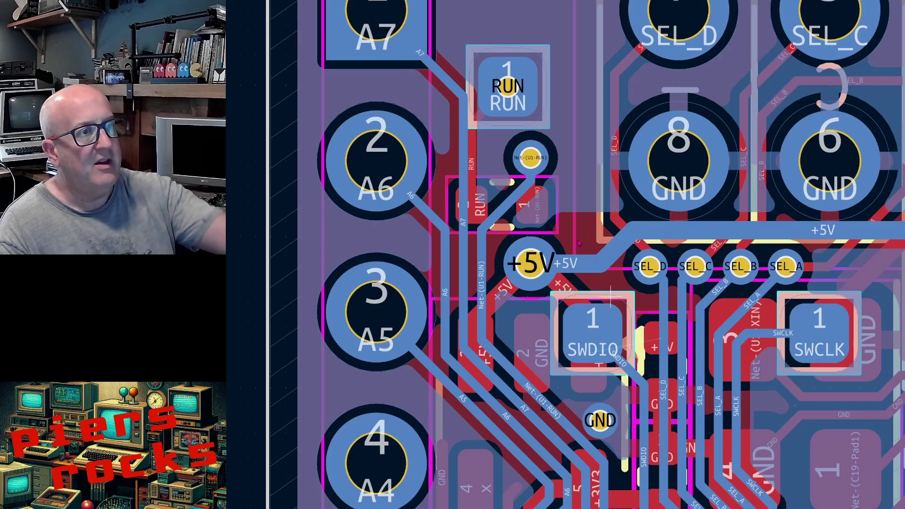
pyautogui.scroll(-2, 608, 271)
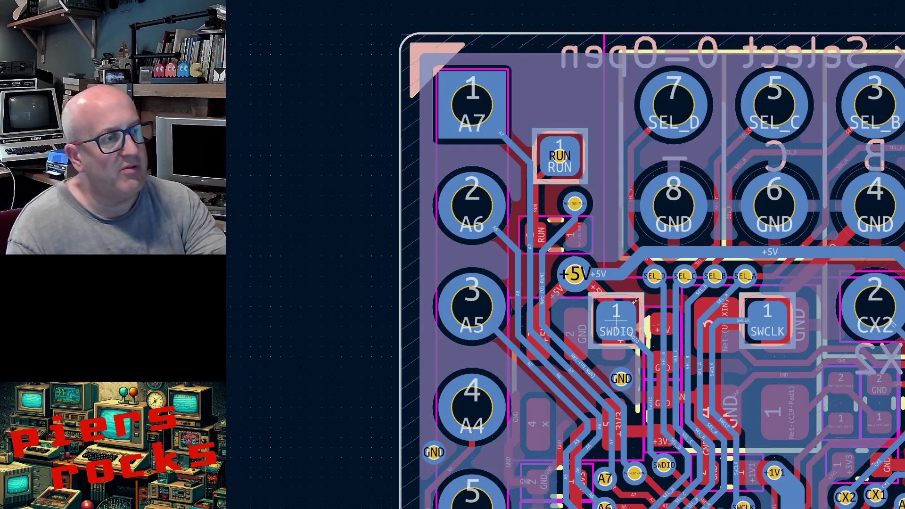
pyautogui.scroll(4, 635, 300)
pyautogui.scroll(-3, 632, 283)
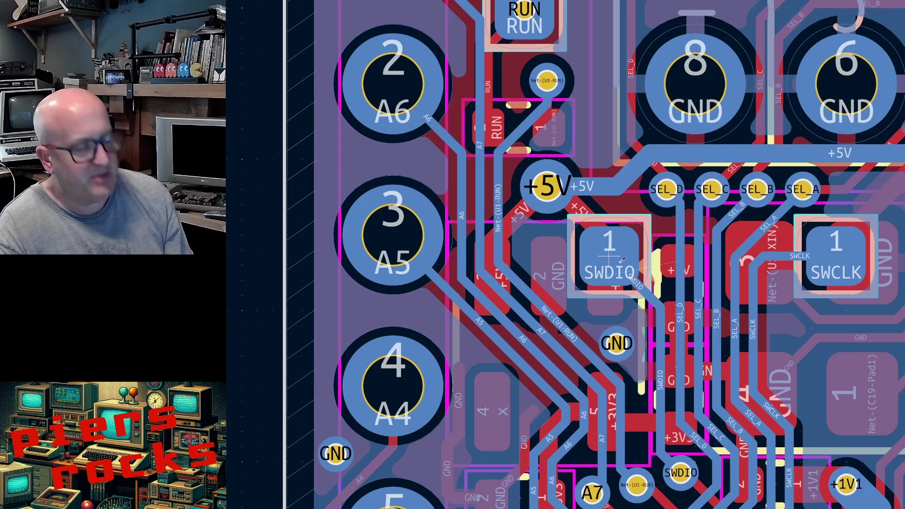
pyautogui.click(613, 261)
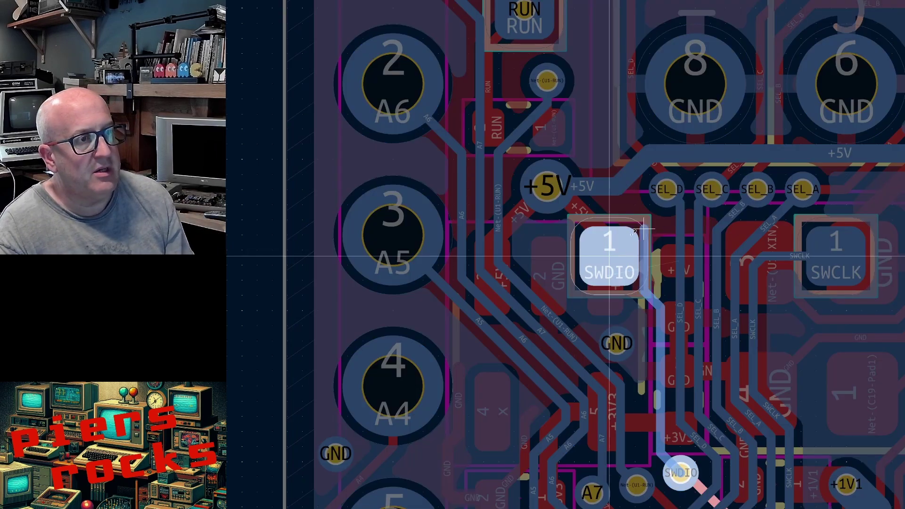
pyautogui.press('Escape')
pyautogui.click(632, 229)
pyautogui.press('Escape')
pyautogui.click(632, 229)
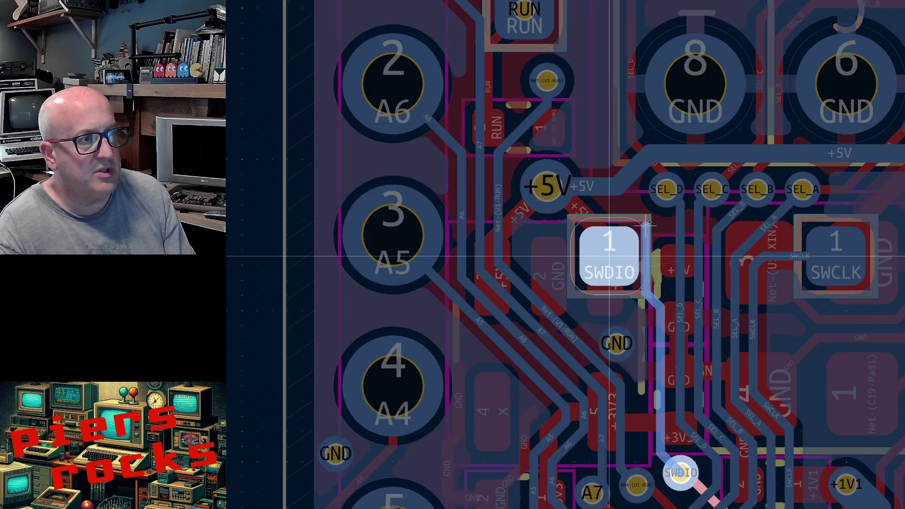
pyautogui.press('Escape')
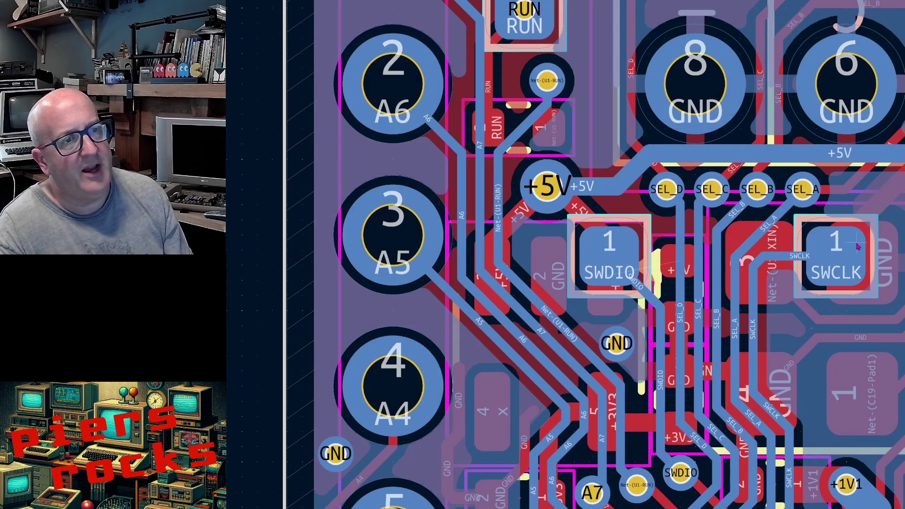
# Move the SWDIO test pad slightly towards the SWCLK pad, keeping the two pads level.
pyautogui.click(631, 253)
pyautogui.press('m')
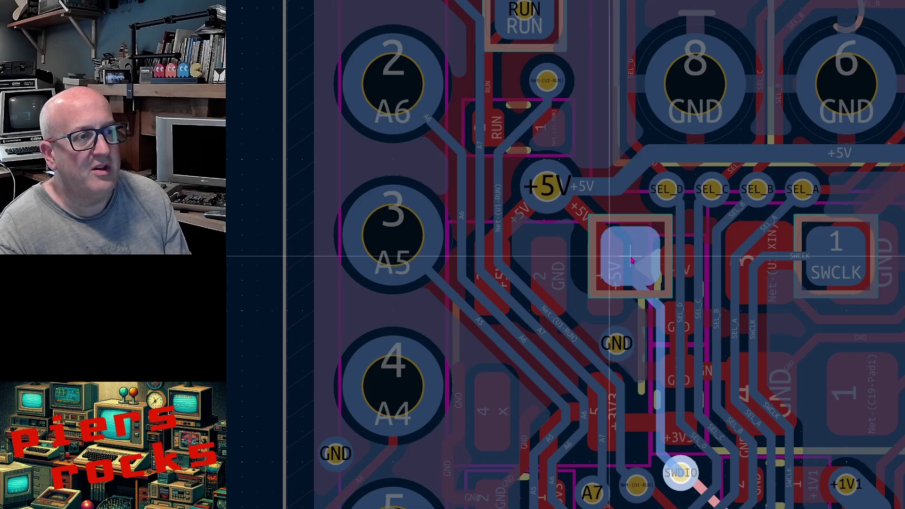
pyautogui.click(632, 261)
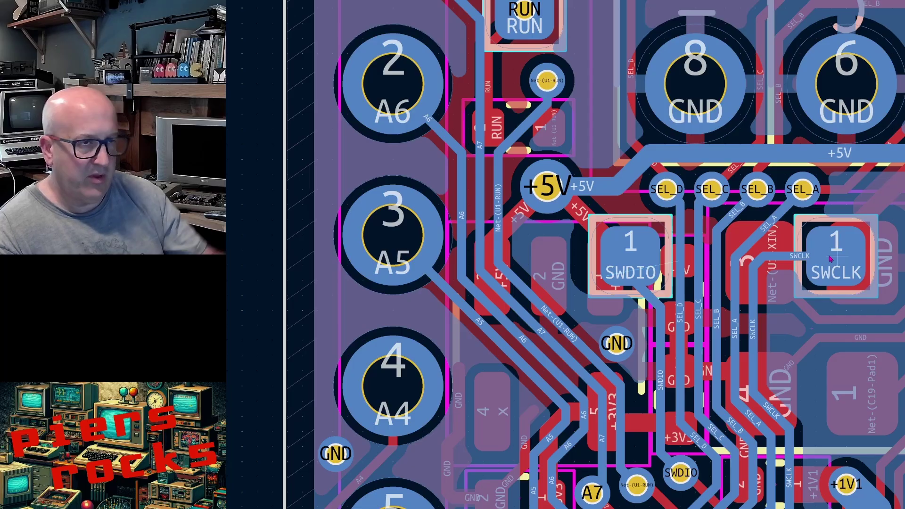
# Move the SWCLK test pad slightly towards the SWDIO pad with its track attached, keeping both pads level.
pyautogui.click(845, 261)
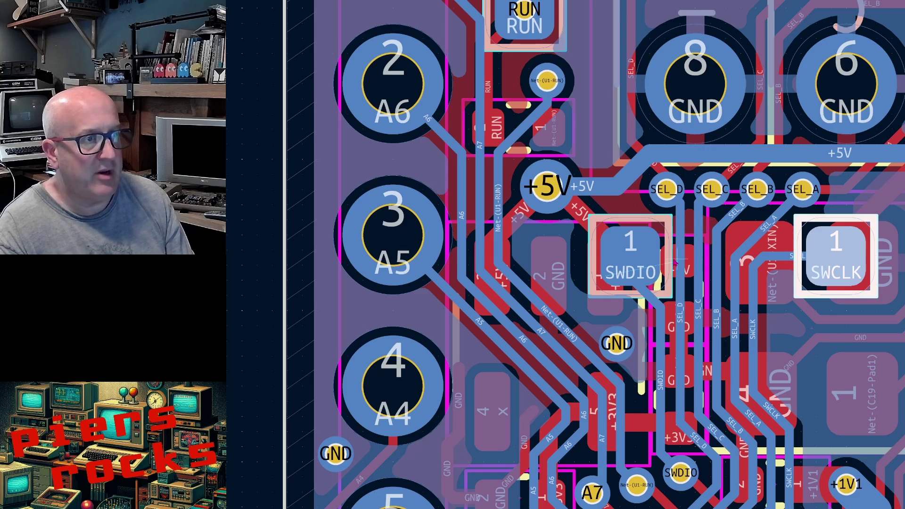
pyautogui.click(640, 256)
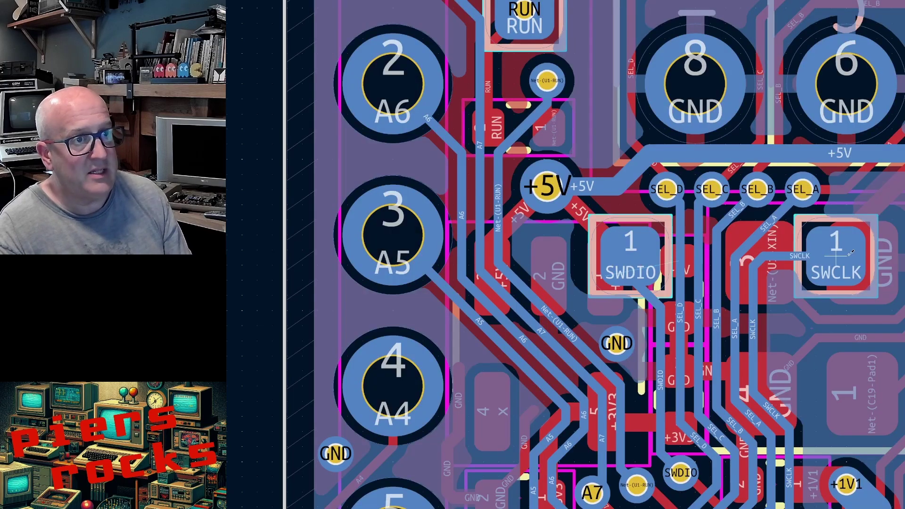
pyautogui.click(838, 254)
pyautogui.scroll(-2, 838, 254)
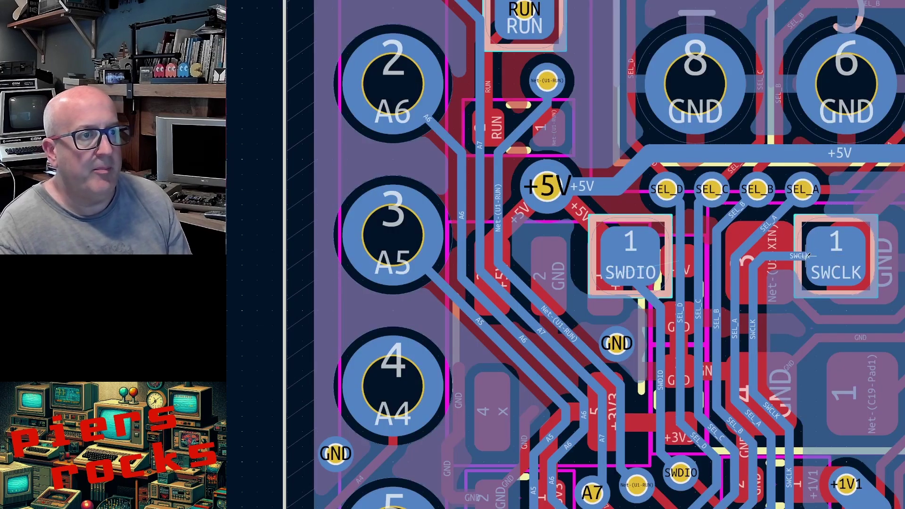
pyautogui.scroll(6, 844, 254)
pyautogui.scroll(-6, 618, 241)
pyautogui.scroll(2, 625, 247)
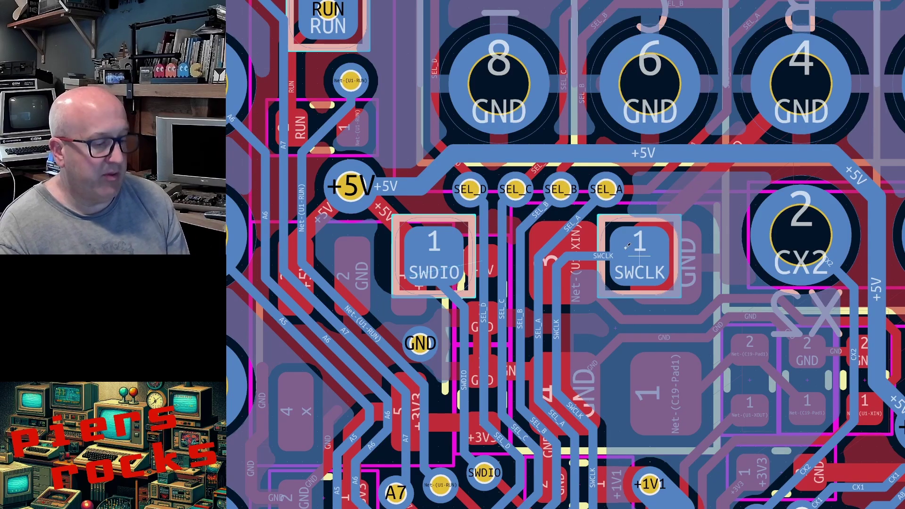
pyautogui.click(628, 245)
pyautogui.press('m')
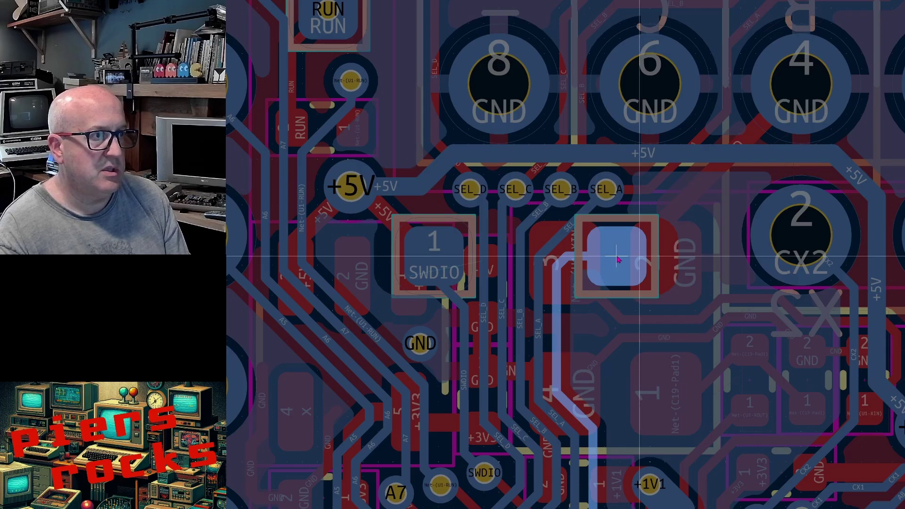
pyautogui.click(618, 259)
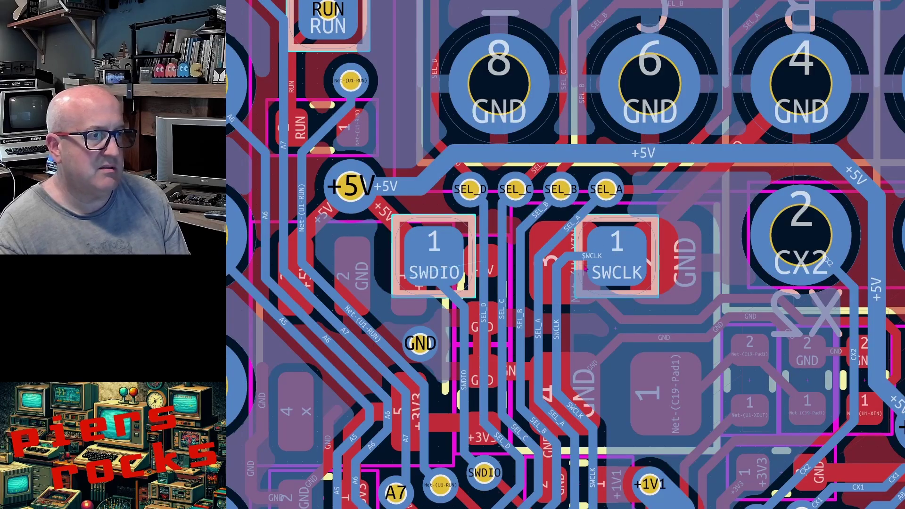
pyautogui.click(593, 259)
pyautogui.click(595, 260)
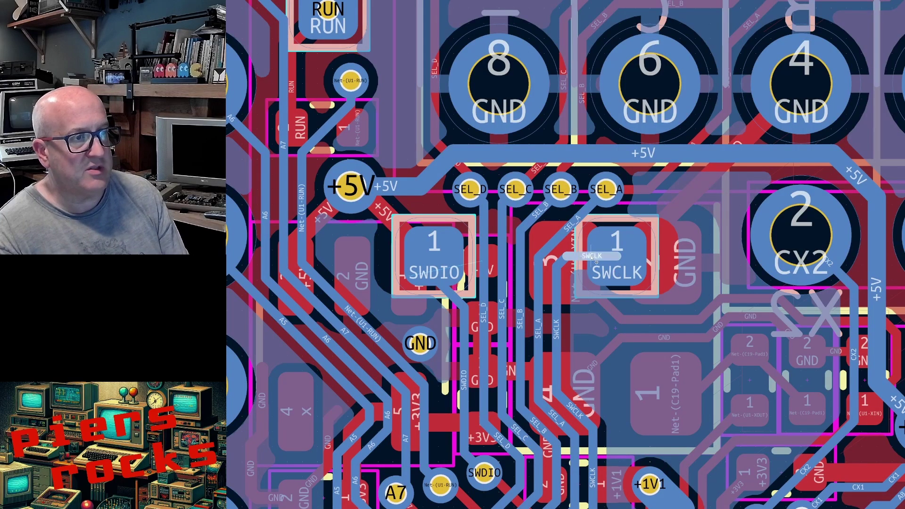
pyautogui.scroll(-5, 617, 258)
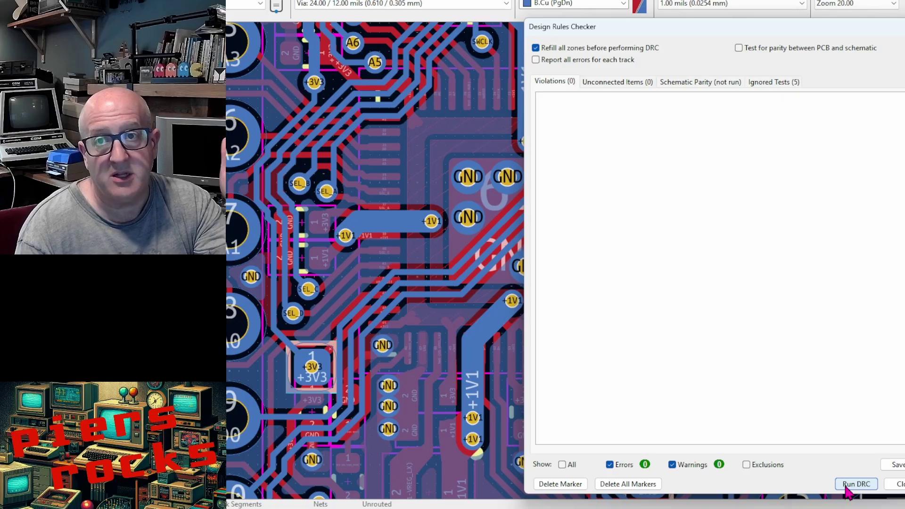
# Run the design rules check with zone refill and review the unconnected items and the TP1 clearance violation.
pyautogui.click(848, 488)
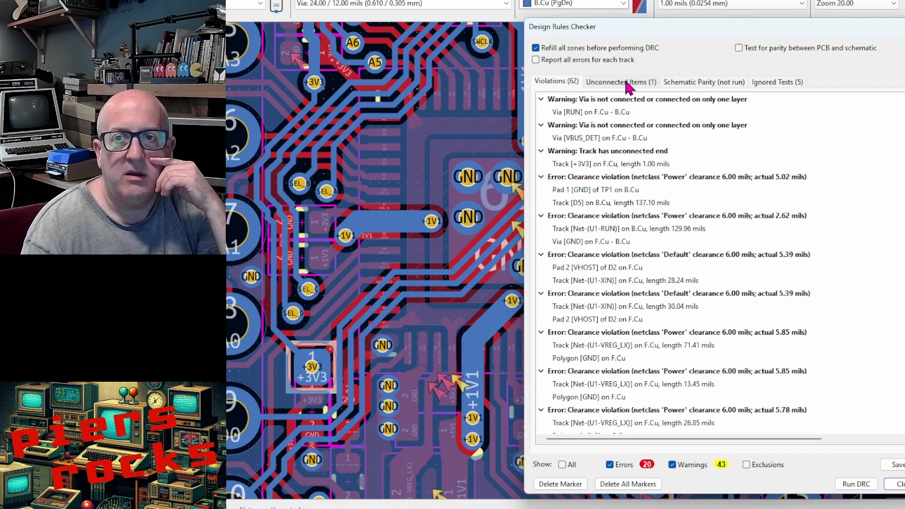
pyautogui.click(626, 85)
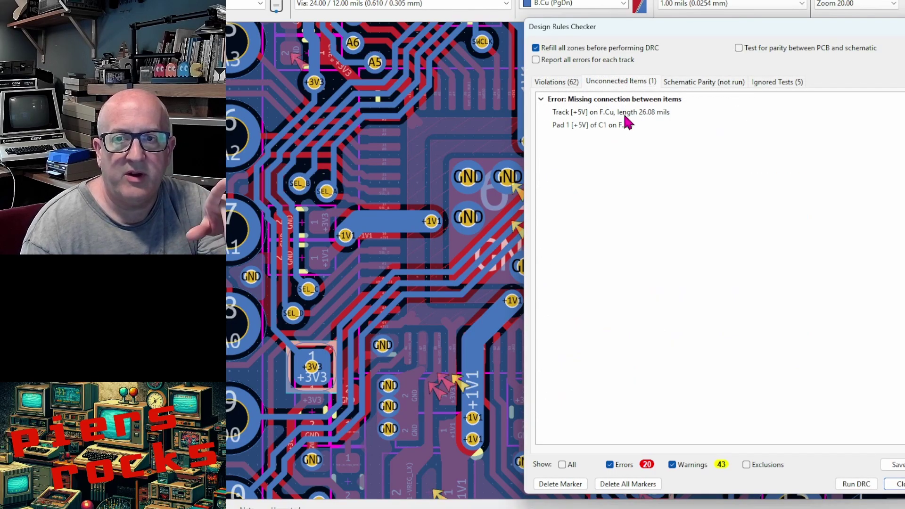
pyautogui.click(573, 84)
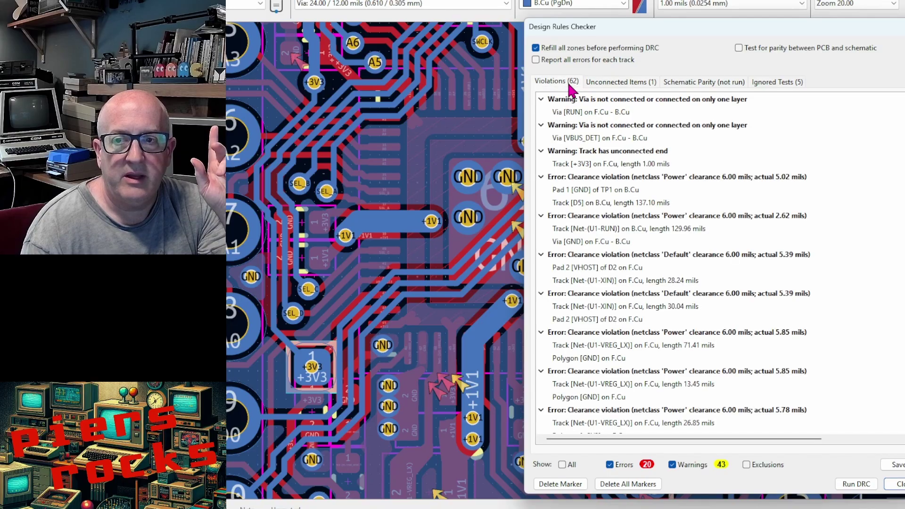
pyautogui.scroll(3, 610, 267)
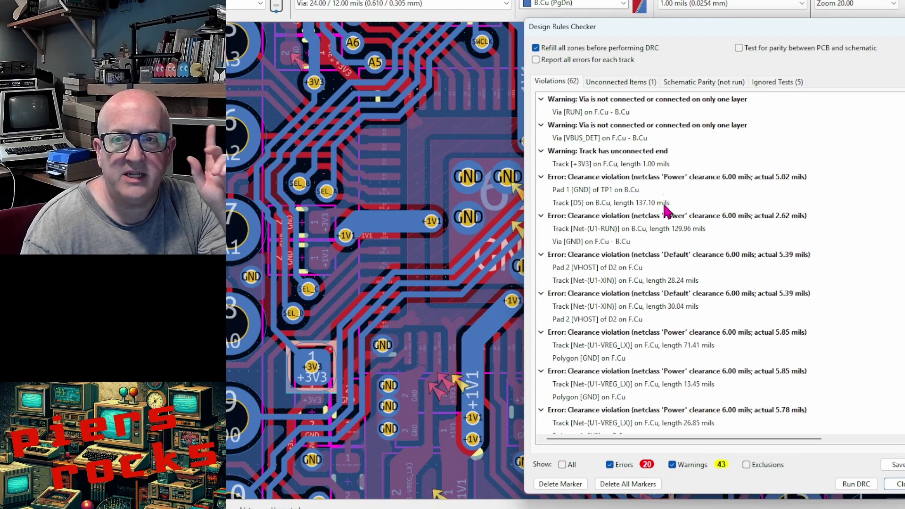
pyautogui.click(662, 178)
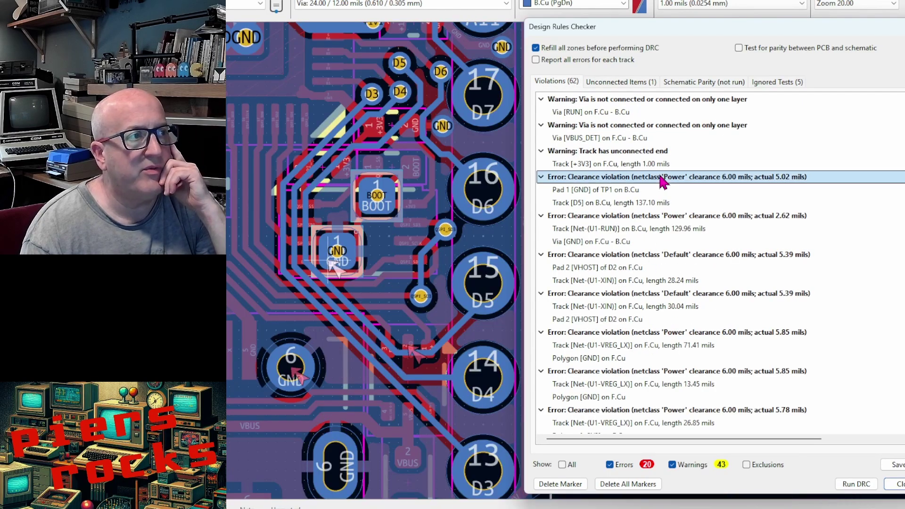
pyautogui.scroll(-2, 660, 239)
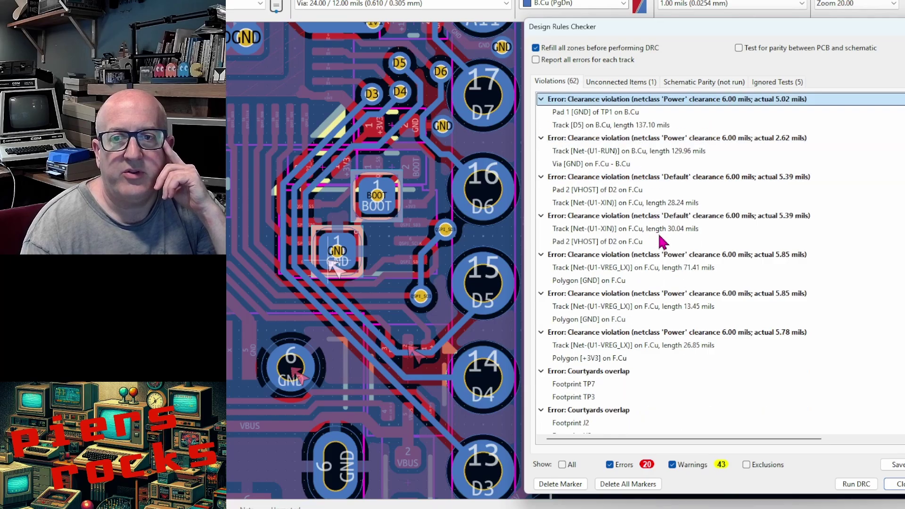
pyautogui.scroll(2, 660, 248)
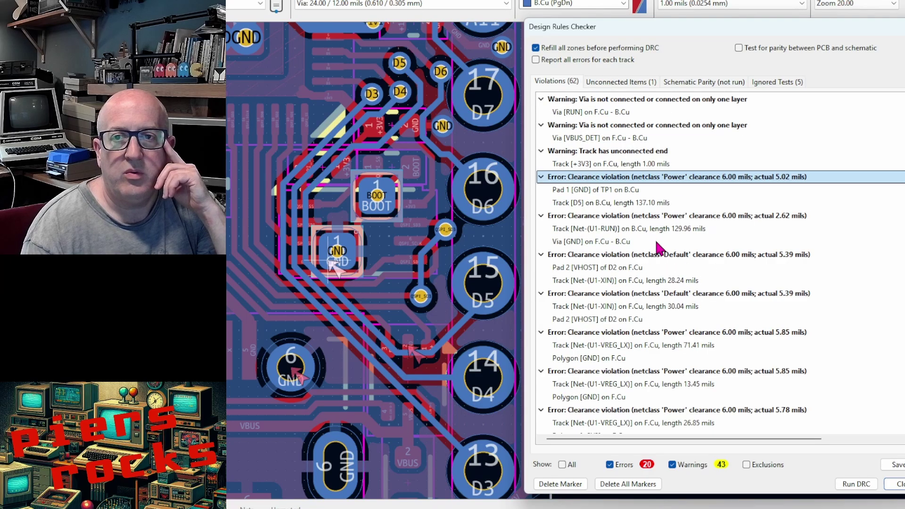
# Exclude the two single-layer via warnings, for the RUN via and the VBUS_DET via.
pyautogui.click(642, 106)
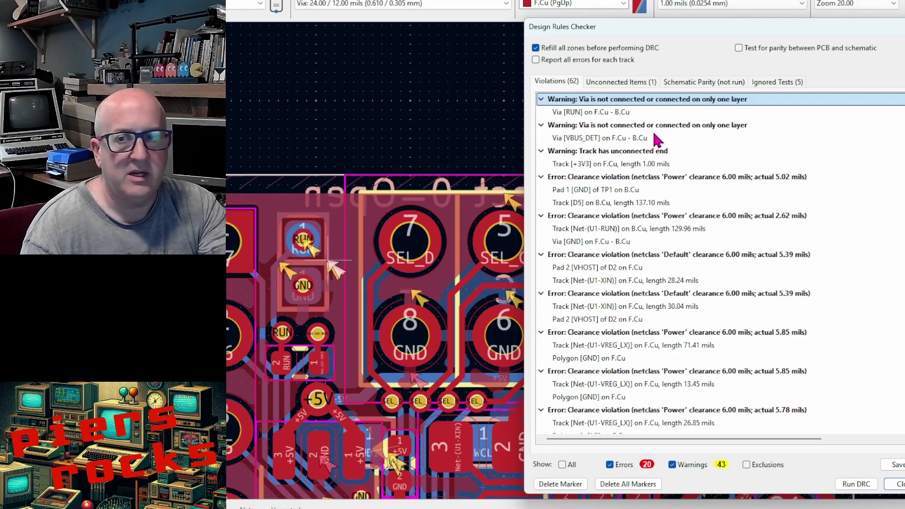
pyautogui.rightClick(657, 102)
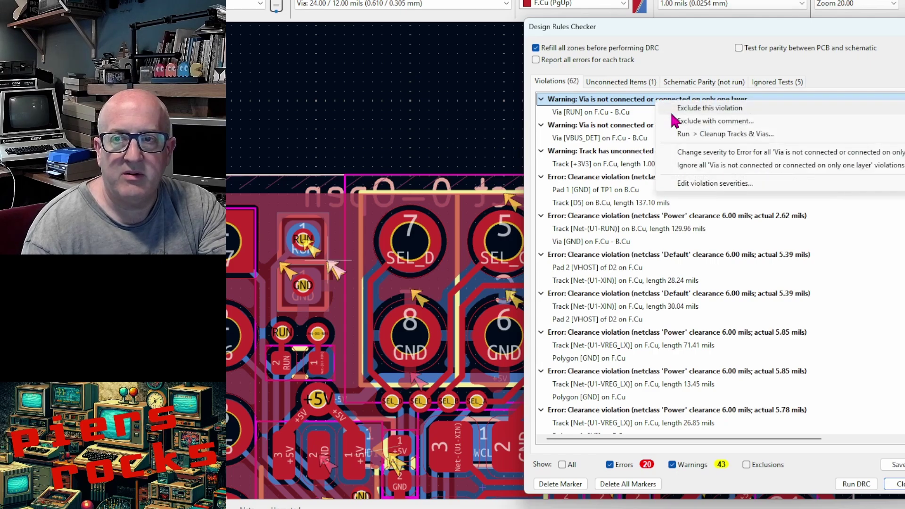
pyautogui.click(679, 109)
pyautogui.rightClick(660, 101)
pyautogui.click(682, 110)
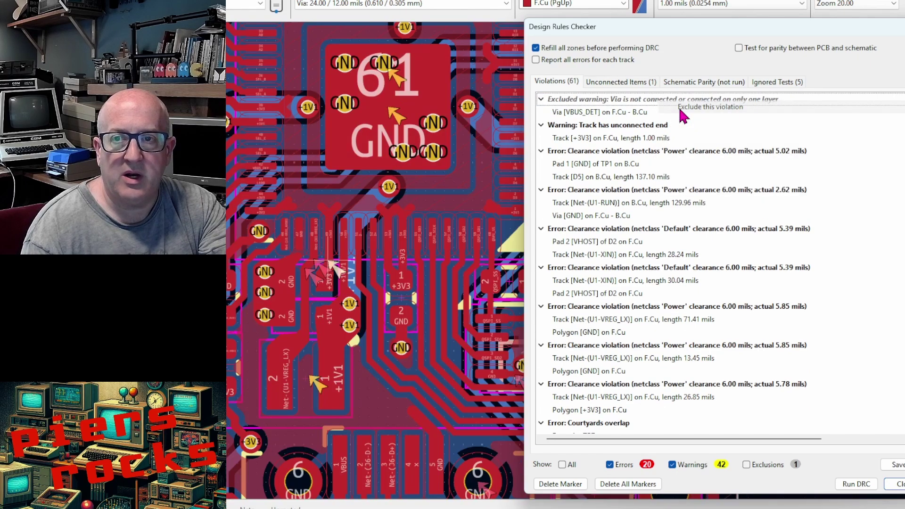
# Delete the stray 1.00 mil +3V3 track on F.Cu that is reported with an unconnected end.
pyautogui.click(653, 112)
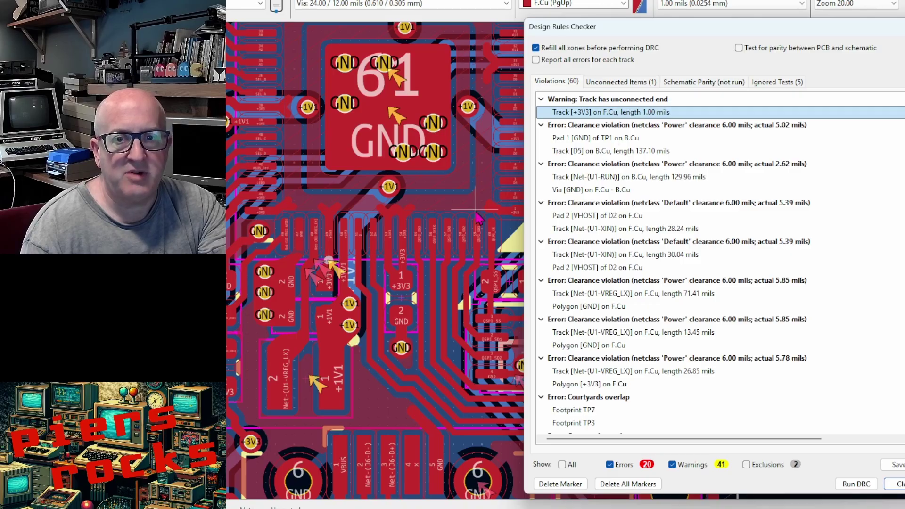
pyautogui.click(330, 266)
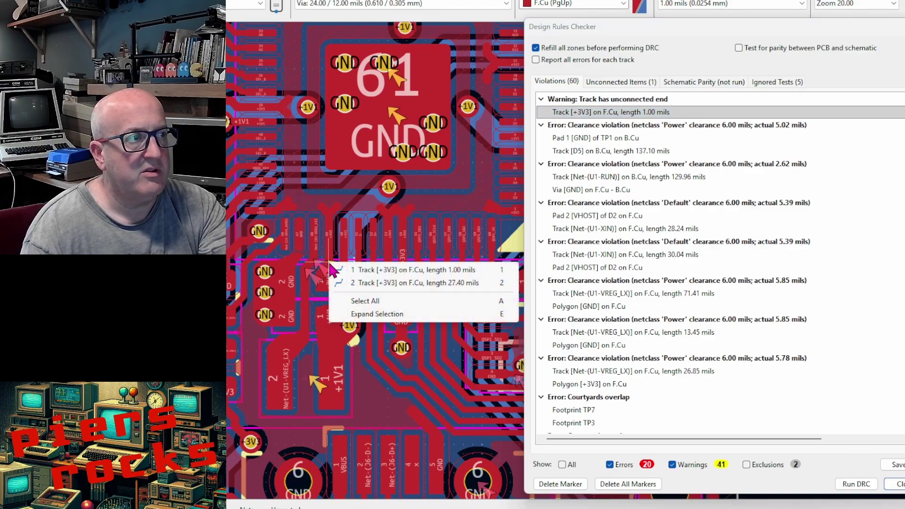
pyautogui.click(392, 283)
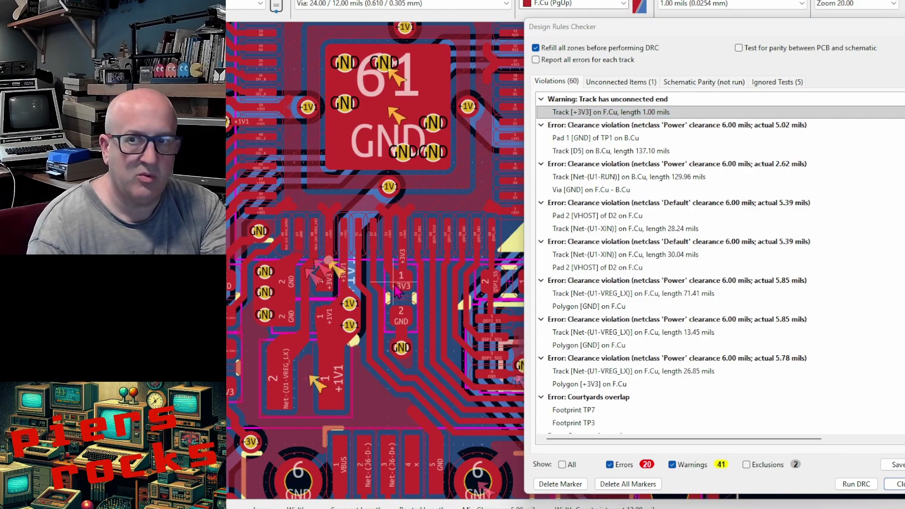
pyautogui.press('Delete')
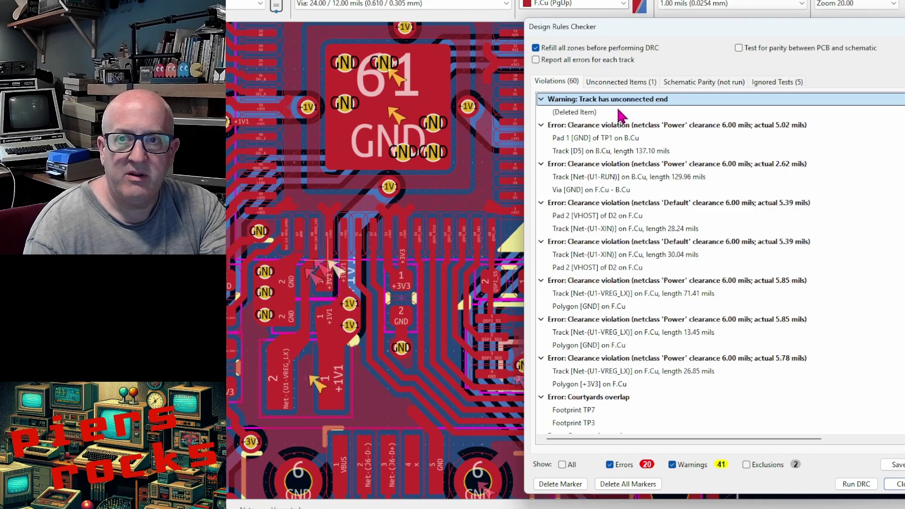
pyautogui.click(618, 112)
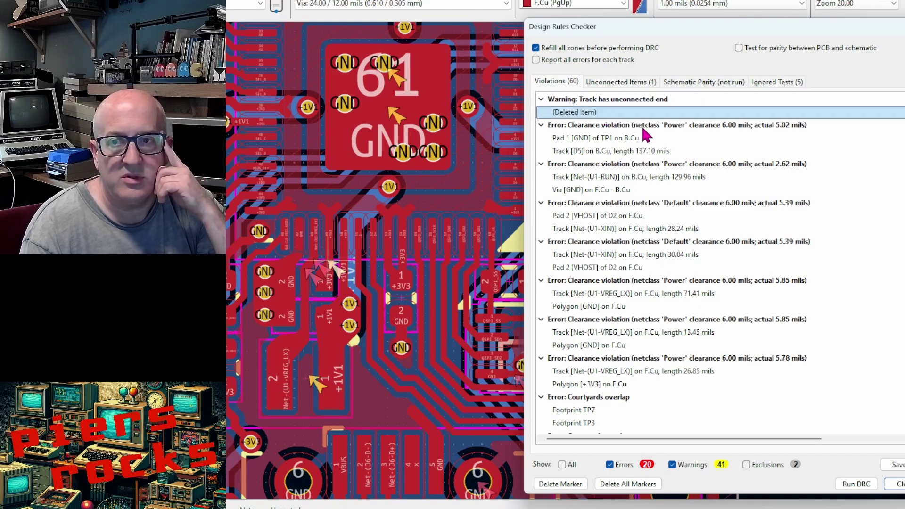
# Inspect the clearance violations between TP1 and the D5 track and between D2 pad 2 and the Net-(U1-XIN) track.
pyautogui.click(665, 127)
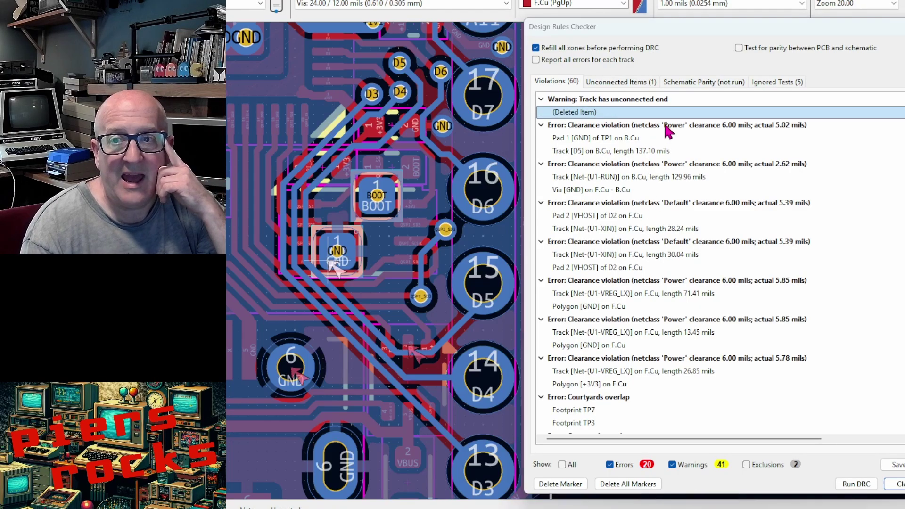
pyautogui.click(669, 151)
pyautogui.click(675, 206)
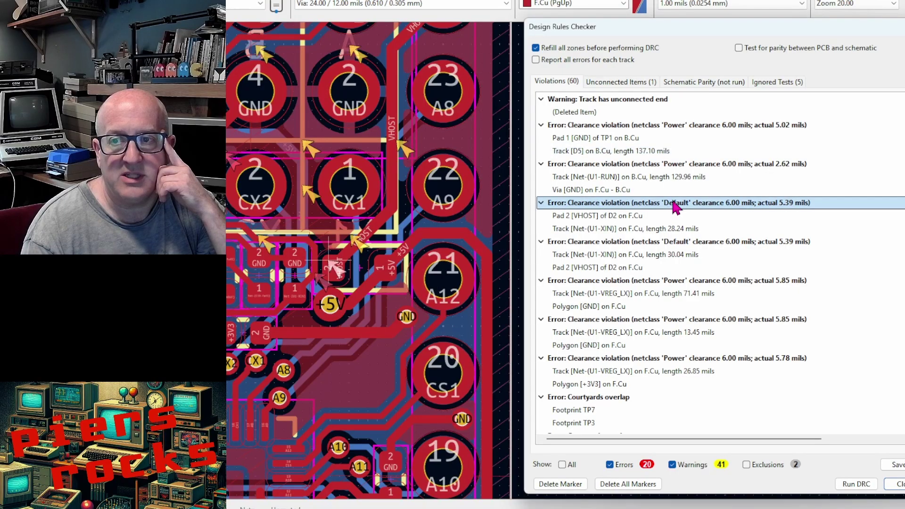
# Move the GND via below the SWDIO pad slightly away from the Net-(U1-RUN) track to increase their clearance.
pyautogui.click(726, 165)
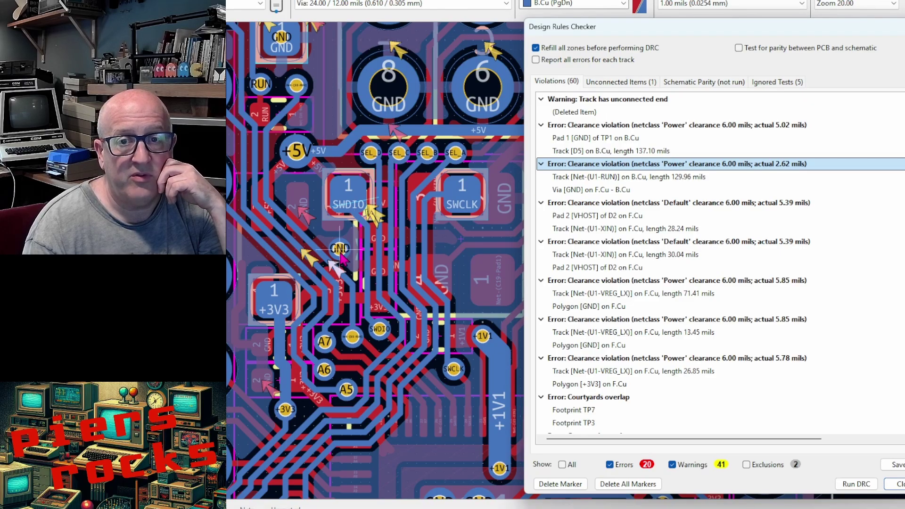
pyautogui.scroll(2, 341, 248)
pyautogui.moveTo(654, 38); pyautogui.dragTo(822, 34)
pyautogui.scroll(5, 584, 264)
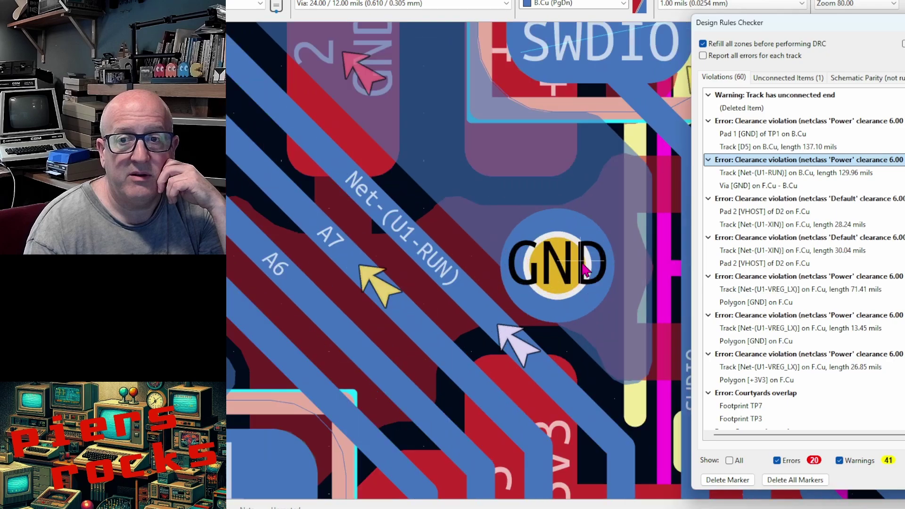
pyautogui.press('x')
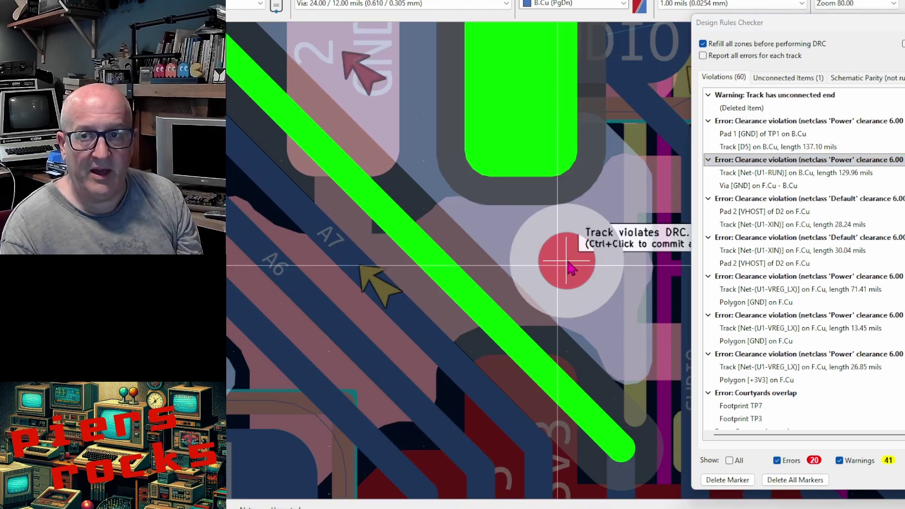
pyautogui.click(582, 266)
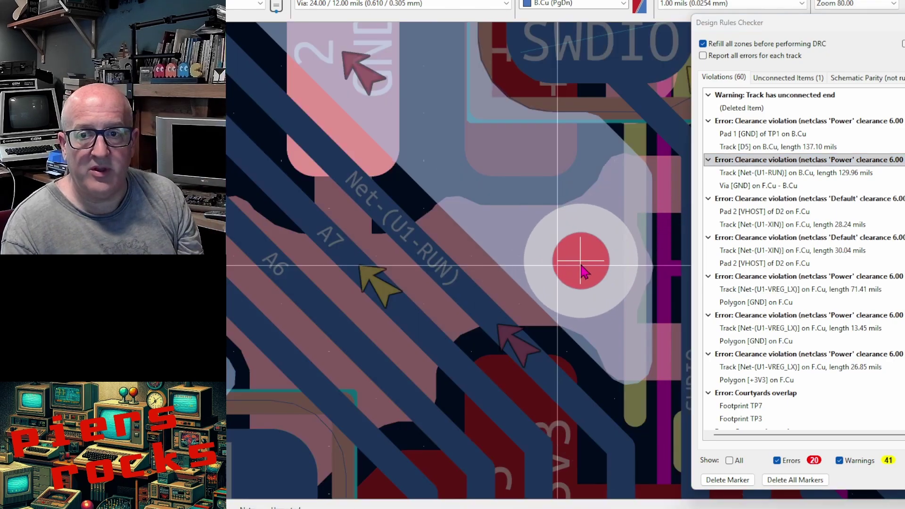
pyautogui.press('Escape')
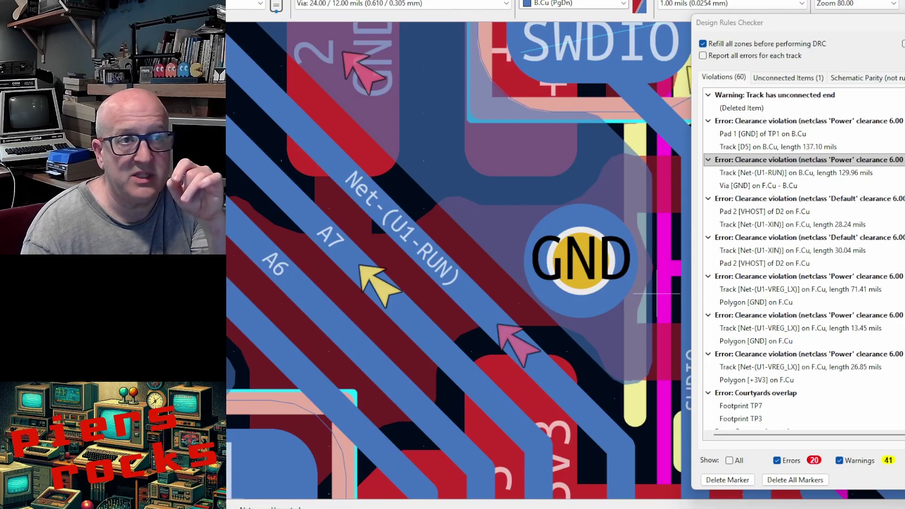
# Rerun the design rules check and examine the board edge clearance violation at pad 6 of J6.
pyautogui.moveTo(755, 22); pyautogui.dragTo(543, 21)
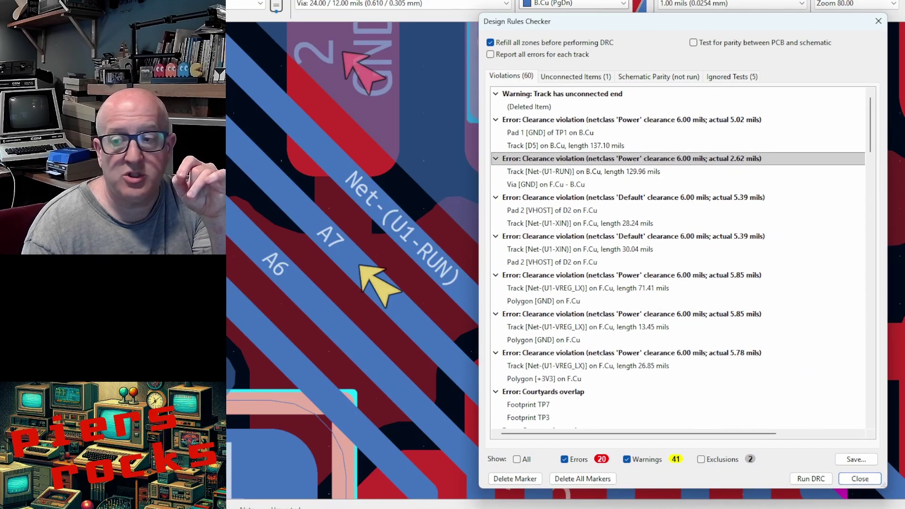
pyautogui.click(820, 478)
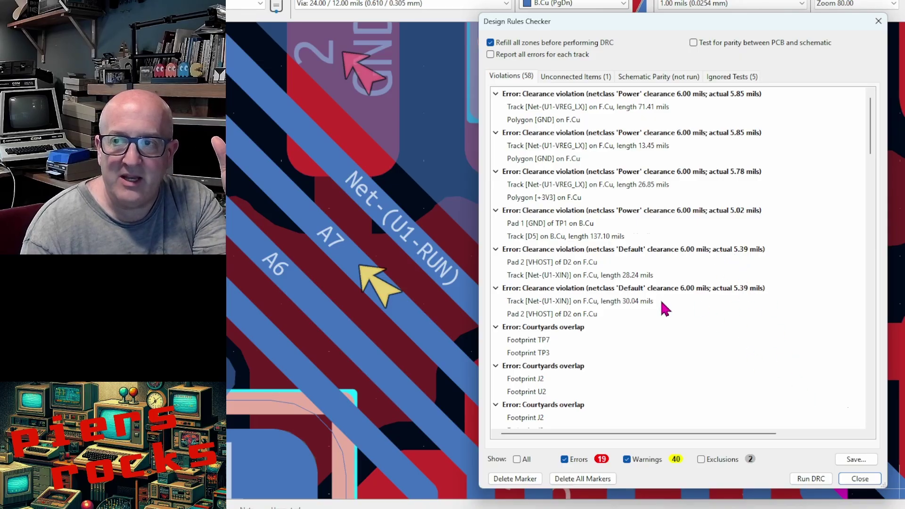
pyautogui.scroll(-3, 613, 274)
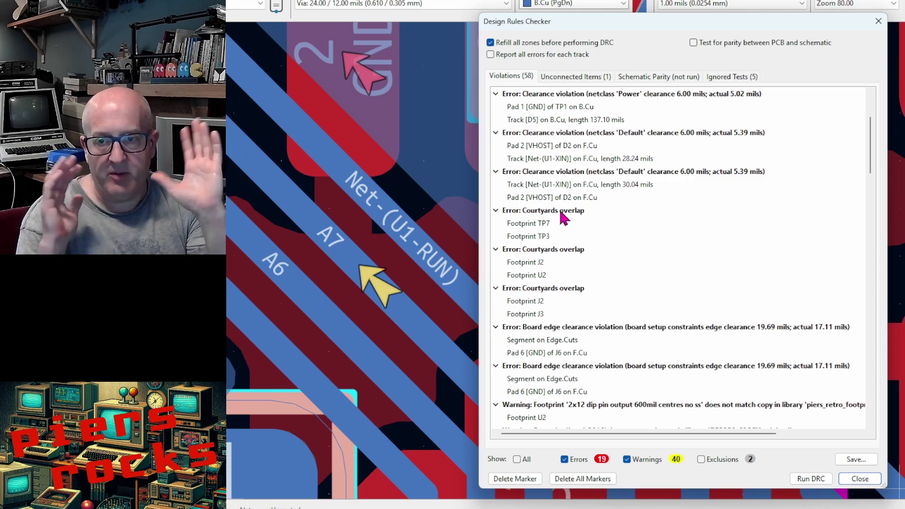
pyautogui.scroll(-3, 563, 218)
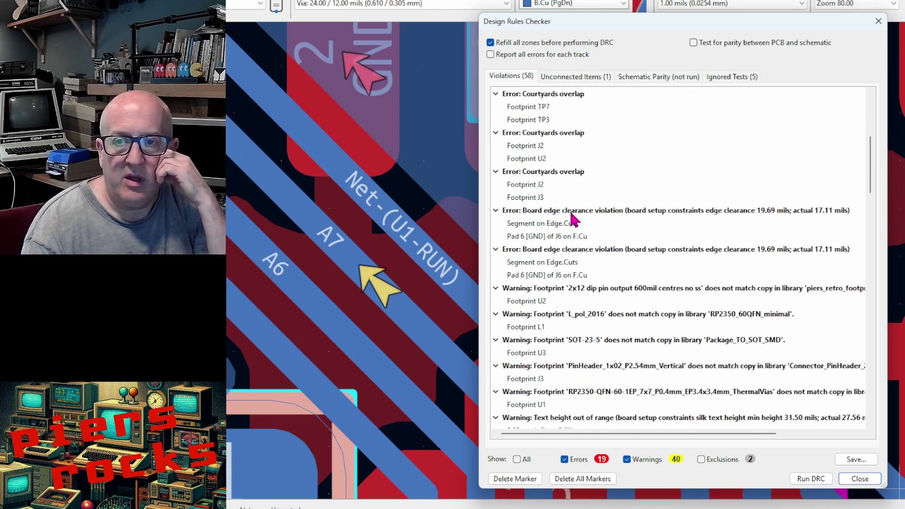
pyautogui.click(572, 212)
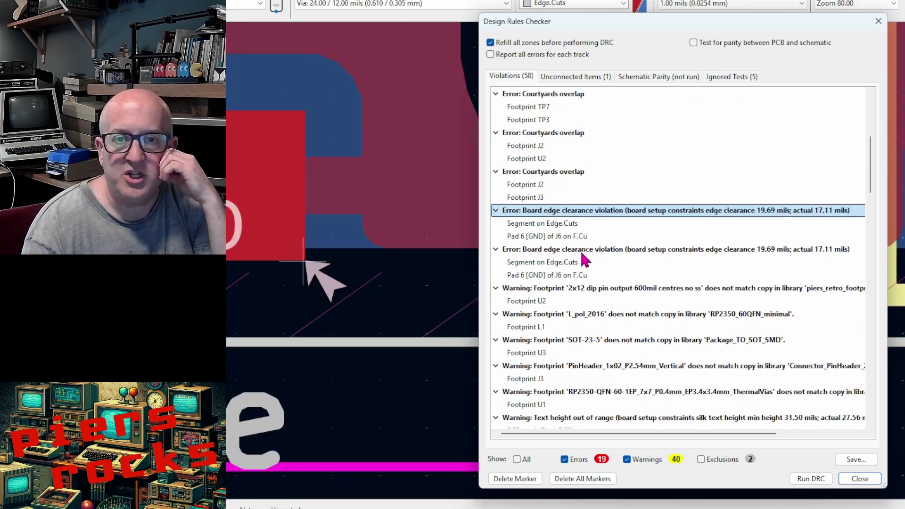
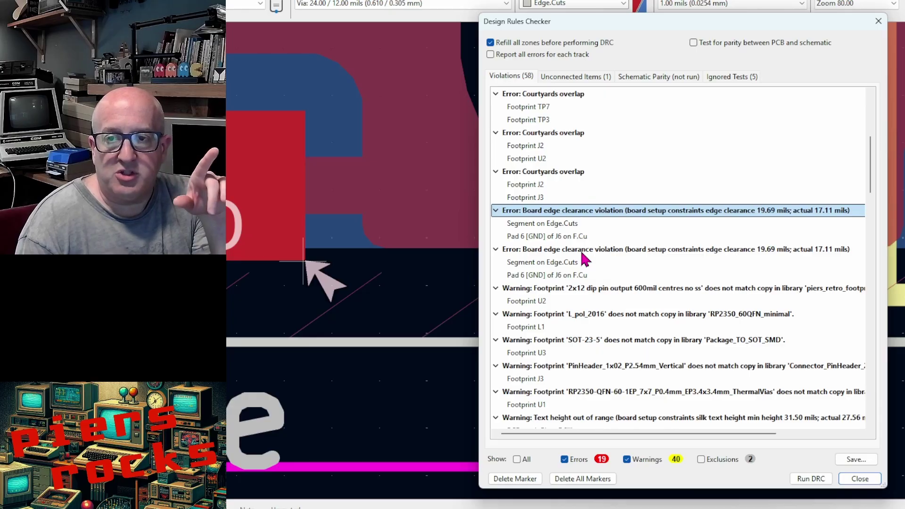
# Review the remaining design rules violations, from clearance errors to silkscreen warnings, and check the unconnected items list.
pyautogui.click(616, 252)
pyautogui.scroll(-10, 616, 254)
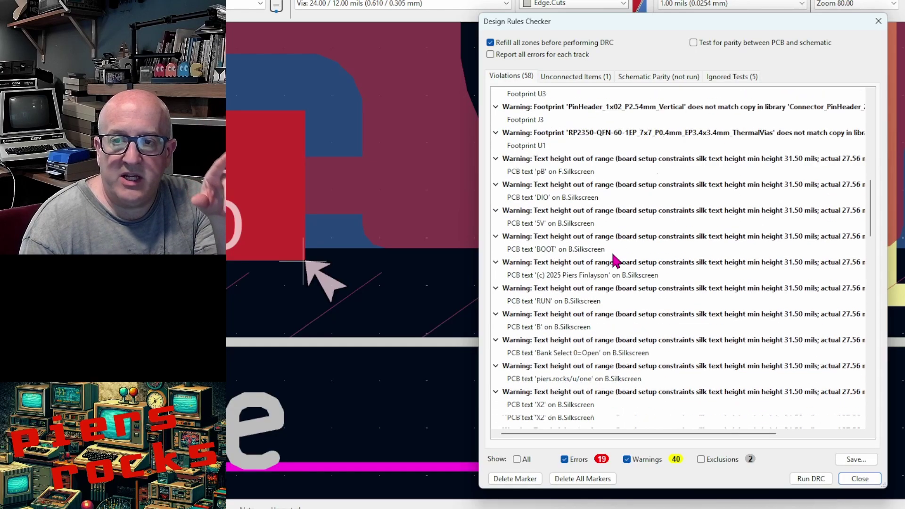
pyautogui.scroll(-6, 614, 262)
pyautogui.scroll(4, 615, 267)
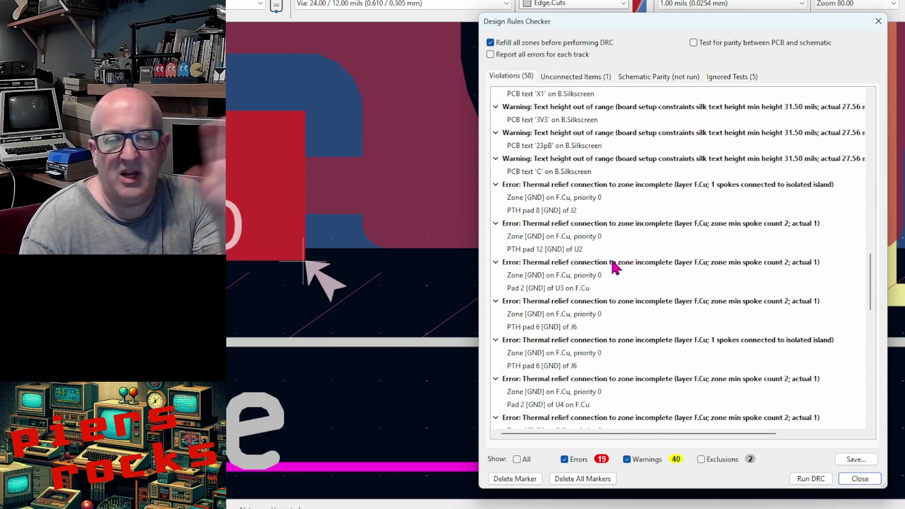
pyautogui.scroll(-8, 614, 264)
pyautogui.scroll(3, 622, 252)
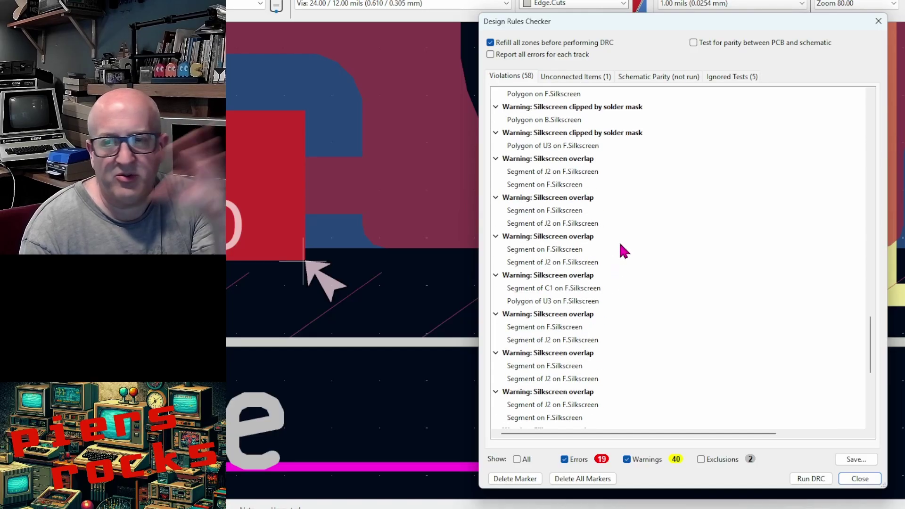
pyautogui.scroll(20, 621, 259)
pyautogui.scroll(-1, 617, 275)
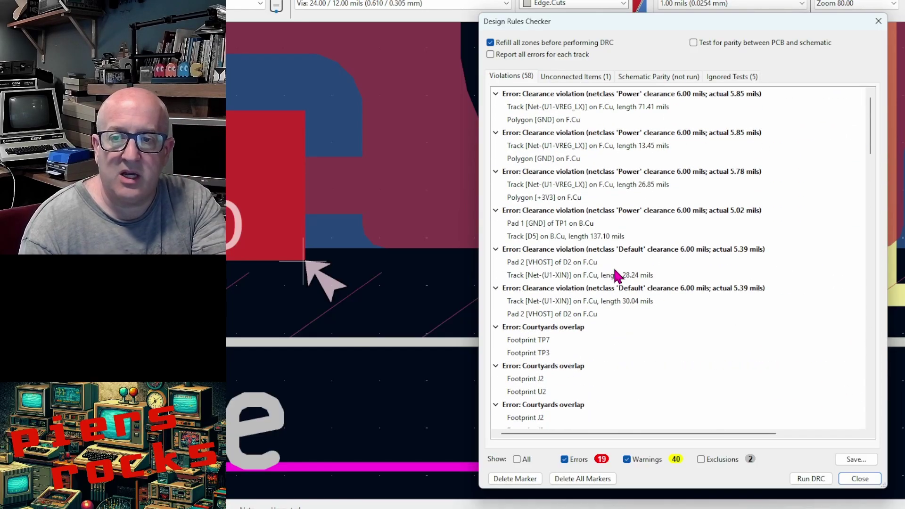
pyautogui.scroll(-4, 618, 276)
pyautogui.click(617, 285)
pyautogui.scroll(-2, 617, 278)
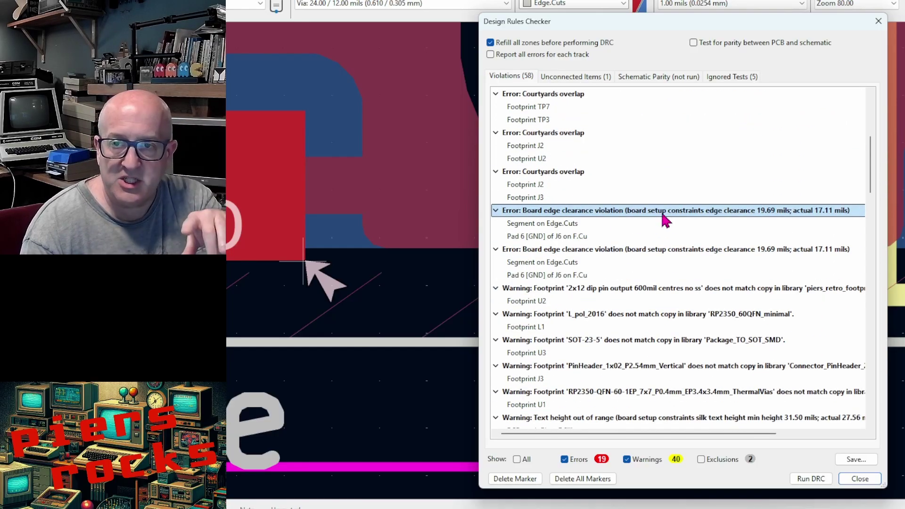
pyautogui.scroll(6, 646, 286)
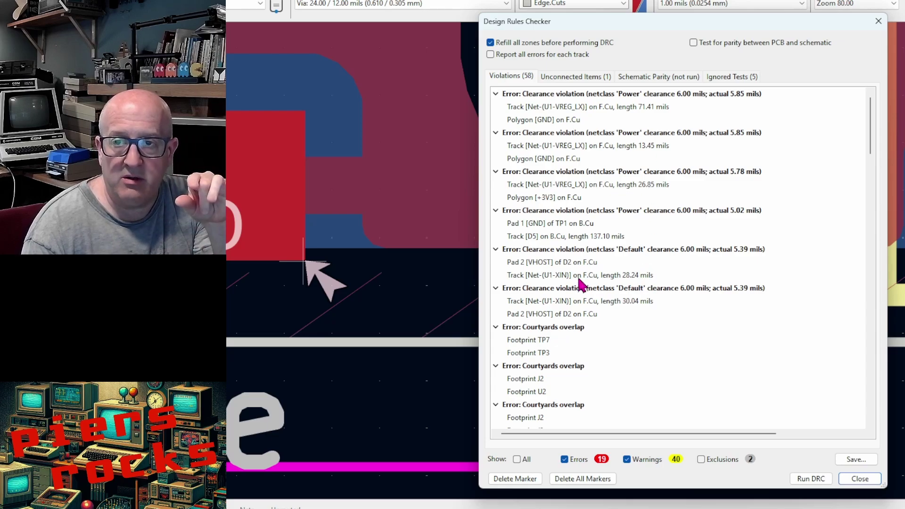
pyautogui.click(585, 77)
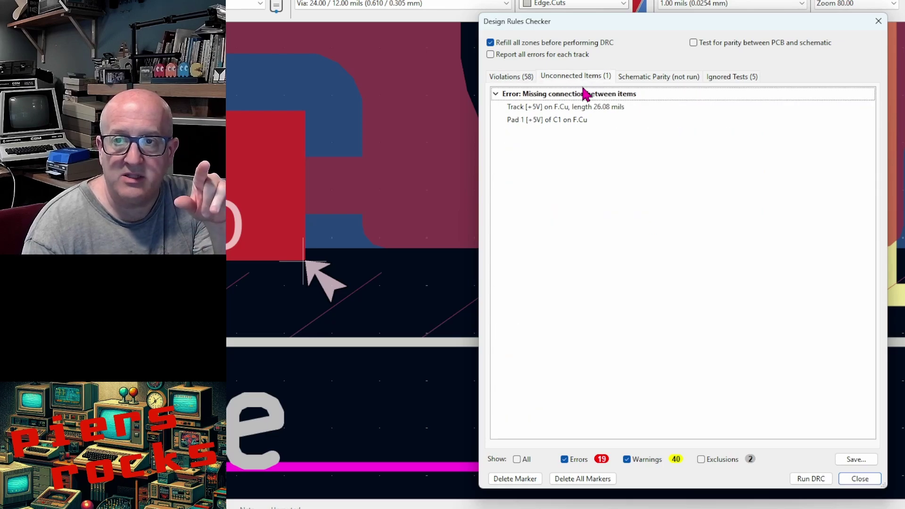
# Leave the rules checker and, in the board setup constraints, set copper to edge clearance to 15 mils and copper to hole clearance to 10 mils.
pyautogui.click(859, 479)
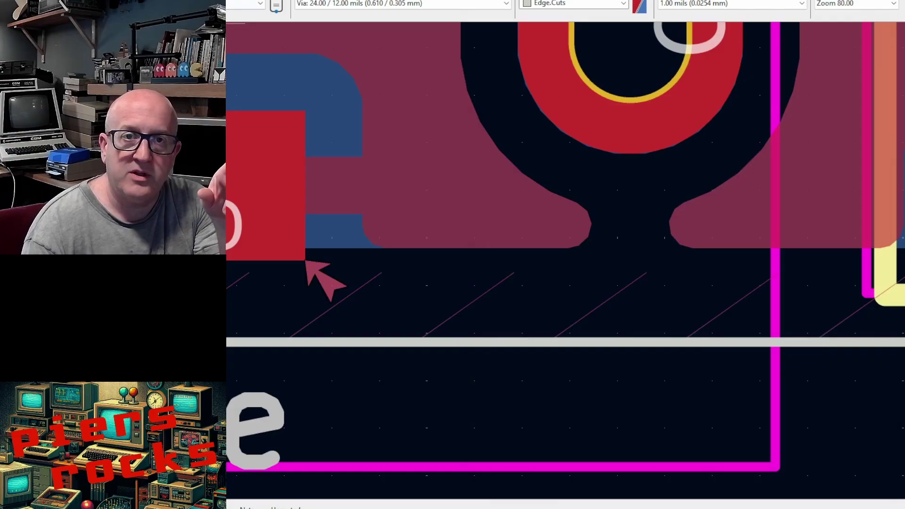
pyautogui.click(80, 1)
pyautogui.moveTo(223, 75)
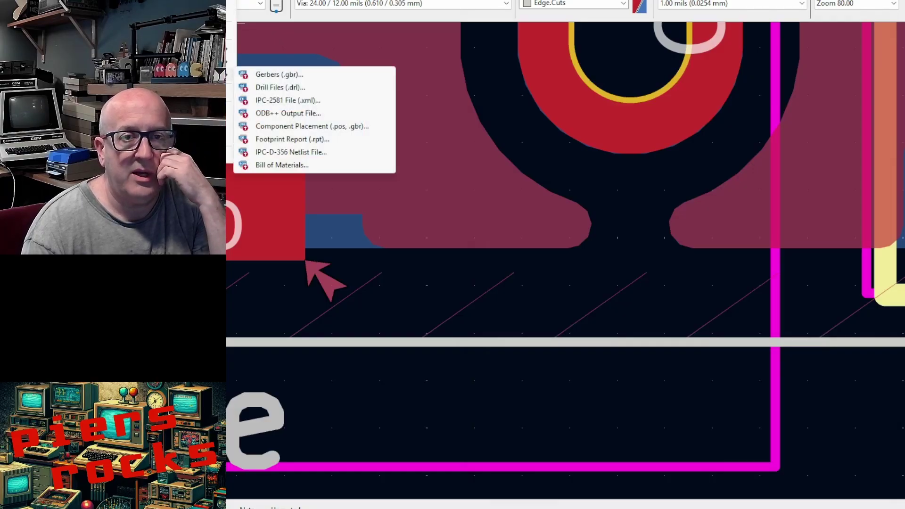
pyautogui.press('Escape')
pyautogui.press('Escape')
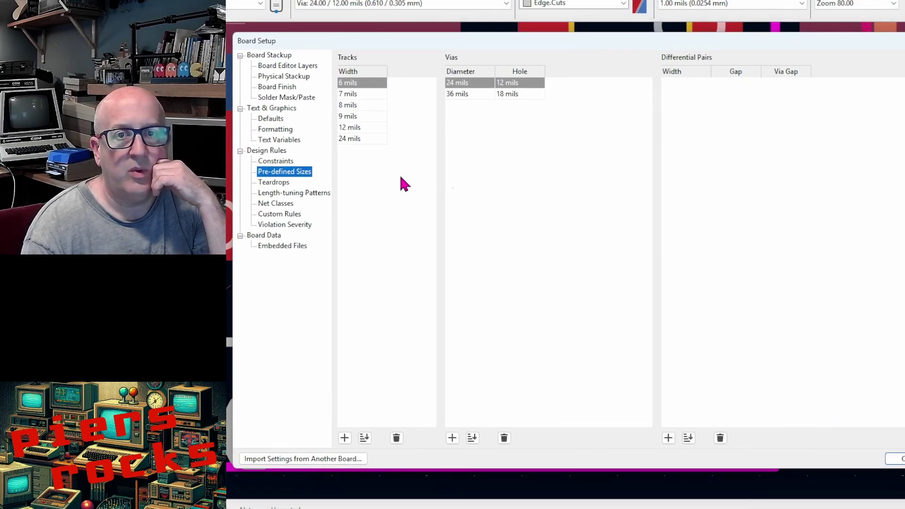
pyautogui.click(280, 162)
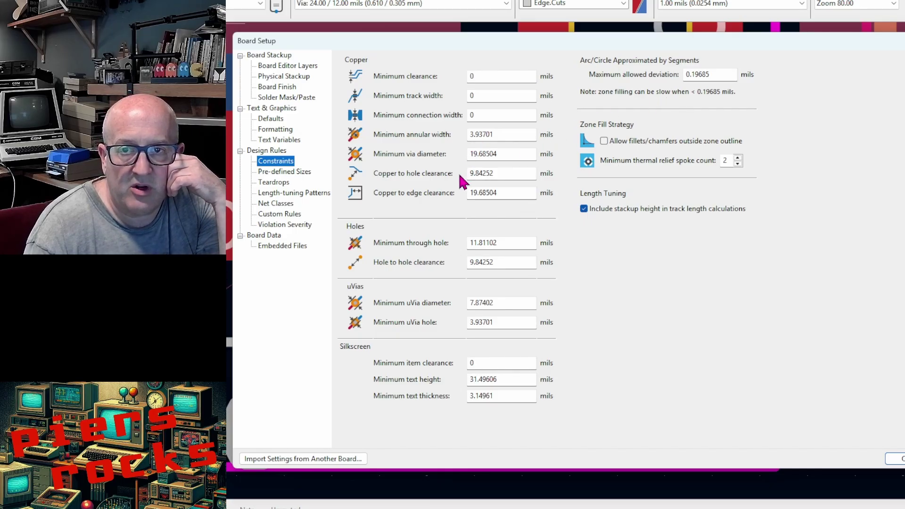
pyautogui.doubleClick(501, 193)
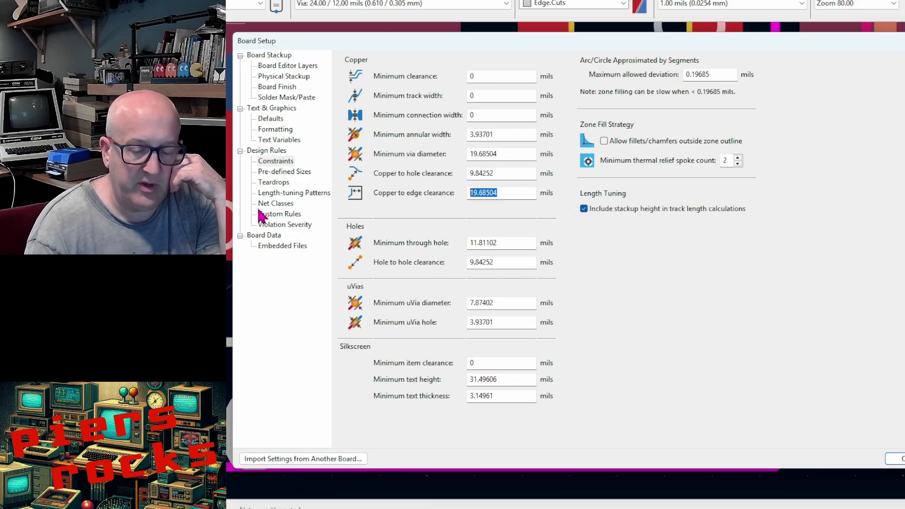
pyautogui.write('15')
pyautogui.doubleClick(506, 173)
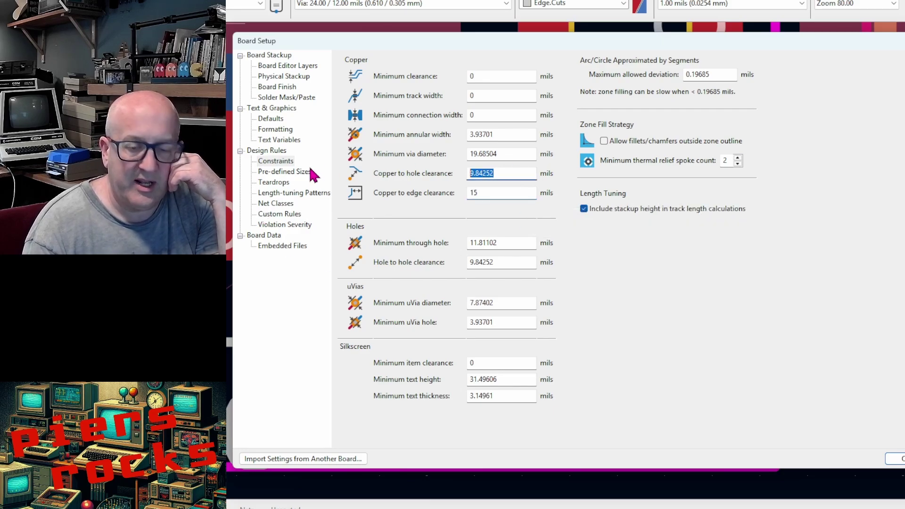
pyautogui.write('10')
# Set the minimum via diameter to 20 mils and the minimum annular width to 4 mils.
pyautogui.doubleClick(491, 155)
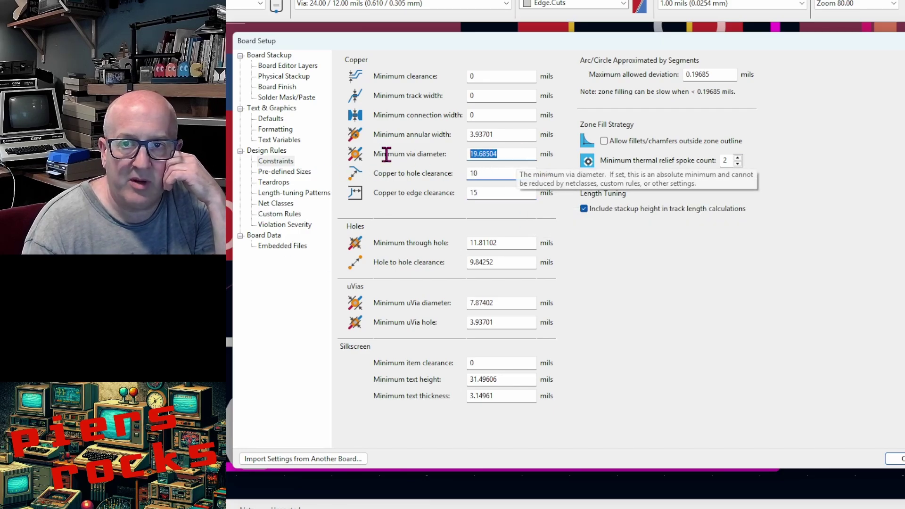
pyautogui.write('20')
pyautogui.doubleClick(490, 134)
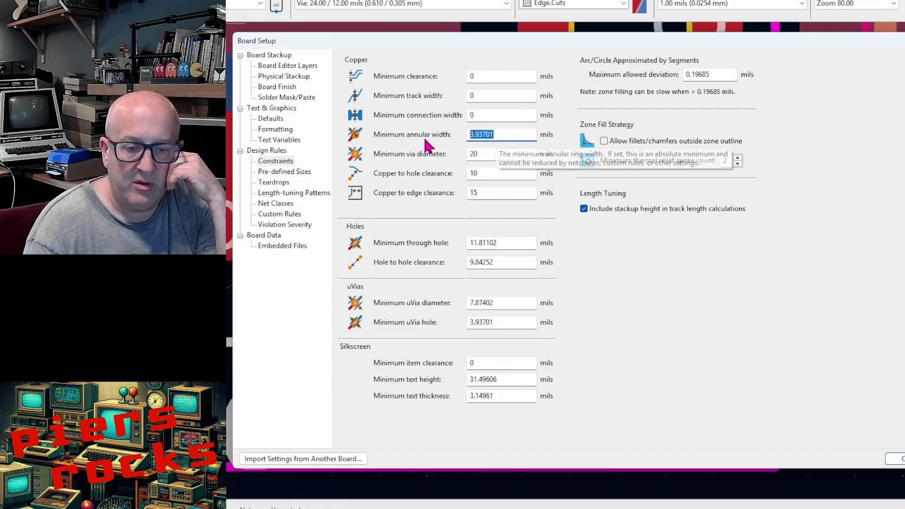
pyautogui.write('4')
# Set the minimum through hole to 12 mils and the hole to hole clearance to 10 mils.
pyautogui.doubleClick(513, 243)
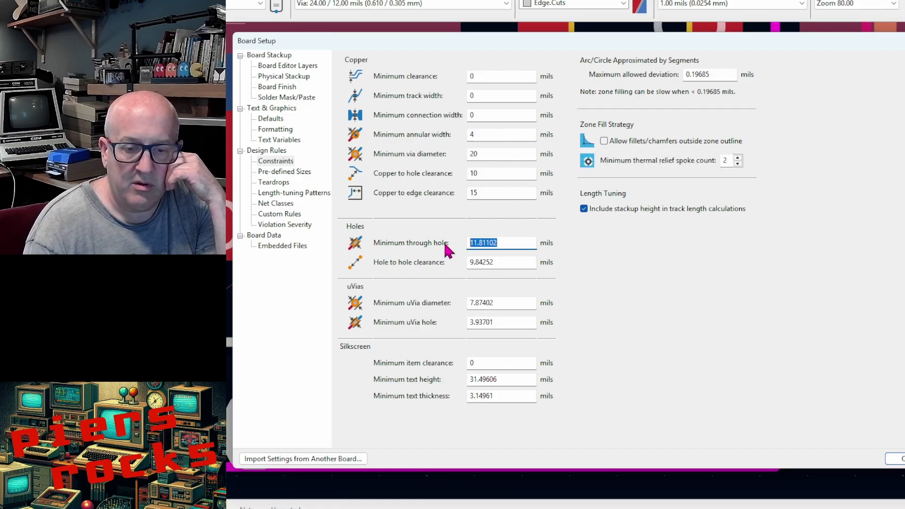
pyautogui.write('12')
pyautogui.doubleClick(493, 263)
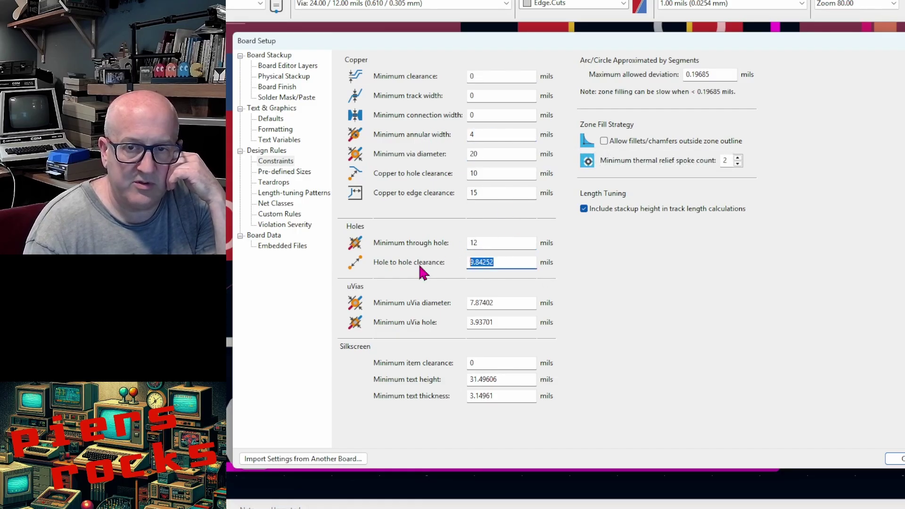
pyautogui.write('10')
pyautogui.doubleClick(481, 302)
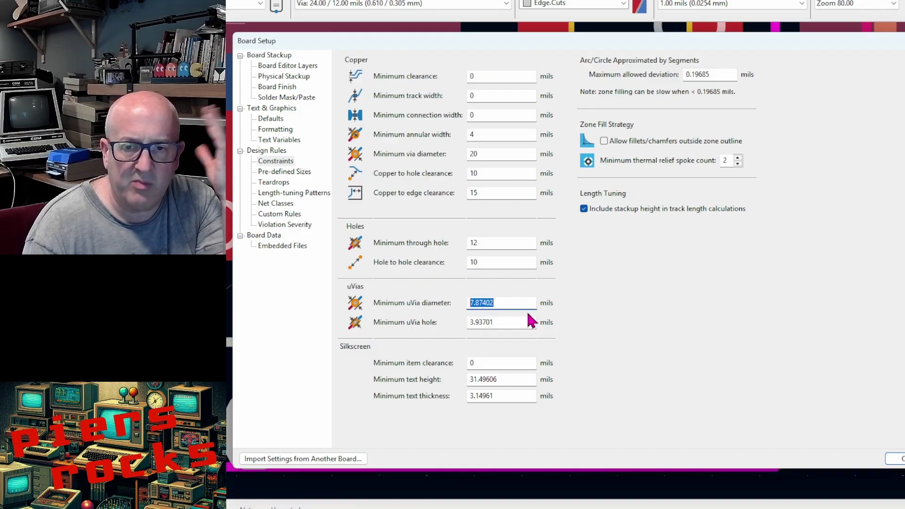
# Set the minimum silkscreen text height to 20 mils and adjust the minimum text thickness.
pyautogui.doubleClick(513, 379)
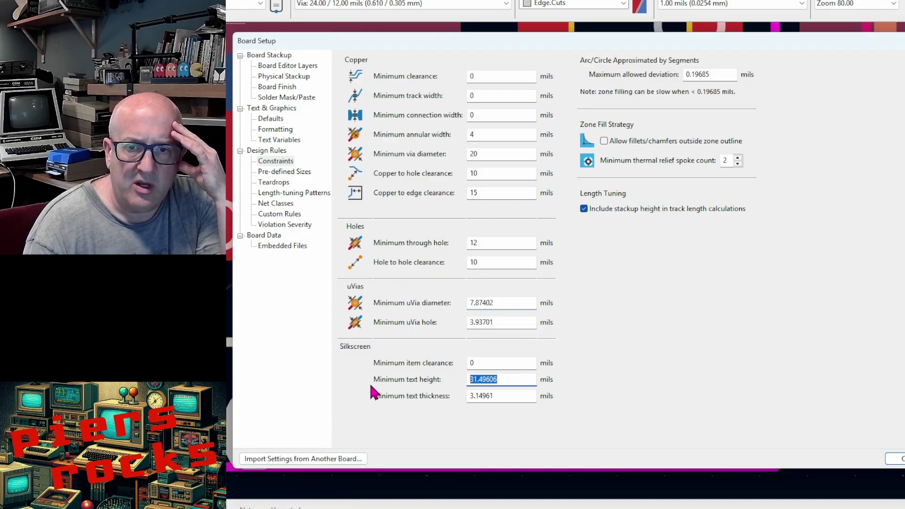
pyautogui.write('20')
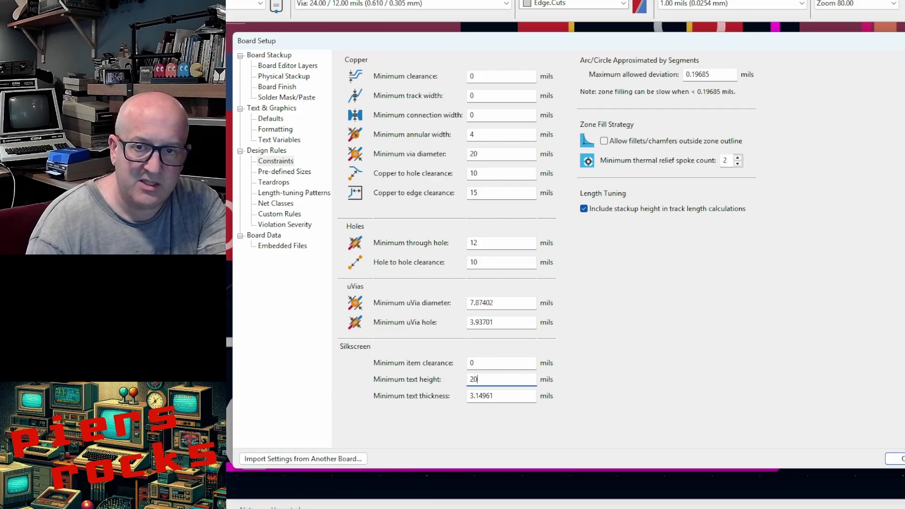
pyautogui.press('Tab')
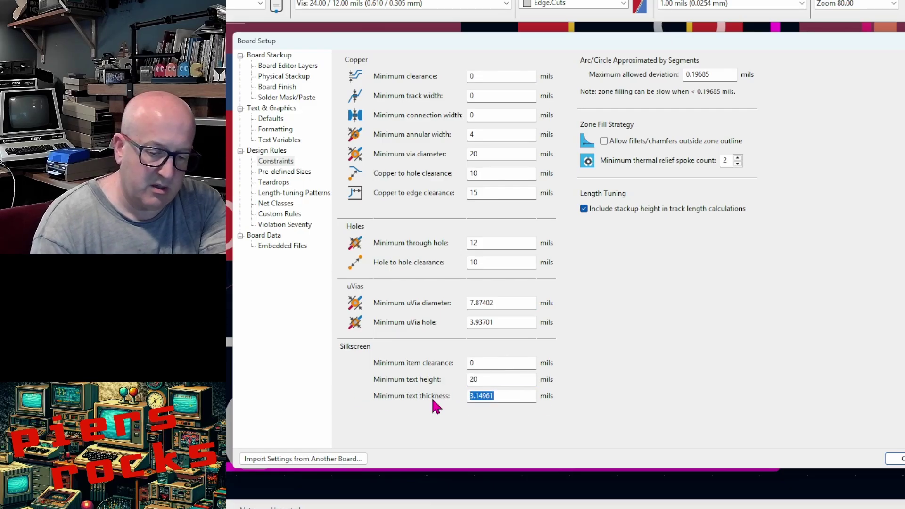
pyautogui.write('205')
# Locate the missing connection between the +5V track and pad 1 of C1, moving the checker window off the layout.
pyautogui.click(569, 78)
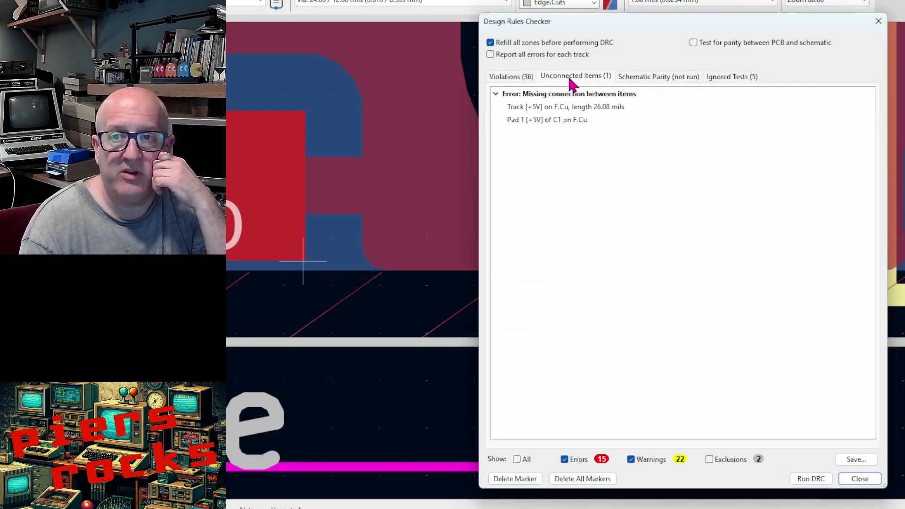
pyautogui.click(583, 108)
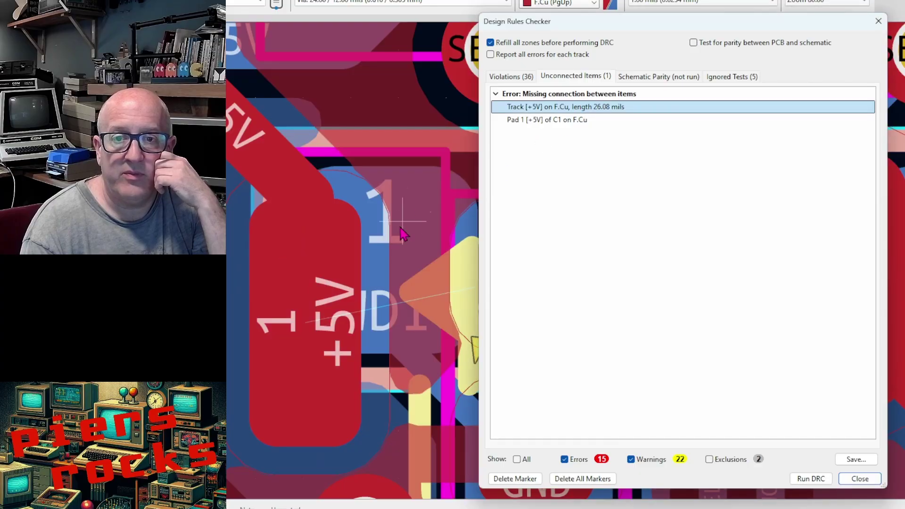
pyautogui.moveTo(580, 26); pyautogui.dragTo(752, 22)
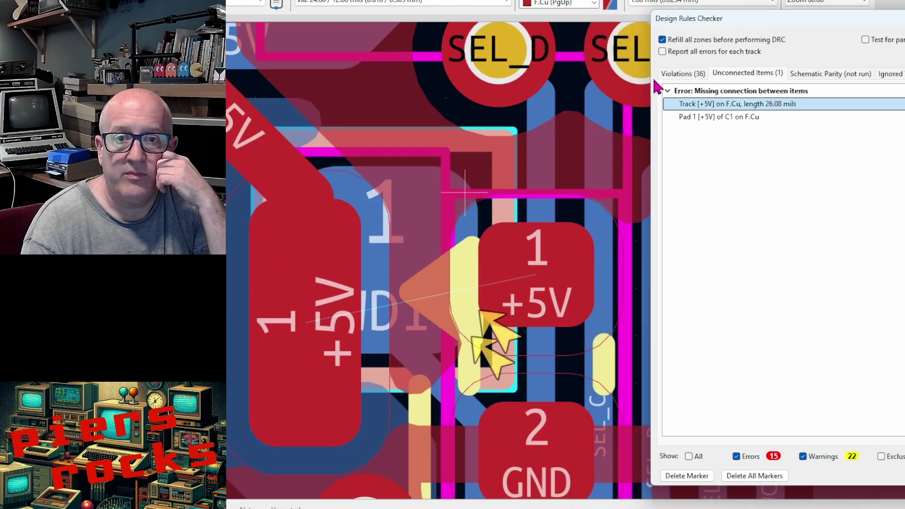
pyautogui.scroll(2, 585, 270)
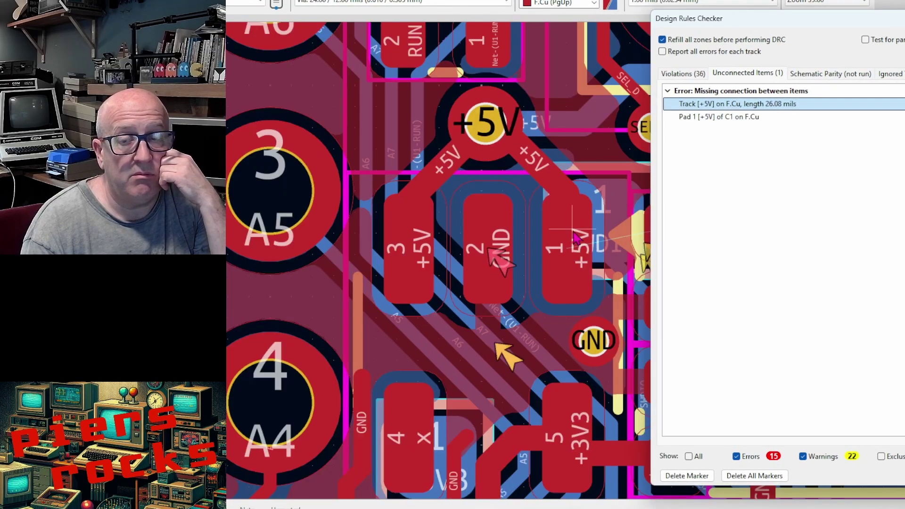
pyautogui.scroll(-2, 572, 248)
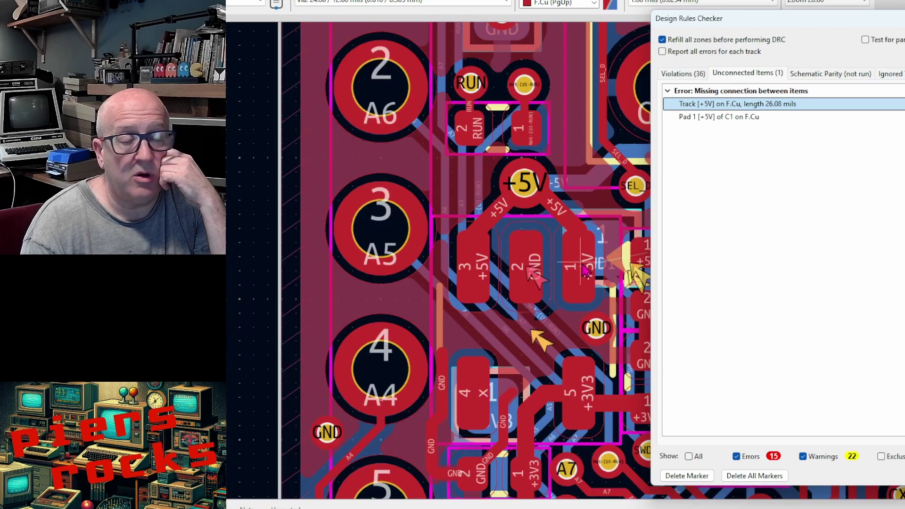
pyautogui.click(889, 22)
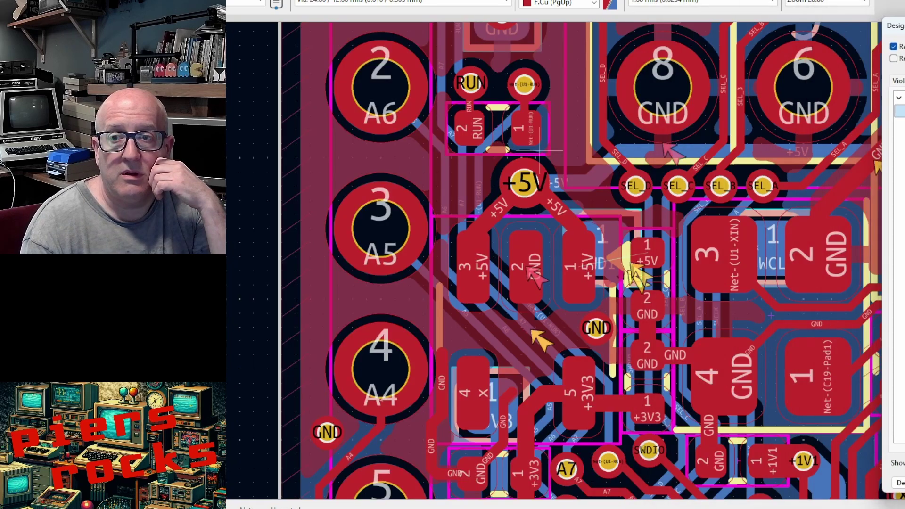
# Try to route a 24 mil +5V track on F.Cu from pad 1 of C1 to the neighbouring +5V pad.
pyautogui.scroll(4, 581, 269)
pyautogui.scroll(-1, 582, 268)
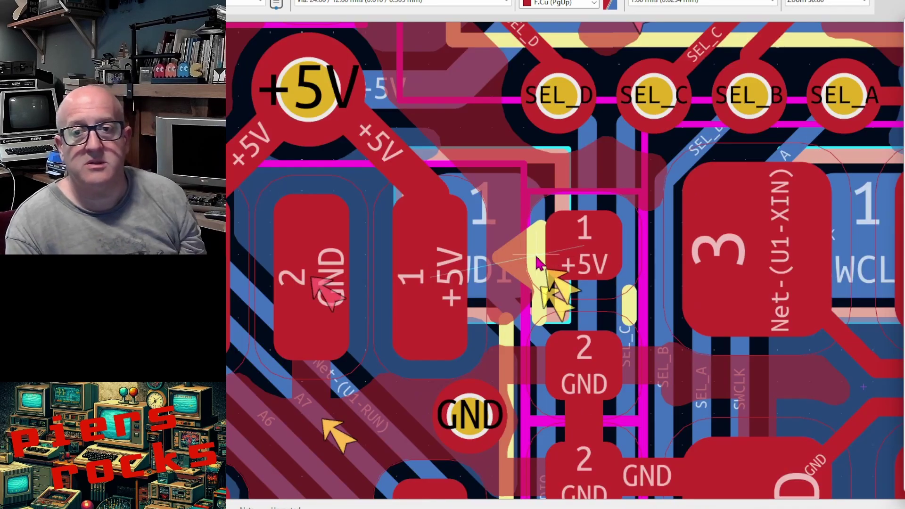
pyautogui.scroll(3, 585, 268)
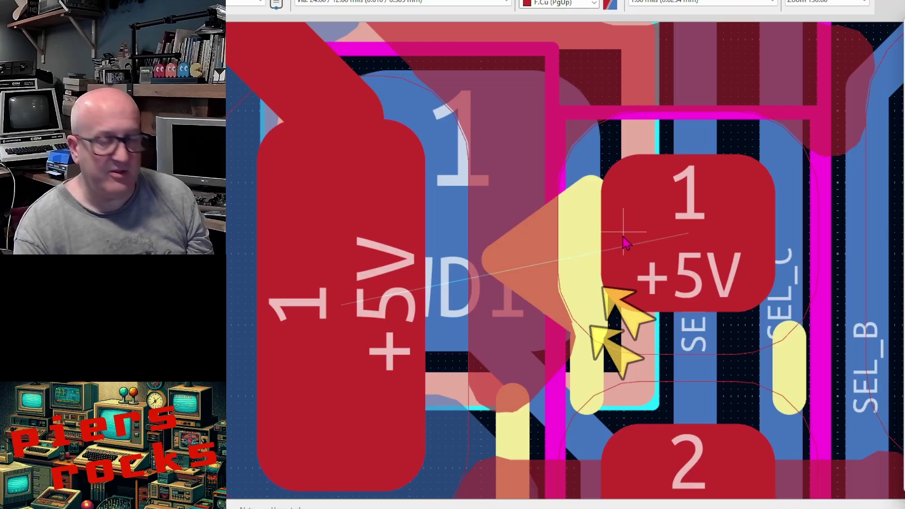
pyautogui.scroll(-1, 582, 268)
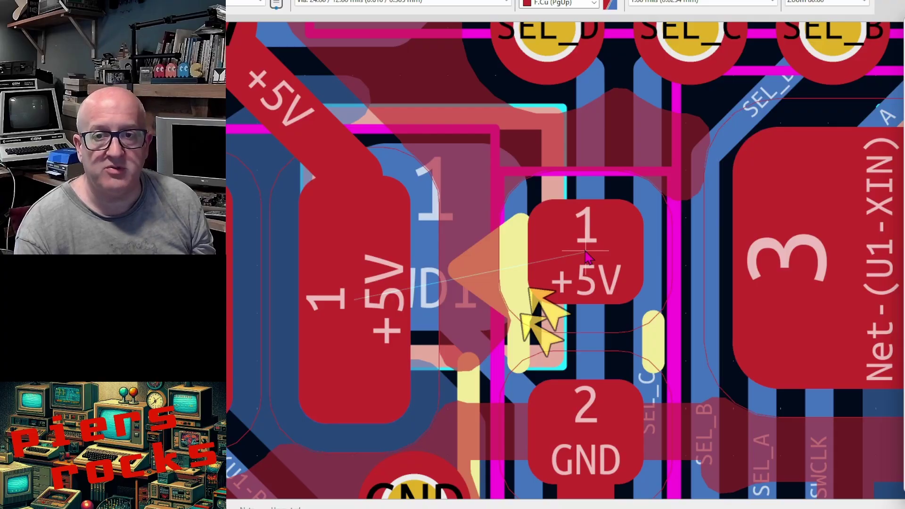
pyautogui.click(580, 255)
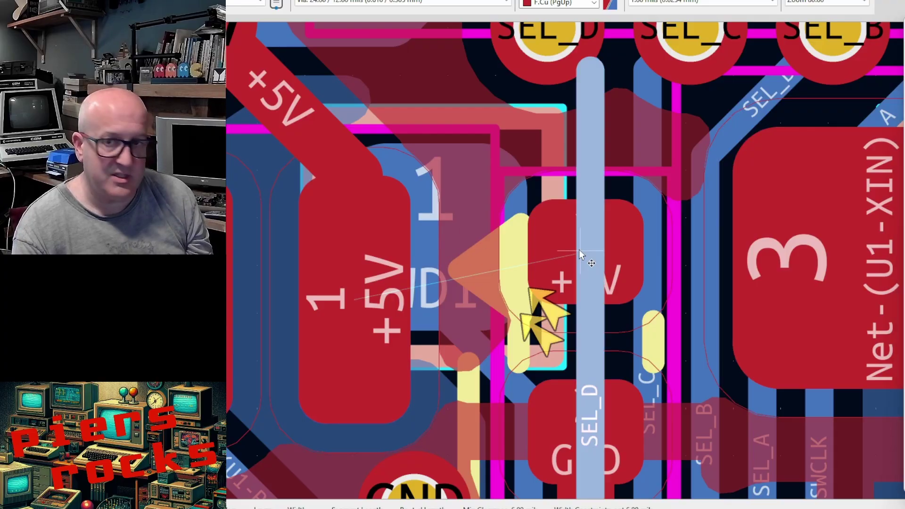
pyautogui.press('x')
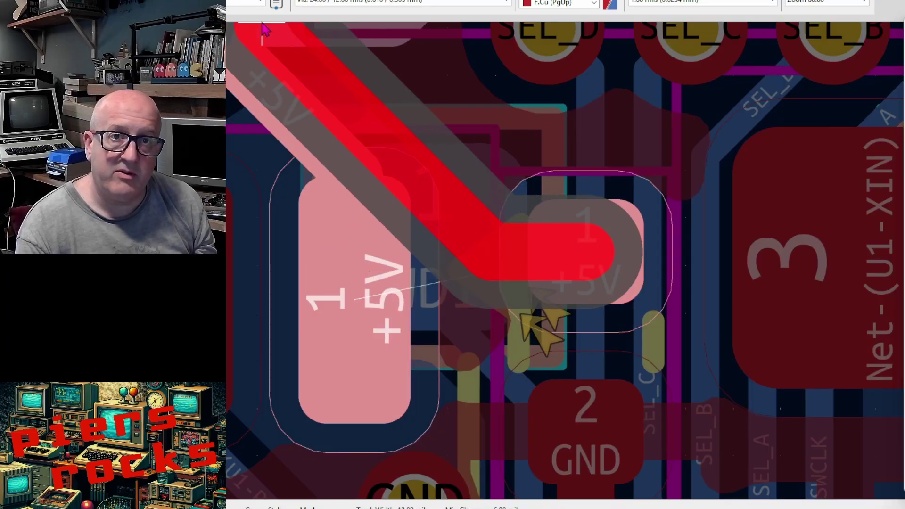
pyautogui.click(249, 2)
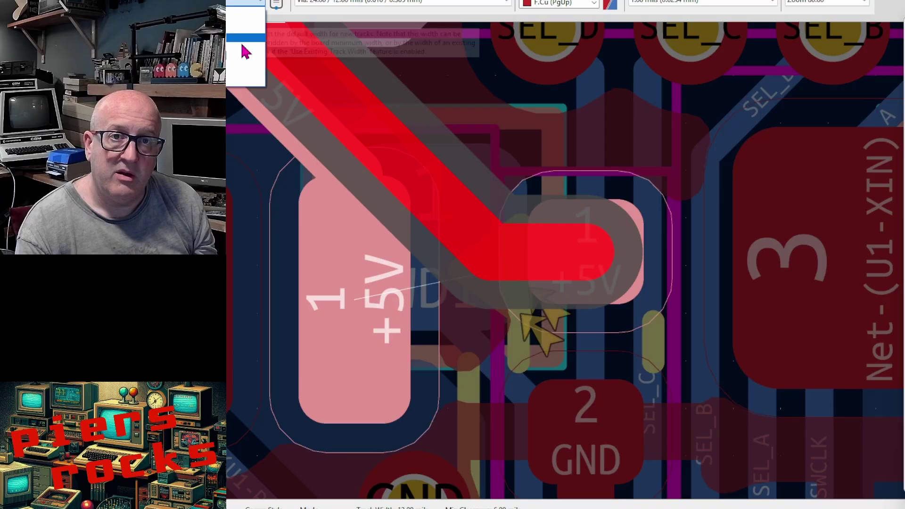
pyautogui.click(228, 68)
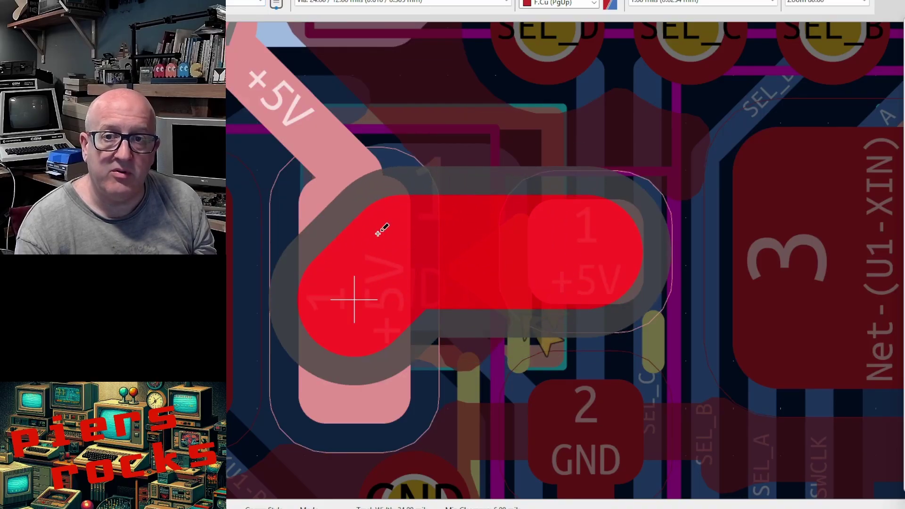
pyautogui.press('Escape')
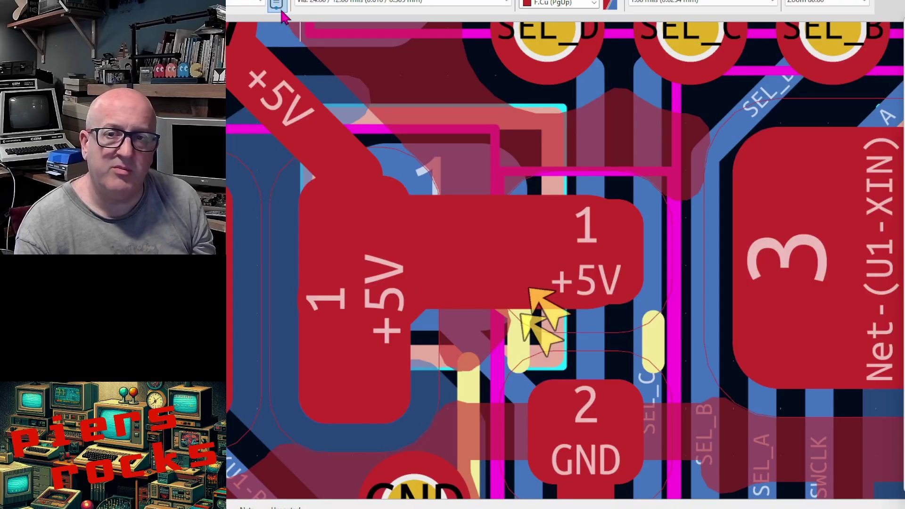
# Route a 12 mil +5V track on F.Cu from pad 1 of C1 to the neighbouring +5V pad and refill the zones.
pyautogui.click(262, 2)
pyautogui.click(245, 21)
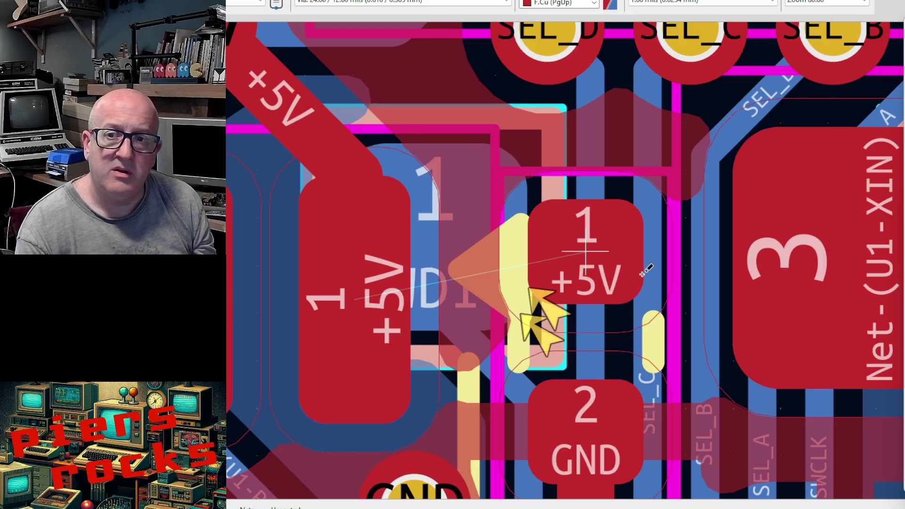
pyautogui.click(627, 259)
pyautogui.click(343, 235)
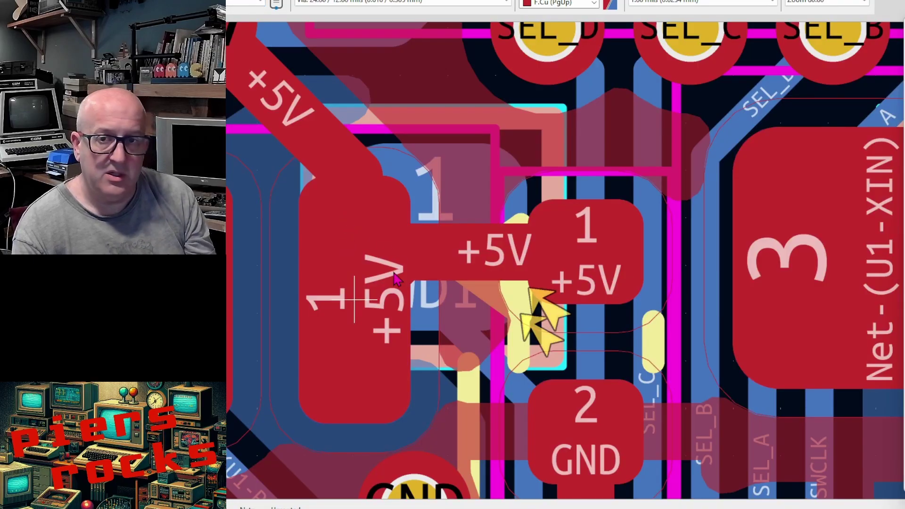
pyautogui.press('b')
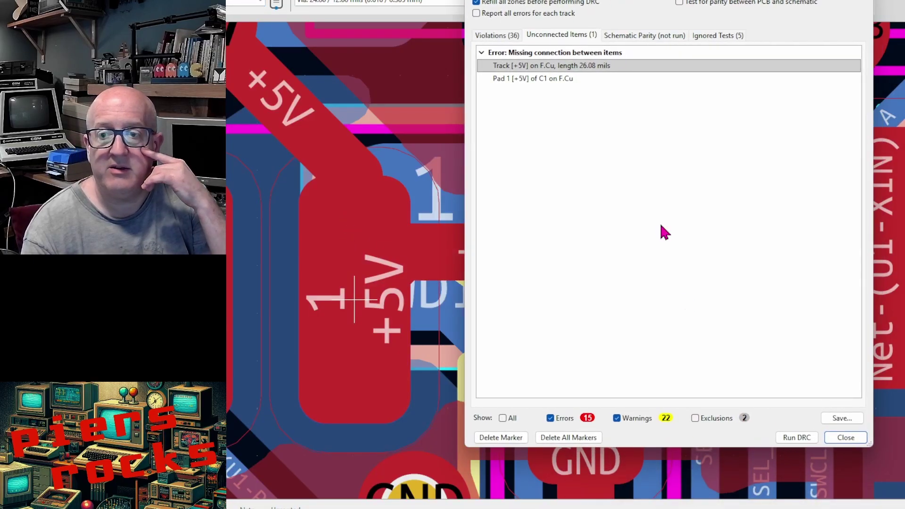
# Rerun the design rules check and bring up the violations list, moving the checker window off the layout.
pyautogui.click(785, 439)
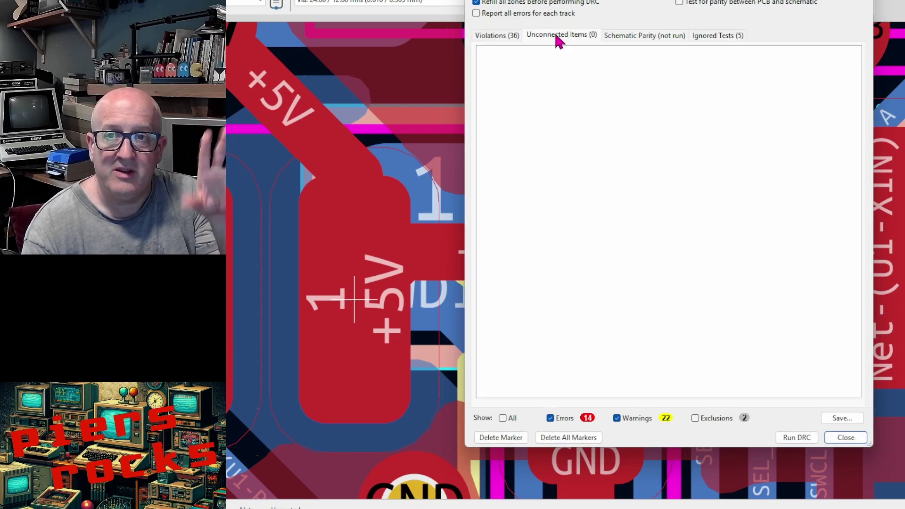
pyautogui.click(516, 38)
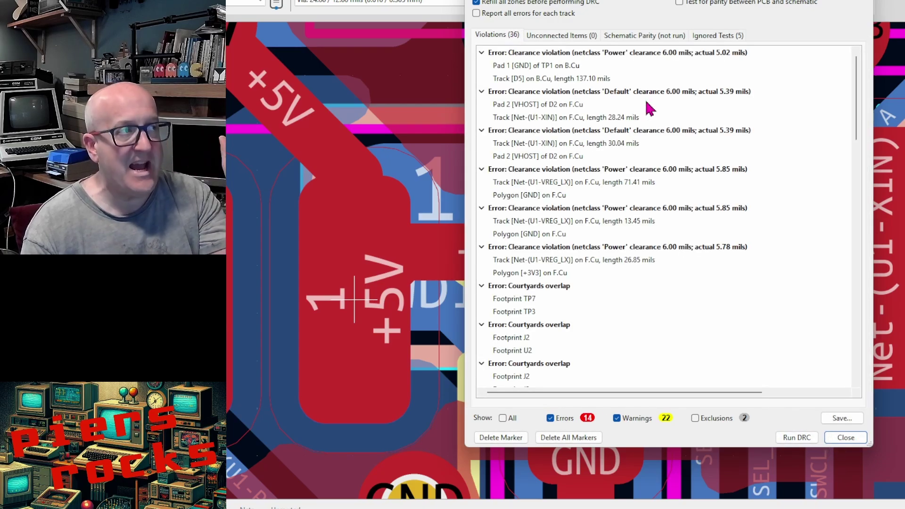
pyautogui.moveTo(665, 0); pyautogui.dragTo(703, 0)
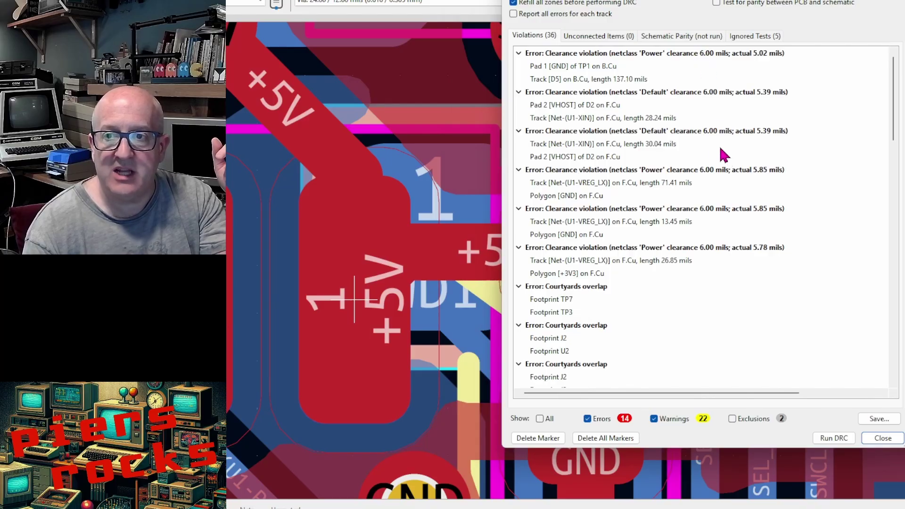
pyautogui.moveTo(641, 2); pyautogui.dragTo(844, 0)
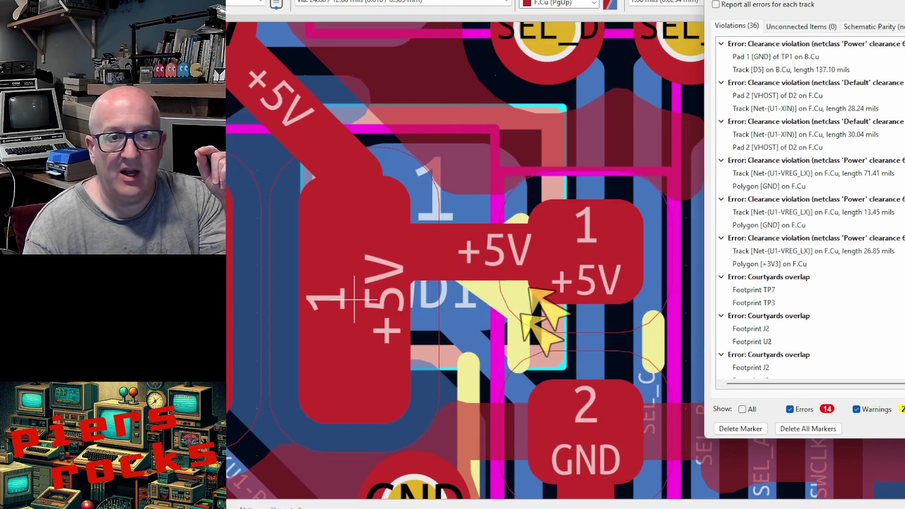
# Shift the D3, D4 and D5 tracks on B.Cu away from pad 1 of TP1 to fix its clearance violation.
pyautogui.click(805, 57)
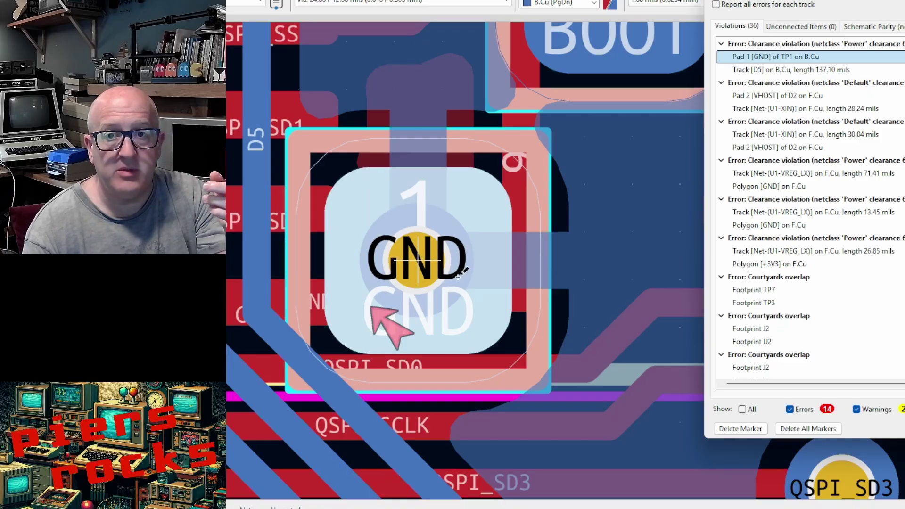
pyautogui.scroll(-3, 458, 276)
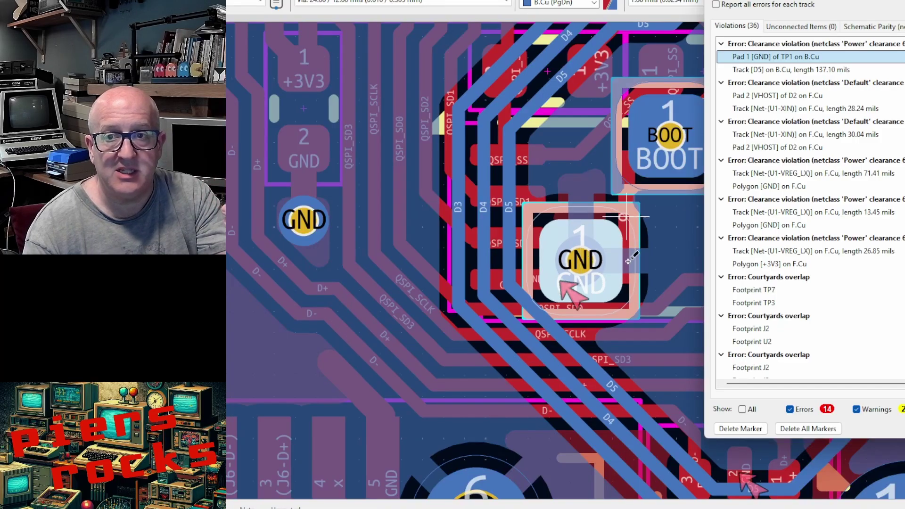
pyautogui.scroll(-2, 629, 261)
pyautogui.scroll(4, 581, 259)
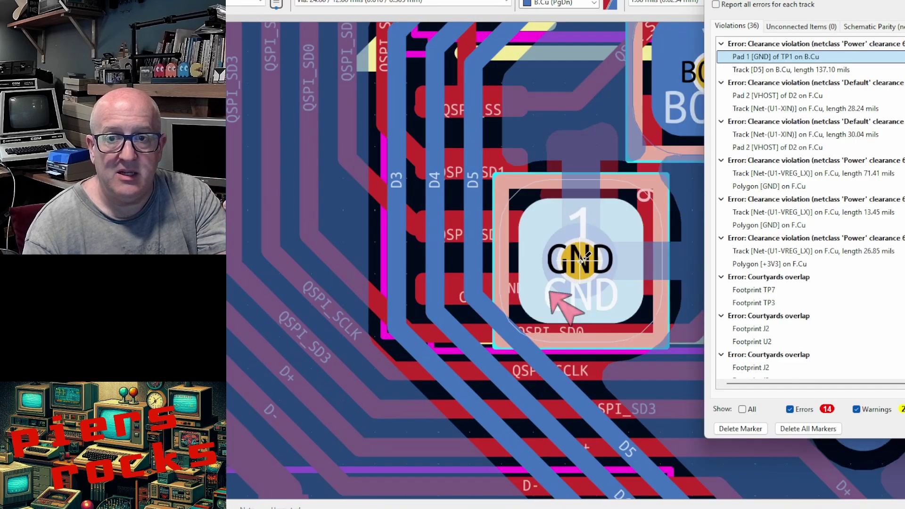
pyautogui.scroll(-2, 575, 334)
pyautogui.scroll(2, 575, 334)
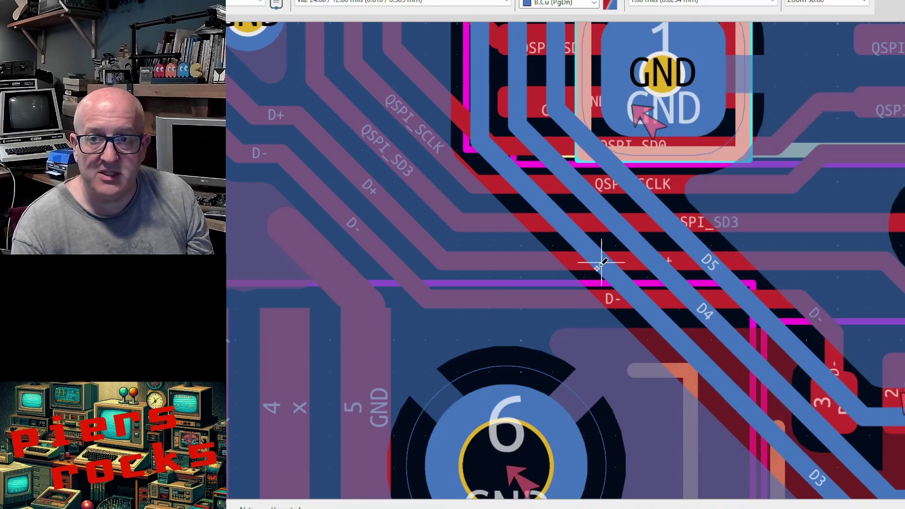
pyautogui.press('d')
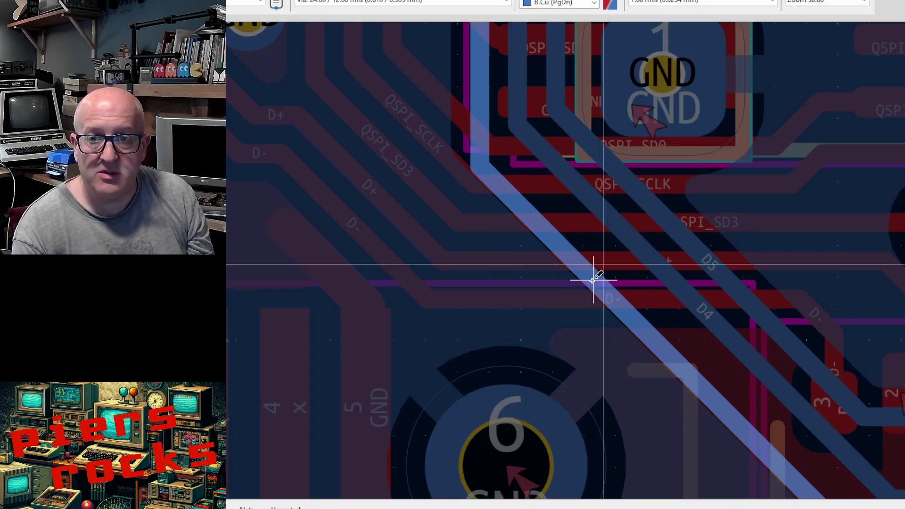
pyautogui.click(592, 279)
pyautogui.press('d')
pyautogui.click(650, 216)
pyautogui.press('d')
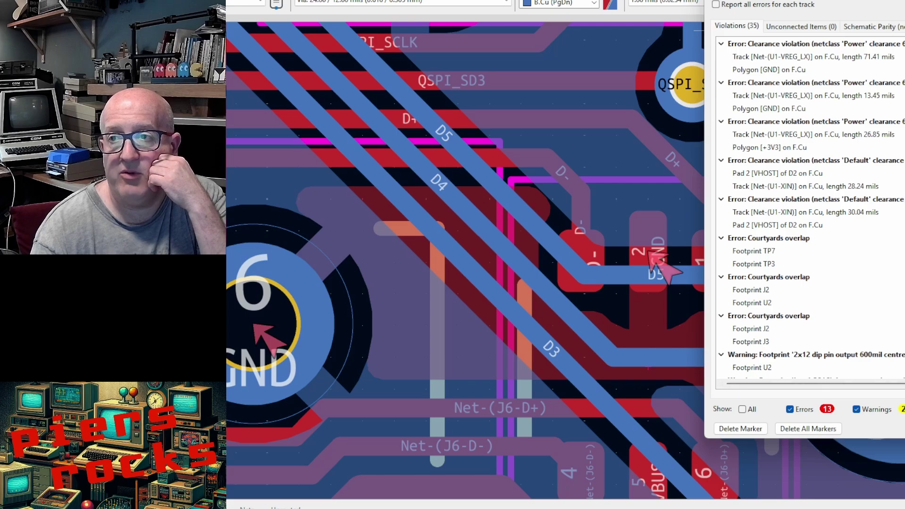
# Examine the clearance violations around the Net-(U1-VREG_LX) track between the GND and +3V3 polygons below pad 48.
pyautogui.click(801, 44)
pyautogui.scroll(3, 583, 268)
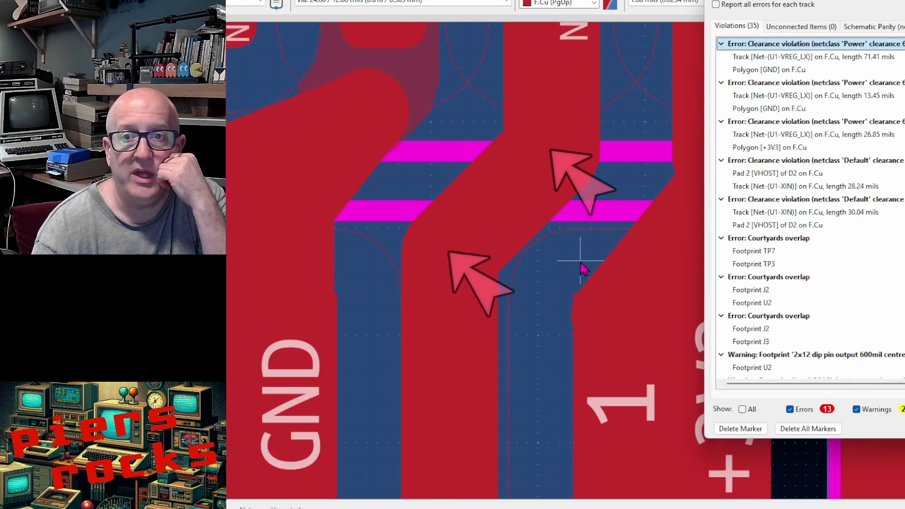
pyautogui.scroll(-4, 582, 266)
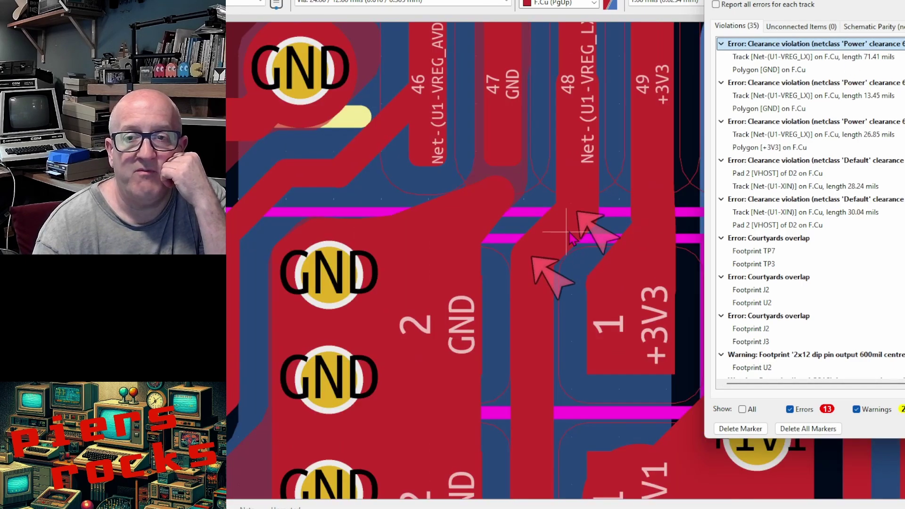
pyautogui.scroll(3, 572, 238)
pyautogui.scroll(-1, 585, 270)
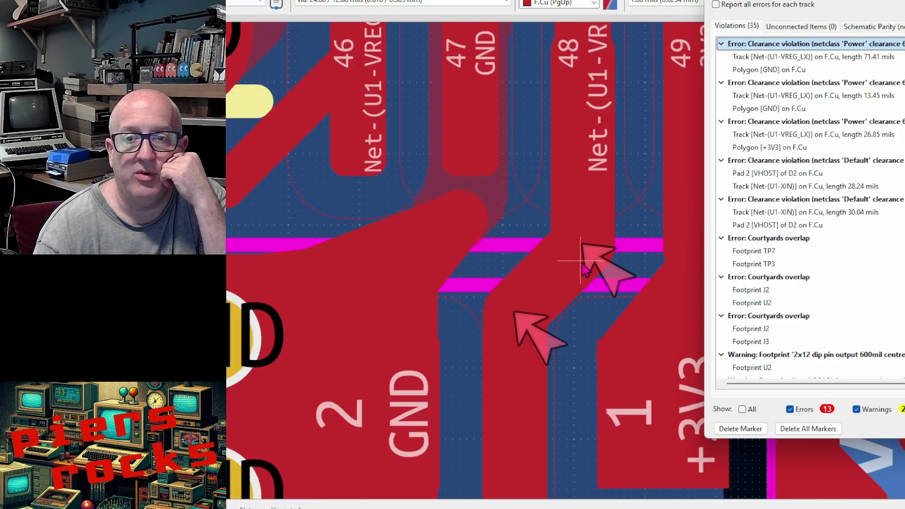
pyautogui.scroll(-1, 587, 264)
pyautogui.scroll(2, 598, 282)
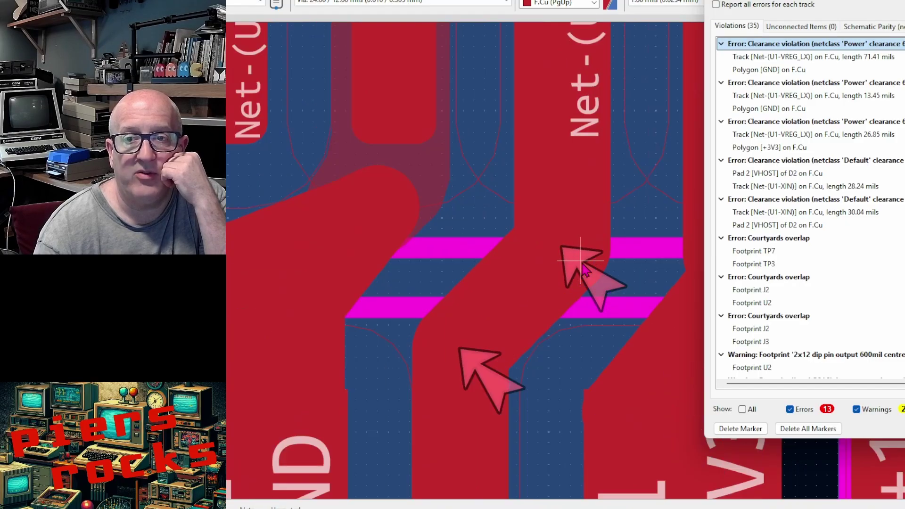
pyautogui.scroll(-1, 565, 264)
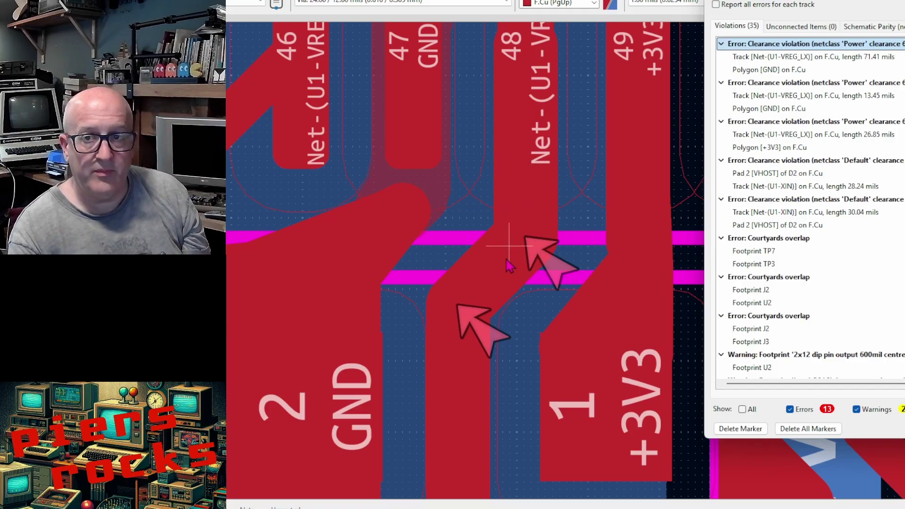
# Delete the diagonal Net-(U1-VREG_LX) track segment and the vertical segment joining it to pad 48.
pyautogui.press('Escape')
pyautogui.press('x')
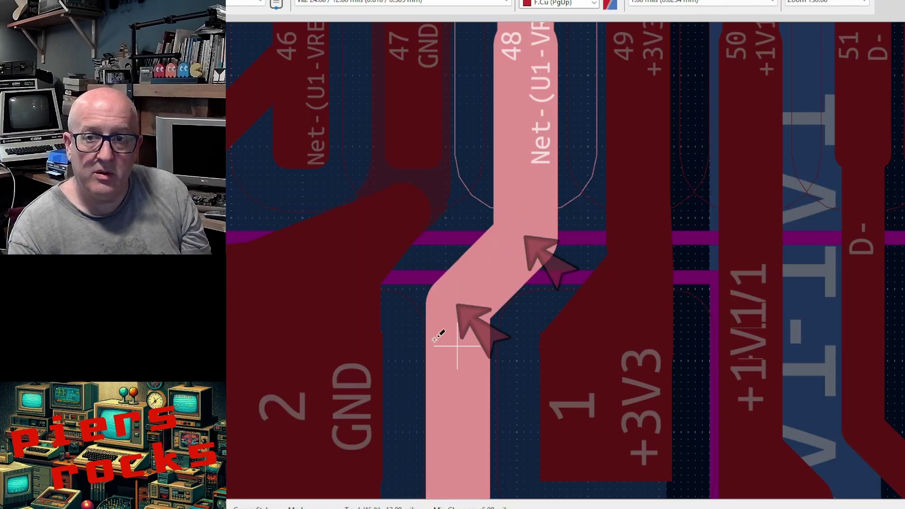
pyautogui.press('Escape')
pyautogui.click(500, 269)
pyautogui.press('Delete')
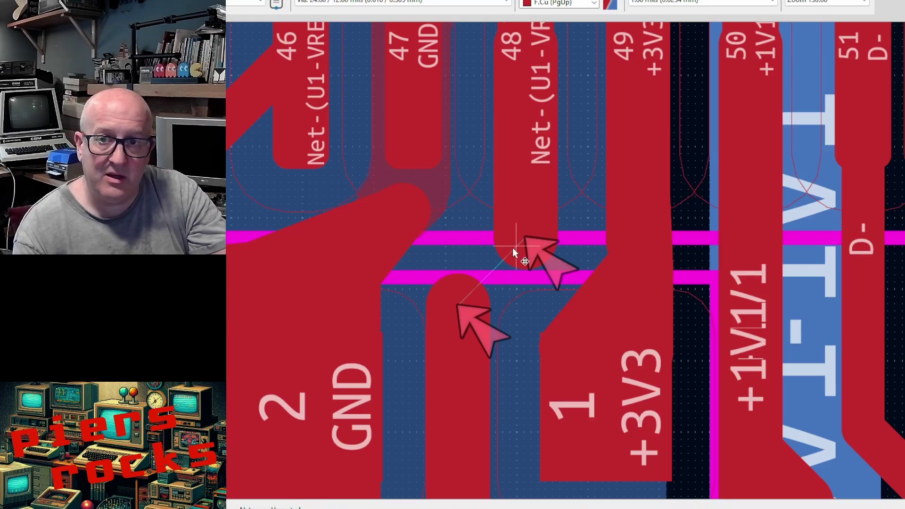
pyautogui.click(513, 248)
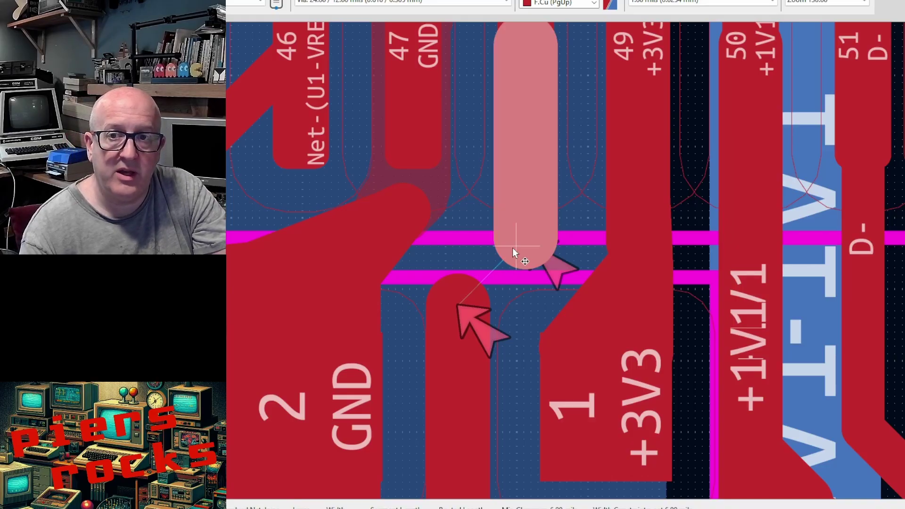
pyautogui.press('Delete')
# Reroute the Net-(U1-VREG_LX) connection from pad 48 to the remaining lower track with an 8 mil track.
pyautogui.click(460, 281)
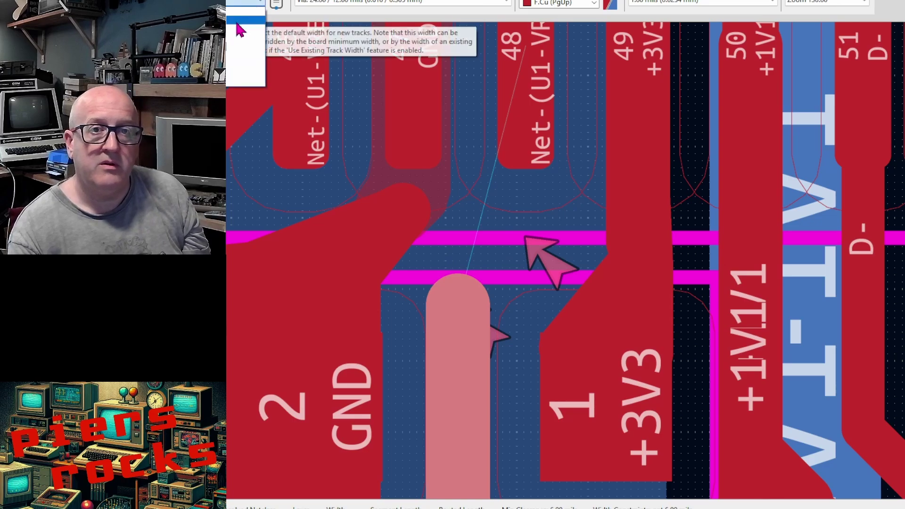
pyautogui.click(244, 1)
pyautogui.click(245, 46)
pyautogui.press('x')
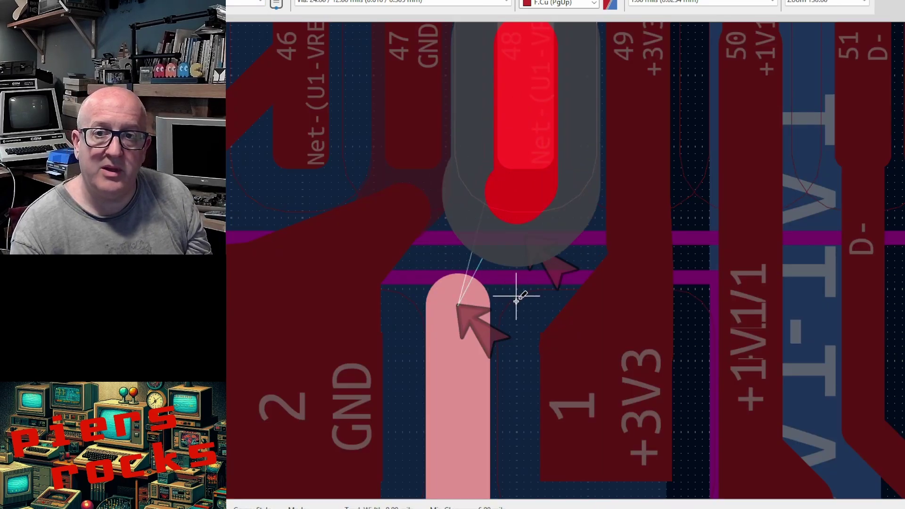
pyautogui.press('Escape')
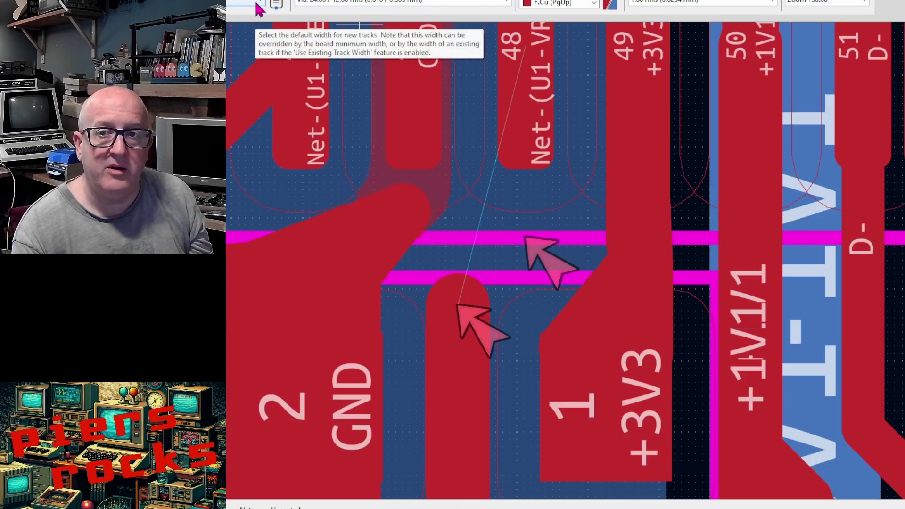
pyautogui.click(521, 211)
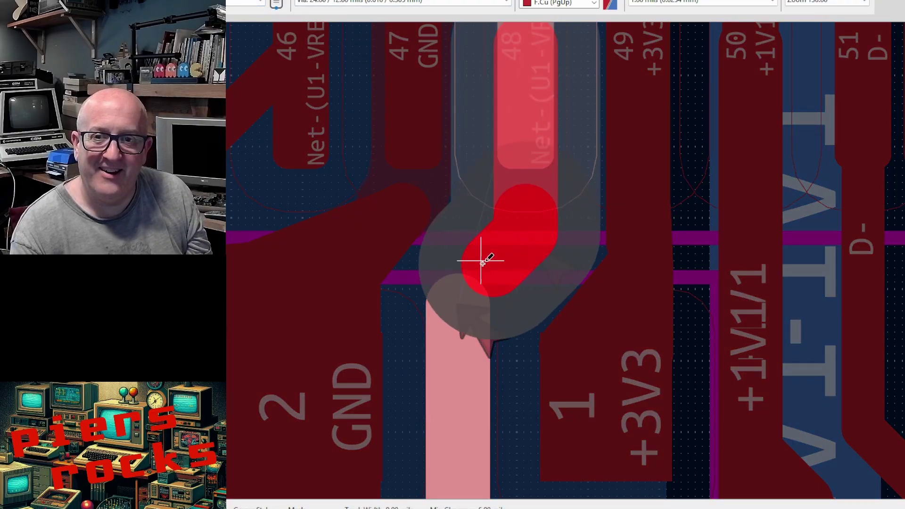
pyautogui.click(462, 287)
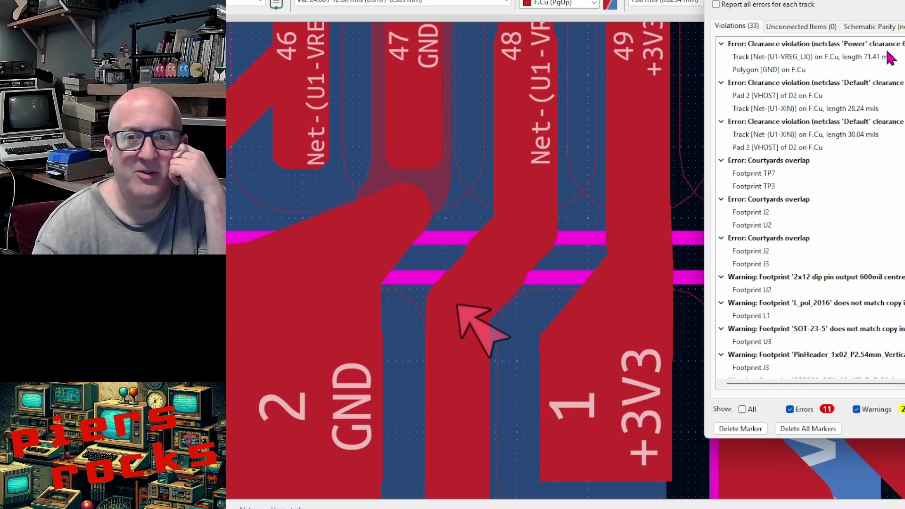
# Replace the vertical Net-(U1-VREG_LX) track segment beside the GND polygon with an 8 mil track down to pad 2, and rerun the design rules check.
pyautogui.click(839, 123)
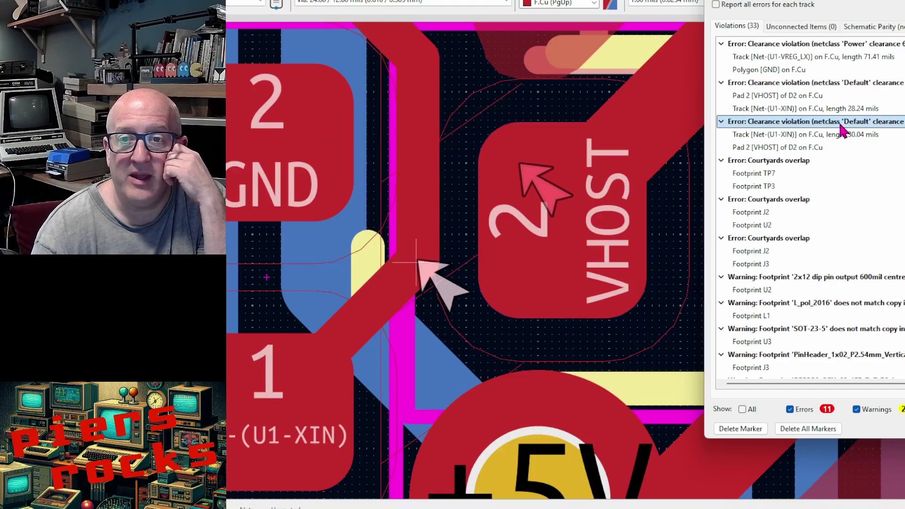
pyautogui.click(871, 45)
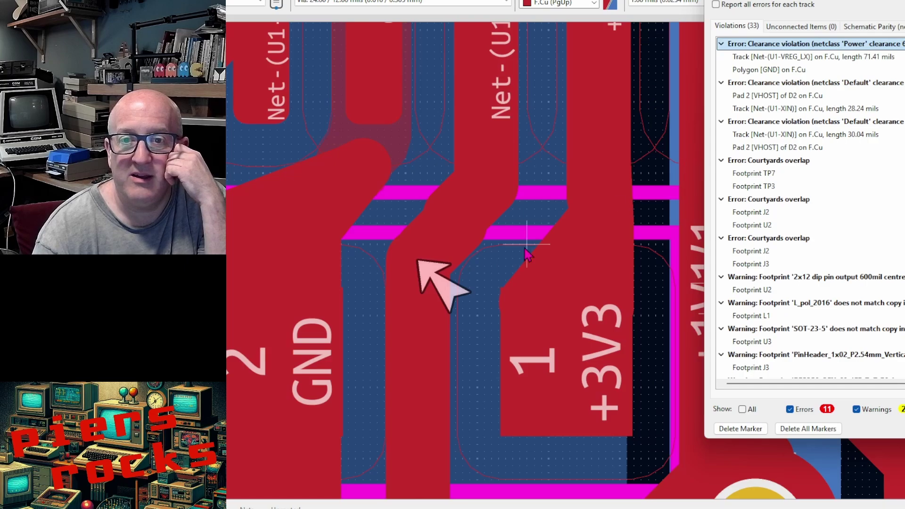
pyautogui.scroll(4, 418, 303)
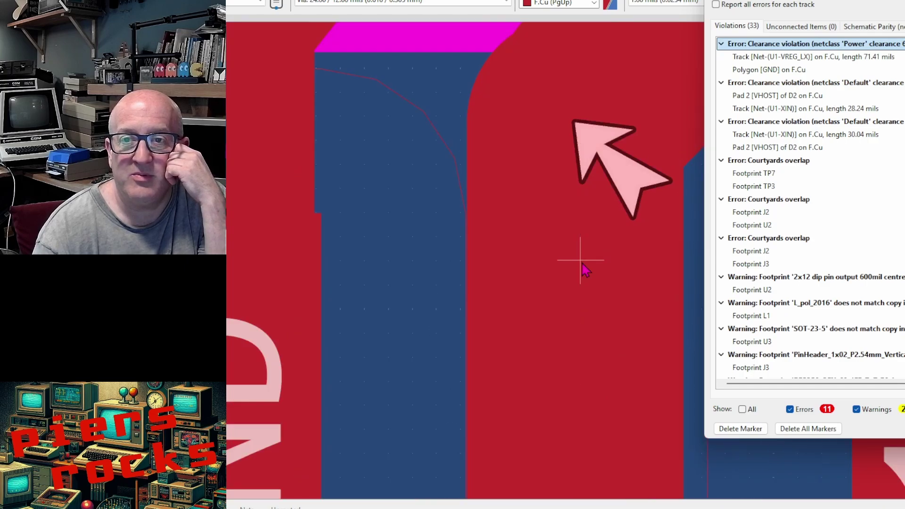
pyautogui.scroll(-3, 585, 268)
pyautogui.scroll(-1, 583, 304)
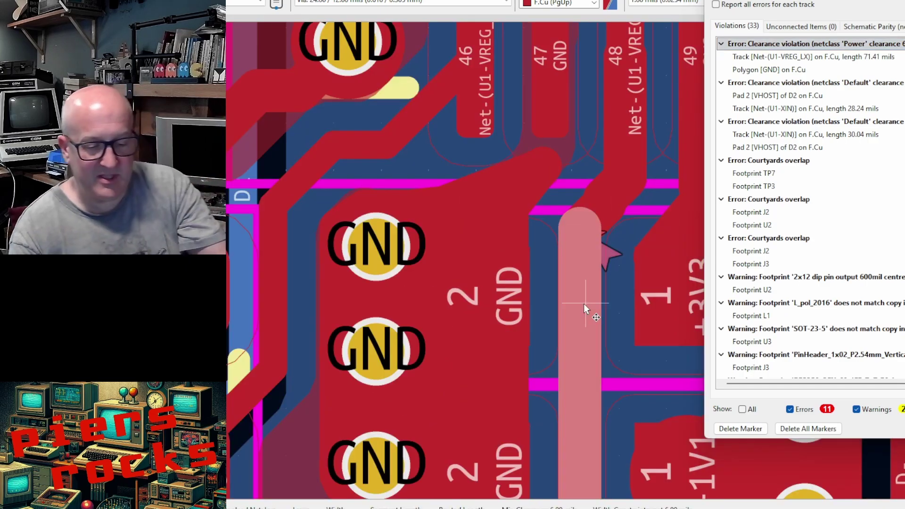
pyautogui.press('Delete')
pyautogui.press('x')
pyautogui.scroll(-3, 580, 398)
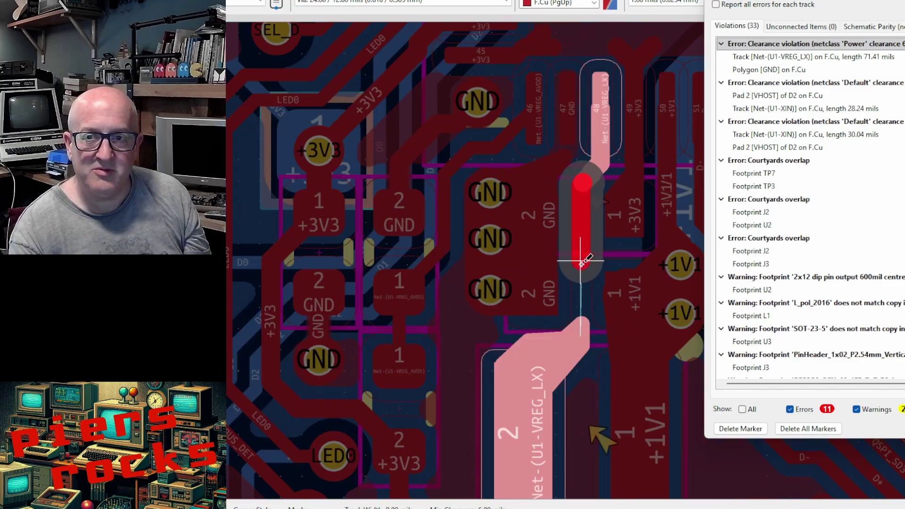
pyautogui.click(581, 333)
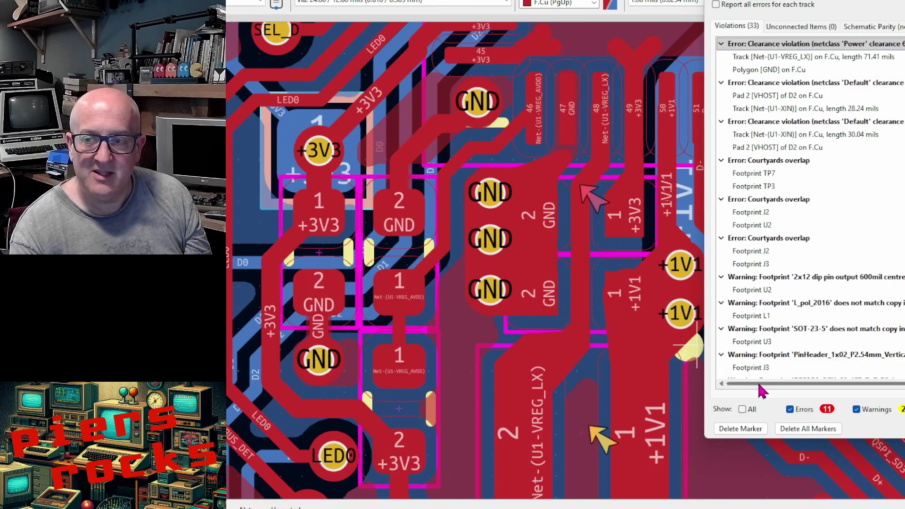
pyautogui.press('Return')
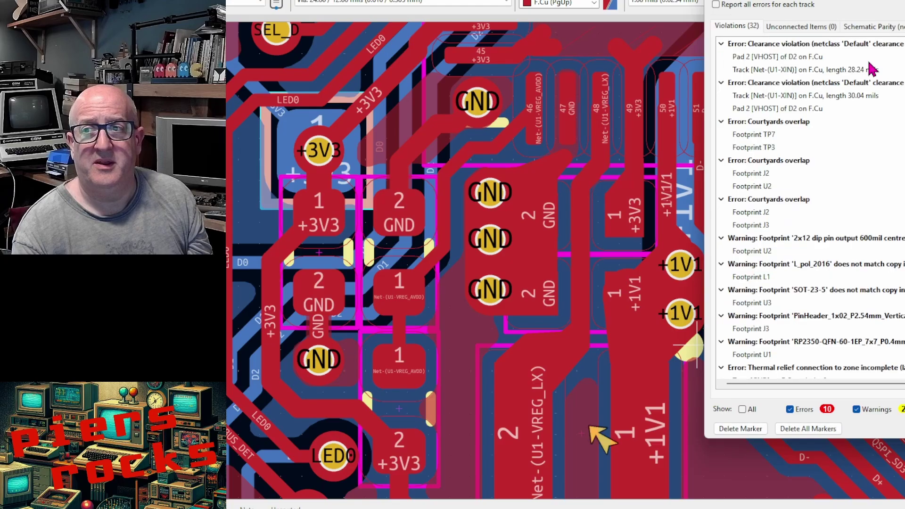
# Examine the clearance violation between pad 2 (VHOST) of D2 and the Net-(U1-XIN) track, including the space around both.
pyautogui.click(887, 54)
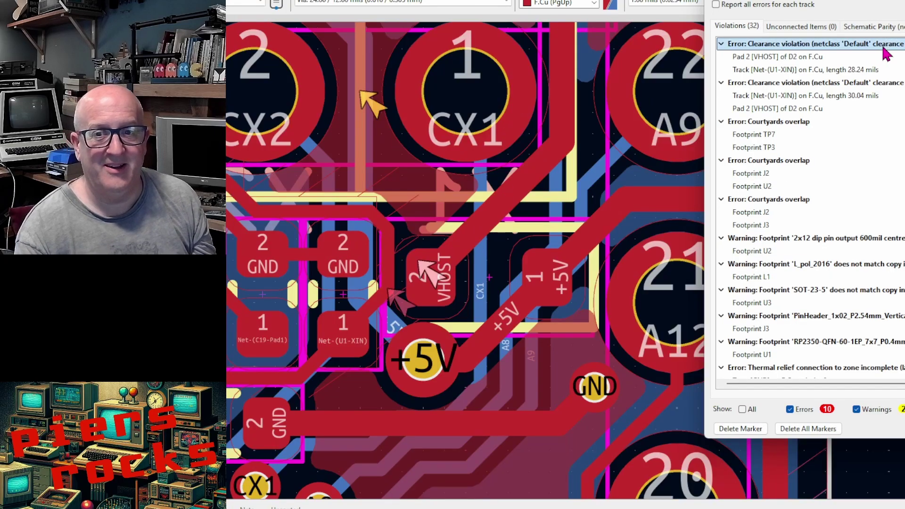
pyautogui.scroll(2, 394, 287)
pyautogui.scroll(2, 581, 261)
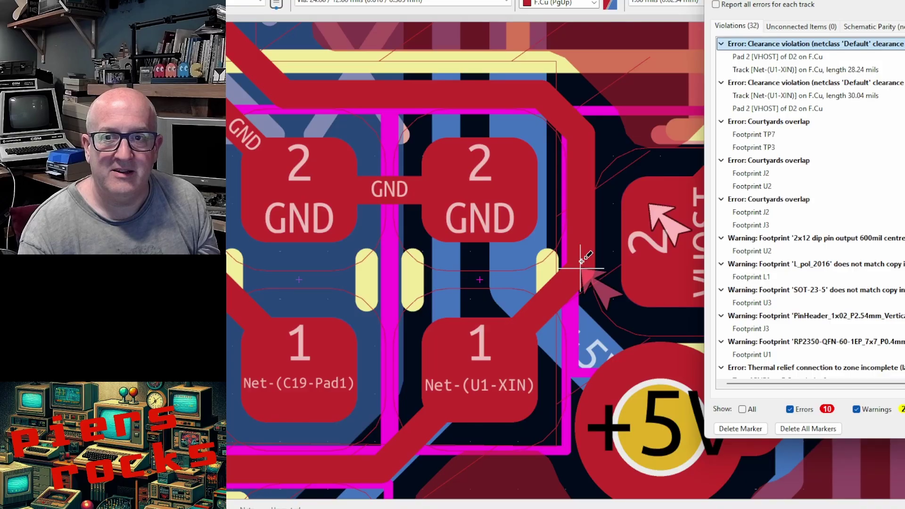
pyautogui.scroll(-5, 581, 261)
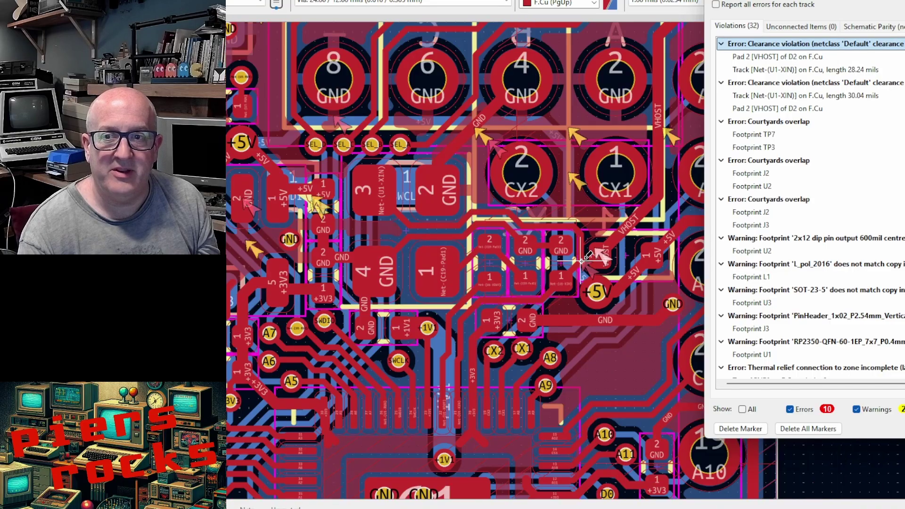
pyautogui.scroll(3, 581, 261)
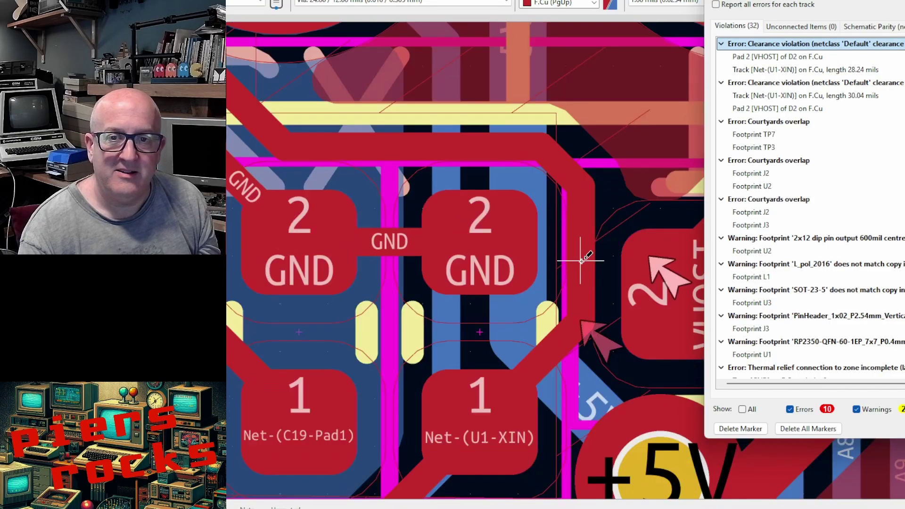
pyautogui.scroll(2, 583, 257)
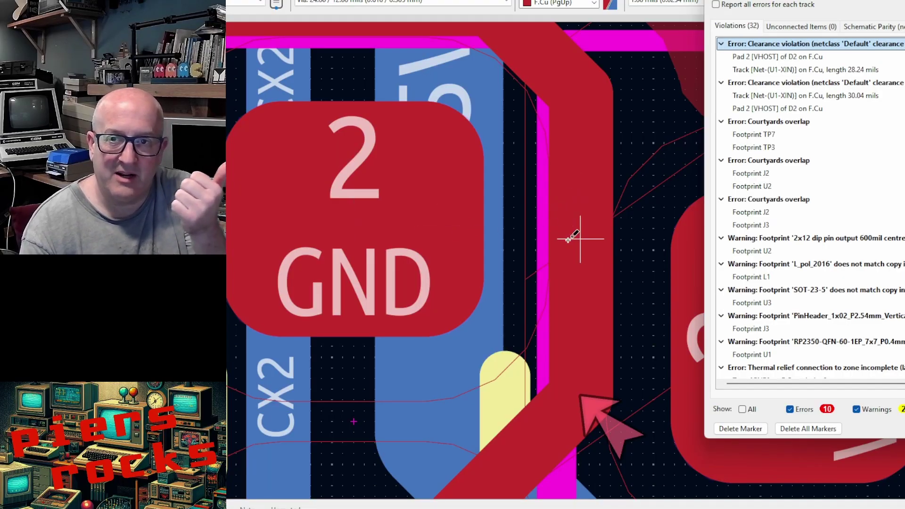
pyautogui.scroll(-3, 581, 238)
pyautogui.scroll(2, 582, 260)
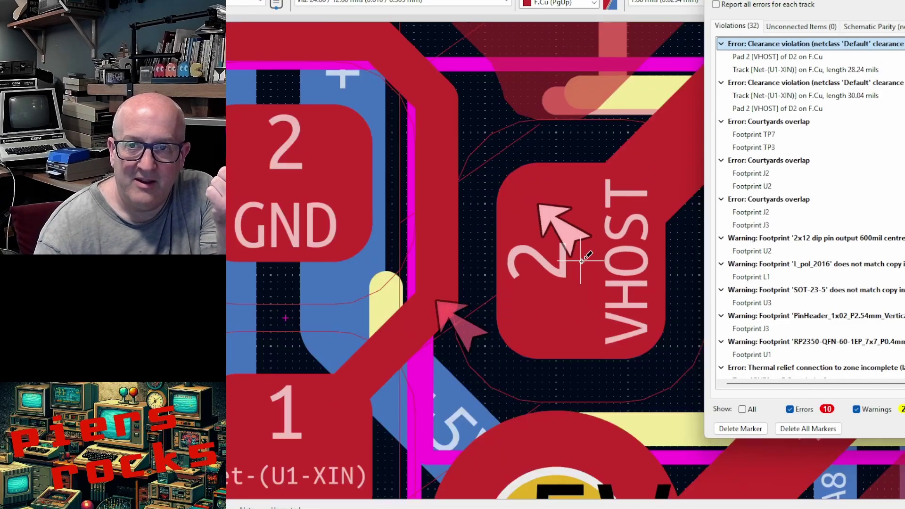
pyautogui.scroll(-2, 580, 260)
pyautogui.scroll(-3, 664, 267)
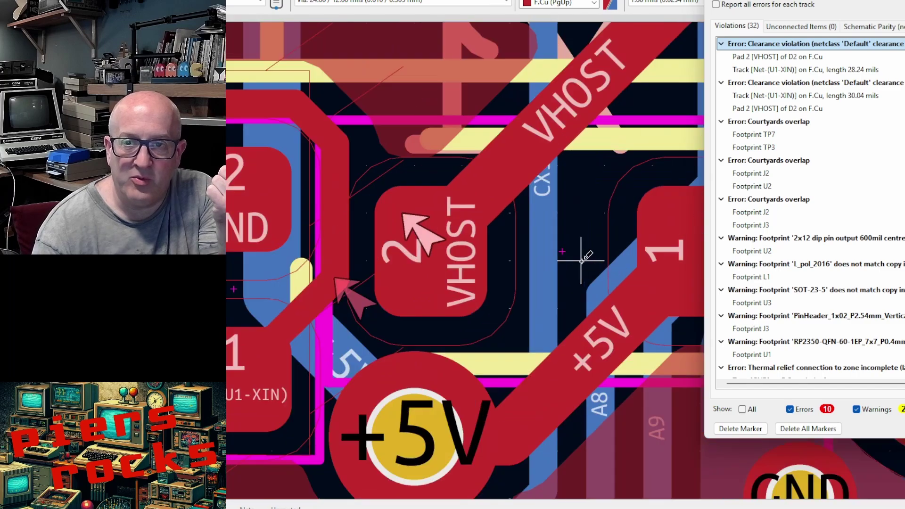
pyautogui.scroll(5, 572, 205)
pyautogui.scroll(-3, 576, 213)
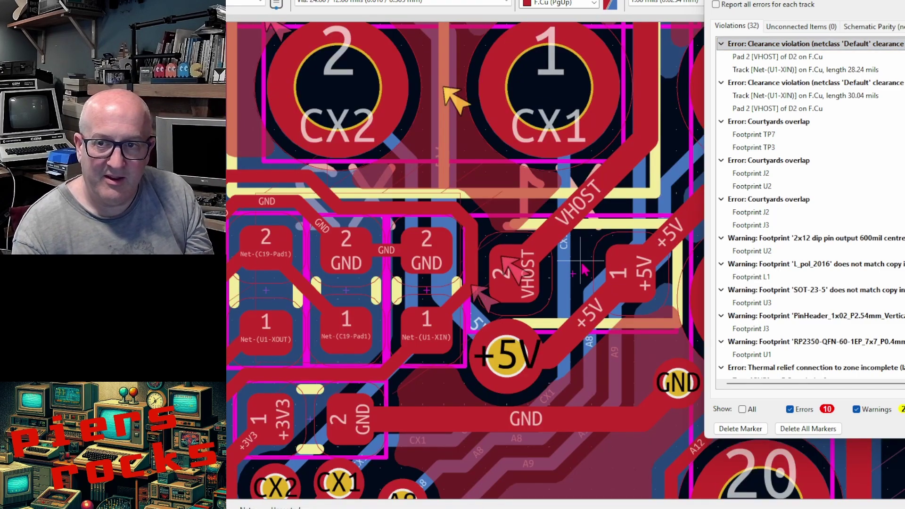
pyautogui.click(581, 262)
pyautogui.scroll(5, 581, 260)
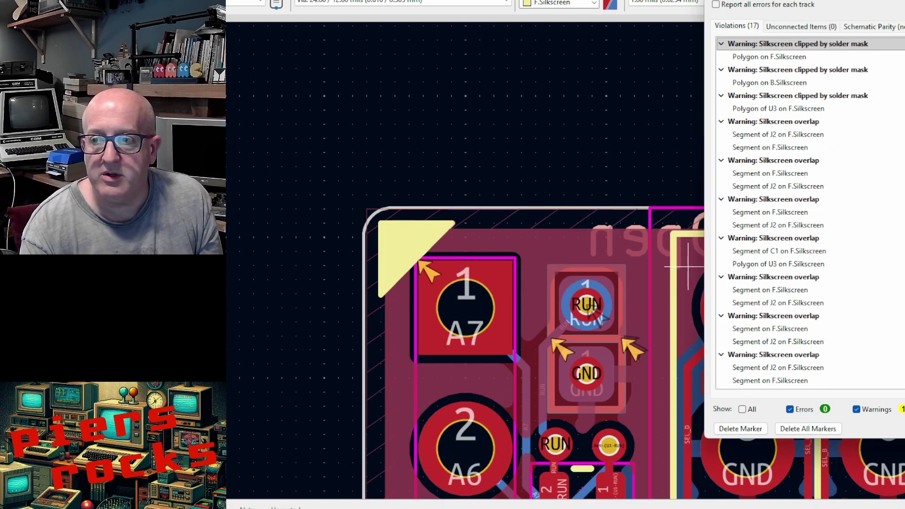
# Rerun the design rules check and review the remaining violations and the unconnected items.
pyautogui.press('Return')
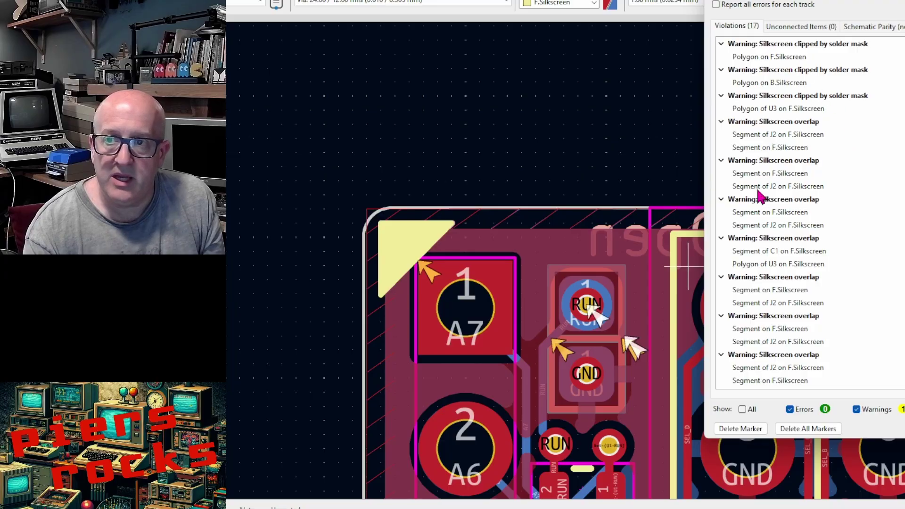
pyautogui.scroll(-5, 754, 203)
pyautogui.scroll(5, 755, 226)
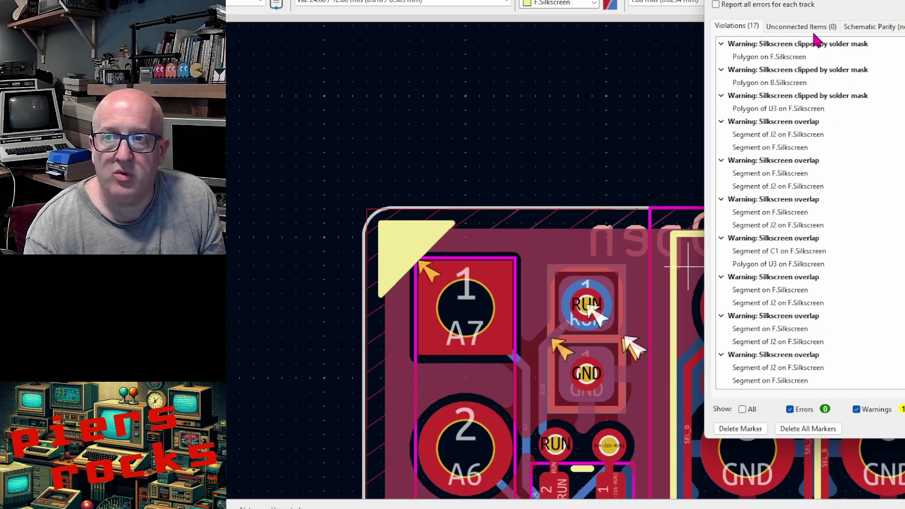
pyautogui.click(811, 29)
pyautogui.click(749, 30)
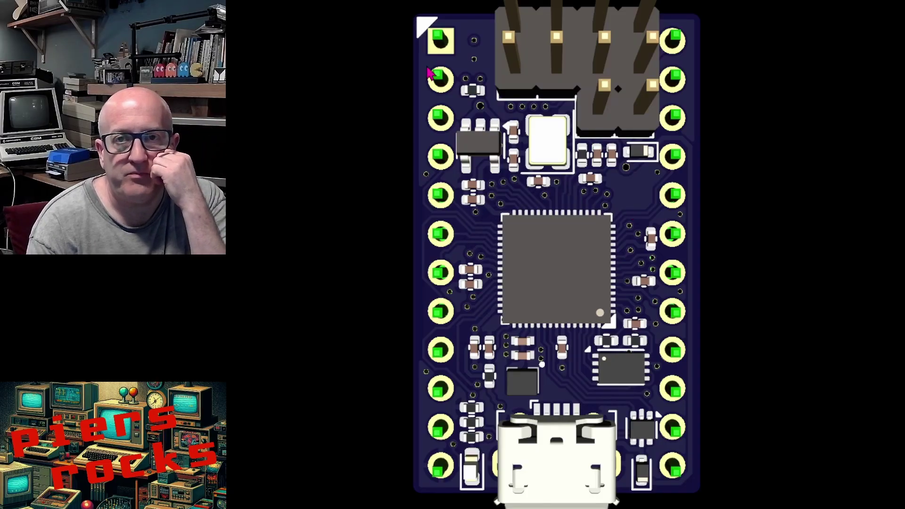
# Inspect the underside of the board in the 3D view, including its test pads and the free area for silkscreen text.
pyautogui.press('x')
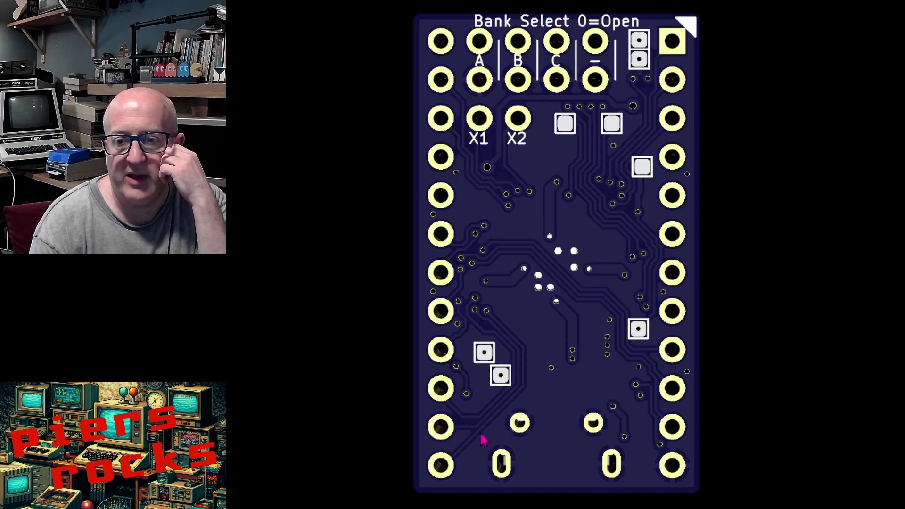
pyautogui.scroll(1, 653, 398)
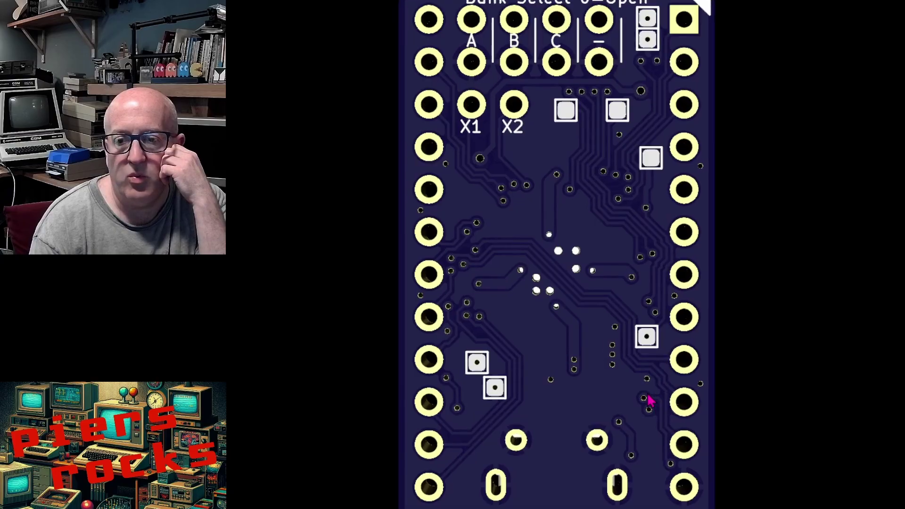
pyautogui.scroll(1, 657, 424)
pyautogui.scroll(1, 667, 435)
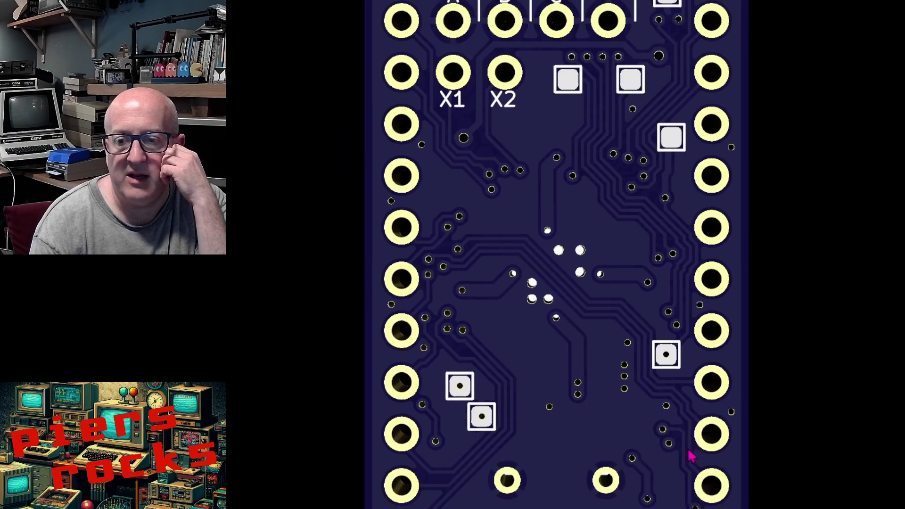
pyautogui.scroll(-1, 688, 451)
pyautogui.scroll(-1, 686, 448)
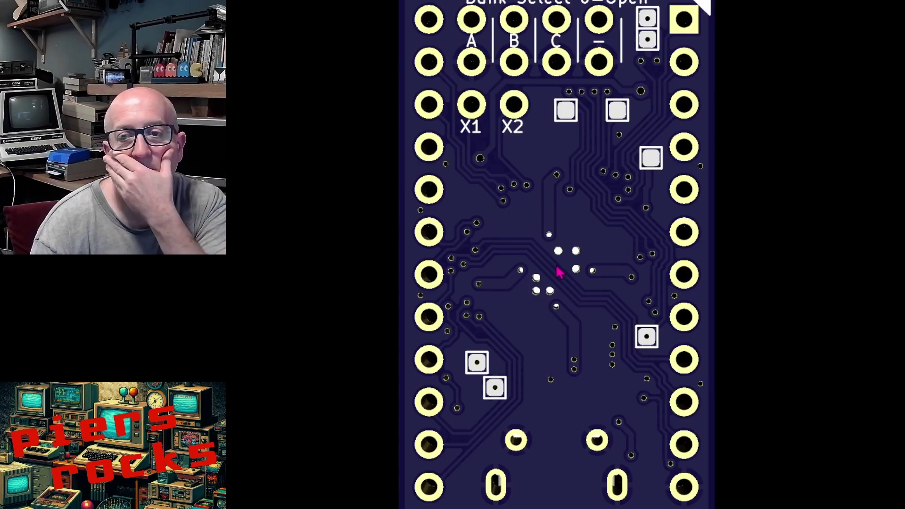
pyautogui.moveTo(600, 378)
pyautogui.mouseDown()
pyautogui.moveTo(585, 353)
pyautogui.moveTo(590, 377)
pyautogui.mouseUp()
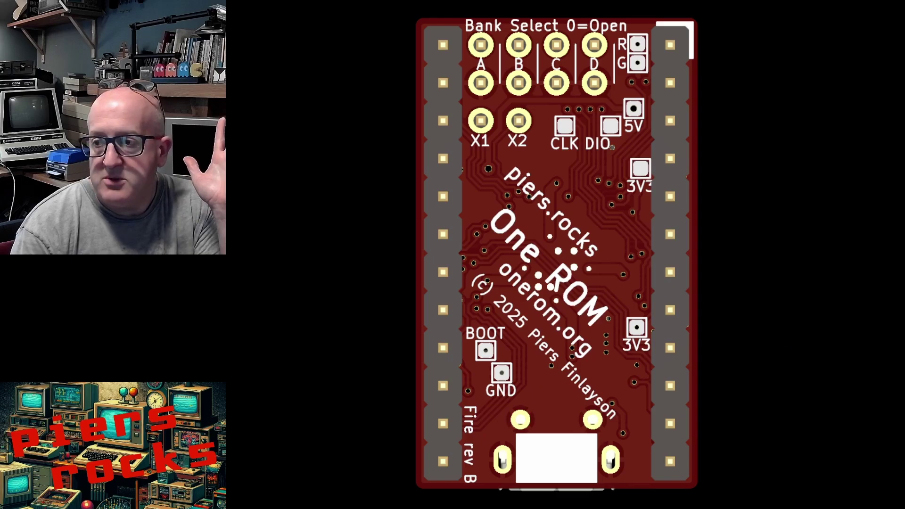
# Hide the through-hole component models in the 3D view and turn the board over to inspect its component side.
pyautogui.press('t')
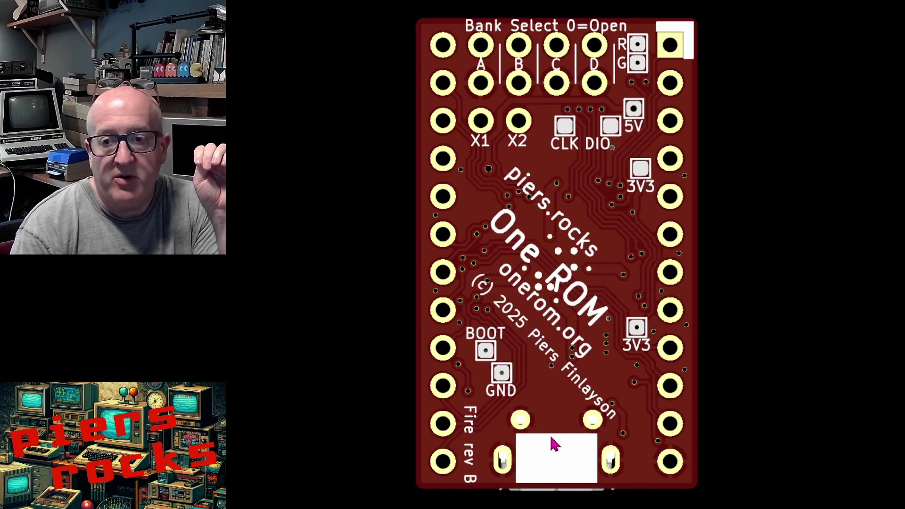
pyautogui.moveTo(760, 323); pyautogui.dragTo(329, 340)
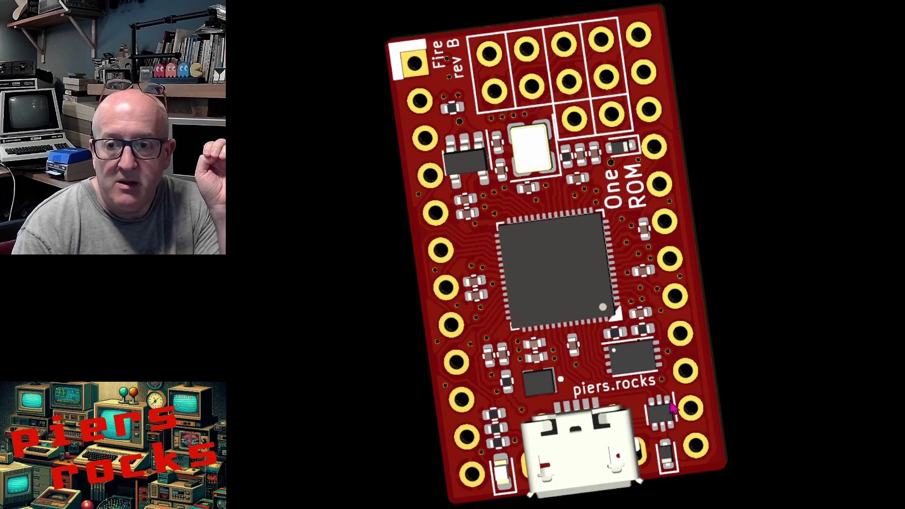
pyautogui.moveTo(765, 333); pyautogui.dragTo(807, 288)
pyautogui.moveTo(731, 390); pyautogui.dragTo(679, 493)
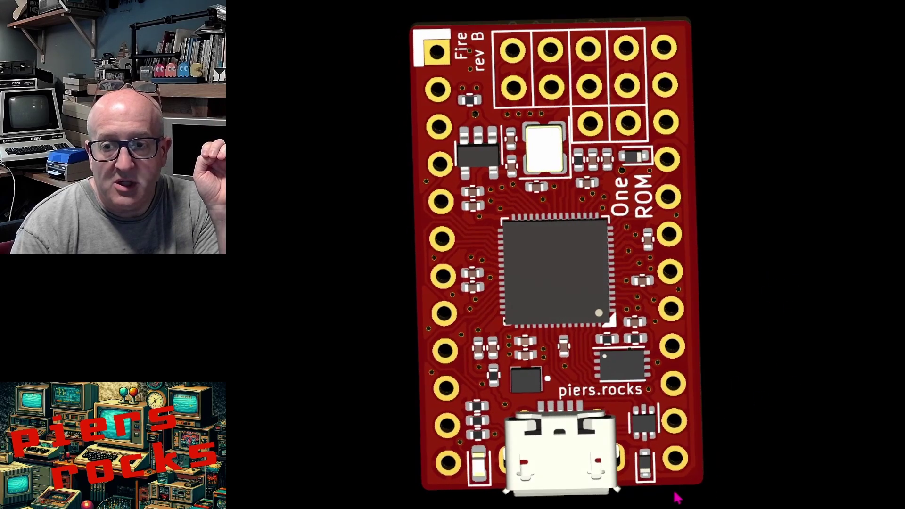
pyautogui.moveTo(451, 281); pyautogui.dragTo(448, 237)
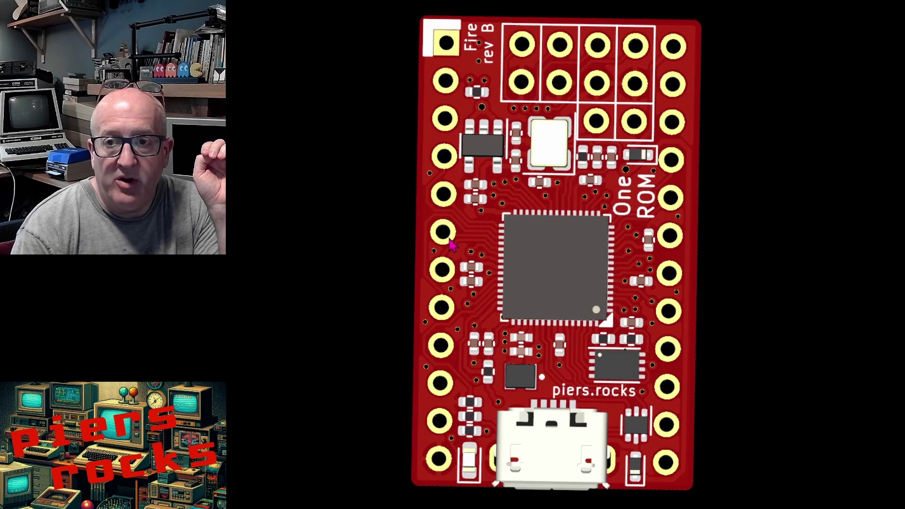